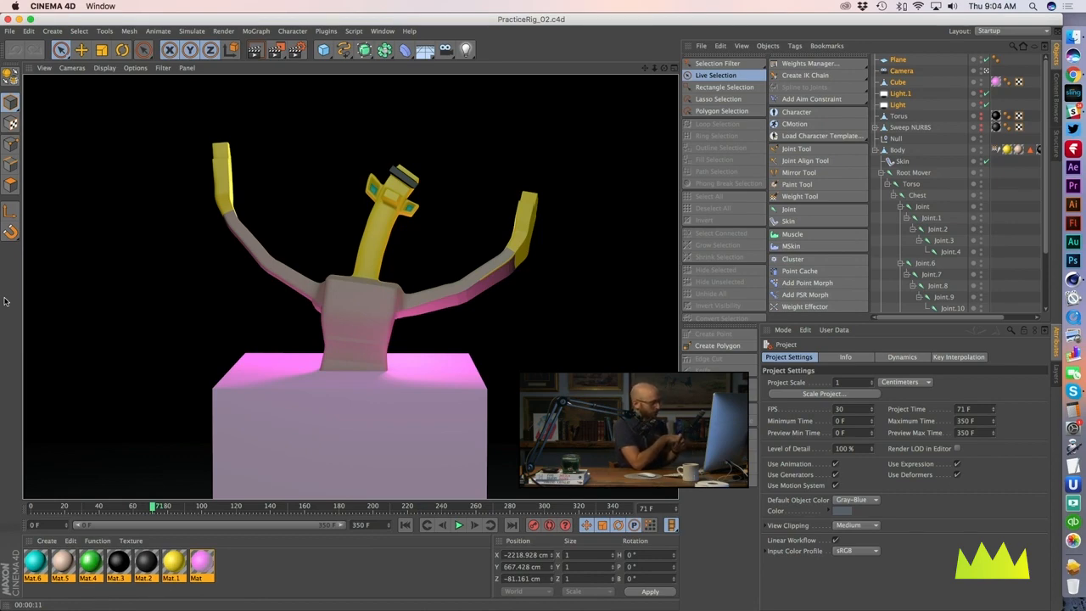
# Step: Scrub the arm-waving character's animation to frame 122 and render the viewport
pyautogui.click(437, 396)
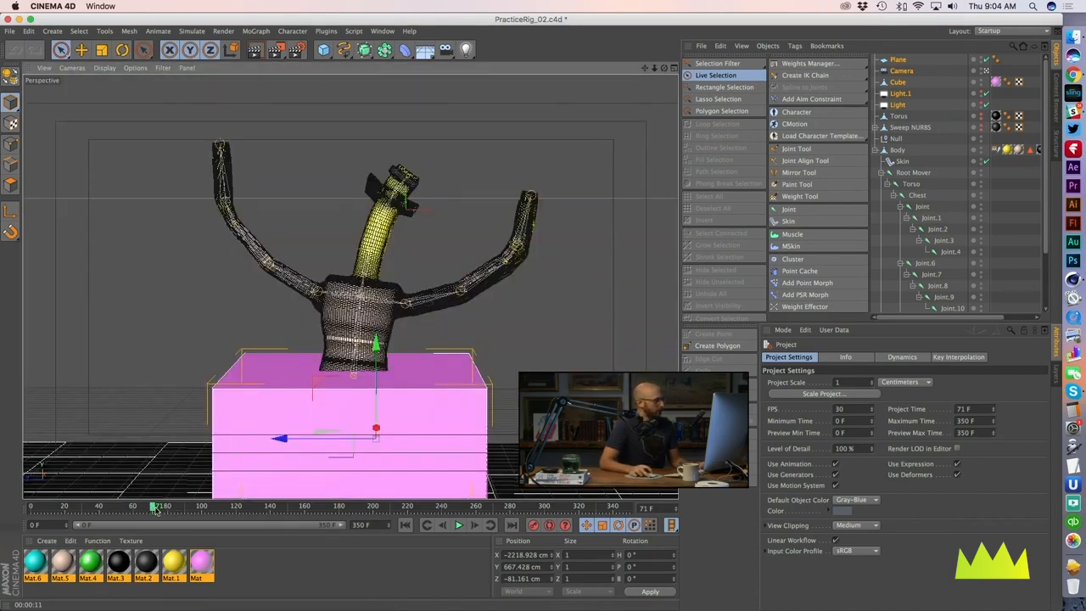
pyautogui.moveTo(155, 508); pyautogui.dragTo(241, 507)
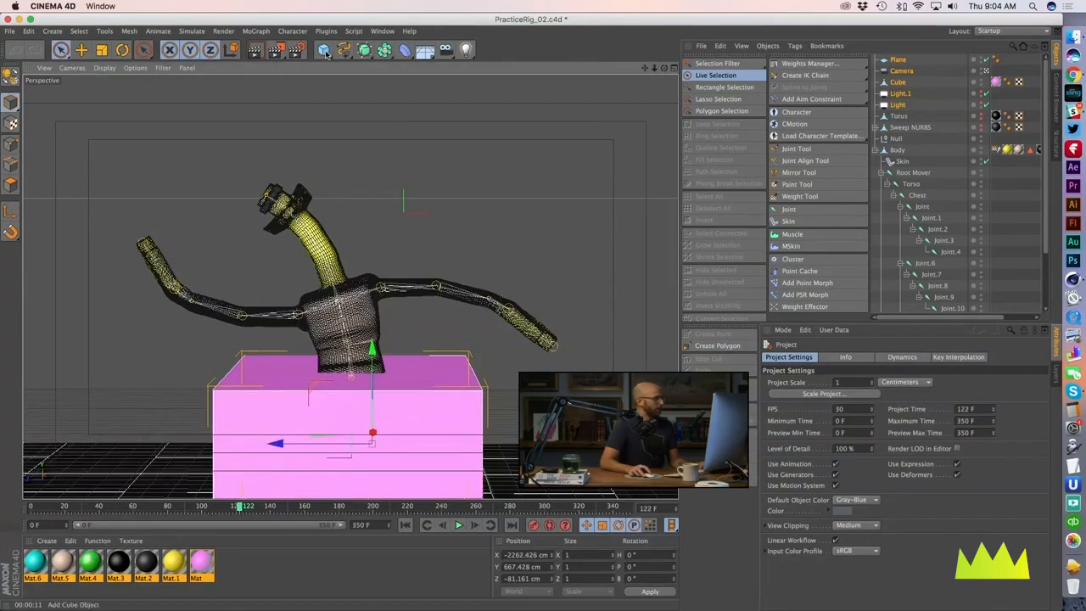
pyautogui.click(256, 53)
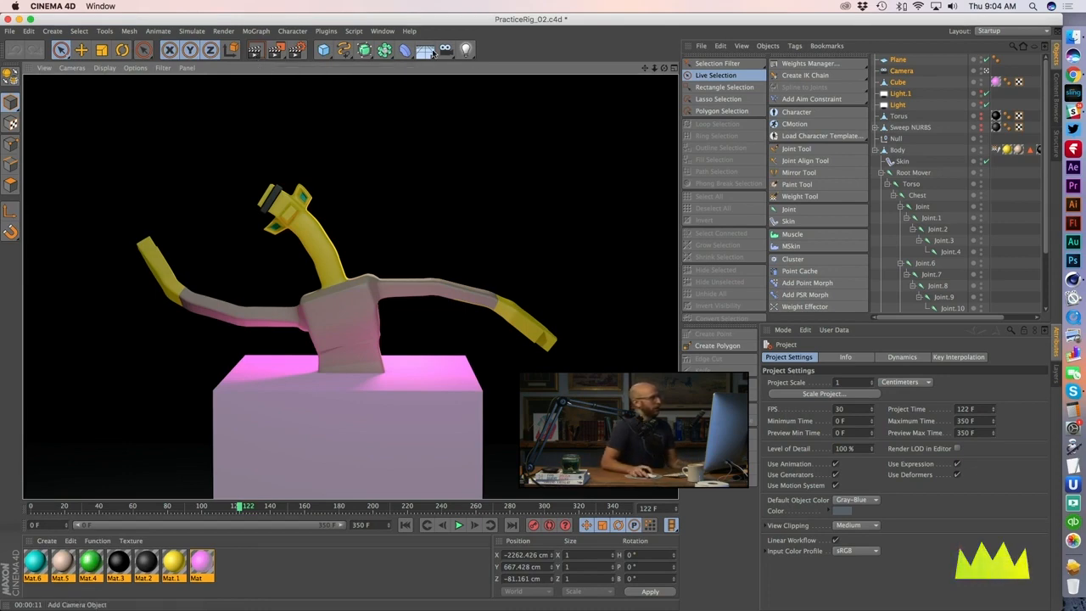
# Step: Switch to Chrome, watch the "Rig Test : The Hero's Journey" video with the sound muted, and return to Cinema 4D
pyautogui.click(384, 32)
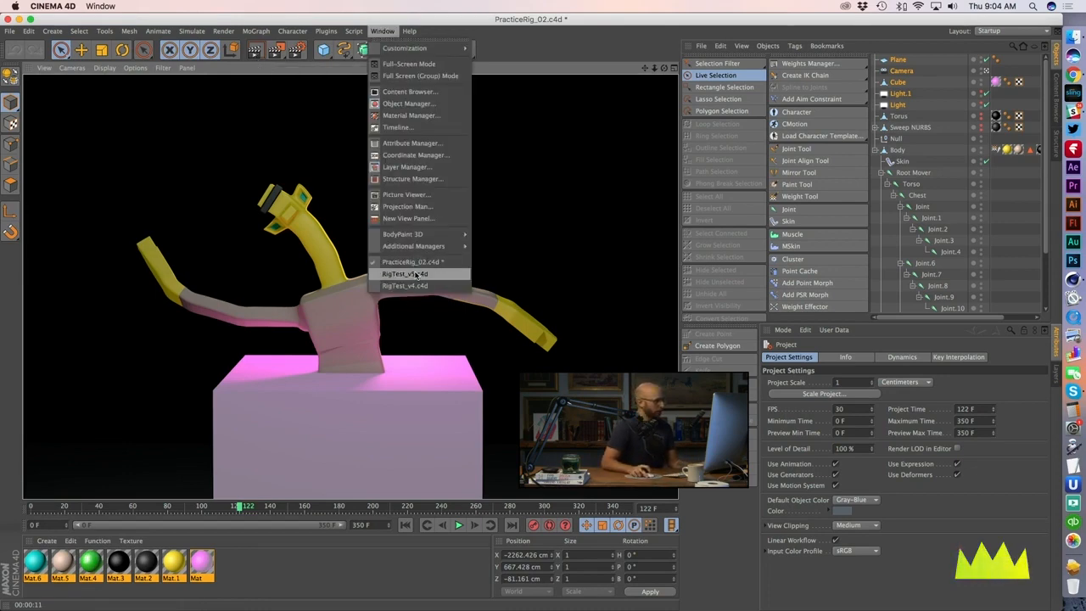
pyautogui.click(665, 120)
pyautogui.press('super+Tab')
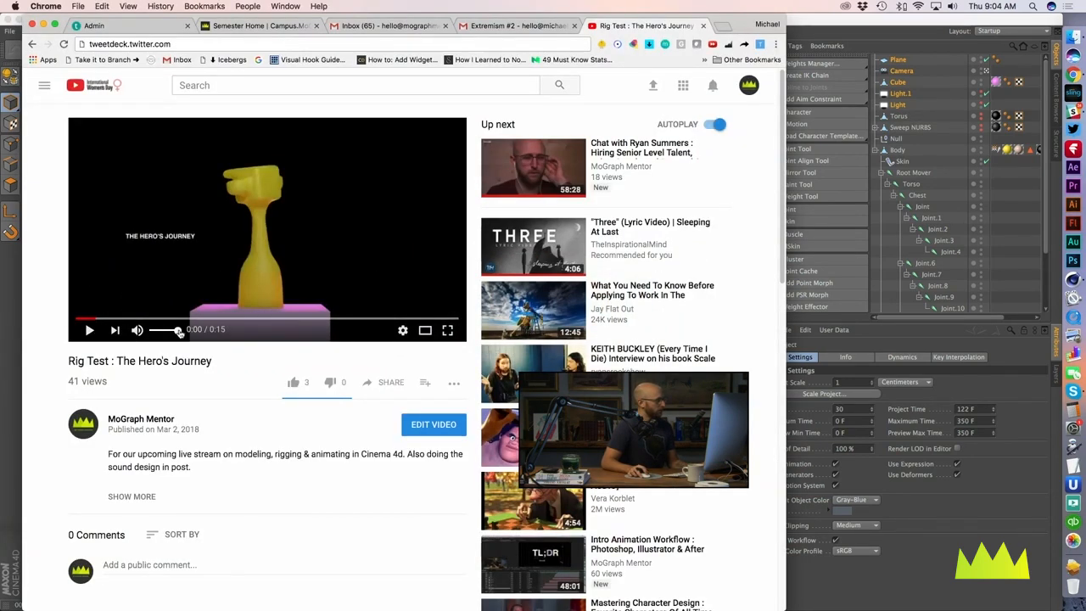
pyautogui.click(137, 330)
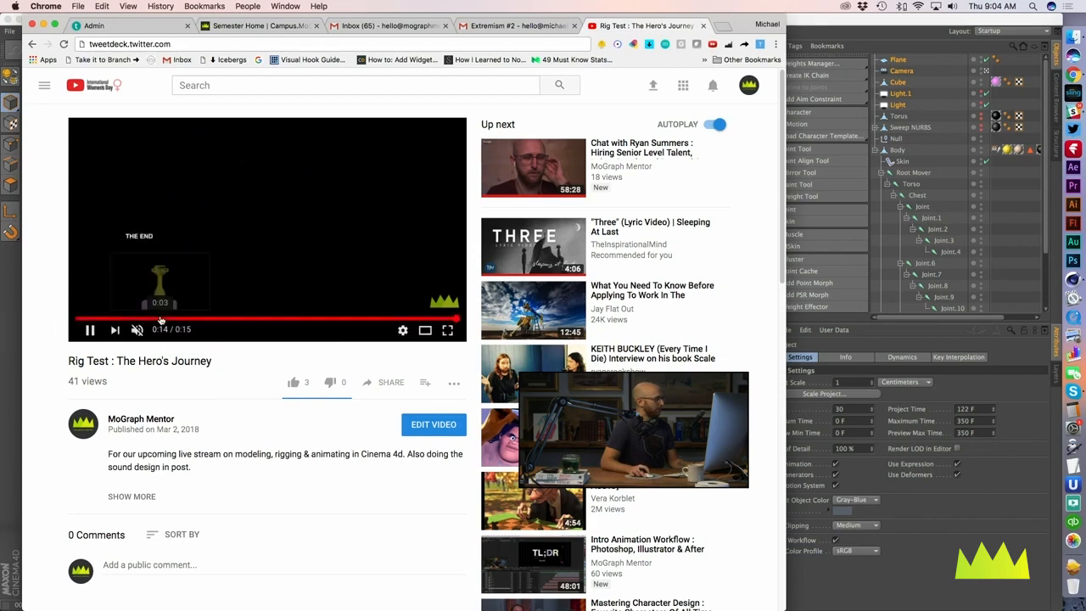
pyautogui.click(162, 319)
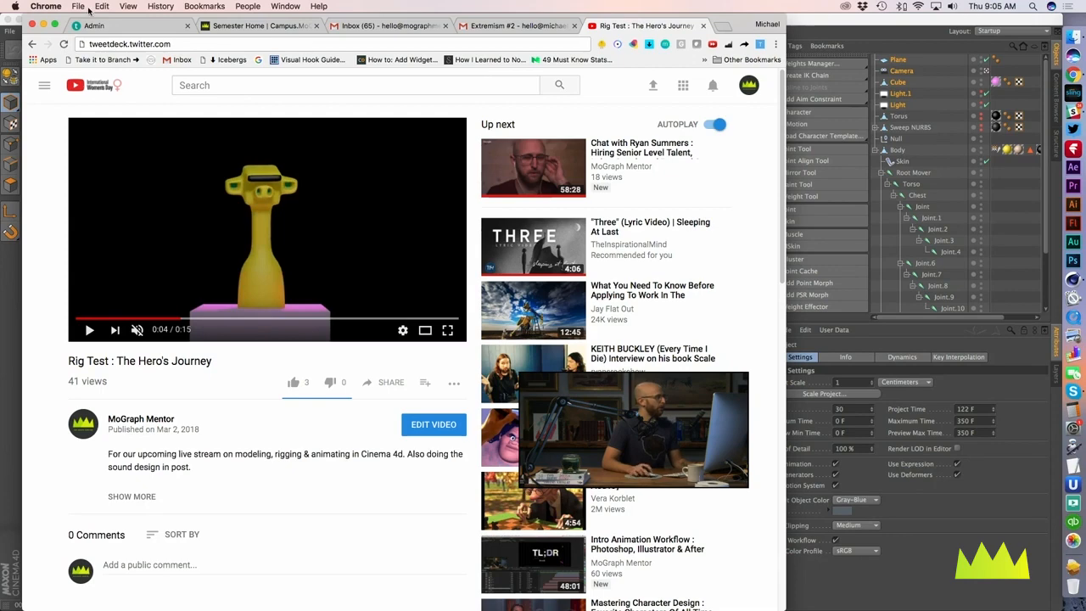
pyautogui.click(7, 273)
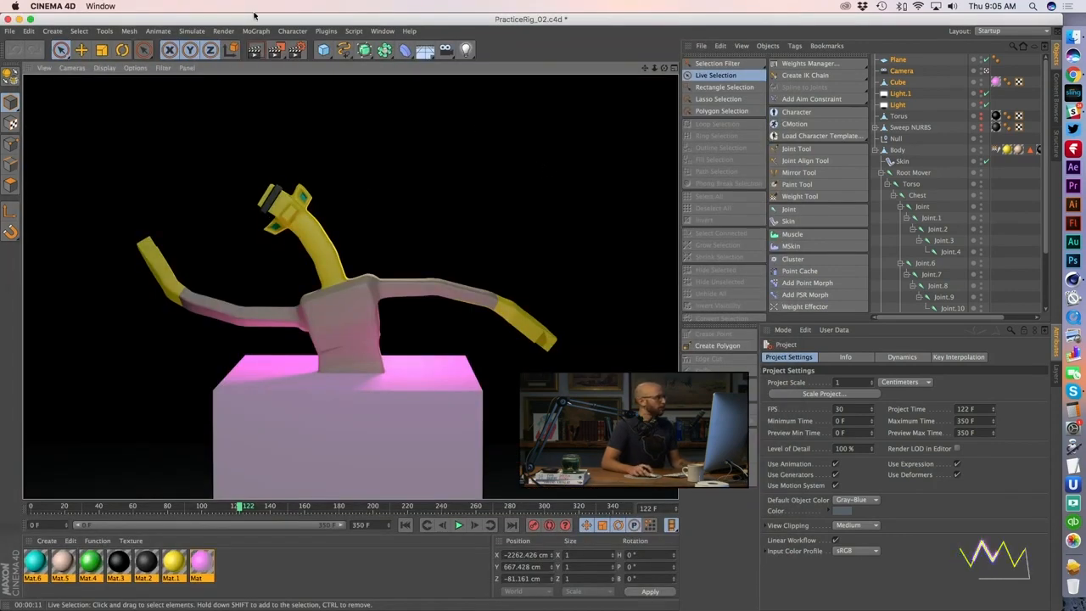
# Step: Bring up the RigTest_v5.c4d project and scrub its animation back to frame 37
pyautogui.click(382, 31)
pyautogui.click(440, 284)
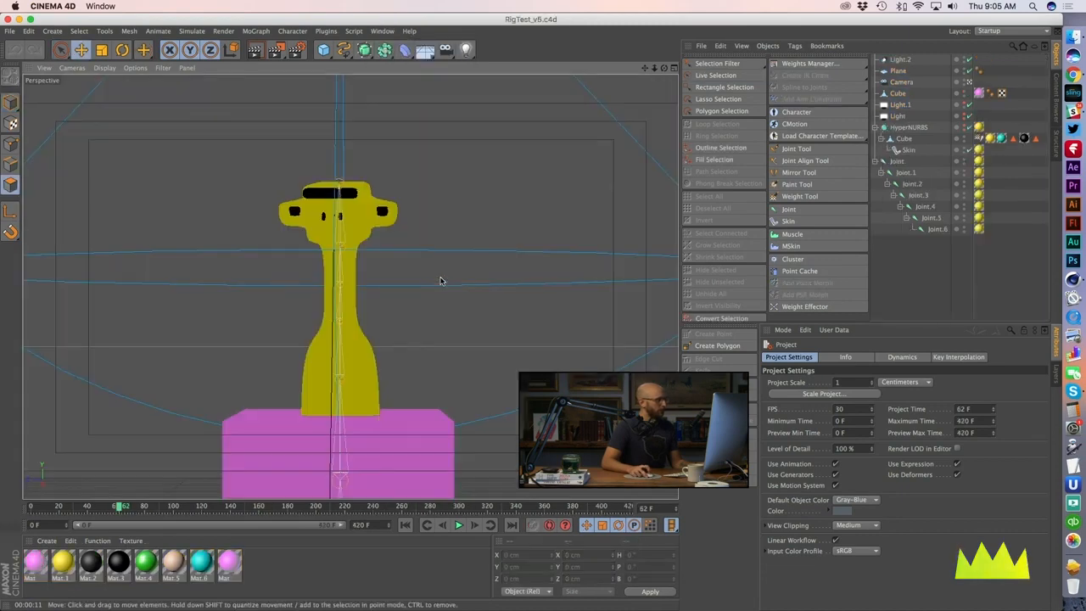
pyautogui.moveTo(122, 506); pyautogui.dragTo(87, 507)
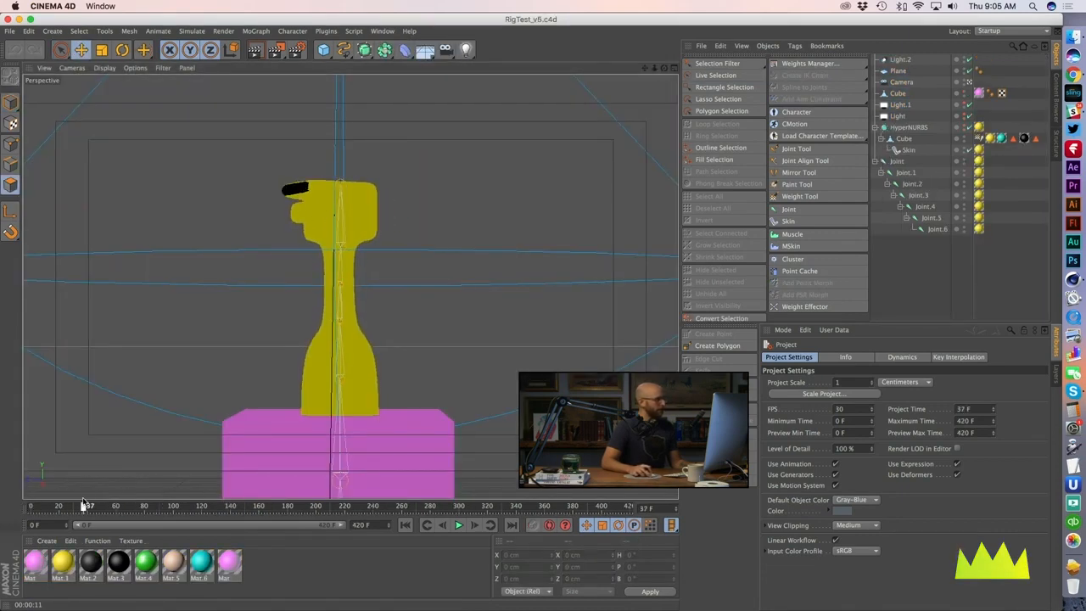
# Step: Set the viewport display to Gouraud Shading (Lines) and scrub the character animation to frame 412
pyautogui.click(104, 68)
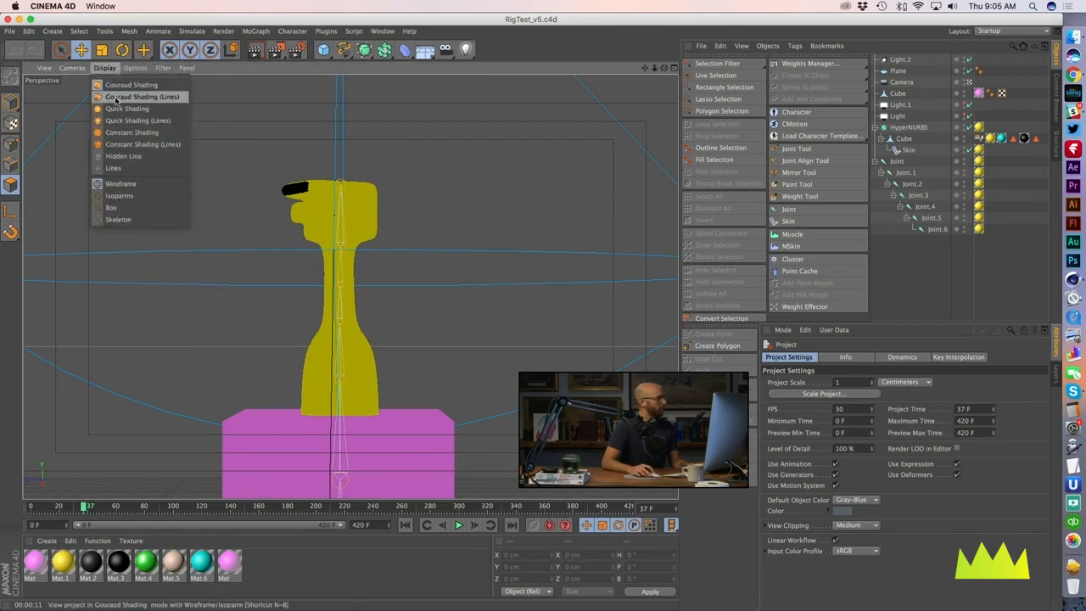
pyautogui.click(128, 97)
pyautogui.moveTo(88, 507); pyautogui.dragTo(622, 508)
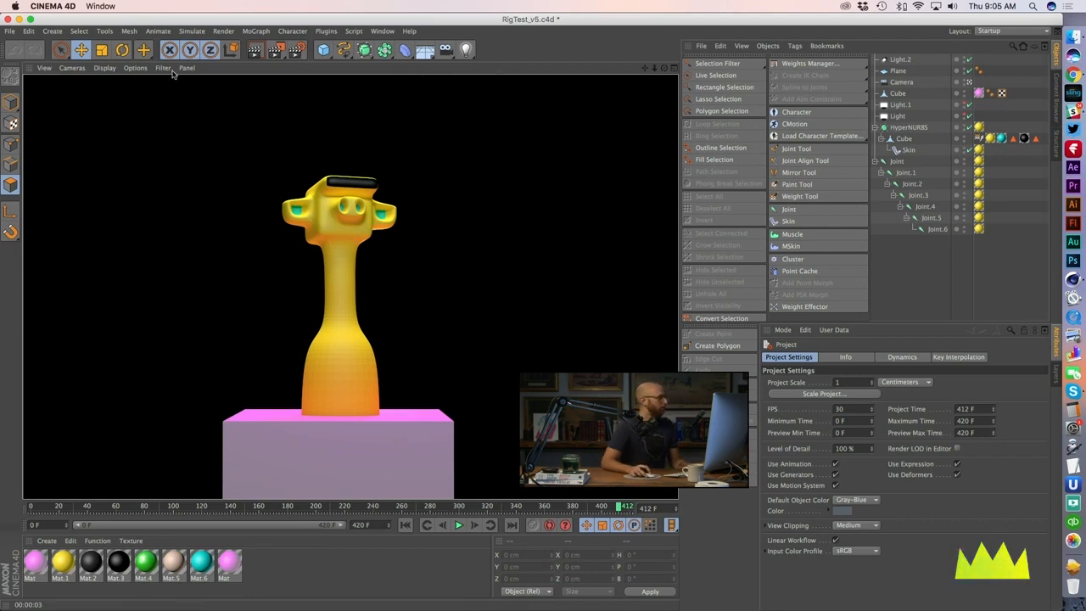
# Step: Create a new empty project and make the Object Manager area slightly taller
pyautogui.click(9, 31)
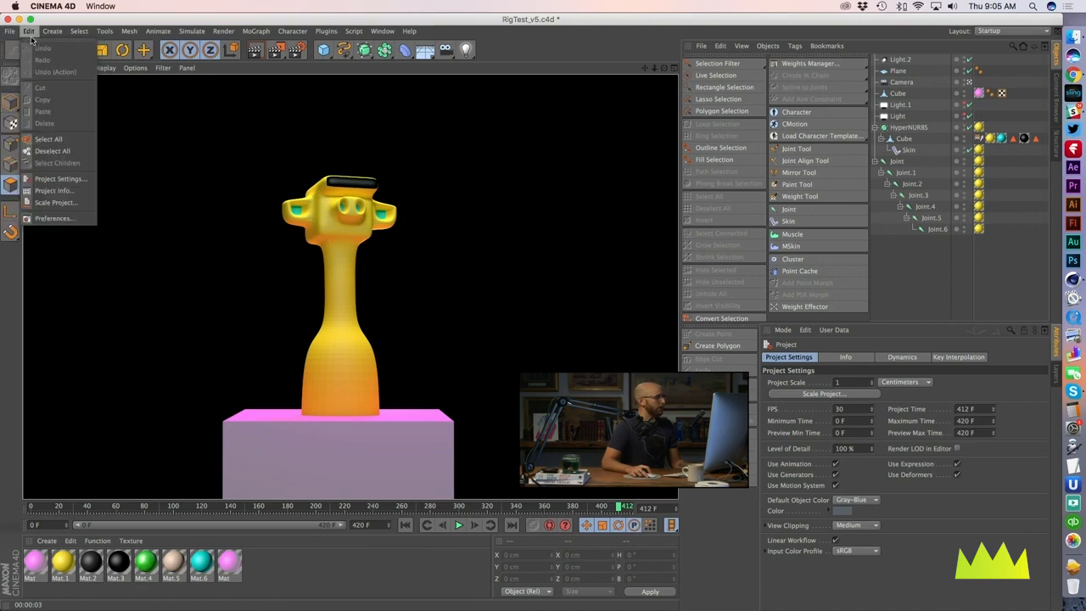
pyautogui.moveTo(382, 32)
pyautogui.click(412, 263)
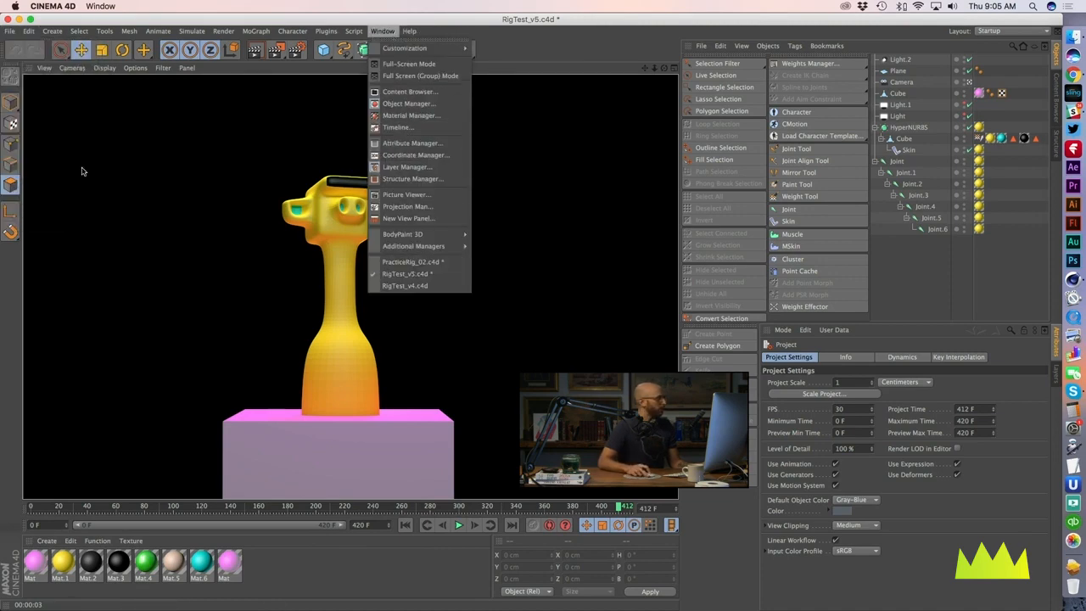
pyautogui.click(9, 31)
pyautogui.click(11, 53)
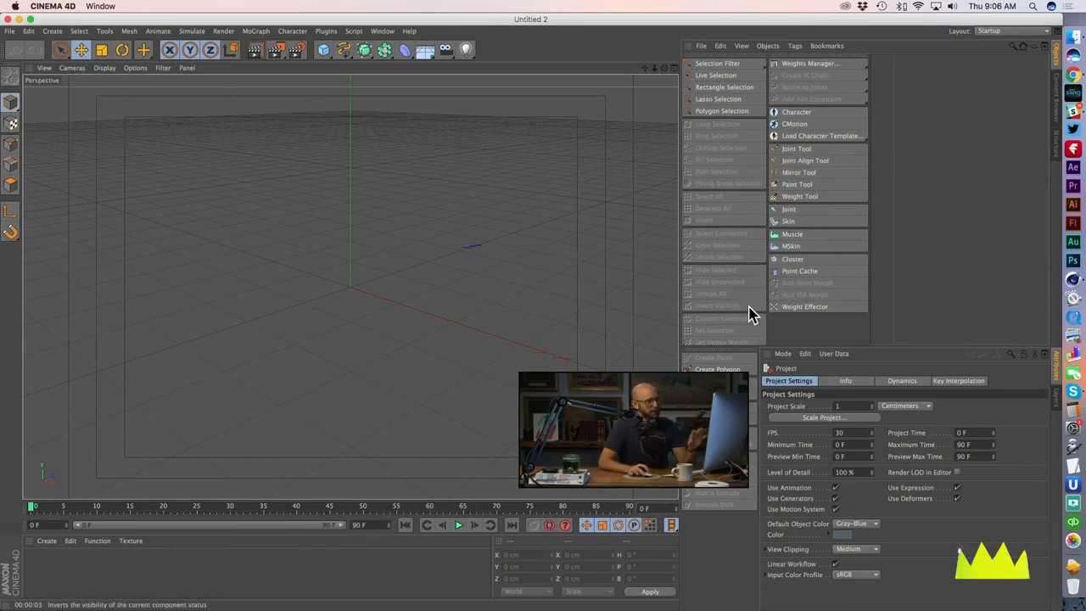
pyautogui.moveTo(766, 346)
pyautogui.mouseDown()
pyautogui.moveTo(765, 369)
pyautogui.moveTo(765, 358)
pyautogui.mouseUp()
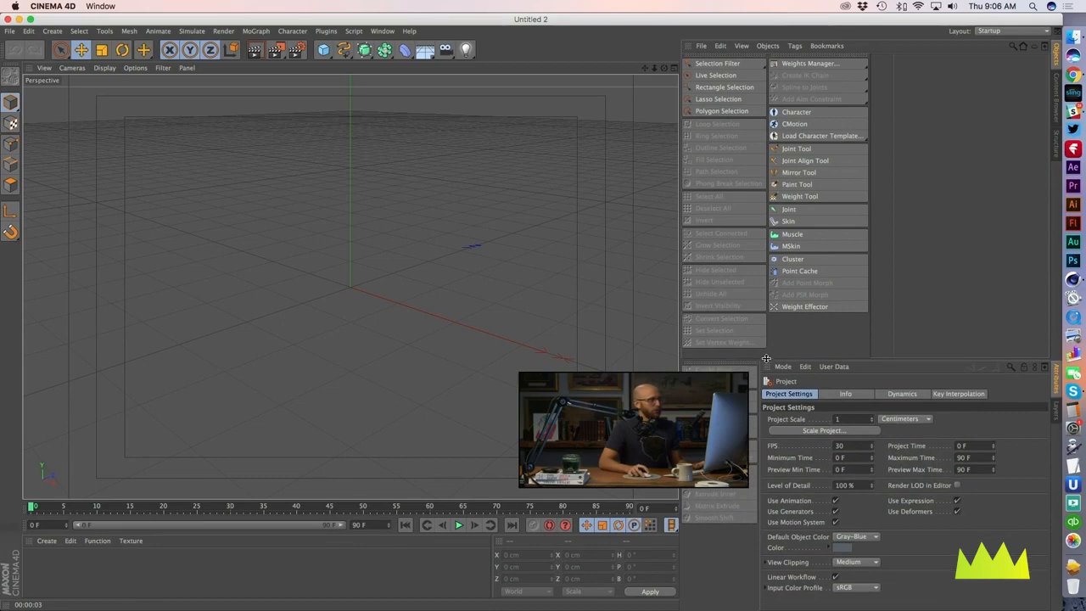
# Step: Tear the Select commands off into a floating palette, fold it and close it again
pyautogui.click(76, 32)
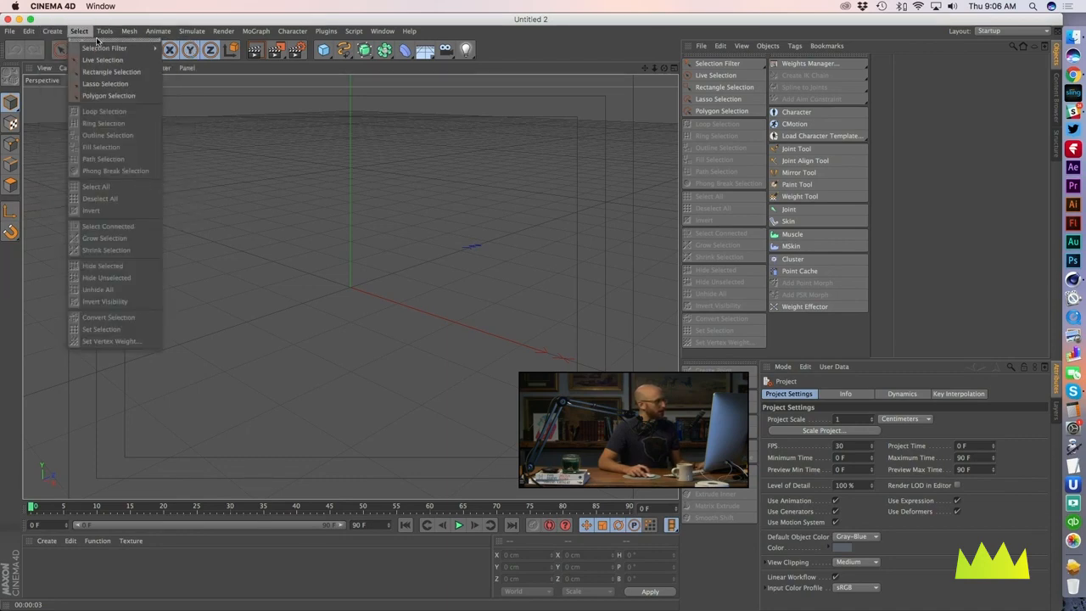
pyautogui.click(97, 38)
pyautogui.moveTo(116, 39); pyautogui.dragTo(471, 113)
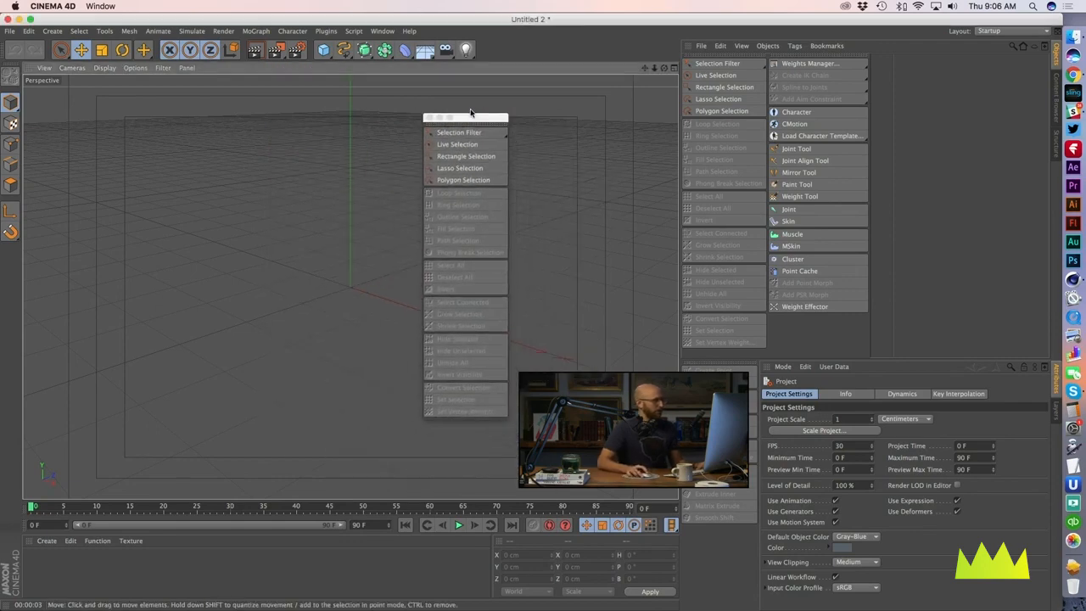
pyautogui.click(471, 129)
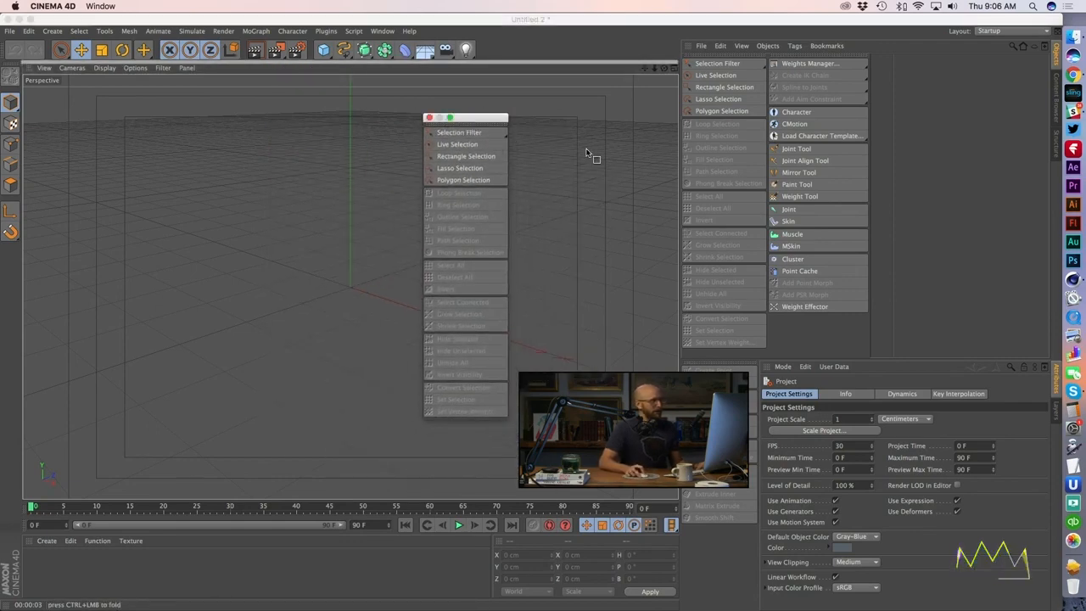
pyautogui.doubleClick(470, 126)
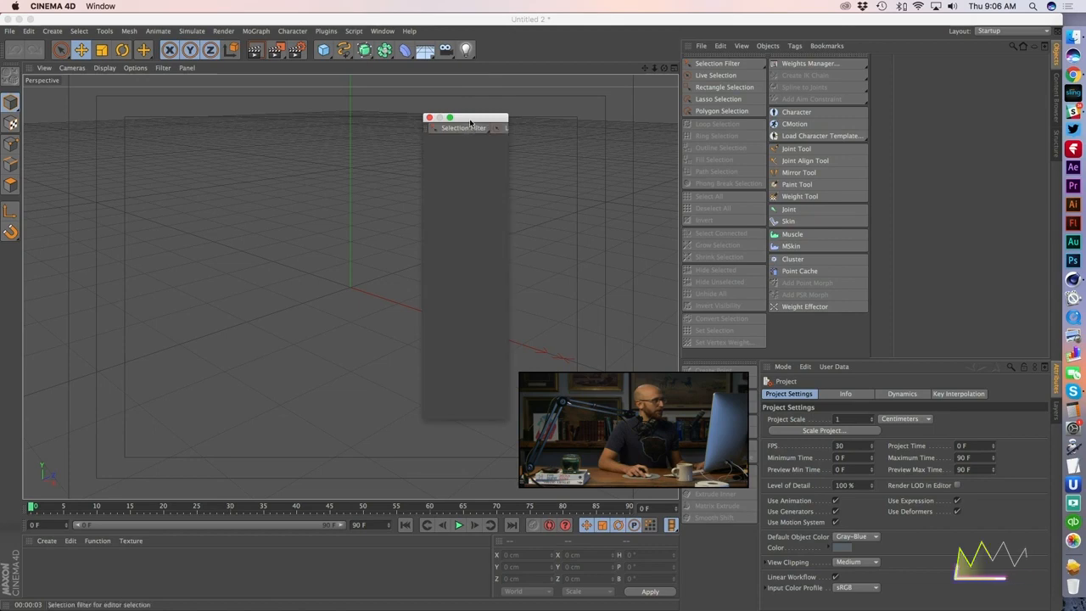
pyautogui.moveTo(469, 118); pyautogui.dragTo(481, 113)
pyautogui.click(439, 113)
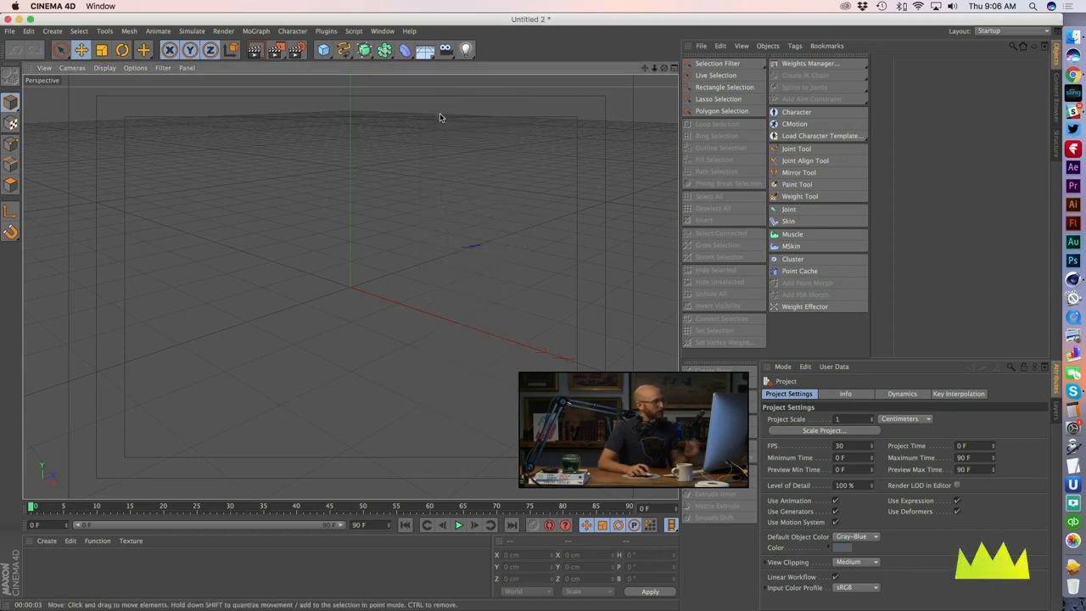
# Step: Examine the available selection commands, mesh creation tools and character rigging commands
pyautogui.click(74, 31)
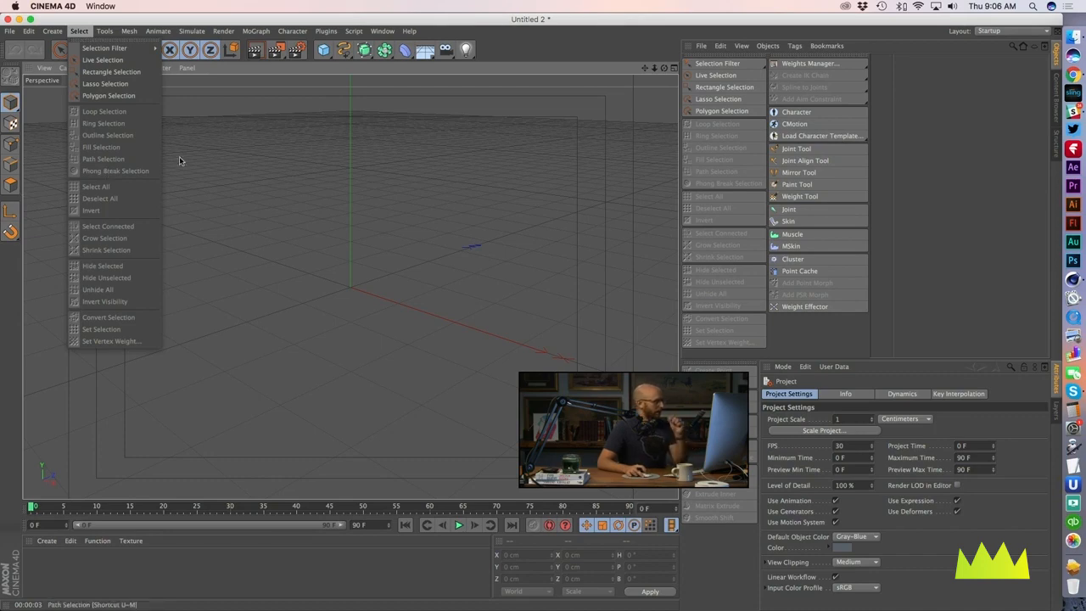
pyautogui.click(219, 156)
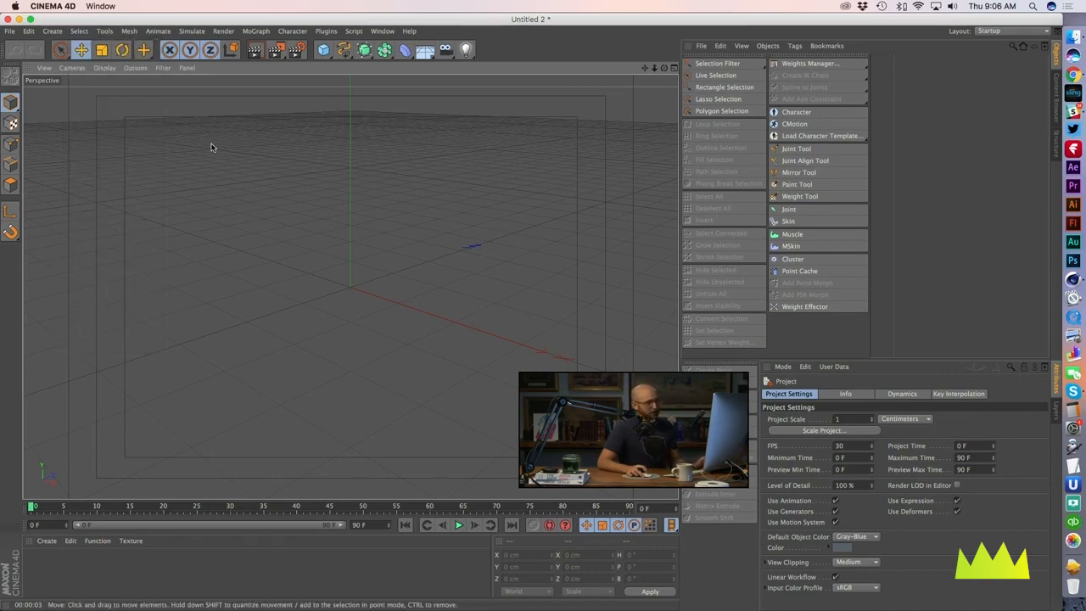
pyautogui.click(100, 32)
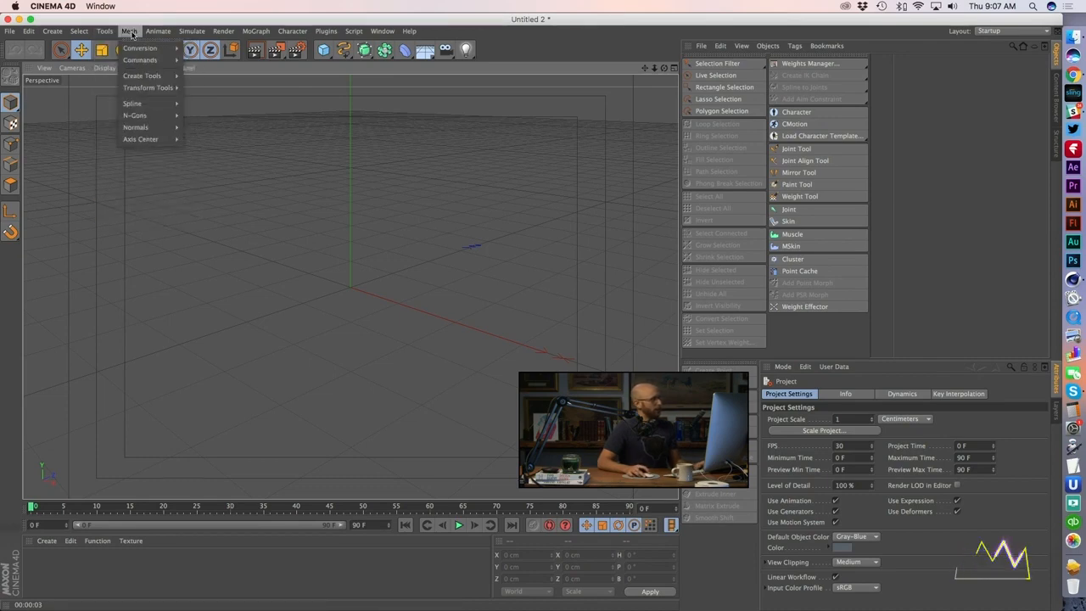
pyautogui.moveTo(144, 77)
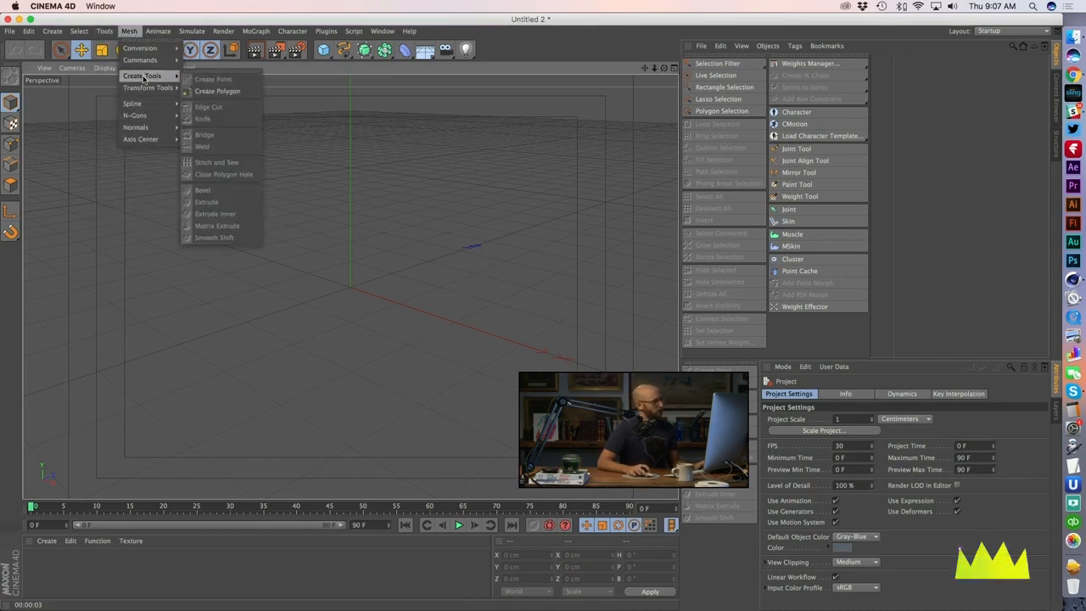
pyautogui.click(217, 91)
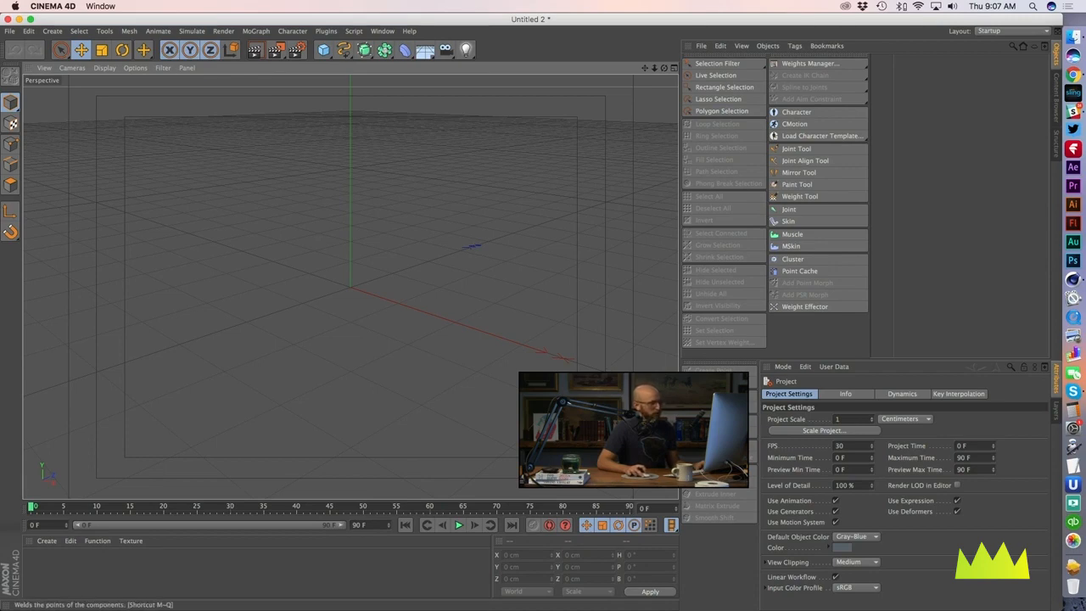
pyautogui.click(292, 31)
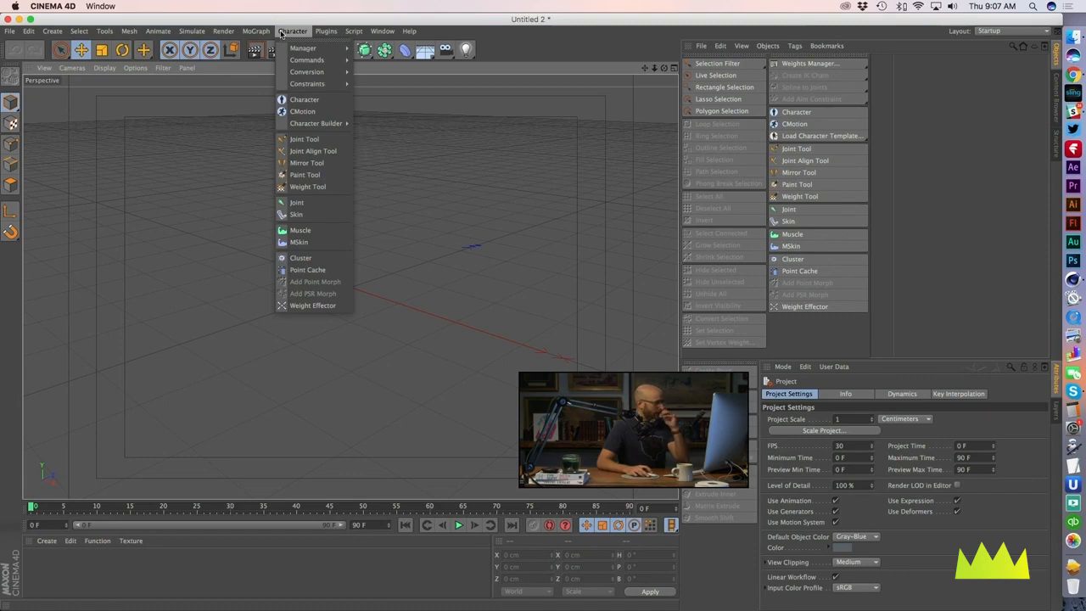
pyautogui.moveTo(322, 123)
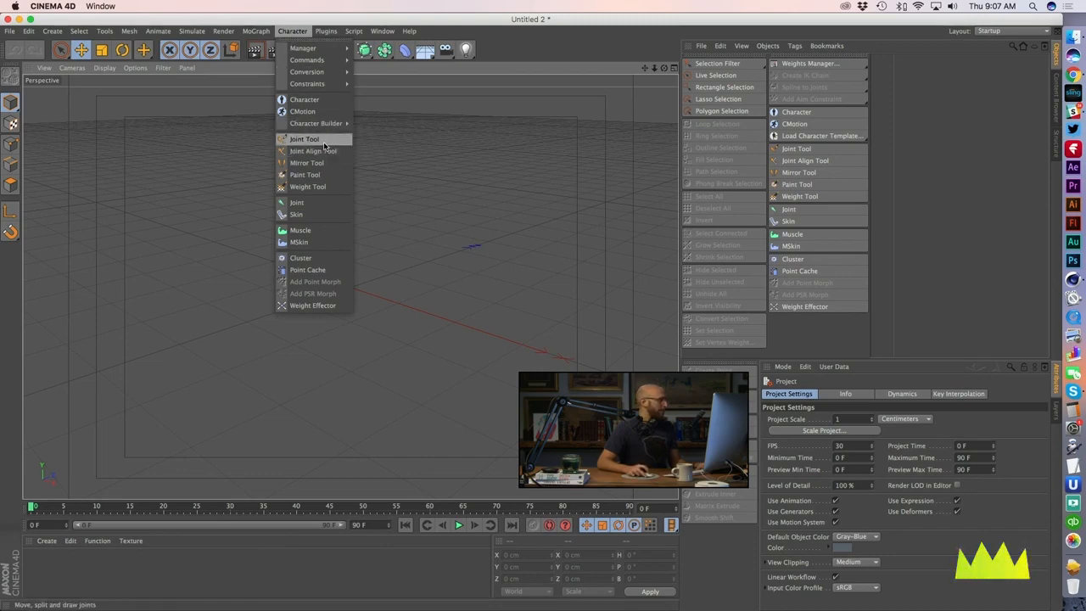
pyautogui.moveTo(309, 61)
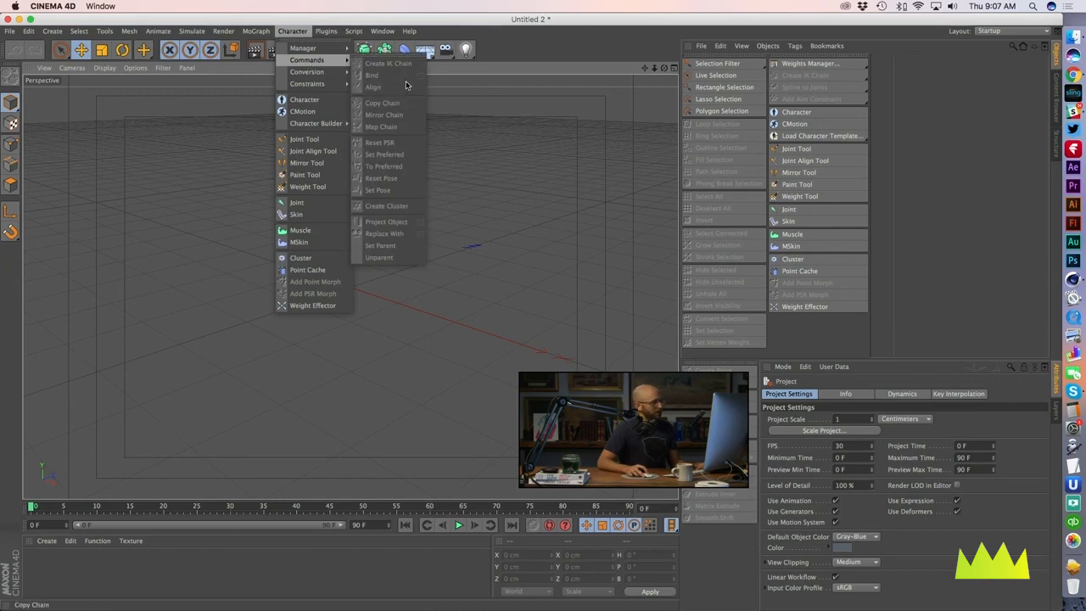
pyautogui.click(803, 327)
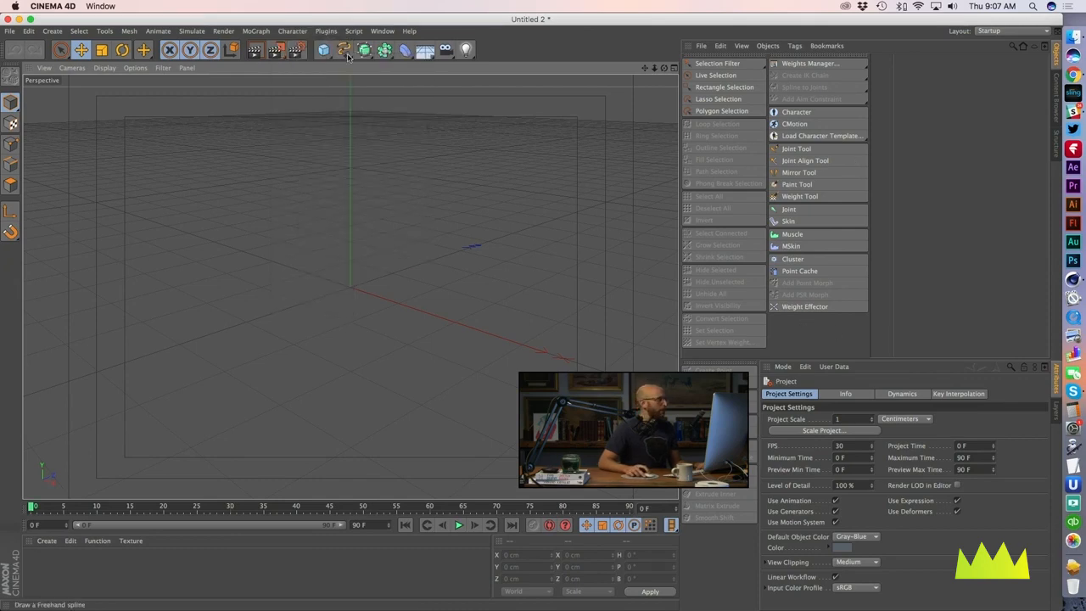
# Step: Add a default cube primitive to the empty project
pyautogui.moveTo(329, 54); pyautogui.dragTo(343, 54)
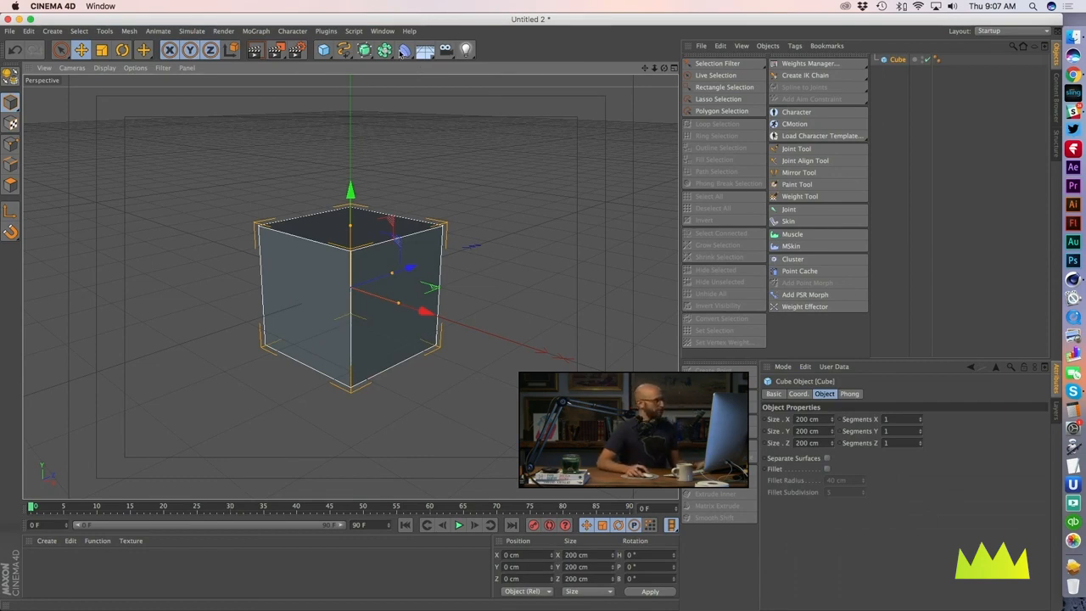
# Step: View the finished rig in PracticeRig_02.c4d and return to the untitled project with the cube
pyautogui.click(382, 30)
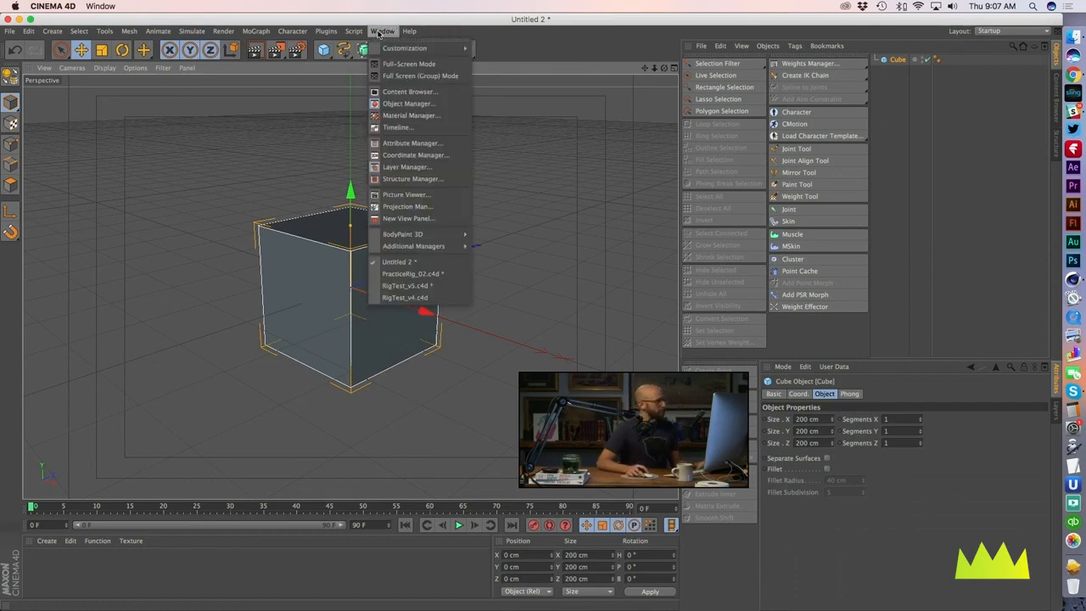
pyautogui.click(410, 274)
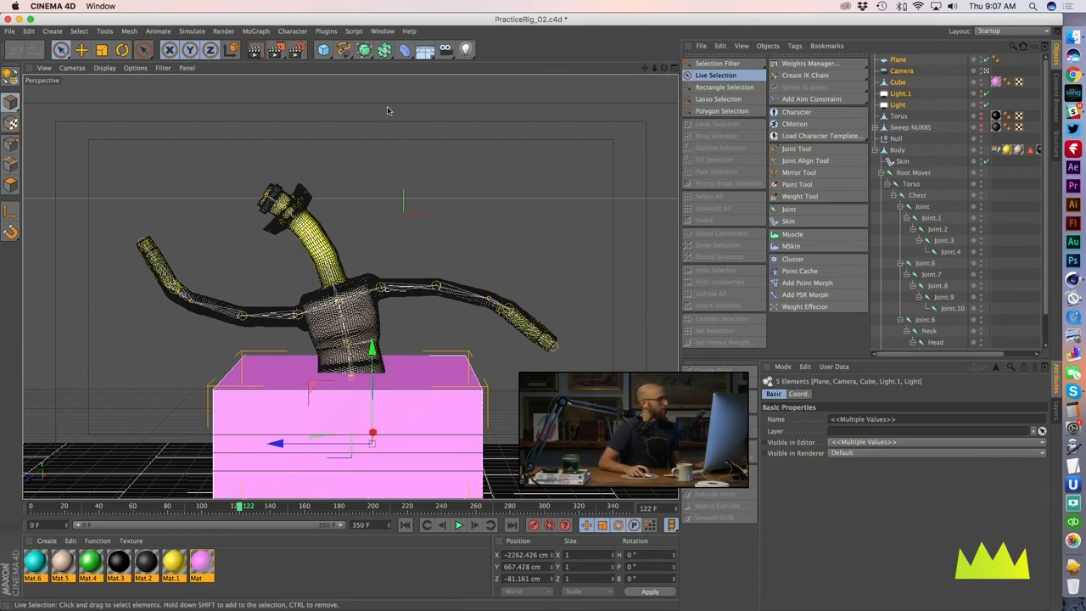
pyautogui.click(382, 31)
pyautogui.click(410, 261)
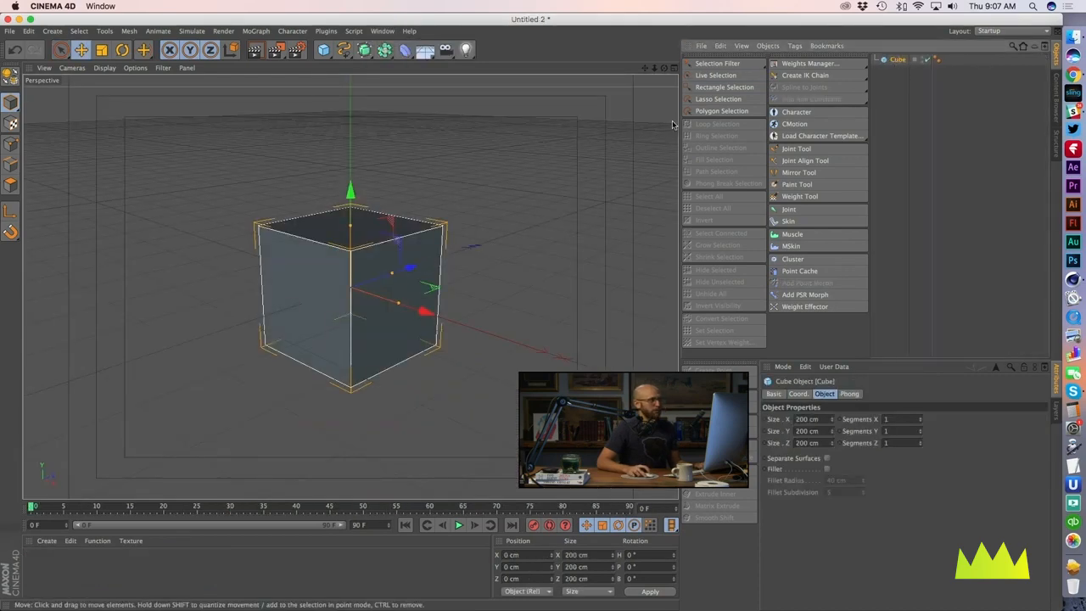
pyautogui.moveTo(680, 118)
pyautogui.mouseDown()
pyautogui.moveTo(636, 117)
pyautogui.moveTo(679, 117)
pyautogui.mouseUp()
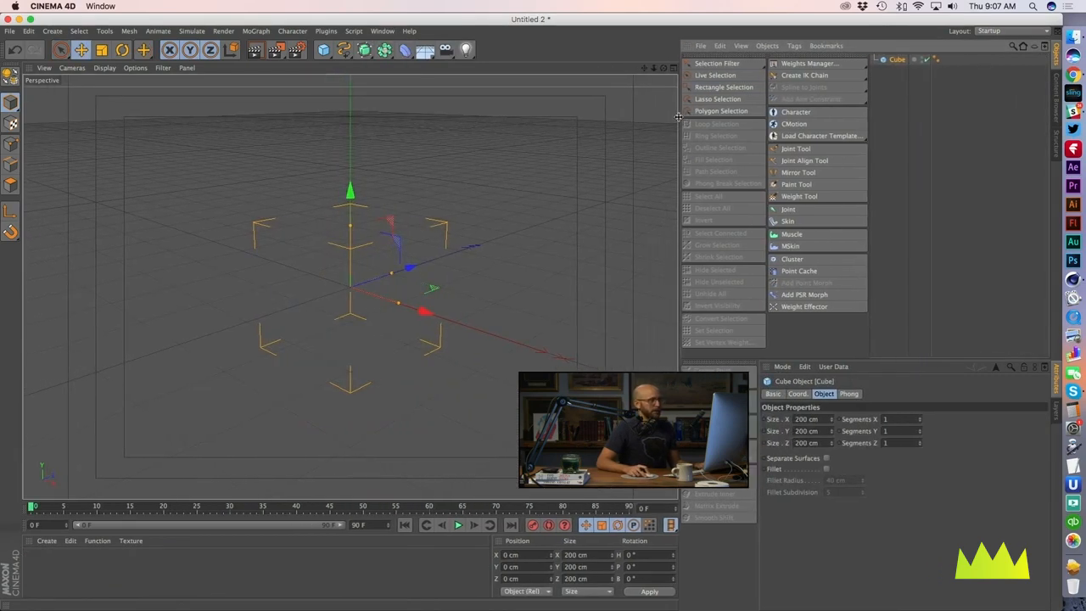
# Step: Try converting the cube primitive to an editable polygon object and undo the conversion
pyautogui.moveTo(267, 362)
pyautogui.keyDown('alt'); pyautogui.mouseDown()
pyautogui.moveTo(359, 324)
pyautogui.moveTo(347, 283)
pyautogui.moveTo(368, 280)
pyautogui.moveTo(439, 318)
pyautogui.moveTo(380, 316)
pyautogui.moveTo(370, 301)
pyautogui.mouseUp(); pyautogui.keyUp('alt')
pyautogui.press('c')
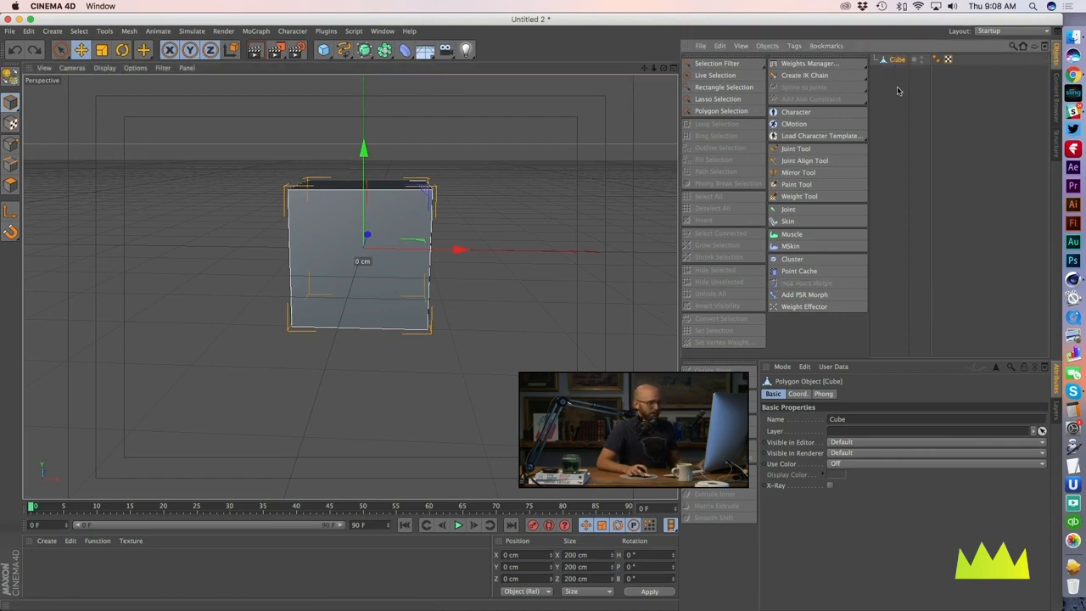
pyautogui.press('super+z')
pyautogui.click(891, 81)
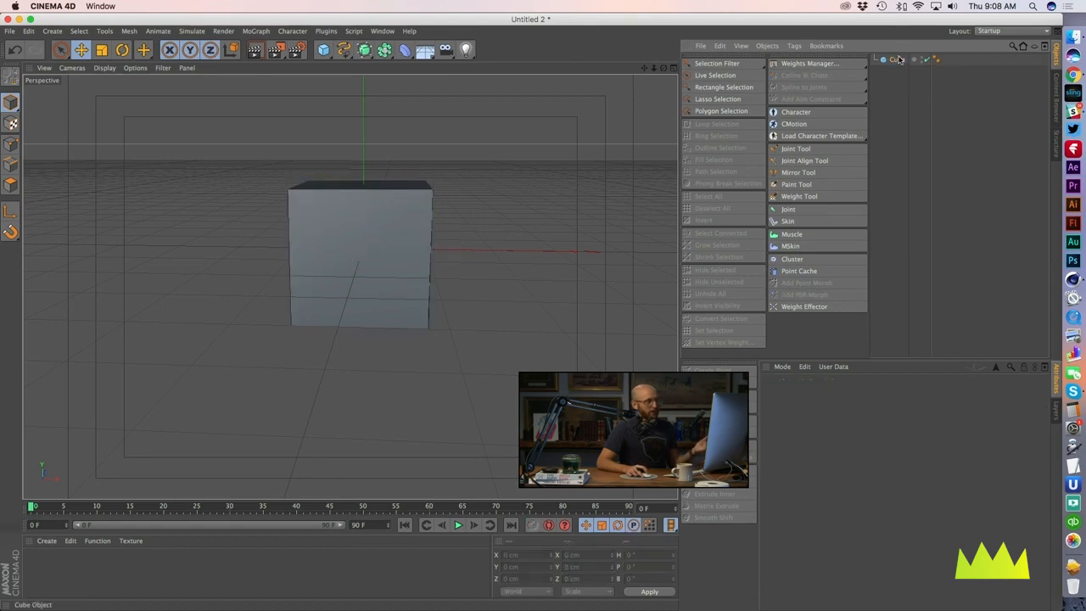
# Step: Examine the parametric cube's Basic, Coordinates and Object properties
pyautogui.click(901, 62)
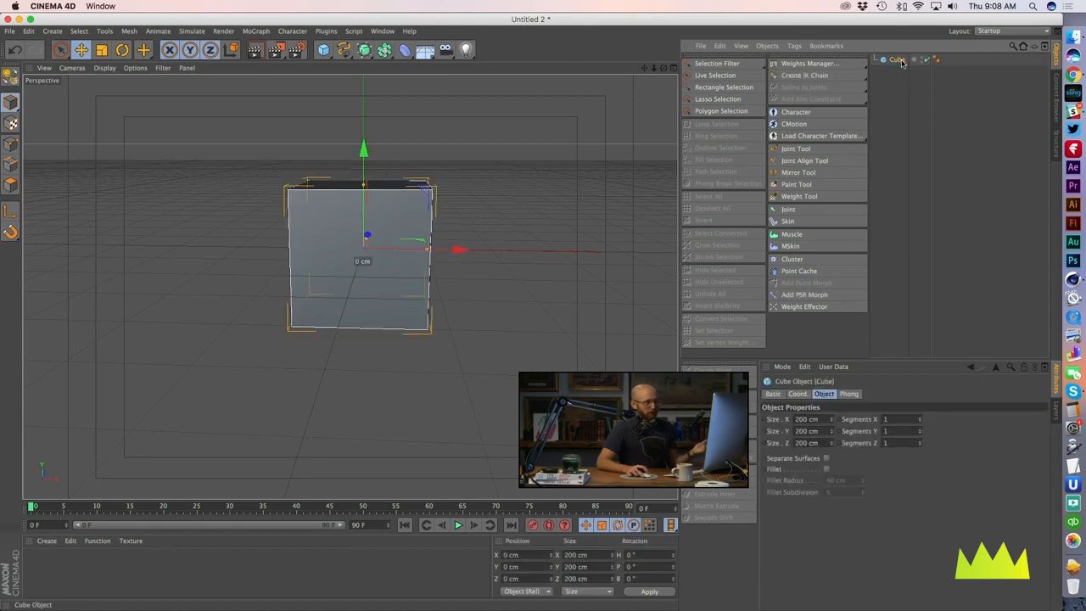
pyautogui.click(773, 393)
pyautogui.click(798, 394)
pyautogui.click(825, 393)
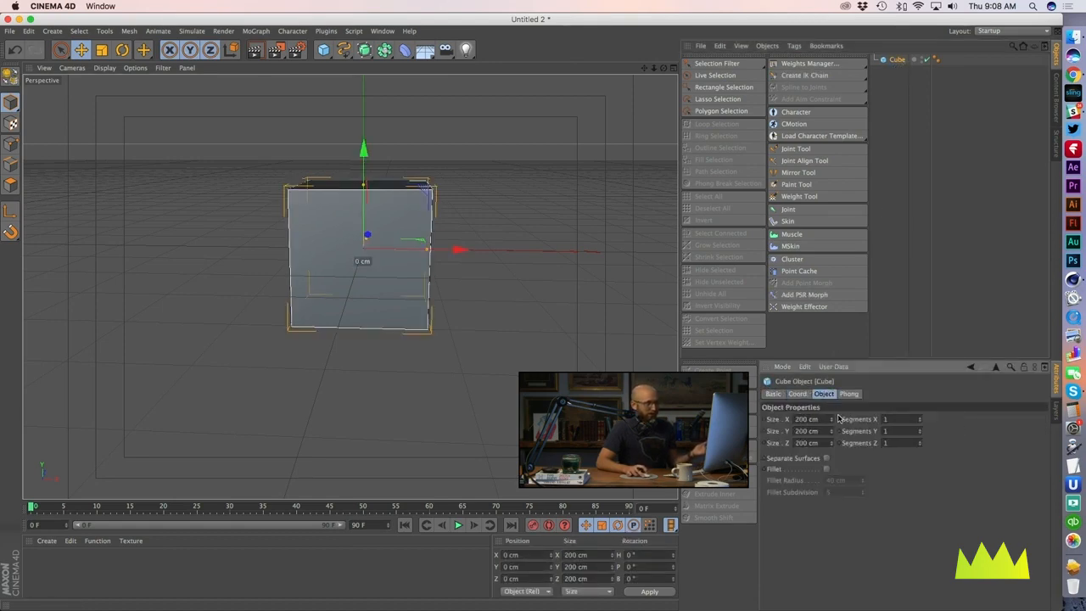
# Step: Try an X size of 559 cm and two X segments on the cube, reverting each change
pyautogui.moveTo(832, 421); pyautogui.dragTo(832, 416)
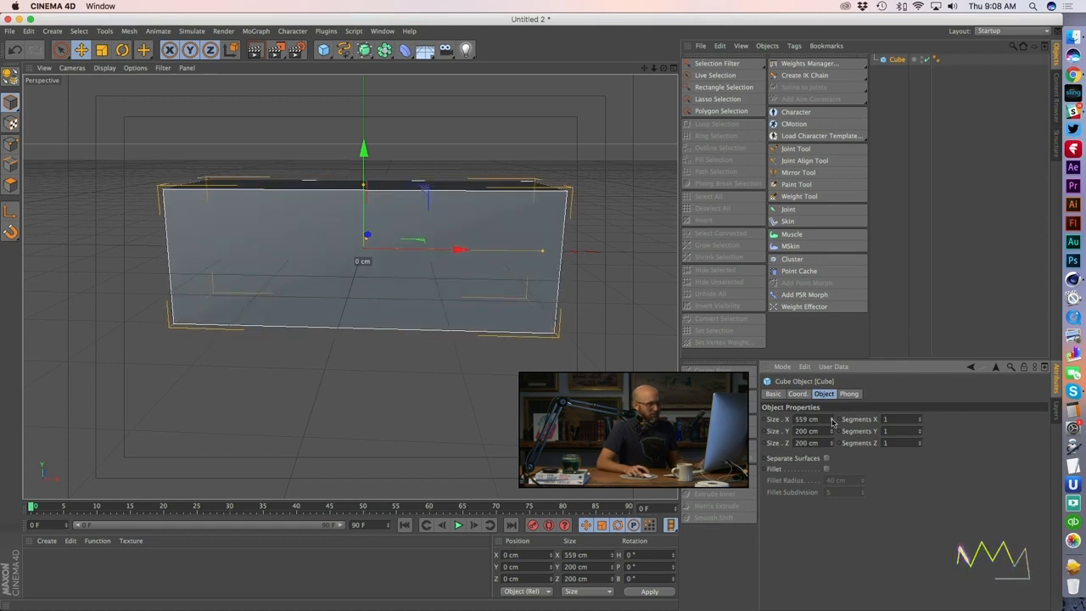
pyautogui.press('super+z')
pyautogui.click(920, 417)
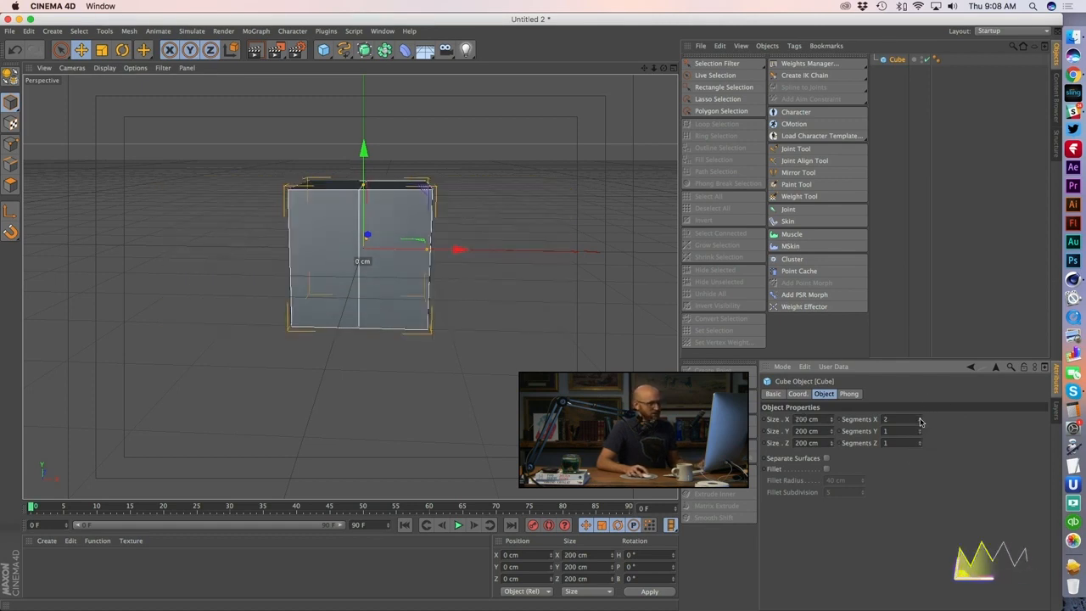
pyautogui.click(920, 422)
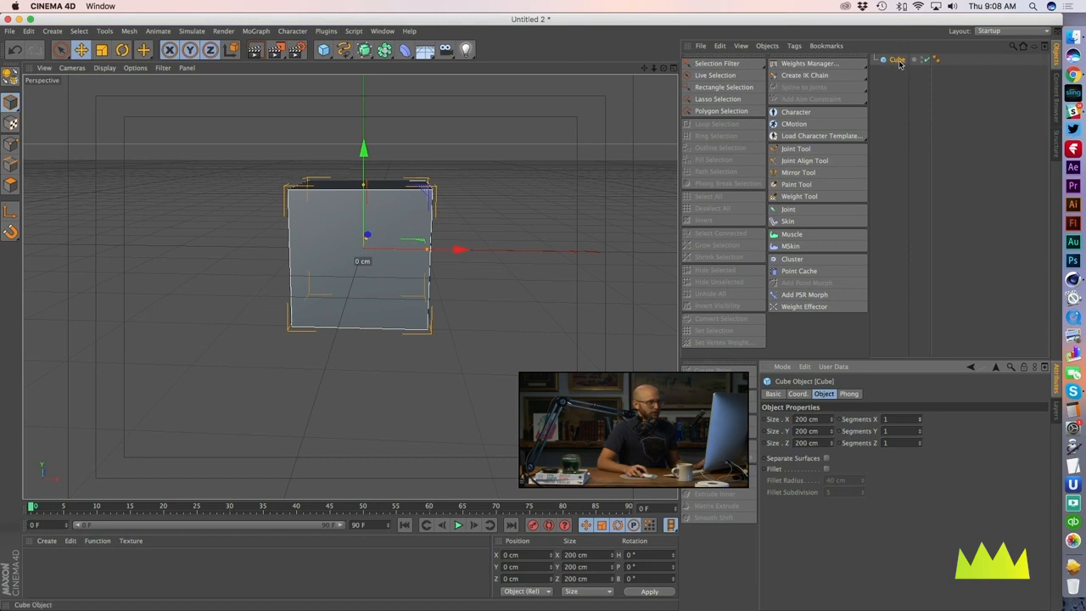
# Step: Make the cube editable and review its Basic, Coordinates and Phong properties
pyautogui.press('c')
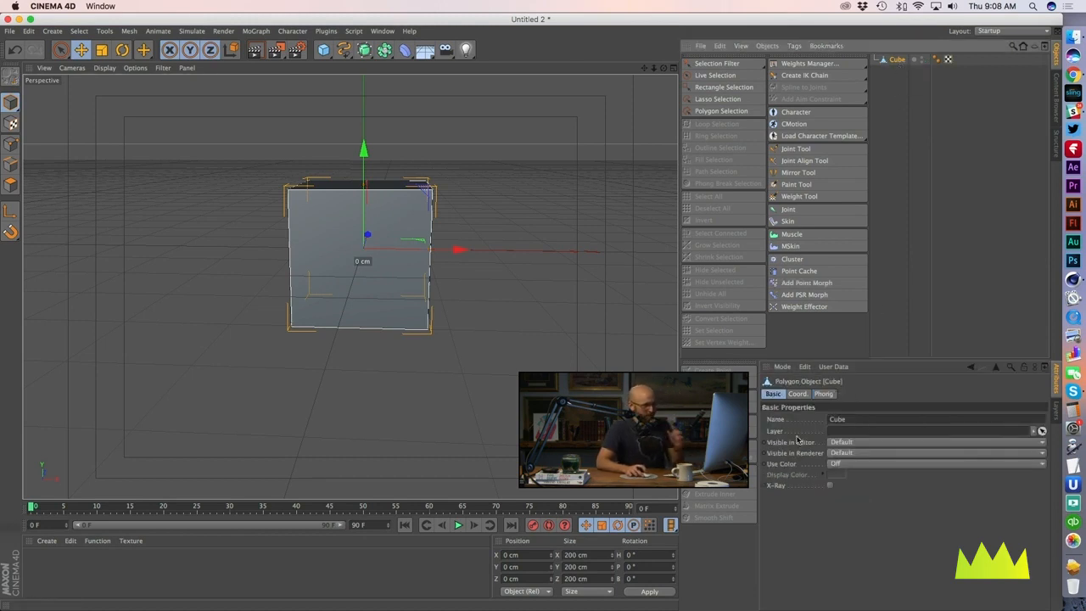
pyautogui.click(798, 395)
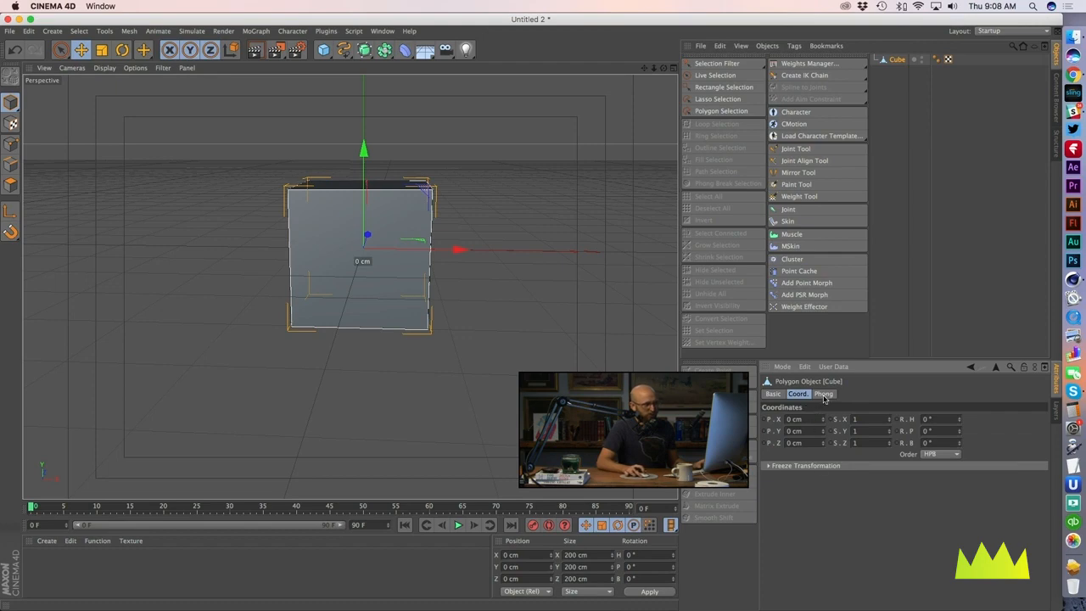
pyautogui.click(823, 395)
pyautogui.click(797, 395)
pyautogui.click(775, 395)
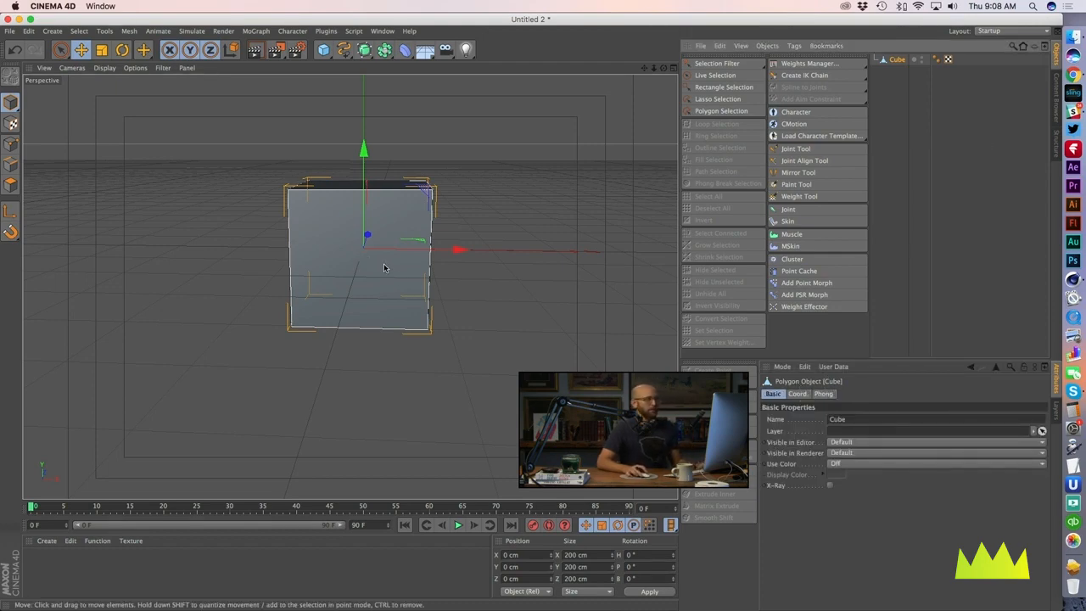
# Step: Switch to Polygon mode and select the cube's bottom face with Live Selection
pyautogui.click(10, 182)
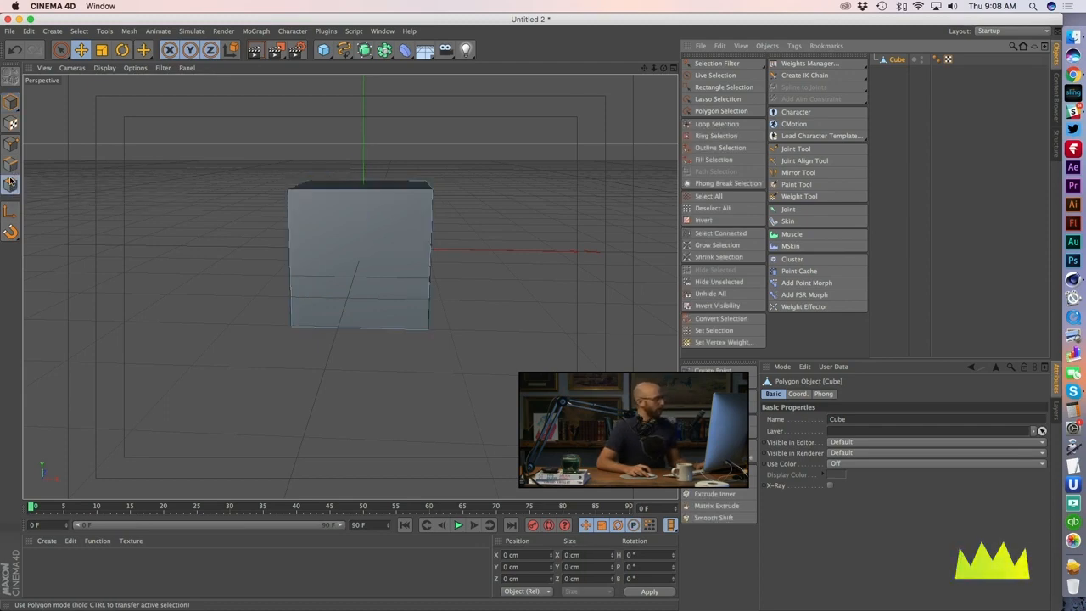
pyautogui.click(715, 75)
pyautogui.keyDown('alt'); pyautogui.moveTo(387, 235); pyautogui.dragTo(313, 245); pyautogui.keyUp('alt')
pyautogui.click(347, 233)
pyautogui.keyDown('alt'); pyautogui.moveTo(225, 264); pyautogui.dragTo(189, 211); pyautogui.keyUp('alt')
pyautogui.click(296, 228)
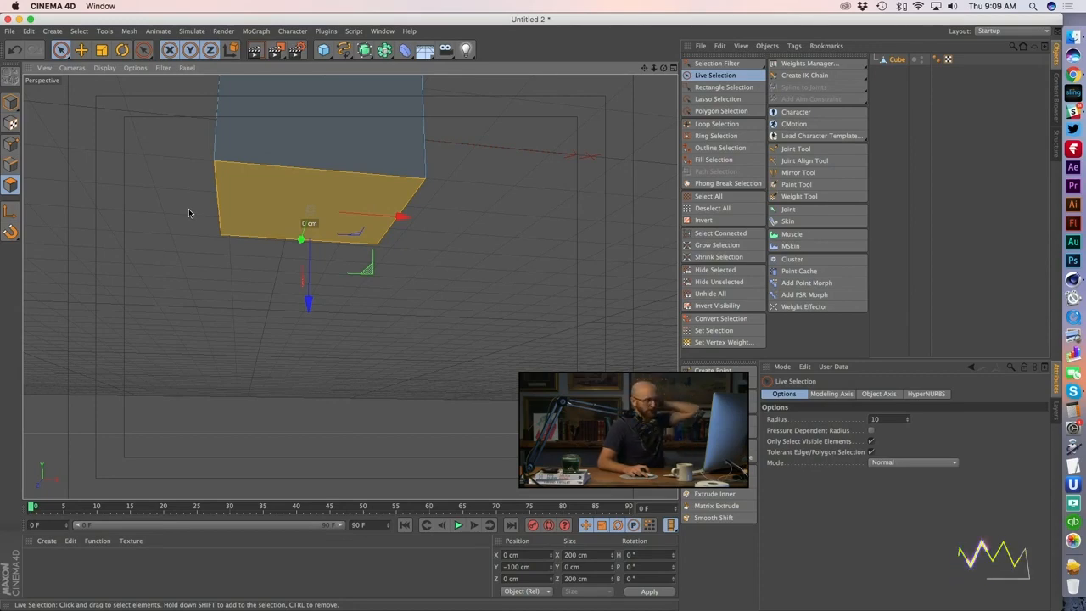
pyautogui.keyDown('alt'); pyautogui.moveTo(280, 217); pyautogui.dragTo(314, 204); pyautogui.keyUp('alt')
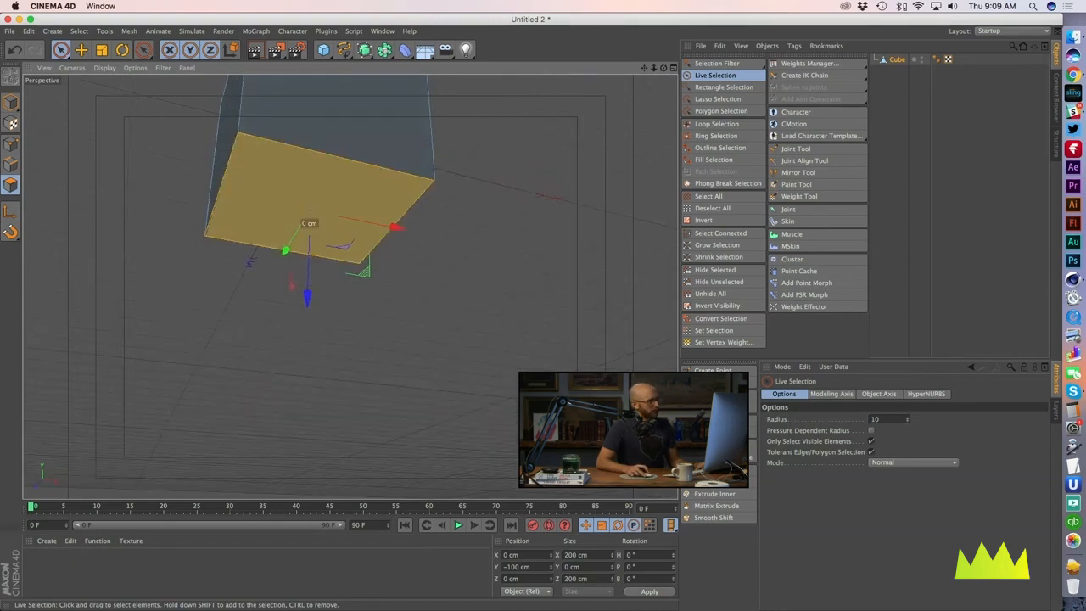
# Step: Try a straight Knife cut across the selected bottom face in Line mode
pyautogui.press('k')
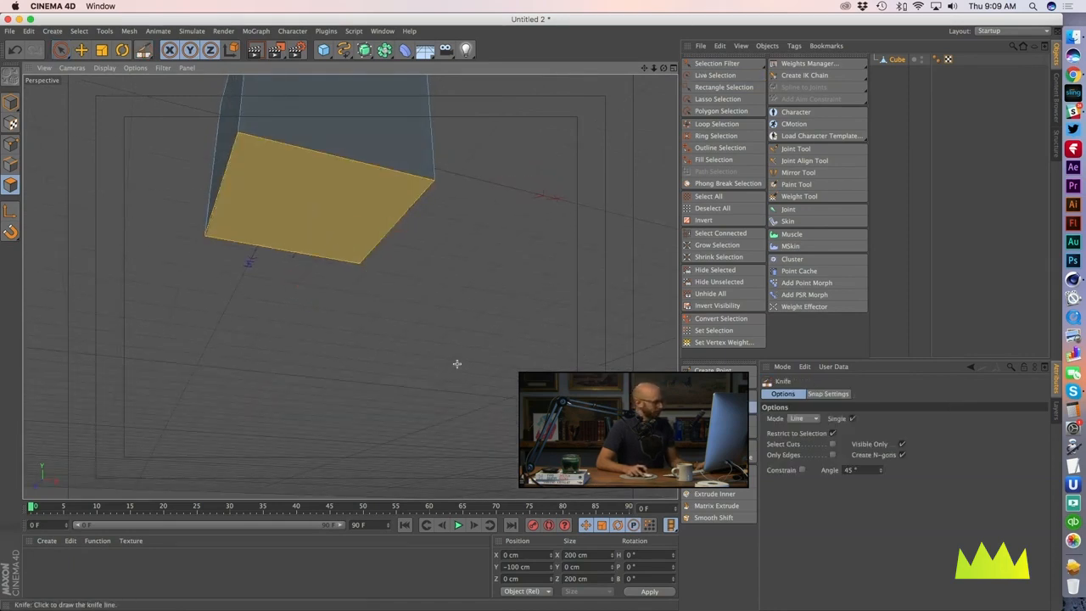
pyautogui.keyDown('alt'); pyautogui.moveTo(339, 227); pyautogui.dragTo(390, 246); pyautogui.keyUp('alt')
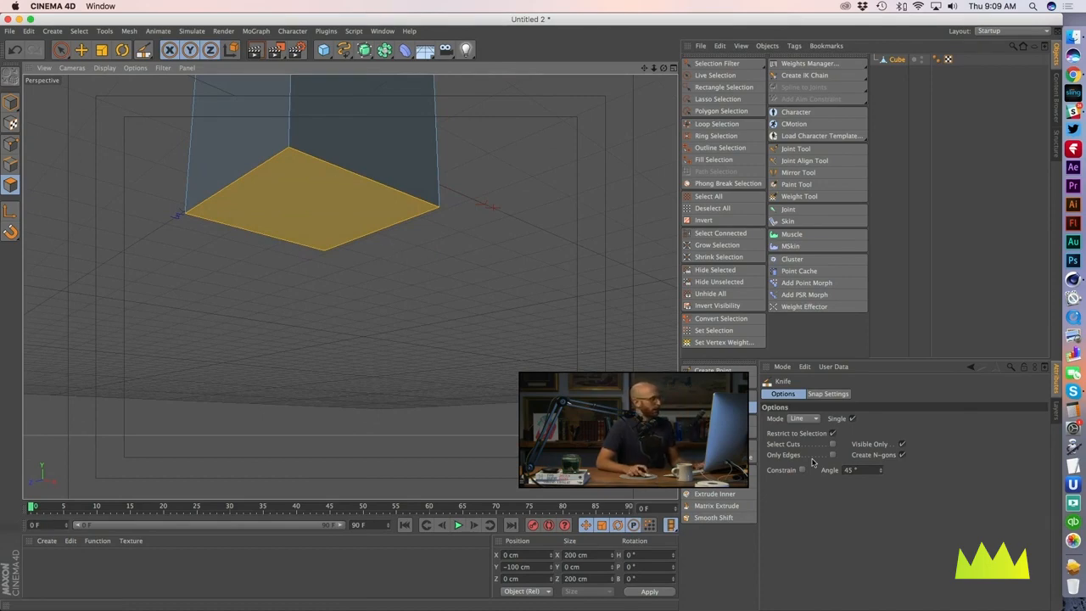
pyautogui.click(813, 420)
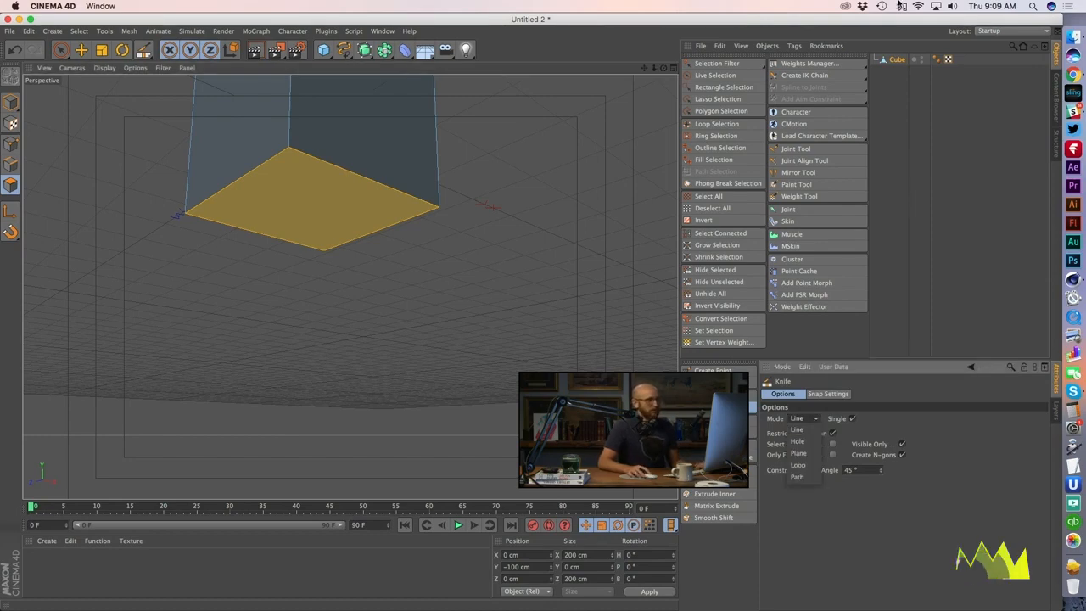
pyautogui.click(891, 62)
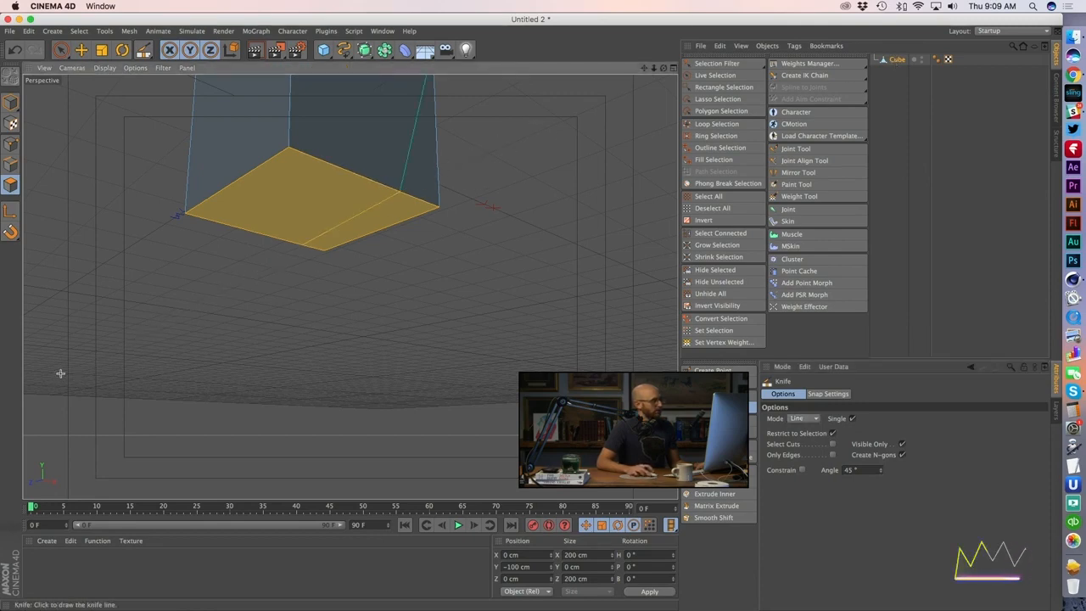
pyautogui.keyDown('alt'); pyautogui.moveTo(368, 288); pyautogui.dragTo(434, 281); pyautogui.keyUp('alt')
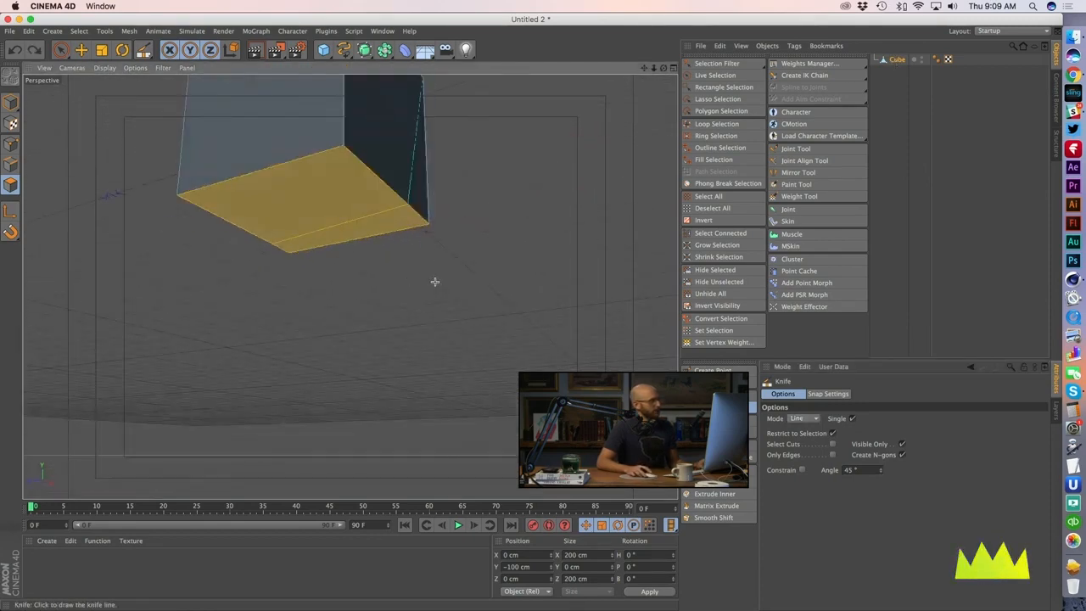
# Step: Set the Knife tool to Loop mode with the cube's side and bottom faces in view
pyautogui.click(803, 419)
pyautogui.click(798, 465)
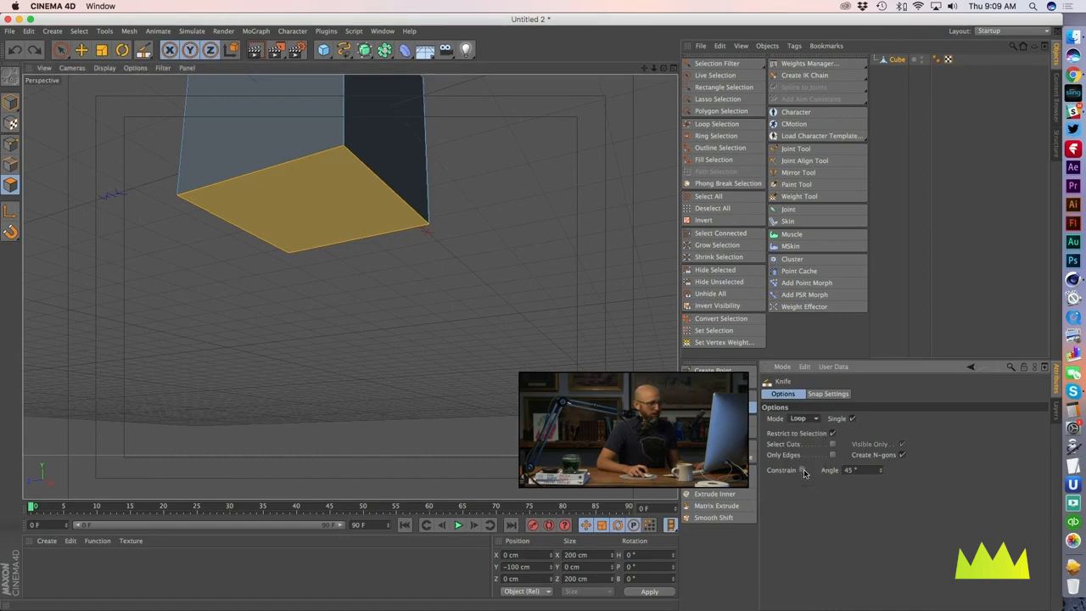
pyautogui.keyDown('alt'); pyautogui.moveTo(246, 216); pyautogui.dragTo(296, 257); pyautogui.keyUp('alt')
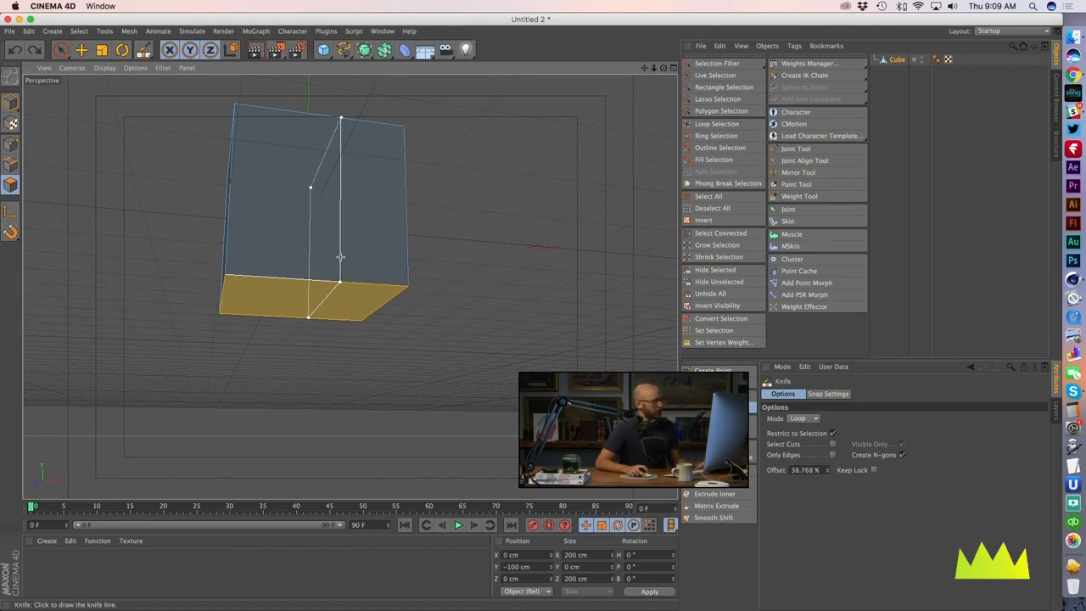
# Step: Try a loop cut across the cube's bottom face with Restrict to Selection on
pyautogui.keyDown('alt'); pyautogui.moveTo(341, 257); pyautogui.dragTo(288, 165); pyautogui.keyUp('alt')
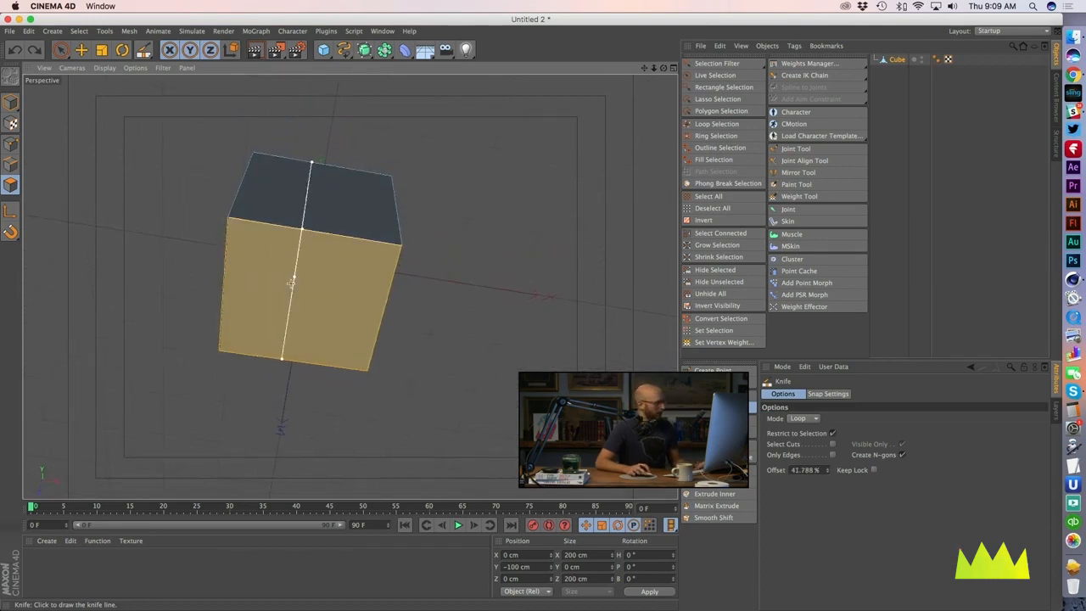
pyautogui.keyDown('alt'); pyautogui.moveTo(285, 273); pyautogui.dragTo(286, 189); pyautogui.keyUp('alt')
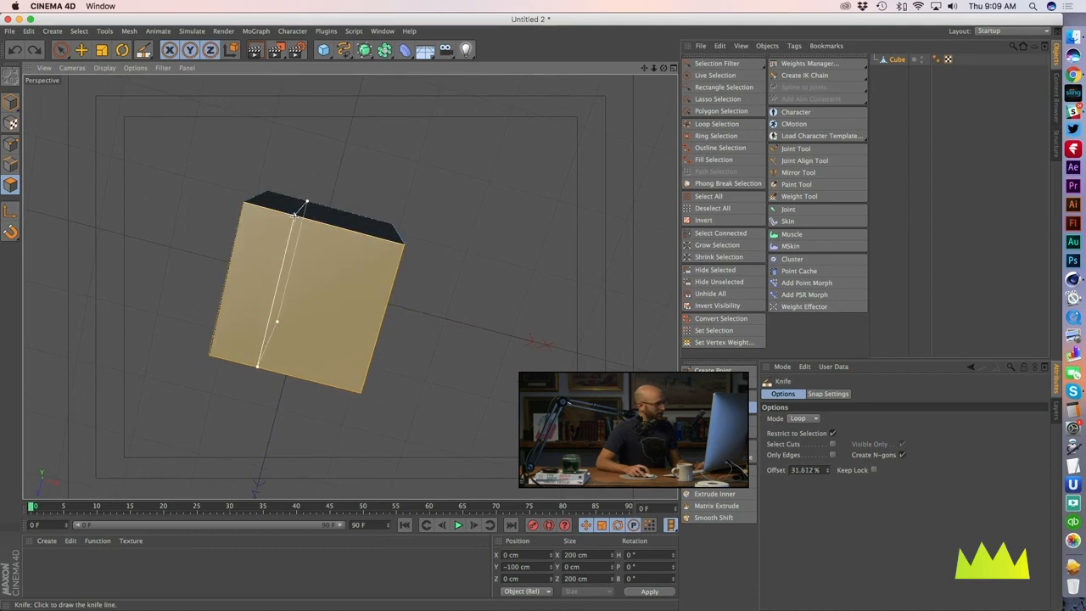
pyautogui.click(294, 214)
pyautogui.keyDown('alt'); pyautogui.moveTo(343, 246); pyautogui.dragTo(334, 346); pyautogui.keyUp('alt')
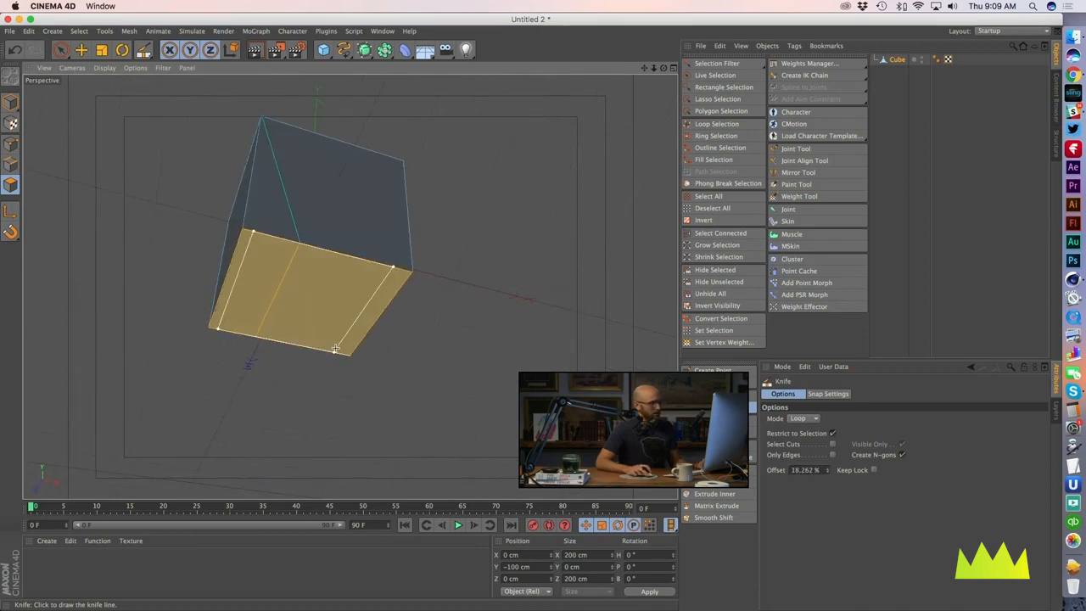
# Step: Turn off Restrict to Selection and cut two loops in each direction around the cube, dividing its bottom into a three-by-three grid
pyautogui.click(833, 434)
pyautogui.keyDown('alt'); pyautogui.moveTo(279, 264); pyautogui.dragTo(259, 235); pyautogui.keyUp('alt')
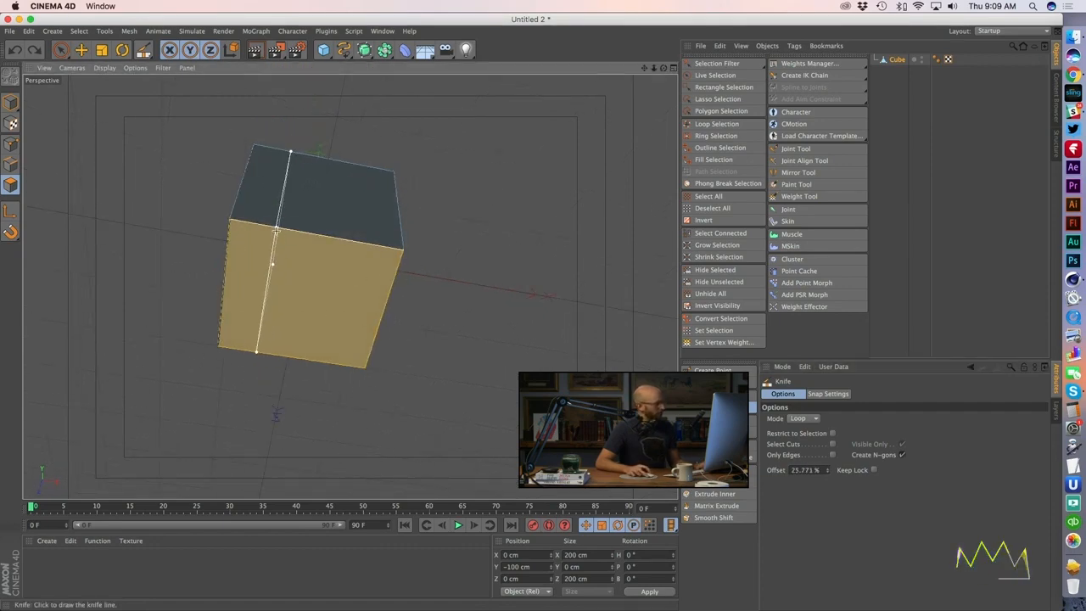
pyautogui.click(276, 230)
pyautogui.keyDown('alt'); pyautogui.moveTo(276, 230); pyautogui.dragTo(294, 217); pyautogui.keyUp('alt')
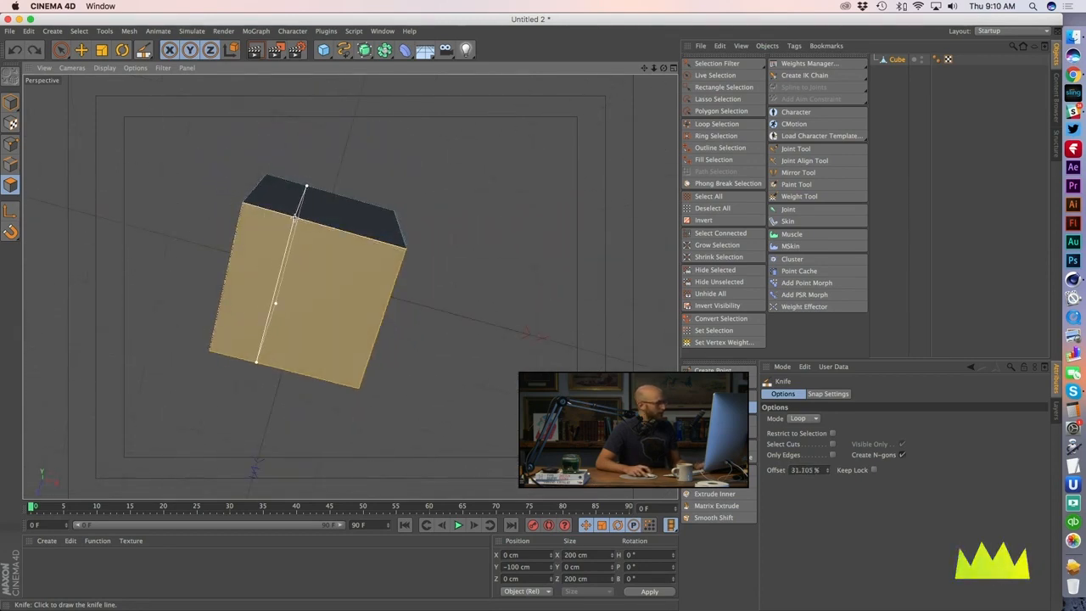
pyautogui.click(322, 316)
pyautogui.keyDown('alt'); pyautogui.moveTo(296, 268); pyautogui.dragTo(204, 214); pyautogui.keyUp('alt')
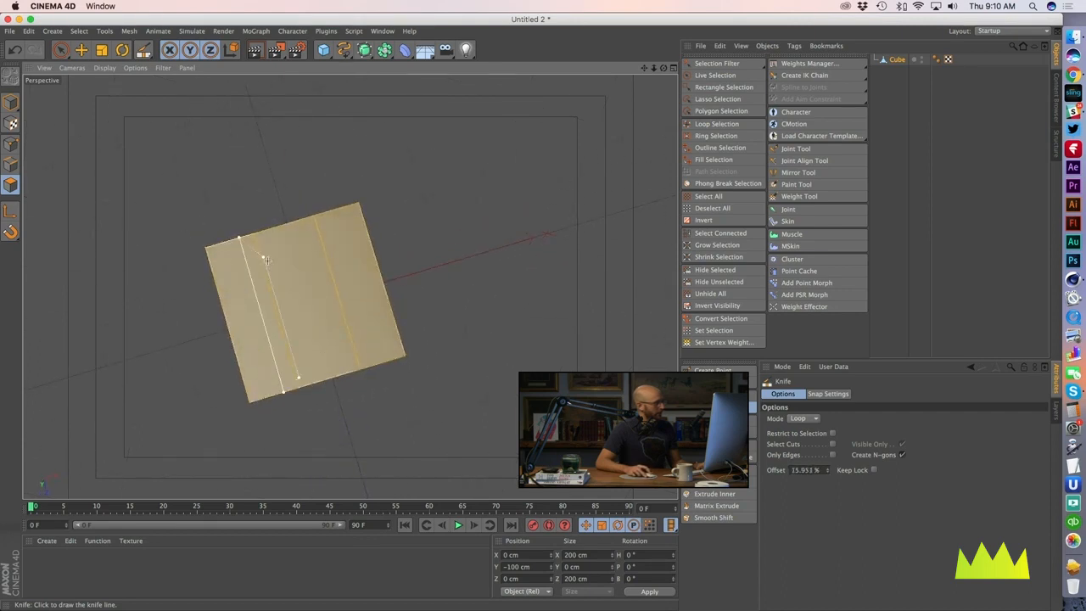
pyautogui.click(285, 280)
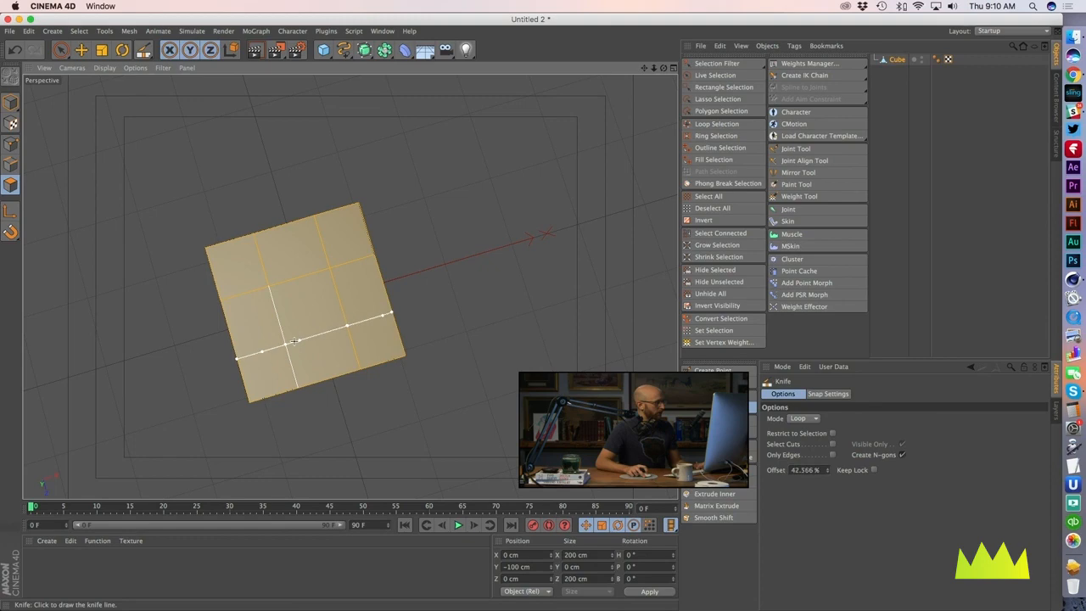
pyautogui.click(295, 347)
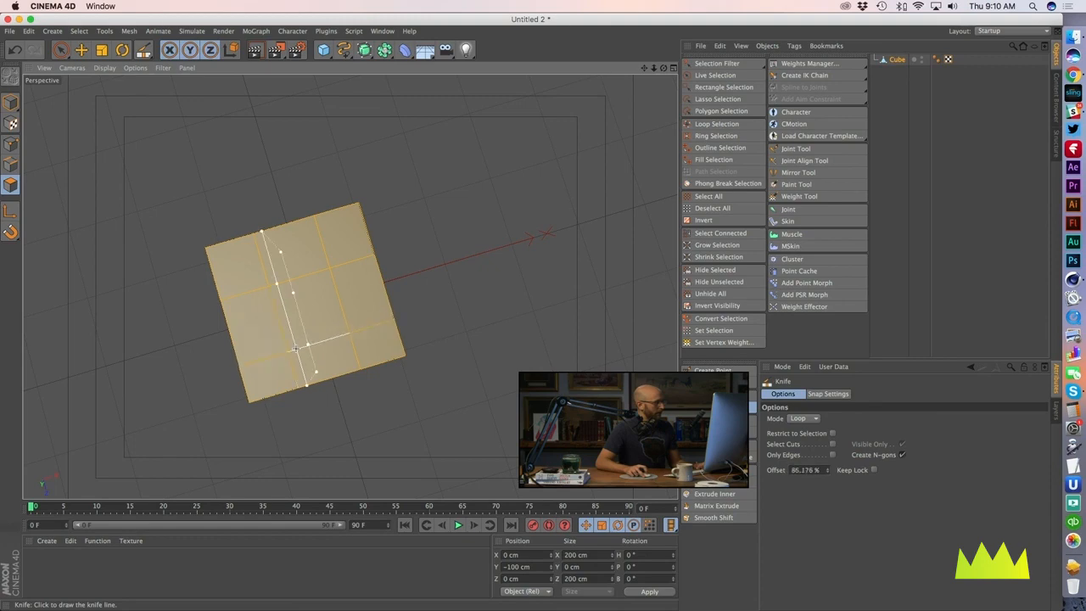
# Step: Replace the bottom selection with only the centre polygon of the grid, using Live Selection
pyautogui.keyDown('alt'); pyautogui.moveTo(297, 350); pyautogui.dragTo(167, 399); pyautogui.keyUp('alt')
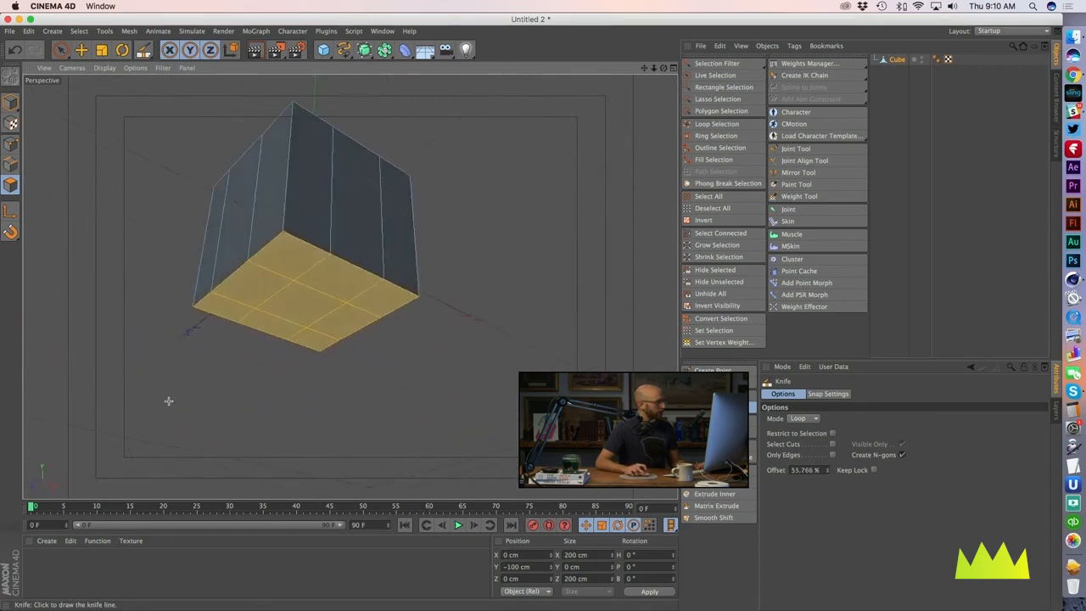
pyautogui.keyDown('alt'); pyautogui.moveTo(347, 252); pyautogui.dragTo(315, 225); pyautogui.keyUp('alt')
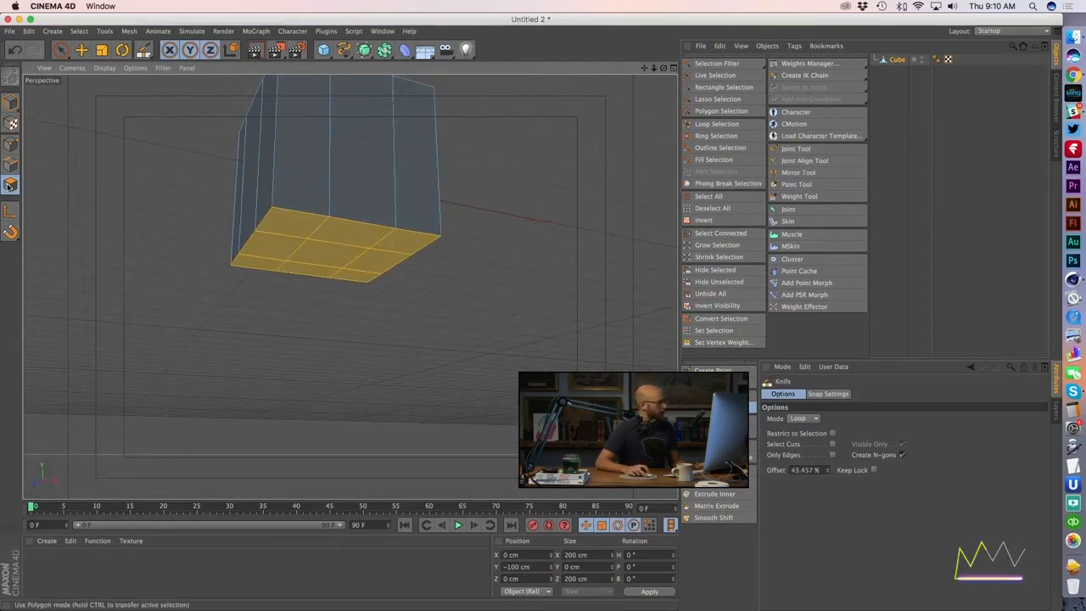
pyautogui.click(62, 51)
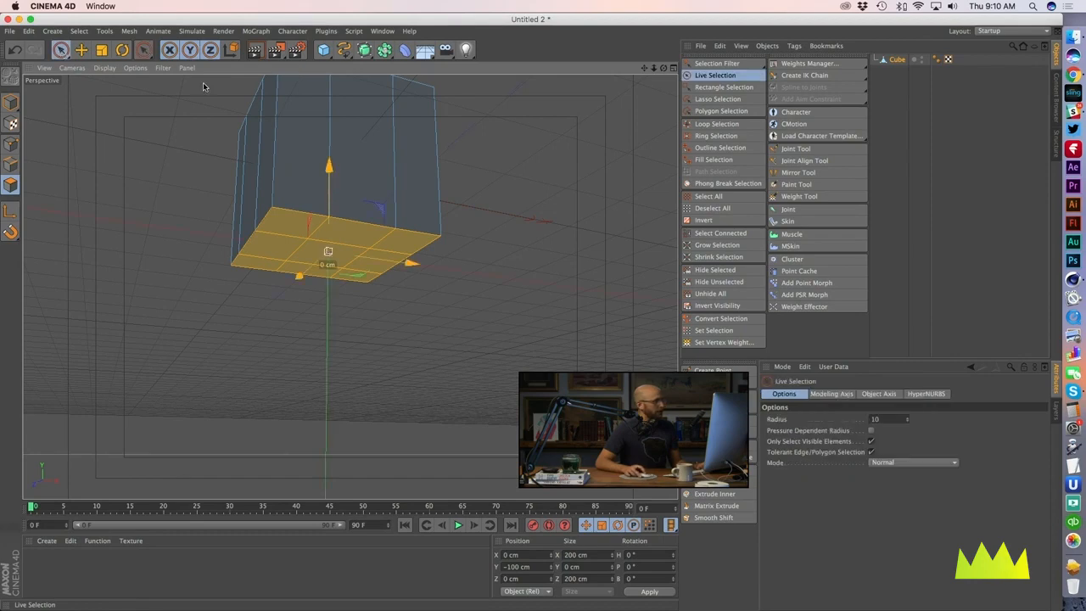
pyautogui.click(494, 226)
pyautogui.click(317, 255)
pyautogui.keyDown('alt'); pyautogui.moveTo(316, 255); pyautogui.dragTo(348, 295); pyautogui.keyUp('alt')
pyautogui.keyDown('alt'); pyautogui.moveTo(514, 268); pyautogui.dragTo(513, 291); pyautogui.keyUp('alt')
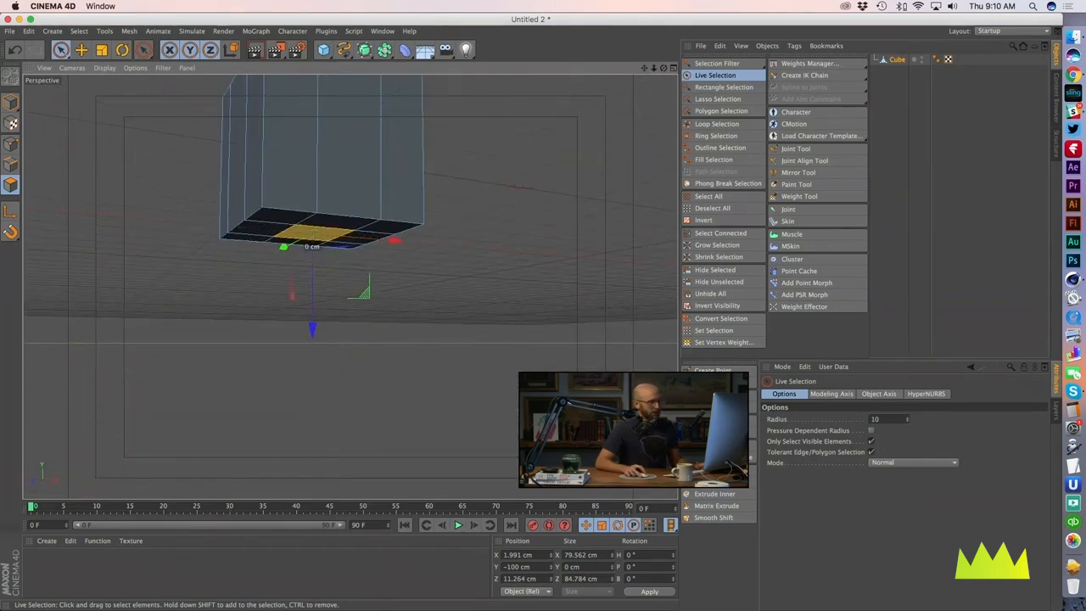
# Step: Extrude the centre bottom polygon downward by about 87 cm to form a neck below the cube
pyautogui.click(708, 484)
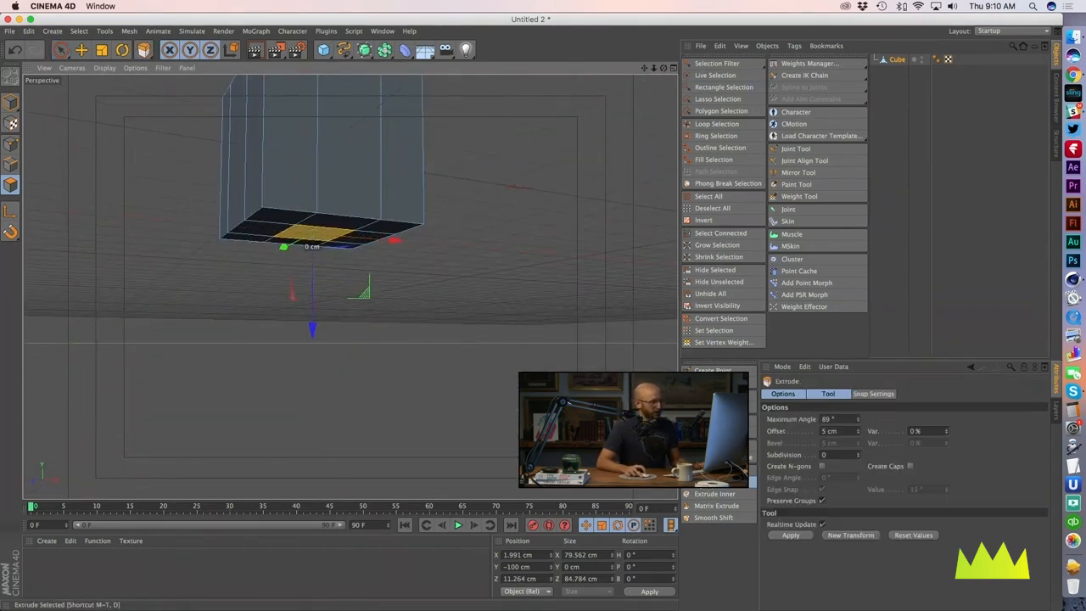
pyautogui.moveTo(441, 354); pyautogui.dragTo(701, 354)
pyautogui.moveTo(364, 269); pyautogui.dragTo(363, 268)
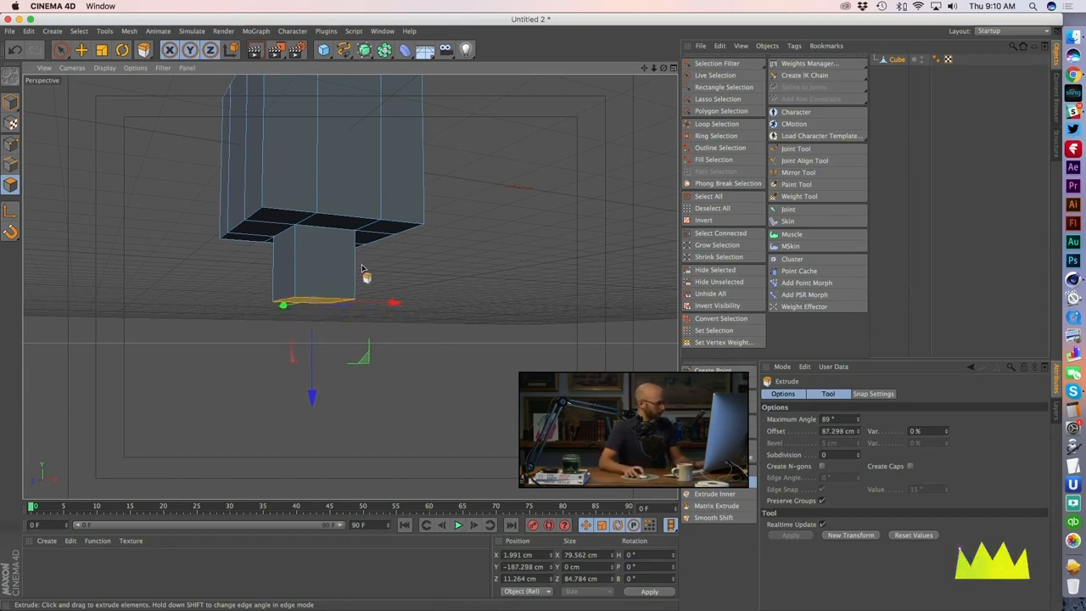
pyautogui.keyDown('alt'); pyautogui.moveTo(480, 242); pyautogui.dragTo(439, 337); pyautogui.keyUp('alt')
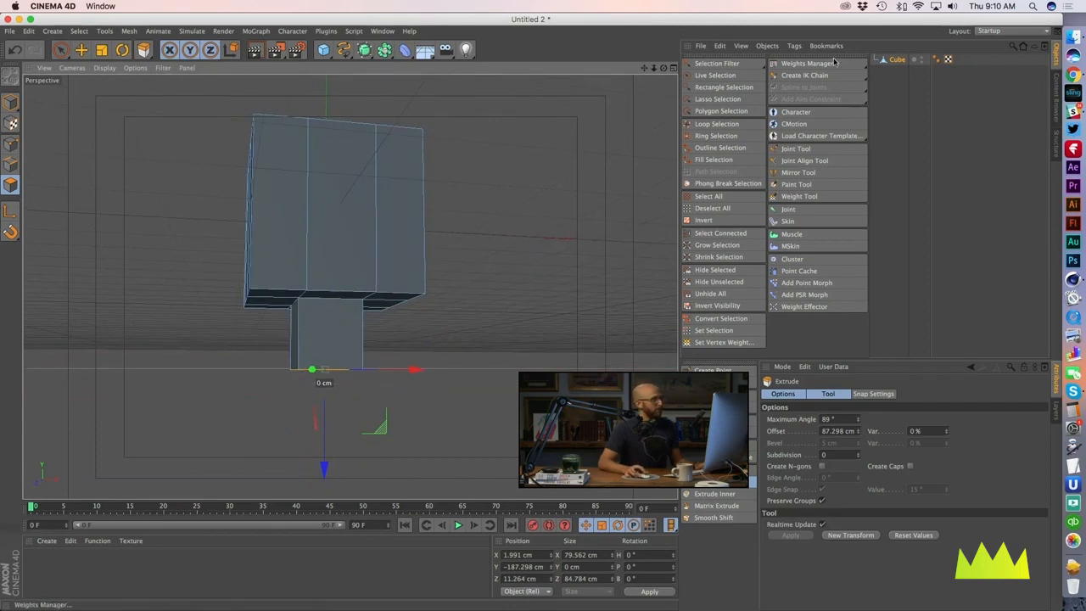
# Step: Add a HyperNURBS object and make the Cube its child so the blocky mesh is smoothed
pyautogui.moveTo(367, 51); pyautogui.dragTo(393, 61)
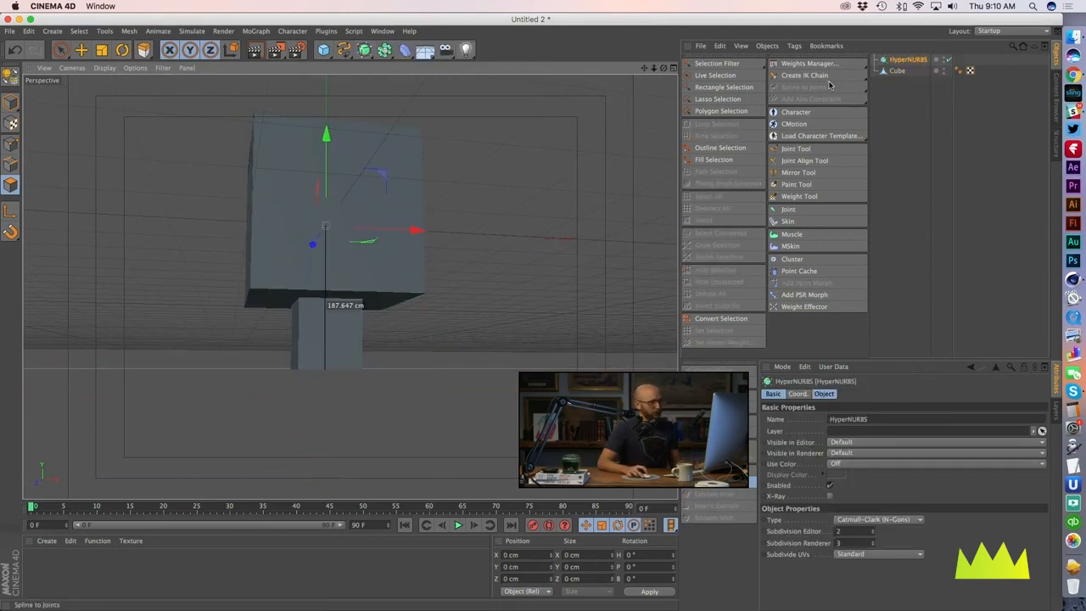
pyautogui.moveTo(912, 64); pyautogui.dragTo(912, 65)
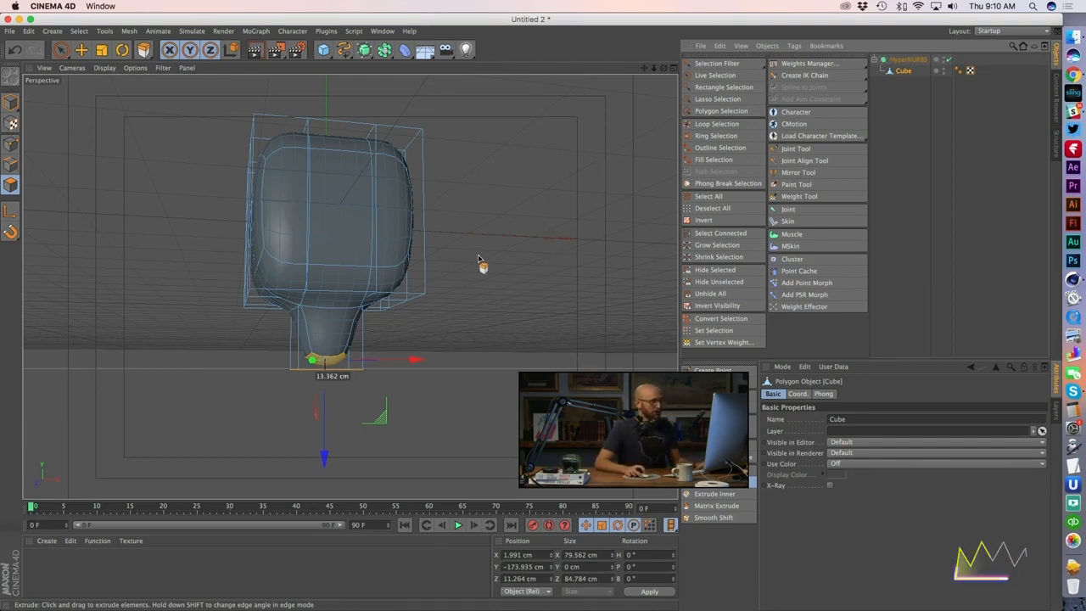
pyautogui.keyDown('alt'); pyautogui.moveTo(324, 217); pyautogui.dragTo(350, 218); pyautogui.keyUp('alt')
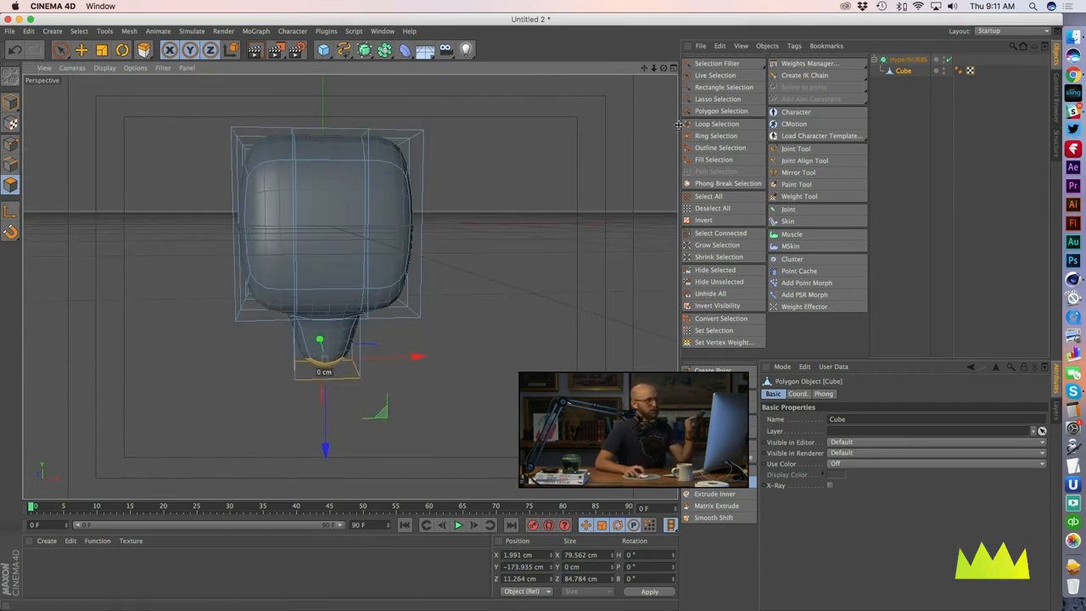
# Step: Compare the cube's corner points with HyperNURBS smoothing off and on in Points mode
pyautogui.click(951, 60)
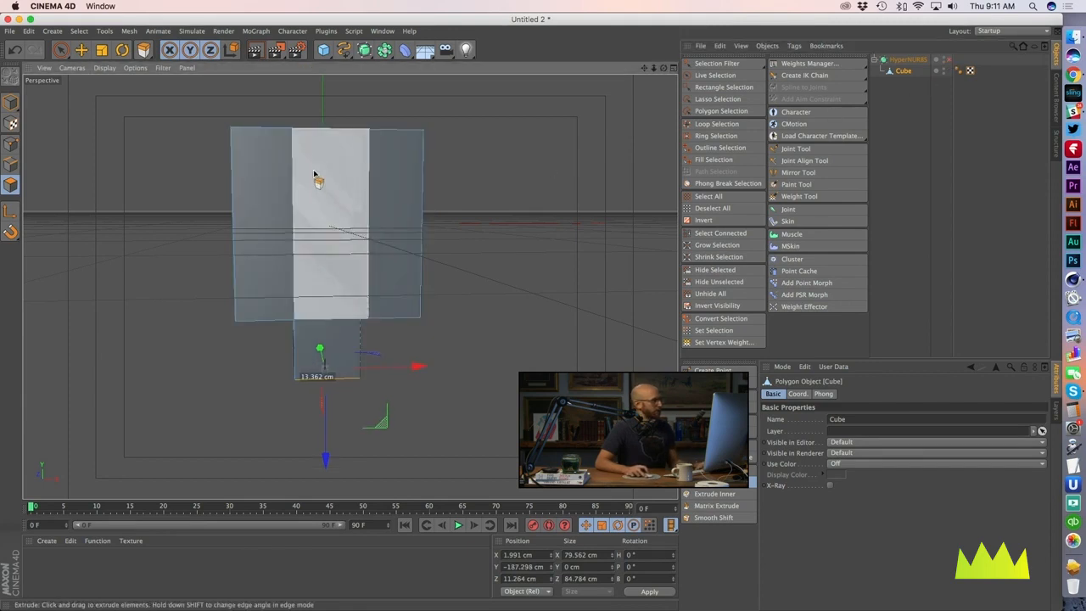
pyautogui.keyDown('alt'); pyautogui.moveTo(312, 173); pyautogui.dragTo(286, 206); pyautogui.keyUp('alt')
pyautogui.keyDown('alt'); pyautogui.moveTo(287, 206); pyautogui.dragTo(347, 206, button='right'); pyautogui.keyUp('alt')
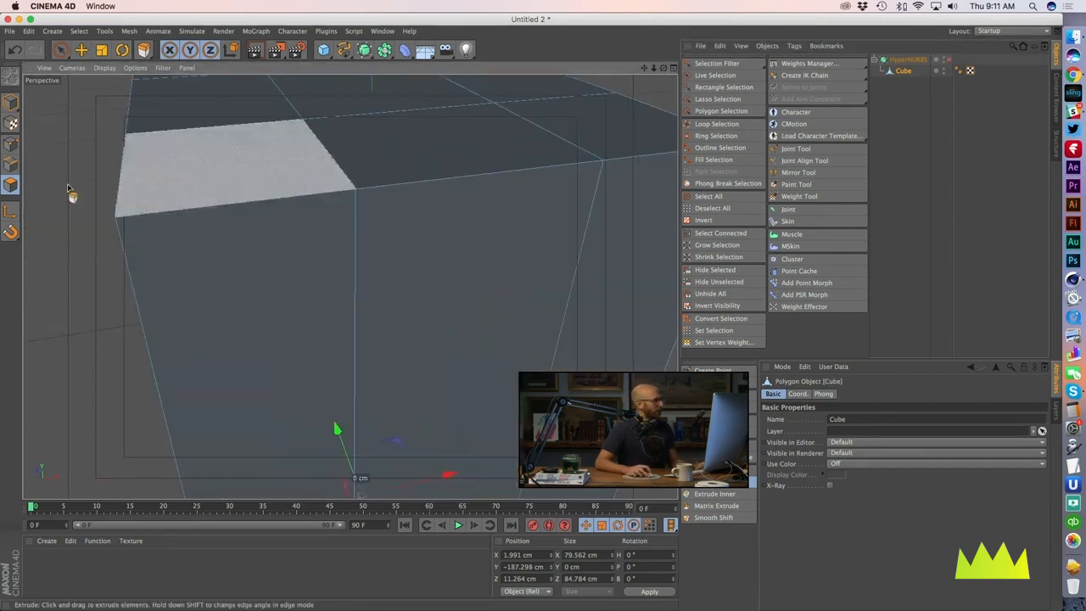
pyautogui.click(10, 144)
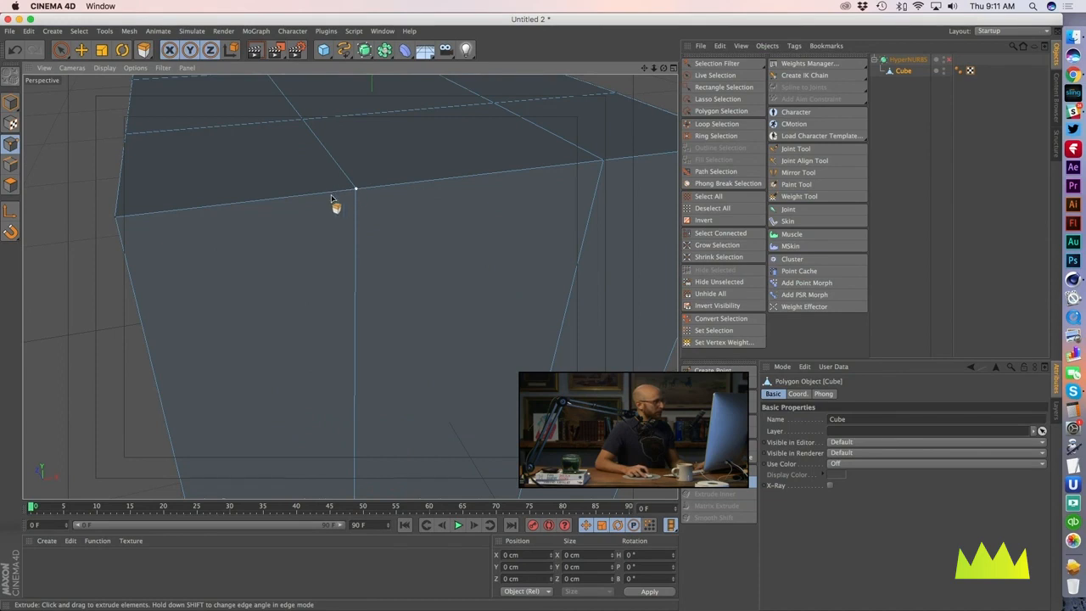
pyautogui.click(949, 59)
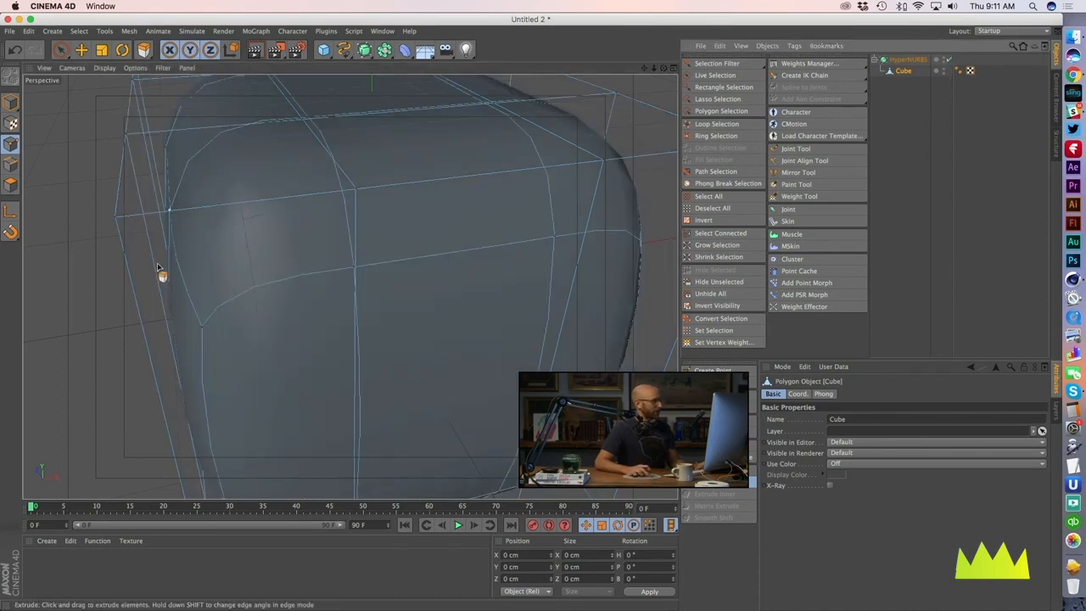
pyautogui.keyDown('alt'); pyautogui.moveTo(280, 204); pyautogui.dragTo(307, 184); pyautogui.keyUp('alt')
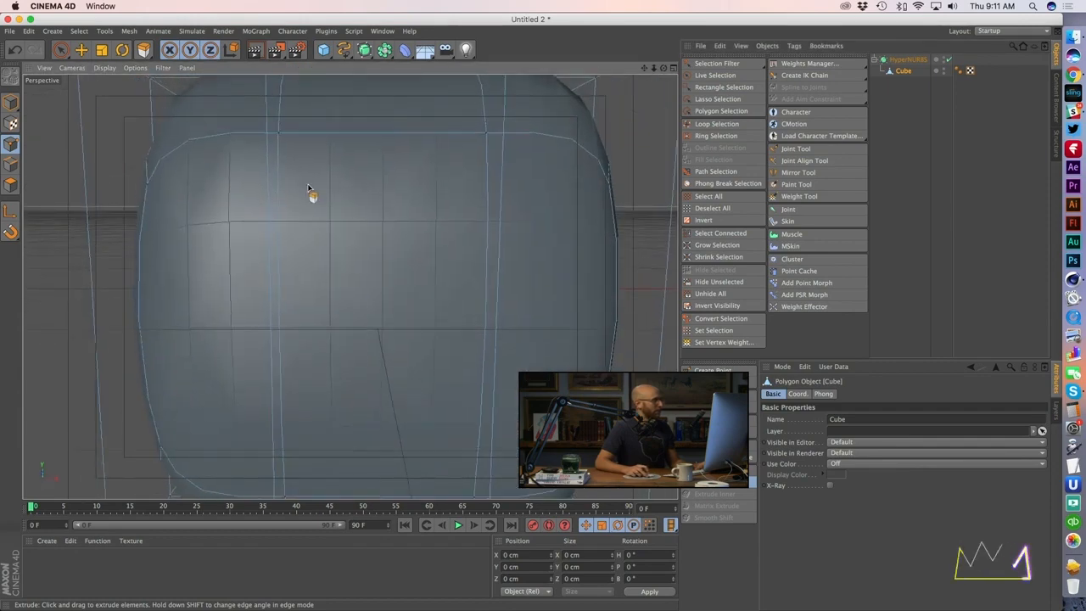
pyautogui.keyDown('alt'); pyautogui.moveTo(307, 183); pyautogui.dragTo(364, 123, button='middle'); pyautogui.keyUp('alt')
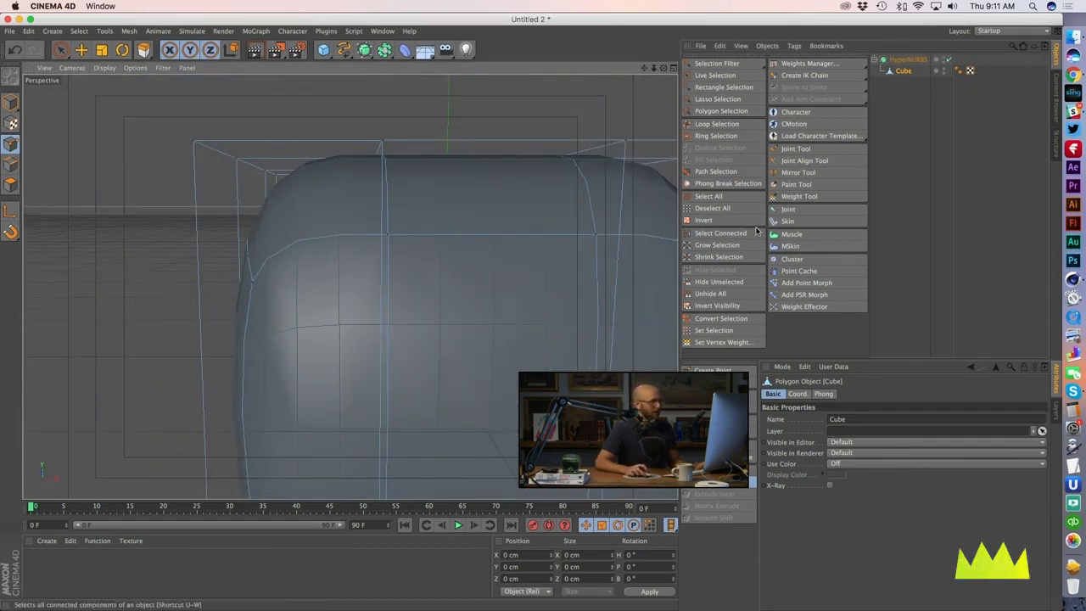
# Step: Try a loop cut close to the cube's side edge in Polygon mode to sharpen the smoothed corner
pyautogui.click(11, 184)
pyautogui.press('d')
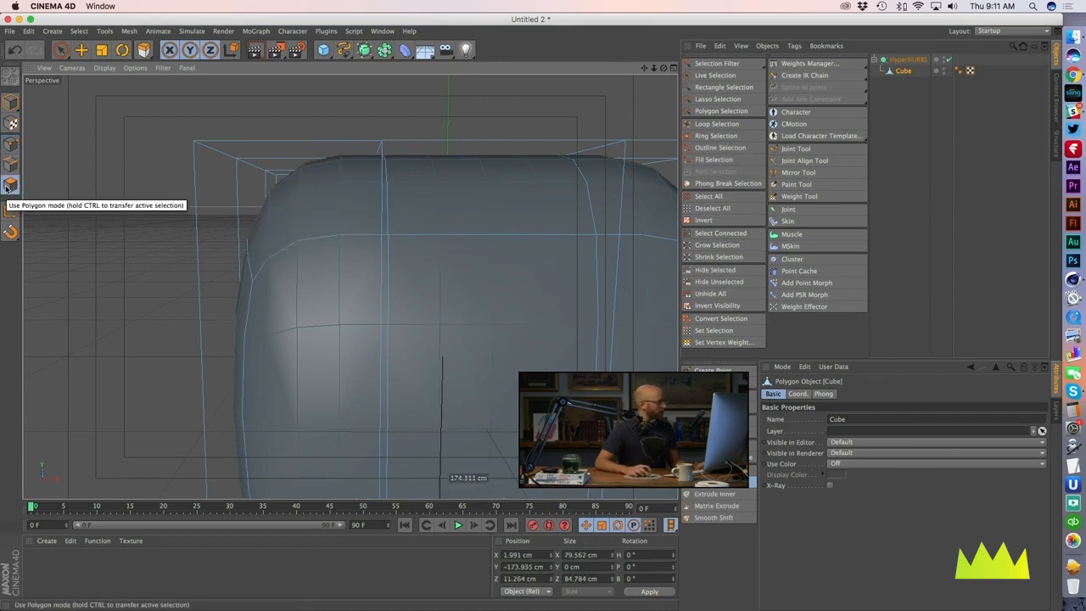
pyautogui.press('k')
pyautogui.press('l')
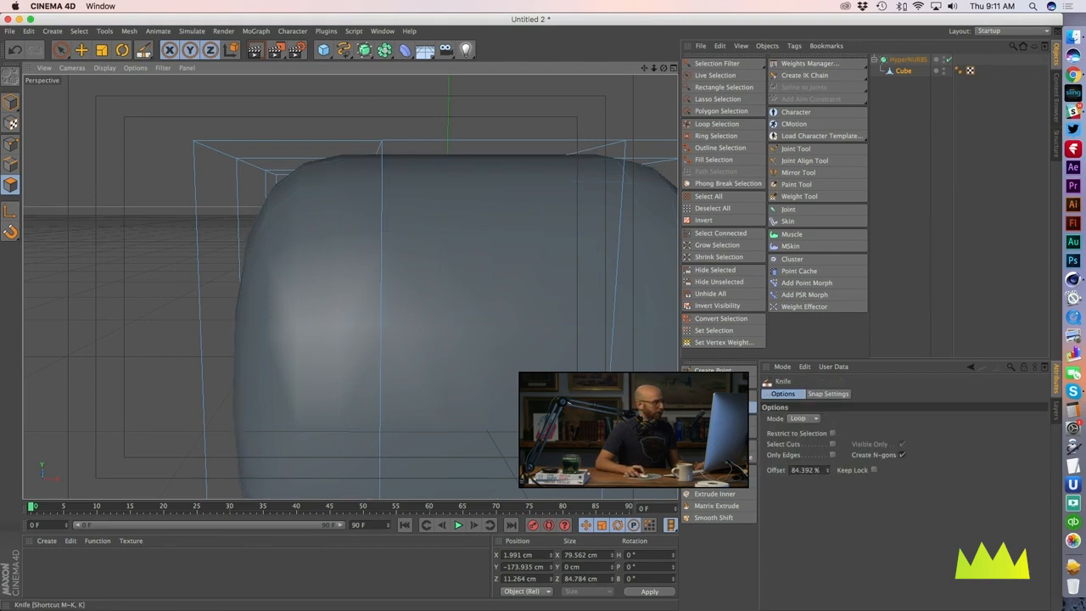
pyautogui.keyDown('alt'); pyautogui.moveTo(227, 145); pyautogui.dragTo(252, 263); pyautogui.keyUp('alt')
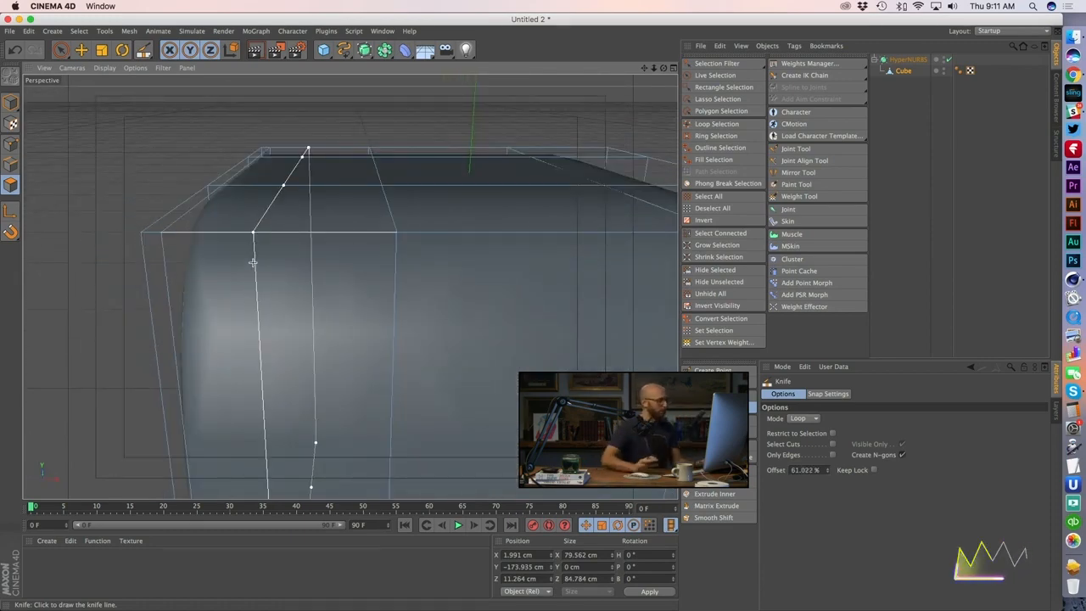
pyautogui.keyDown('alt'); pyautogui.moveTo(252, 262); pyautogui.dragTo(326, 280); pyautogui.keyUp('alt')
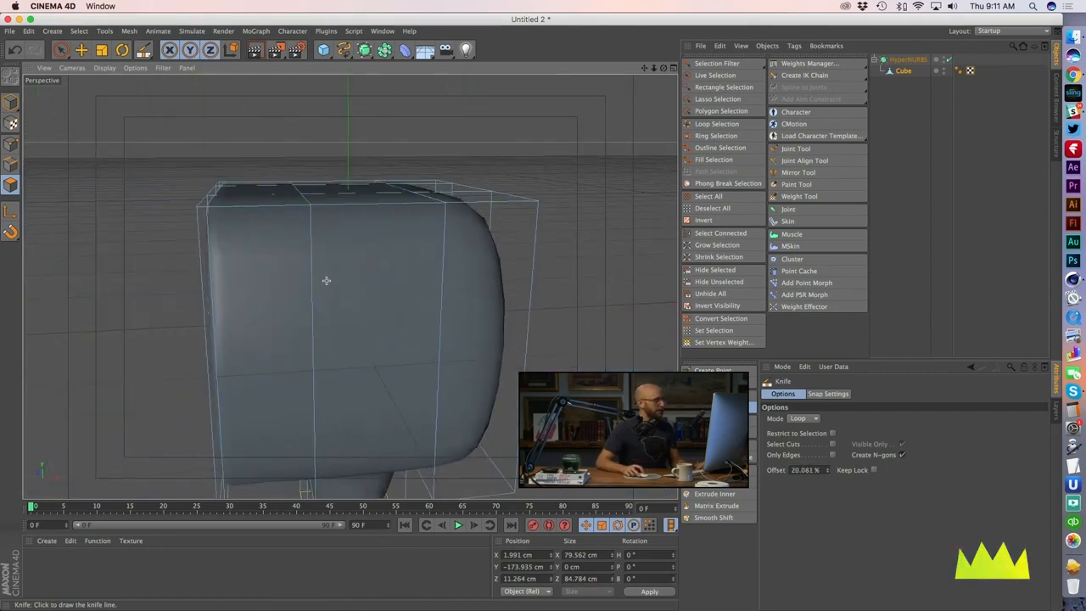
# Step: Compare the cut cube with HyperNURBS off and on, and undo the loop cut near its side edge
pyautogui.click(950, 60)
pyautogui.keyDown('alt'); pyautogui.moveTo(466, 258); pyautogui.dragTo(415, 310); pyautogui.keyUp('alt')
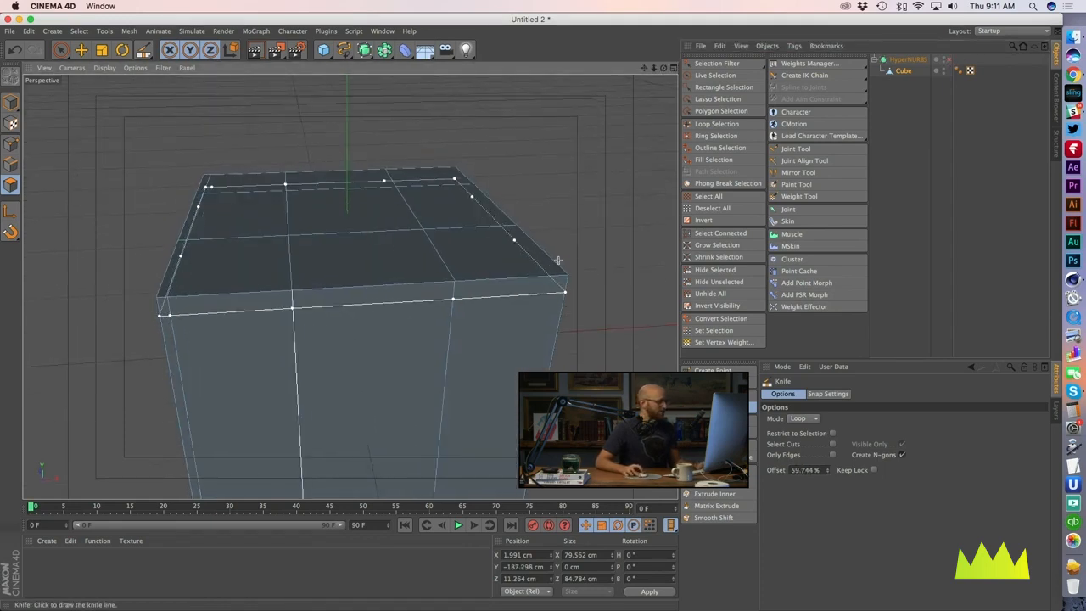
pyautogui.click(950, 60)
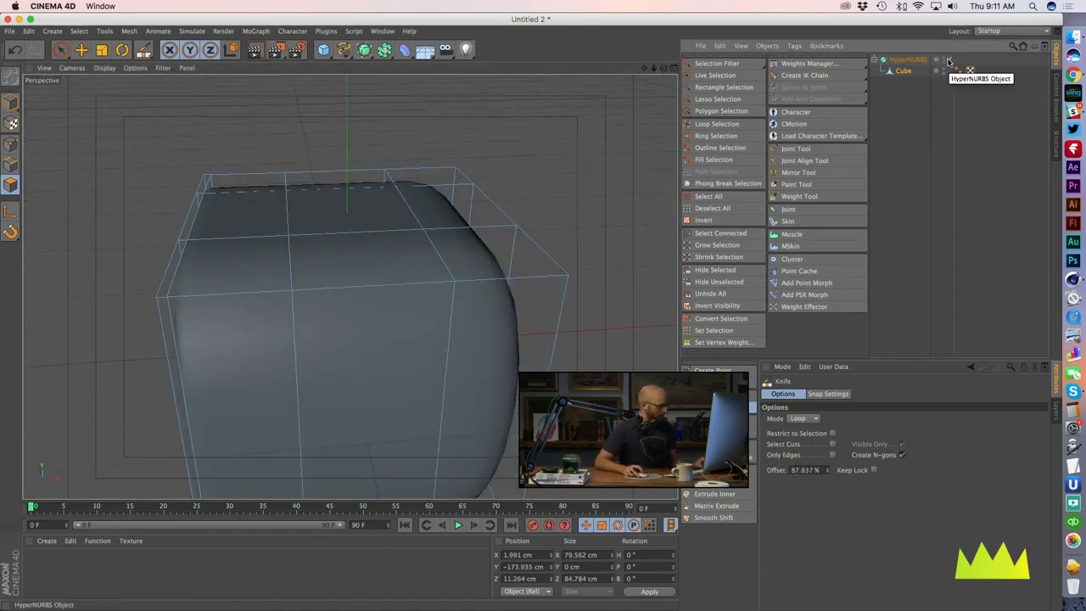
pyautogui.click(949, 60)
pyautogui.click(949, 60)
pyautogui.press('super+z')
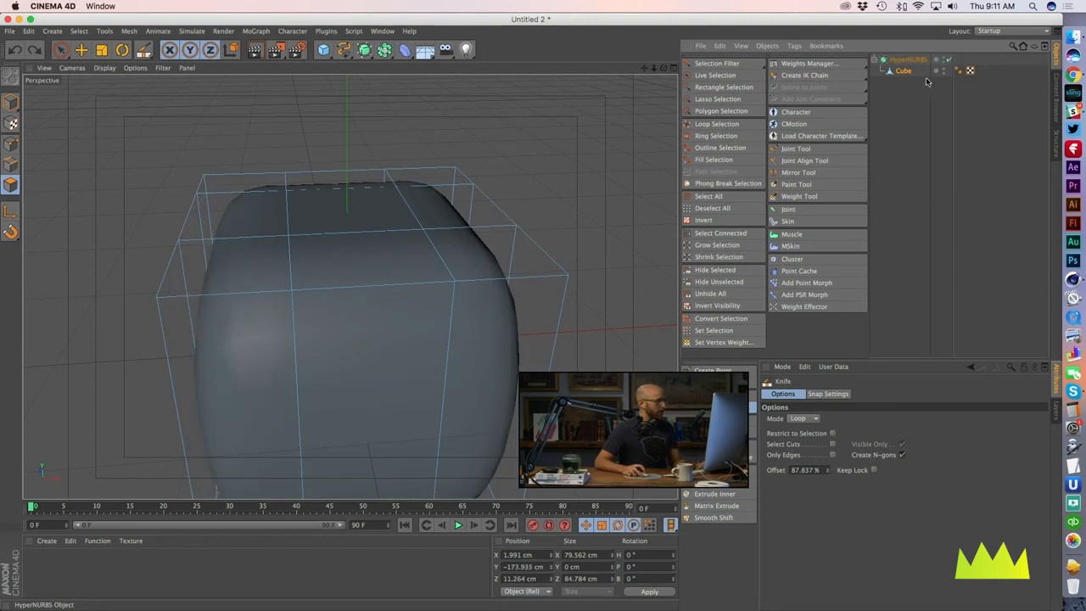
# Step: Extrude the selected polygon at the end of the neck downward by about 99 cm
pyautogui.keyDown('alt'); pyautogui.moveTo(363, 342); pyautogui.dragTo(402, 314); pyautogui.keyUp('alt')
pyautogui.keyDown('alt'); pyautogui.moveTo(402, 314); pyautogui.dragTo(369, 294, button='right'); pyautogui.keyUp('alt')
pyautogui.keyDown('alt'); pyautogui.moveTo(368, 293); pyautogui.dragTo(386, 188, button='middle'); pyautogui.keyUp('alt')
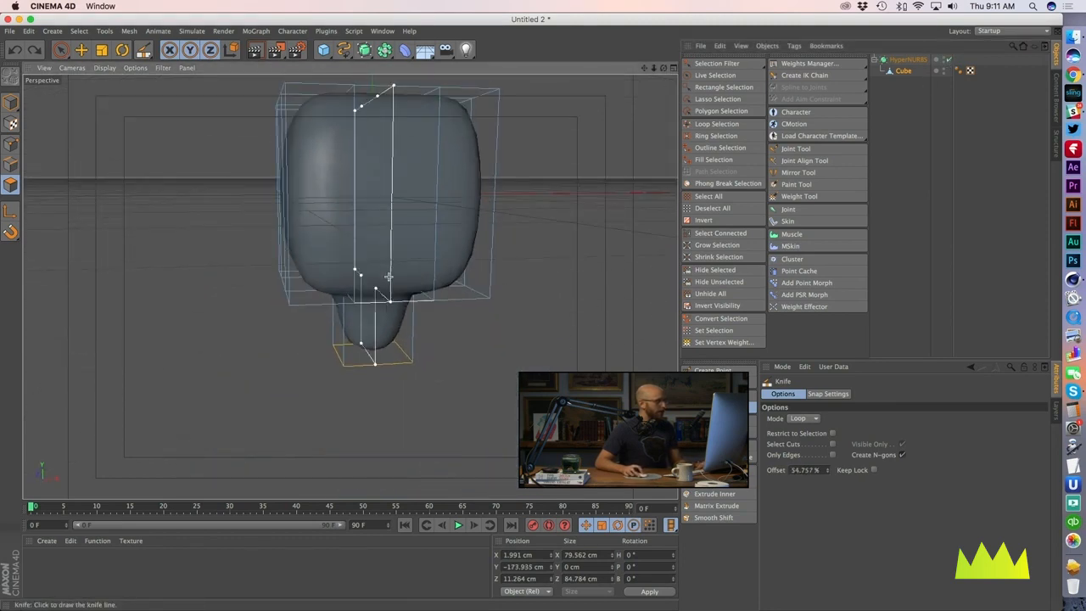
pyautogui.keyDown('alt'); pyautogui.moveTo(389, 277); pyautogui.dragTo(399, 234); pyautogui.keyUp('alt')
pyautogui.keyDown('alt'); pyautogui.moveTo(400, 233); pyautogui.dragTo(389, 276, button='middle'); pyautogui.keyUp('alt')
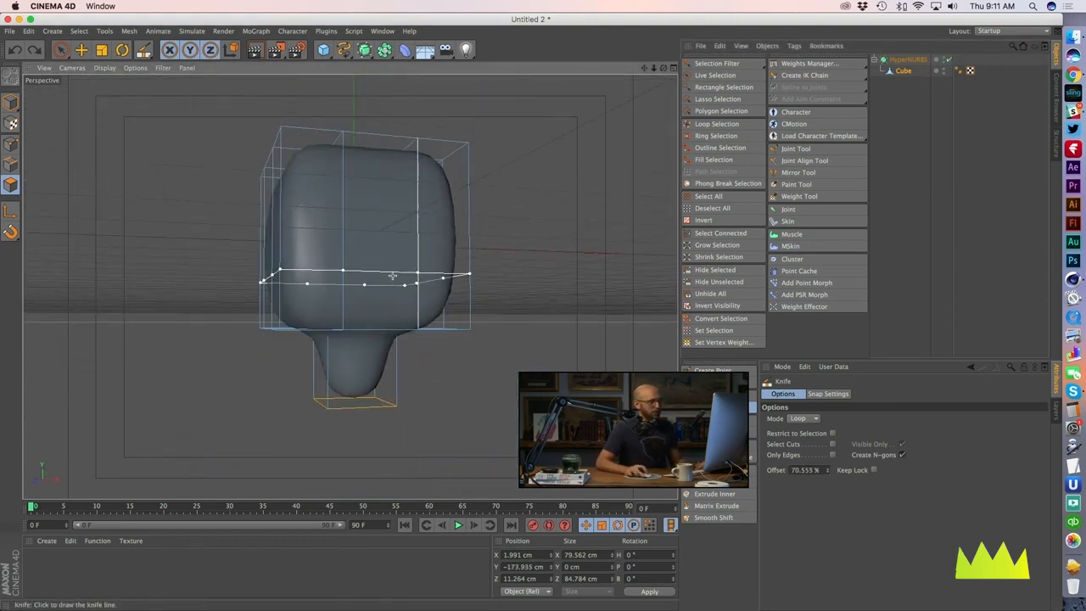
pyautogui.click(714, 484)
pyautogui.keyDown('alt'); pyautogui.moveTo(359, 400); pyautogui.dragTo(381, 318, button='middle'); pyautogui.keyUp('alt')
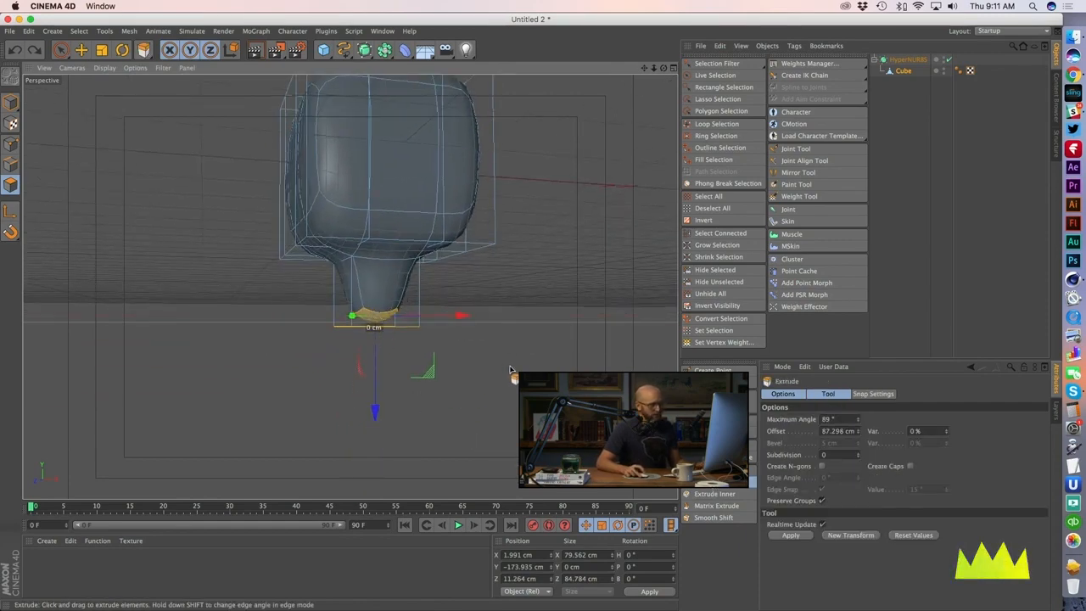
pyautogui.moveTo(480, 412); pyautogui.dragTo(553, 411)
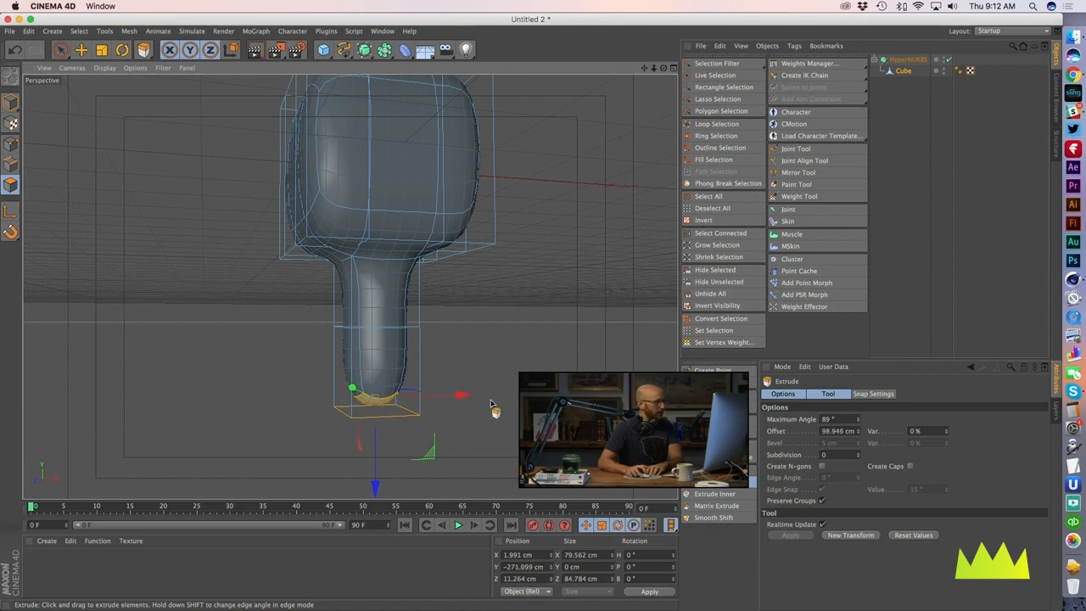
# Step: Extend the neck downward with two further extrusions of about 100 cm and 125 cm
pyautogui.moveTo(492, 405); pyautogui.dragTo(494, 404)
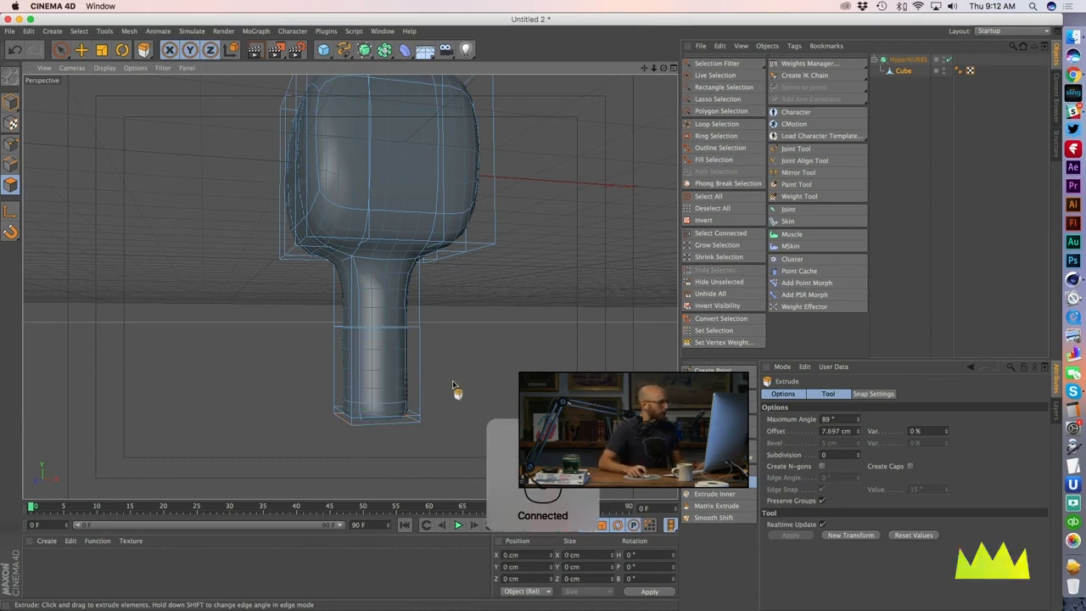
pyautogui.keyDown('alt'); pyautogui.moveTo(452, 380); pyautogui.dragTo(492, 270, button='middle'); pyautogui.keyUp('alt')
pyautogui.moveTo(415, 298); pyautogui.dragTo(492, 374)
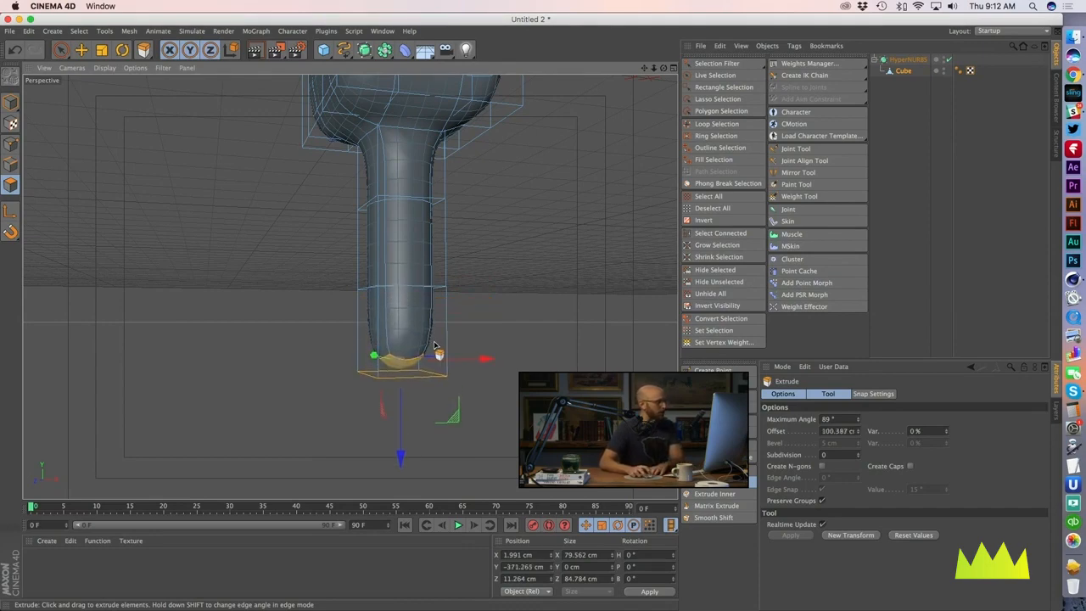
pyautogui.moveTo(434, 343); pyautogui.dragTo(500, 343)
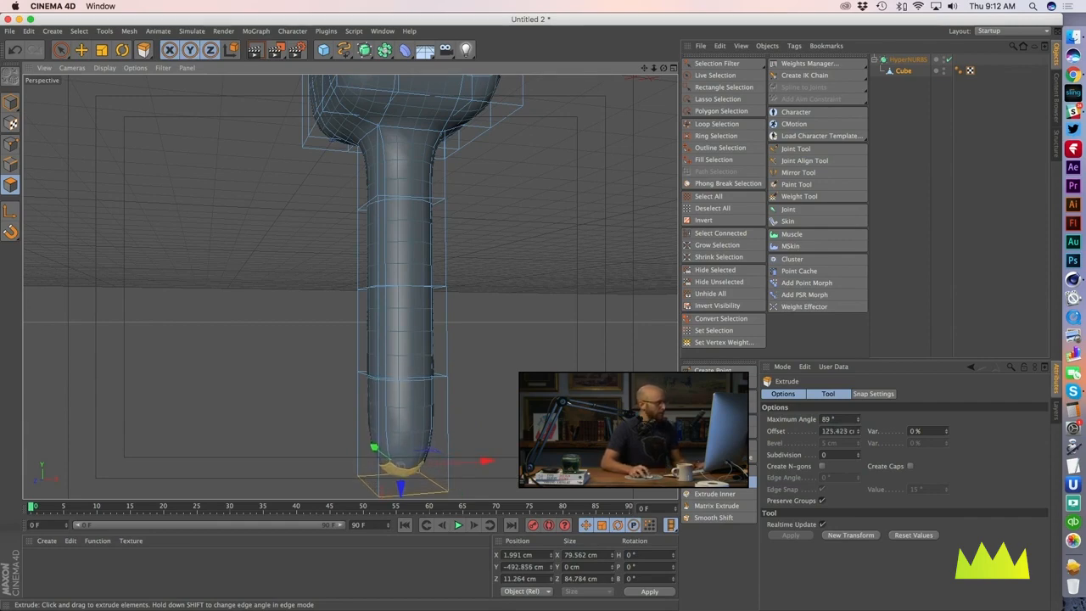
# Step: Scale up the polygon at the lower end of the column to about 162 by 172 cm
pyautogui.keyDown('alt'); pyautogui.moveTo(571, 421); pyautogui.dragTo(575, 282, button='middle'); pyautogui.keyUp('alt')
pyautogui.press('t')
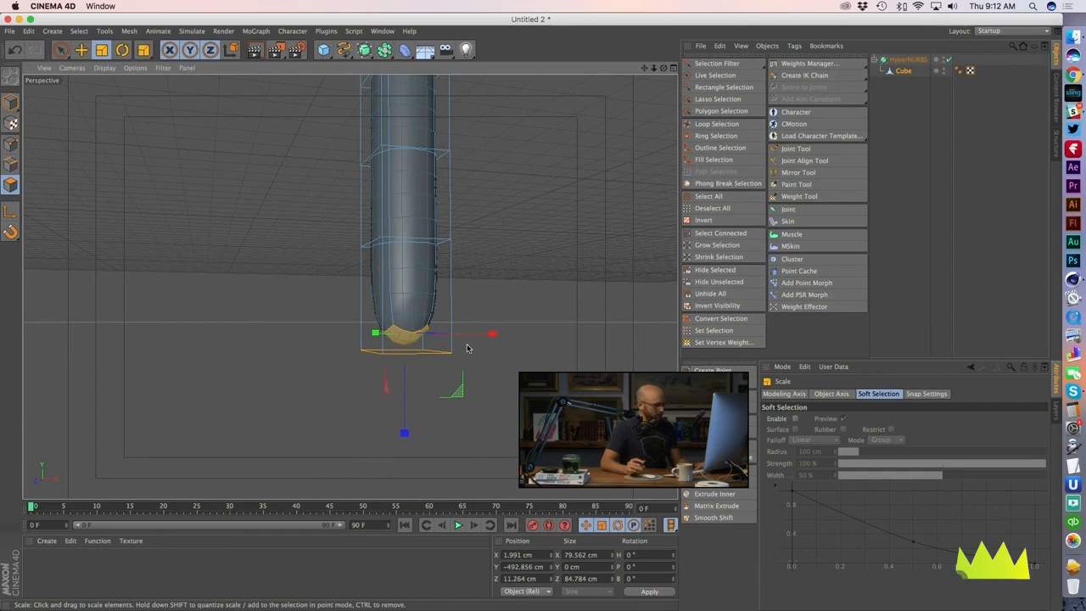
pyautogui.moveTo(482, 435); pyautogui.dragTo(717, 441)
# Step: Extrude the enlarged bottom polygon downward by about 171 cm and scale its new end to about 314 by 335 cm
pyautogui.click(715, 482)
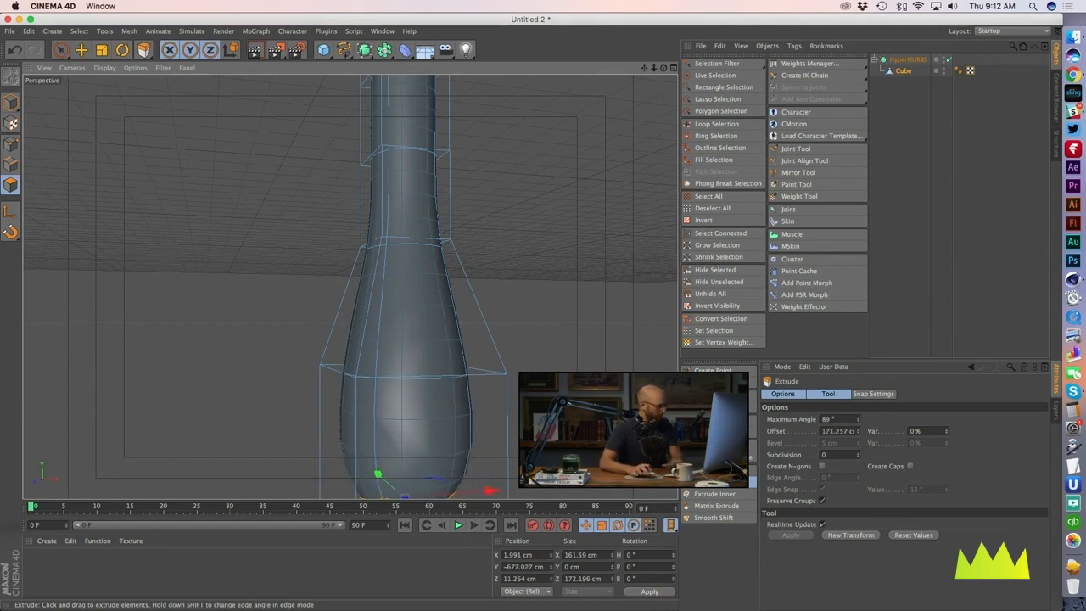
pyautogui.keyDown('alt'); pyautogui.moveTo(579, 411); pyautogui.dragTo(589, 332, button='middle'); pyautogui.keyUp('alt')
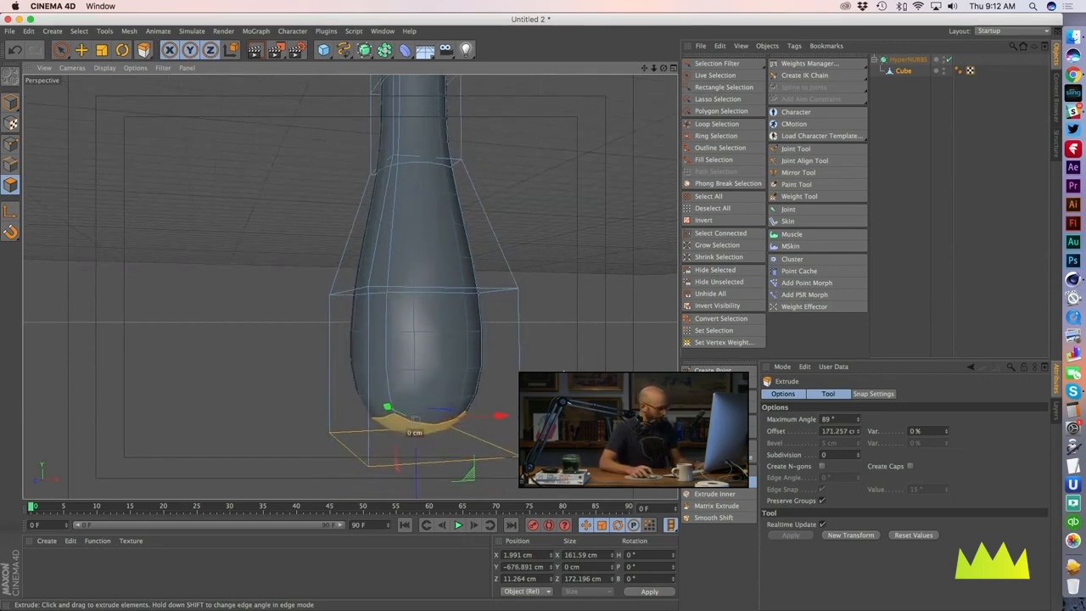
pyautogui.press('t')
pyautogui.moveTo(563, 378); pyautogui.dragTo(644, 378)
# Step: Examine the whole head, neck and flared body from several angles with HyperNURBS off and on
pyautogui.keyDown('alt'); pyautogui.moveTo(528, 379); pyautogui.dragTo(480, 382, button='right'); pyautogui.keyUp('alt')
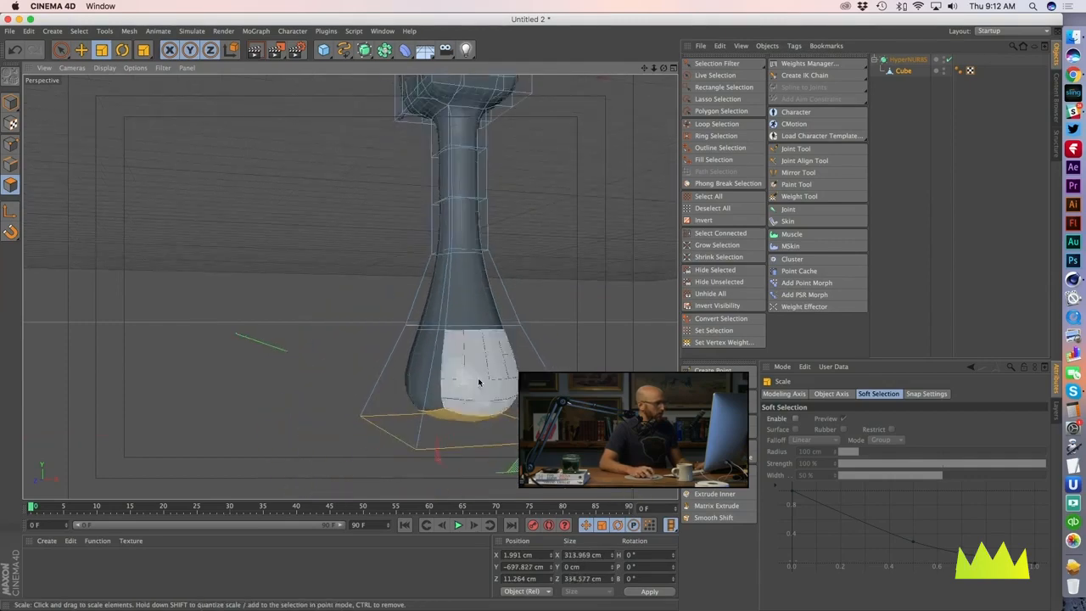
pyautogui.moveTo(480, 382)
pyautogui.keyDown('alt'); pyautogui.mouseDown()
pyautogui.moveTo(439, 412)
pyautogui.moveTo(473, 388)
pyautogui.mouseUp(); pyautogui.keyUp('alt')
pyautogui.keyDown('alt'); pyautogui.moveTo(472, 388); pyautogui.dragTo(404, 413, button='middle'); pyautogui.keyUp('alt')
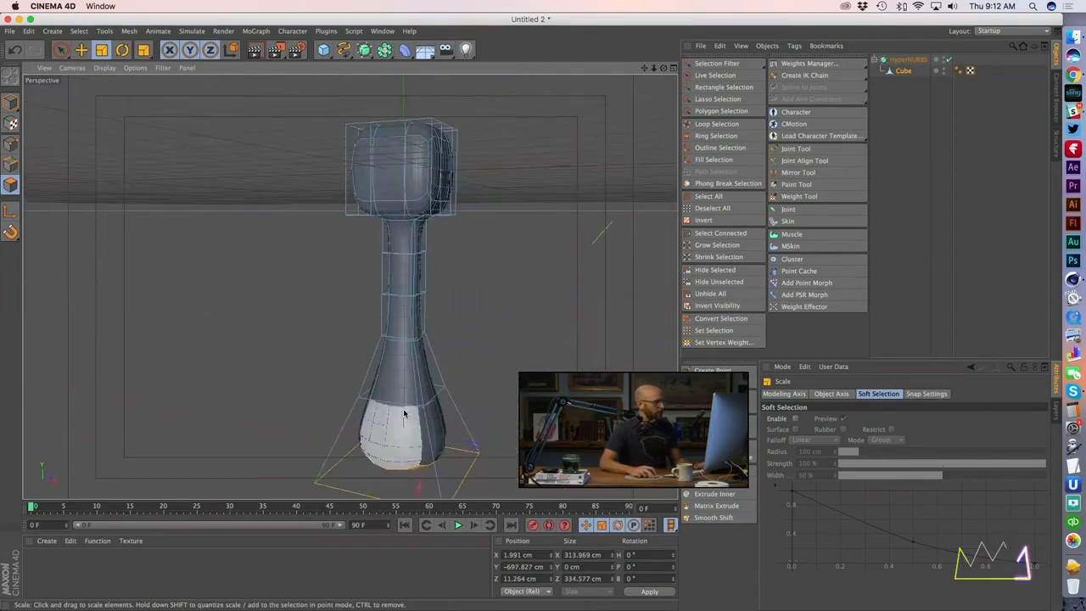
pyautogui.keyDown('alt'); pyautogui.moveTo(404, 413); pyautogui.dragTo(543, 322); pyautogui.keyUp('alt')
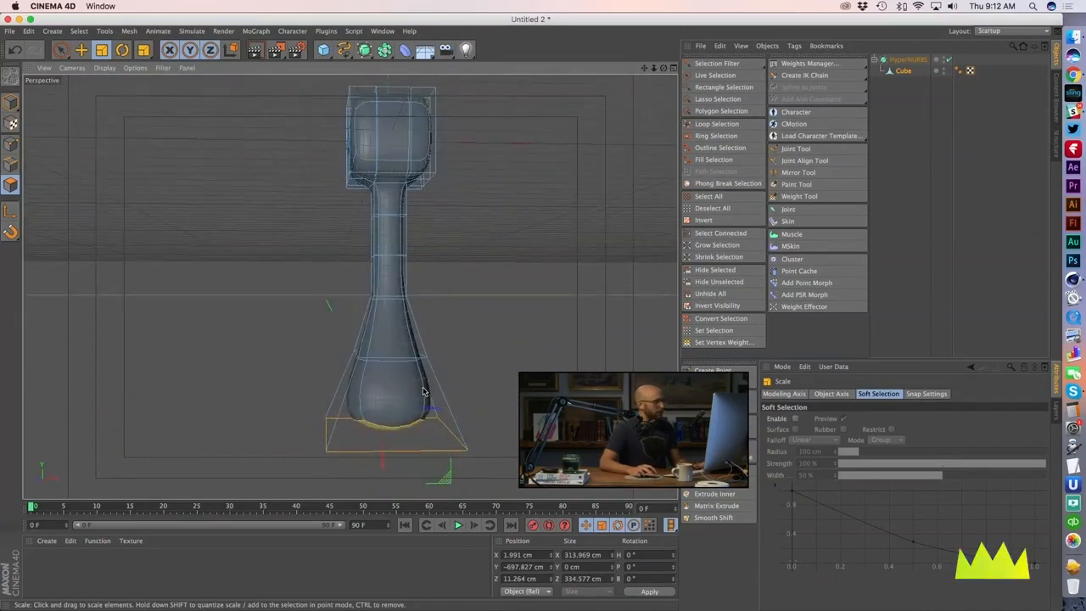
pyautogui.click(947, 60)
pyautogui.keyDown('alt'); pyautogui.moveTo(458, 339); pyautogui.dragTo(420, 352); pyautogui.keyUp('alt')
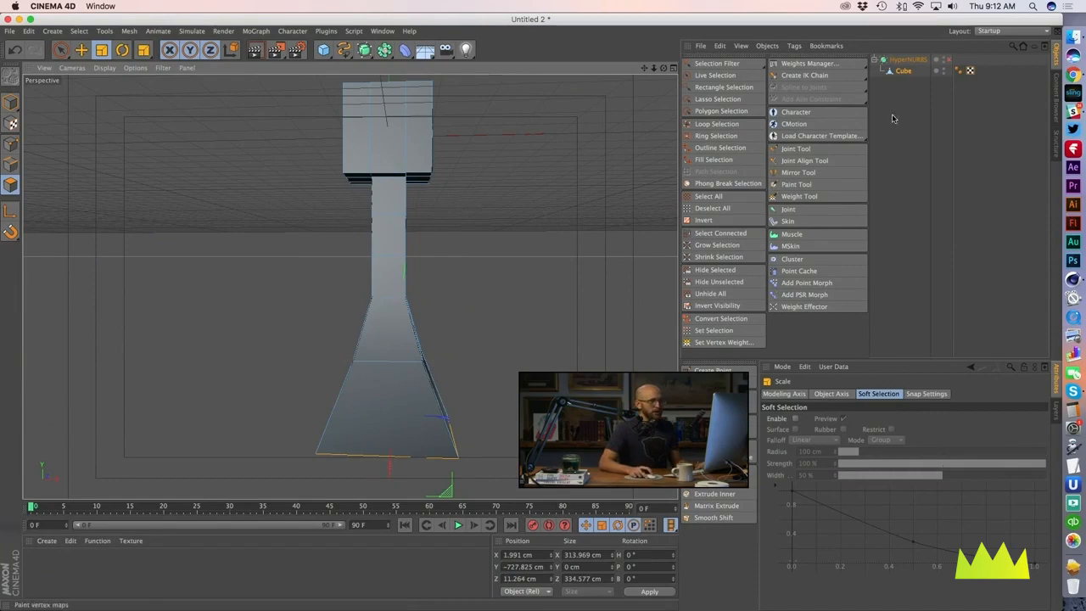
pyautogui.click(948, 60)
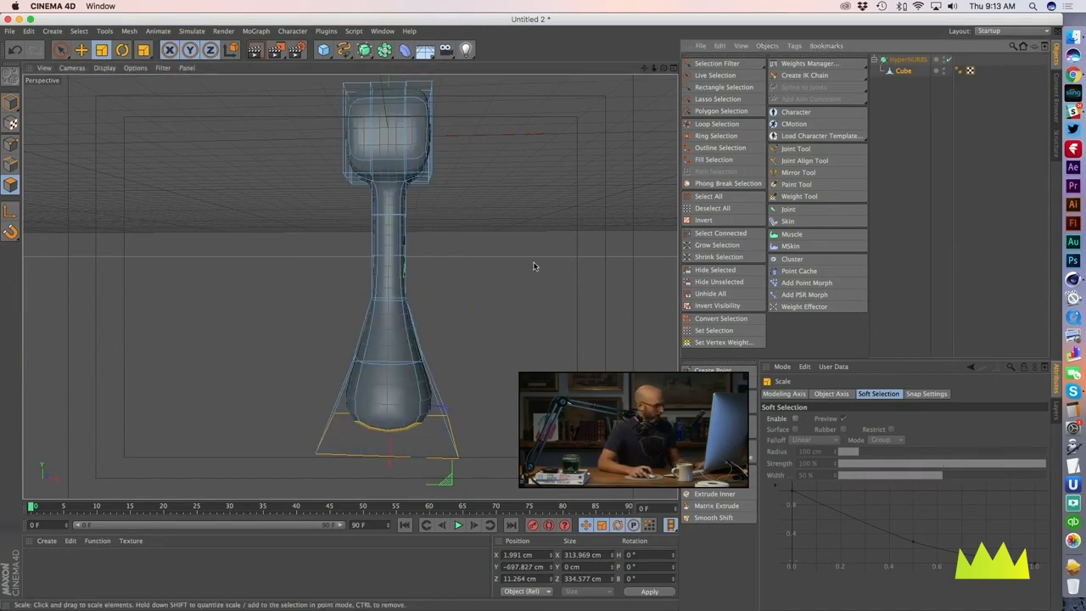
pyautogui.moveTo(403, 251)
pyautogui.keyDown('alt'); pyautogui.mouseDown()
pyautogui.moveTo(502, 239)
pyautogui.moveTo(647, 260)
pyautogui.moveTo(555, 201)
pyautogui.moveTo(388, 237)
pyautogui.moveTo(432, 279)
pyautogui.moveTo(485, 291)
pyautogui.moveTo(414, 243)
pyautogui.moveTo(409, 257)
pyautogui.mouseUp(); pyautogui.keyUp('alt')
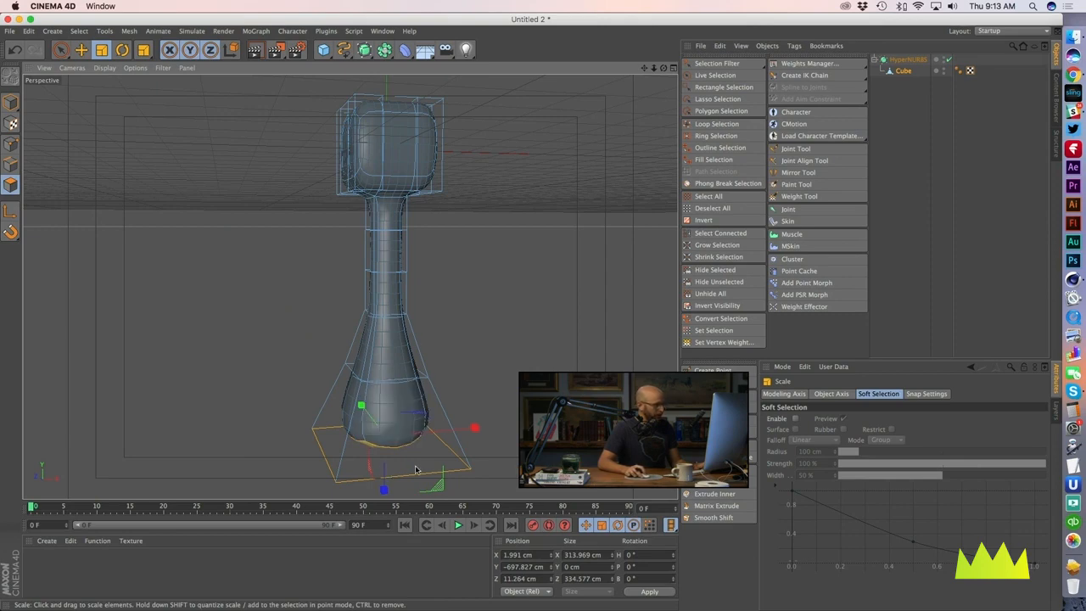
pyautogui.keyDown('alt'); pyautogui.moveTo(500, 345); pyautogui.dragTo(487, 346); pyautogui.keyUp('alt')
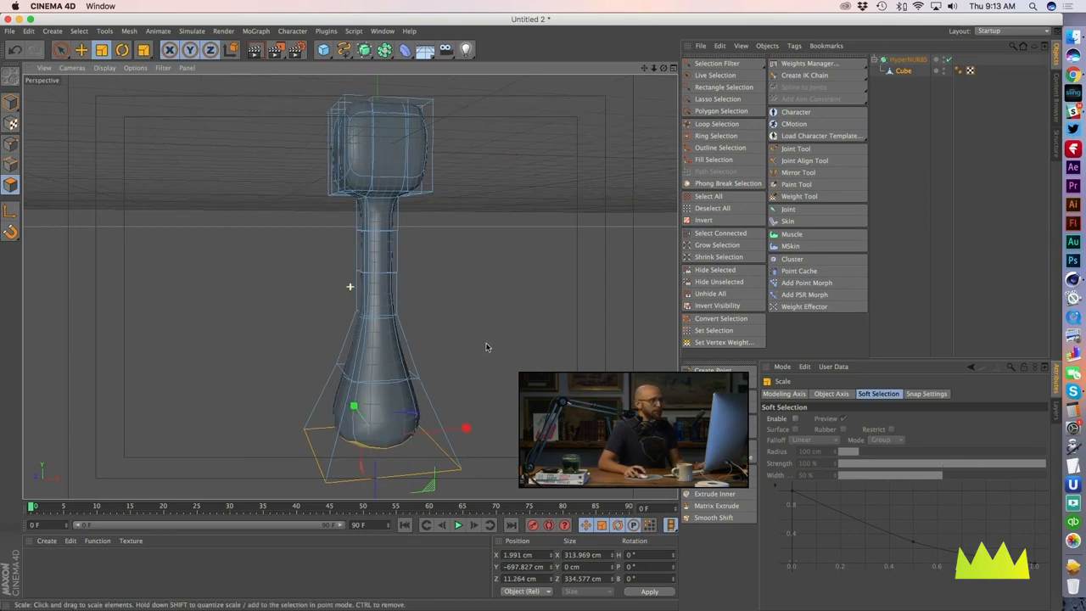
# Step: Cut two horizontal edge loops around the head with the Knife in Loop mode, at offsets of about 28% and 60%
pyautogui.click(950, 60)
pyautogui.keyDown('alt'); pyautogui.moveTo(354, 155); pyautogui.dragTo(365, 184); pyautogui.keyUp('alt')
pyautogui.keyDown('alt'); pyautogui.moveTo(365, 185); pyautogui.dragTo(398, 176, button='right'); pyautogui.keyUp('alt')
pyautogui.keyDown('alt'); pyautogui.moveTo(399, 176); pyautogui.dragTo(405, 163); pyautogui.keyUp('alt')
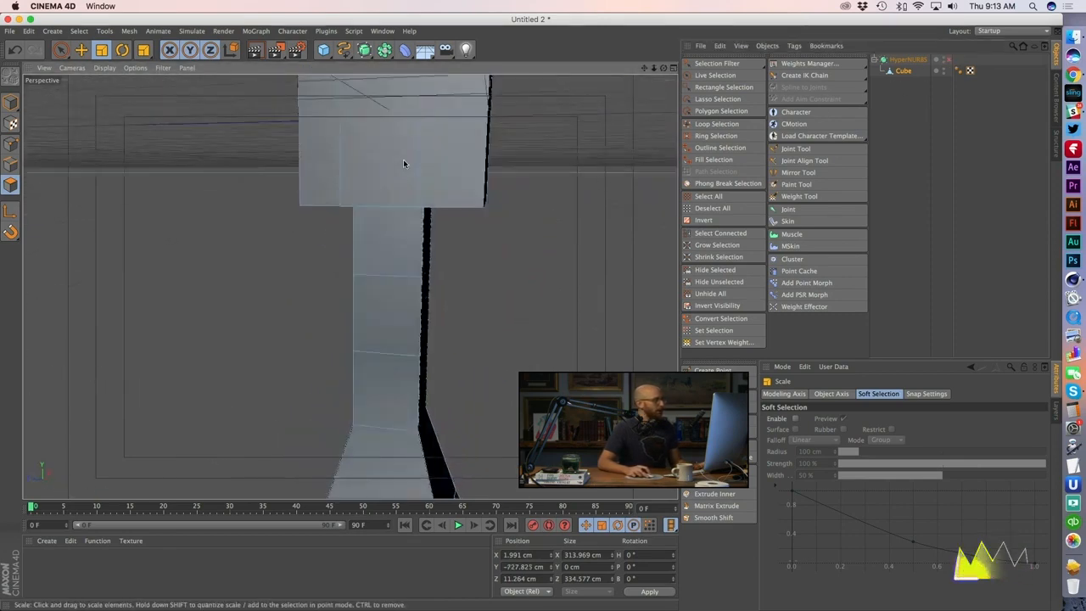
pyautogui.keyDown('alt'); pyautogui.moveTo(405, 164); pyautogui.dragTo(411, 240, button='middle'); pyautogui.keyUp('alt')
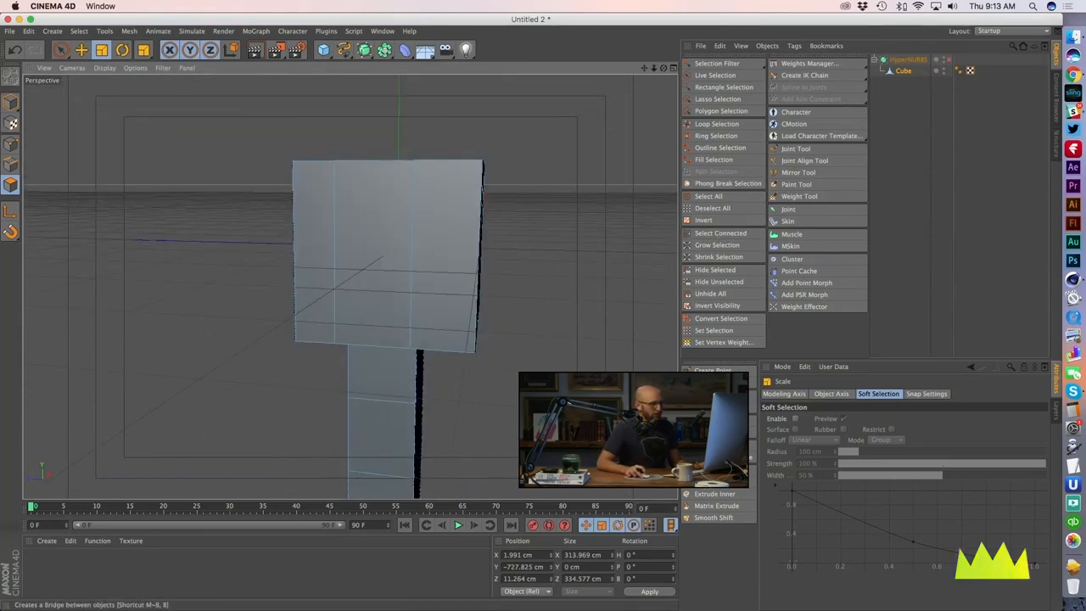
pyautogui.click(715, 408)
pyautogui.keyDown('alt'); pyautogui.moveTo(397, 262); pyautogui.dragTo(411, 243); pyautogui.keyUp('alt')
pyautogui.keyDown('alt'); pyautogui.moveTo(411, 244); pyautogui.dragTo(423, 230, button='right'); pyautogui.keyUp('alt')
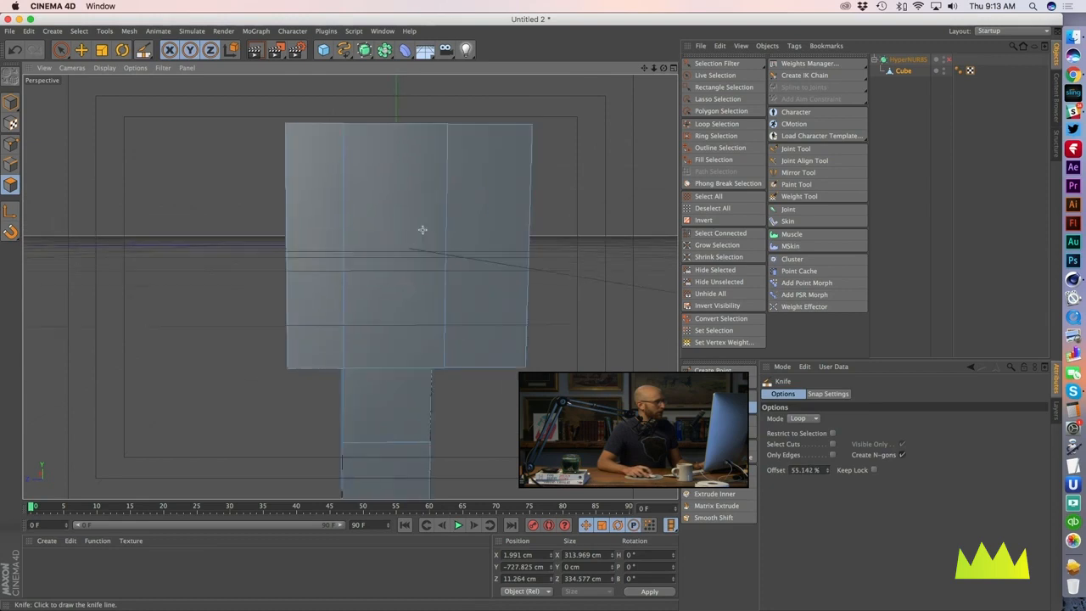
pyautogui.keyDown('alt'); pyautogui.moveTo(423, 229); pyautogui.dragTo(316, 204); pyautogui.keyUp('alt')
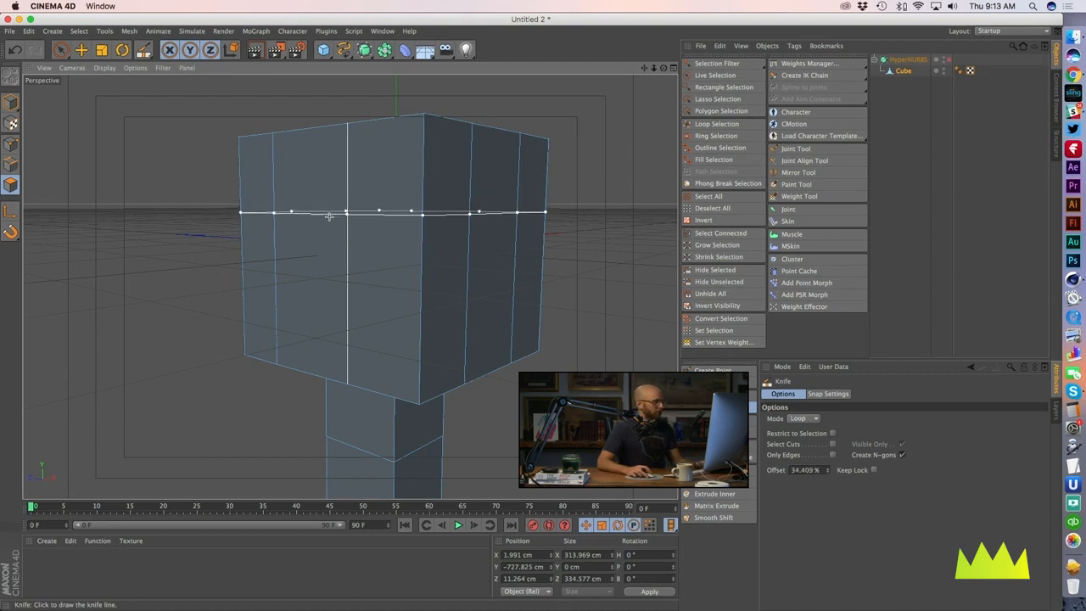
pyautogui.moveTo(315, 213)
pyautogui.keyDown('alt'); pyautogui.mouseDown()
pyautogui.moveTo(332, 160)
pyautogui.moveTo(325, 195)
pyautogui.mouseUp(); pyautogui.keyUp('alt')
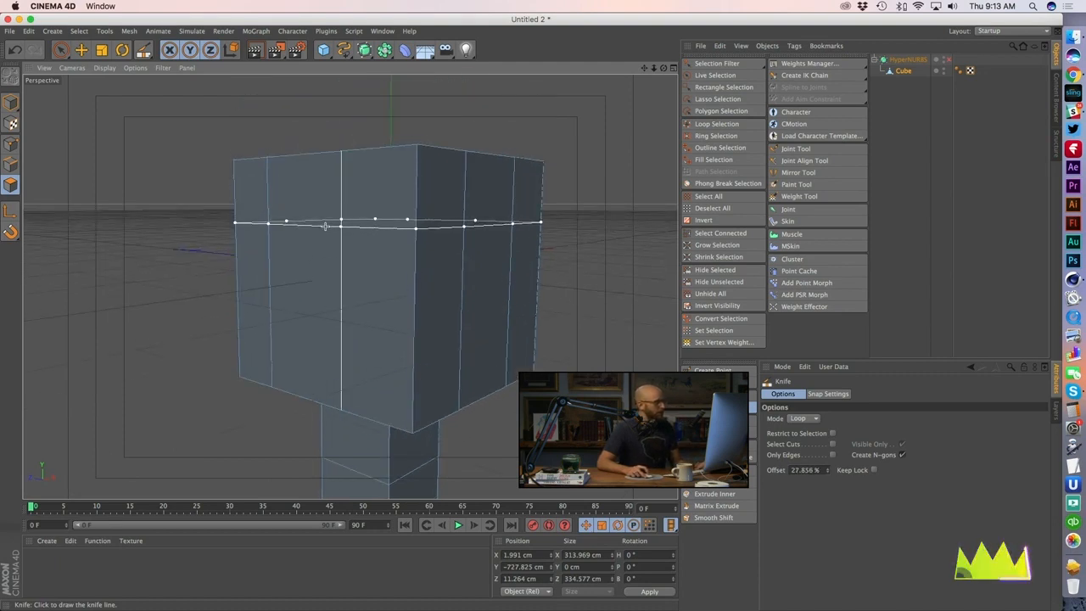
pyautogui.click(325, 223)
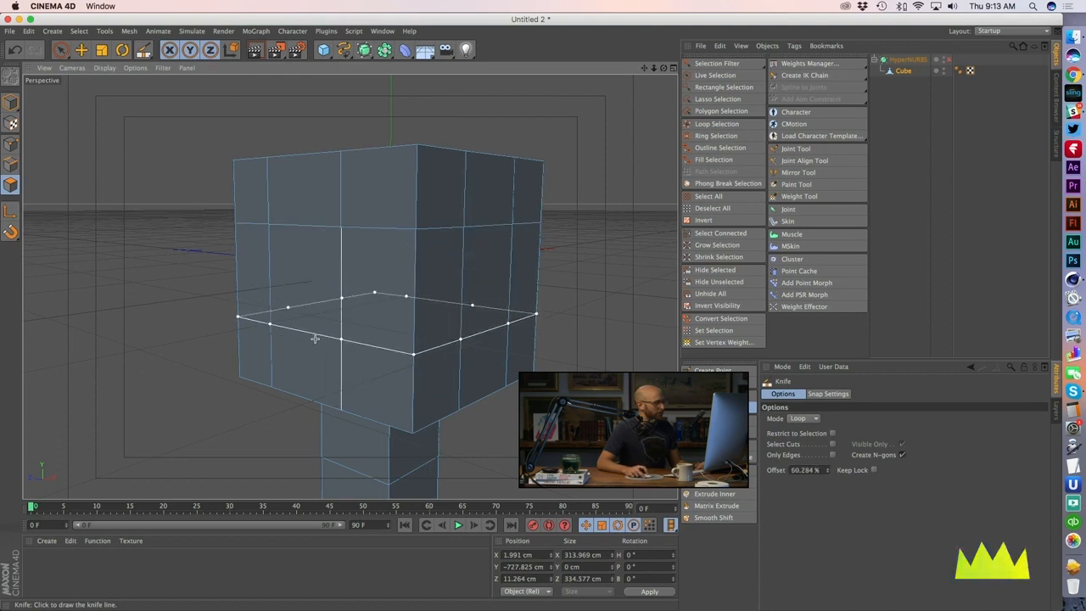
pyautogui.click(314, 339)
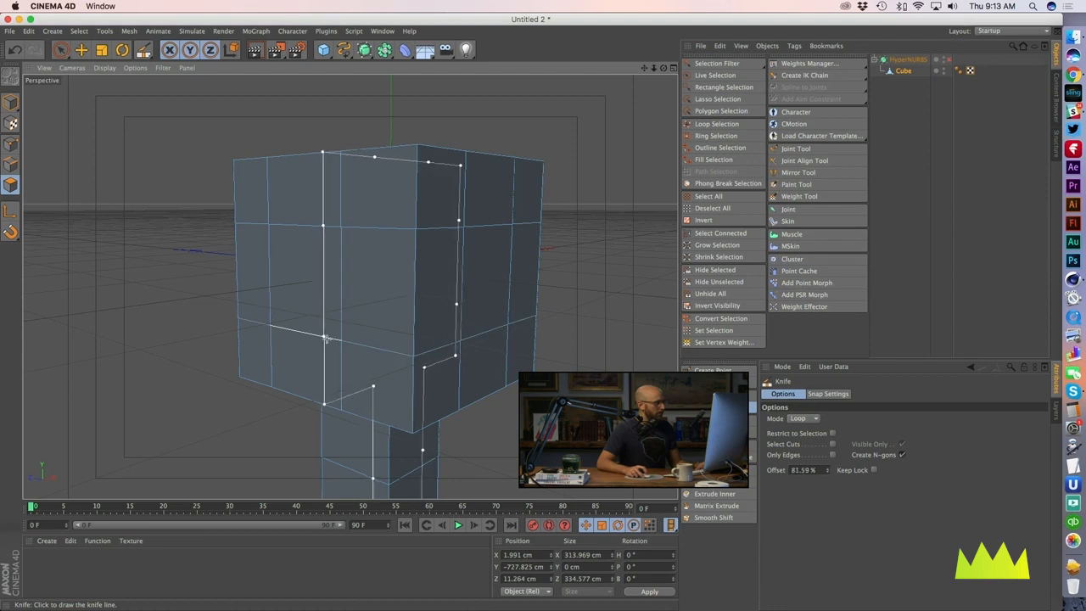
pyautogui.keyDown('alt'); pyautogui.moveTo(316, 338); pyautogui.dragTo(325, 329); pyautogui.keyUp('alt')
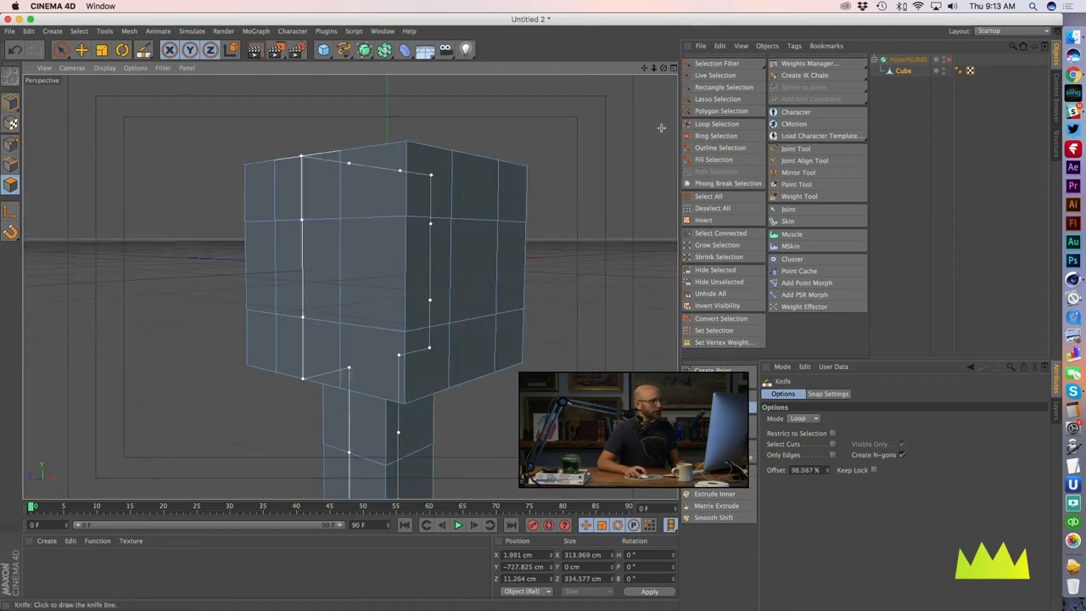
# Step: Extrude the middle polygon on each side of the head outward by about 109 cm as ears and preview them smoothed
pyautogui.click(716, 76)
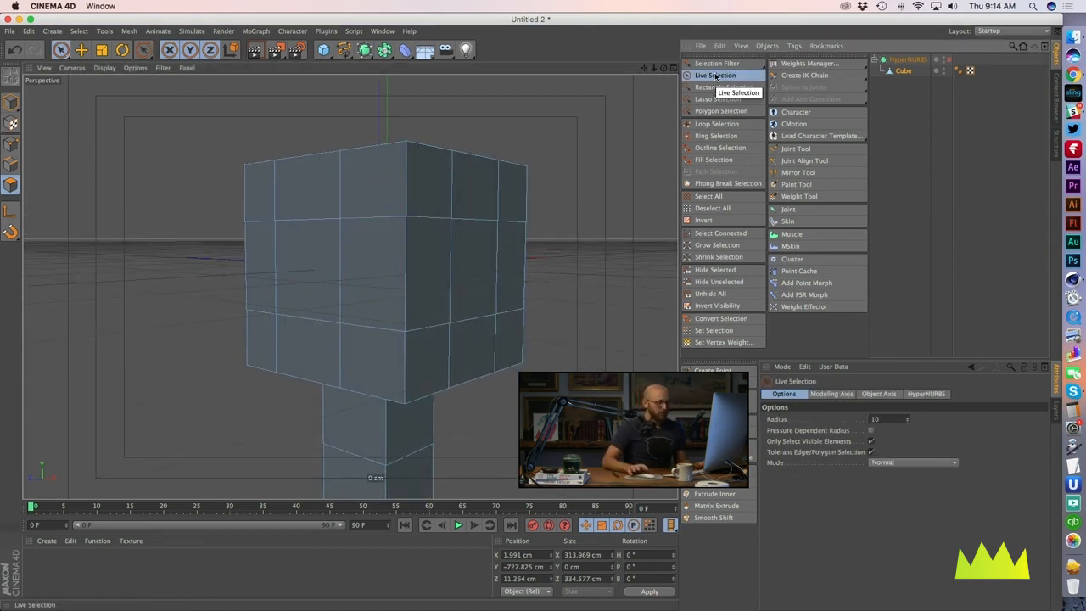
pyautogui.click(314, 287)
pyautogui.keyDown('alt'); pyautogui.moveTo(412, 330); pyautogui.dragTo(171, 315); pyautogui.keyUp('alt')
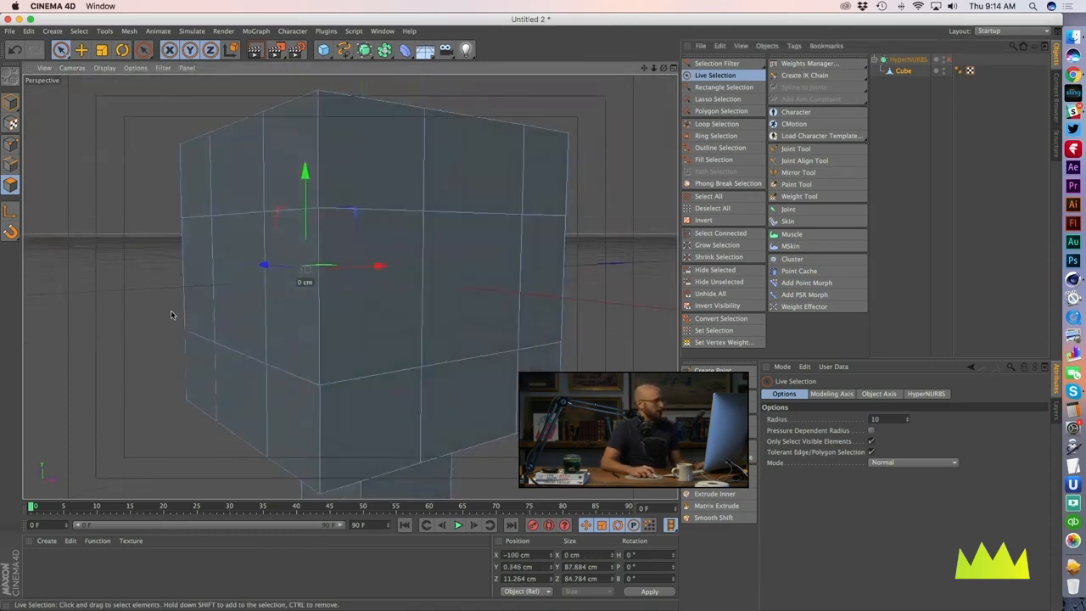
pyautogui.keyDown('shift'); pyautogui.click(484, 263); pyautogui.keyUp('shift')
pyautogui.keyDown('alt'); pyautogui.moveTo(456, 337); pyautogui.dragTo(400, 347, button='right'); pyautogui.keyUp('alt')
pyautogui.keyDown('alt'); pyautogui.moveTo(400, 347); pyautogui.dragTo(526, 337); pyautogui.keyUp('alt')
pyautogui.keyDown('alt'); pyautogui.moveTo(427, 382); pyautogui.dragTo(407, 308, button='middle'); pyautogui.keyUp('alt')
pyautogui.keyDown('alt'); pyautogui.moveTo(407, 308); pyautogui.dragTo(429, 275); pyautogui.keyUp('alt')
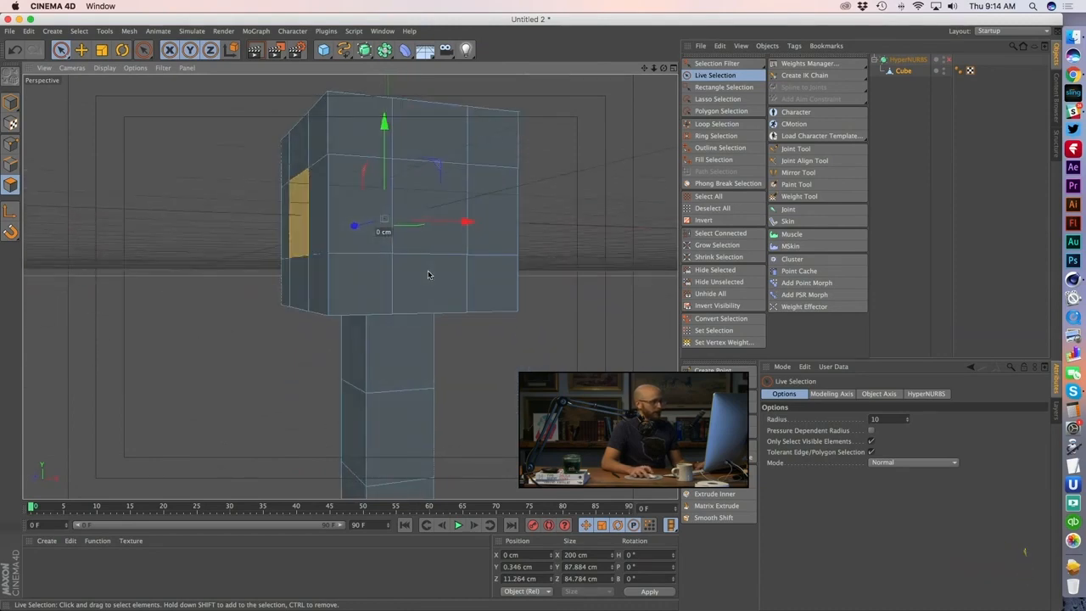
pyautogui.click(740, 482)
pyautogui.moveTo(495, 392); pyautogui.dragTo(632, 395)
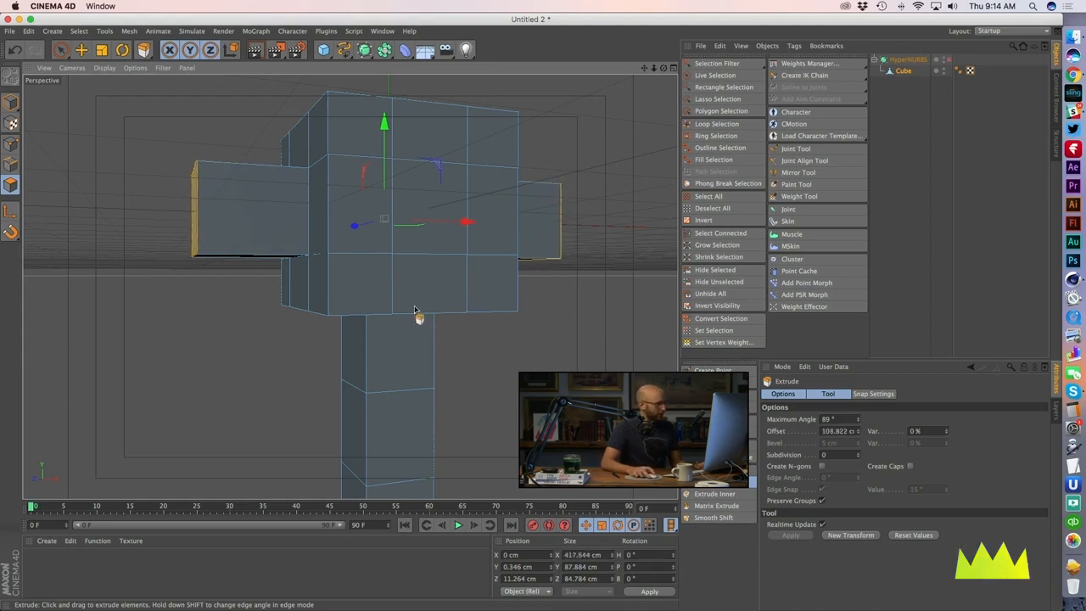
pyautogui.keyDown('alt'); pyautogui.moveTo(415, 311); pyautogui.dragTo(467, 294); pyautogui.keyUp('alt')
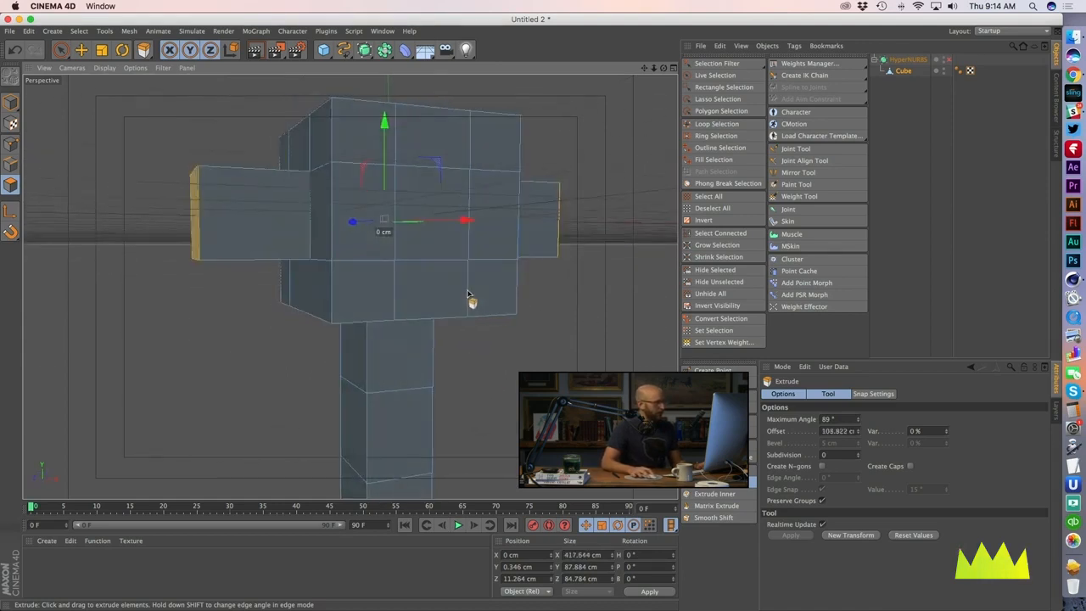
pyautogui.click(947, 59)
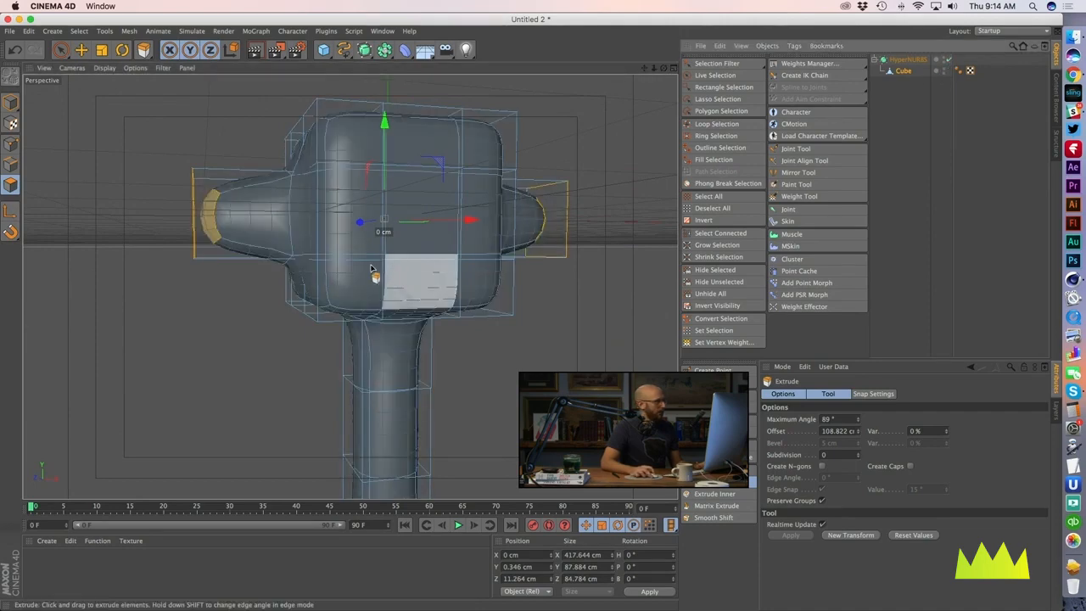
pyautogui.keyDown('alt'); pyautogui.moveTo(371, 269); pyautogui.dragTo(133, 93); pyautogui.keyUp('alt')
pyautogui.click(948, 61)
# Step: Inset the front polygons of both ears with Extrude Inner by about 19.9 cm
pyautogui.click(61, 49)
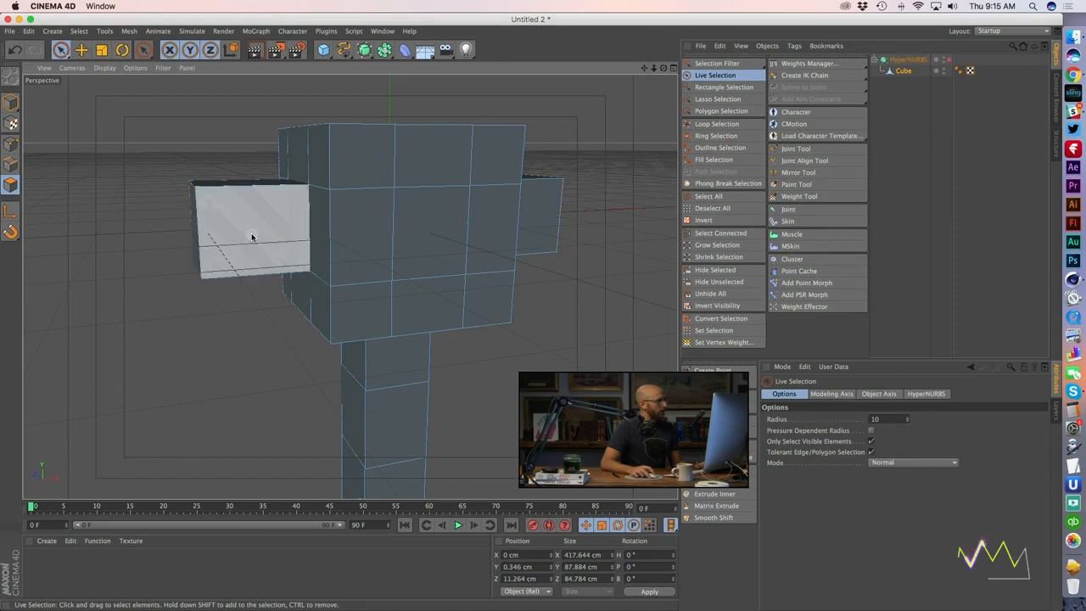
pyautogui.click(252, 236)
pyautogui.keyDown('shift'); pyautogui.click(541, 243); pyautogui.keyUp('shift')
pyautogui.keyDown('alt'); pyautogui.moveTo(400, 301); pyautogui.dragTo(307, 249); pyautogui.keyUp('alt')
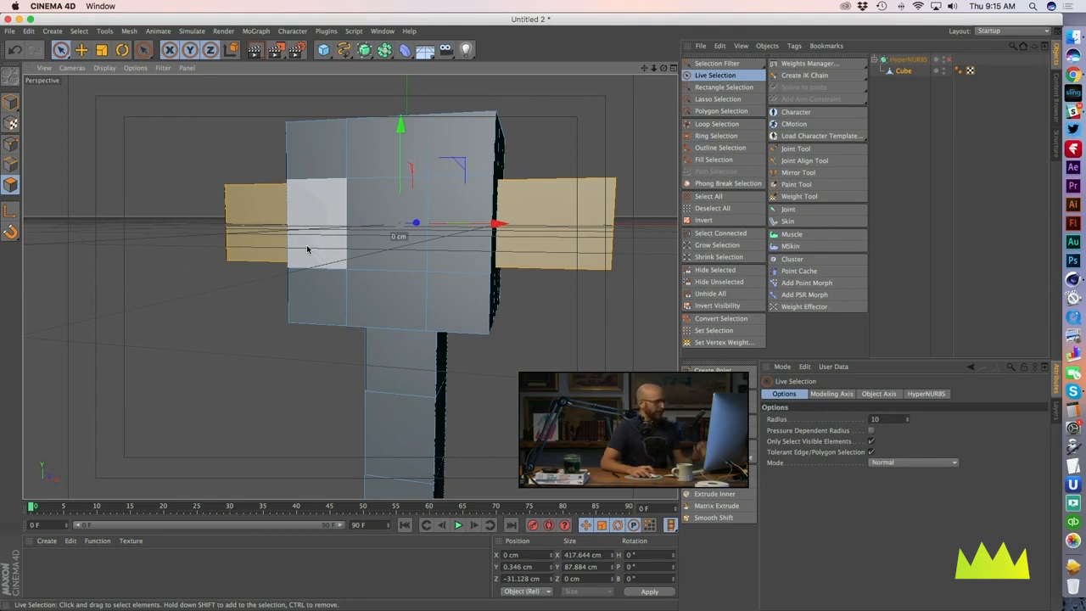
pyautogui.keyDown('alt'); pyautogui.moveTo(539, 355); pyautogui.dragTo(499, 375); pyautogui.keyUp('alt')
pyautogui.press('super+z')
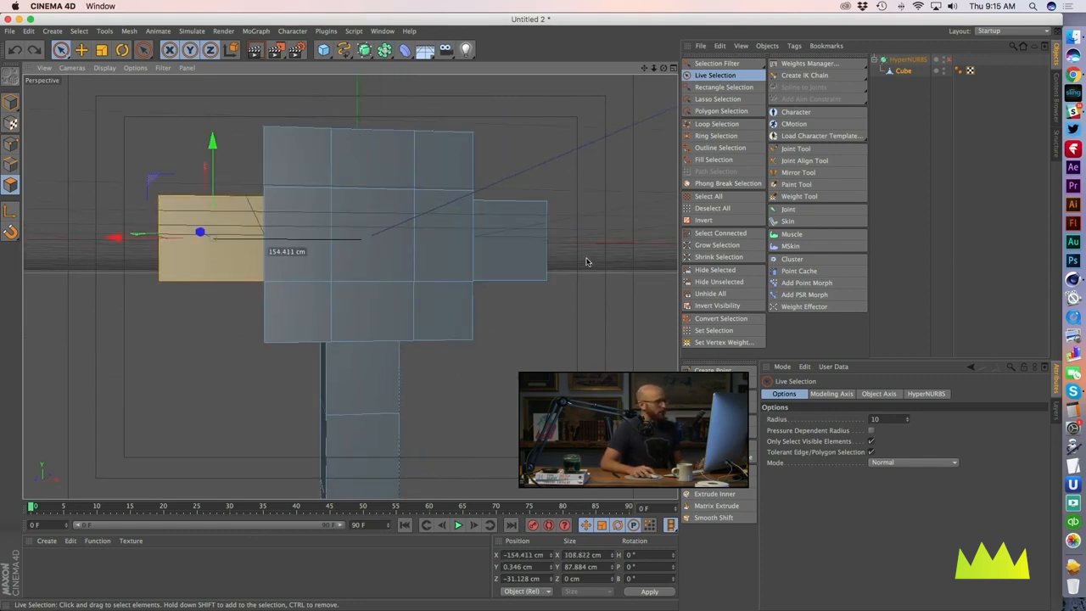
pyautogui.keyDown('shift'); pyautogui.click(533, 248); pyautogui.keyUp('shift')
pyautogui.click(703, 495)
pyautogui.moveTo(478, 413); pyautogui.dragTo(501, 409)
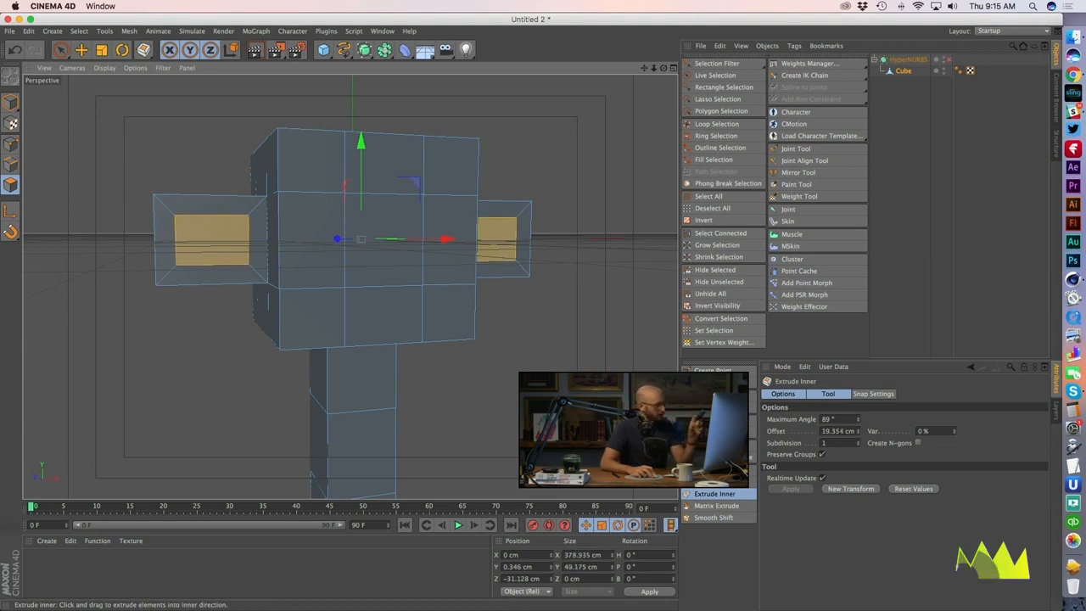
pyautogui.moveTo(543, 409)
pyautogui.mouseDown()
pyautogui.moveTo(525, 409)
pyautogui.moveTo(545, 409)
pyautogui.mouseUp()
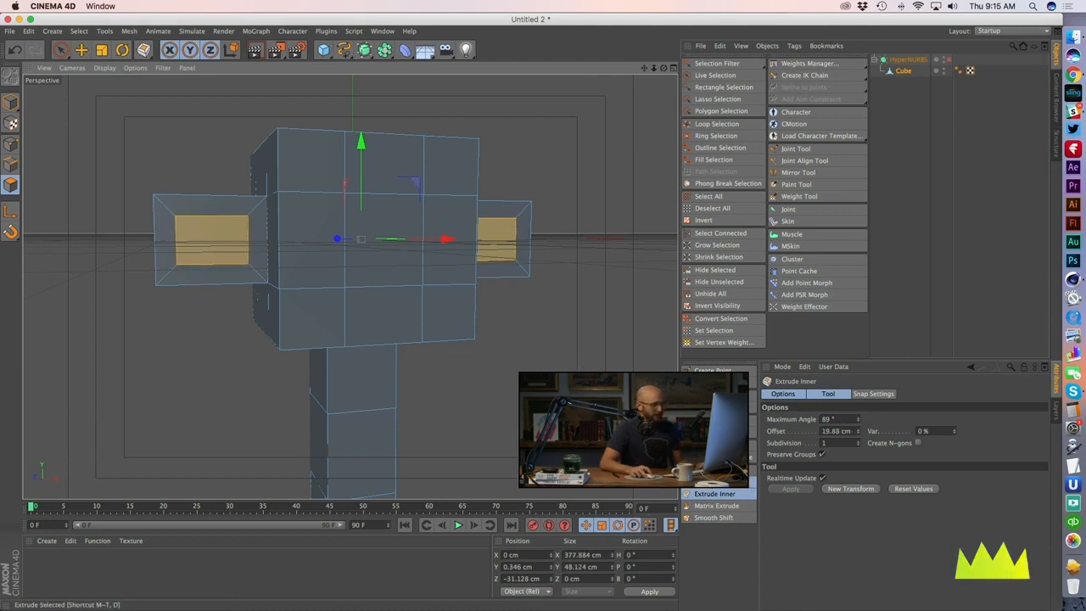
# Step: Extrude the inset ear polygons inward by about 17 cm and push them deeper to a Z position of about 23 cm
pyautogui.click(715, 481)
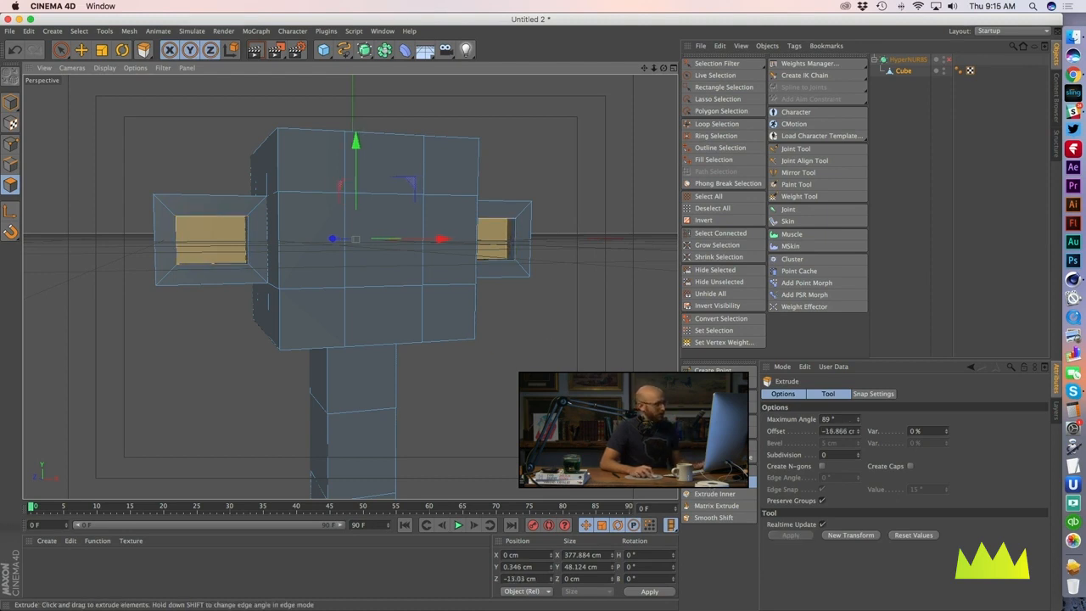
pyautogui.moveTo(356, 255)
pyautogui.mouseDown()
pyautogui.moveTo(441, 255)
pyautogui.moveTo(339, 254)
pyautogui.mouseUp()
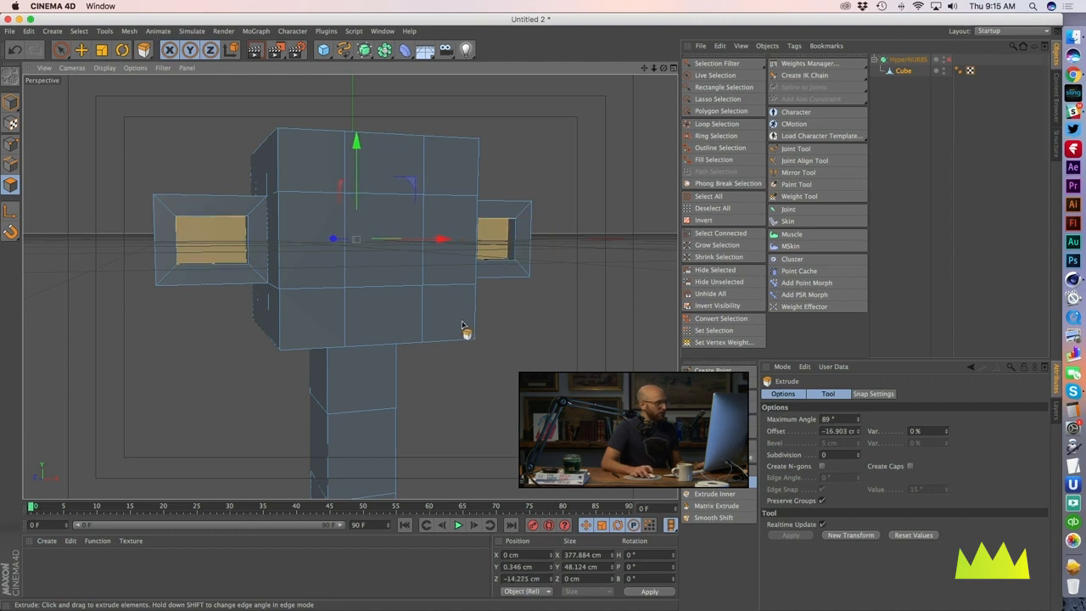
pyautogui.moveTo(462, 325)
pyautogui.keyDown('alt'); pyautogui.mouseDown()
pyautogui.moveTo(386, 317)
pyautogui.moveTo(452, 341)
pyautogui.mouseUp(); pyautogui.keyUp('alt')
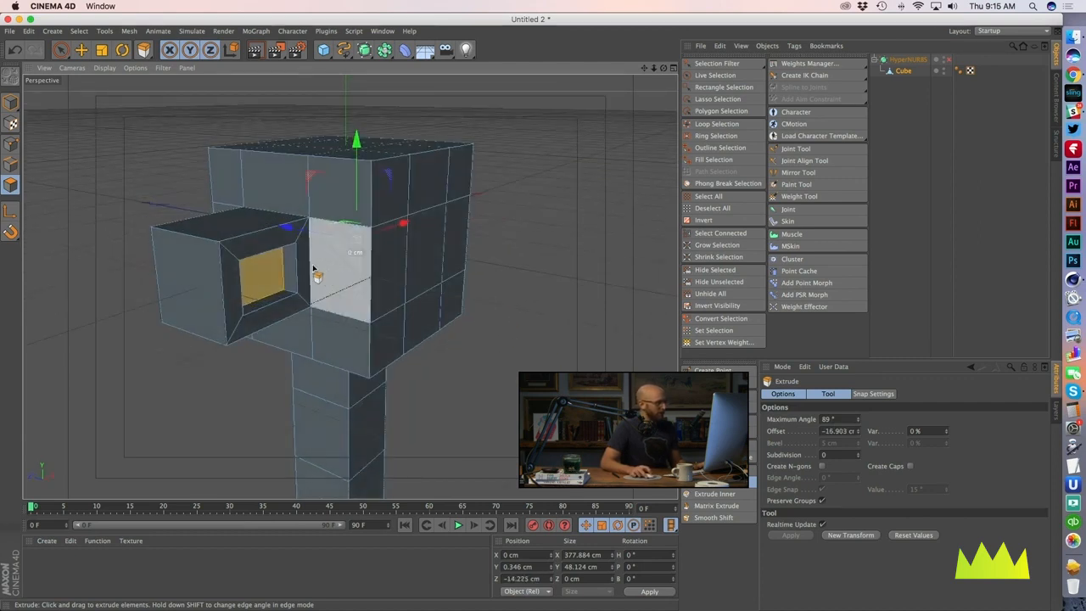
pyautogui.moveTo(288, 231); pyautogui.dragTo(264, 227)
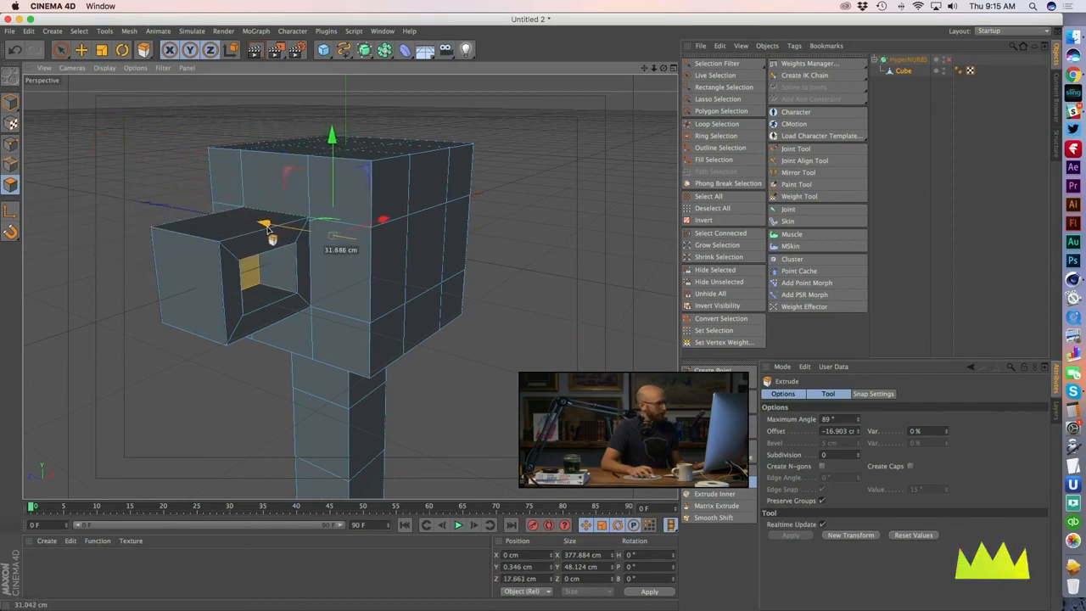
pyautogui.keyDown('alt'); pyautogui.moveTo(334, 266); pyautogui.dragTo(102, 268); pyautogui.keyUp('alt')
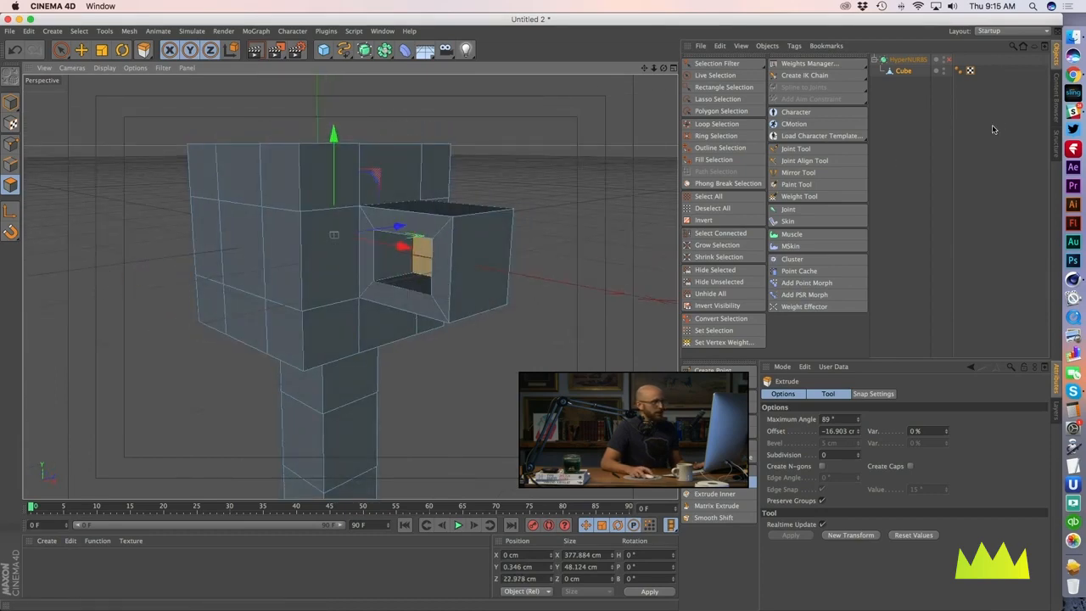
# Step: Examine the hollowed ears and head from several angles with HyperNURBS on and off
pyautogui.click(949, 60)
pyautogui.keyDown('alt'); pyautogui.moveTo(312, 363); pyautogui.dragTo(551, 337); pyautogui.keyUp('alt')
pyautogui.keyDown('alt'); pyautogui.moveTo(368, 327); pyautogui.dragTo(235, 330); pyautogui.keyUp('alt')
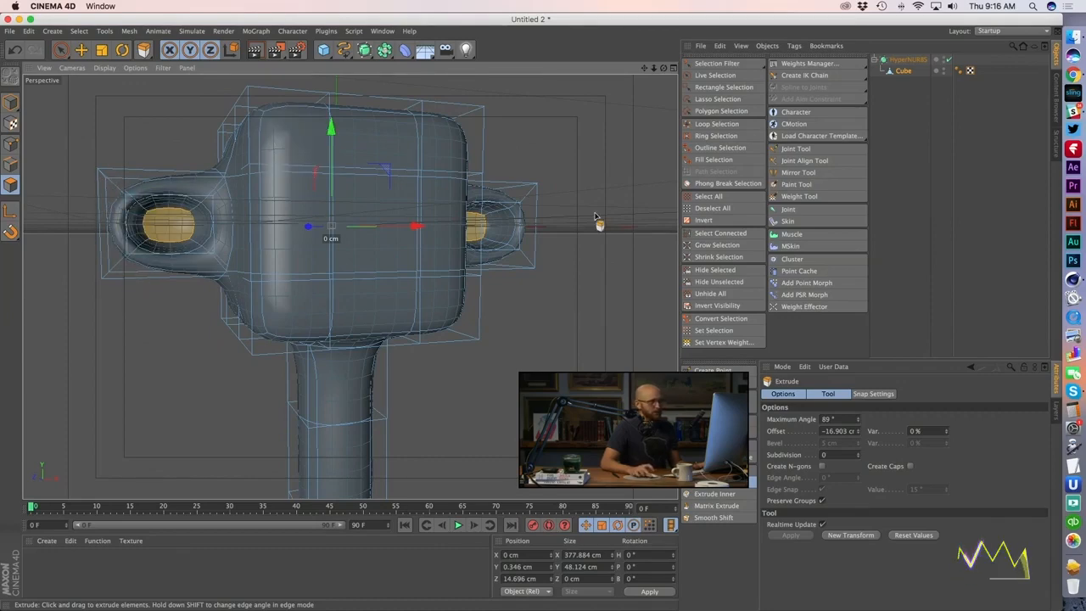
pyautogui.keyDown('alt'); pyautogui.moveTo(552, 232); pyautogui.dragTo(366, 307); pyautogui.keyUp('alt')
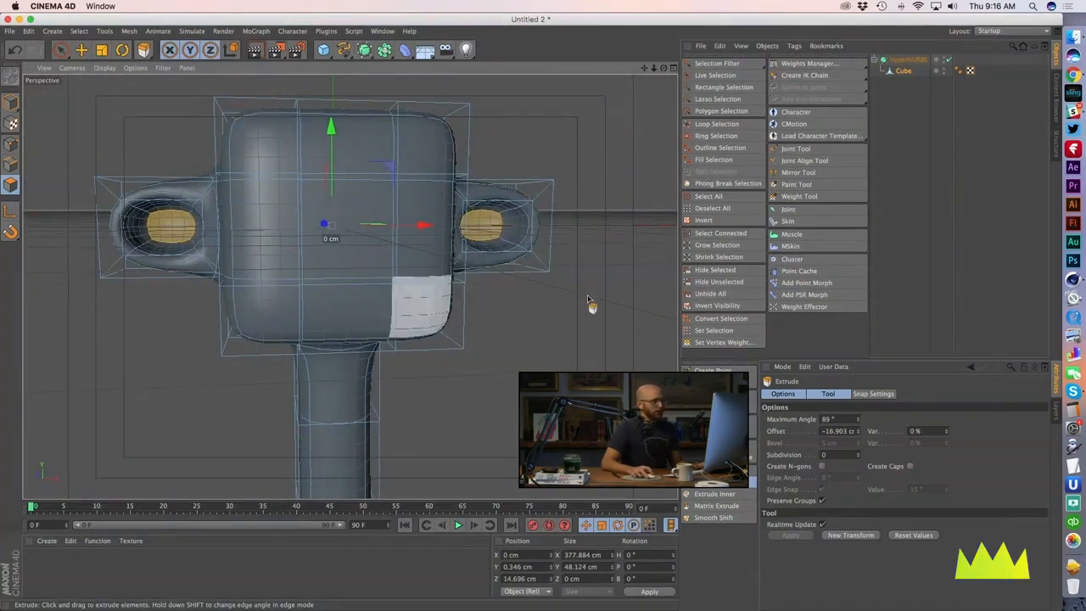
pyautogui.click(947, 60)
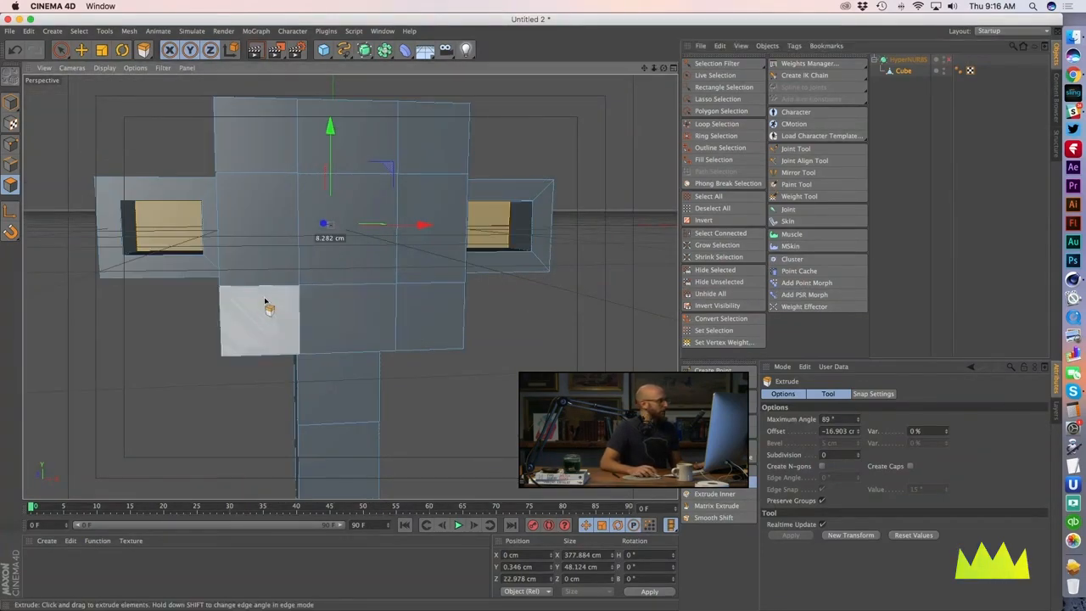
pyautogui.keyDown('alt'); pyautogui.moveTo(263, 313); pyautogui.dragTo(375, 337); pyautogui.keyUp('alt')
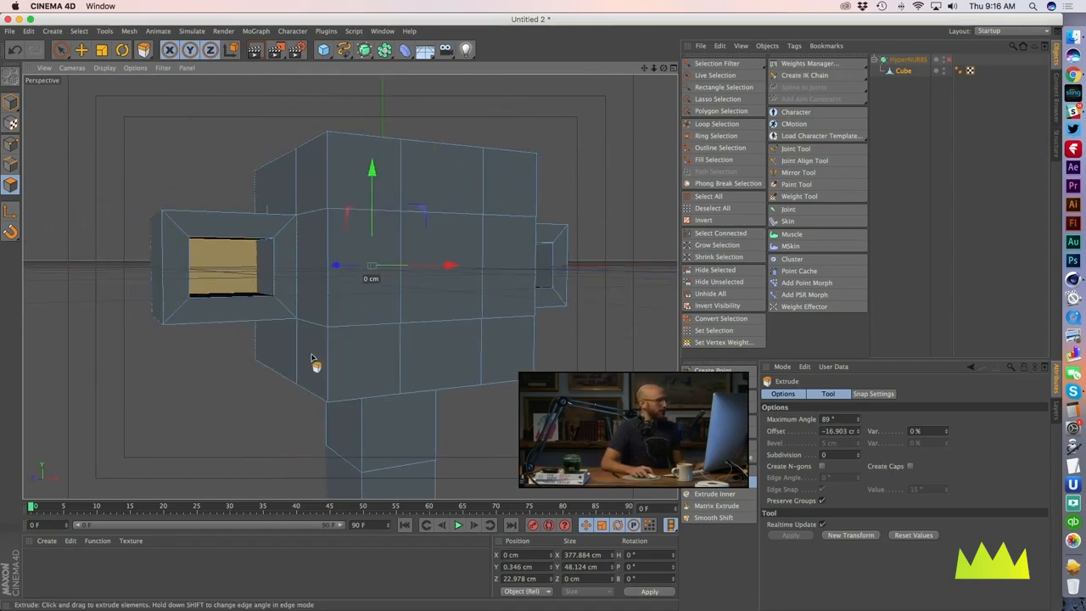
pyautogui.keyDown('alt'); pyautogui.moveTo(311, 359); pyautogui.dragTo(366, 381); pyautogui.keyUp('alt')
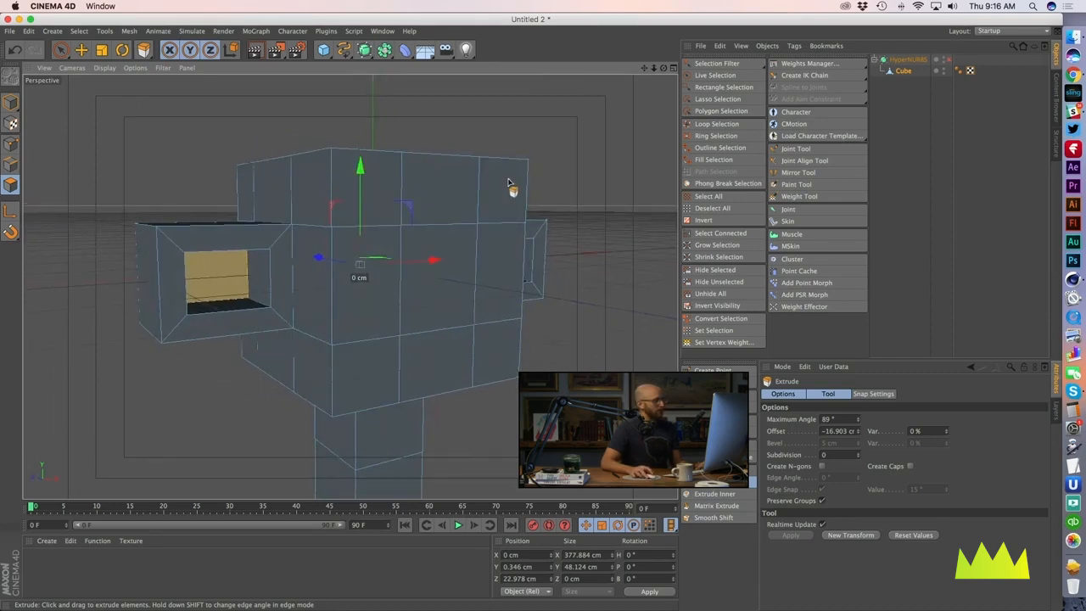
# Step: Extrude the three upper polygons of the head's front face forward by about 75 cm
pyautogui.click(62, 52)
pyautogui.moveTo(500, 205)
pyautogui.mouseDown()
pyautogui.moveTo(368, 204)
pyautogui.moveTo(328, 257)
pyautogui.moveTo(318, 320)
pyautogui.moveTo(367, 266)
pyautogui.moveTo(361, 299)
pyautogui.moveTo(385, 272)
pyautogui.moveTo(396, 301)
pyautogui.moveTo(345, 303)
pyautogui.mouseUp()
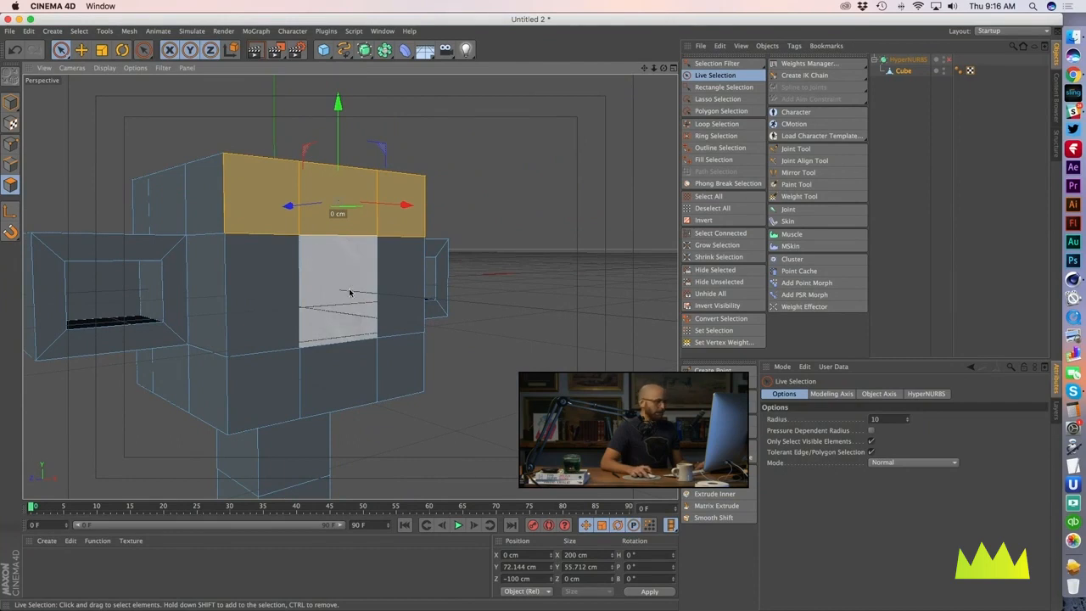
pyautogui.click(702, 489)
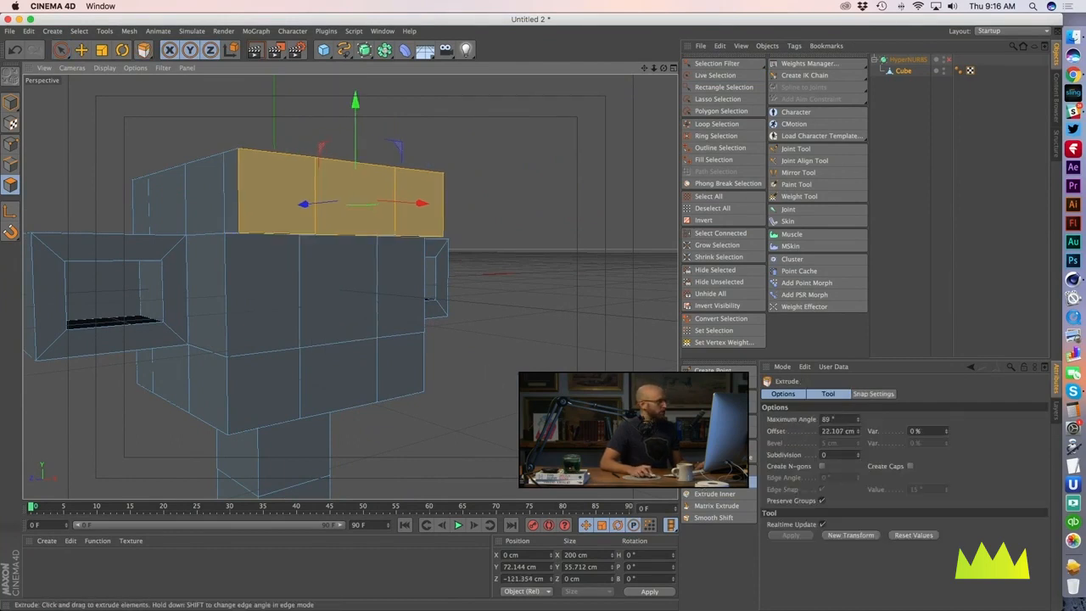
pyautogui.moveTo(492, 308); pyautogui.dragTo(619, 308)
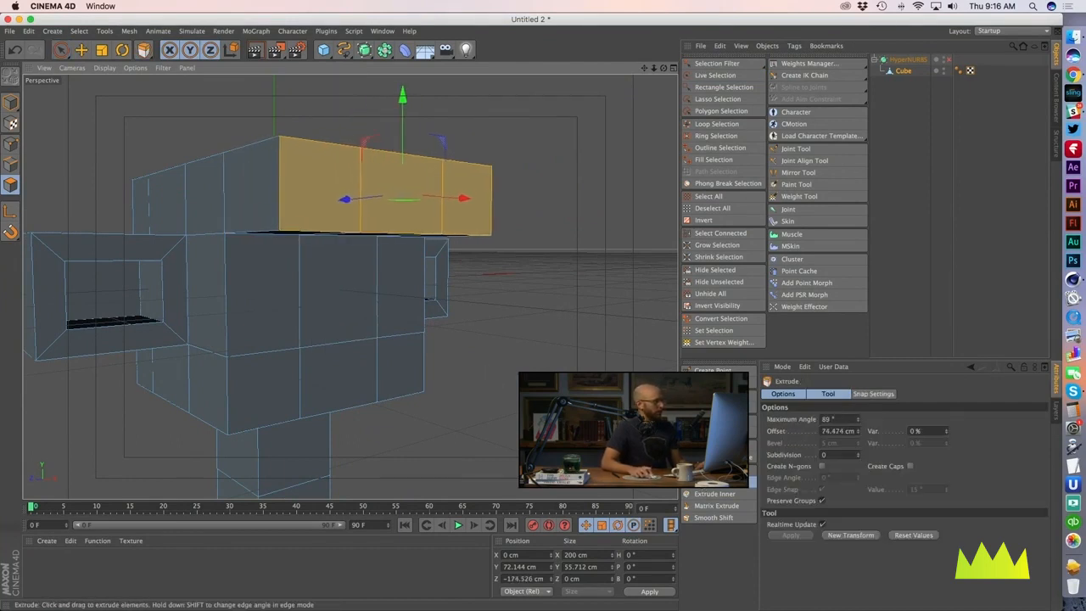
pyautogui.keyDown('alt'); pyautogui.moveTo(491, 375); pyautogui.dragTo(356, 379); pyautogui.keyUp('alt')
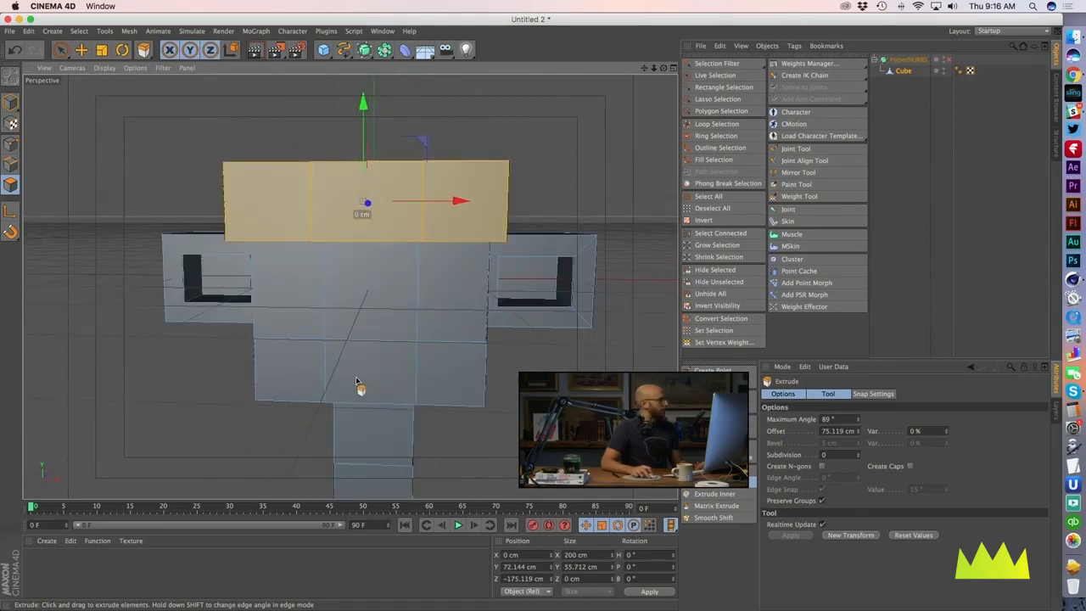
# Step: Select the outer points of both ears in point mode with Rectangle Selection, including hidden elements
pyautogui.click(10, 145)
pyautogui.moveTo(57, 49); pyautogui.dragTo(115, 78)
pyautogui.keyDown('alt'); pyautogui.moveTo(357, 255); pyautogui.dragTo(290, 330); pyautogui.keyUp('alt')
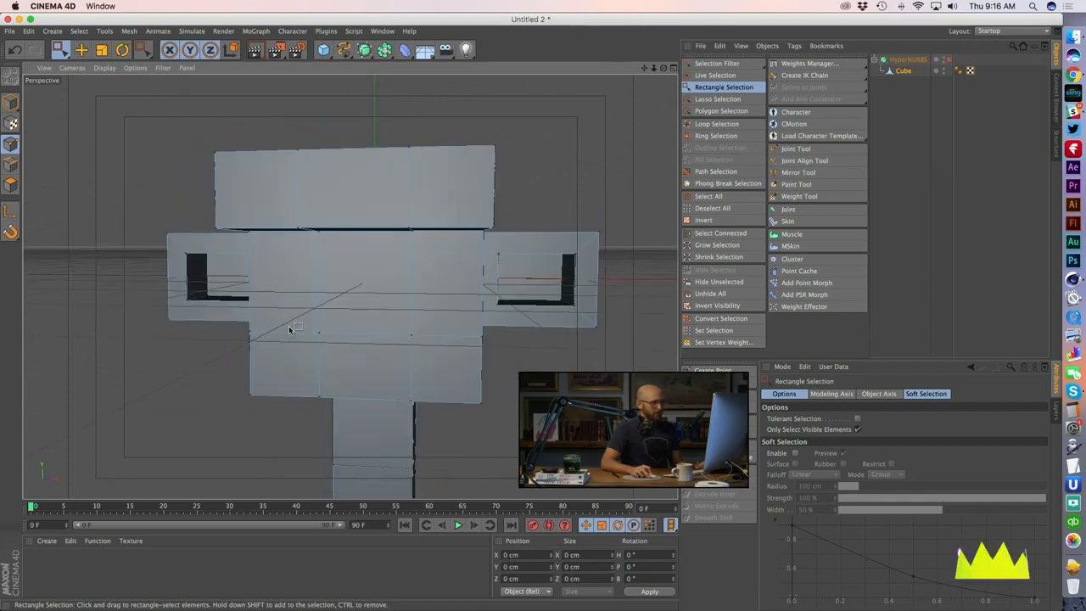
pyautogui.click(856, 429)
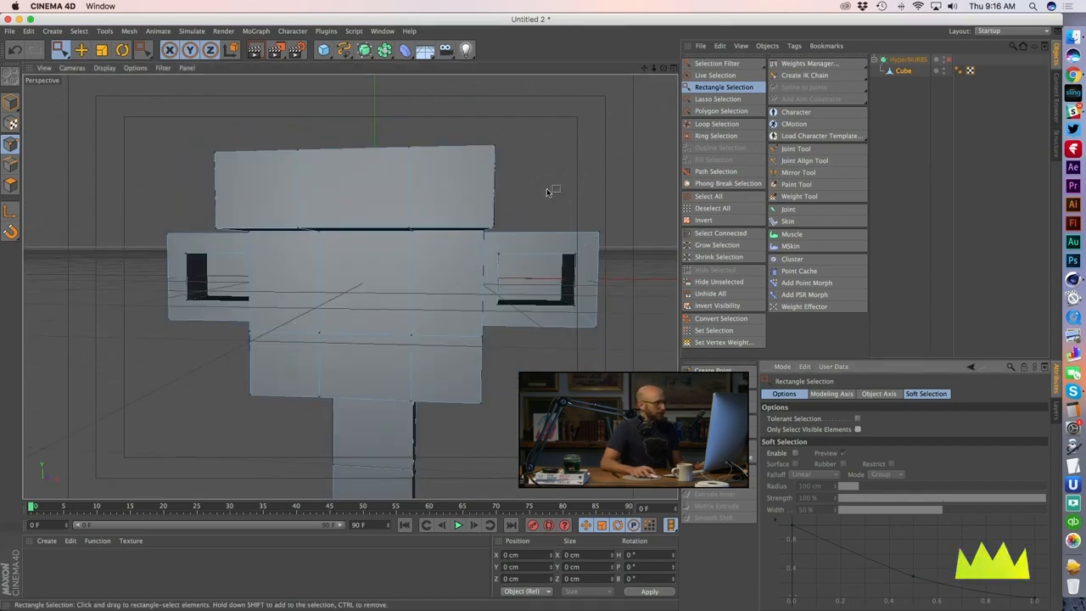
pyautogui.moveTo(547, 190); pyautogui.dragTo(627, 373)
pyautogui.keyDown('alt'); pyautogui.moveTo(459, 350); pyautogui.dragTo(481, 335); pyautogui.keyUp('alt')
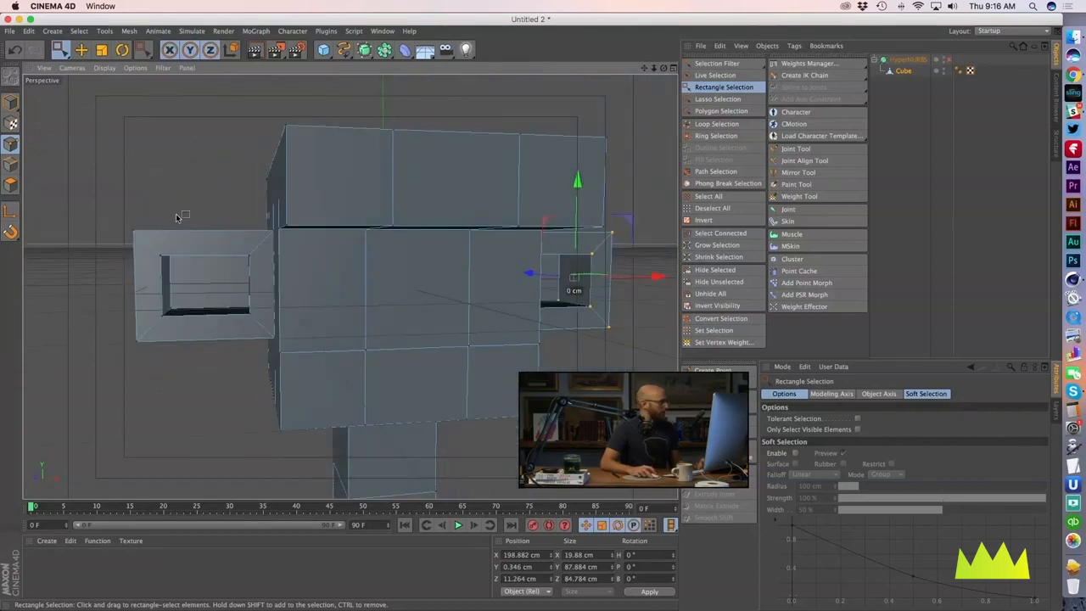
pyautogui.keyDown('shift'); pyautogui.moveTo(214, 186); pyautogui.dragTo(97, 387); pyautogui.keyUp('shift')
pyautogui.scroll(-2, 432, 349)
pyautogui.keyDown('alt'); pyautogui.moveTo(414, 360); pyautogui.dragTo(417, 306); pyautogui.keyUp('alt')
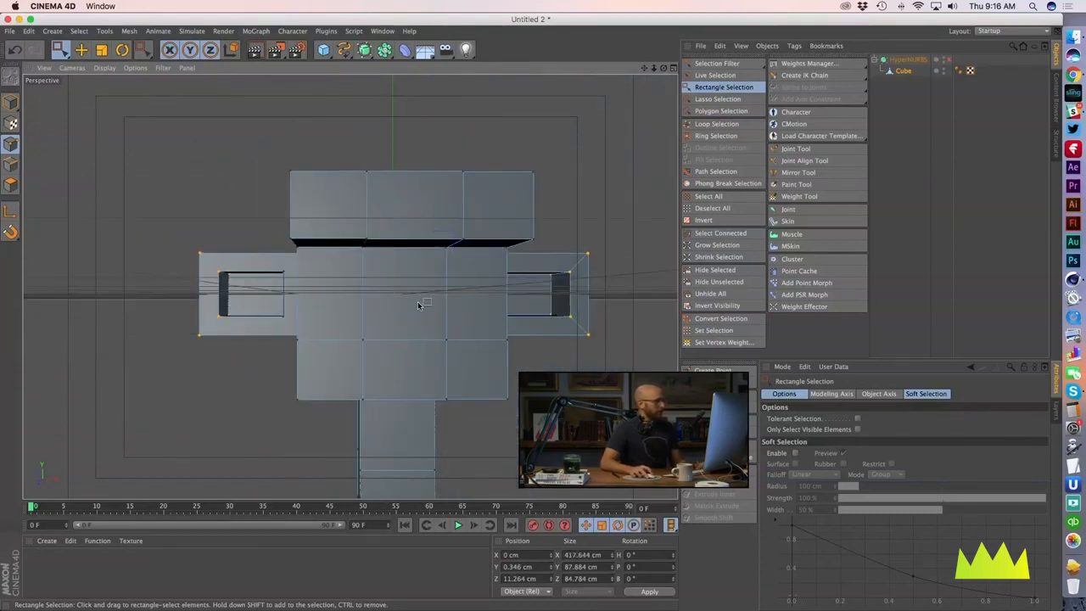
# Step: Raise the outer points of both ears to a Y position of about 10.6 cm
pyautogui.moveTo(392, 204); pyautogui.dragTo(397, 179)
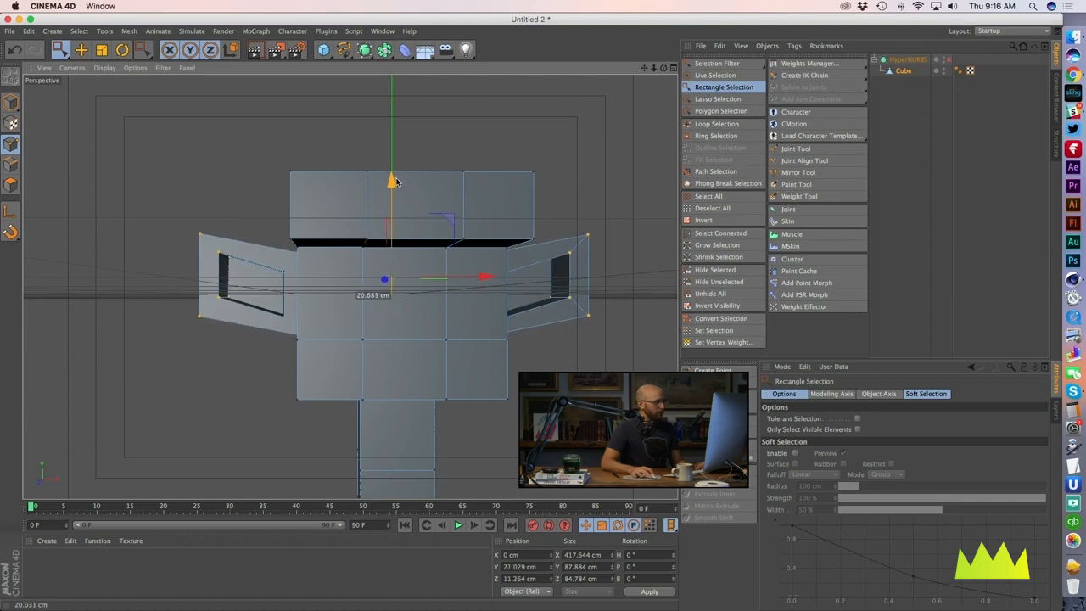
pyautogui.moveTo(374, 262)
pyautogui.keyDown('alt'); pyautogui.mouseDown()
pyautogui.moveTo(406, 274)
pyautogui.moveTo(365, 275)
pyautogui.mouseUp(); pyautogui.keyUp('alt')
pyautogui.moveTo(392, 202); pyautogui.dragTo(392, 235)
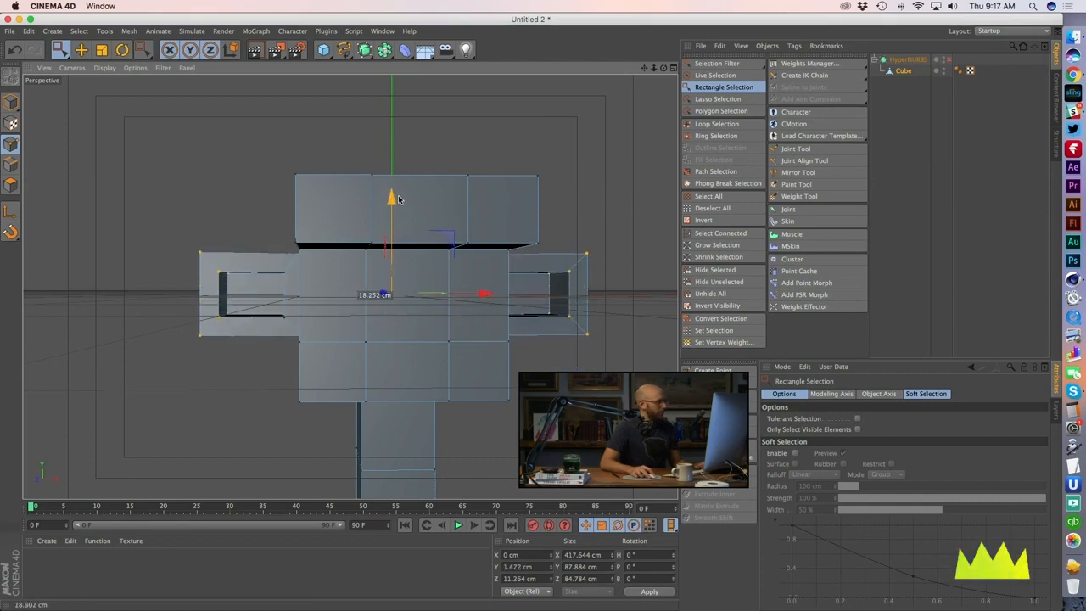
pyautogui.moveTo(398, 189); pyautogui.dragTo(398, 187)
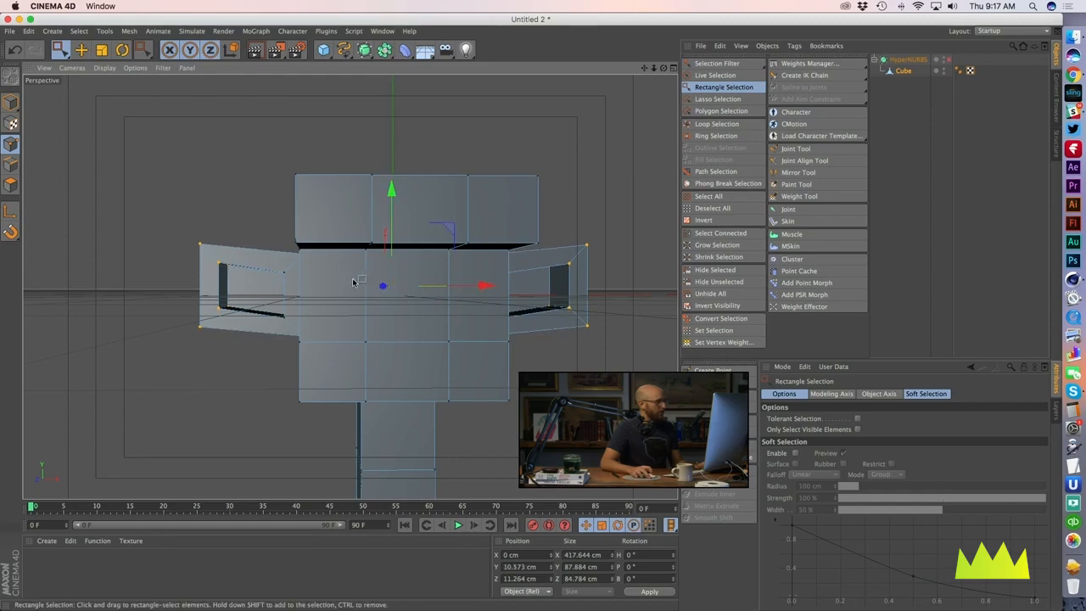
pyautogui.keyDown('alt'); pyautogui.moveTo(424, 284); pyautogui.dragTo(380, 245); pyautogui.keyUp('alt')
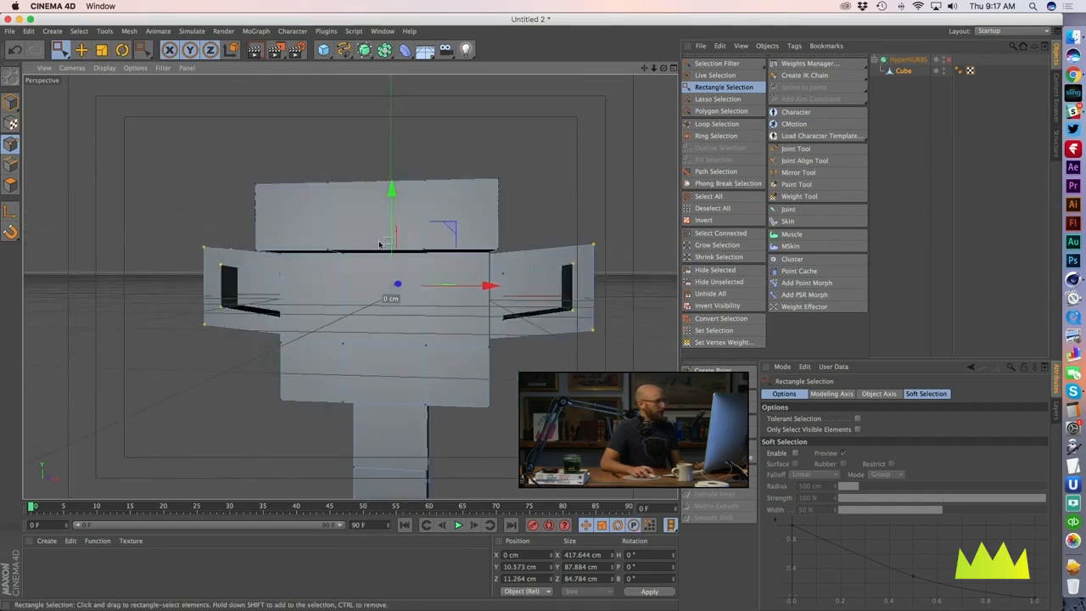
# Step: Turn on HyperNURBS and raise the outer ear points further to a Y position of about 22.9 cm
pyautogui.click(948, 63)
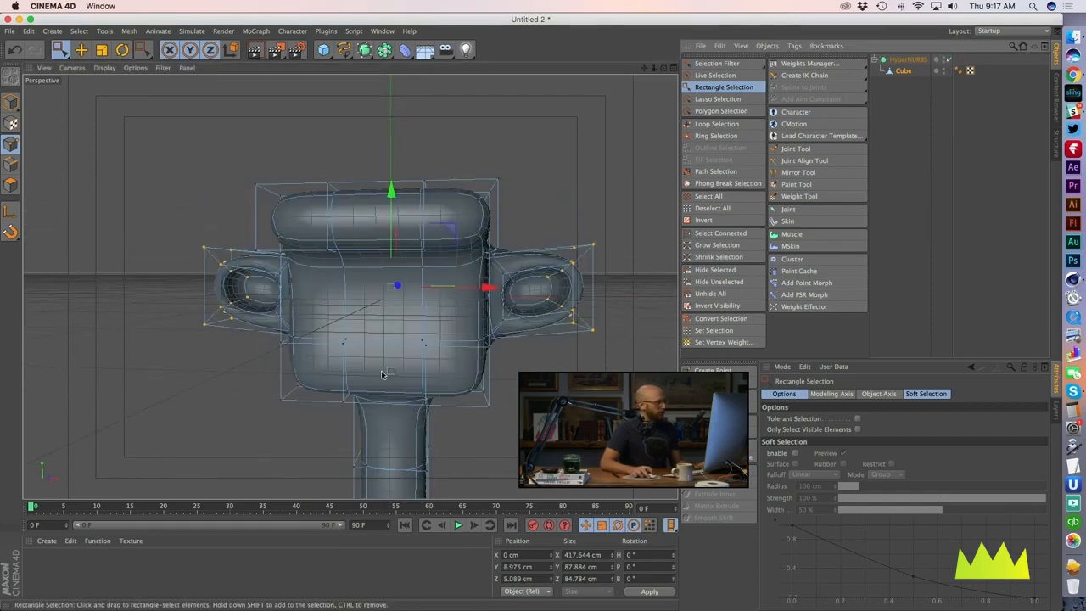
pyautogui.keyDown('alt'); pyautogui.moveTo(382, 373); pyautogui.dragTo(425, 365); pyautogui.keyUp('alt')
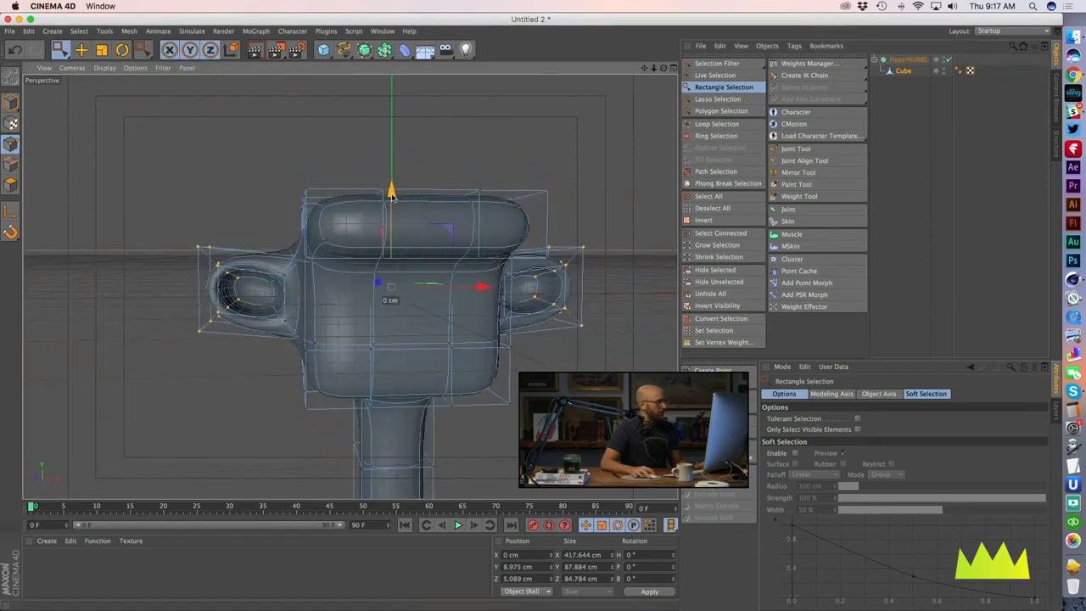
pyautogui.moveTo(392, 182); pyautogui.dragTo(392, 185)
pyautogui.moveTo(387, 276)
pyautogui.keyDown('alt'); pyautogui.mouseDown()
pyautogui.moveTo(421, 284)
pyautogui.moveTo(392, 293)
pyautogui.mouseUp(); pyautogui.keyUp('alt')
pyautogui.scroll(-5, 392, 292)
pyautogui.keyDown('alt'); pyautogui.moveTo(357, 366); pyautogui.dragTo(284, 350); pyautogui.keyUp('alt')
pyautogui.keyDown('alt'); pyautogui.moveTo(271, 281); pyautogui.dragTo(300, 317, button='middle'); pyautogui.keyUp('alt')
pyautogui.keyDown('alt'); pyautogui.moveTo(300, 317); pyautogui.dragTo(328, 312, button='right'); pyautogui.keyUp('alt')
pyautogui.keyDown('alt'); pyautogui.moveTo(327, 312); pyautogui.dragTo(358, 319, button='middle'); pyautogui.keyUp('alt')
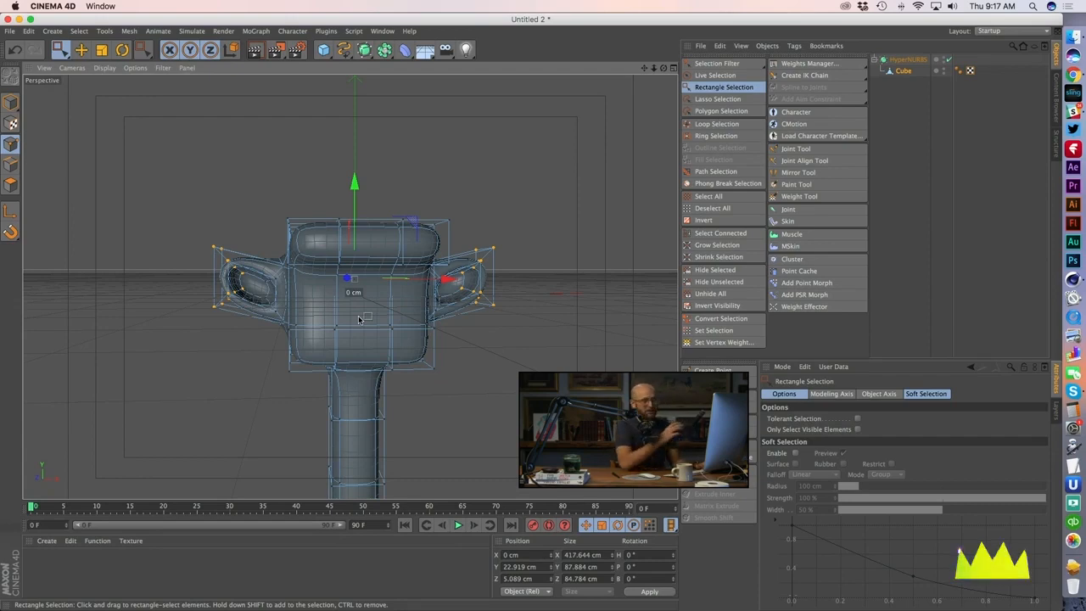
# Step: Nudge the outer ear points up to a Y position of about 23.4 cm and check the ears' tilt
pyautogui.keyDown('alt'); pyautogui.moveTo(395, 343); pyautogui.dragTo(346, 322, button='middle'); pyautogui.keyUp('alt')
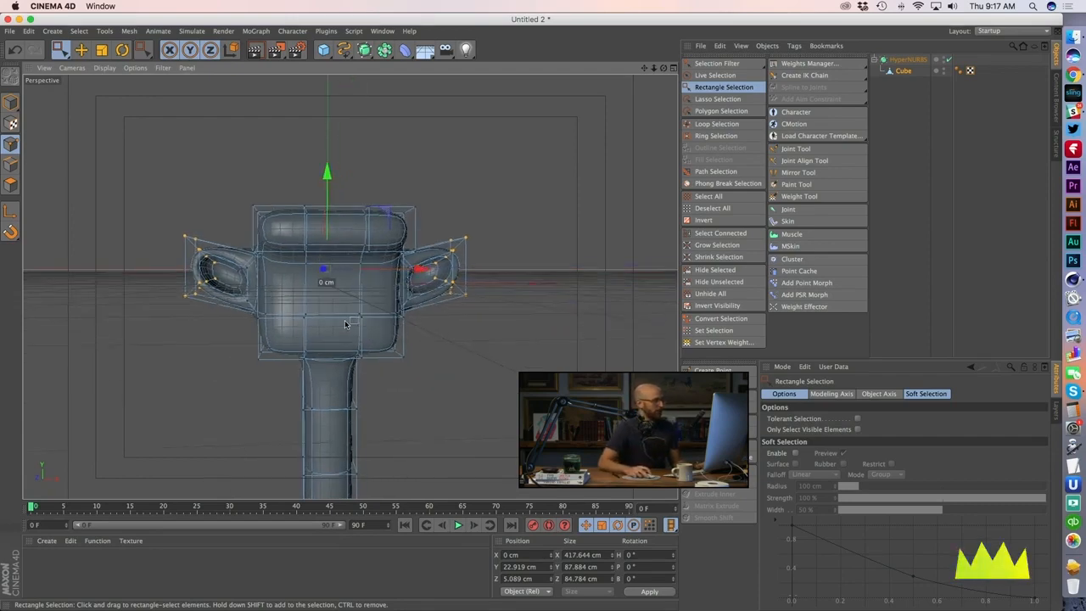
pyautogui.keyDown('alt'); pyautogui.moveTo(346, 322); pyautogui.dragTo(340, 325, button='right'); pyautogui.keyUp('alt')
pyautogui.keyDown('alt'); pyautogui.moveTo(339, 325); pyautogui.dragTo(334, 318); pyautogui.keyUp('alt')
pyautogui.keyDown('alt'); pyautogui.moveTo(334, 317); pyautogui.dragTo(364, 321, button='middle'); pyautogui.keyUp('alt')
pyautogui.keyDown('alt'); pyautogui.moveTo(365, 321); pyautogui.dragTo(378, 322, button='right'); pyautogui.keyUp('alt')
pyautogui.keyDown('alt'); pyautogui.moveTo(378, 321); pyautogui.dragTo(412, 348); pyautogui.keyUp('alt')
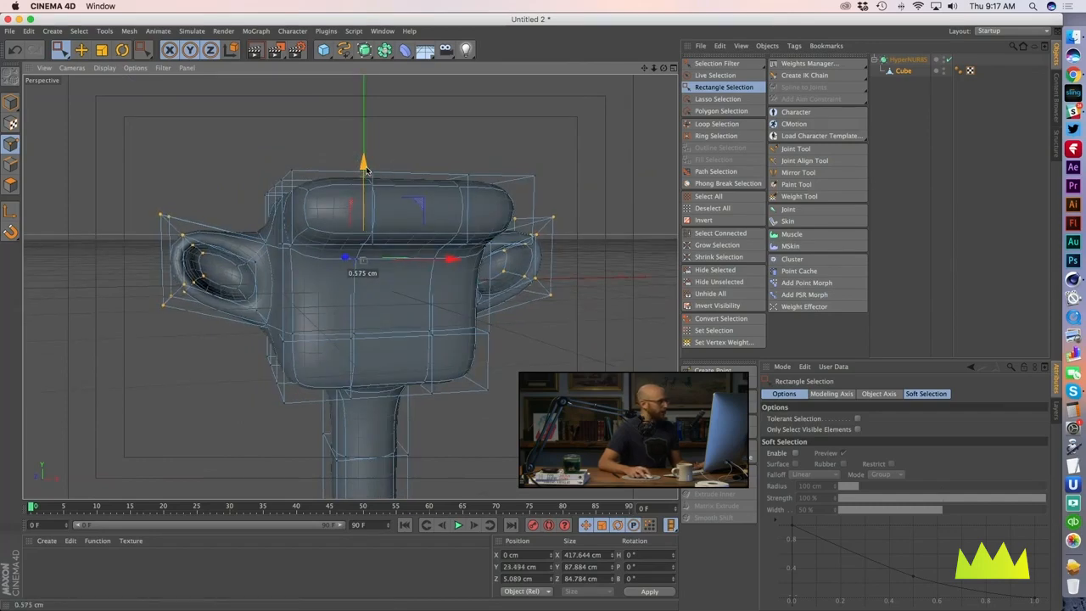
pyautogui.moveTo(367, 170); pyautogui.dragTo(367, 170)
pyautogui.keyDown('alt'); pyautogui.moveTo(369, 246); pyautogui.dragTo(321, 276); pyautogui.keyUp('alt')
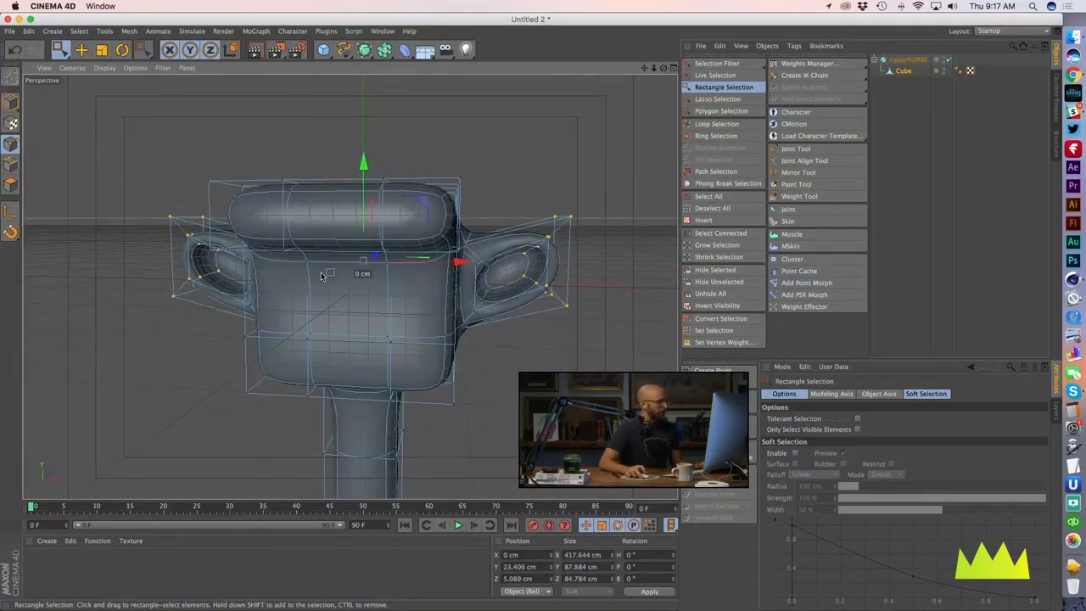
# Step: Switch the cube to polygon mode with HyperNURBS off and display the model's shading with edge lines
pyautogui.click(10, 185)
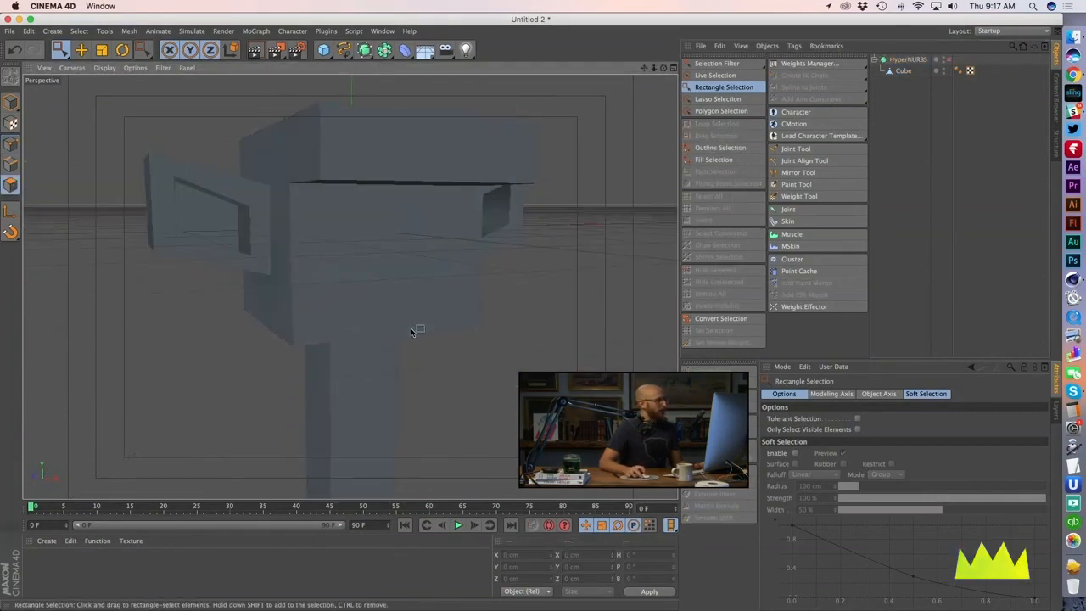
pyautogui.click(104, 68)
pyautogui.click(122, 97)
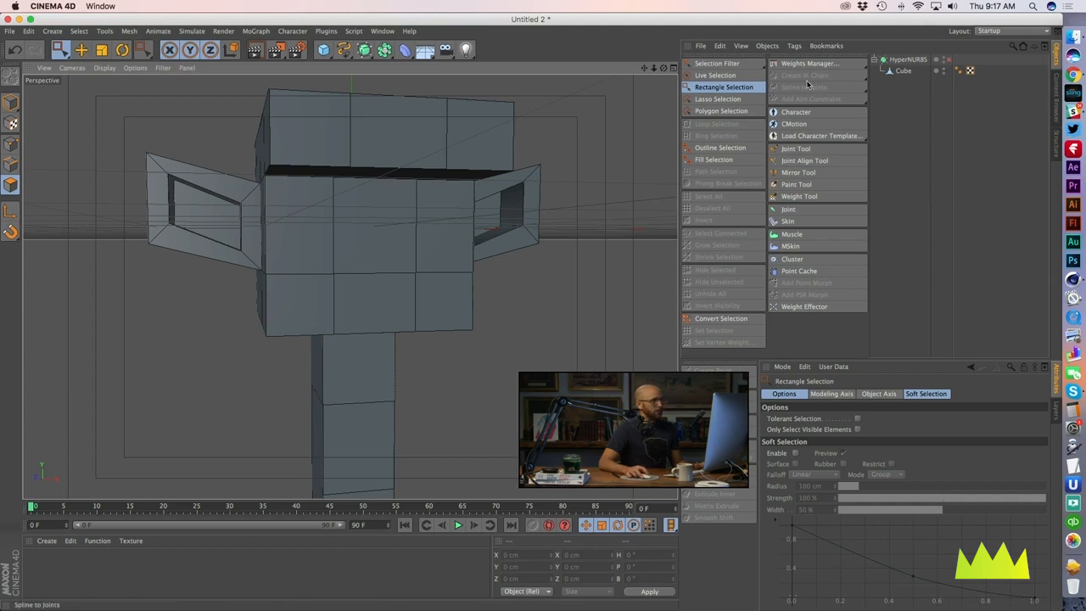
pyautogui.click(716, 76)
pyautogui.keyDown('alt'); pyautogui.moveTo(370, 269); pyautogui.dragTo(384, 290); pyautogui.keyUp('alt')
pyautogui.click(904, 72)
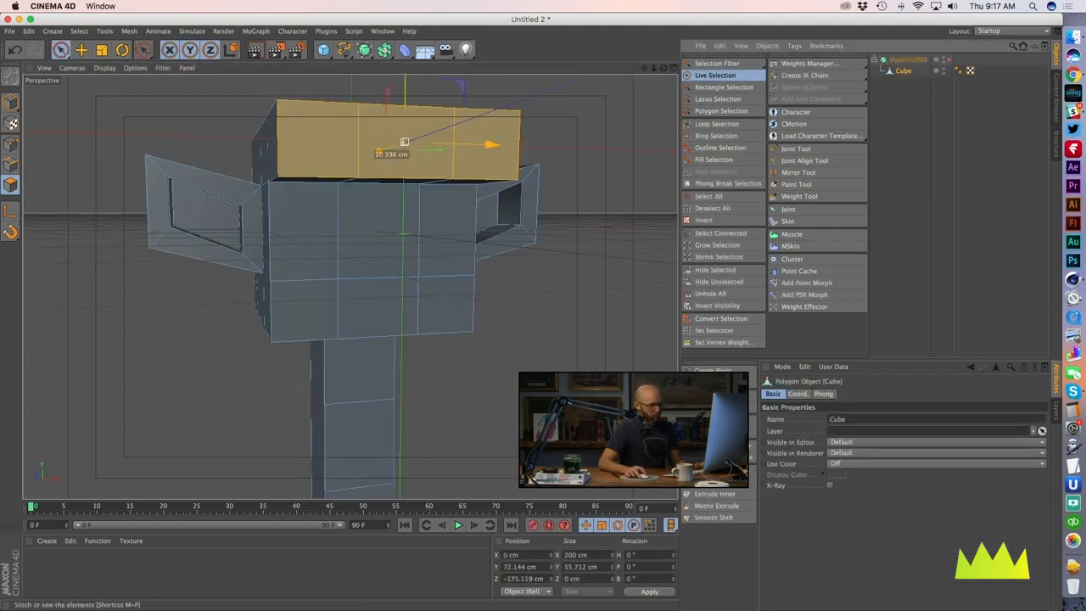
# Step: Set the Knife to Line mode and restrict its cuts to the selection
pyautogui.click(720, 407)
pyautogui.keyDown('alt'); pyautogui.moveTo(397, 273); pyautogui.dragTo(422, 270); pyautogui.keyUp('alt')
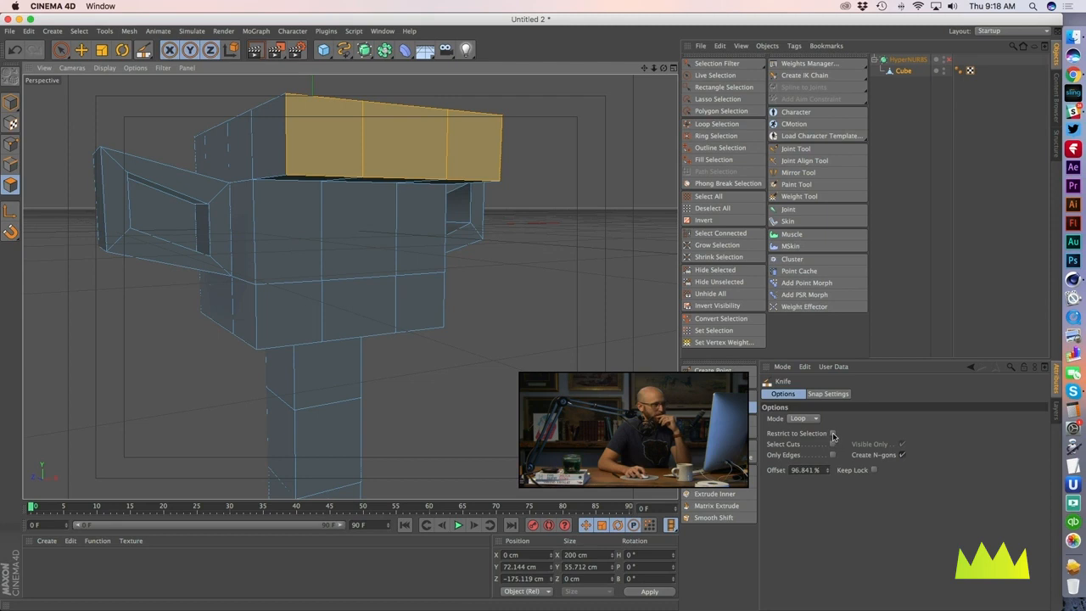
pyautogui.click(809, 420)
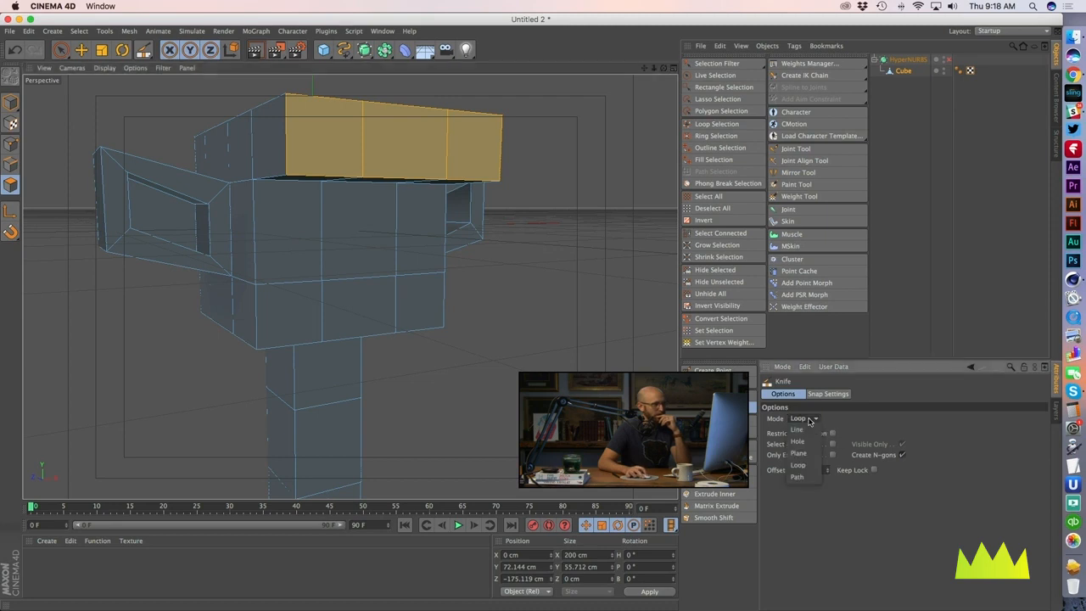
pyautogui.click(806, 431)
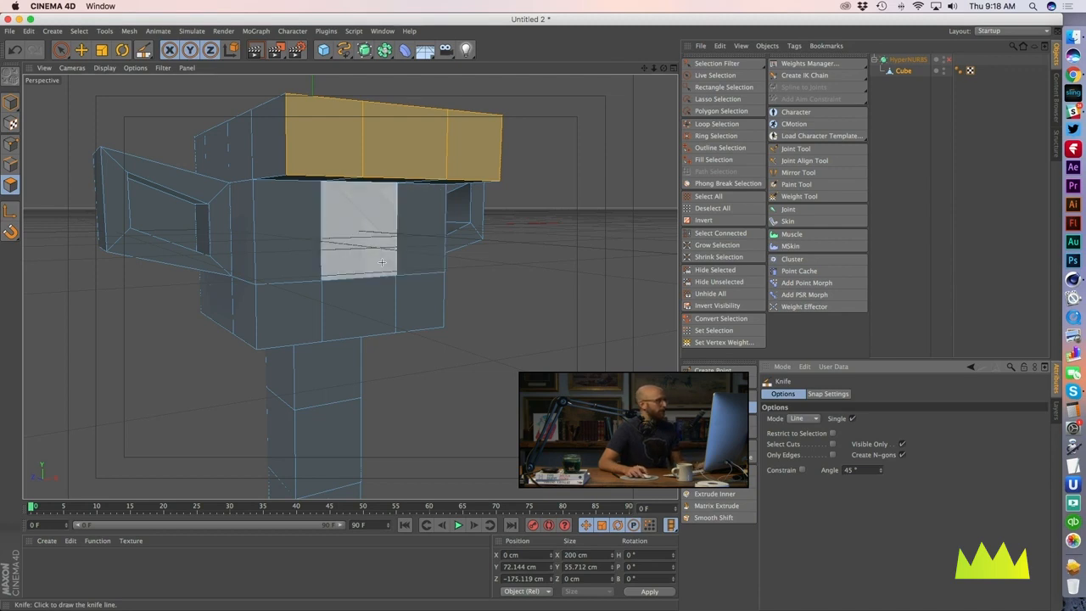
pyautogui.keyDown('alt'); pyautogui.moveTo(381, 263); pyautogui.dragTo(305, 251); pyautogui.keyUp('alt')
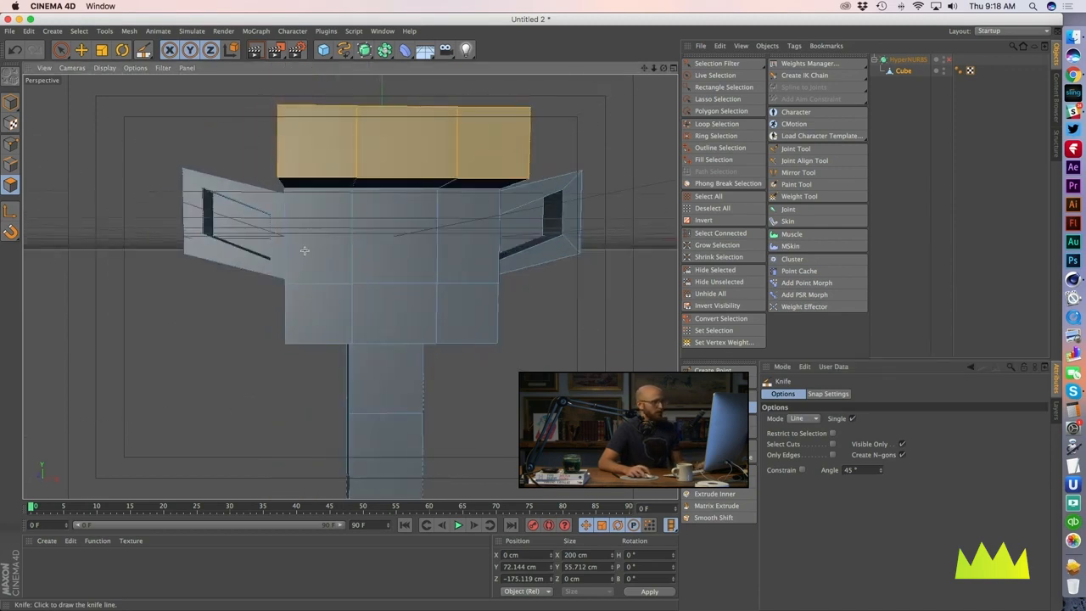
pyautogui.click(833, 434)
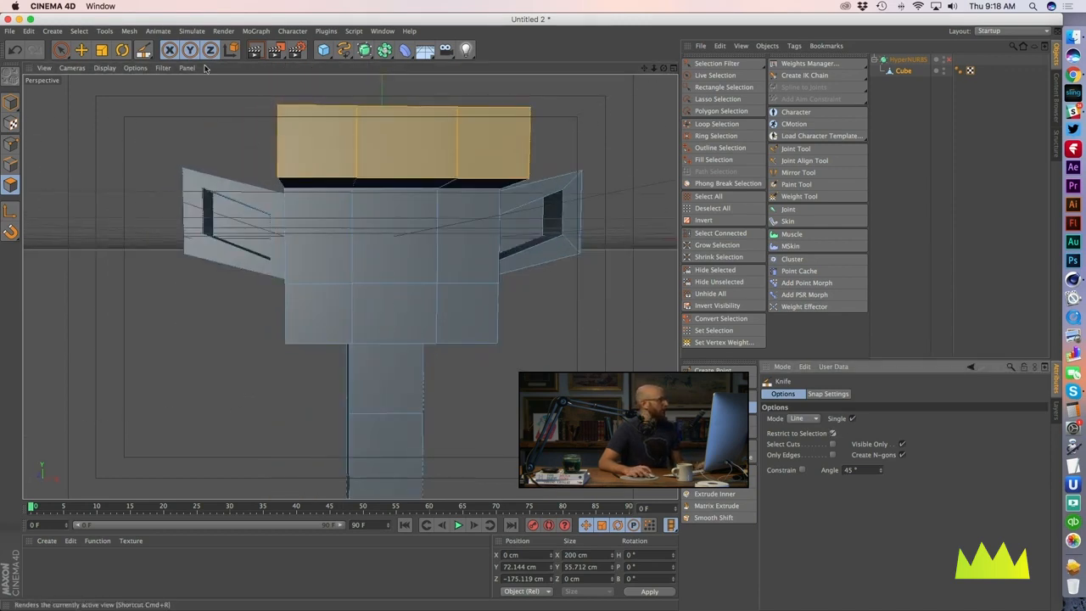
# Step: Select the six front polygons below the protruding block and cut a horizontal line across their upper row with the Knife
pyautogui.click(60, 50)
pyautogui.moveTo(318, 250)
pyautogui.keyDown('alt'); pyautogui.mouseDown()
pyautogui.moveTo(348, 255)
pyautogui.moveTo(381, 311)
pyautogui.moveTo(419, 274)
pyautogui.moveTo(425, 235)
pyautogui.moveTo(290, 323)
pyautogui.moveTo(174, 249)
pyautogui.moveTo(269, 271)
pyautogui.moveTo(194, 267)
pyautogui.mouseUp(); pyautogui.keyUp('alt')
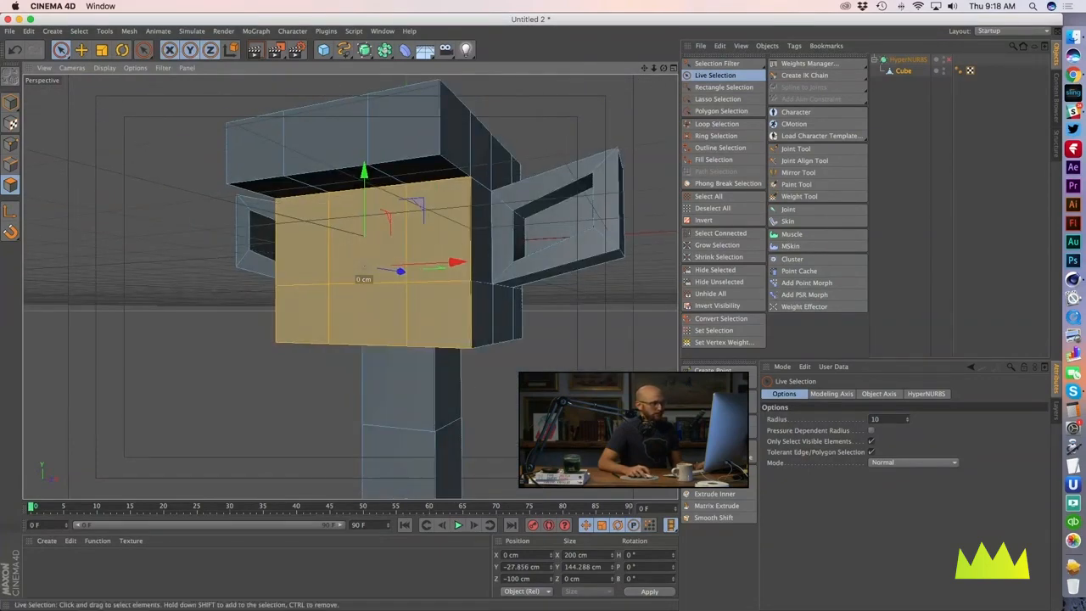
pyautogui.click(721, 408)
pyautogui.keyDown('alt'); pyautogui.moveTo(322, 300); pyautogui.dragTo(373, 303, button='right'); pyautogui.keyUp('alt')
pyautogui.keyDown('alt'); pyautogui.moveTo(374, 302); pyautogui.dragTo(424, 315); pyautogui.keyUp('alt')
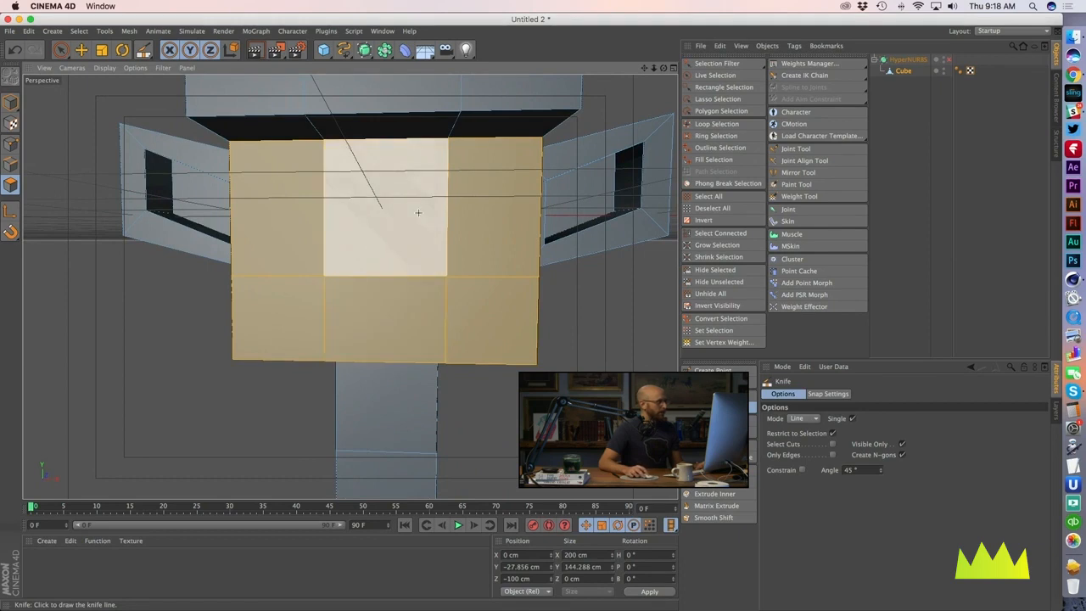
pyautogui.keyDown('alt'); pyautogui.moveTo(448, 202); pyautogui.dragTo(467, 218); pyautogui.keyUp('alt')
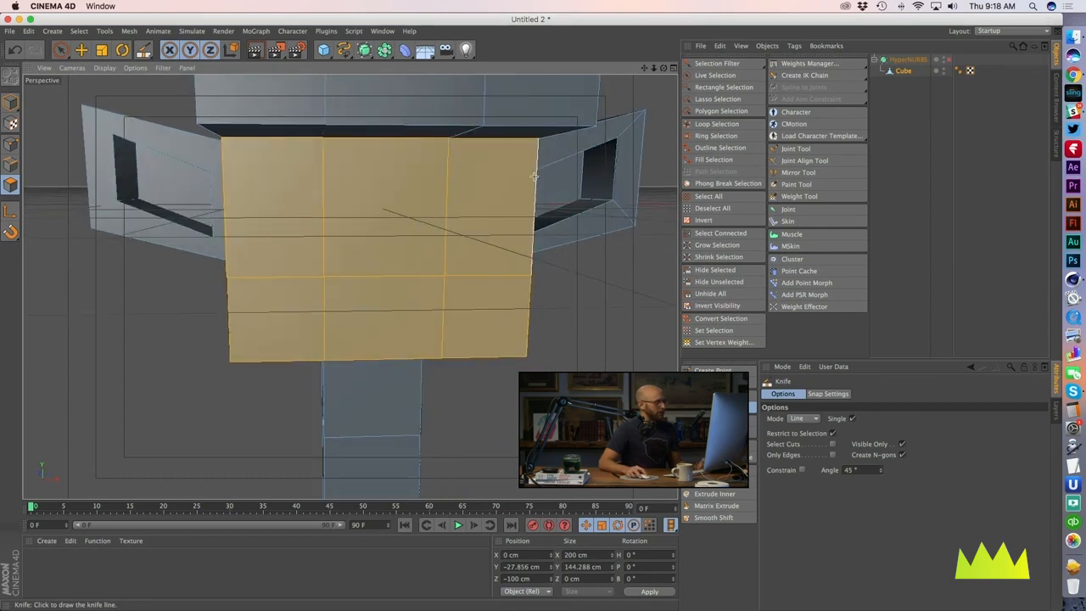
pyautogui.moveTo(536, 176); pyautogui.dragTo(231, 196)
pyautogui.keyDown('alt'); pyautogui.moveTo(308, 243); pyautogui.dragTo(274, 208); pyautogui.keyUp('alt')
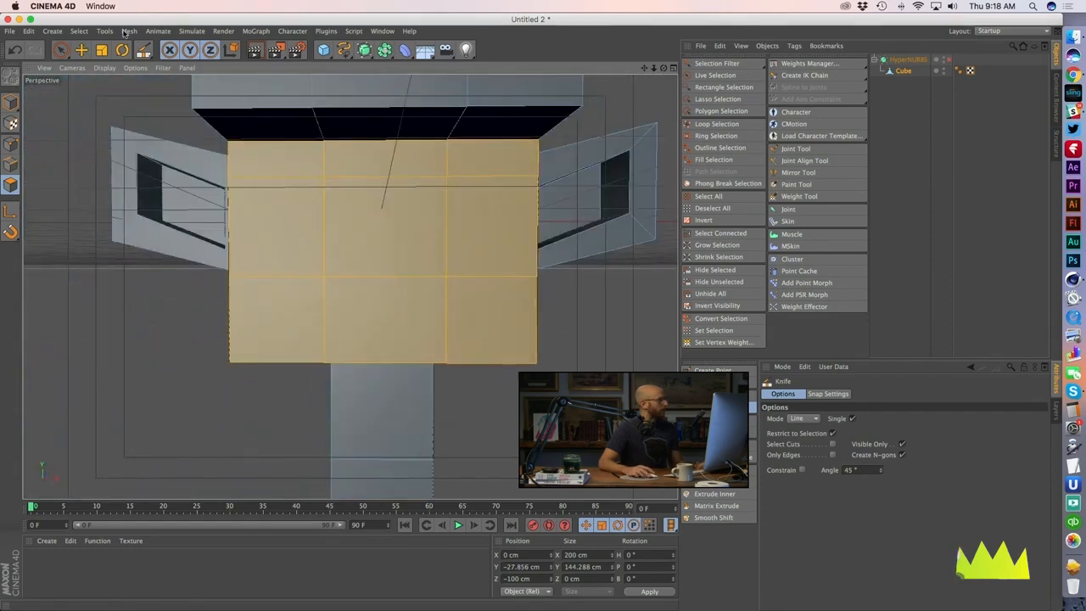
pyautogui.click(61, 50)
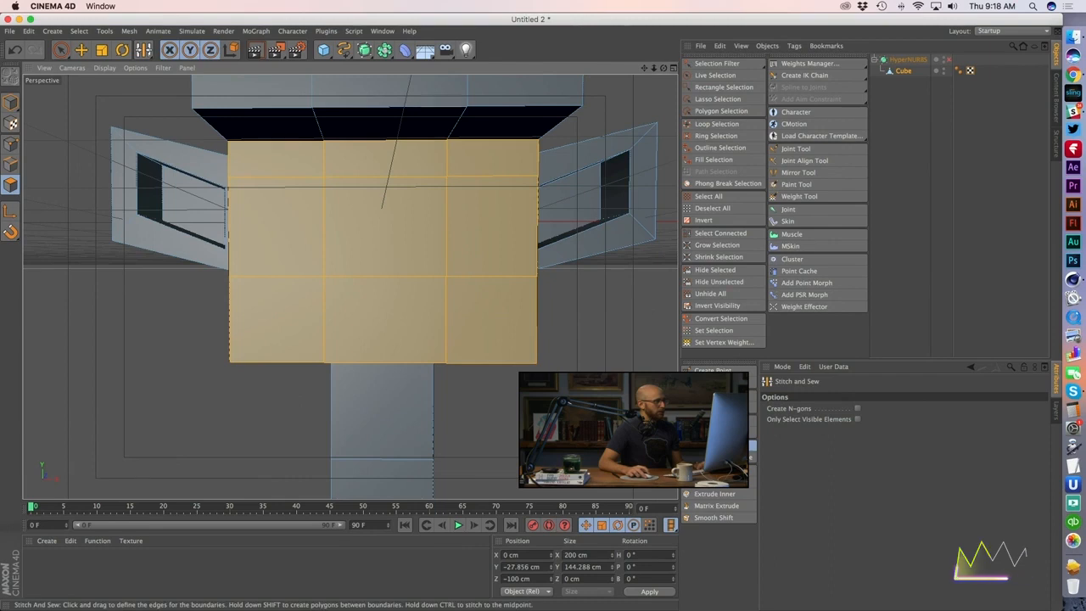
pyautogui.press('k')
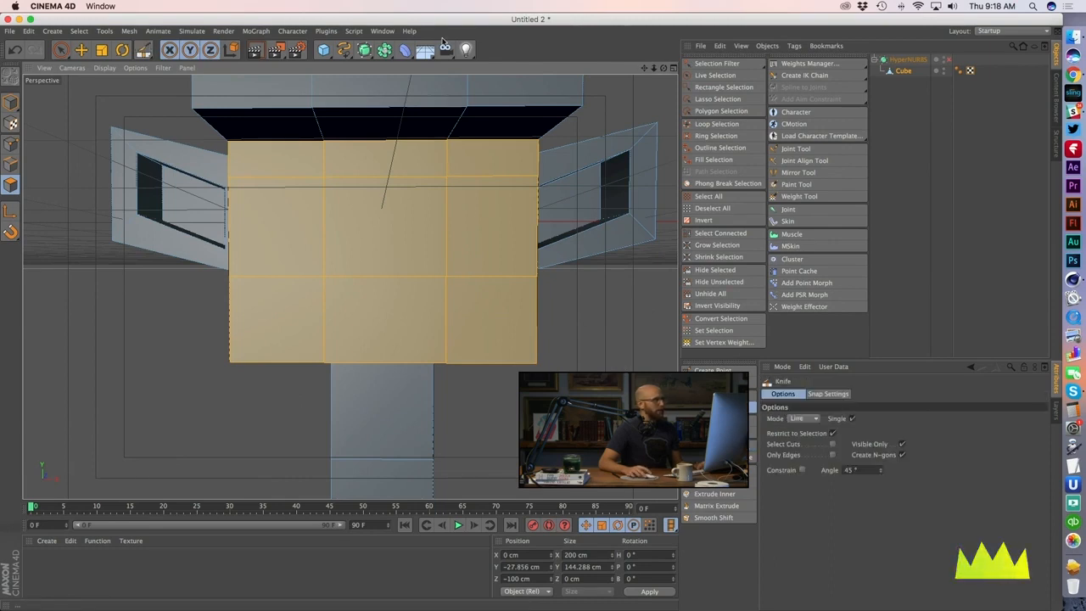
# Step: Extrude the middle polygon of the face forward by about 46 cm as a nose and turn on HyperNURBS
pyautogui.click(715, 75)
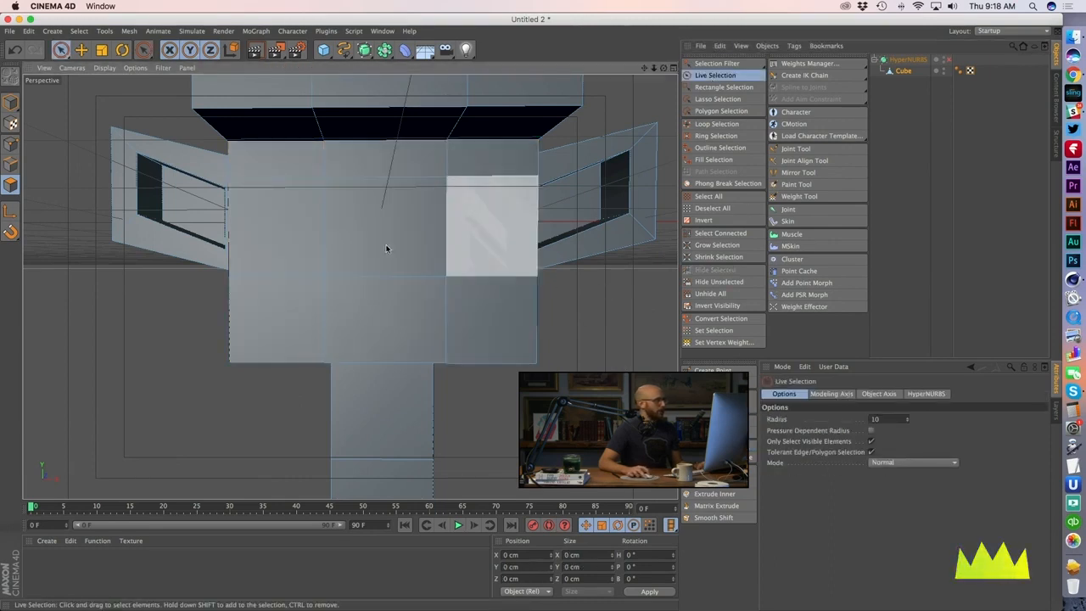
pyautogui.click(385, 246)
pyautogui.keyDown('alt'); pyautogui.moveTo(336, 301); pyautogui.dragTo(259, 312); pyautogui.keyUp('alt')
pyautogui.press('d')
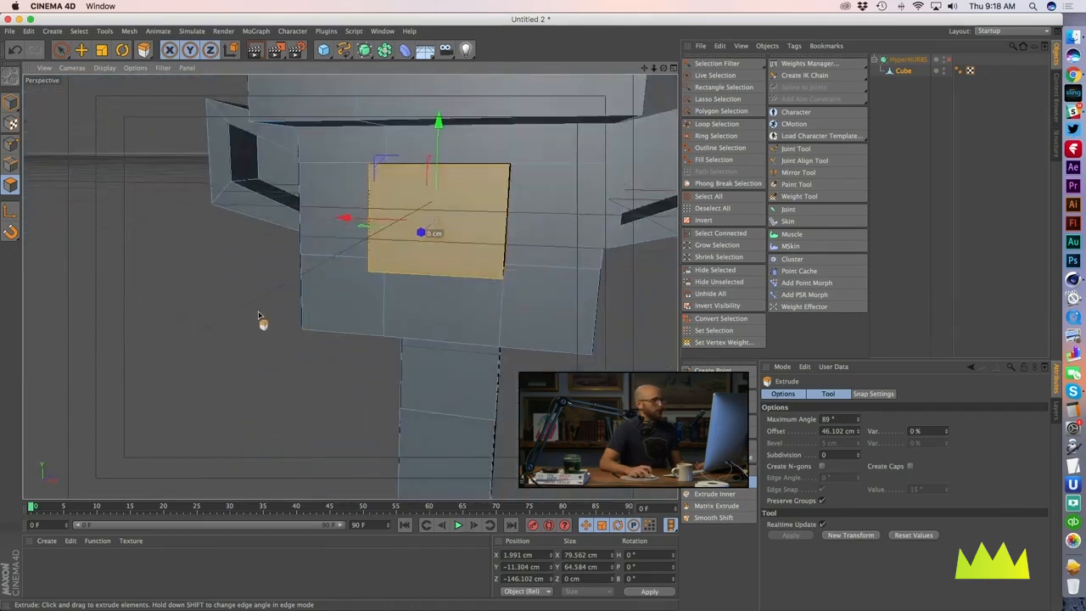
pyautogui.click(948, 60)
pyautogui.keyDown('alt'); pyautogui.moveTo(390, 355); pyautogui.dragTo(357, 337); pyautogui.keyUp('alt')
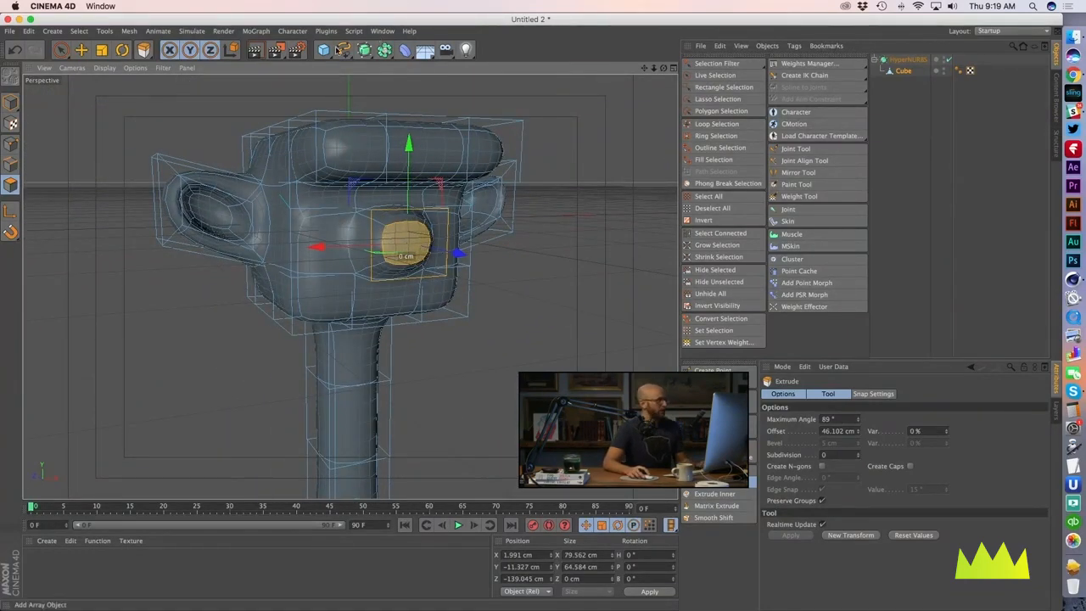
# Step: Render the current view to preview the smoothed head and nose
pyautogui.click(255, 51)
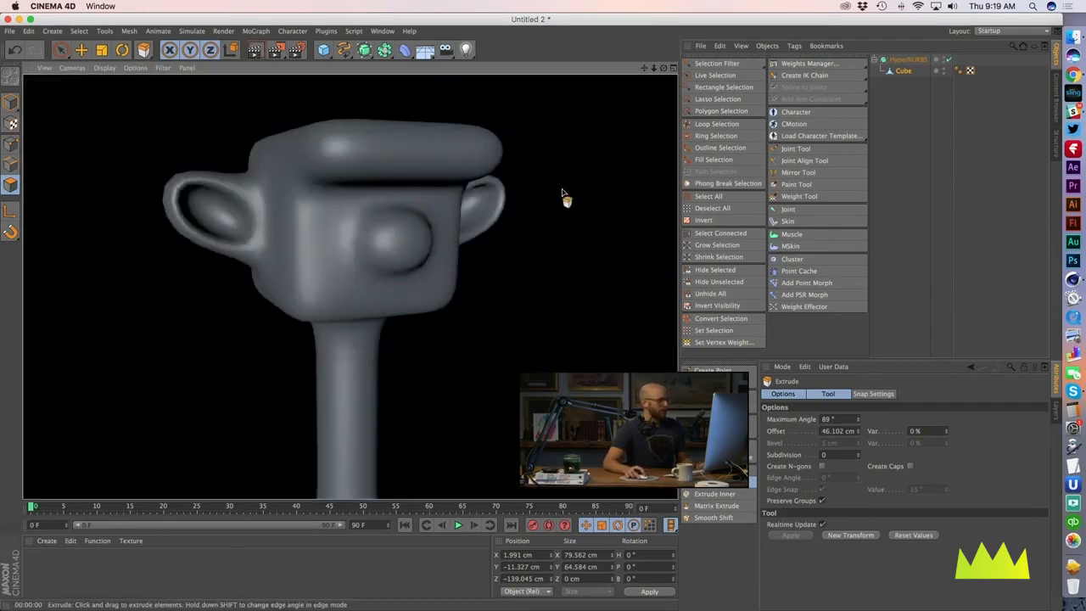
pyautogui.click(897, 103)
pyautogui.keyDown('alt'); pyautogui.moveTo(368, 258); pyautogui.dragTo(309, 238); pyautogui.keyUp('alt')
# Step: Move the nose's front polygon forward to a Z position of about -160 cm
pyautogui.click(901, 71)
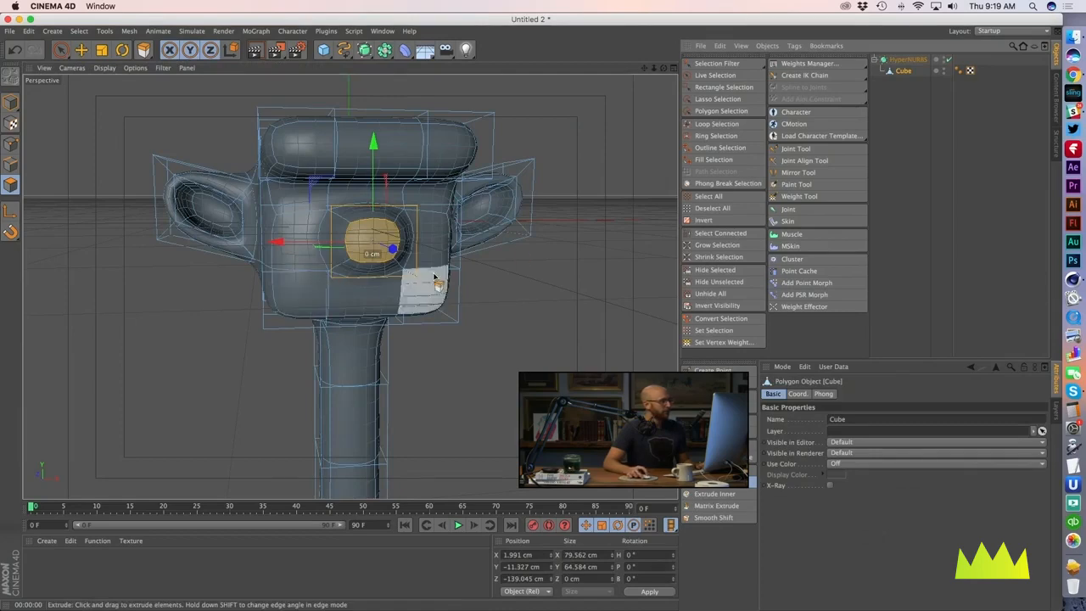
pyautogui.keyDown('alt'); pyautogui.moveTo(376, 291); pyautogui.dragTo(208, 324); pyautogui.keyUp('alt')
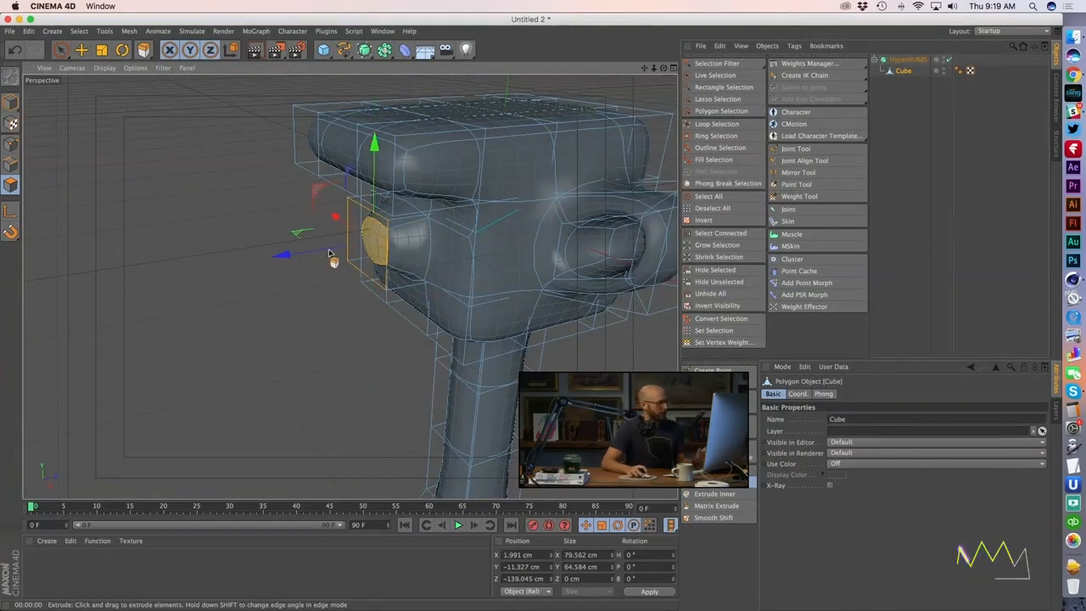
pyautogui.moveTo(285, 256); pyautogui.dragTo(391, 232)
pyautogui.moveTo(463, 265); pyautogui.dragTo(109, 274)
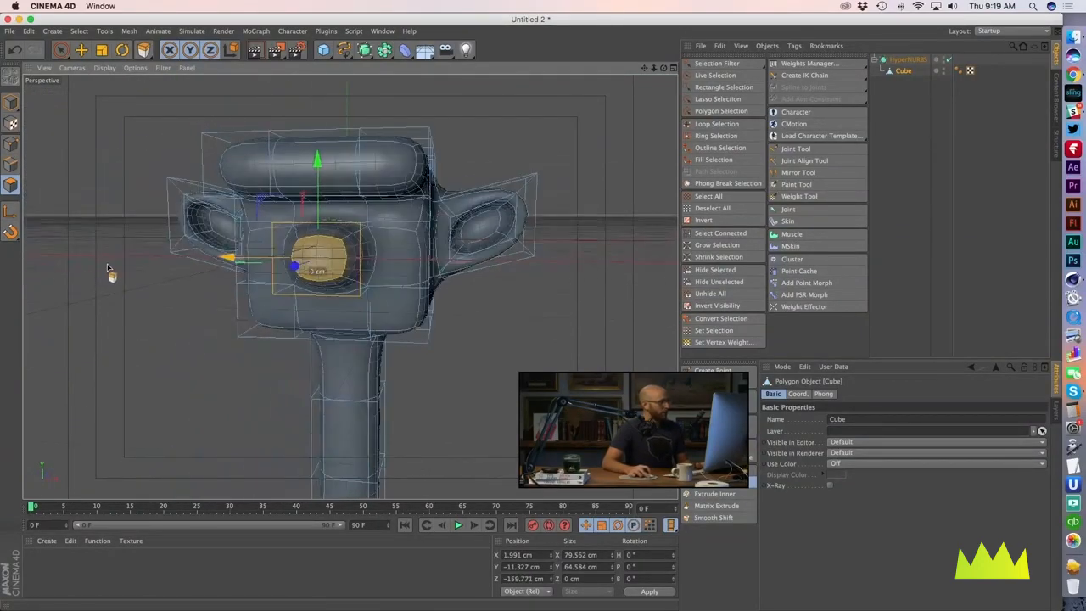
# Step: Turn off HyperNURBS and cut the nose's front polygon vertically down the middle with the Knife
pyautogui.click(949, 60)
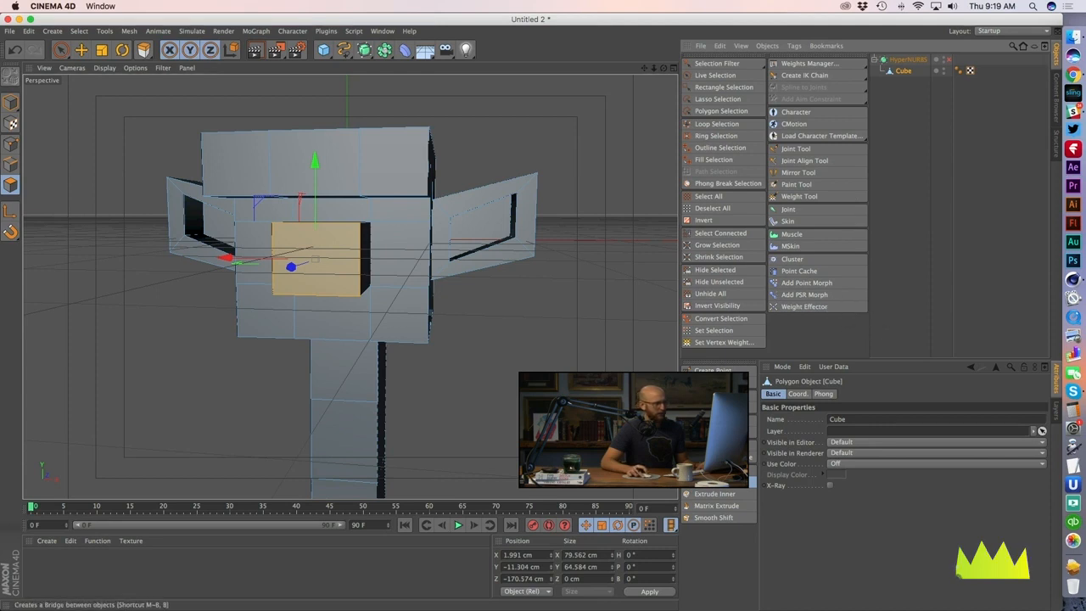
pyautogui.click(715, 407)
pyautogui.keyDown('alt'); pyautogui.moveTo(218, 285); pyautogui.dragTo(407, 303); pyautogui.keyUp('alt')
pyautogui.scroll(4, 298, 247)
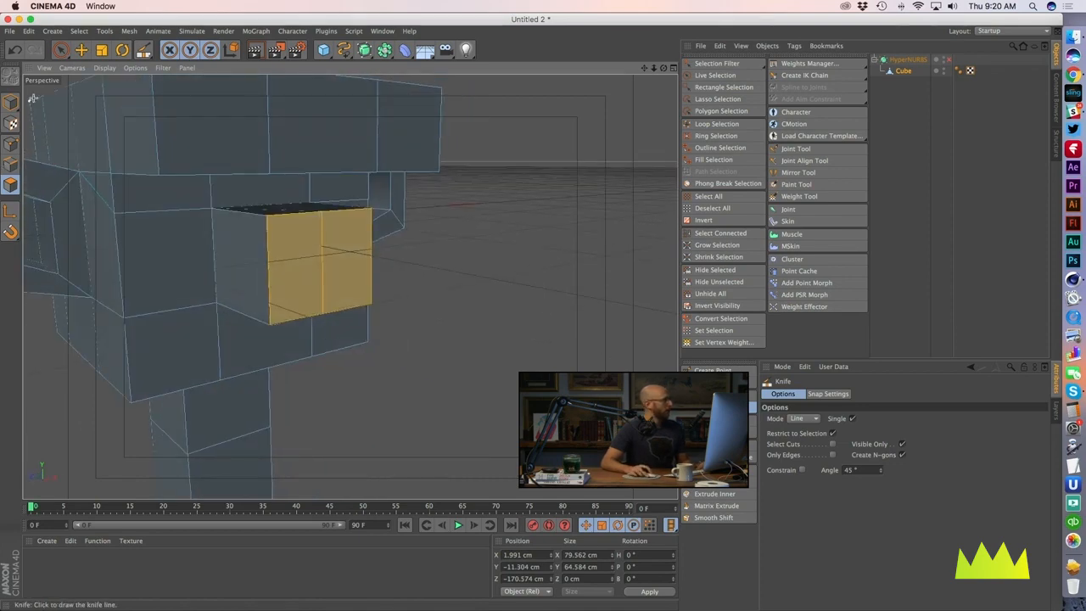
# Step: Inset the two halves of the nose's front separately with Extrude Inner, by about 11.6 cm and 11.1 cm
pyautogui.click(60, 50)
pyautogui.click(373, 285)
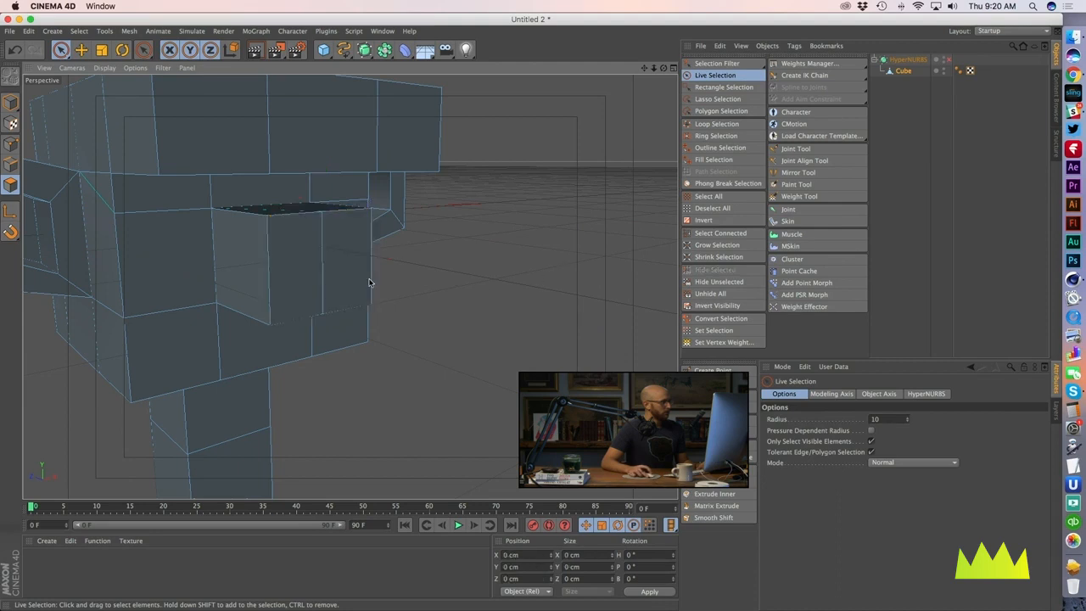
pyautogui.click(299, 279)
pyautogui.keyDown('alt'); pyautogui.moveTo(300, 279); pyautogui.dragTo(219, 242); pyautogui.keyUp('alt')
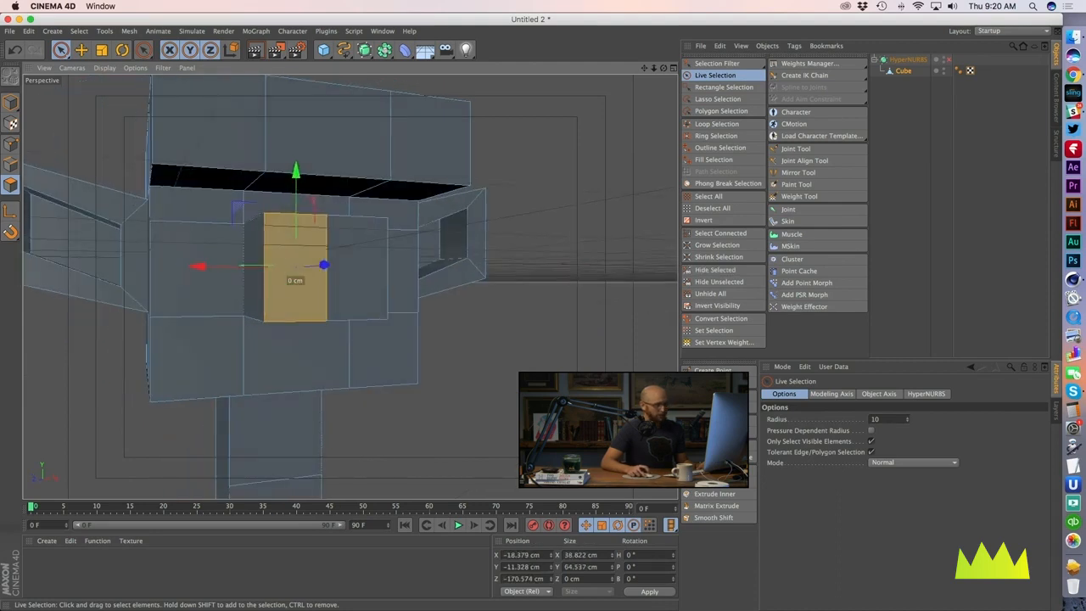
pyautogui.click(713, 493)
pyautogui.moveTo(546, 356); pyautogui.dragTo(573, 408)
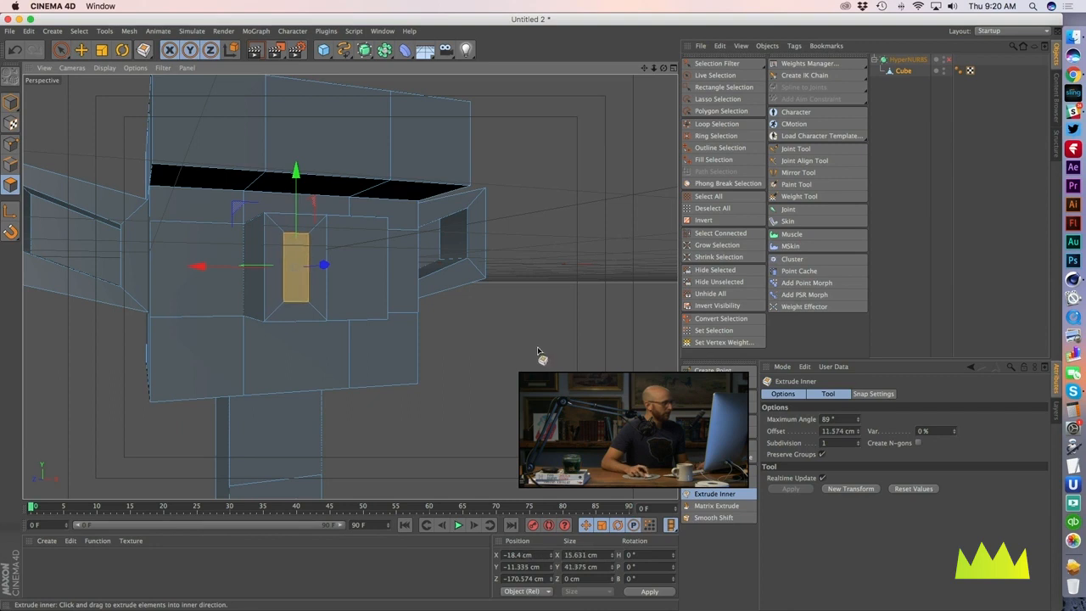
pyautogui.keyDown('alt'); pyautogui.moveTo(316, 343); pyautogui.dragTo(270, 371); pyautogui.keyUp('alt')
pyautogui.moveTo(364, 294); pyautogui.dragTo(397, 298)
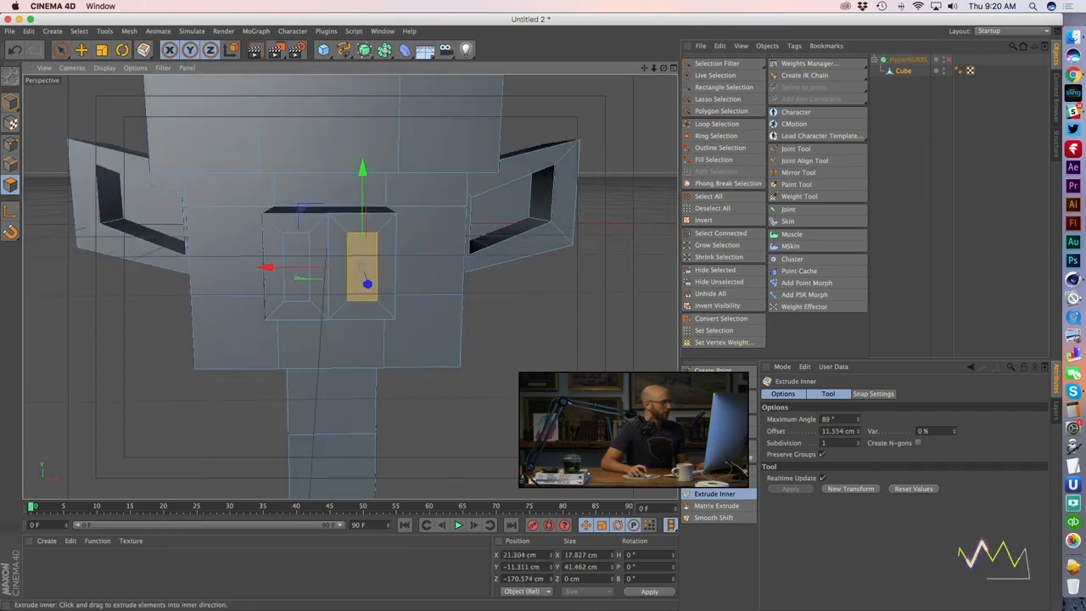
pyautogui.keyDown('alt'); pyautogui.moveTo(412, 335); pyautogui.dragTo(504, 315); pyautogui.keyUp('alt')
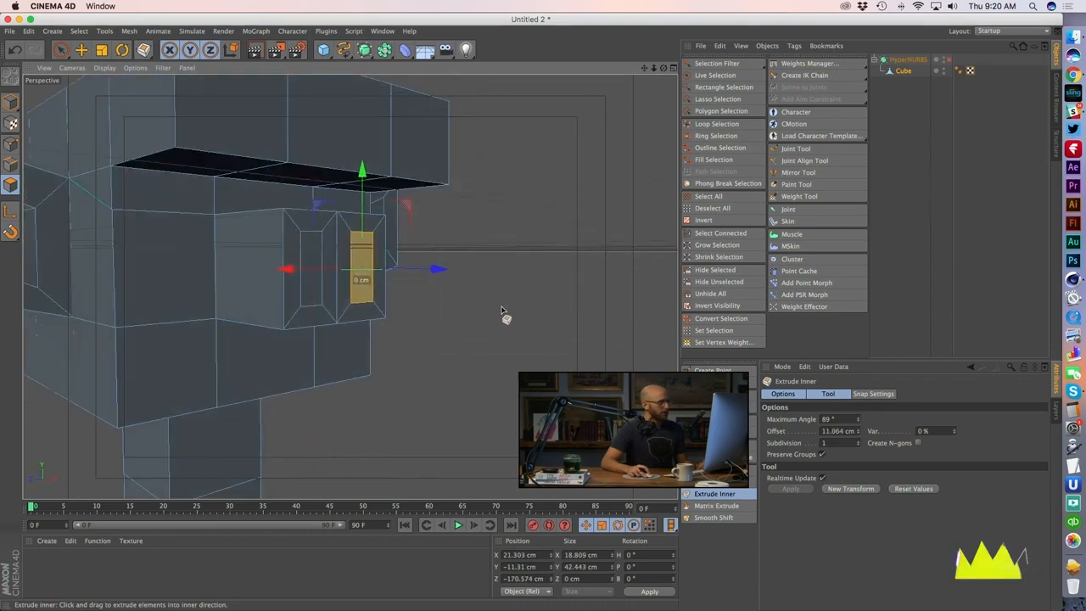
# Step: Select both inset polygons and extrude them about 19.2 cm into the nose as nostrils
pyautogui.click(715, 75)
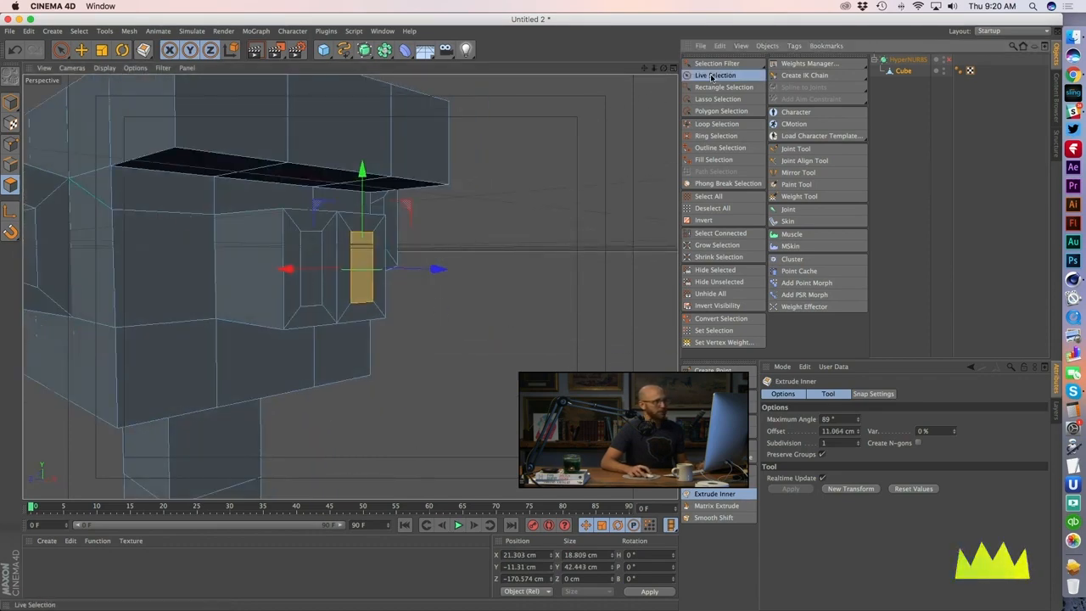
pyautogui.keyDown('shift'); pyautogui.click(309, 259); pyautogui.keyUp('shift')
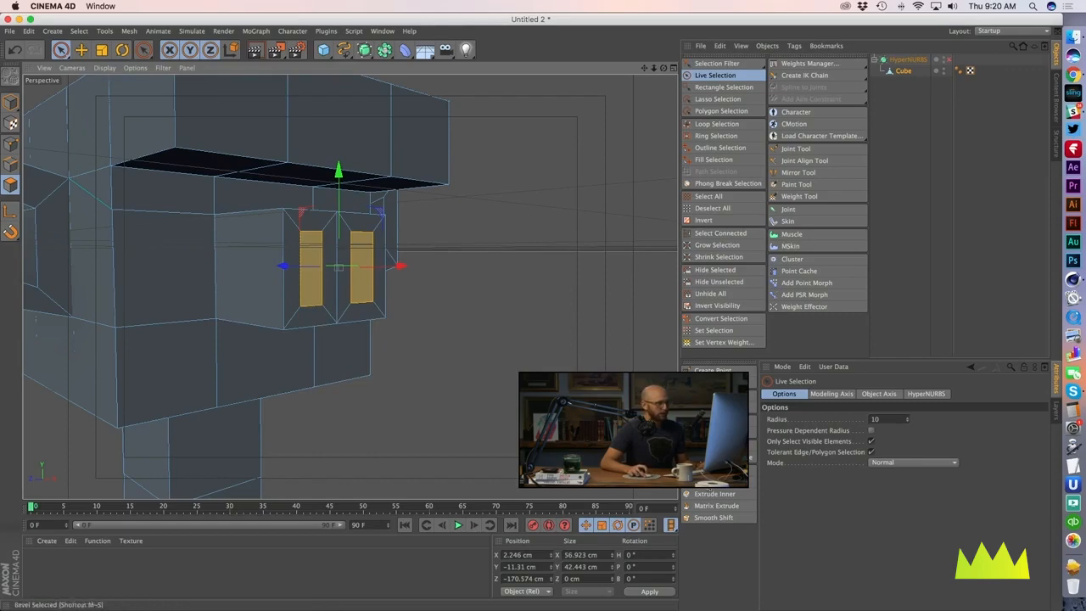
pyautogui.click(713, 482)
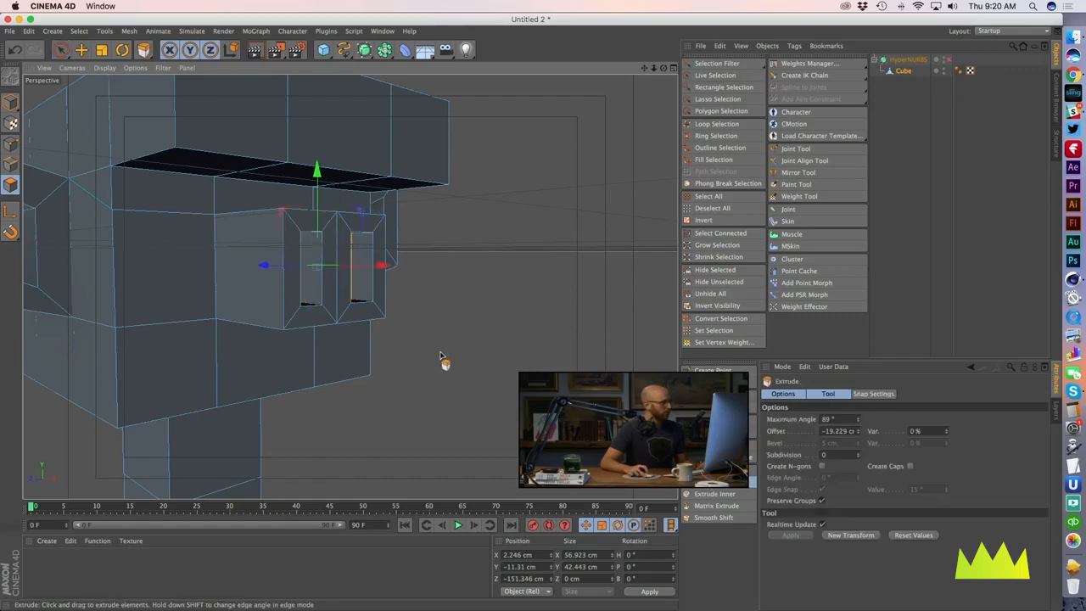
pyautogui.keyDown('alt'); pyautogui.moveTo(441, 355); pyautogui.dragTo(238, 408); pyautogui.keyUp('alt')
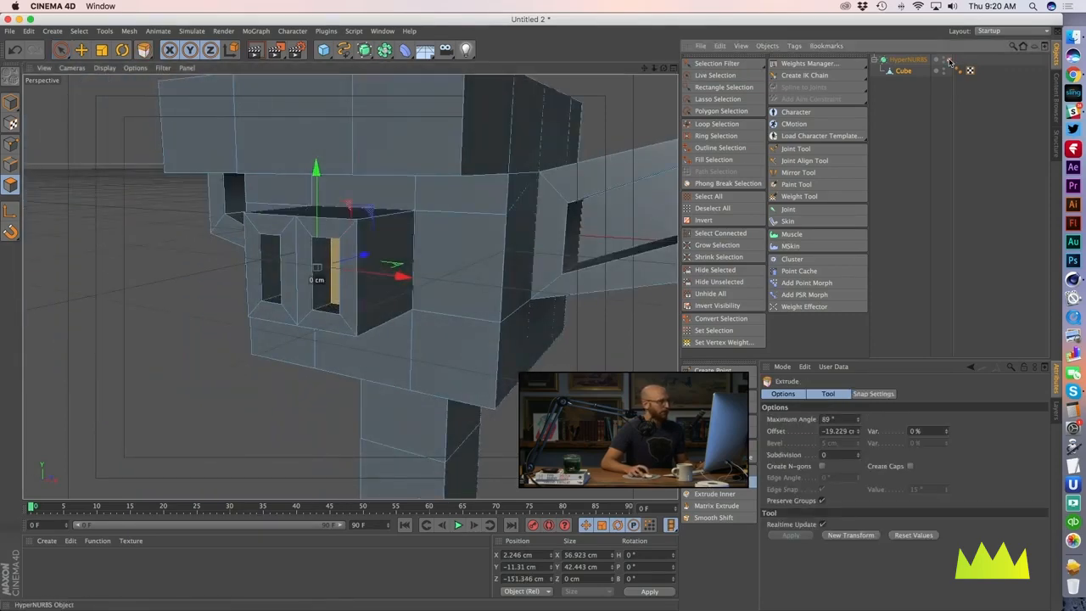
# Step: Turn on HyperNURBS and examine the smoothed nostrils and the whole character
pyautogui.click(947, 59)
pyautogui.keyDown('alt'); pyautogui.moveTo(461, 359); pyautogui.dragTo(429, 308); pyautogui.keyUp('alt')
pyautogui.keyDown('alt'); pyautogui.moveTo(336, 371); pyautogui.dragTo(572, 291); pyautogui.keyUp('alt')
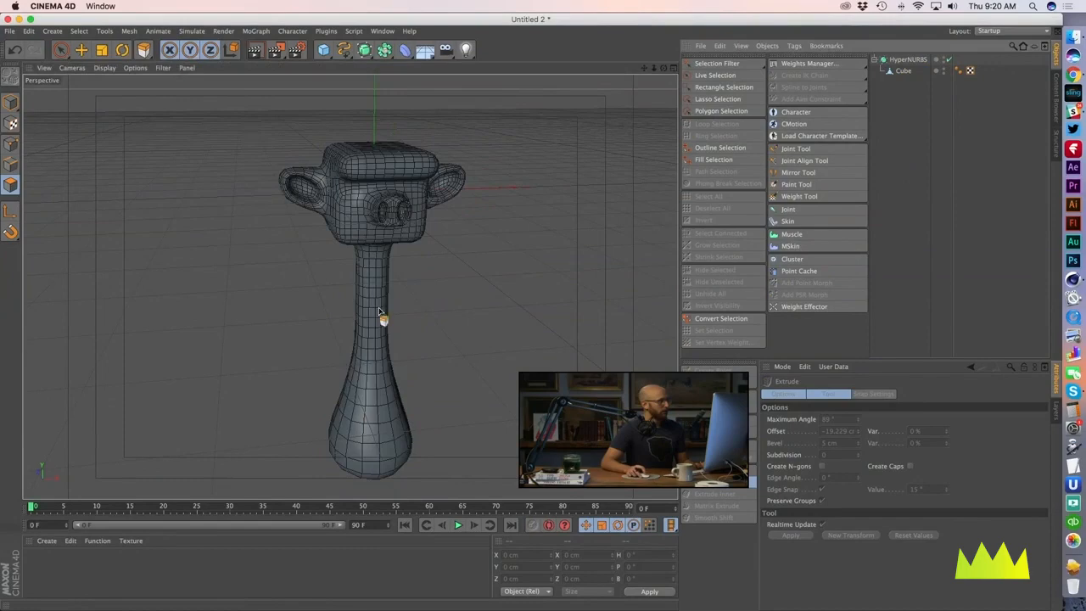
pyautogui.keyDown('alt'); pyautogui.moveTo(379, 312); pyautogui.dragTo(308, 313); pyautogui.keyUp('alt')
pyautogui.keyDown('alt'); pyautogui.moveTo(331, 220); pyautogui.dragTo(420, 235, button='right'); pyautogui.keyUp('alt')
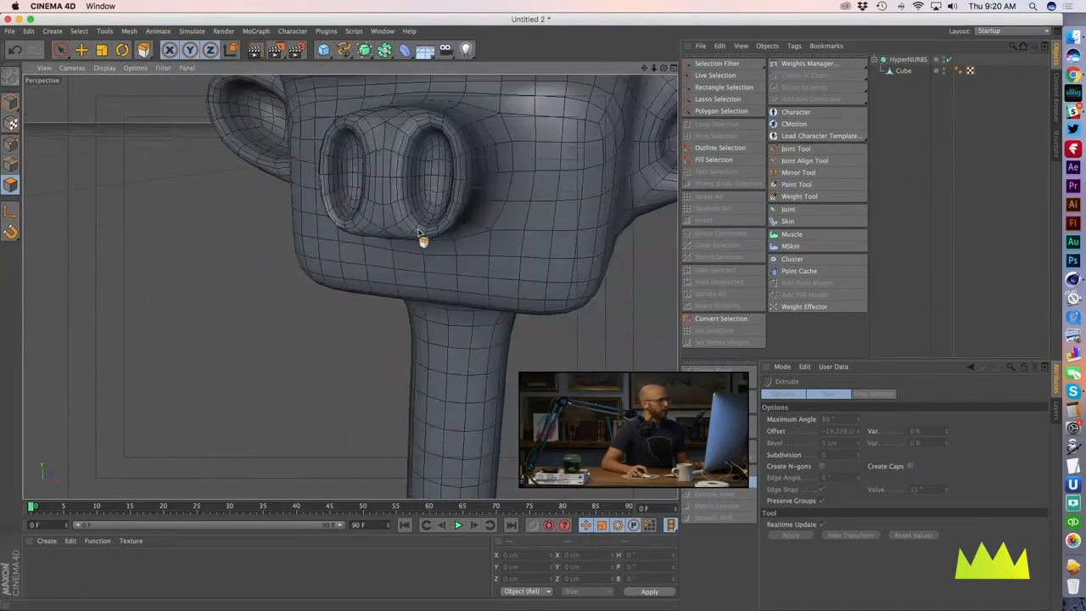
pyautogui.keyDown('alt'); pyautogui.moveTo(419, 235); pyautogui.dragTo(374, 341); pyautogui.keyUp('alt')
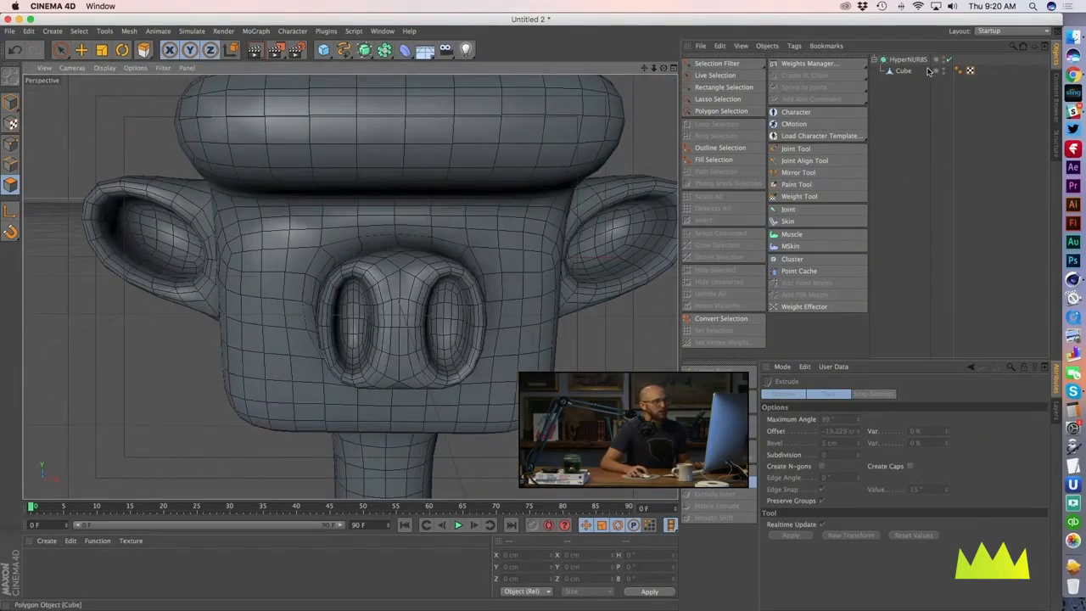
# Step: Turn off HyperNURBS, select the upper front and back points of both nostrils, and move them down to shorten the openings
pyautogui.click(949, 60)
pyautogui.click(904, 72)
pyautogui.moveTo(454, 316); pyautogui.dragTo(461, 317)
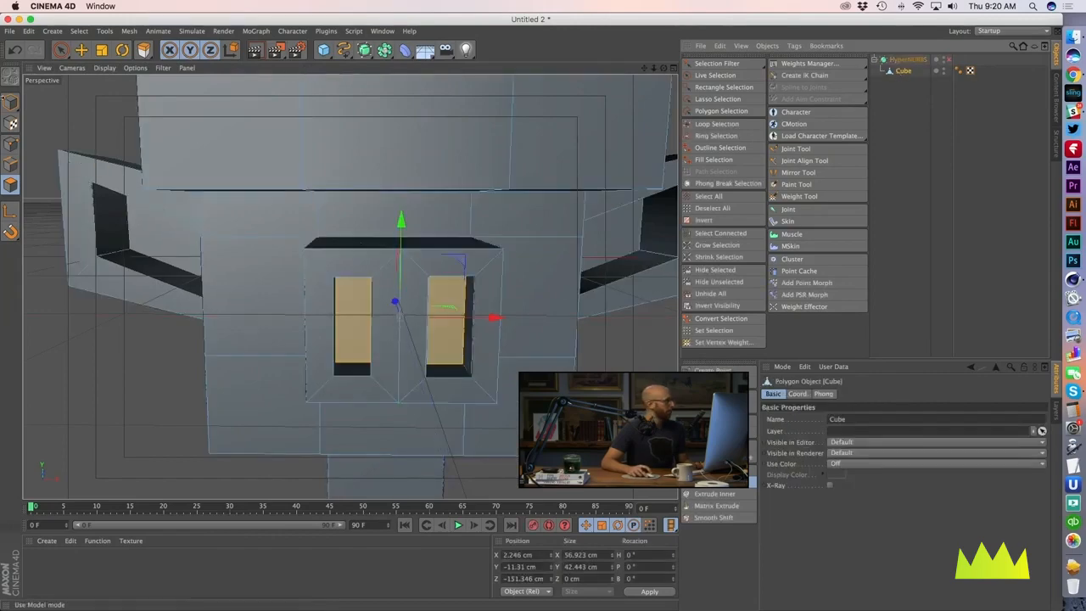
pyautogui.click(11, 145)
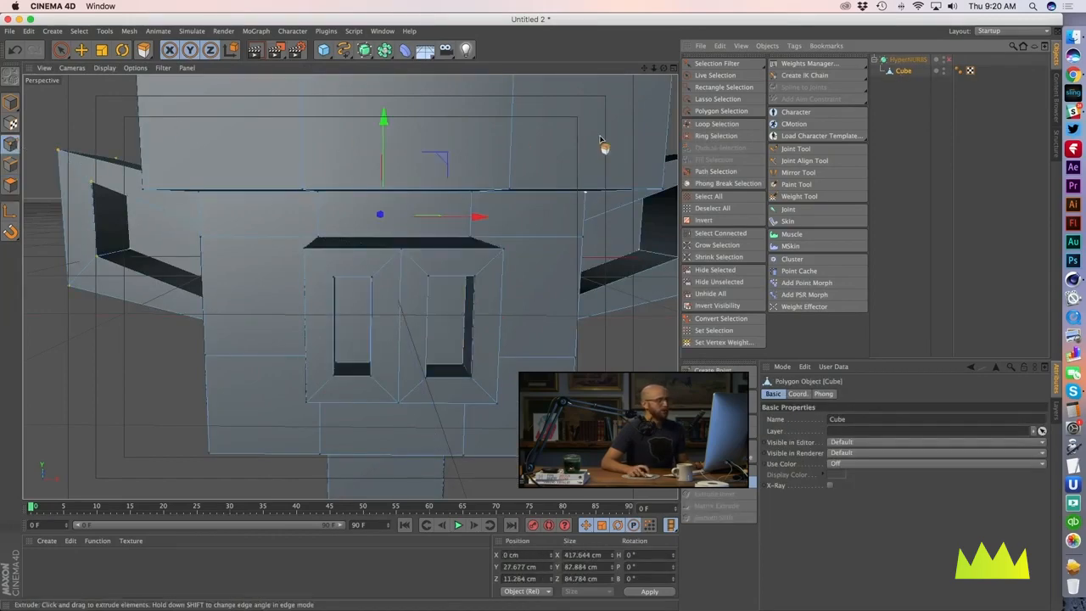
pyautogui.click(696, 78)
pyautogui.keyDown('alt'); pyautogui.moveTo(369, 278); pyautogui.dragTo(402, 235); pyautogui.keyUp('alt')
pyautogui.click(324, 226)
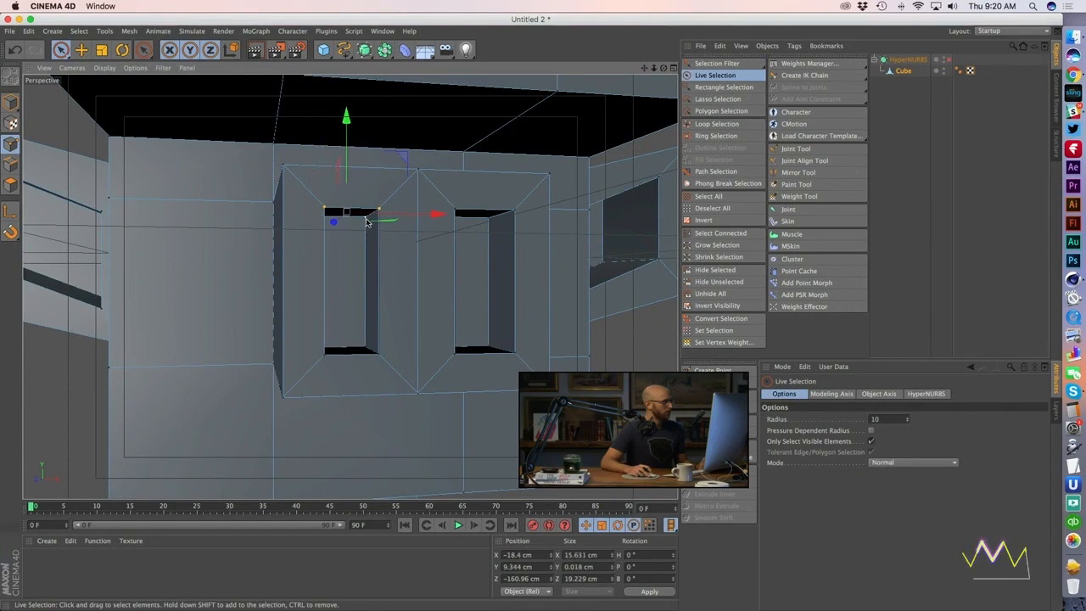
pyautogui.keyDown('alt'); pyautogui.moveTo(414, 269); pyautogui.dragTo(488, 223); pyautogui.keyUp('alt')
pyautogui.keyDown('alt'); pyautogui.moveTo(453, 287); pyautogui.dragTo(439, 211); pyautogui.keyUp('alt')
pyautogui.moveTo(394, 108); pyautogui.dragTo(391, 202)
pyautogui.keyDown('alt'); pyautogui.moveTo(396, 241); pyautogui.dragTo(280, 203); pyautogui.keyUp('alt')
# Step: Turn on HyperNURBS and adjust the upper nostril points to a Y position of about -12 cm
pyautogui.click(949, 60)
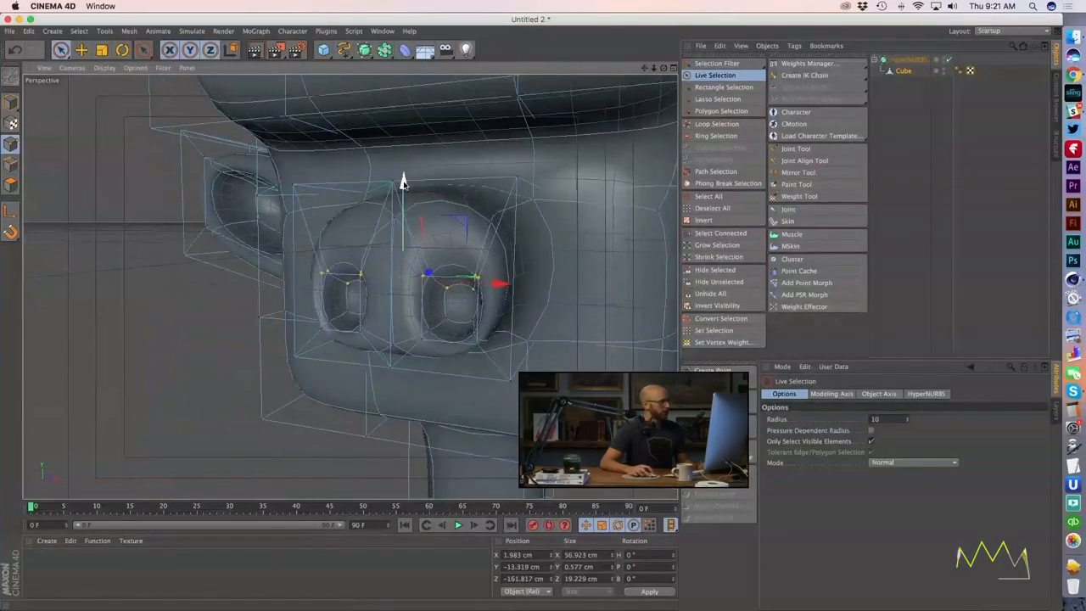
pyautogui.moveTo(402, 176); pyautogui.dragTo(534, 274)
pyautogui.scroll(-4, 415, 189)
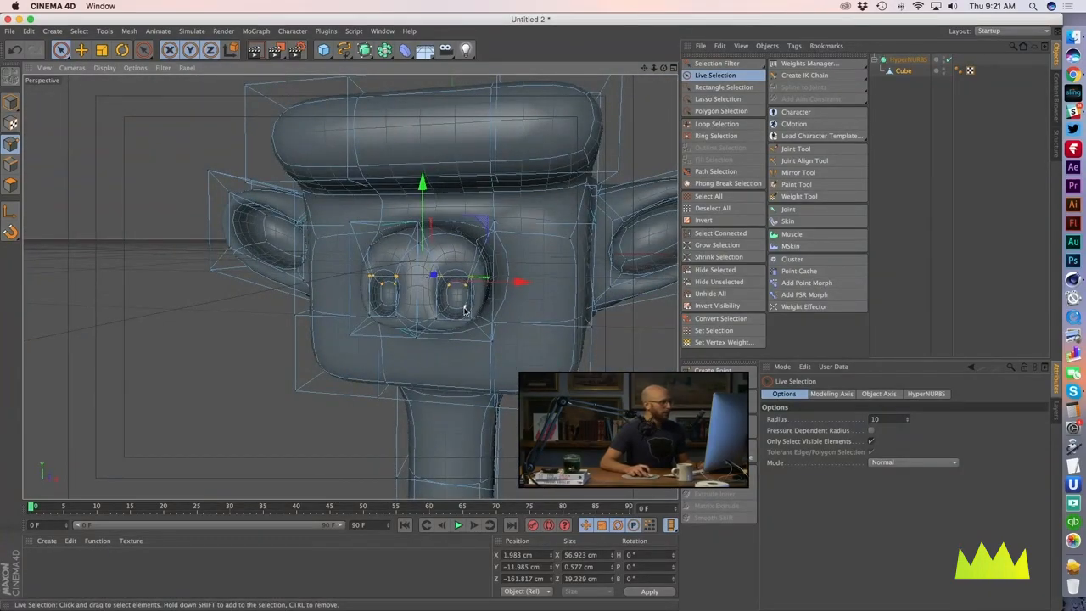
pyautogui.scroll(5, 449, 307)
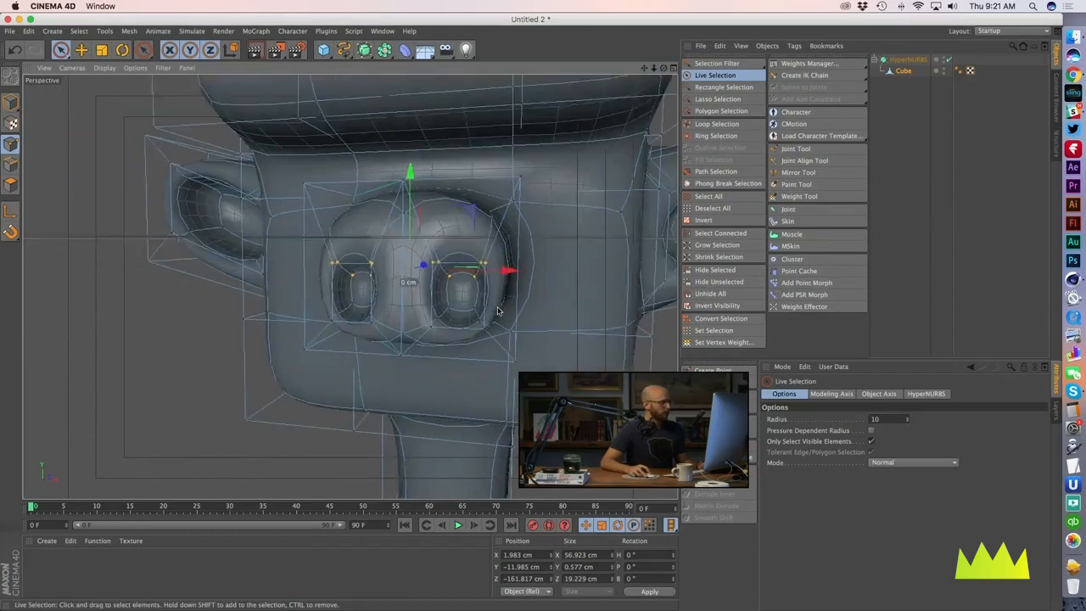
pyautogui.keyDown('alt'); pyautogui.moveTo(458, 316); pyautogui.dragTo(487, 344); pyautogui.keyUp('alt')
# Step: Turn off HyperNURBS, select the lower front and back points of both nostrils, and raise them about 4.3 cm
pyautogui.click(949, 59)
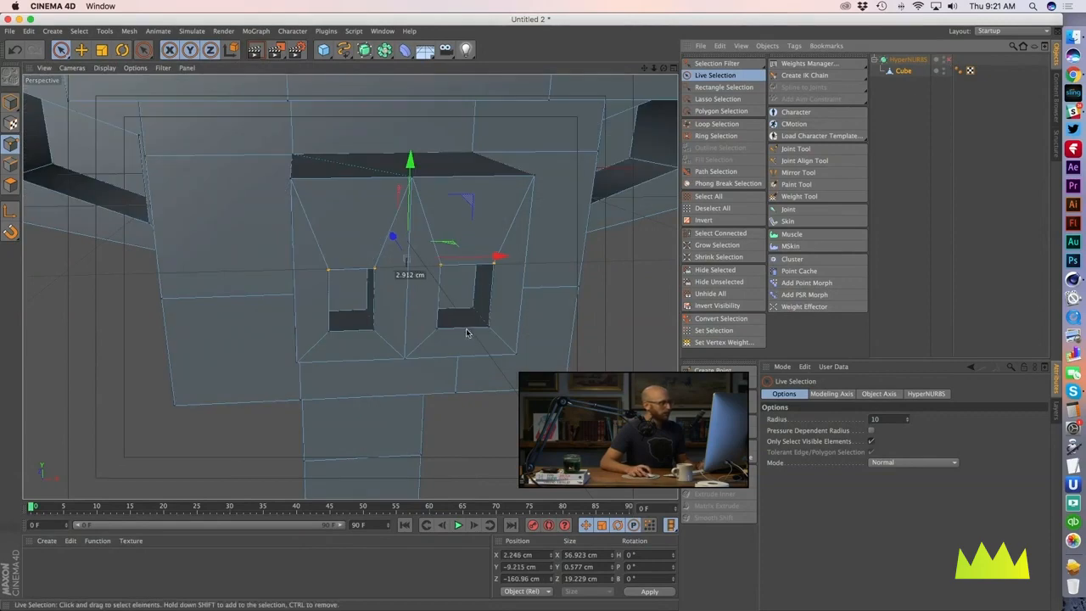
pyautogui.click(473, 308)
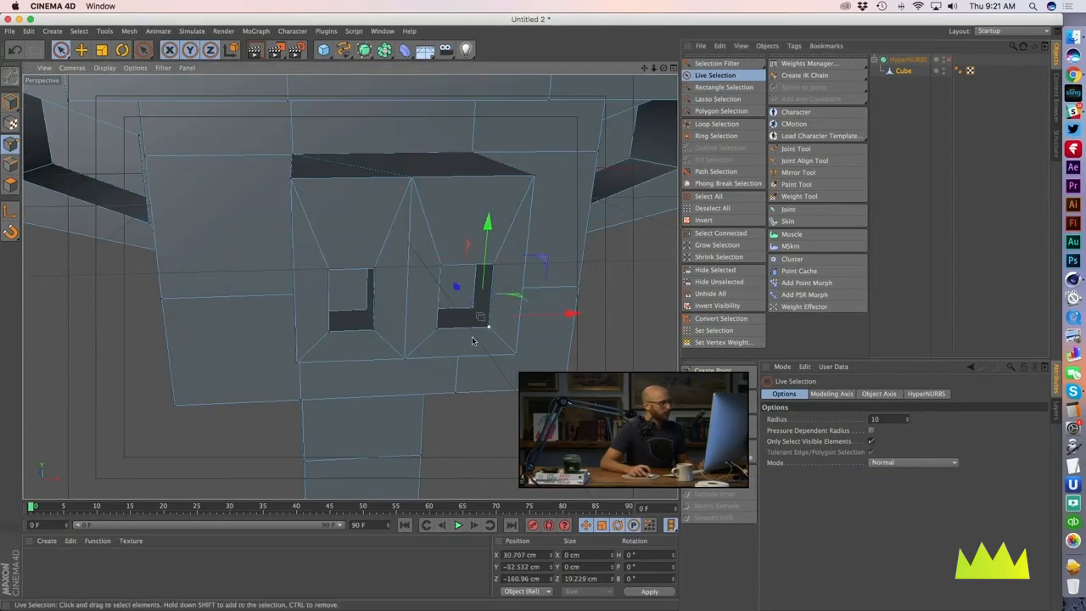
pyautogui.keyDown('alt'); pyautogui.moveTo(453, 338); pyautogui.dragTo(407, 359); pyautogui.keyUp('alt')
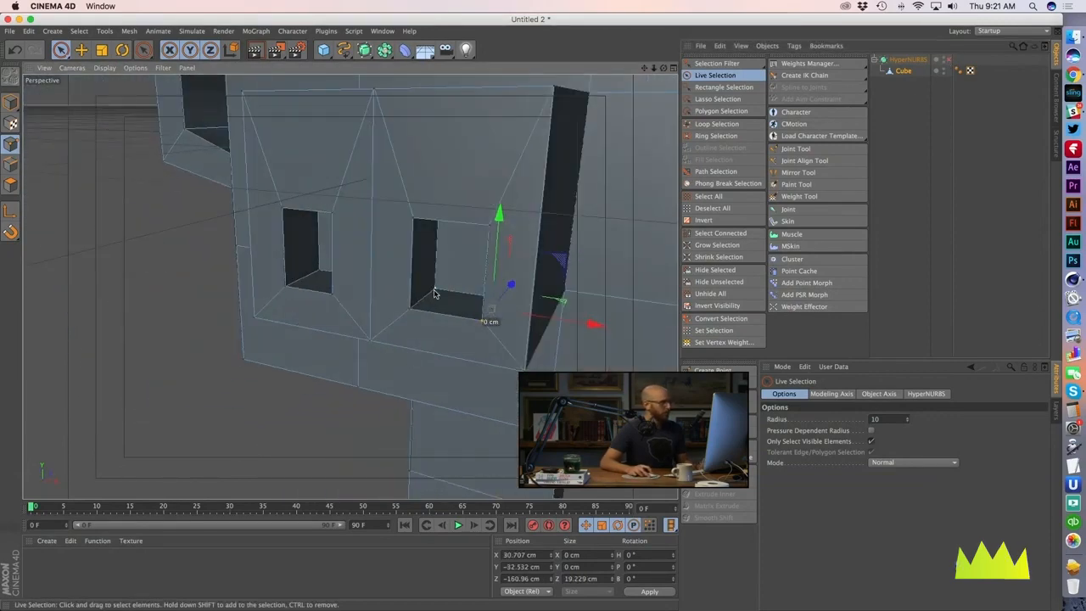
pyautogui.keyDown('shift'); pyautogui.click(411, 307); pyautogui.keyUp('shift')
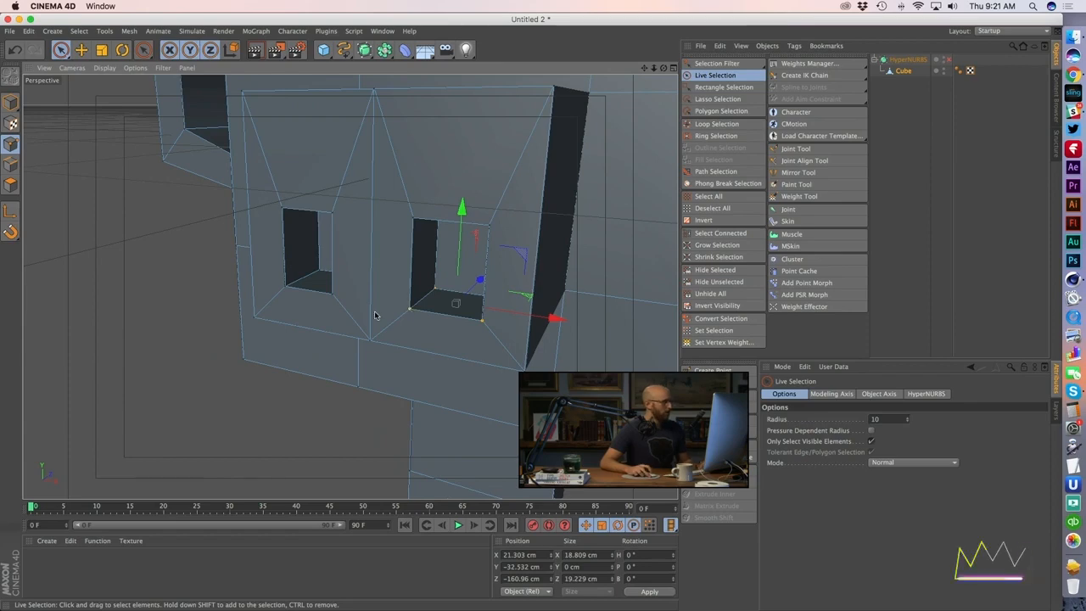
pyautogui.keyDown('alt'); pyautogui.moveTo(376, 316); pyautogui.dragTo(337, 307); pyautogui.keyUp('alt')
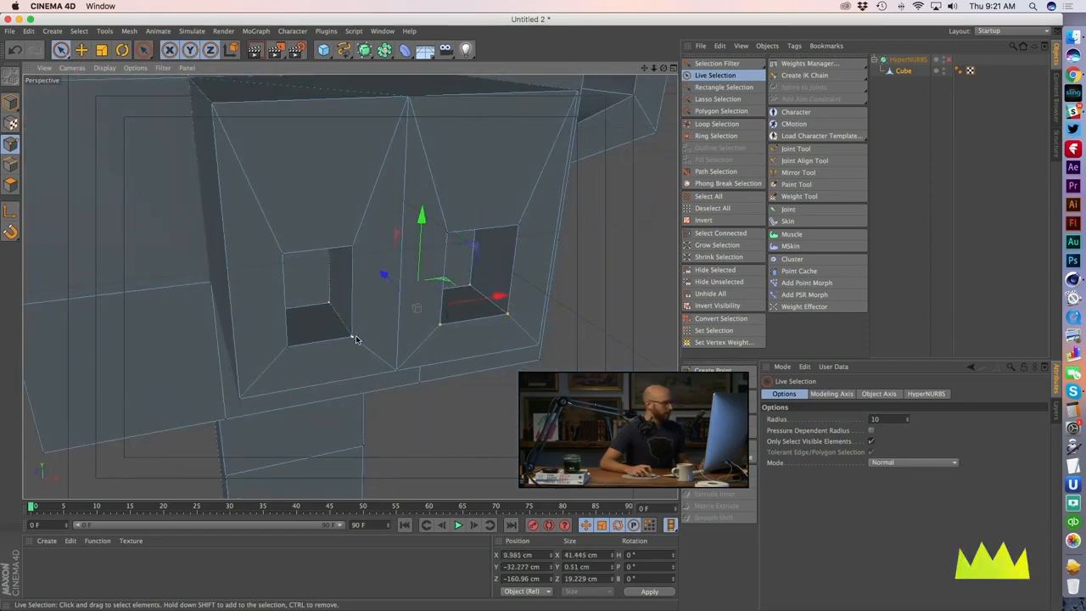
pyautogui.keyDown('alt'); pyautogui.moveTo(381, 373); pyautogui.dragTo(310, 291); pyautogui.keyUp('alt')
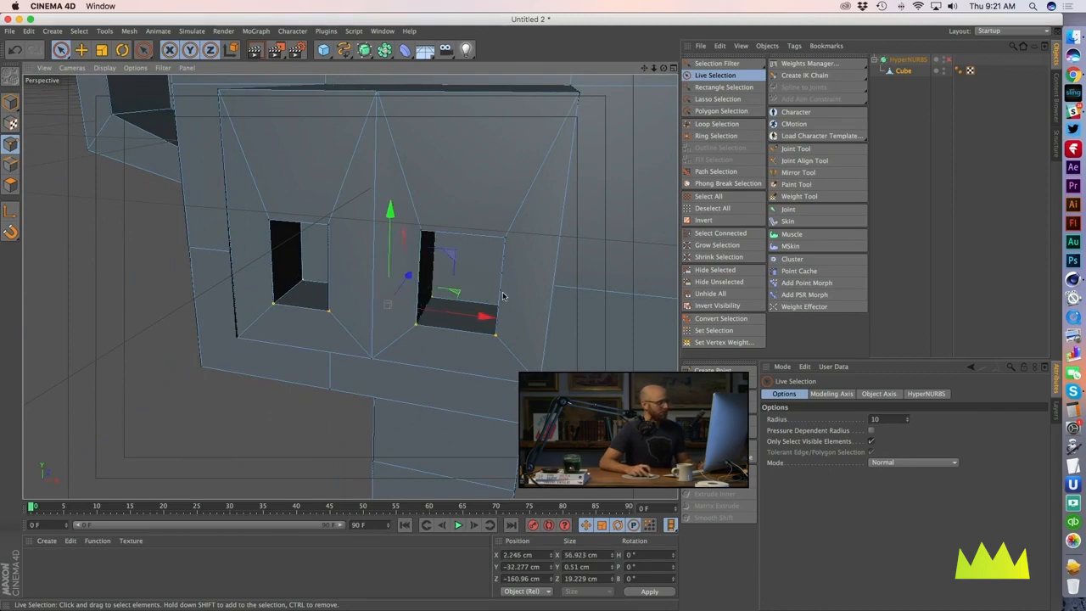
pyautogui.keyDown('alt'); pyautogui.moveTo(502, 296); pyautogui.dragTo(455, 303); pyautogui.keyUp('alt')
# Step: Turn on HyperNURBS and raise the lower nostril points to a Y position of about -23.5 cm
pyautogui.click(948, 59)
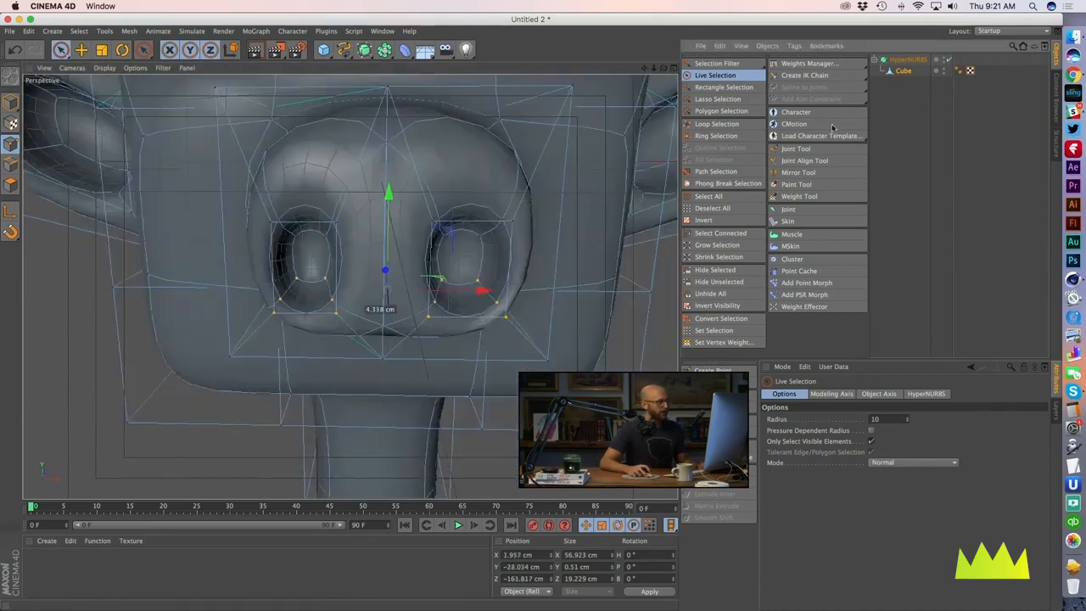
pyautogui.scroll(-2, 413, 183)
pyautogui.moveTo(387, 191)
pyautogui.mouseDown()
pyautogui.moveTo(391, 161)
pyautogui.moveTo(390, 170)
pyautogui.mouseUp()
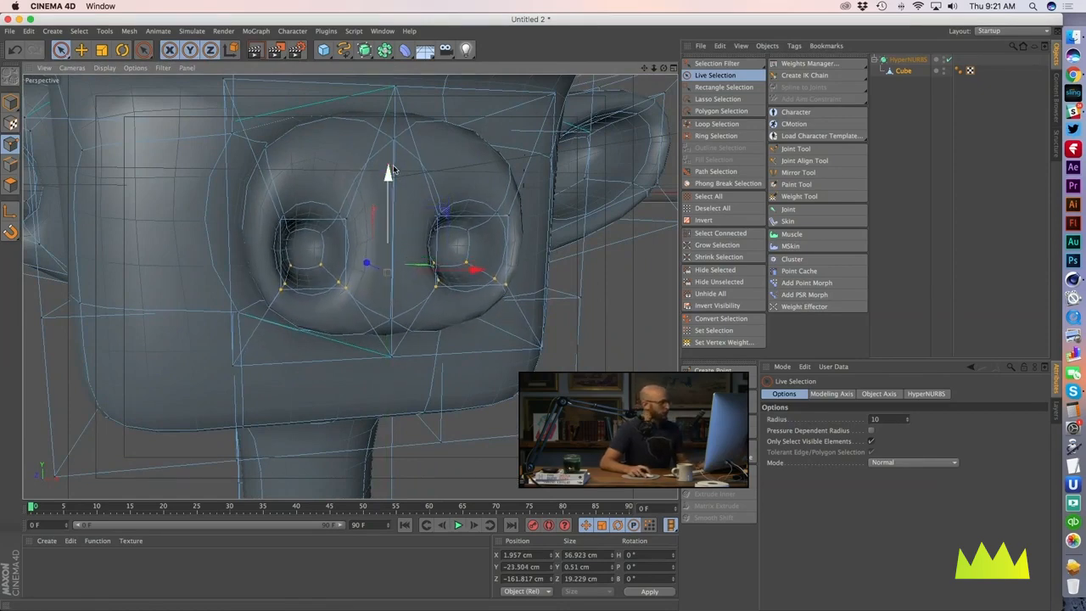
pyautogui.moveTo(389, 177); pyautogui.dragTo(307, 314)
# Step: Deselect the cube and check the proportions of the whole smoothed character from the front
pyautogui.scroll(-3, 330, 285)
pyautogui.click(895, 89)
pyautogui.scroll(-5, 385, 279)
pyautogui.scroll(-5, 389, 303)
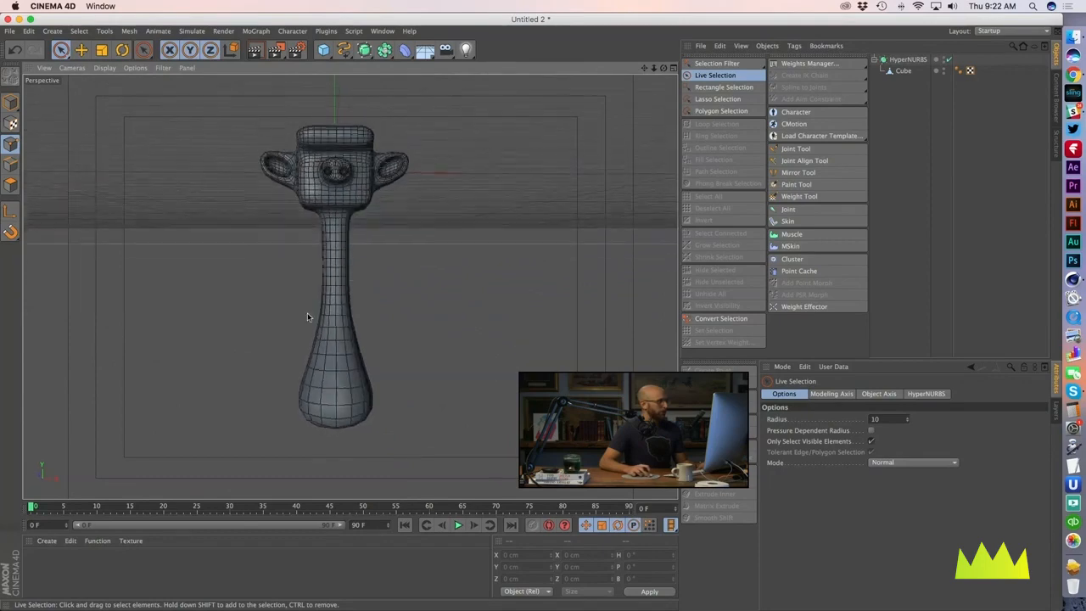
pyautogui.keyDown('alt'); pyautogui.moveTo(328, 292); pyautogui.dragTo(348, 310, button='middle'); pyautogui.keyUp('alt')
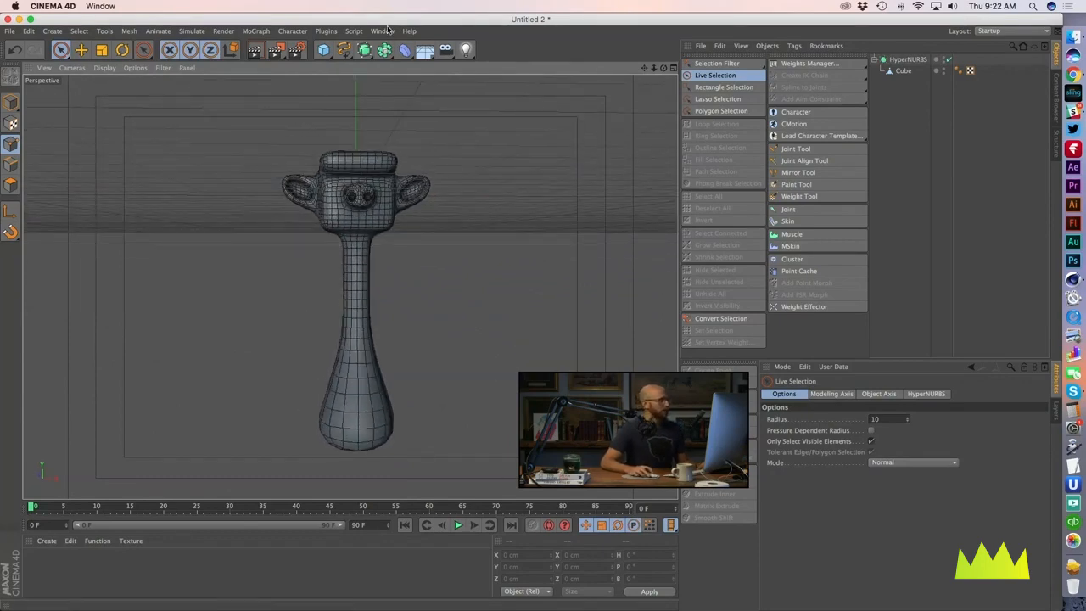
# Step: Switch to the PracticeRig_02.c4d document, leave its camera view, and examine the rigged character's arms and hand
pyautogui.click(382, 30)
pyautogui.click(436, 284)
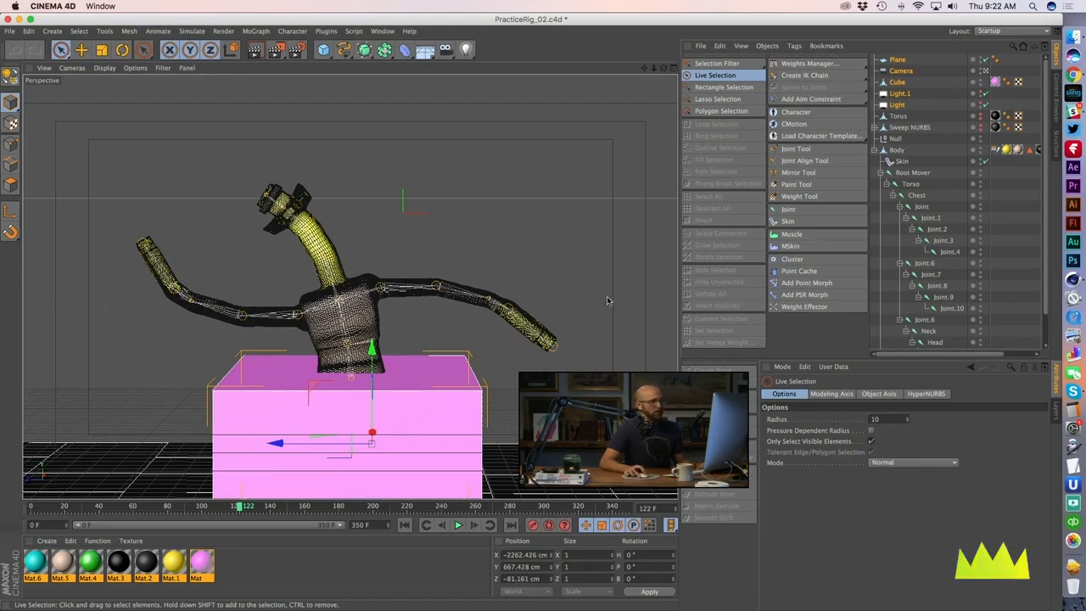
pyautogui.click(987, 71)
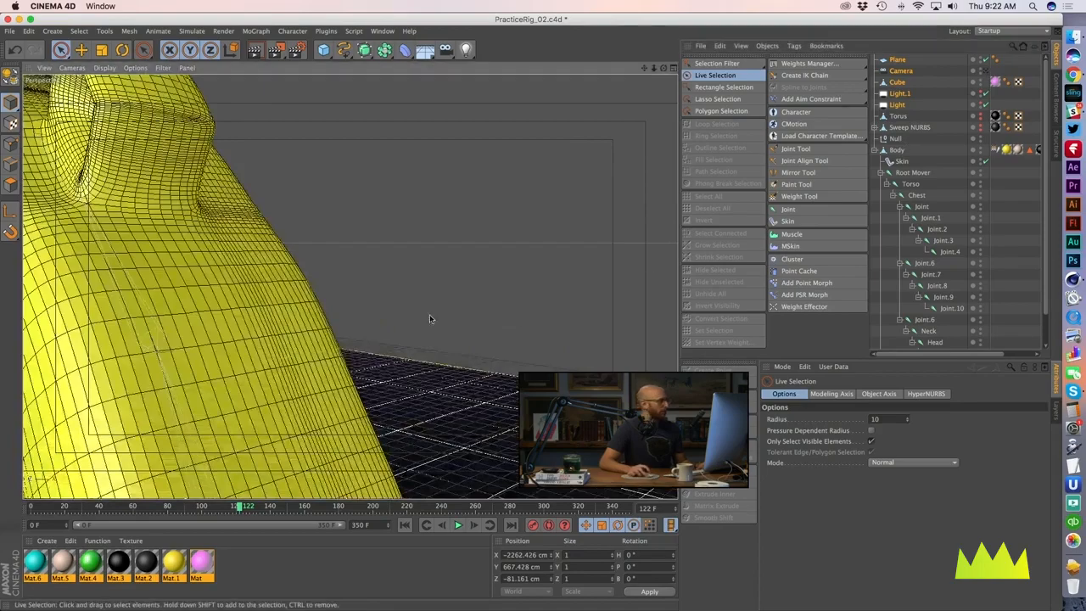
pyautogui.keyDown('alt'); pyautogui.moveTo(432, 319); pyautogui.dragTo(257, 351, button='right'); pyautogui.keyUp('alt')
pyautogui.keyDown('alt'); pyautogui.moveTo(257, 351); pyautogui.dragTo(343, 219, button='middle'); pyautogui.keyUp('alt')
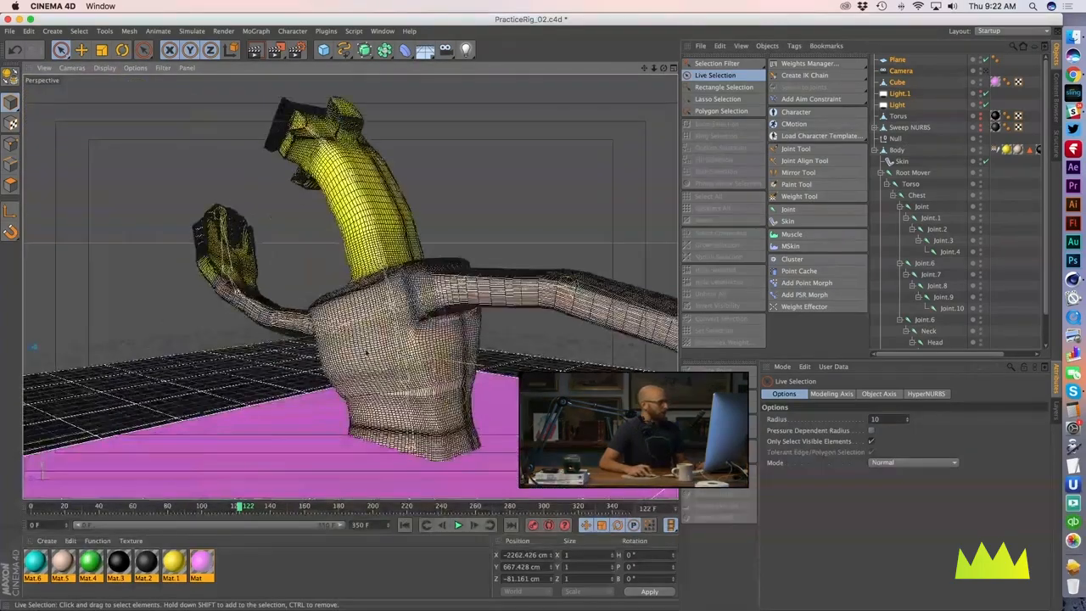
pyautogui.keyDown('alt'); pyautogui.moveTo(344, 219); pyautogui.dragTo(312, 409); pyautogui.keyUp('alt')
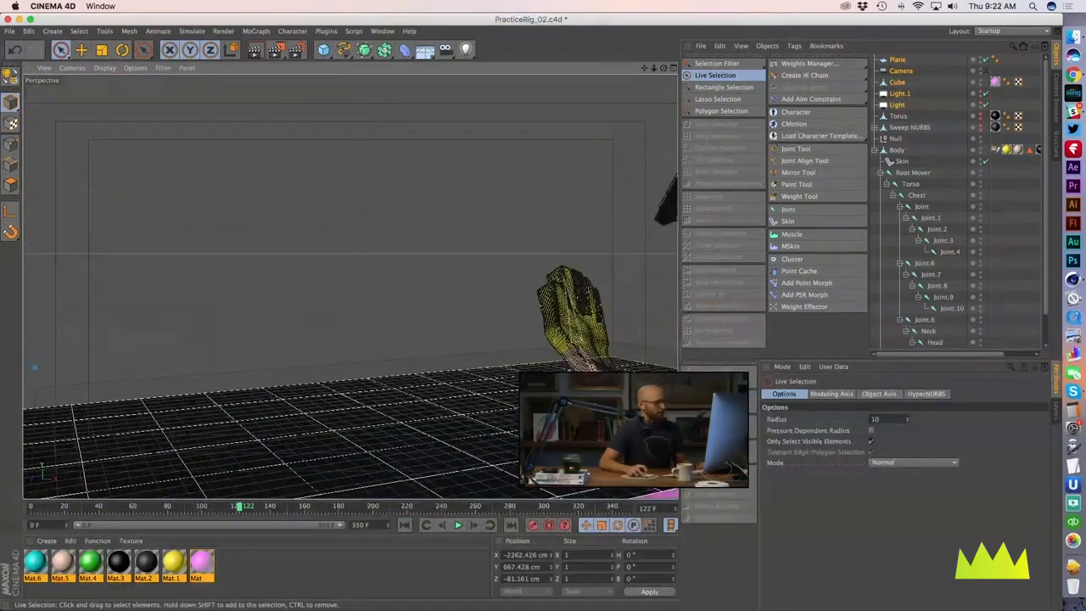
pyautogui.keyDown('alt'); pyautogui.moveTo(349, 286); pyautogui.dragTo(197, 291); pyautogui.keyUp('alt')
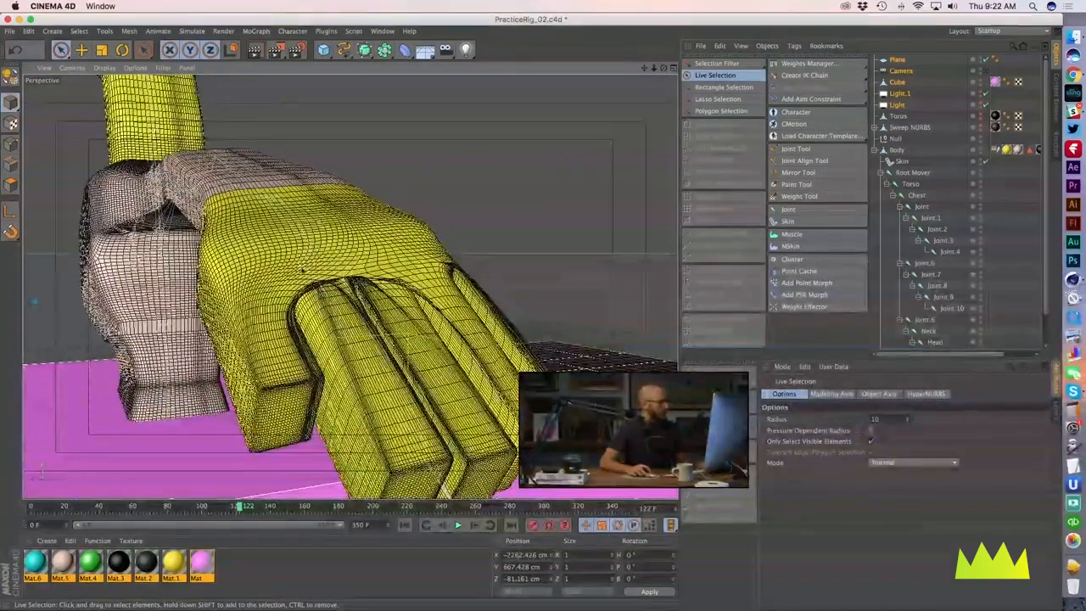
# Step: Examine the rigged character's torso, hand and raised arms from several angles
pyautogui.keyDown('alt'); pyautogui.moveTo(407, 365); pyautogui.dragTo(306, 399, button='right'); pyautogui.keyUp('alt')
pyautogui.keyDown('alt'); pyautogui.moveTo(307, 398); pyautogui.dragTo(251, 277, button='middle'); pyautogui.keyUp('alt')
pyautogui.keyDown('alt'); pyautogui.moveTo(290, 226); pyautogui.dragTo(596, 362); pyautogui.keyUp('alt')
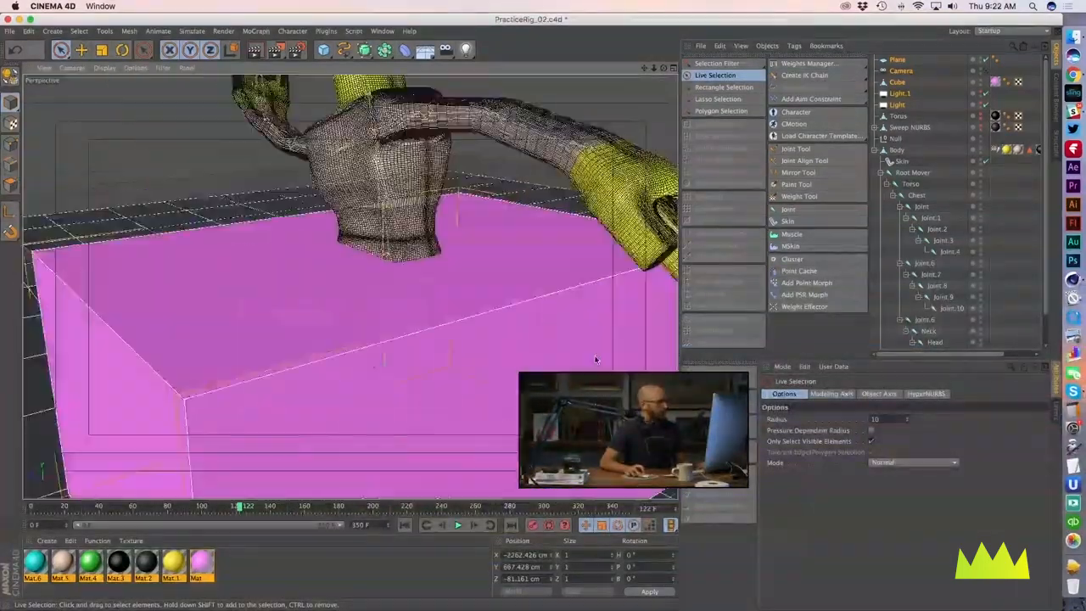
pyautogui.keyDown('alt'); pyautogui.moveTo(597, 362); pyautogui.dragTo(733, 422, button='middle'); pyautogui.keyUp('alt')
pyautogui.keyDown('alt'); pyautogui.moveTo(488, 236); pyautogui.dragTo(452, 402, button='middle'); pyautogui.keyUp('alt')
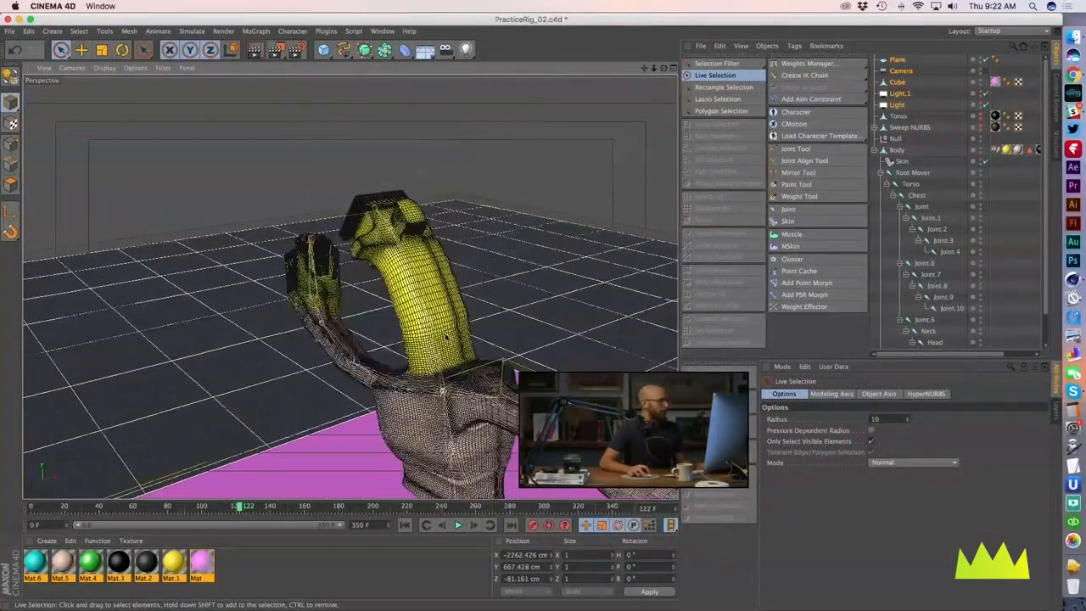
pyautogui.moveTo(360, 255)
pyautogui.keyDown('alt'); pyautogui.mouseDown(button='middle')
pyautogui.moveTo(419, 291)
pyautogui.moveTo(365, 265)
pyautogui.mouseUp(button='middle'); pyautogui.keyUp('alt')
pyautogui.keyDown('alt'); pyautogui.moveTo(447, 398); pyautogui.dragTo(393, 233, button='middle'); pyautogui.keyUp('alt')
# Step: Return to the Untitled 2 document and raise the whole HyperNURBS object about 718 cm along Y
pyautogui.click(387, 33)
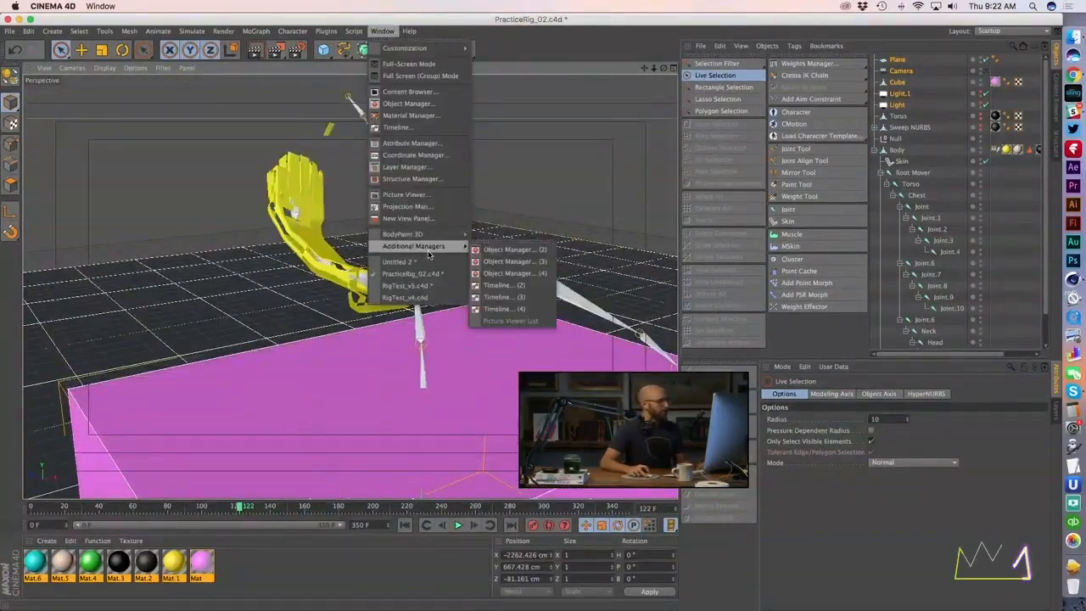
pyautogui.click(401, 261)
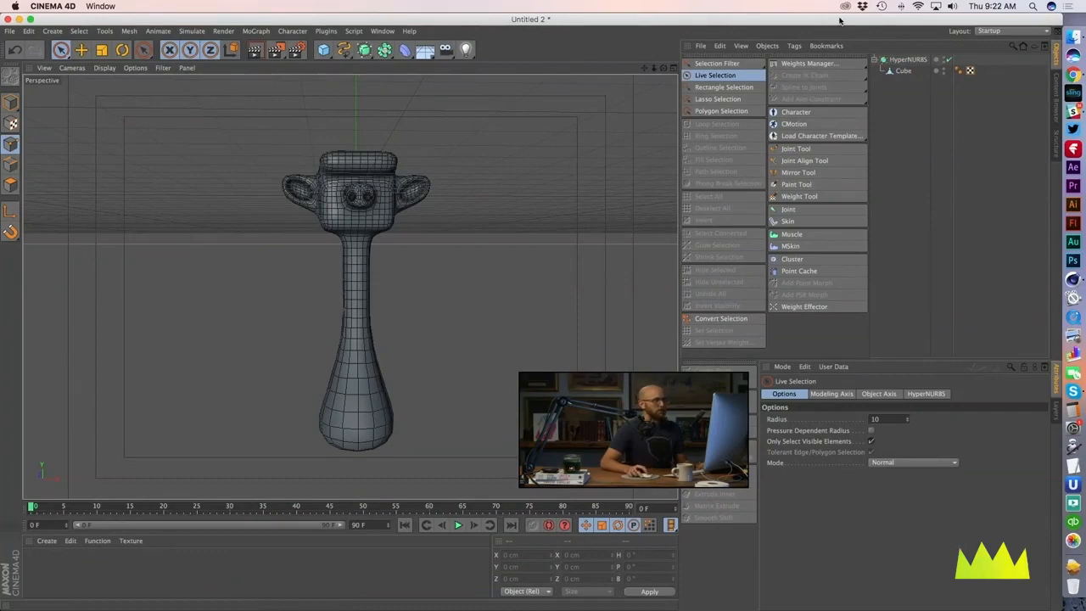
pyautogui.click(906, 63)
pyautogui.keyDown('alt'); pyautogui.moveTo(365, 200); pyautogui.dragTo(357, 221, button='right'); pyautogui.keyUp('alt')
pyautogui.keyDown('alt'); pyautogui.moveTo(356, 221); pyautogui.dragTo(328, 293); pyautogui.keyUp('alt')
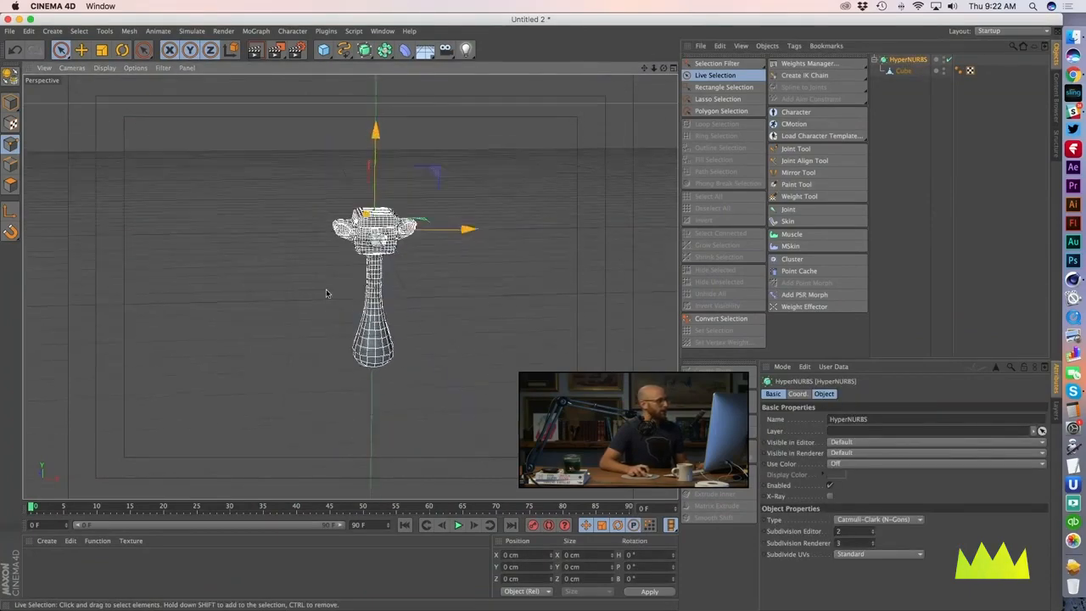
pyautogui.keyDown('alt'); pyautogui.moveTo(328, 294); pyautogui.dragTo(345, 346, button='middle'); pyautogui.keyUp('alt')
pyautogui.moveTo(377, 209); pyautogui.dragTo(379, 79)
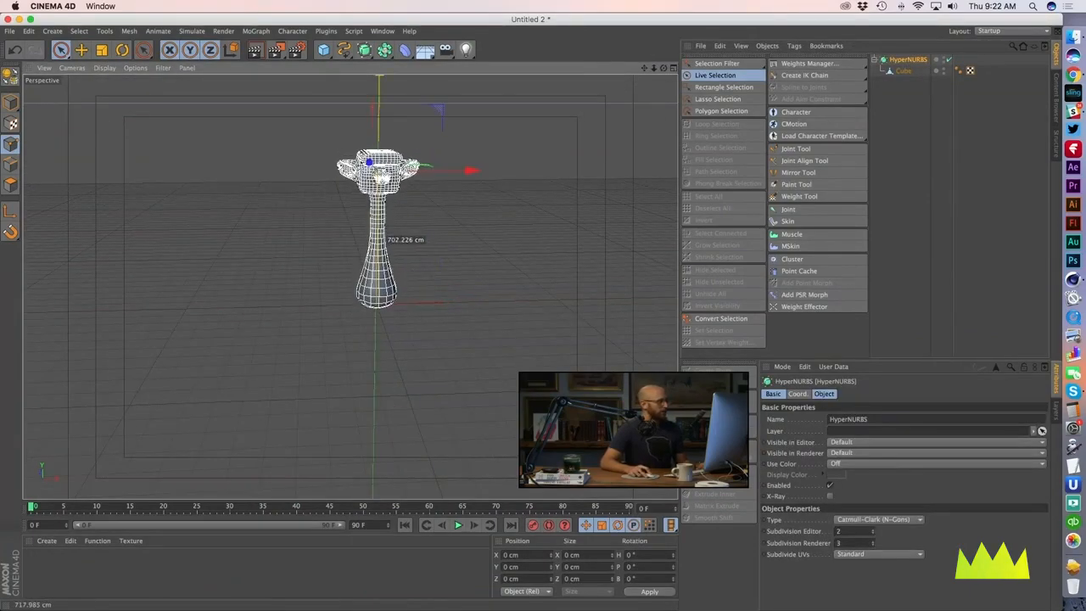
# Step: Check the raised character's position relative to the ground grid and its overall shape from several angles
pyautogui.keyDown('alt'); pyautogui.moveTo(356, 387); pyautogui.dragTo(355, 336); pyautogui.keyUp('alt')
pyautogui.keyDown('alt'); pyautogui.moveTo(354, 336); pyautogui.dragTo(343, 373, button='middle'); pyautogui.keyUp('alt')
pyautogui.keyDown('alt'); pyautogui.moveTo(344, 373); pyautogui.dragTo(362, 365, button='right'); pyautogui.keyUp('alt')
pyautogui.keyDown('alt'); pyautogui.moveTo(363, 365); pyautogui.dragTo(362, 339); pyautogui.keyUp('alt')
pyautogui.keyDown('alt'); pyautogui.moveTo(361, 340); pyautogui.dragTo(348, 360, button='middle'); pyautogui.keyUp('alt')
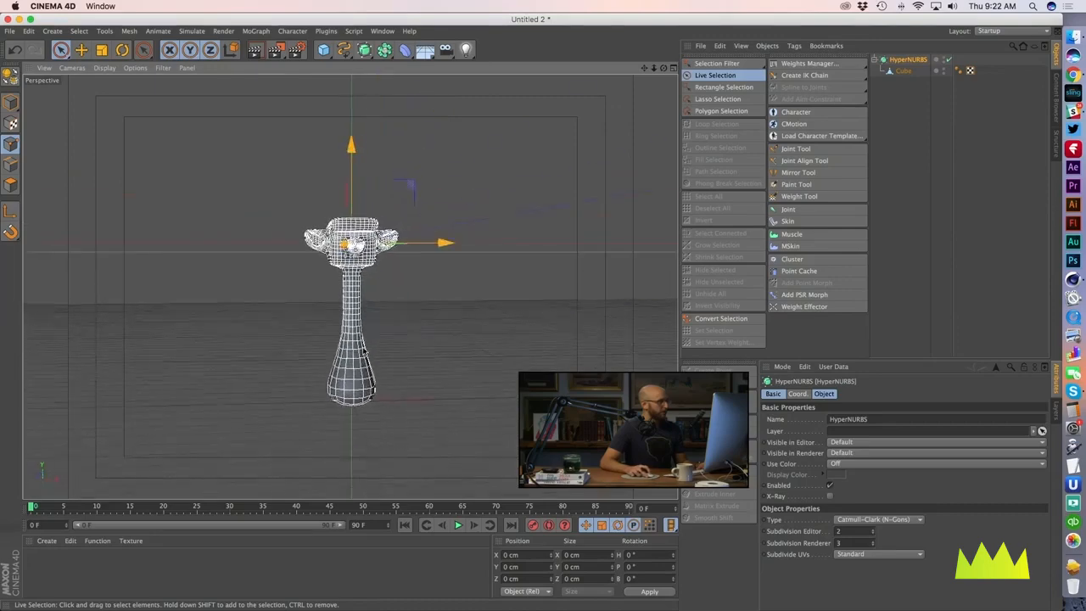
pyautogui.keyDown('alt'); pyautogui.moveTo(348, 361); pyautogui.dragTo(370, 349, button='right'); pyautogui.keyUp('alt')
pyautogui.keyDown('alt'); pyautogui.moveTo(370, 349); pyautogui.dragTo(390, 360); pyautogui.keyUp('alt')
pyautogui.keyDown('alt'); pyautogui.moveTo(391, 360); pyautogui.dragTo(381, 327, button='middle'); pyautogui.keyUp('alt')
pyautogui.keyDown('alt'); pyautogui.moveTo(381, 326); pyautogui.dragTo(402, 325, button='right'); pyautogui.keyUp('alt')
pyautogui.keyDown('alt'); pyautogui.moveTo(402, 325); pyautogui.dragTo(404, 321); pyautogui.keyUp('alt')
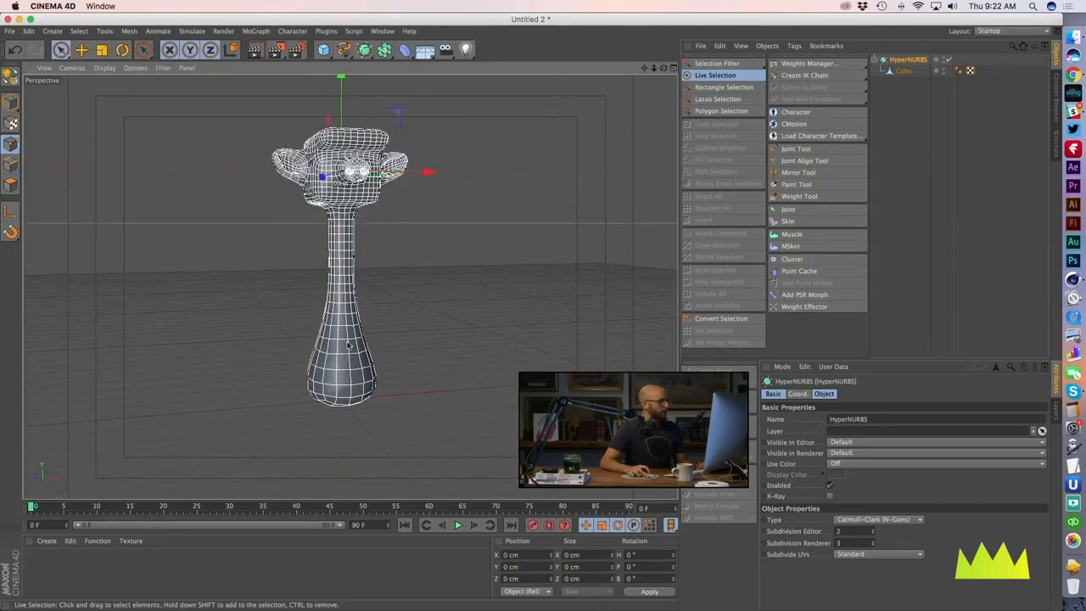
pyautogui.keyDown('alt'); pyautogui.moveTo(404, 320); pyautogui.dragTo(405, 350, button='middle'); pyautogui.keyUp('alt')
# Step: Compare the low-poly cage with the smoothed character by switching HyperNURBS off and on again
pyautogui.click(948, 60)
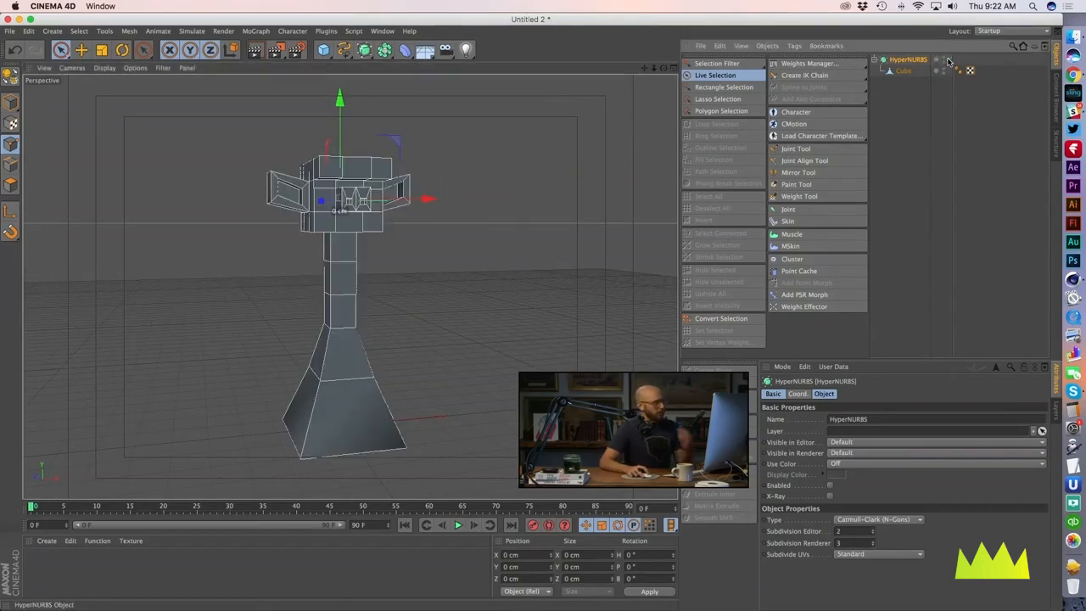
pyautogui.click(550, 203)
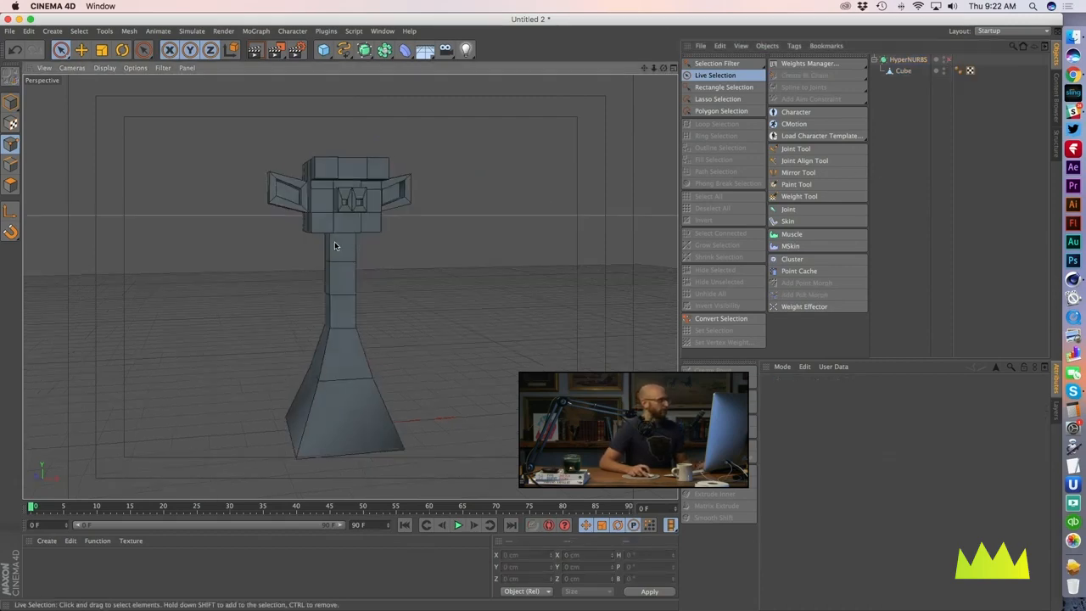
pyautogui.keyDown('alt'); pyautogui.moveTo(280, 255); pyautogui.dragTo(356, 261); pyautogui.keyUp('alt')
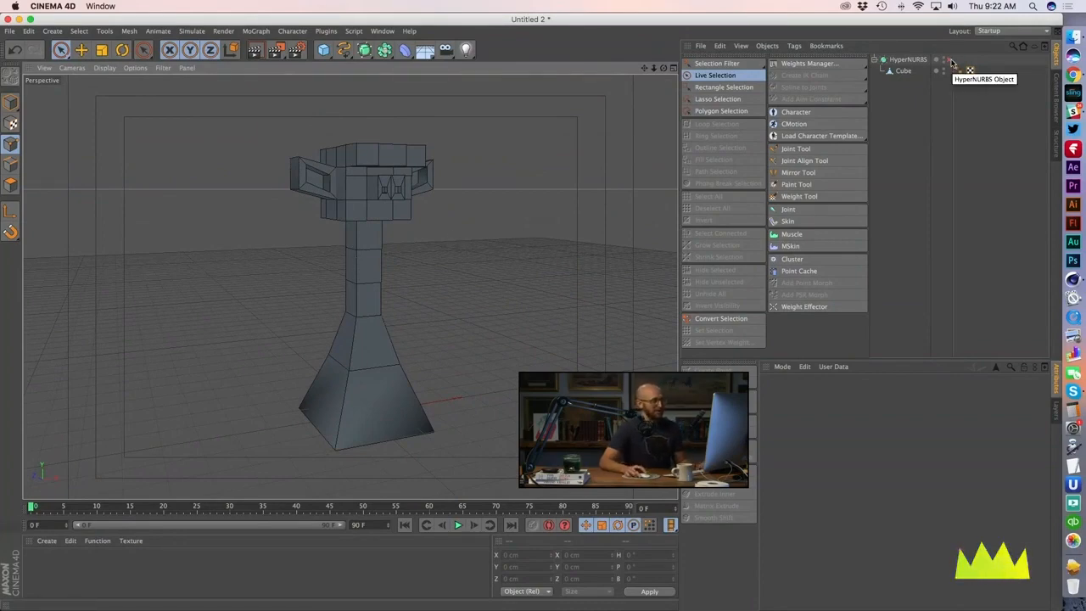
pyautogui.click(949, 60)
# Step: Set the HyperNURBS editor subdivision to 3 and inspect the denser mesh on the head
pyautogui.click(910, 61)
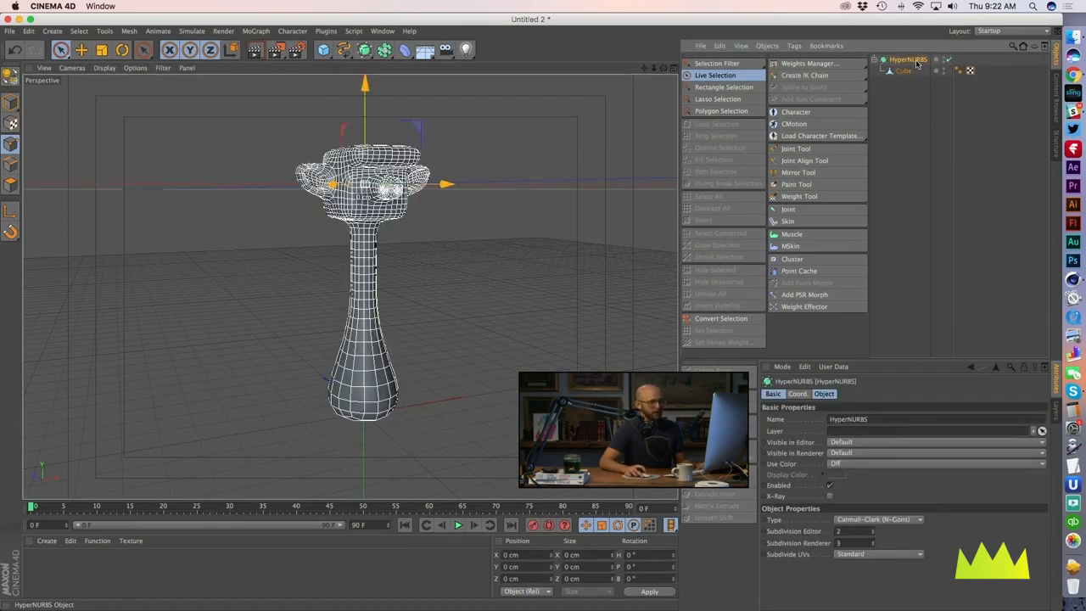
pyautogui.click(823, 395)
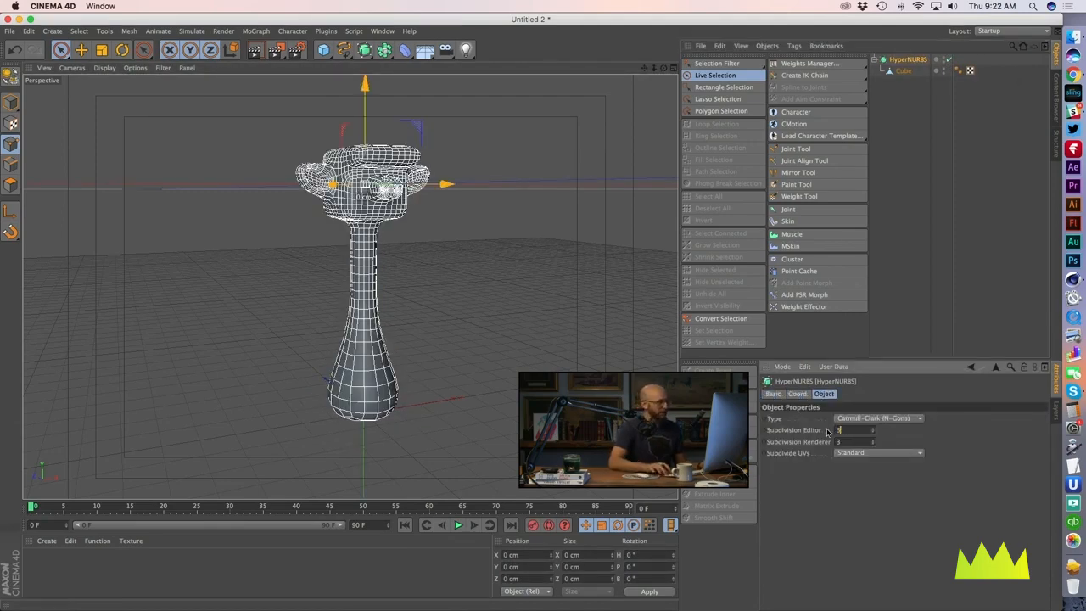
pyautogui.press('Return')
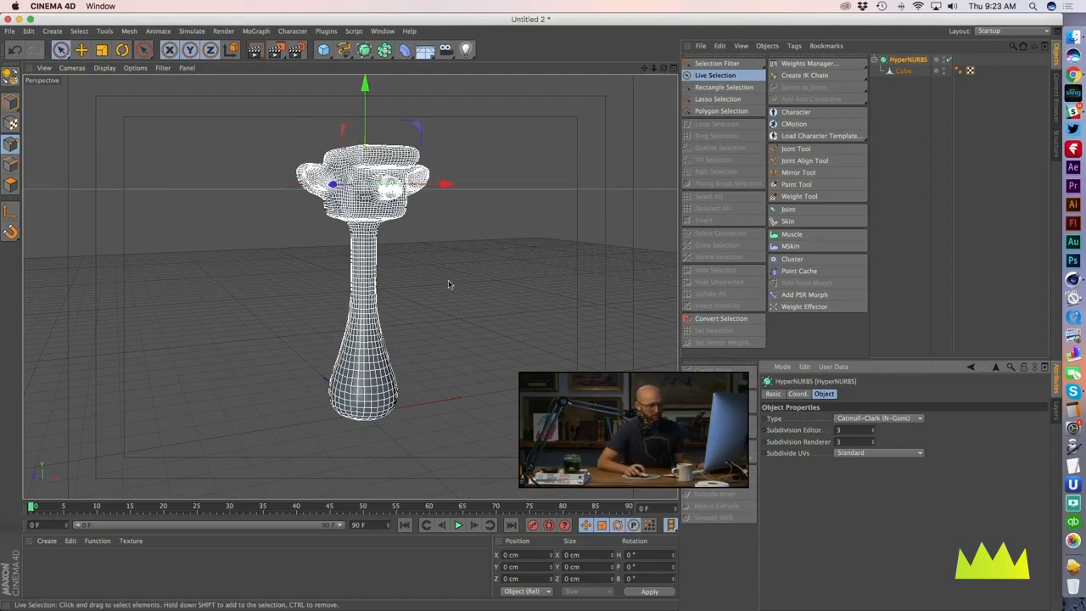
pyautogui.scroll(8, 359, 207)
pyautogui.keyDown('alt'); pyautogui.moveTo(360, 206); pyautogui.dragTo(435, 254); pyautogui.keyUp('alt')
pyautogui.scroll(6, 433, 222)
pyautogui.scroll(-5, 432, 221)
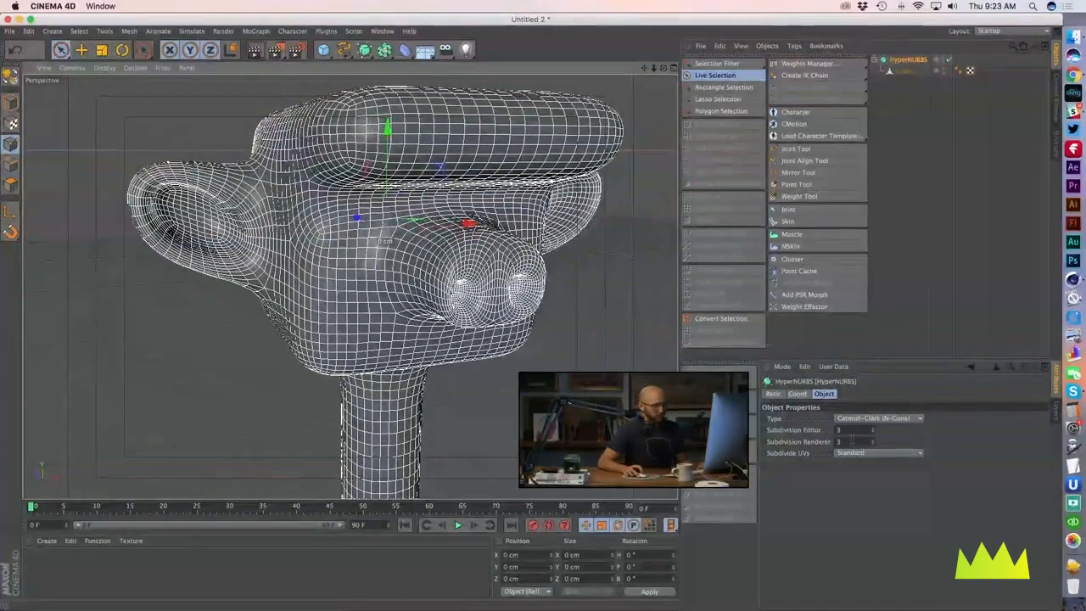
# Step: Try an editor subdivision of 1 on the HyperNURBS, followed by 2, to compare the mesh density
pyautogui.moveTo(845, 430); pyautogui.dragTo(812, 430)
pyautogui.write('1')
pyautogui.press('Return')
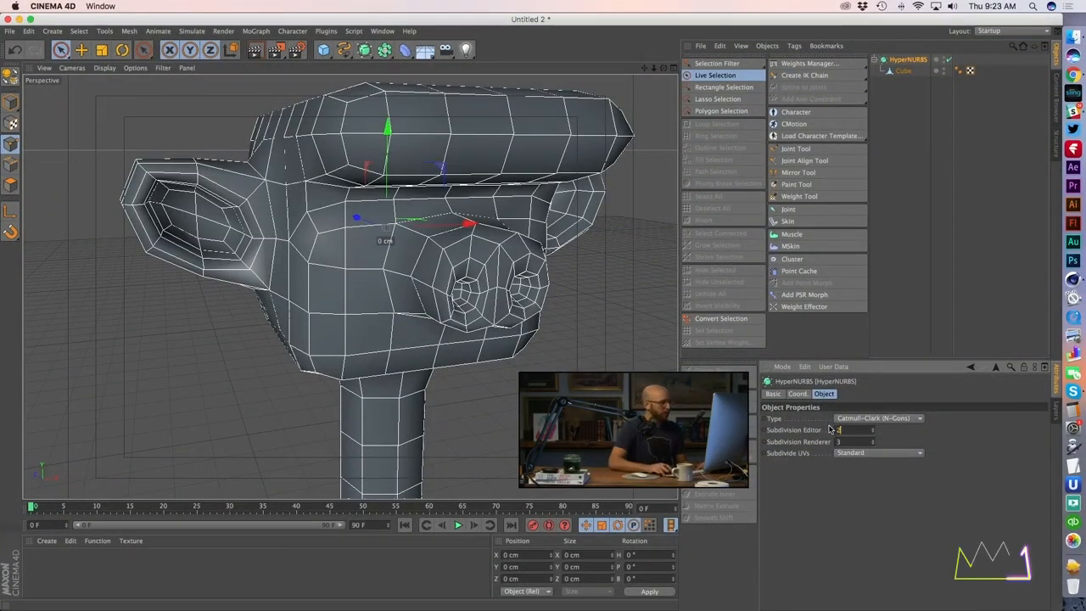
pyautogui.write('2')
pyautogui.press('Return')
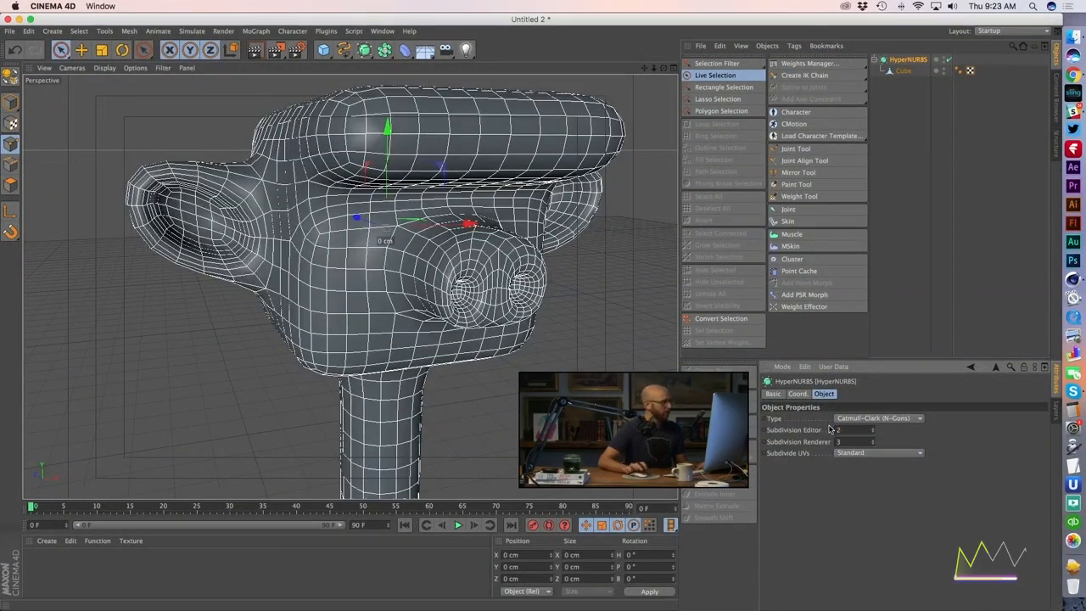
# Step: Render the head close-up at editor subdivisions of 2, 3 and 4 to compare the smoothness of the ear edges
pyautogui.click(254, 49)
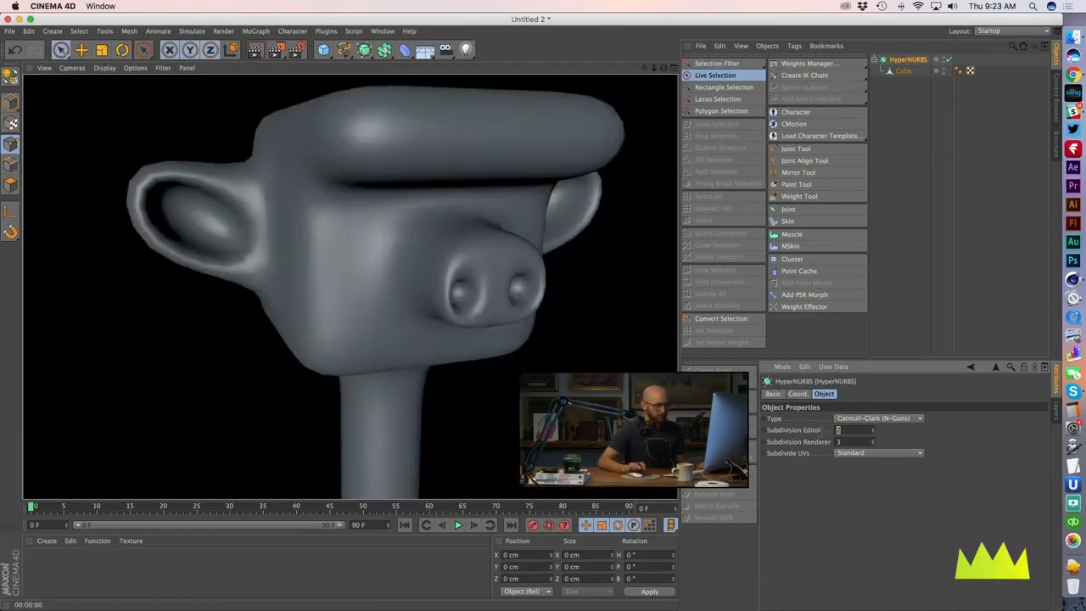
pyautogui.click(823, 431)
pyautogui.write('3')
pyautogui.press('Return')
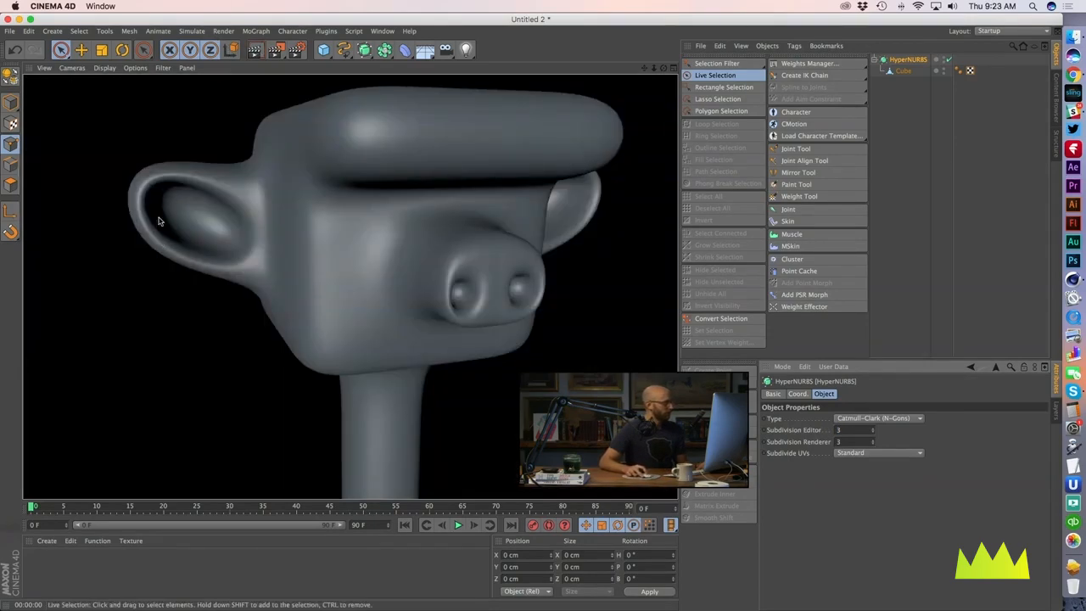
pyautogui.write('4')
pyautogui.press('Return')
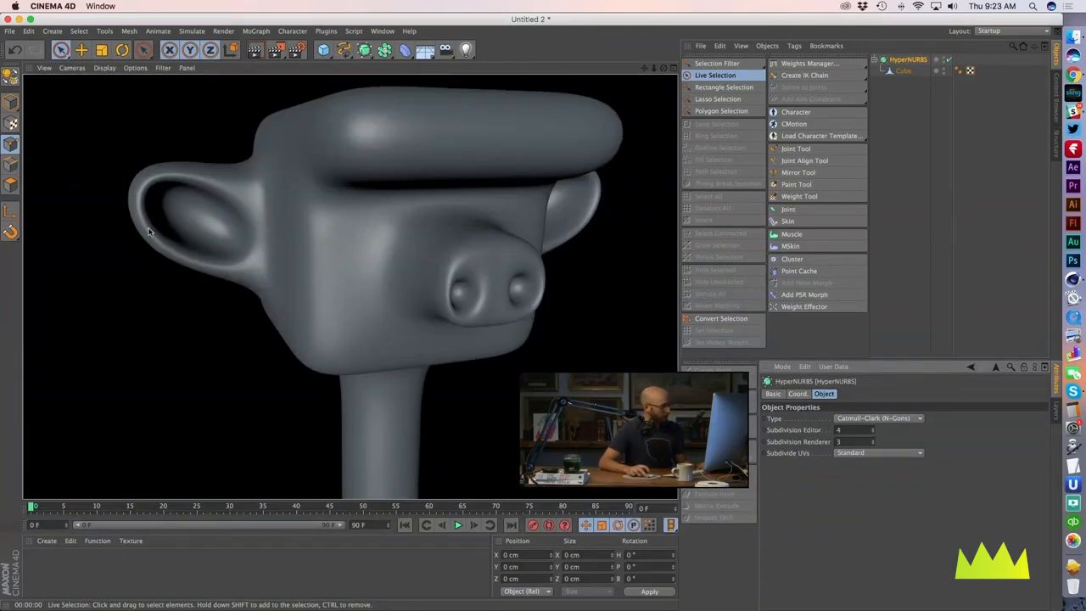
# Step: Set the HyperNURBS editor subdivision back to 2 and deselect the object
pyautogui.scroll(-5, 407, 262)
pyautogui.keyDown('alt'); pyautogui.moveTo(406, 262); pyautogui.dragTo(351, 262); pyautogui.keyUp('alt')
pyautogui.doubleClick(845, 429)
pyautogui.write('2')
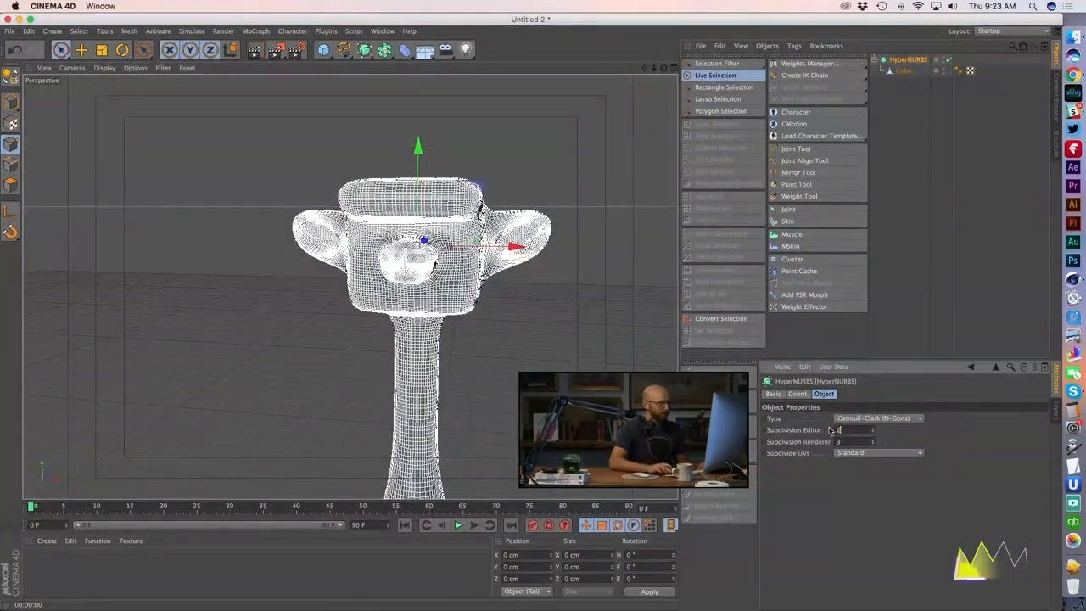
pyautogui.press('Return')
pyautogui.click(925, 235)
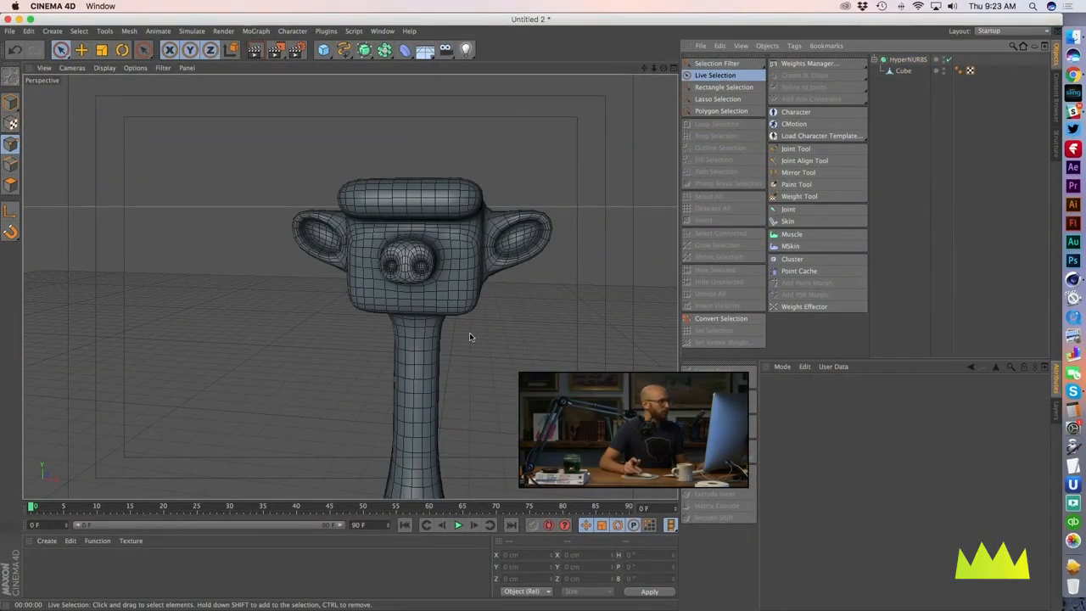
# Step: Create a new material and set its color to yellow with RGB 255, 193, 8
pyautogui.keyDown('alt'); pyautogui.moveTo(442, 411); pyautogui.dragTo(373, 294, button='middle'); pyautogui.keyUp('alt')
pyautogui.scroll(-3, 441, 323)
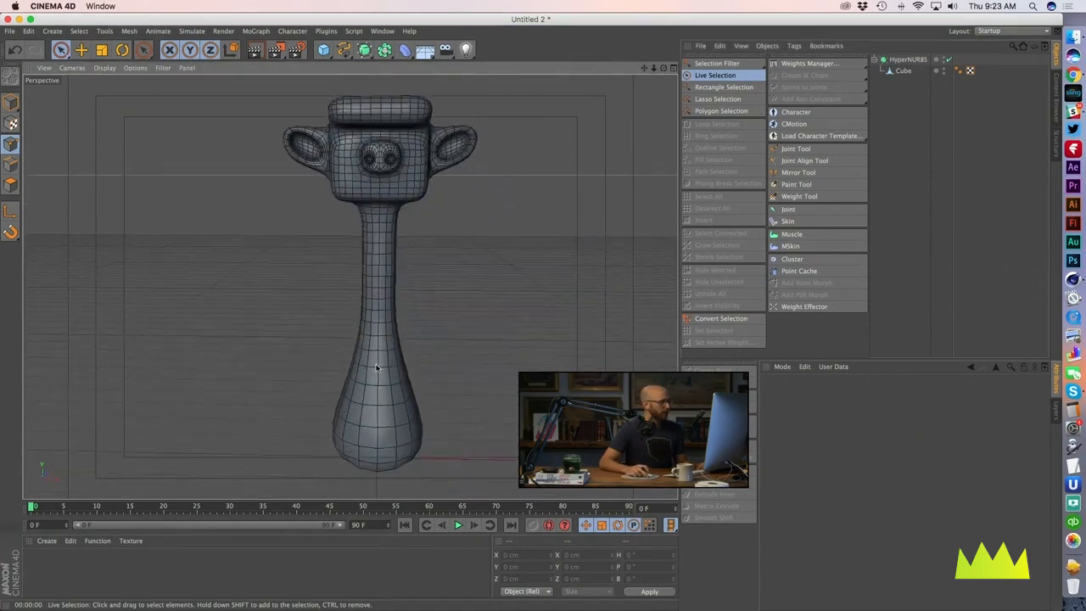
pyautogui.moveTo(379, 412)
pyautogui.keyDown('alt'); pyautogui.mouseDown()
pyautogui.moveTo(375, 379)
pyautogui.moveTo(350, 389)
pyautogui.moveTo(367, 405)
pyautogui.mouseUp(); pyautogui.keyUp('alt')
pyautogui.doubleClick(133, 567)
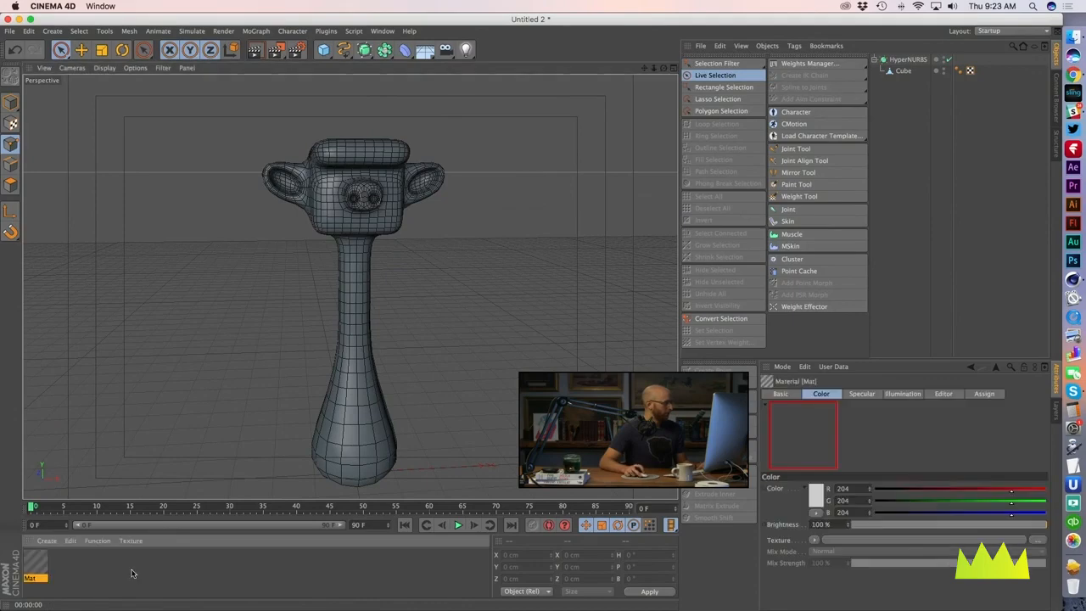
pyautogui.doubleClick(34, 562)
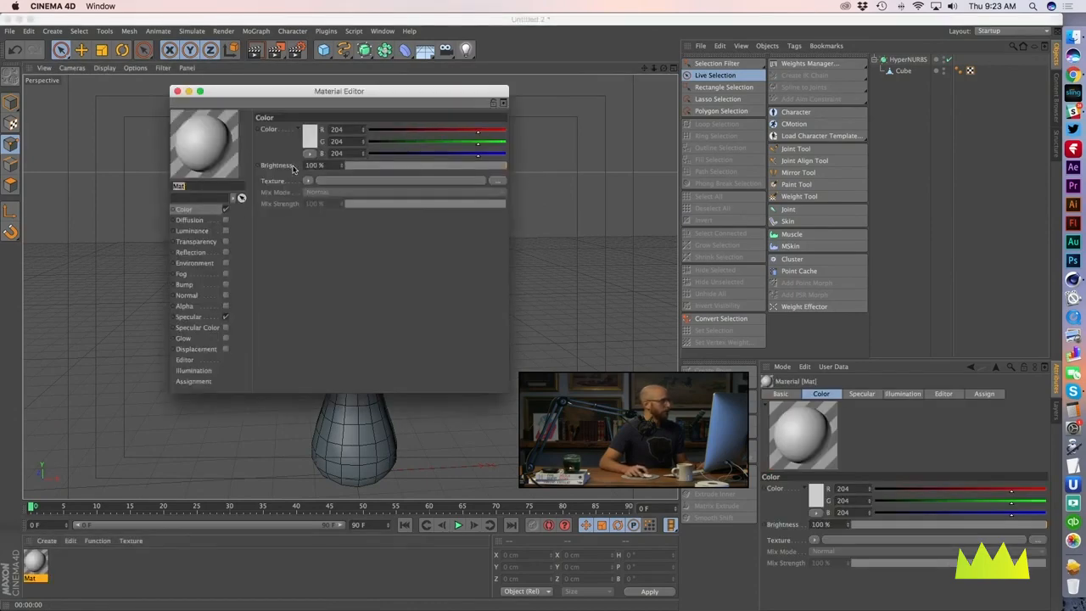
pyautogui.click(311, 137)
pyautogui.moveTo(297, 99); pyautogui.dragTo(314, 107)
pyautogui.click(327, 181)
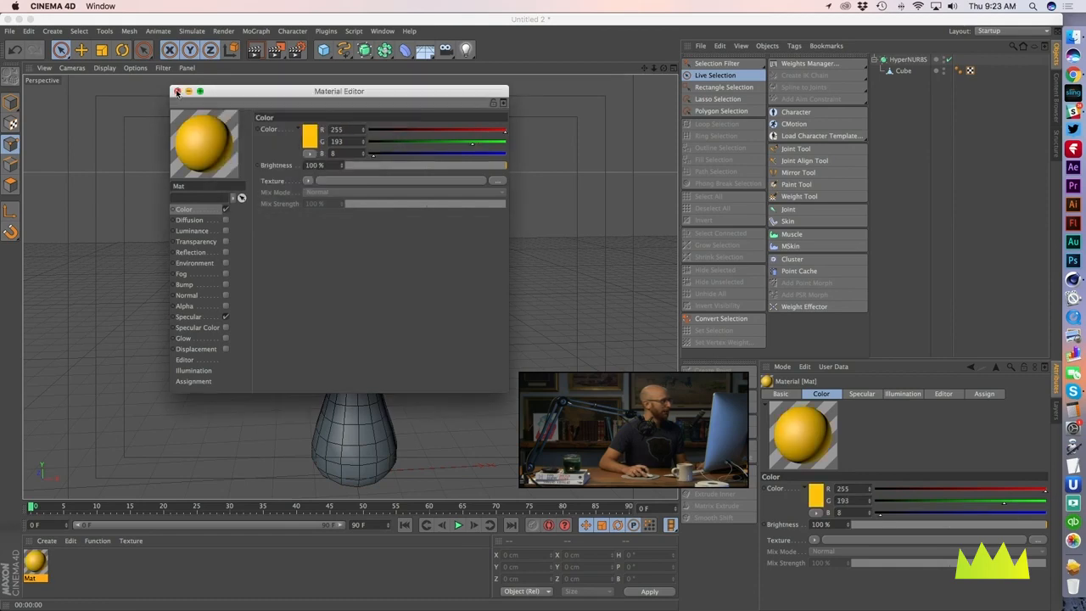
pyautogui.click(177, 92)
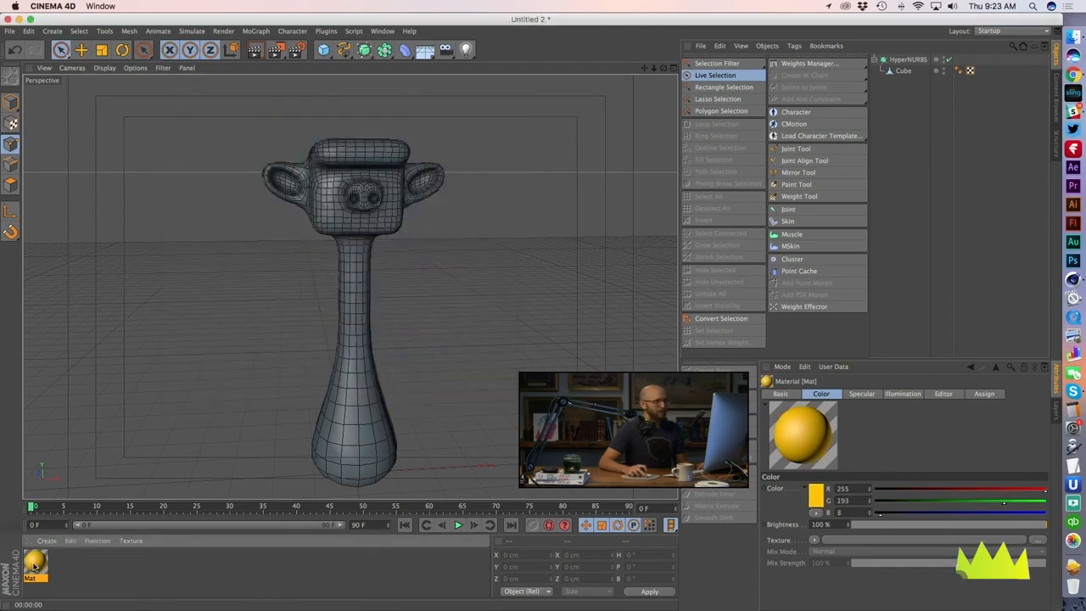
# Step: Apply the yellow material to the cube and select the cube object
pyautogui.moveTo(34, 566); pyautogui.dragTo(927, 108)
pyautogui.moveTo(904, 73); pyautogui.dragTo(903, 72)
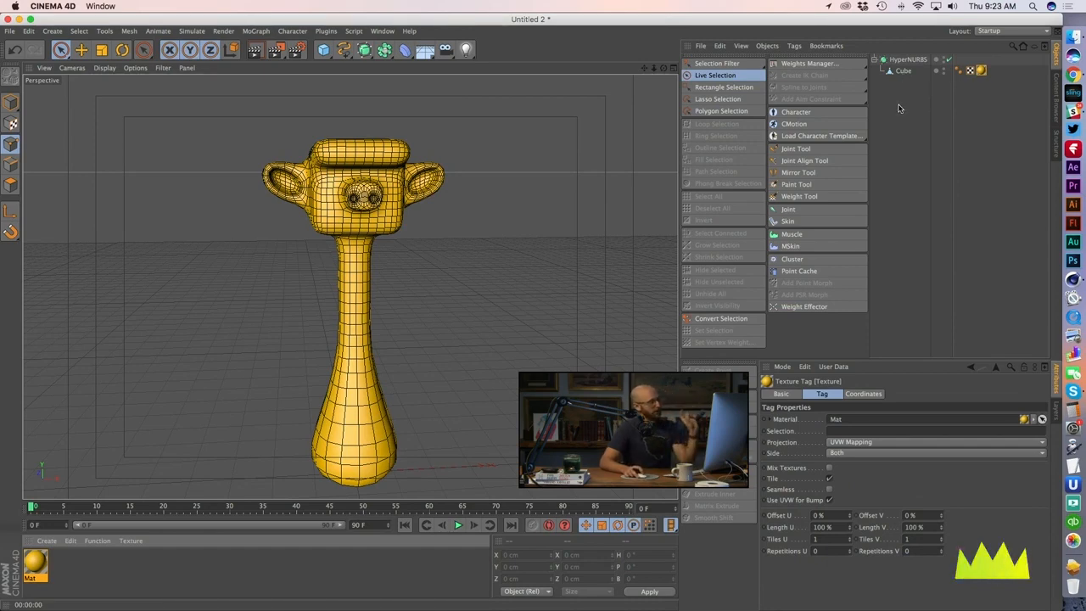
pyautogui.click(903, 71)
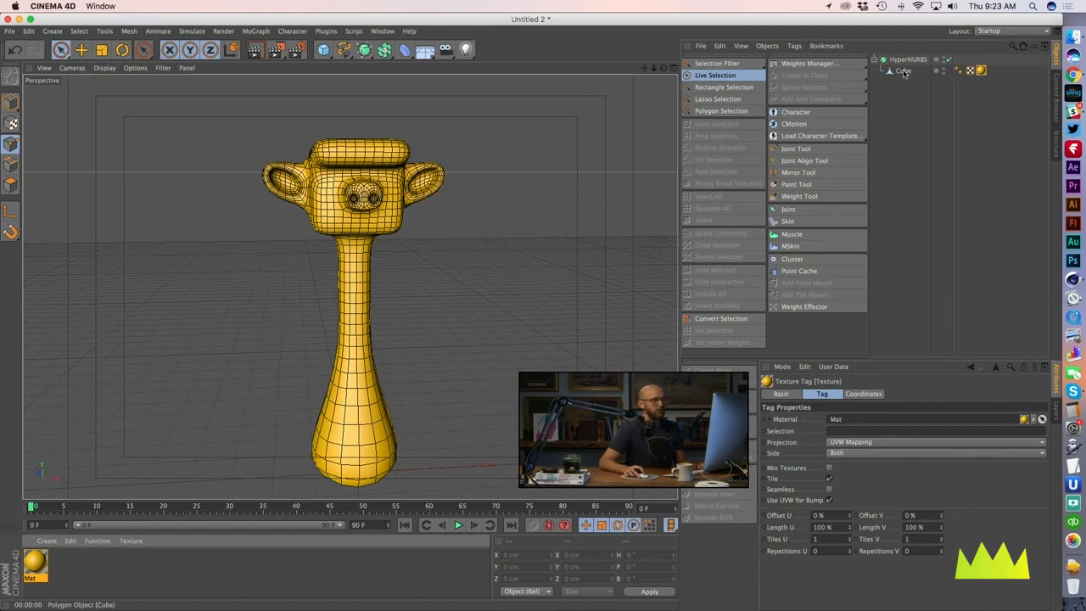
# Step: Turn off HyperNURBS and, in polygon mode, replace the old selection with the front polygons of the brow block
pyautogui.click(948, 59)
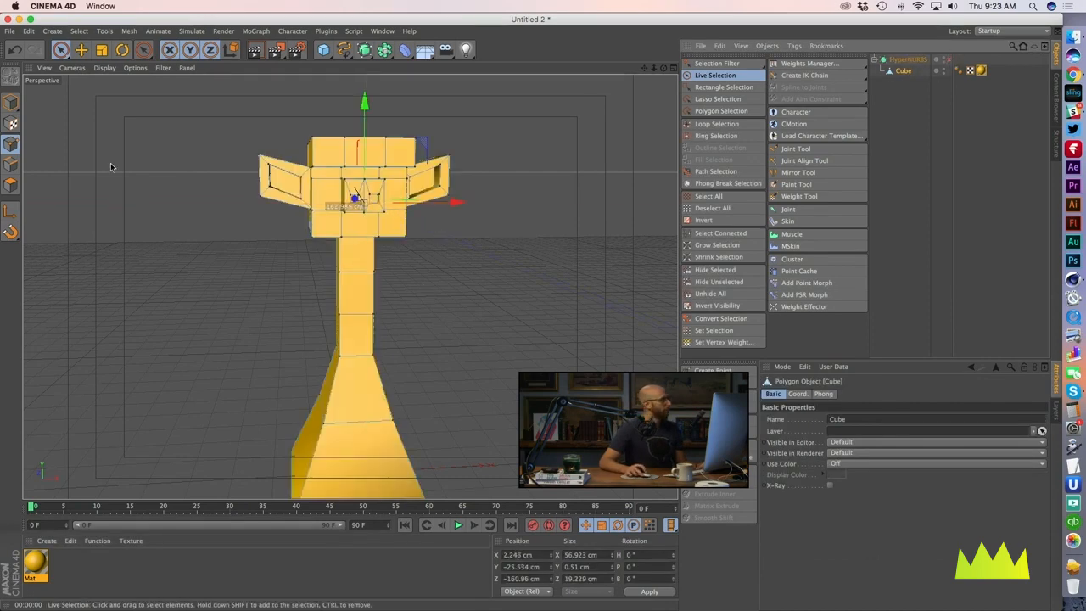
pyautogui.click(10, 185)
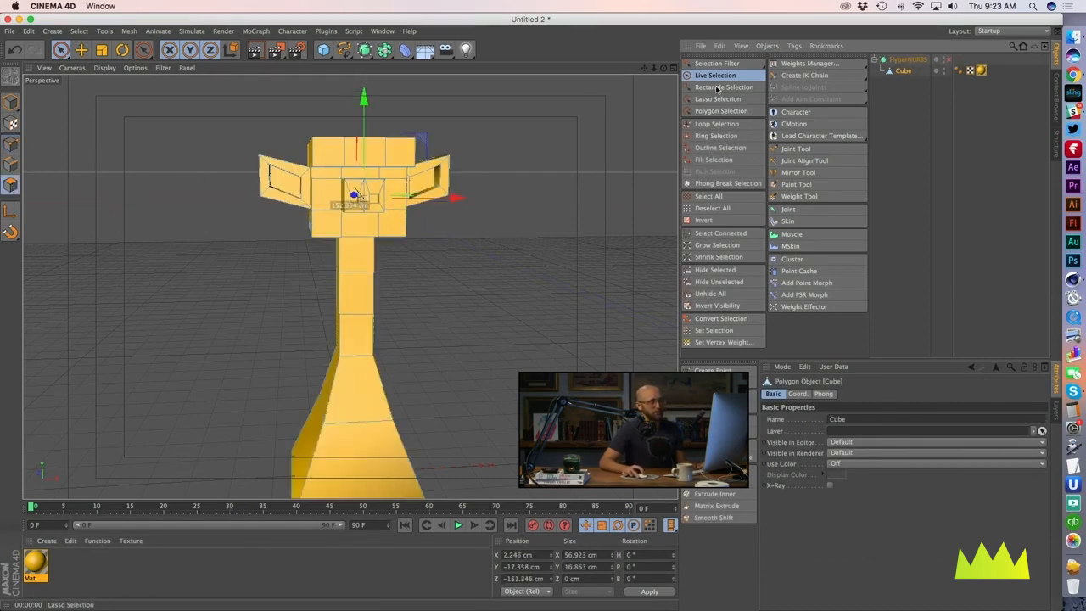
pyautogui.click(505, 211)
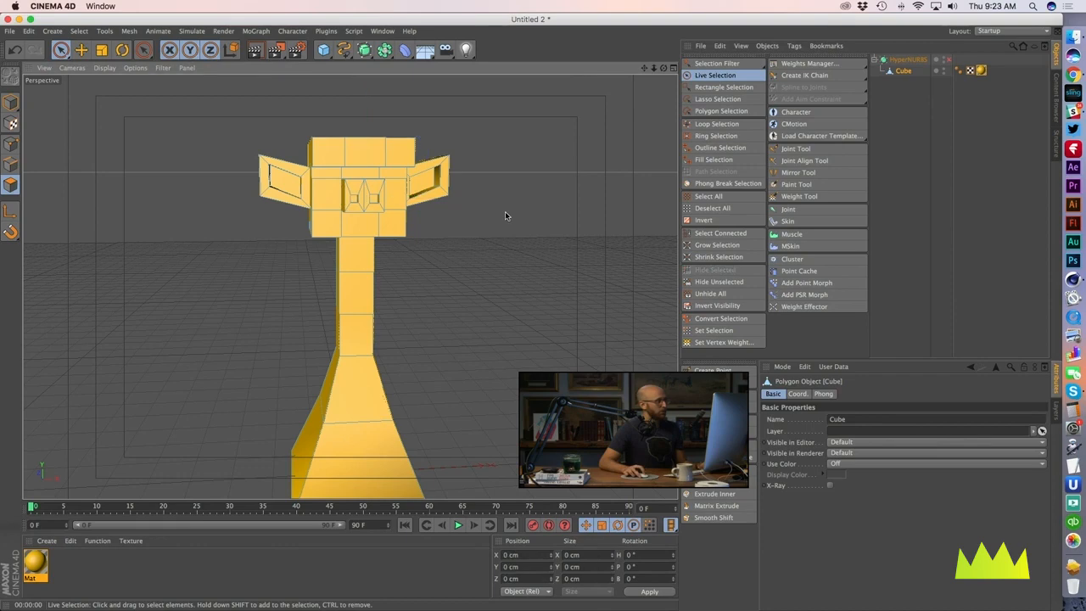
pyautogui.click(357, 158)
pyautogui.keyDown('alt'); pyautogui.moveTo(256, 391); pyautogui.dragTo(229, 492); pyautogui.keyUp('alt')
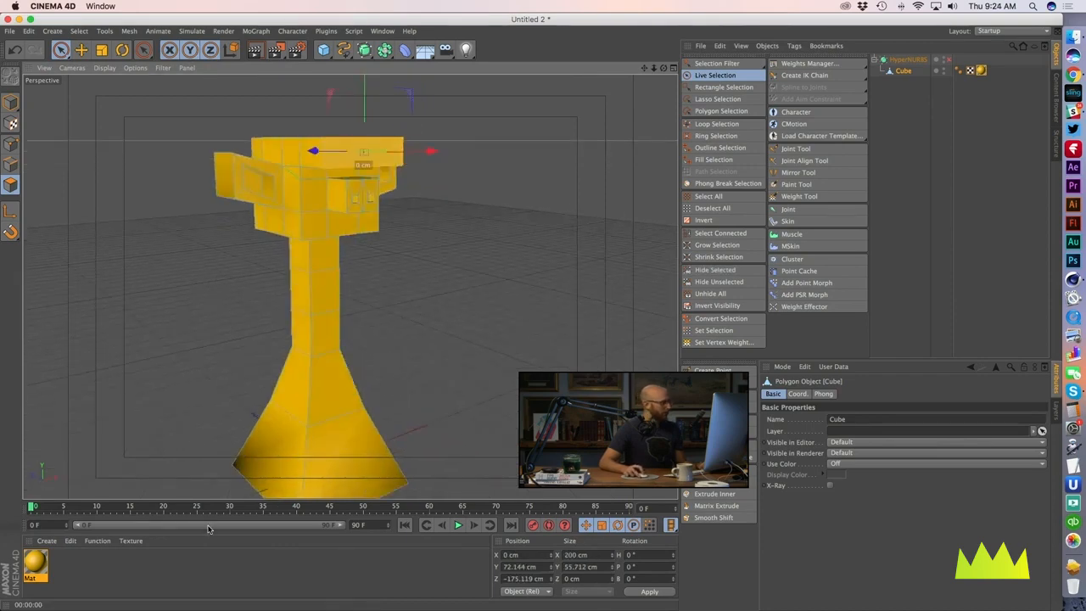
# Step: Create a new material and set its color to near-black with RGB 32, 31, 31
pyautogui.doubleClick(146, 568)
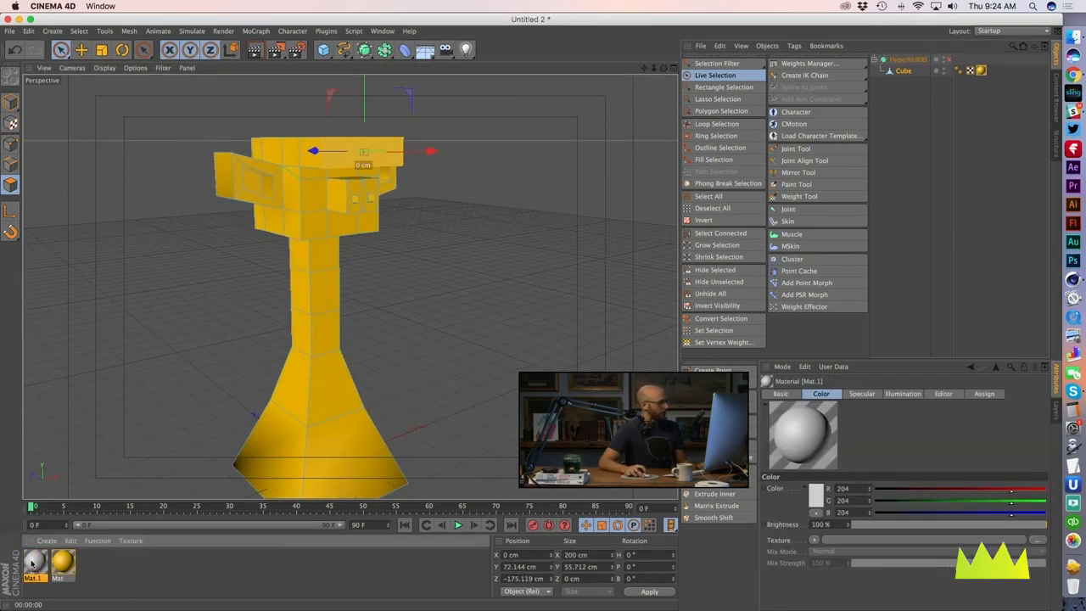
pyautogui.doubleClick(34, 562)
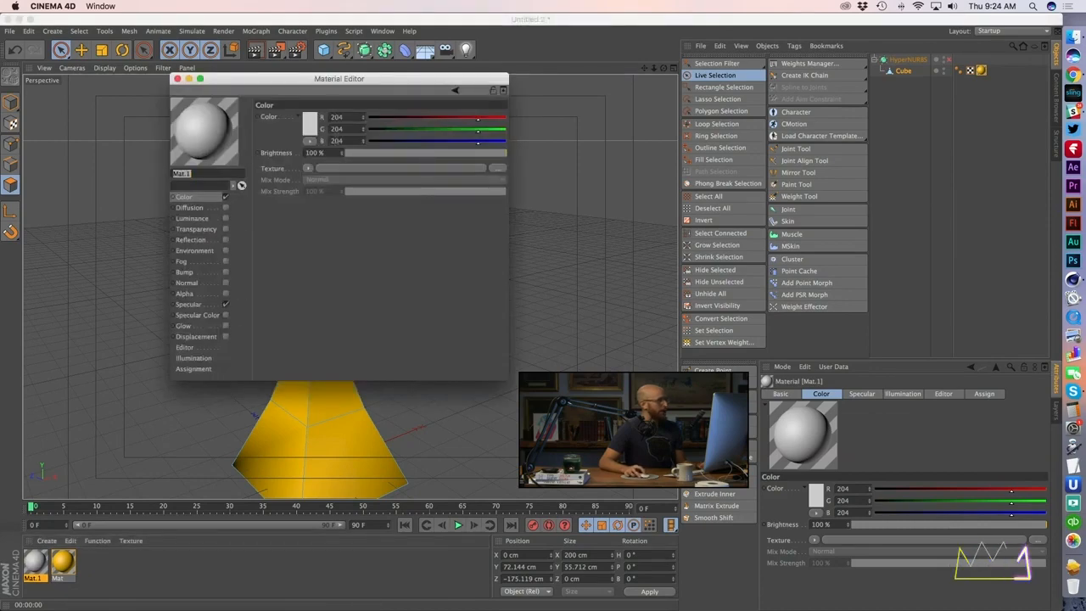
pyautogui.click(309, 123)
pyautogui.click(249, 146)
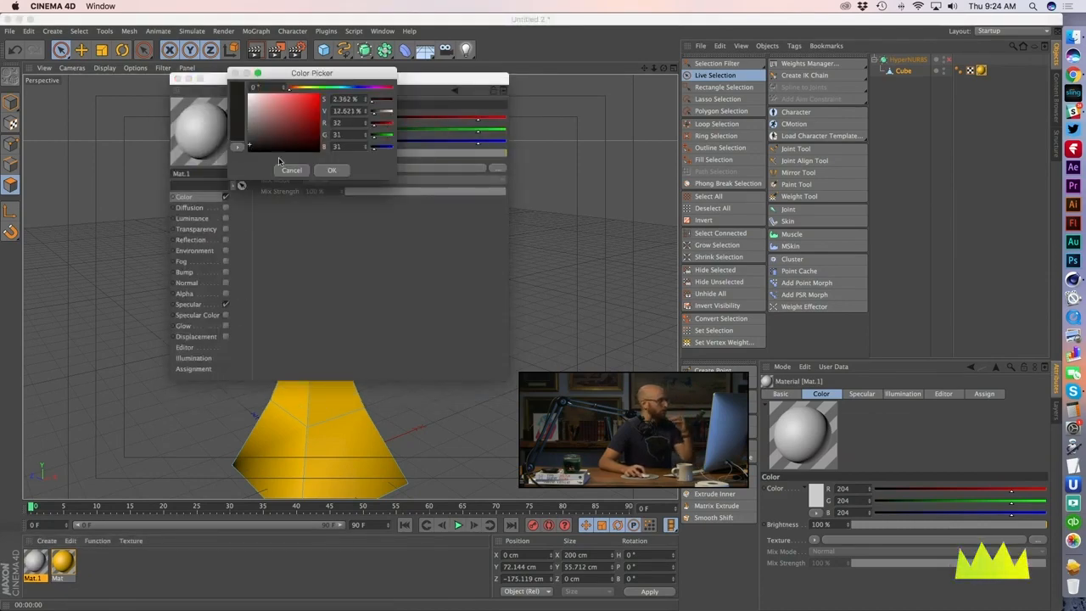
pyautogui.click(332, 171)
pyautogui.click(176, 79)
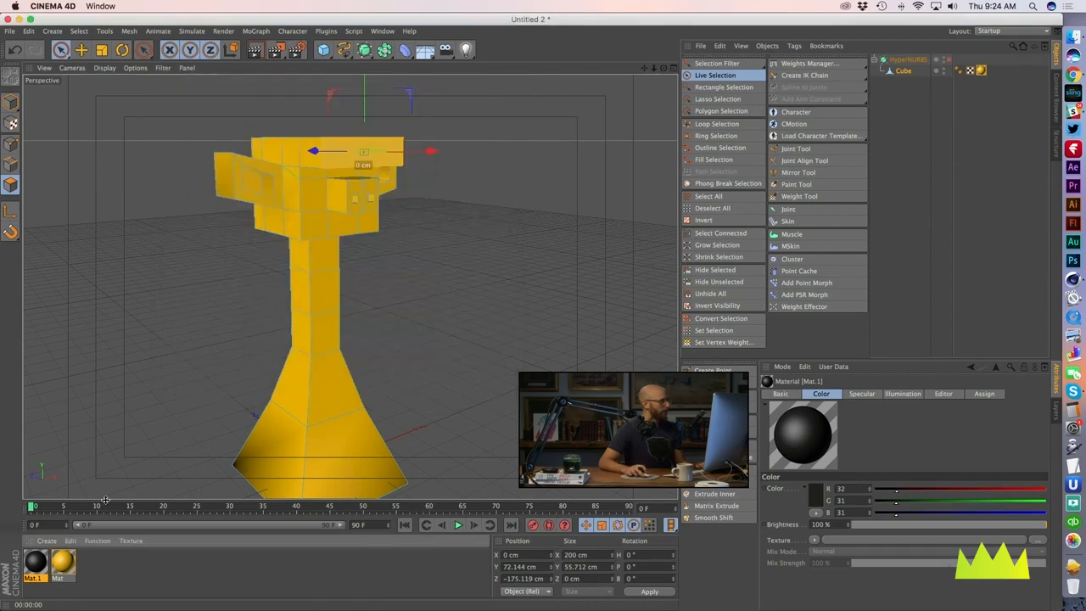
# Step: Remove the yellow material's texture tag from the cube
pyautogui.scroll(3, 403, 261)
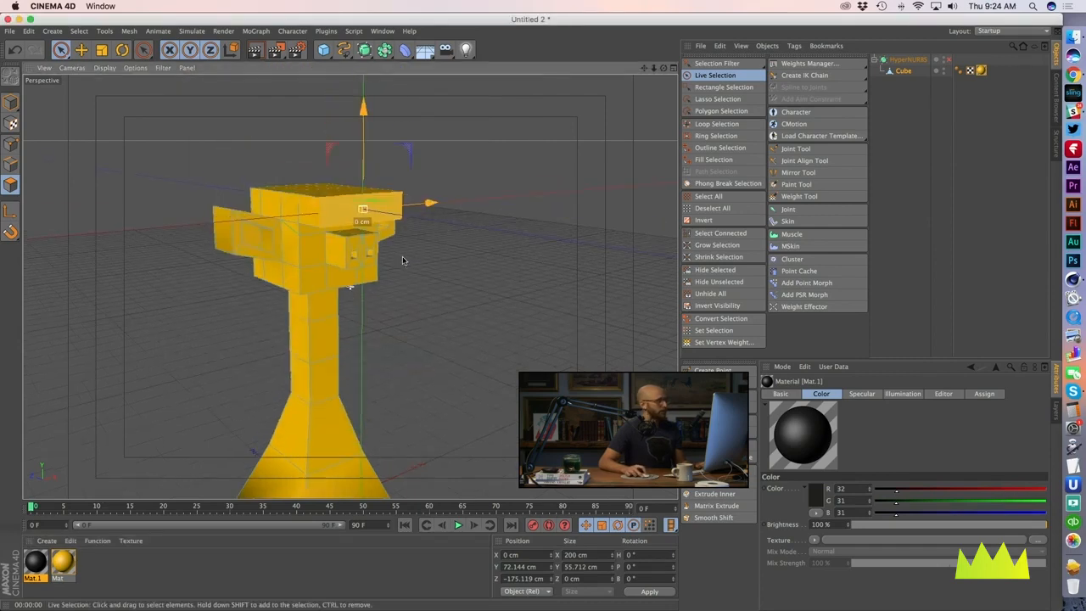
pyautogui.scroll(5, 403, 260)
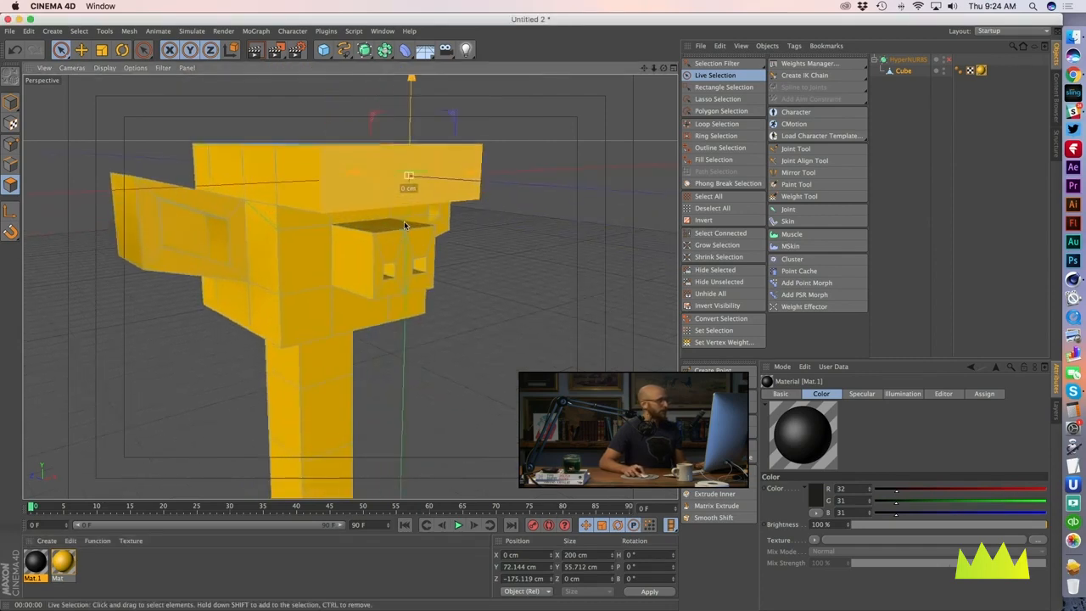
pyautogui.keyDown('alt'); pyautogui.moveTo(403, 260); pyautogui.dragTo(366, 233); pyautogui.keyUp('alt')
pyautogui.click(82, 49)
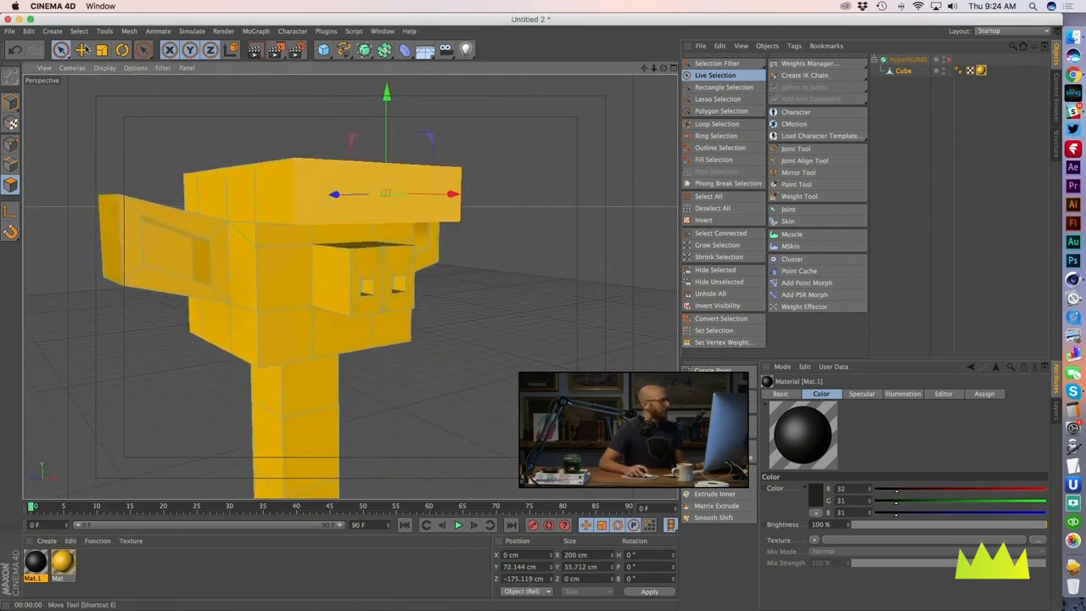
pyautogui.click(982, 71)
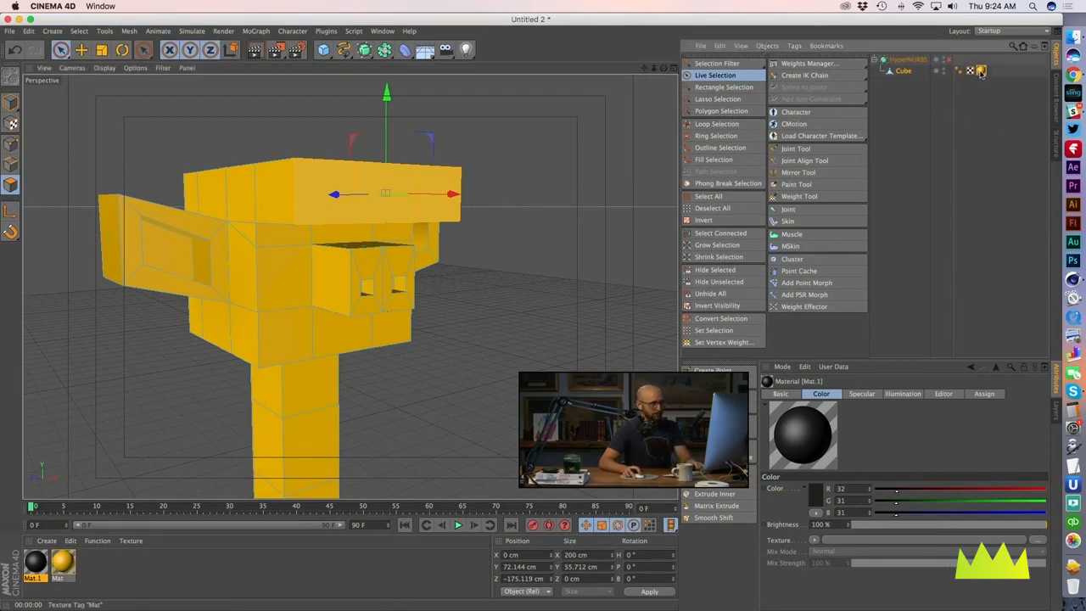
pyautogui.press('Delete')
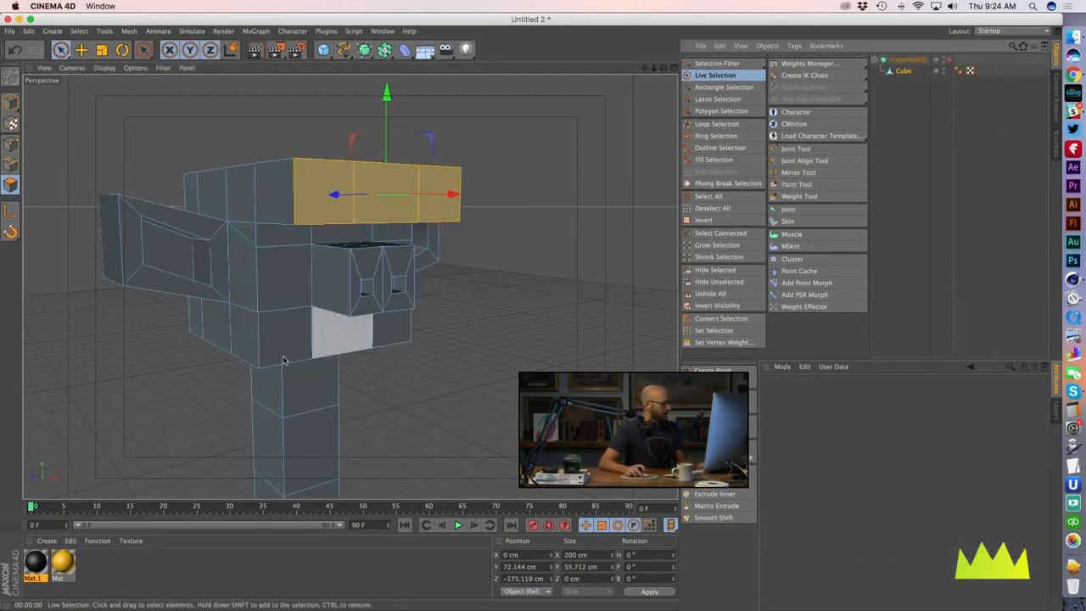
# Step: Apply the near-black material to the selected front polygons of the brow block and deselect the object
pyautogui.click(40, 567)
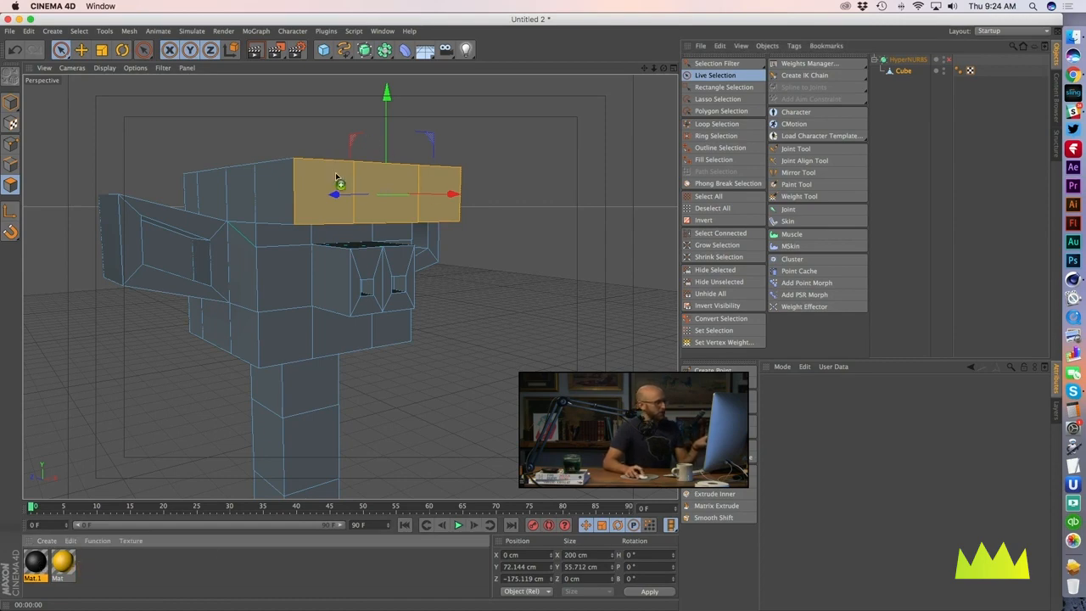
pyautogui.moveTo(350, 181); pyautogui.dragTo(351, 182)
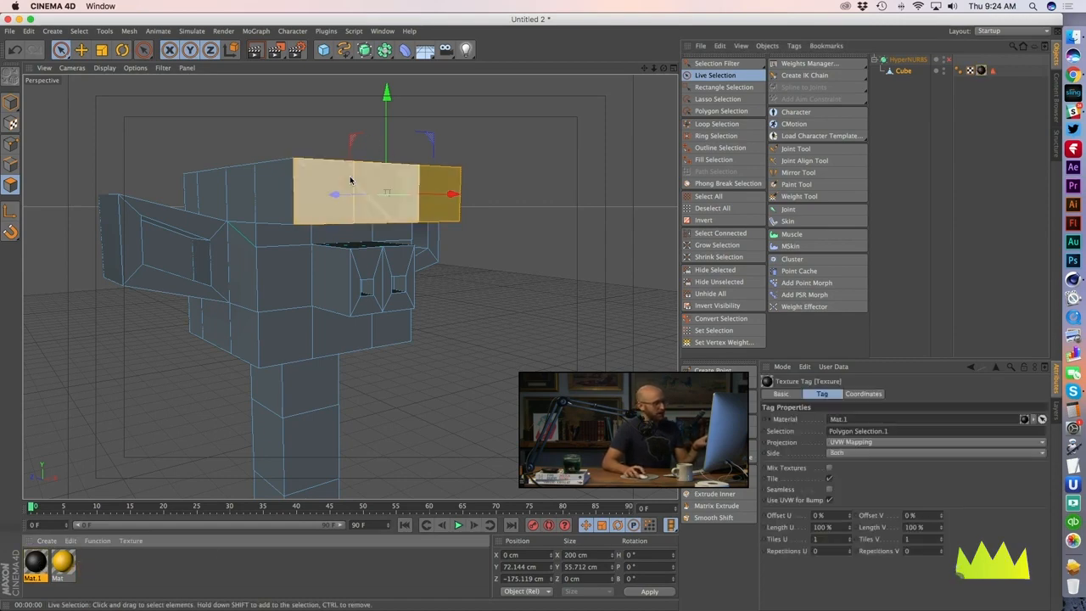
pyautogui.click(911, 184)
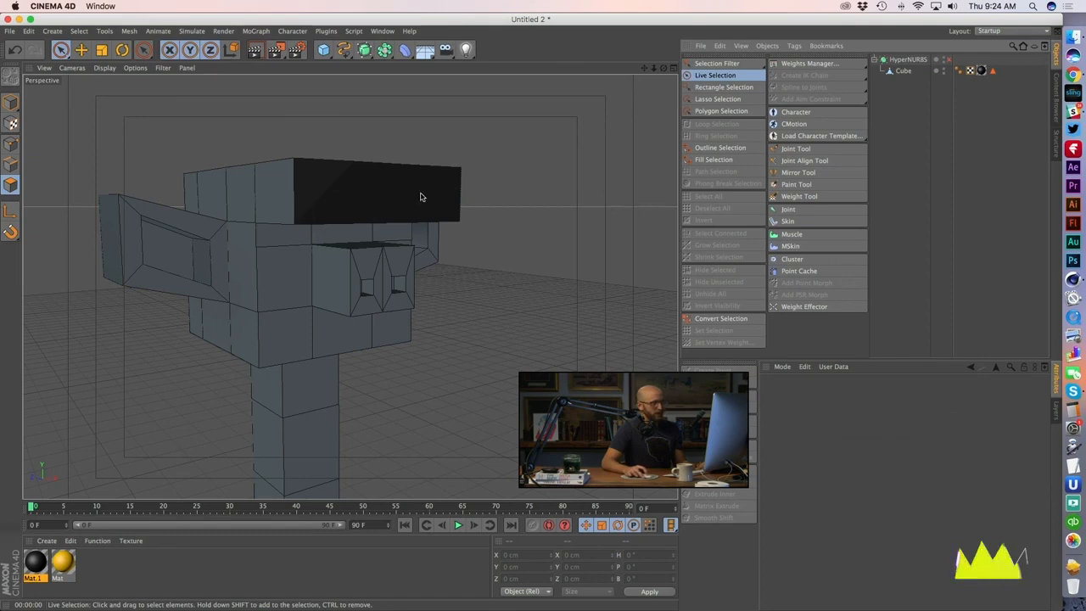
# Step: Inspect the cube's black texture tag and the polygon selection tag that limits where it applies
pyautogui.click(904, 71)
pyautogui.click(982, 71)
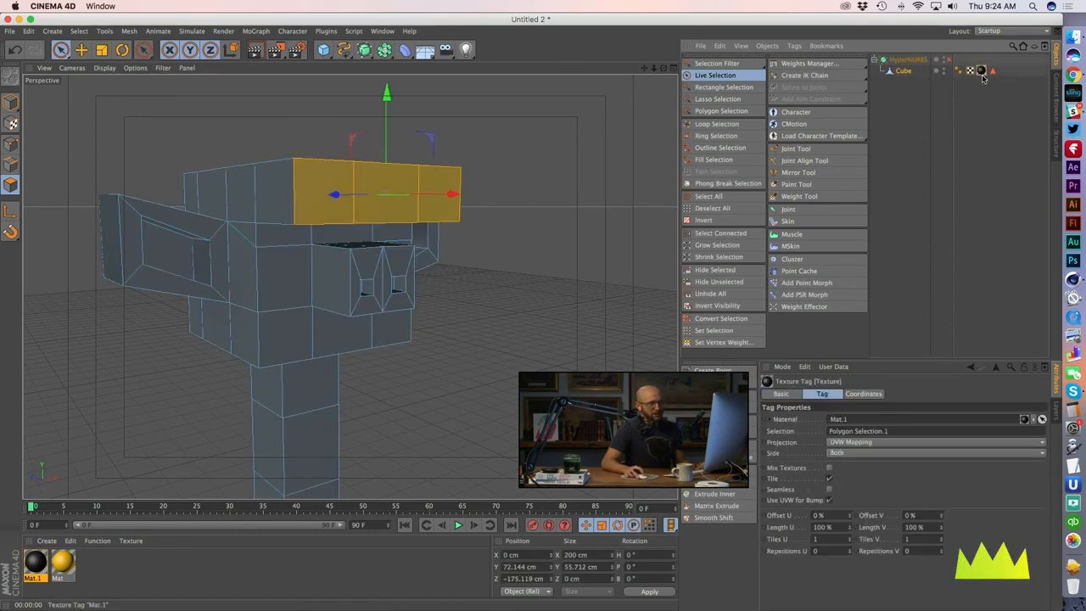
pyautogui.click(994, 71)
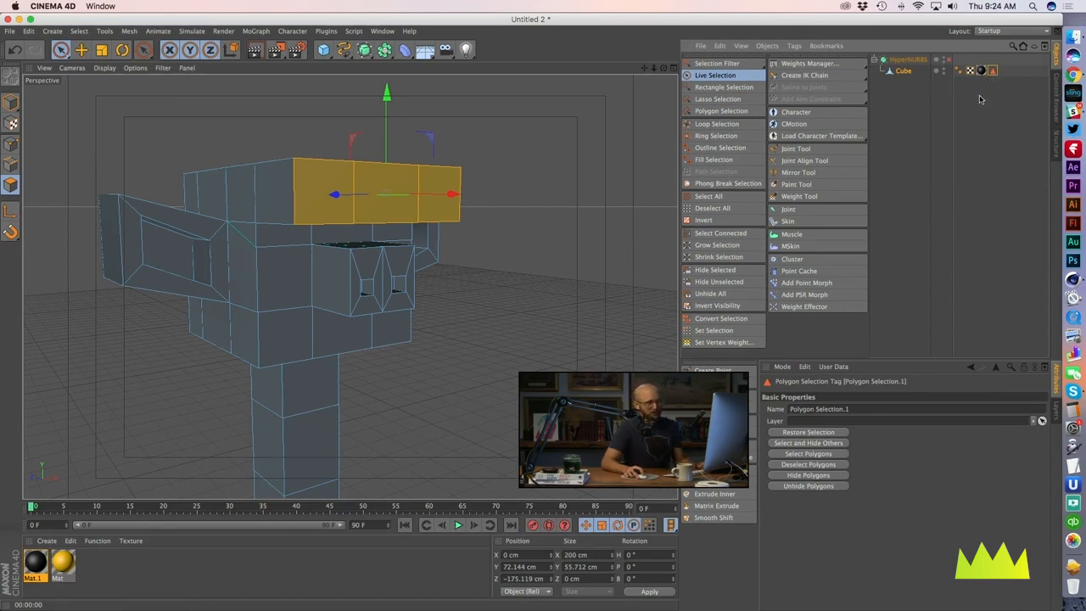
pyautogui.click(982, 71)
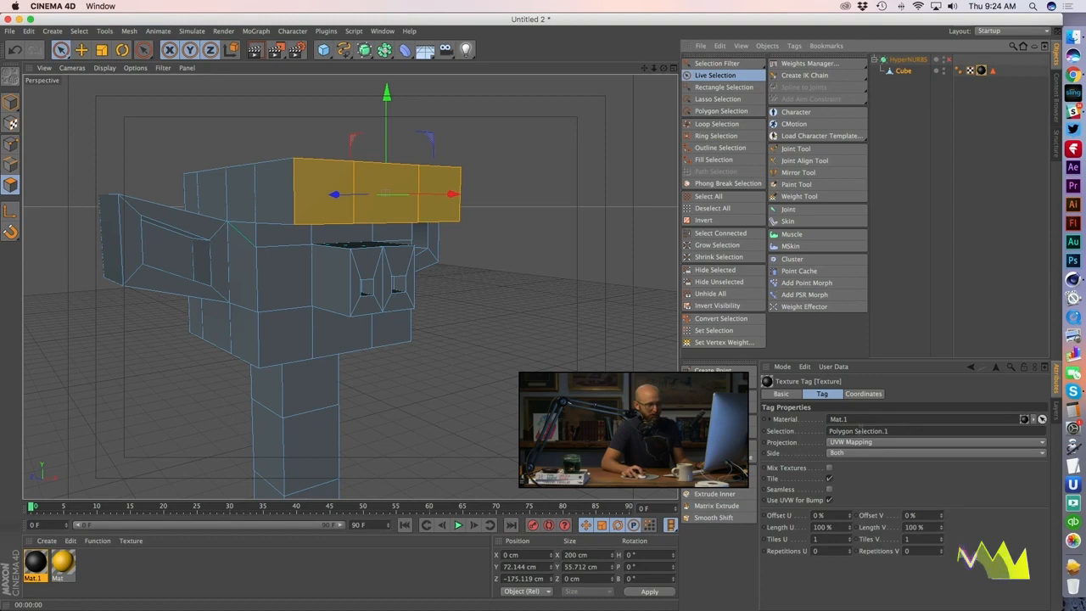
pyautogui.click(992, 71)
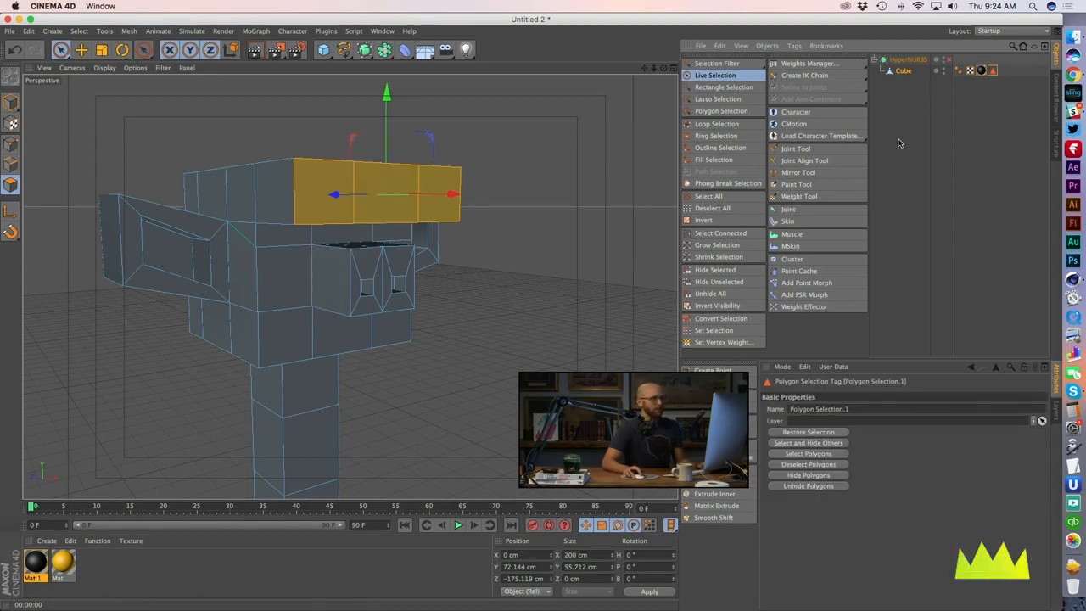
# Step: Select the recessed inner polygons of both ears on the cube
pyautogui.click(906, 83)
pyautogui.click(904, 71)
pyautogui.keyDown('alt'); pyautogui.moveTo(260, 331); pyautogui.dragTo(391, 284); pyautogui.keyUp('alt')
pyautogui.click(150, 53)
pyautogui.click(294, 223)
pyautogui.keyDown('shift'); pyautogui.click(546, 224); pyautogui.keyUp('shift')
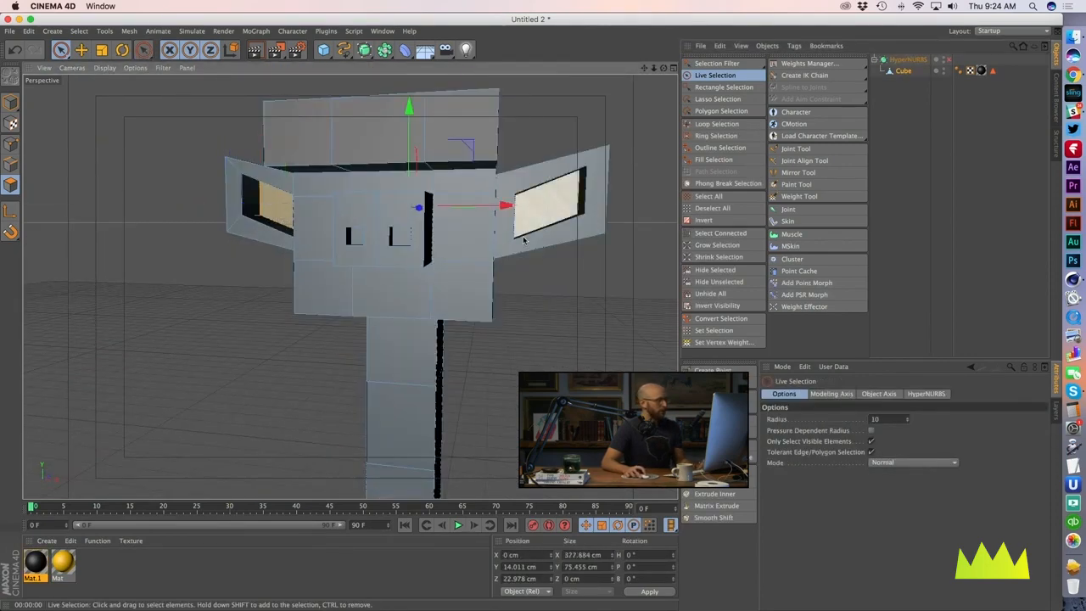
# Step: Create a third material and set its color to blue with RGB 5, 178, 217
pyautogui.keyDown('alt'); pyautogui.moveTo(326, 259); pyautogui.dragTo(389, 273, button='right'); pyautogui.keyUp('alt')
pyautogui.keyDown('alt'); pyautogui.moveTo(389, 273); pyautogui.dragTo(405, 302); pyautogui.keyUp('alt')
pyautogui.keyDown('alt'); pyautogui.moveTo(405, 303); pyautogui.dragTo(337, 315, button='right'); pyautogui.keyUp('alt')
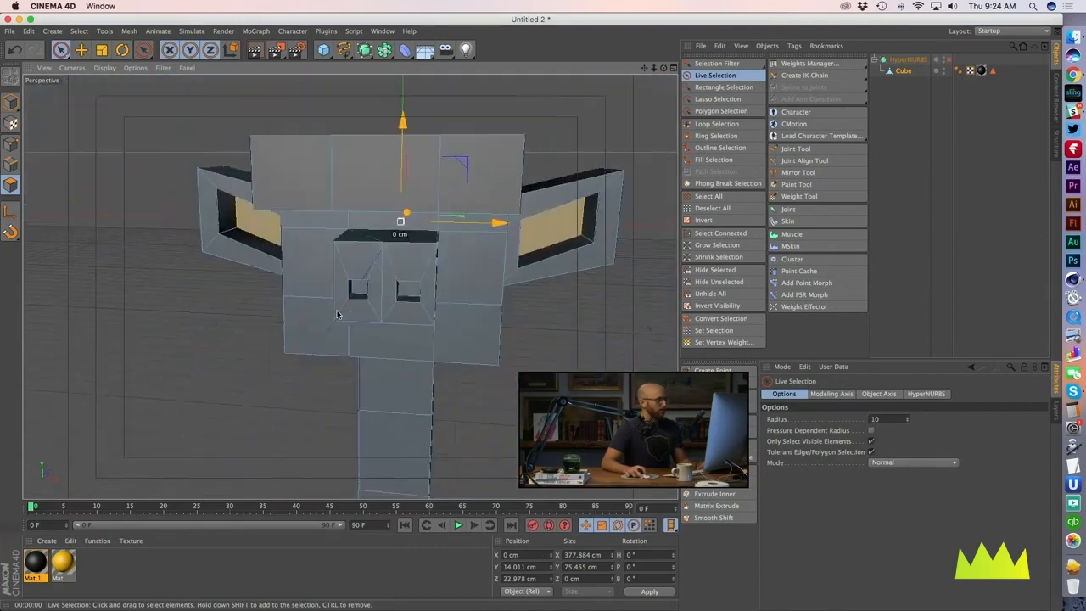
pyautogui.keyDown('alt'); pyautogui.moveTo(337, 315); pyautogui.dragTo(361, 294); pyautogui.keyUp('alt')
pyautogui.doubleClick(111, 573)
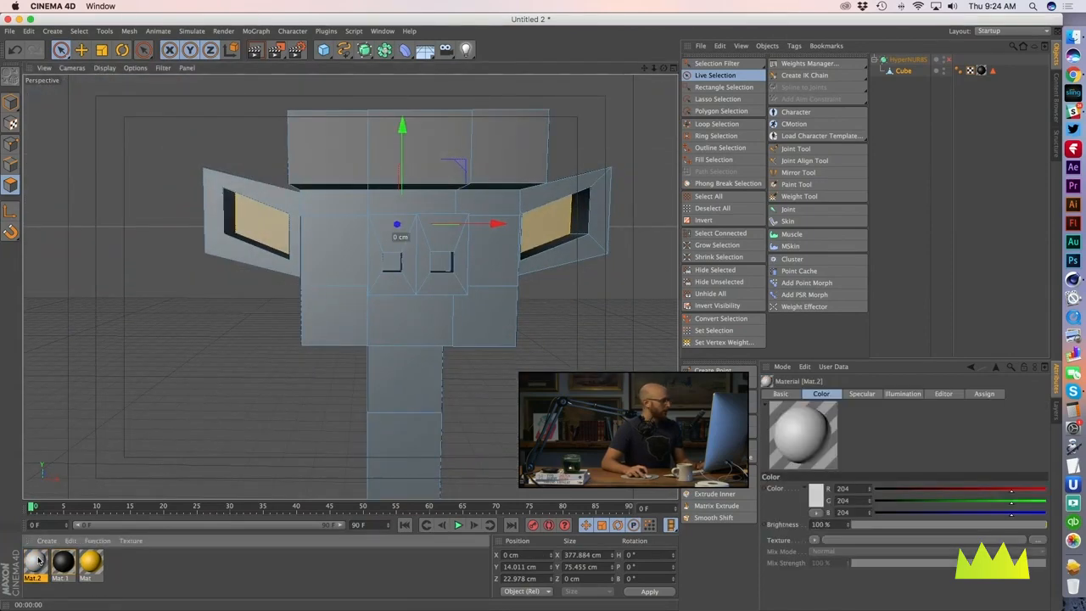
pyautogui.doubleClick(36, 560)
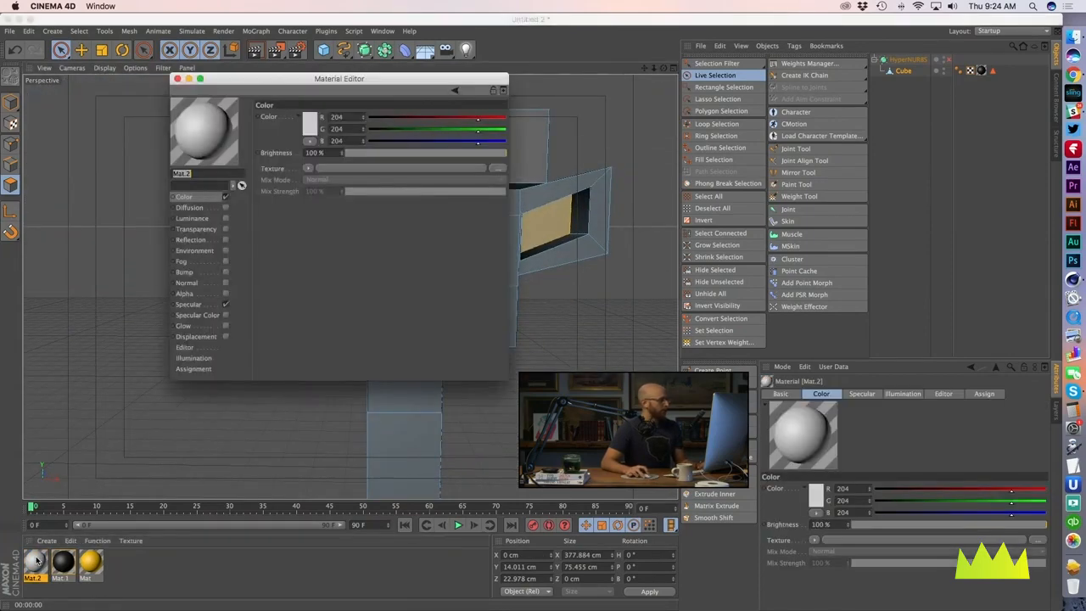
pyautogui.click(308, 127)
pyautogui.moveTo(297, 95)
pyautogui.mouseDown()
pyautogui.moveTo(348, 93)
pyautogui.moveTo(311, 109)
pyautogui.mouseUp()
pyautogui.click(325, 174)
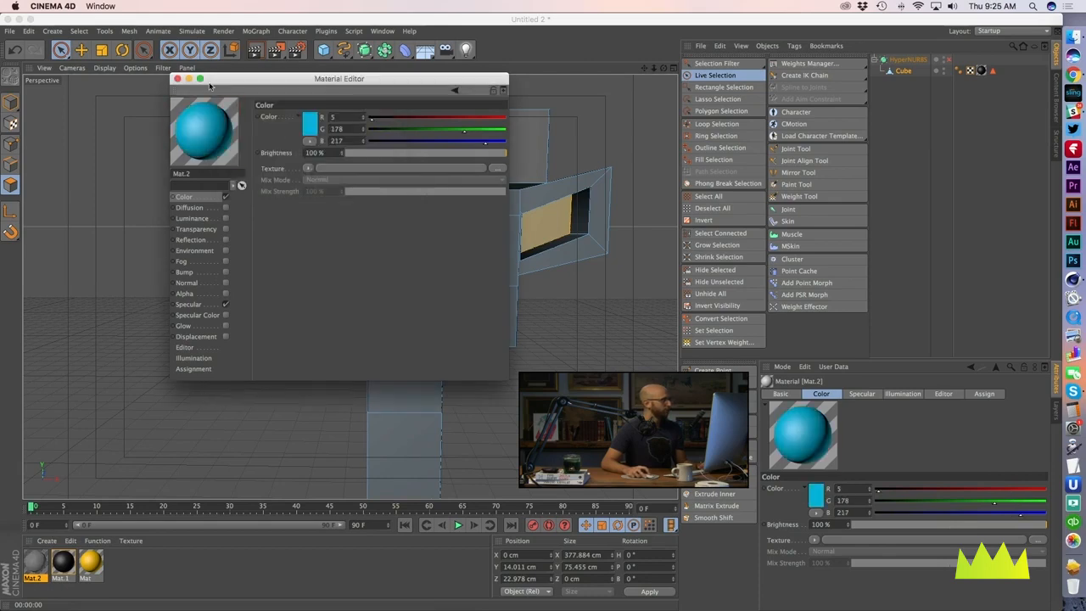
pyautogui.click(177, 78)
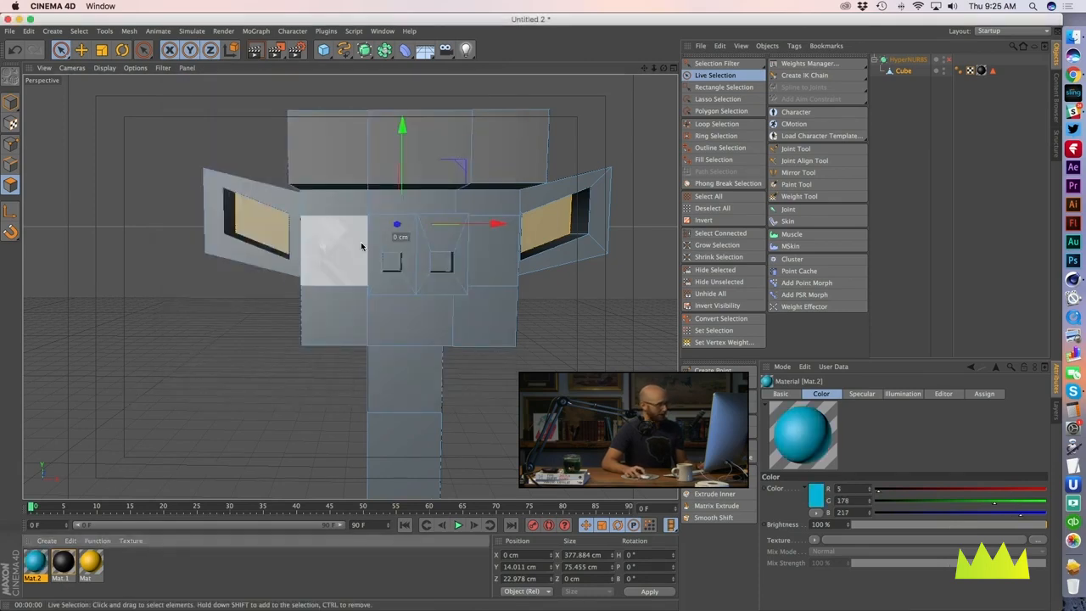
# Step: Apply the blue material to the selected inner ear polygons and deselect the object
pyautogui.keyDown('alt'); pyautogui.moveTo(363, 246); pyautogui.dragTo(397, 232); pyautogui.keyUp('alt')
pyautogui.moveTo(37, 554); pyautogui.dragTo(270, 219)
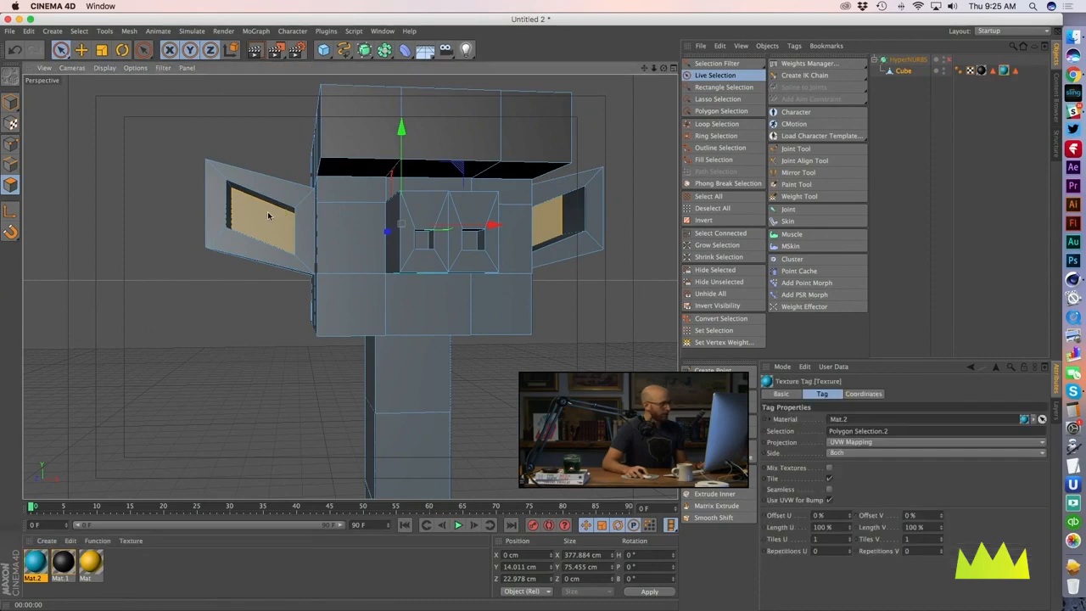
pyautogui.click(901, 219)
pyautogui.keyDown('alt'); pyautogui.moveTo(562, 254); pyautogui.dragTo(594, 251); pyautogui.keyUp('alt')
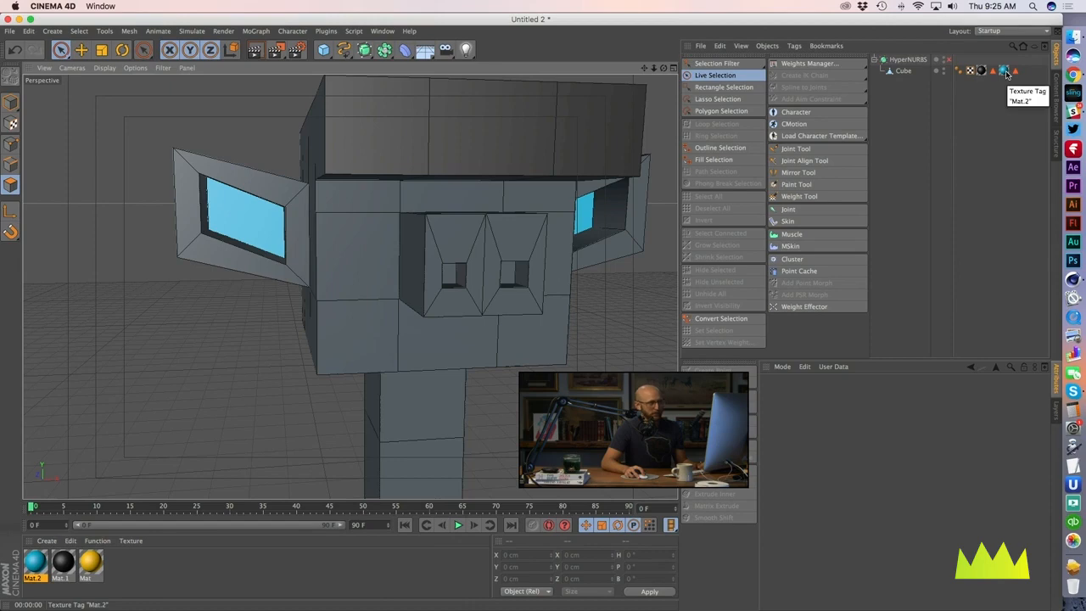
# Step: Select the cube again and pick the recessed inner polygons of both nostrils
pyautogui.keyDown('alt'); pyautogui.moveTo(518, 213); pyautogui.dragTo(445, 235); pyautogui.keyUp('alt')
pyautogui.click(904, 71)
pyautogui.keyDown('alt'); pyautogui.moveTo(329, 287); pyautogui.dragTo(369, 280, button='right'); pyautogui.keyUp('alt')
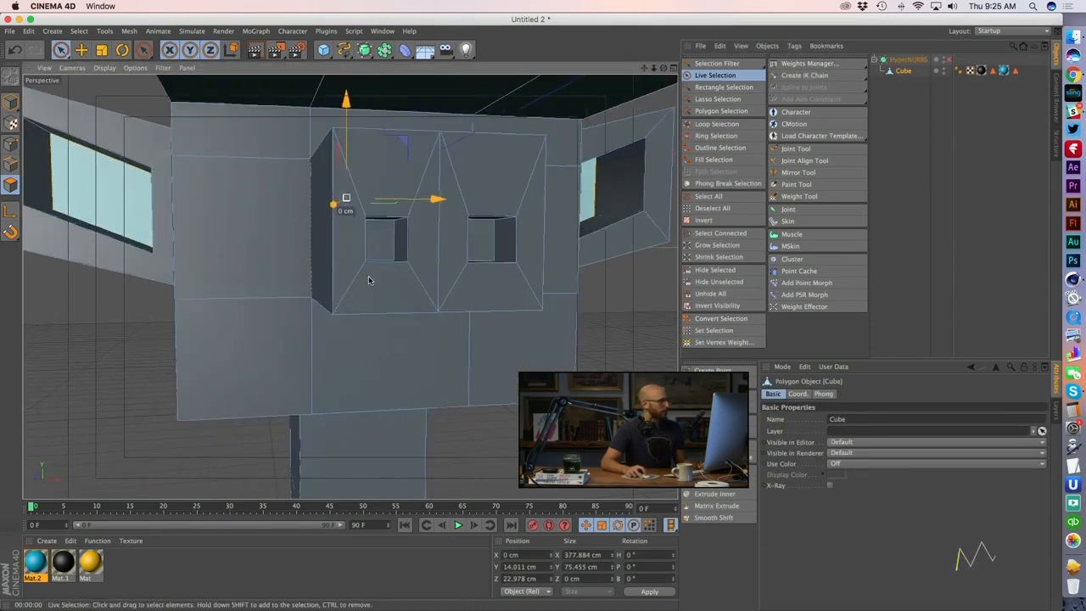
pyautogui.keyDown('alt'); pyautogui.moveTo(369, 281); pyautogui.dragTo(348, 284); pyautogui.keyUp('alt')
pyautogui.click(316, 293)
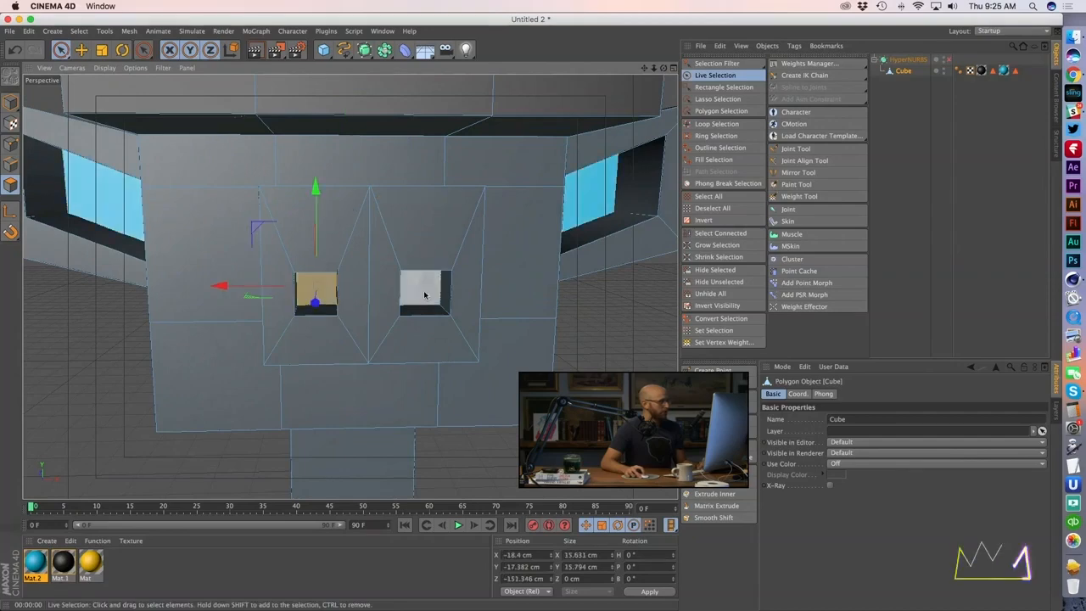
pyautogui.keyDown('shift'); pyautogui.click(425, 294); pyautogui.keyUp('shift')
# Step: Try the near-black material on the inner nostril polygons and undo the assignment
pyautogui.keyDown('alt'); pyautogui.moveTo(255, 348); pyautogui.dragTo(212, 399); pyautogui.keyUp('alt')
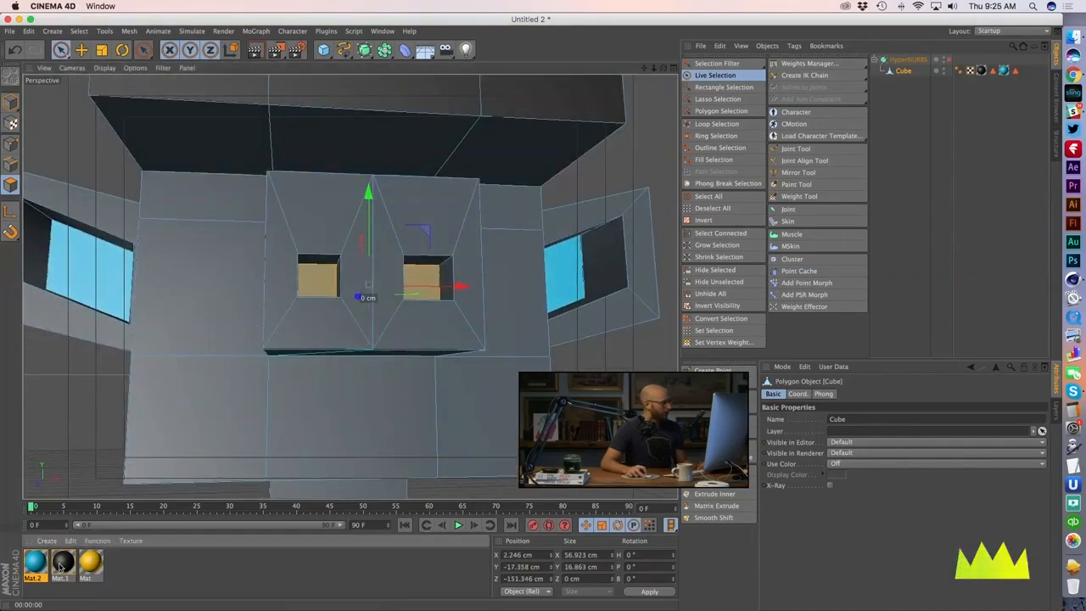
pyautogui.moveTo(321, 277); pyautogui.dragTo(321, 278)
pyautogui.keyDown('alt'); pyautogui.moveTo(320, 331); pyautogui.dragTo(337, 388); pyautogui.keyUp('alt')
pyautogui.keyDown('alt'); pyautogui.moveTo(337, 388); pyautogui.dragTo(305, 393, button='right'); pyautogui.keyUp('alt')
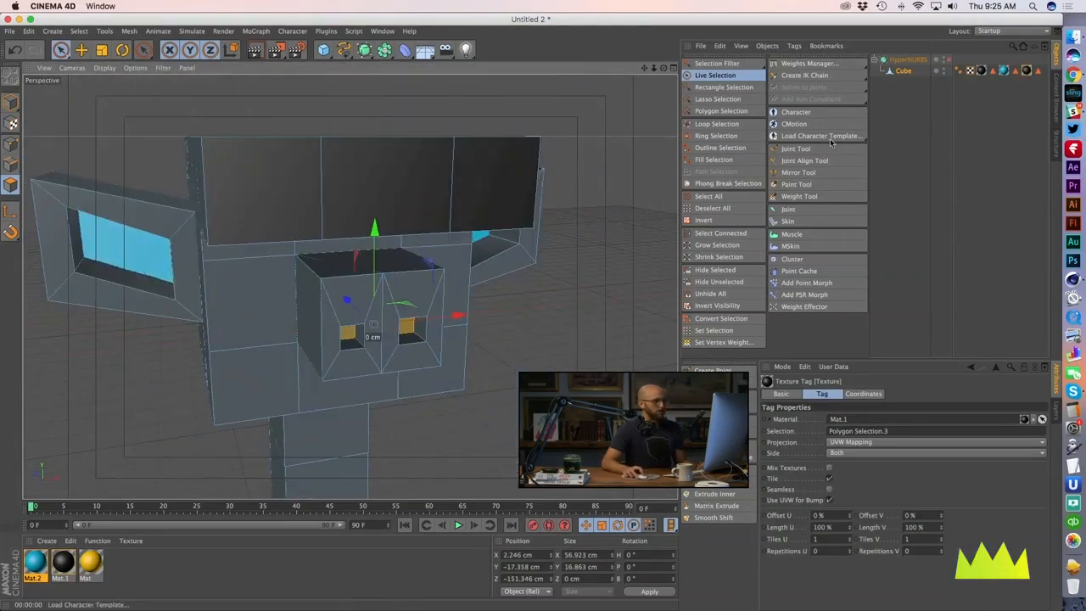
pyautogui.keyDown('alt'); pyautogui.moveTo(374, 346); pyautogui.dragTo(367, 326); pyautogui.keyUp('alt')
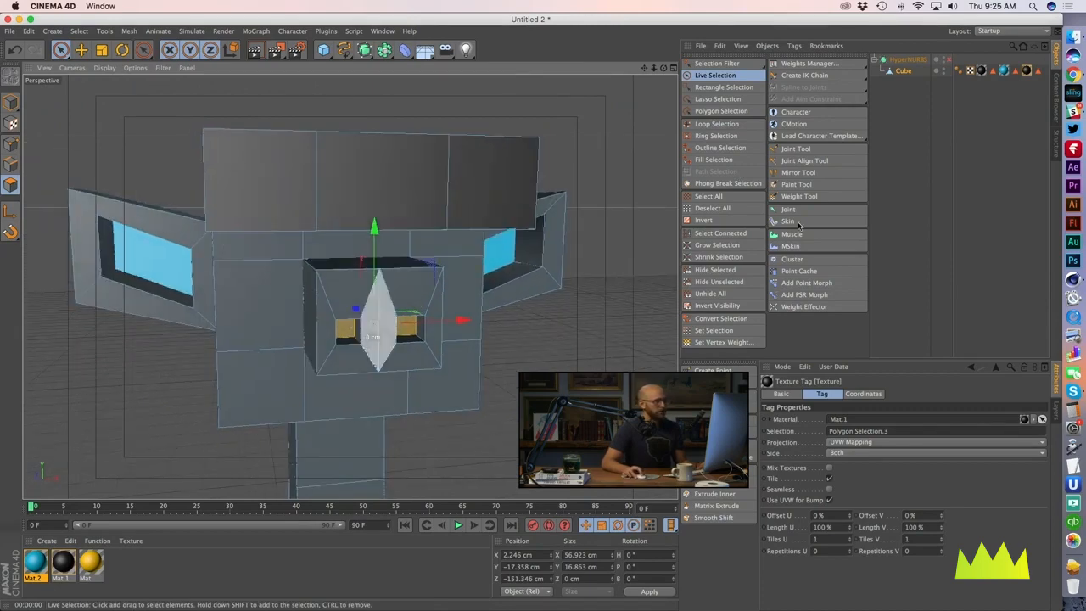
pyautogui.press('super+z')
# Step: Apply the blue material to the selected inner nostril polygons and deselect the object
pyautogui.moveTo(34, 567); pyautogui.dragTo(347, 331)
pyautogui.click(901, 216)
pyautogui.keyDown('alt'); pyautogui.moveTo(433, 365); pyautogui.dragTo(396, 368, button='right'); pyautogui.keyUp('alt')
pyautogui.keyDown('alt'); pyautogui.moveTo(396, 368); pyautogui.dragTo(365, 362); pyautogui.keyUp('alt')
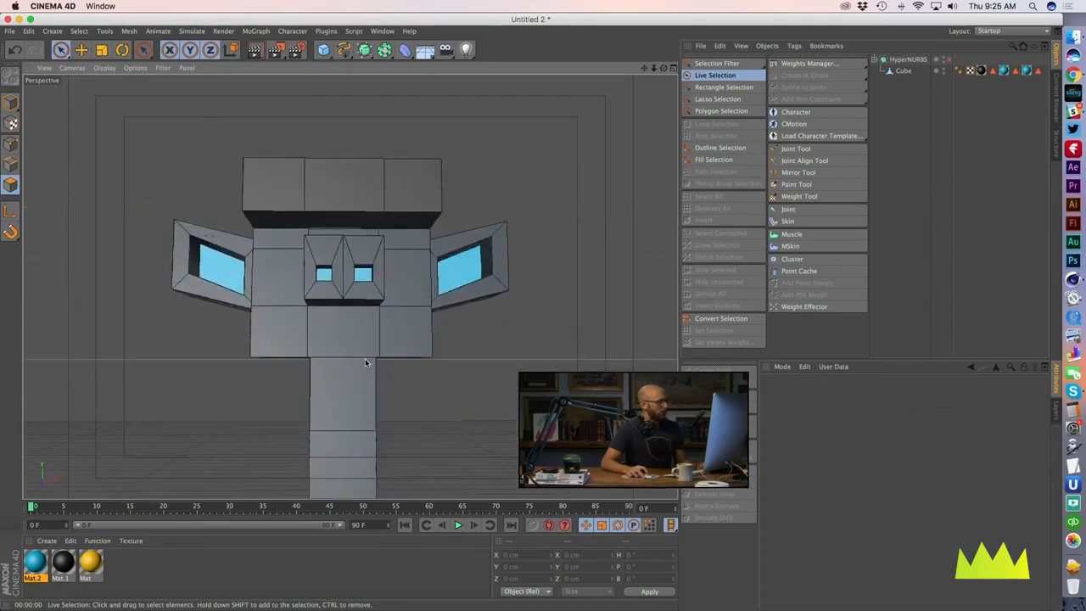
# Step: Turn HyperNURBS back on, examine the smoothed head's colored areas, and render the perspective view
pyautogui.keyDown('alt'); pyautogui.moveTo(365, 361); pyautogui.dragTo(341, 411, button='right'); pyautogui.keyUp('alt')
pyautogui.keyDown('alt'); pyautogui.moveTo(341, 410); pyautogui.dragTo(341, 418); pyautogui.keyUp('alt')
pyautogui.click(948, 60)
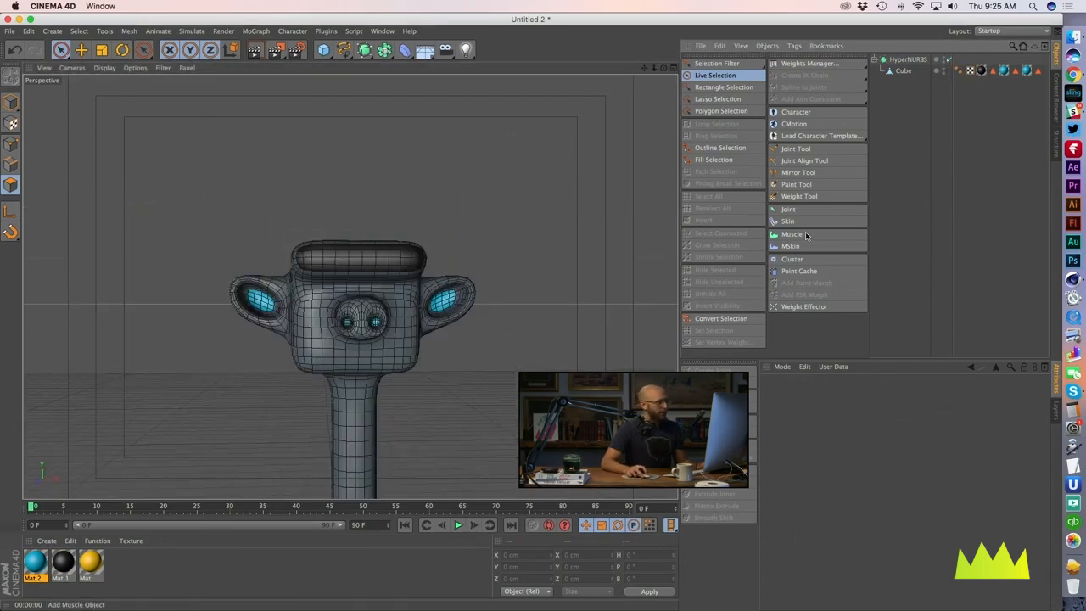
pyautogui.keyDown('alt'); pyautogui.moveTo(312, 307); pyautogui.dragTo(422, 297, button='right'); pyautogui.keyUp('alt')
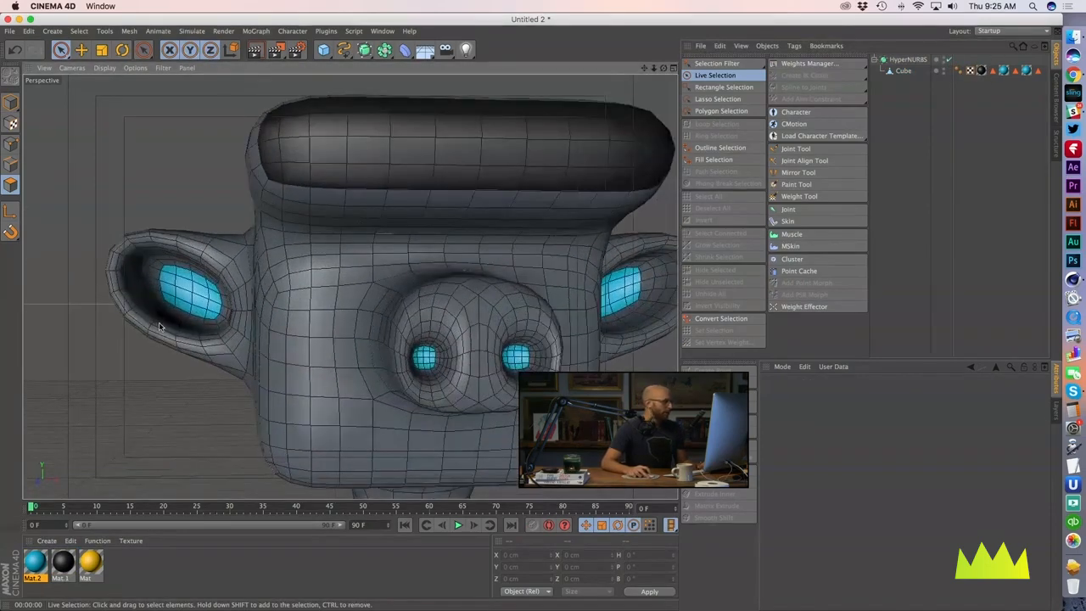
pyautogui.keyDown('alt'); pyautogui.moveTo(160, 326); pyautogui.dragTo(189, 332); pyautogui.keyUp('alt')
pyautogui.keyDown('alt'); pyautogui.moveTo(188, 331); pyautogui.dragTo(201, 326, button='right'); pyautogui.keyUp('alt')
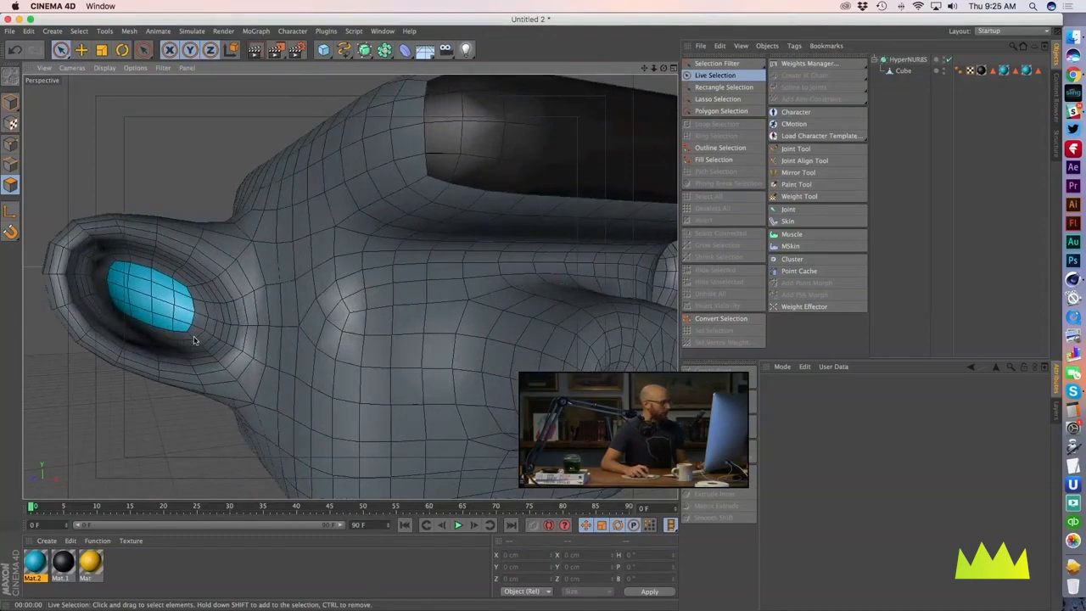
pyautogui.keyDown('alt'); pyautogui.moveTo(342, 349); pyautogui.dragTo(238, 362, button='right'); pyautogui.keyUp('alt')
pyautogui.keyDown('alt'); pyautogui.moveTo(238, 362); pyautogui.dragTo(182, 351); pyautogui.keyUp('alt')
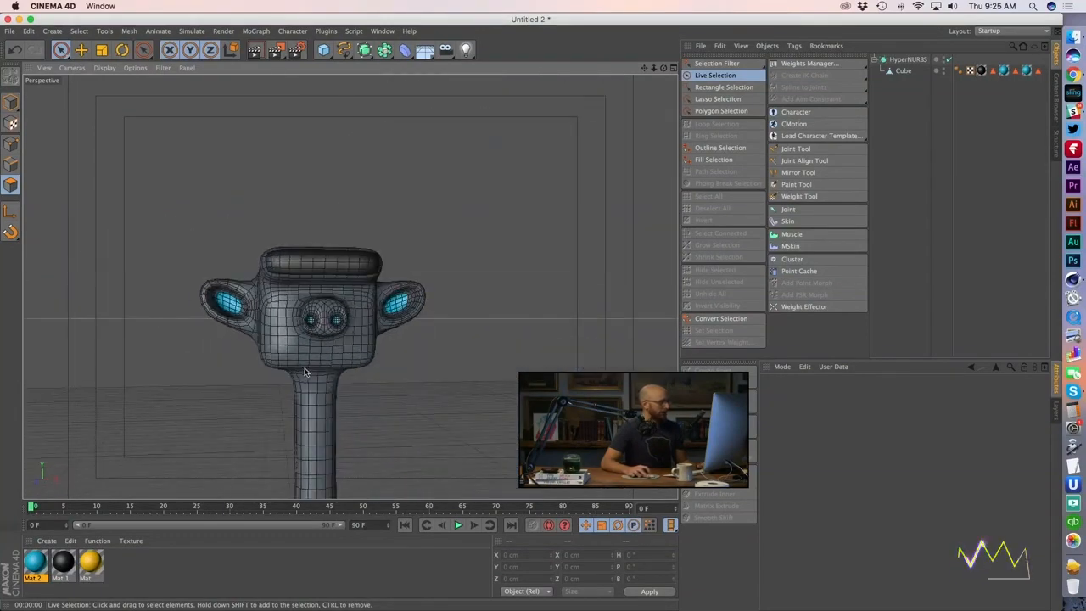
pyautogui.click(257, 50)
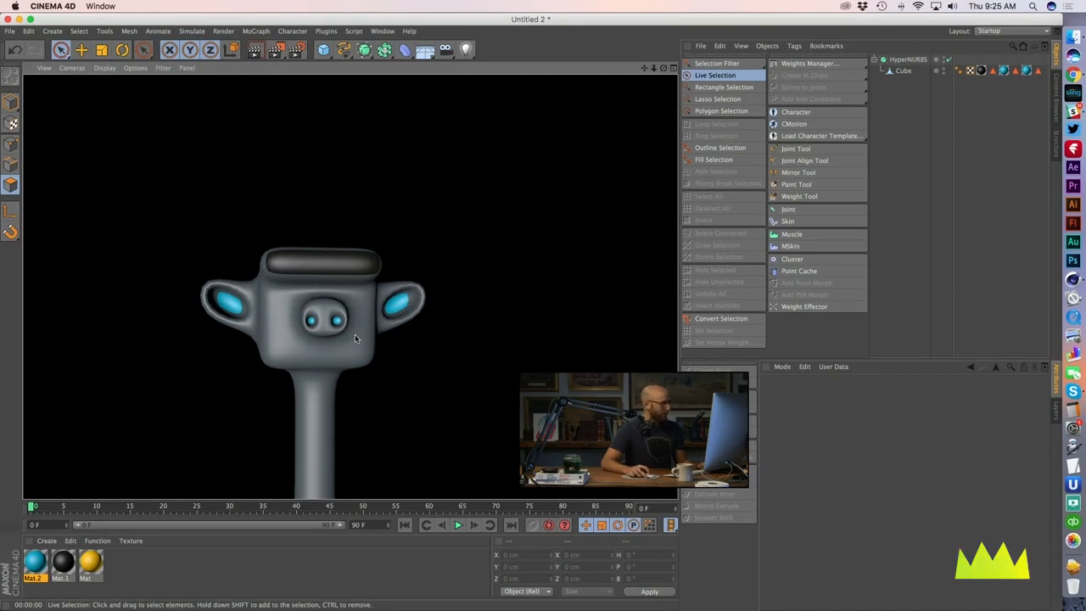
# Step: Apply the yellow material to the whole cube and place its texture tag before the black and blue ones, then deselect the object
pyautogui.keyDown('alt'); pyautogui.moveTo(356, 337); pyautogui.dragTo(317, 371, button='right'); pyautogui.keyUp('alt')
pyautogui.keyDown('alt'); pyautogui.moveTo(317, 371); pyautogui.dragTo(376, 359); pyautogui.keyUp('alt')
pyautogui.keyDown('alt'); pyautogui.moveTo(376, 358); pyautogui.dragTo(364, 381, button='right'); pyautogui.keyUp('alt')
pyautogui.keyDown('alt'); pyautogui.moveTo(364, 381); pyautogui.dragTo(352, 374); pyautogui.keyUp('alt')
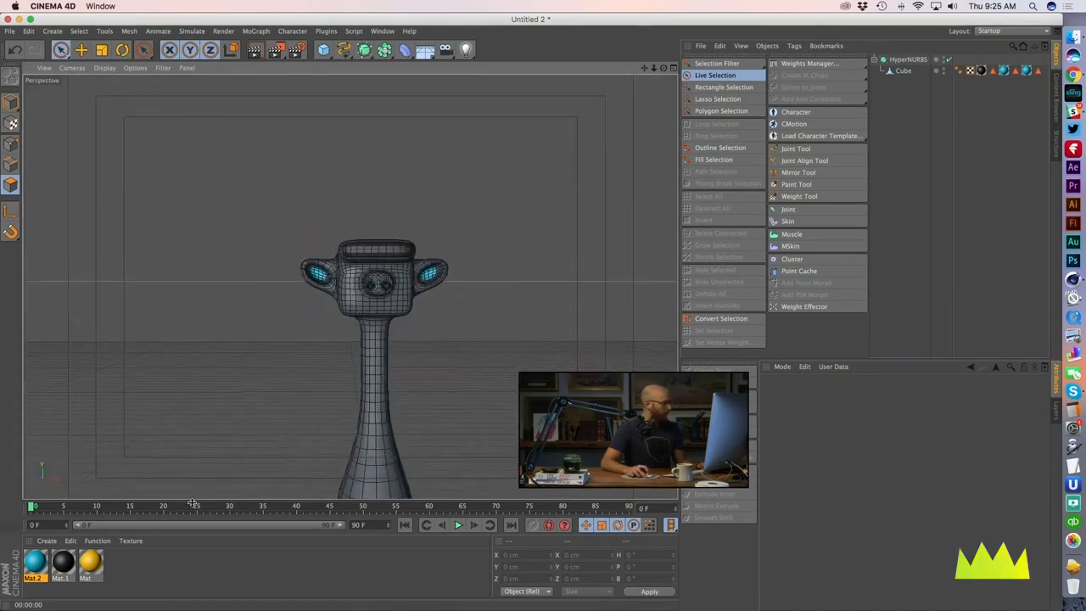
pyautogui.moveTo(899, 67); pyautogui.dragTo(900, 70)
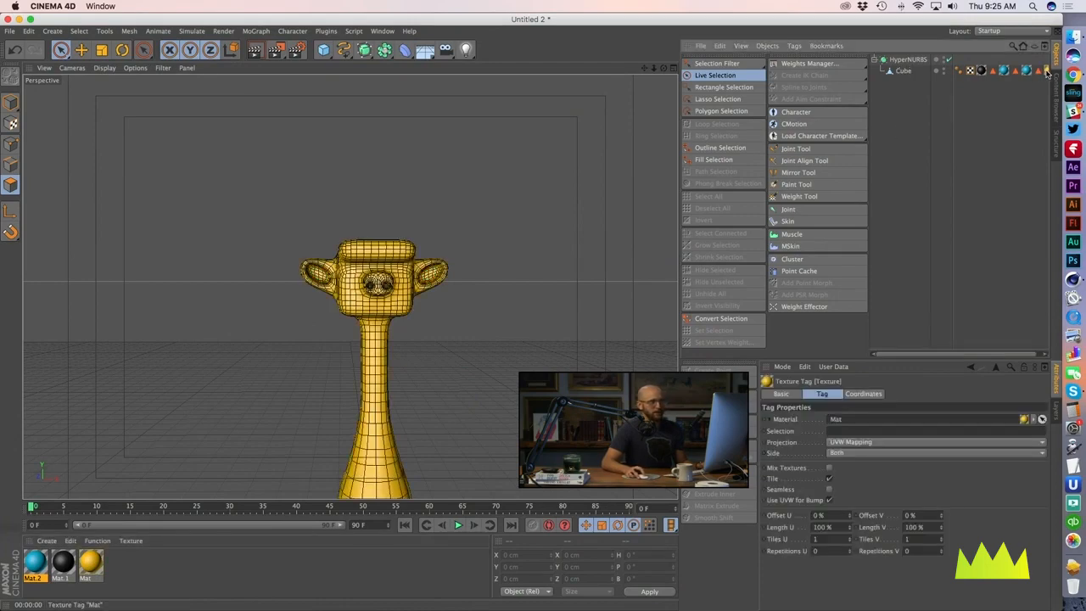
pyautogui.moveTo(980, 72); pyautogui.dragTo(981, 73)
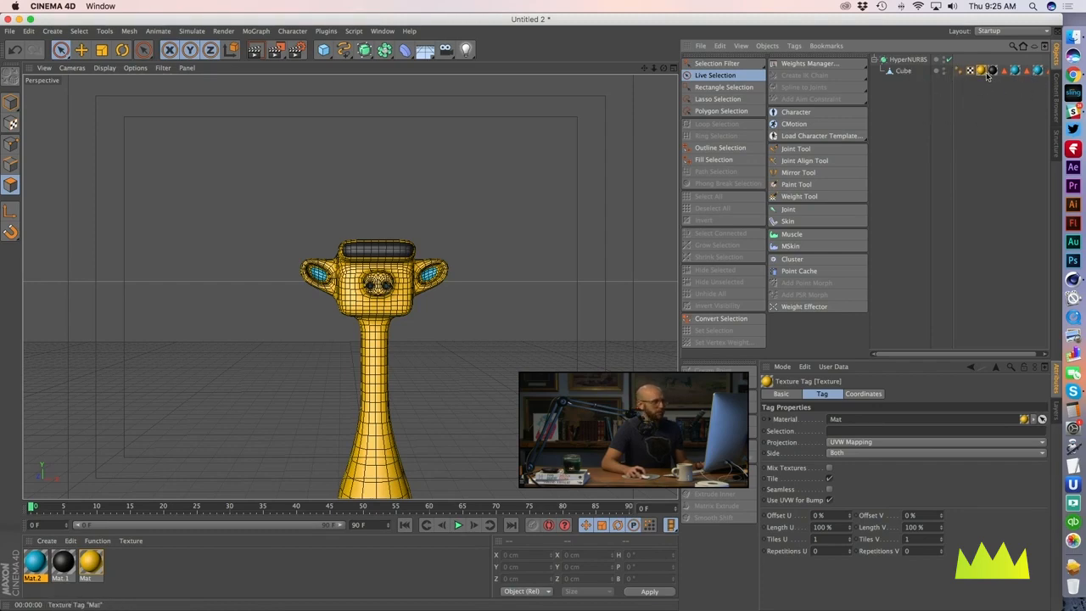
pyautogui.click(923, 118)
# Step: Render the perspective view of the head and neck, and examine the colored character from the side and at full length
pyautogui.keyDown('alt'); pyautogui.moveTo(364, 300); pyautogui.dragTo(378, 302); pyautogui.keyUp('alt')
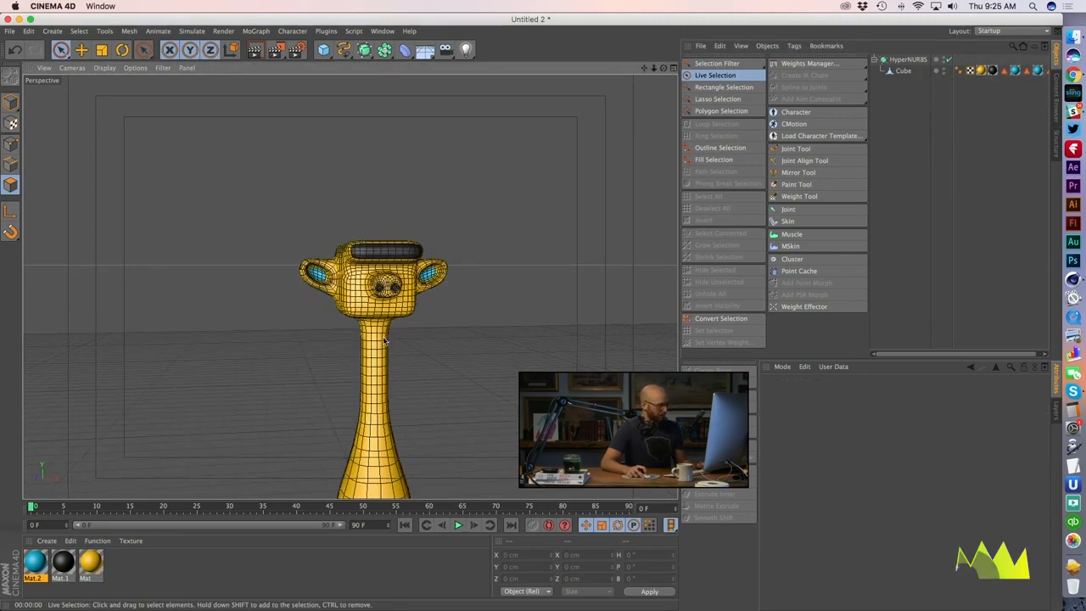
pyautogui.keyDown('alt'); pyautogui.moveTo(366, 302); pyautogui.dragTo(366, 246, button='middle'); pyautogui.keyUp('alt')
pyautogui.keyDown('alt'); pyautogui.moveTo(366, 302); pyautogui.dragTo(370, 289); pyautogui.keyUp('alt')
pyautogui.keyDown('alt'); pyautogui.moveTo(402, 223); pyautogui.dragTo(380, 246, button='middle'); pyautogui.keyUp('alt')
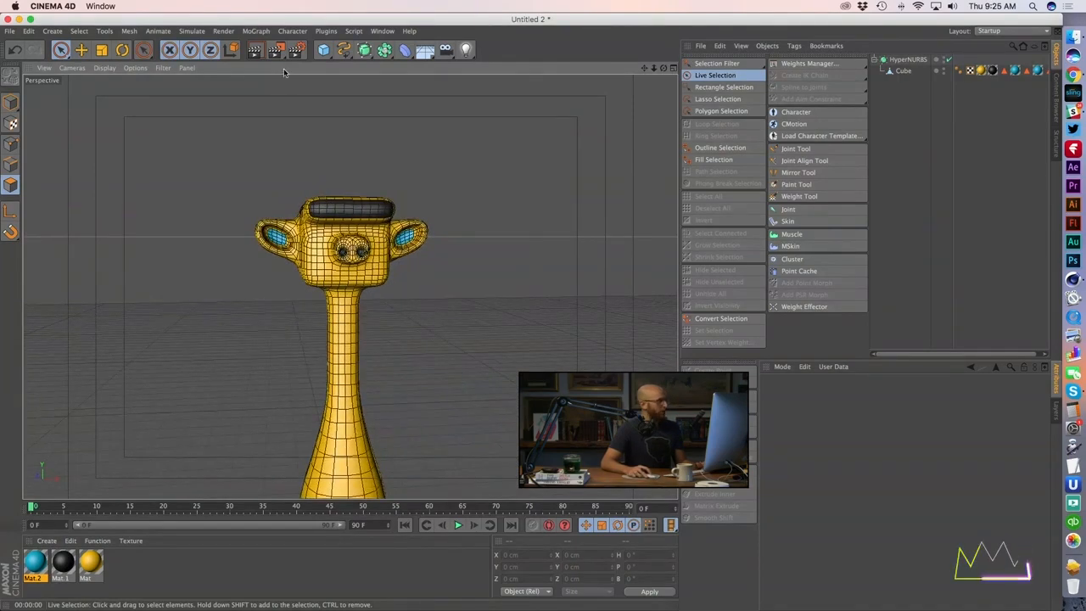
pyautogui.click(255, 49)
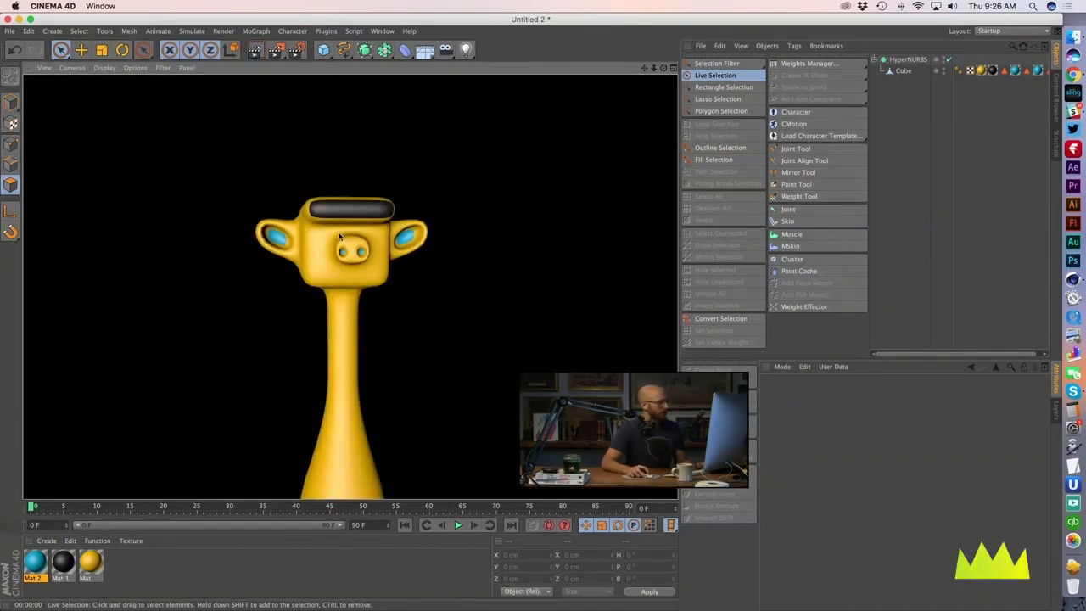
pyautogui.keyDown('alt'); pyautogui.moveTo(359, 260); pyautogui.dragTo(325, 253); pyautogui.keyUp('alt')
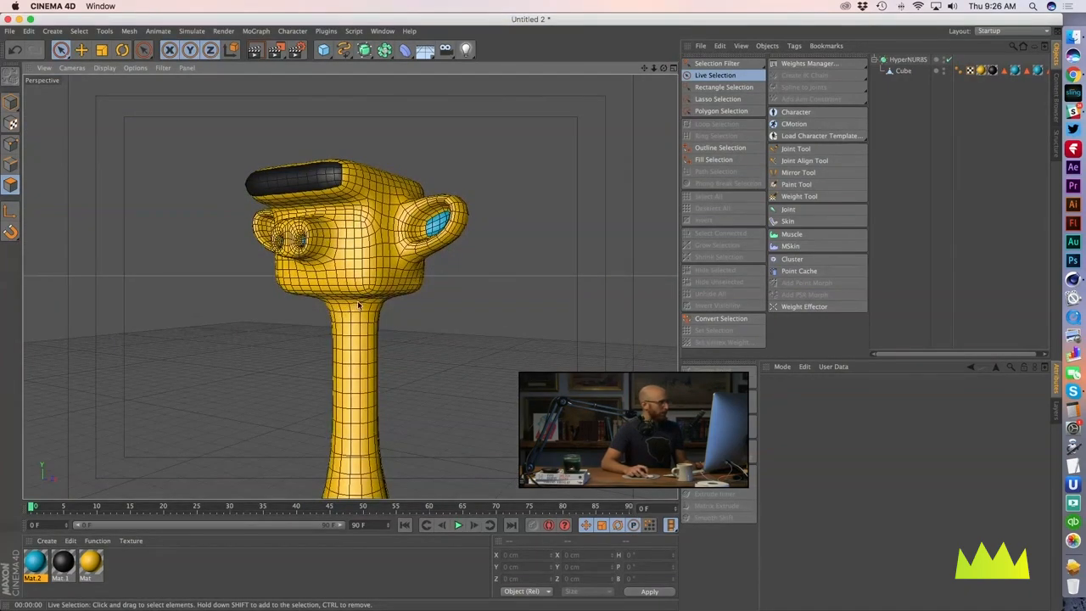
pyautogui.keyDown('alt'); pyautogui.moveTo(358, 305); pyautogui.dragTo(317, 310, button='right'); pyautogui.keyUp('alt')
pyautogui.keyDown('alt'); pyautogui.moveTo(317, 311); pyautogui.dragTo(343, 407); pyautogui.keyUp('alt')
pyautogui.keyDown('alt'); pyautogui.moveTo(343, 407); pyautogui.dragTo(342, 317, button='middle'); pyautogui.keyUp('alt')
pyautogui.keyDown('alt'); pyautogui.moveTo(342, 317); pyautogui.dragTo(333, 321, button='right'); pyautogui.keyUp('alt')
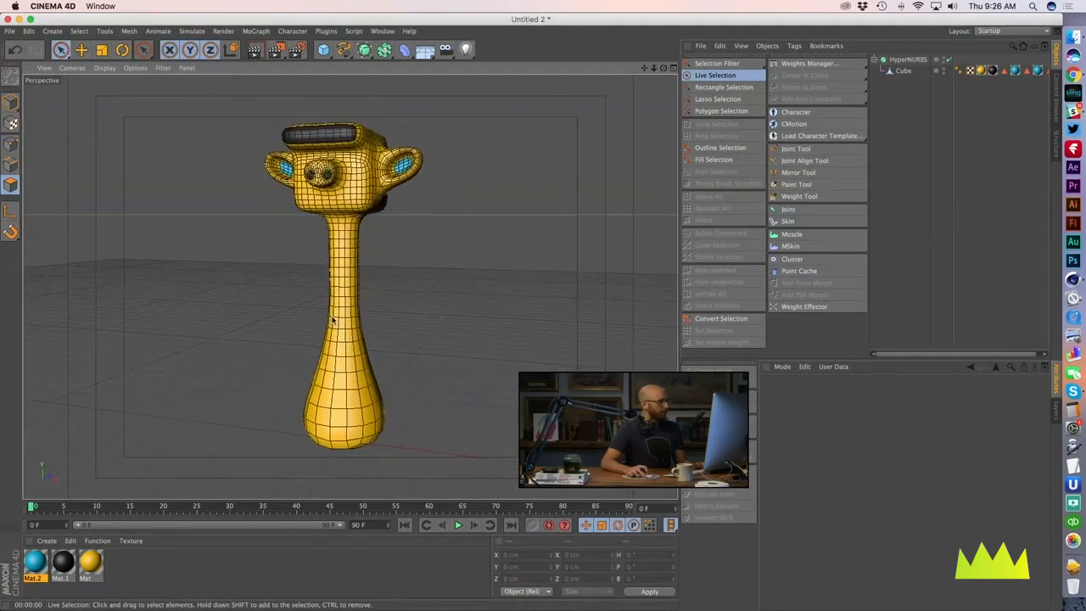
# Step: Render a preview of the character from a slightly turned front view
pyautogui.keyDown('alt'); pyautogui.moveTo(332, 319); pyautogui.dragTo(389, 301); pyautogui.keyUp('alt')
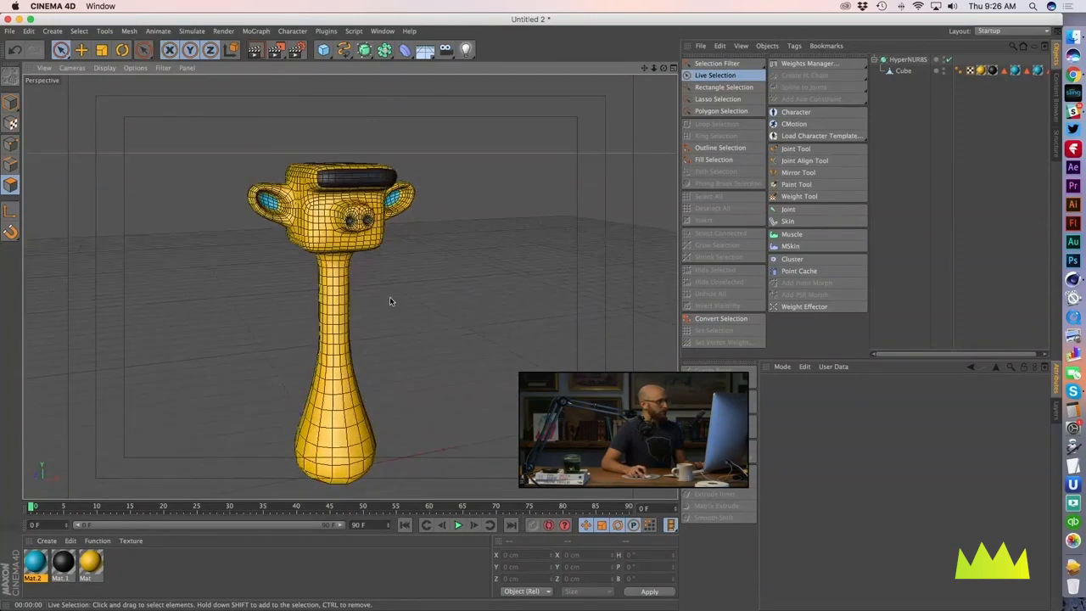
pyautogui.click(255, 50)
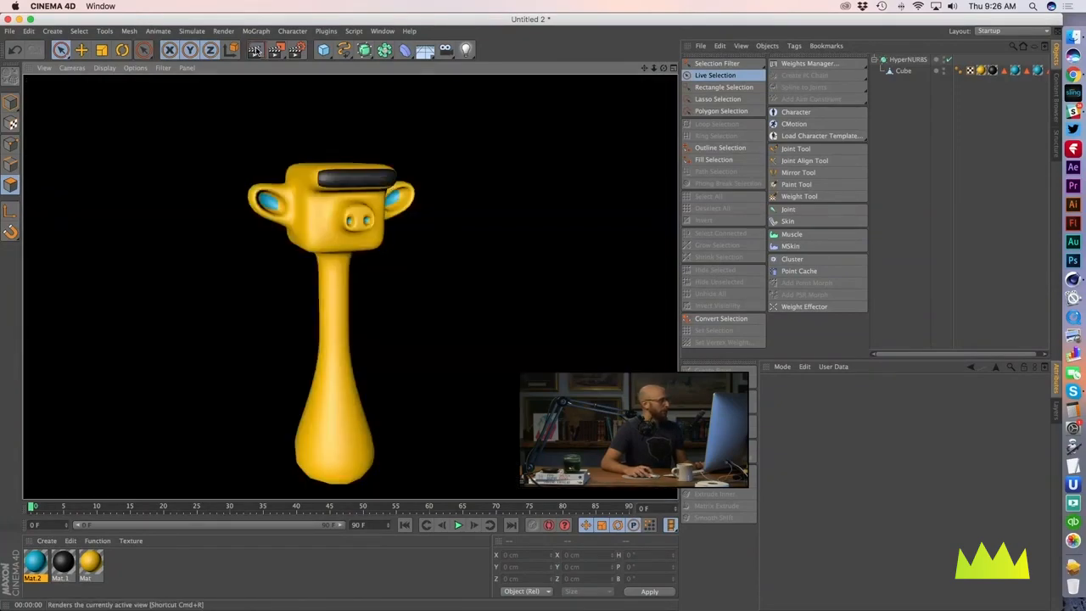
# Step: Set the HyperNURBS editor subdivision to 3 and render a preview of the smoother character
pyautogui.click(908, 59)
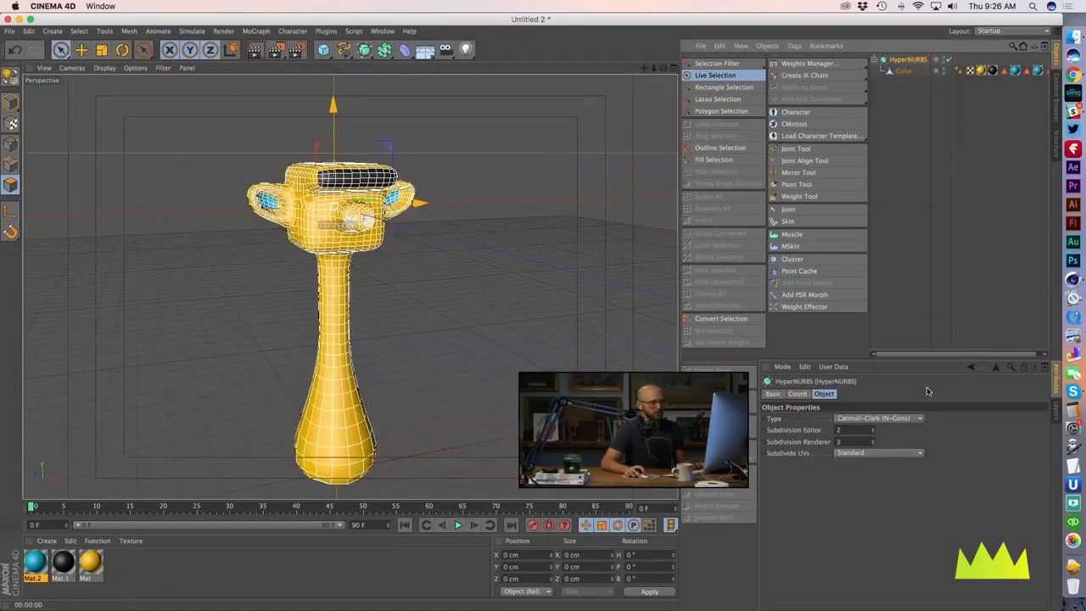
pyautogui.moveTo(847, 429); pyautogui.dragTo(825, 429)
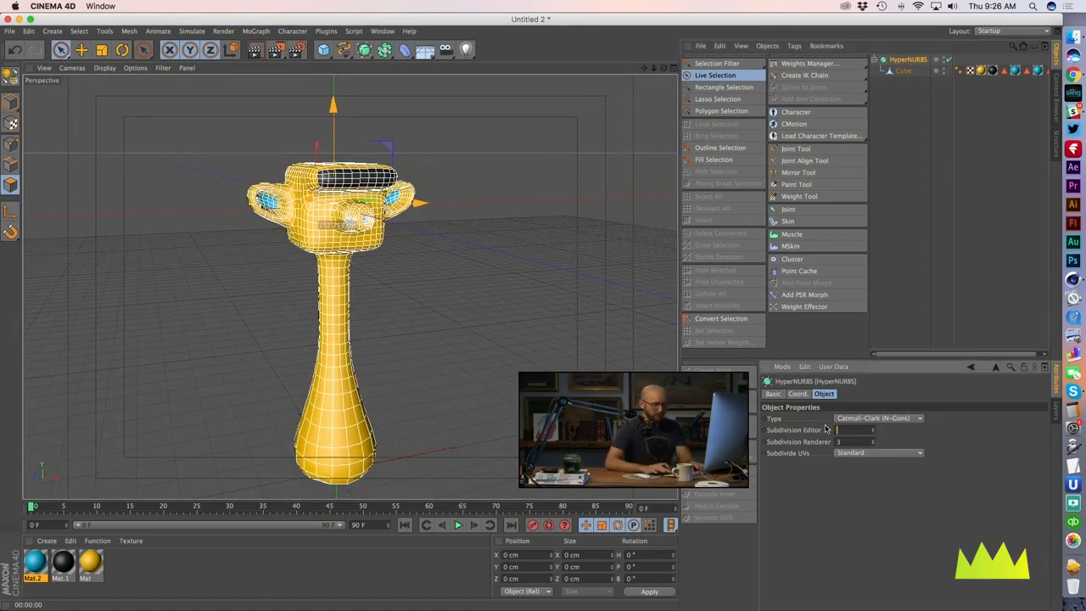
pyautogui.write('3')
pyautogui.press('Return')
pyautogui.click(255, 50)
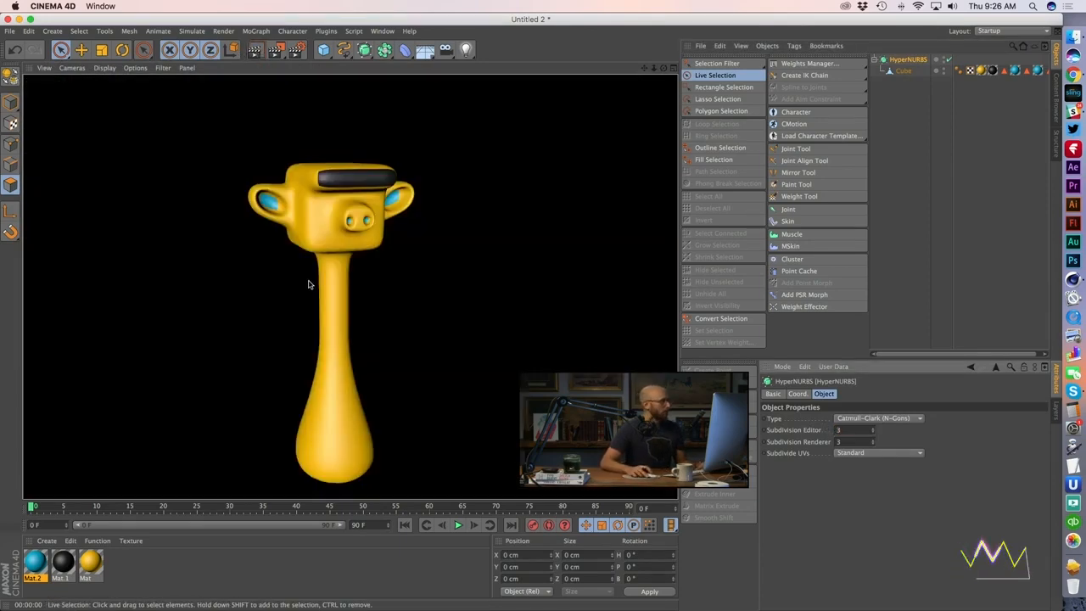
pyautogui.click(357, 218)
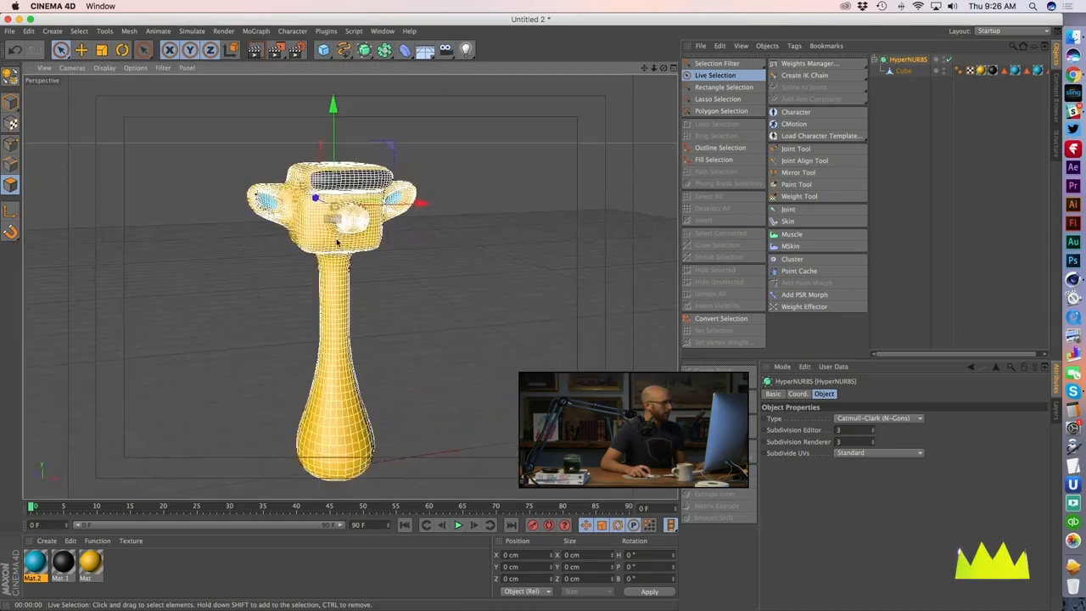
pyautogui.keyDown('alt'); pyautogui.moveTo(332, 282); pyautogui.dragTo(593, 287); pyautogui.keyUp('alt')
pyautogui.click(910, 122)
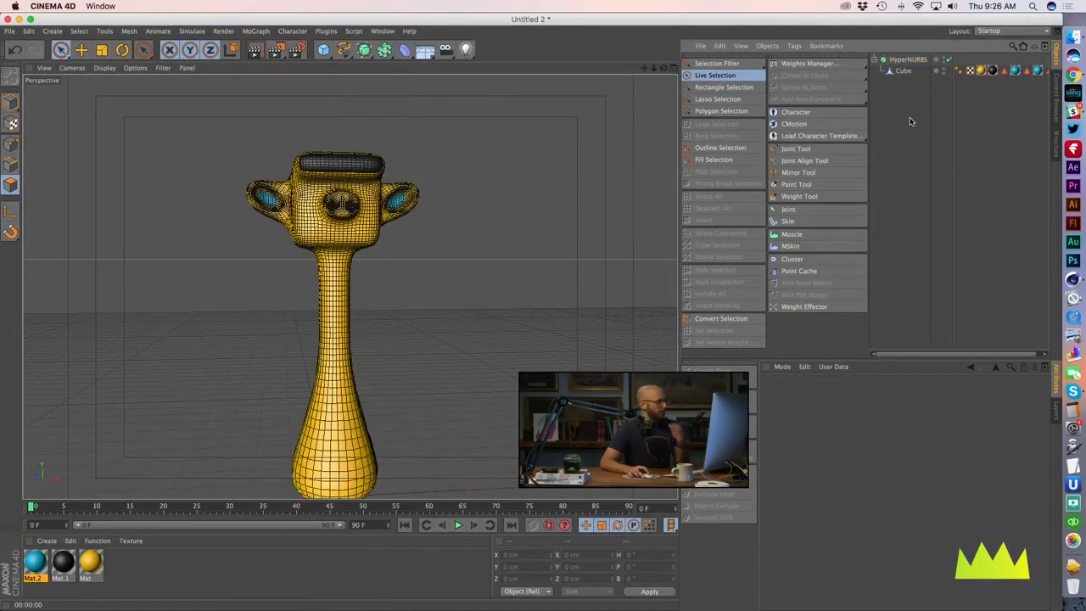
# Step: Set the HyperNURBS editor subdivision to 2 and deselect the object
pyautogui.click(911, 61)
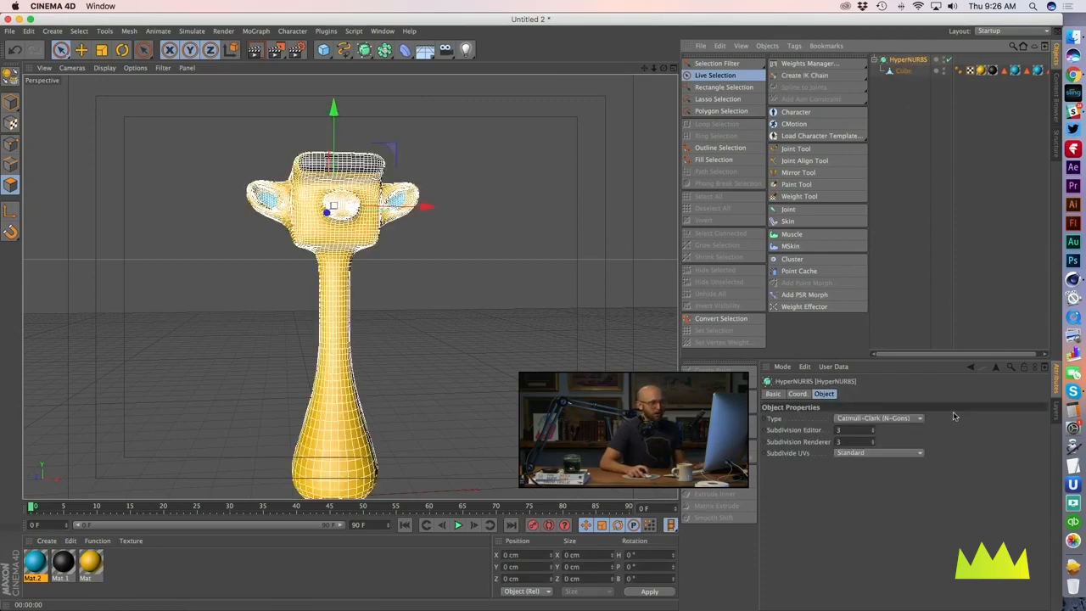
pyautogui.moveTo(852, 431); pyautogui.dragTo(822, 431)
pyautogui.write('2')
pyautogui.press('Return')
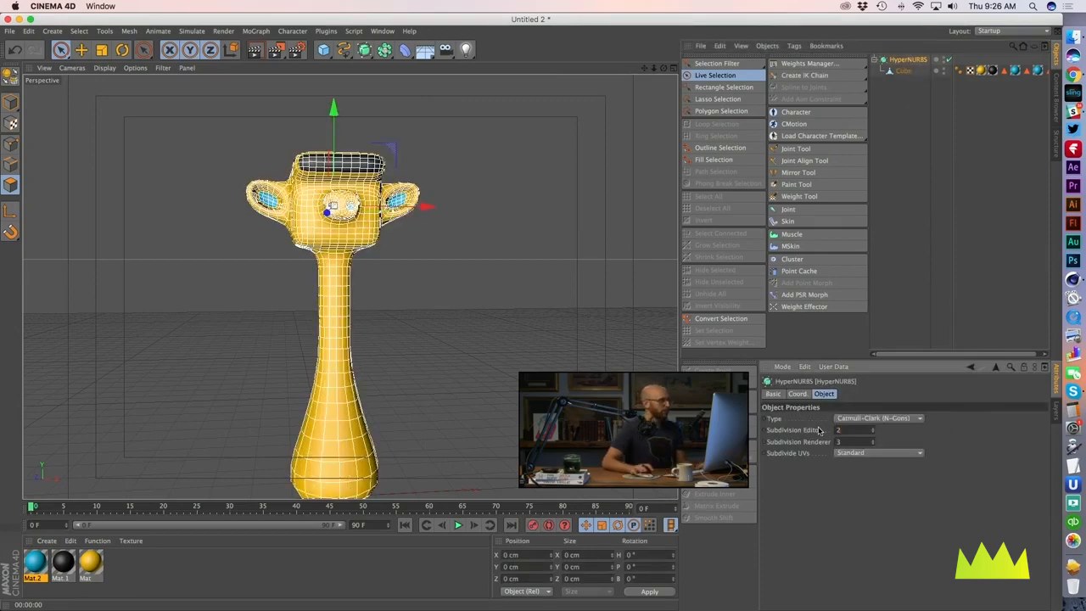
pyautogui.click(895, 316)
# Step: Examine the character's mesh from the front, above the head and the side
pyautogui.keyDown('alt'); pyautogui.moveTo(329, 355); pyautogui.dragTo(350, 370); pyautogui.keyUp('alt')
pyautogui.keyDown('alt'); pyautogui.moveTo(341, 373); pyautogui.dragTo(356, 307, button='middle'); pyautogui.keyUp('alt')
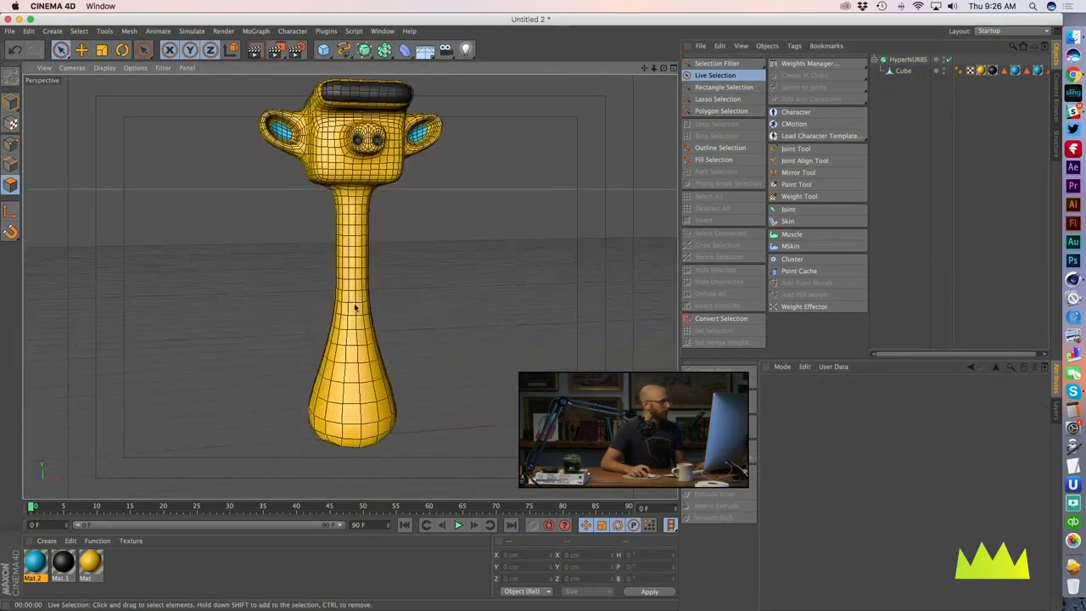
pyautogui.keyDown('alt'); pyautogui.moveTo(342, 297); pyautogui.dragTo(395, 303); pyautogui.keyUp('alt')
pyautogui.keyDown('alt'); pyautogui.moveTo(347, 254); pyautogui.dragTo(356, 373, button='middle'); pyautogui.keyUp('alt')
pyautogui.keyDown('alt'); pyautogui.moveTo(333, 246); pyautogui.dragTo(383, 247, button='right'); pyautogui.keyUp('alt')
pyautogui.keyDown('alt'); pyautogui.moveTo(352, 257); pyautogui.dragTo(370, 323); pyautogui.keyUp('alt')
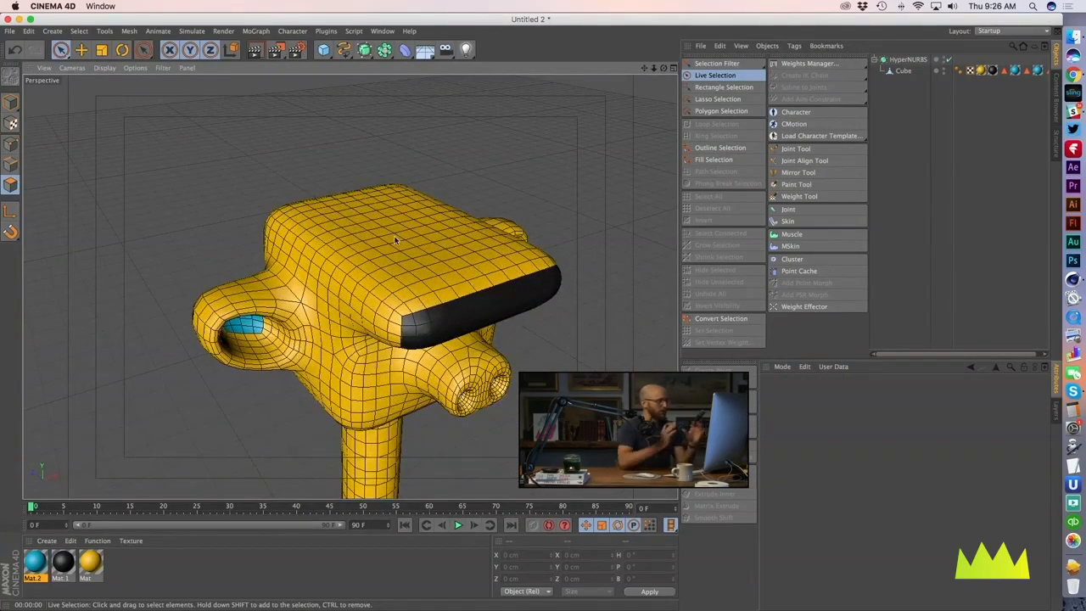
pyautogui.keyDown('alt'); pyautogui.moveTo(383, 350); pyautogui.dragTo(400, 349); pyautogui.keyUp('alt')
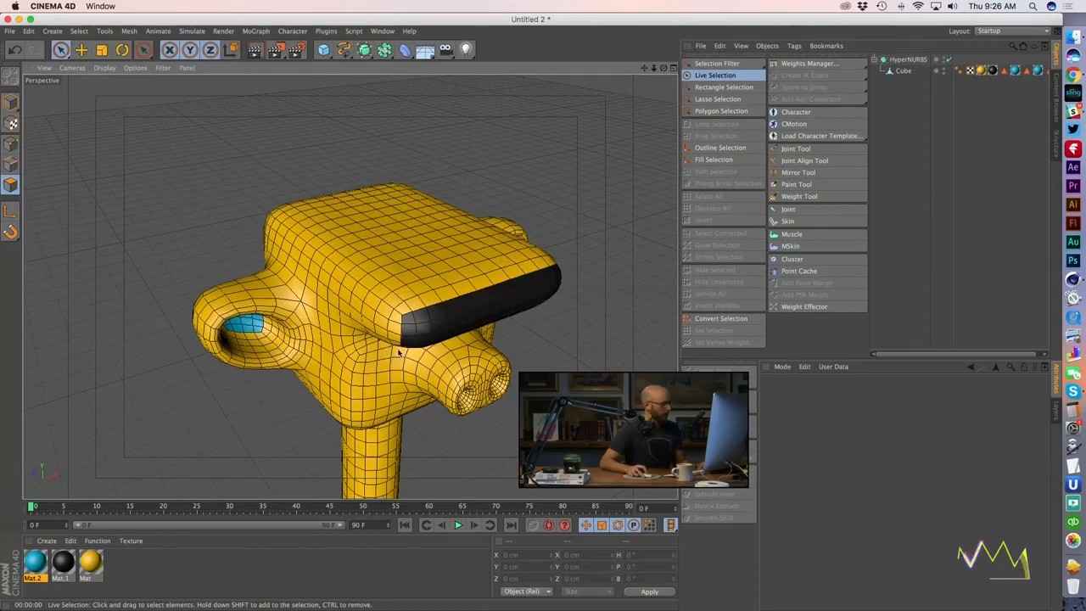
pyautogui.keyDown('alt'); pyautogui.moveTo(407, 399); pyautogui.dragTo(419, 342, button='middle'); pyautogui.keyUp('alt')
pyautogui.keyDown('alt'); pyautogui.moveTo(419, 342); pyautogui.dragTo(382, 344, button='right'); pyautogui.keyUp('alt')
pyautogui.keyDown('alt'); pyautogui.moveTo(386, 356); pyautogui.dragTo(395, 349); pyautogui.keyUp('alt')
pyautogui.keyDown('alt'); pyautogui.moveTo(389, 416); pyautogui.dragTo(385, 357, button='middle'); pyautogui.keyUp('alt')
pyautogui.keyDown('alt'); pyautogui.moveTo(384, 357); pyautogui.dragTo(379, 379); pyautogui.keyUp('alt')
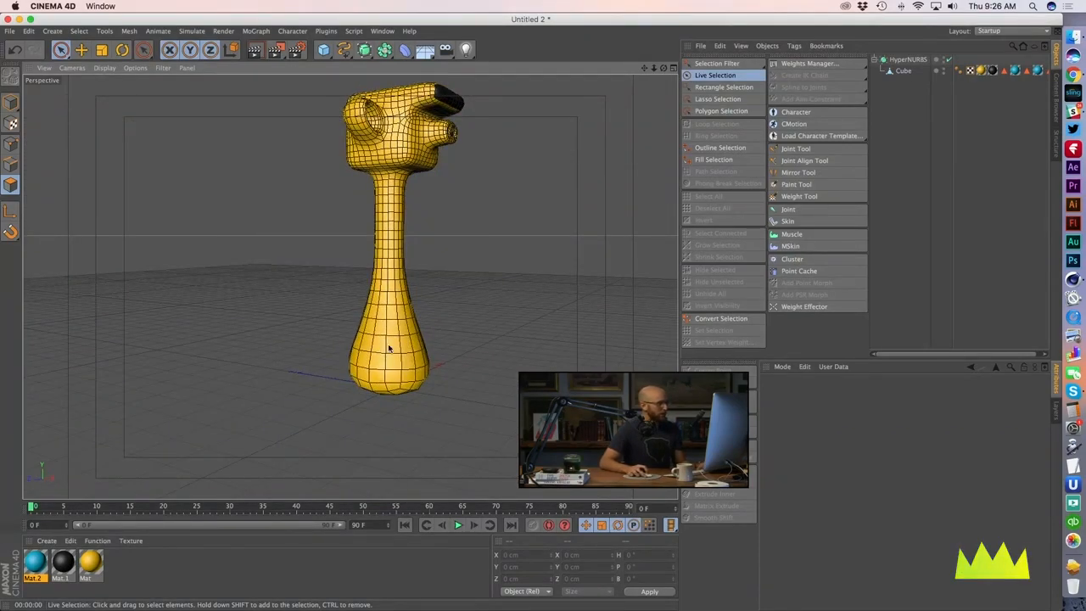
pyautogui.keyDown('alt'); pyautogui.moveTo(385, 361); pyautogui.dragTo(396, 357); pyautogui.keyUp('alt')
pyautogui.keyDown('alt'); pyautogui.moveTo(395, 356); pyautogui.dragTo(354, 393, button='middle'); pyautogui.keyUp('alt')
pyautogui.keyDown('alt'); pyautogui.moveTo(354, 393); pyautogui.dragTo(357, 391); pyautogui.keyUp('alt')
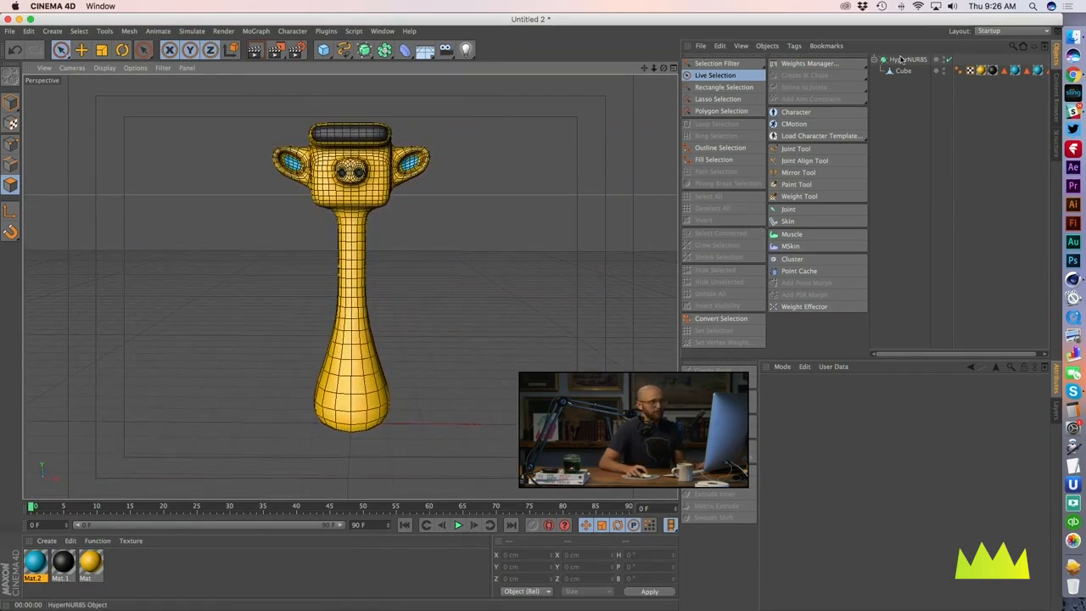
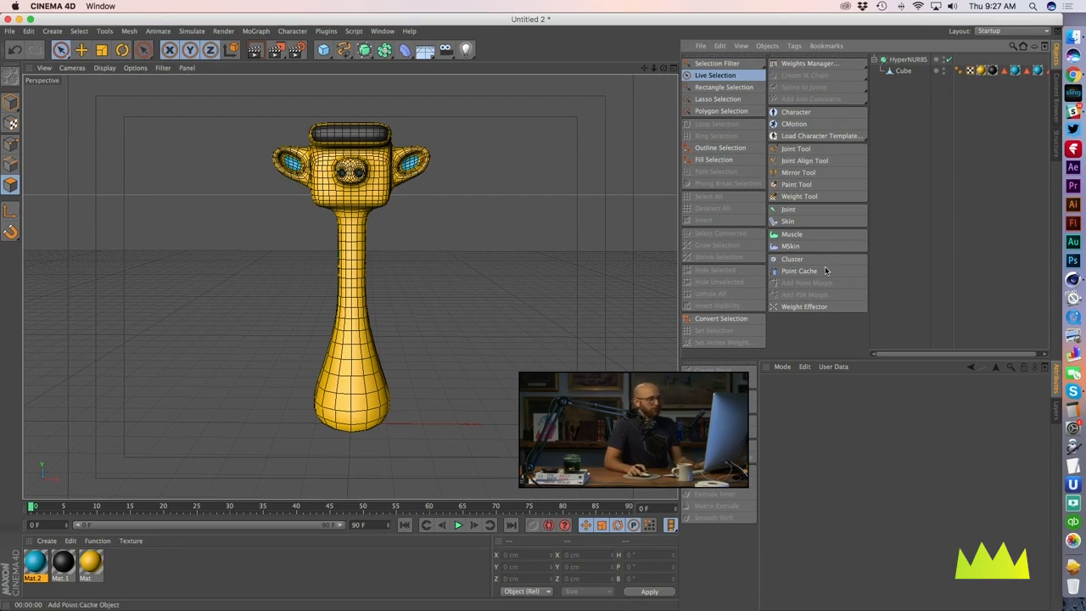
# Step: With the Joint Tool in the front view, place three joints on the centre line, at the body's base and its two lowest edge loops
pyautogui.click(796, 149)
pyautogui.click(671, 67)
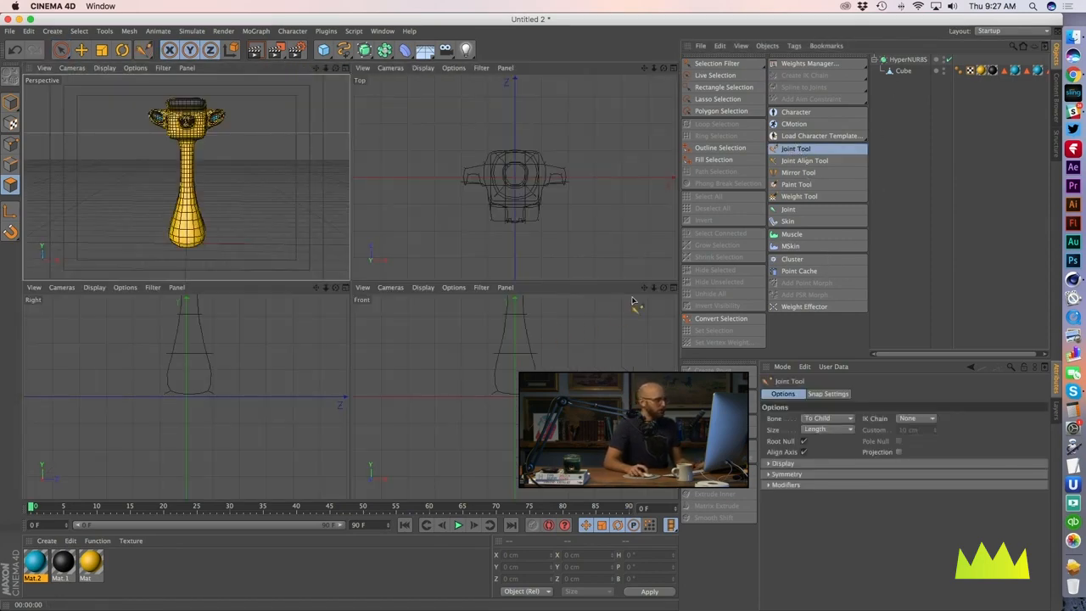
pyautogui.click(671, 287)
pyautogui.scroll(-5, 473, 347)
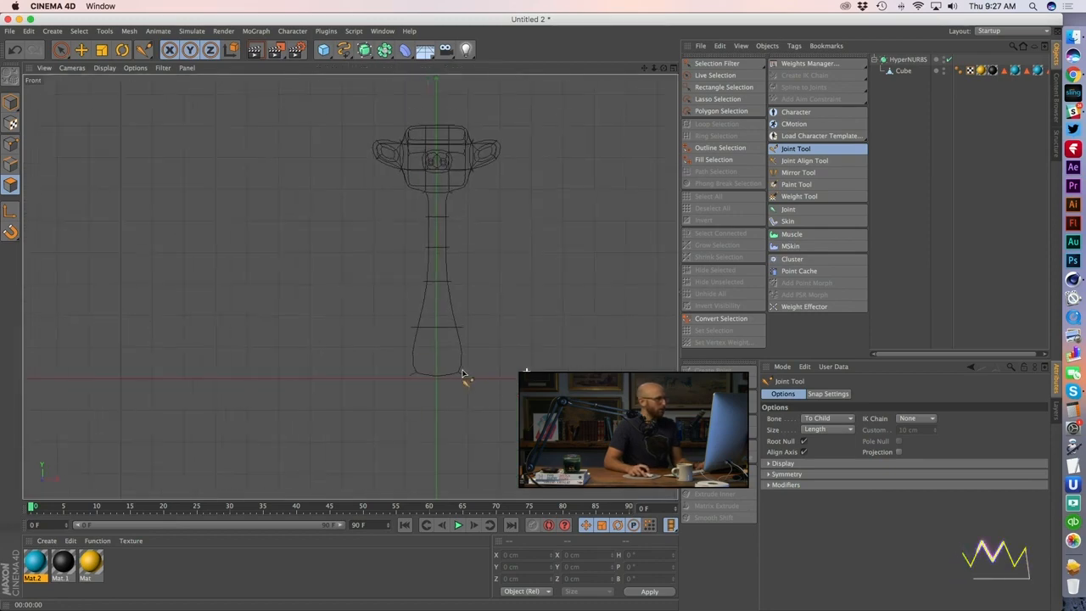
pyautogui.keyDown('alt'); pyautogui.moveTo(462, 372); pyautogui.dragTo(458, 372, button='right'); pyautogui.keyUp('alt')
pyautogui.keyDown('alt'); pyautogui.moveTo(473, 360); pyautogui.dragTo(432, 378, button='middle'); pyautogui.keyUp('alt')
pyautogui.keyDown('alt'); pyautogui.moveTo(417, 371); pyautogui.dragTo(438, 372, button='right'); pyautogui.keyUp('alt')
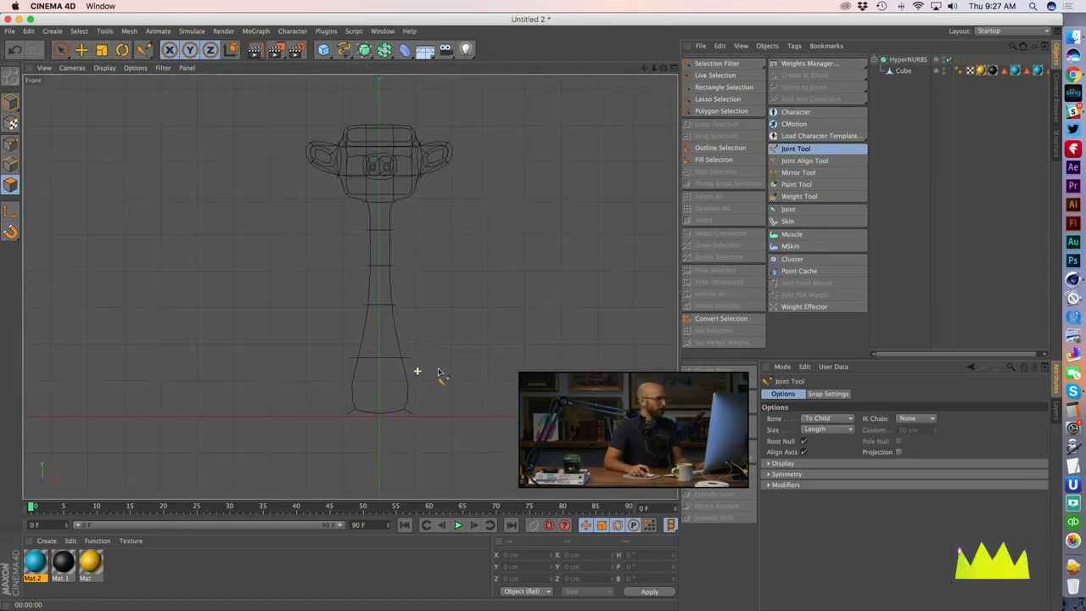
pyautogui.keyDown('alt'); pyautogui.moveTo(439, 372); pyautogui.dragTo(444, 378, button='middle'); pyautogui.keyUp('alt')
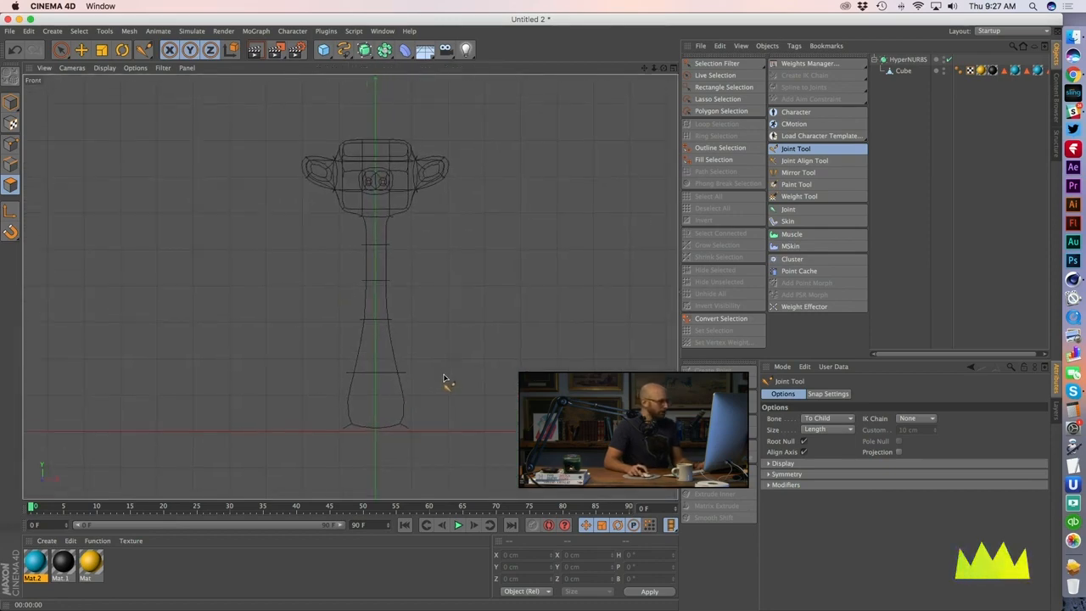
pyautogui.keyDown('ctrl'); pyautogui.click(376, 432); pyautogui.keyUp('ctrl')
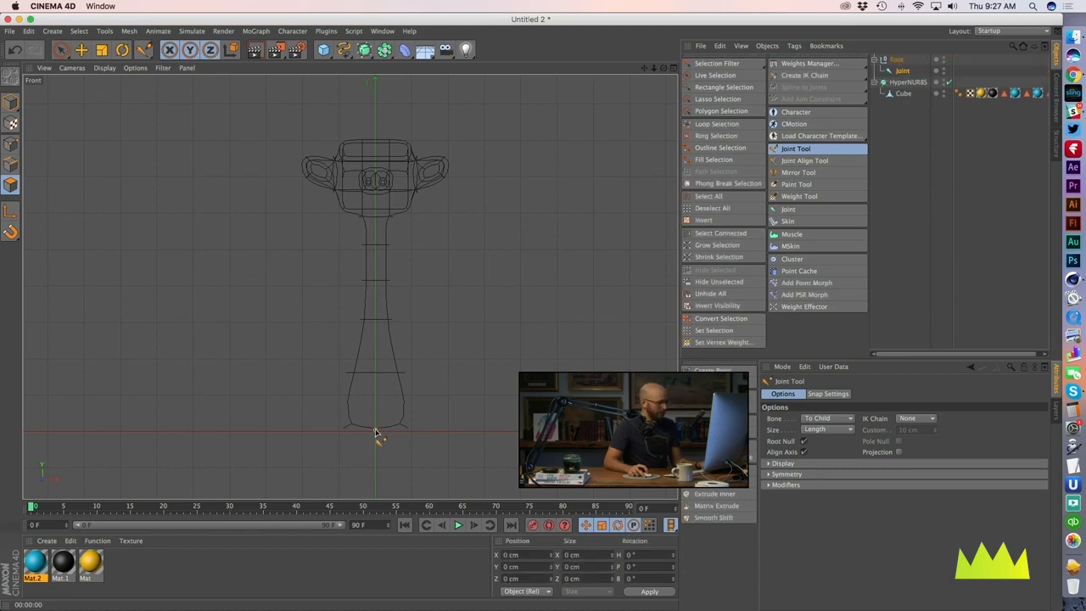
pyautogui.keyDown('ctrl'); pyautogui.click(376, 375); pyautogui.keyUp('ctrl')
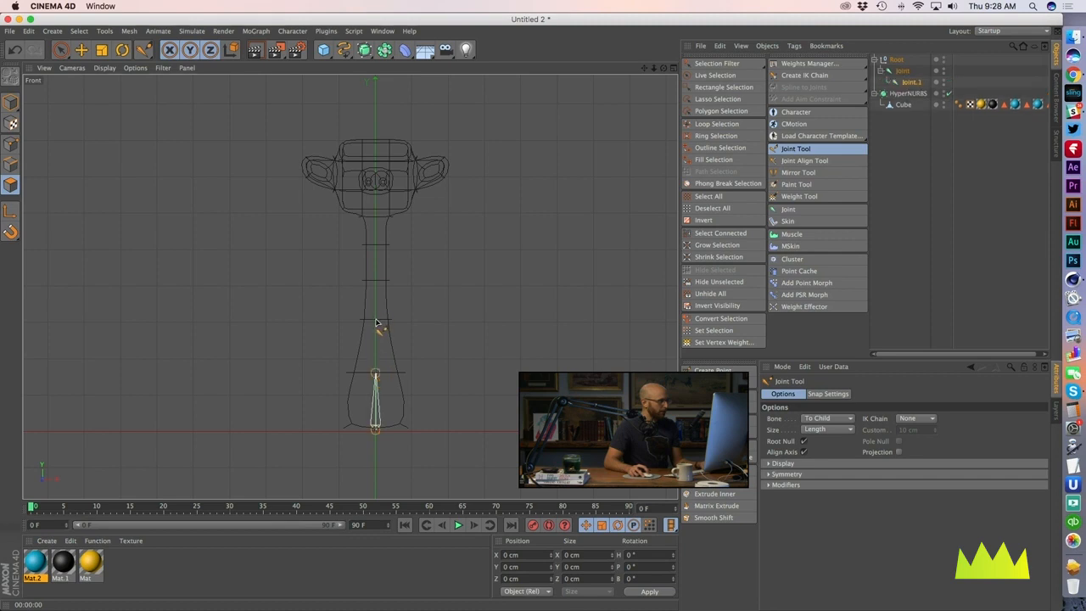
pyautogui.keyDown('ctrl'); pyautogui.click(376, 323); pyautogui.keyUp('ctrl')
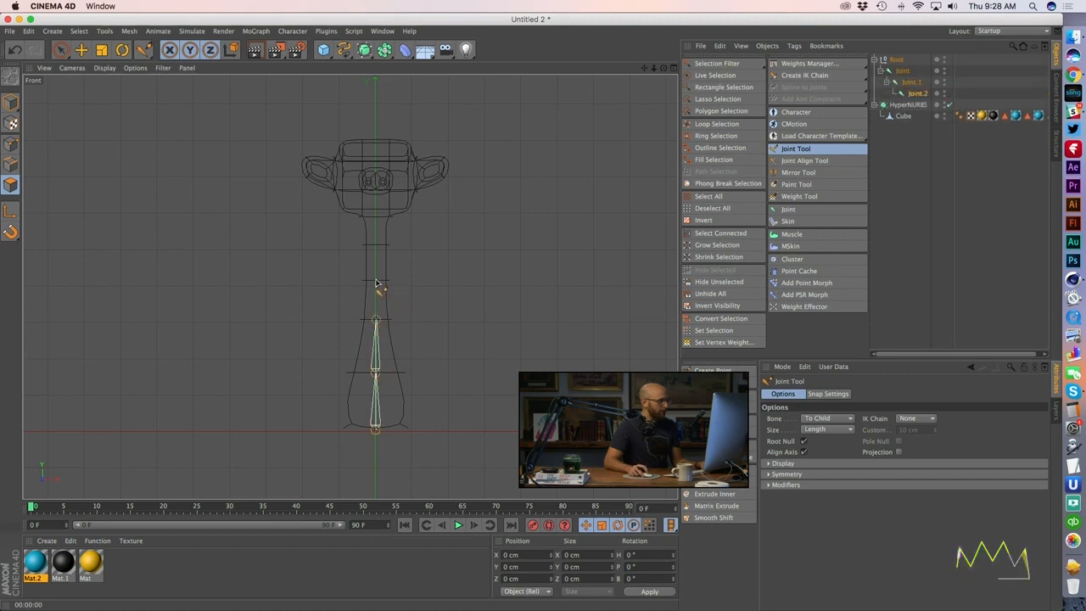
# Step: Extend the chain with five joints up the neck's edge loops and through the head's centre to its top
pyautogui.keyDown('ctrl'); pyautogui.click(377, 283); pyautogui.keyUp('ctrl')
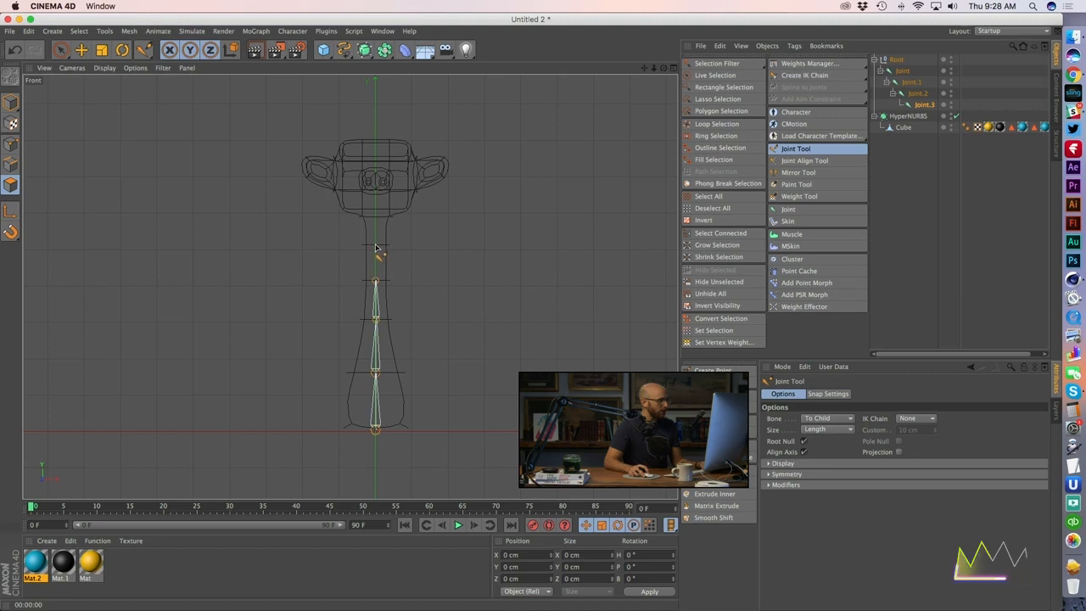
pyautogui.keyDown('ctrl'); pyautogui.click(376, 248); pyautogui.keyUp('ctrl')
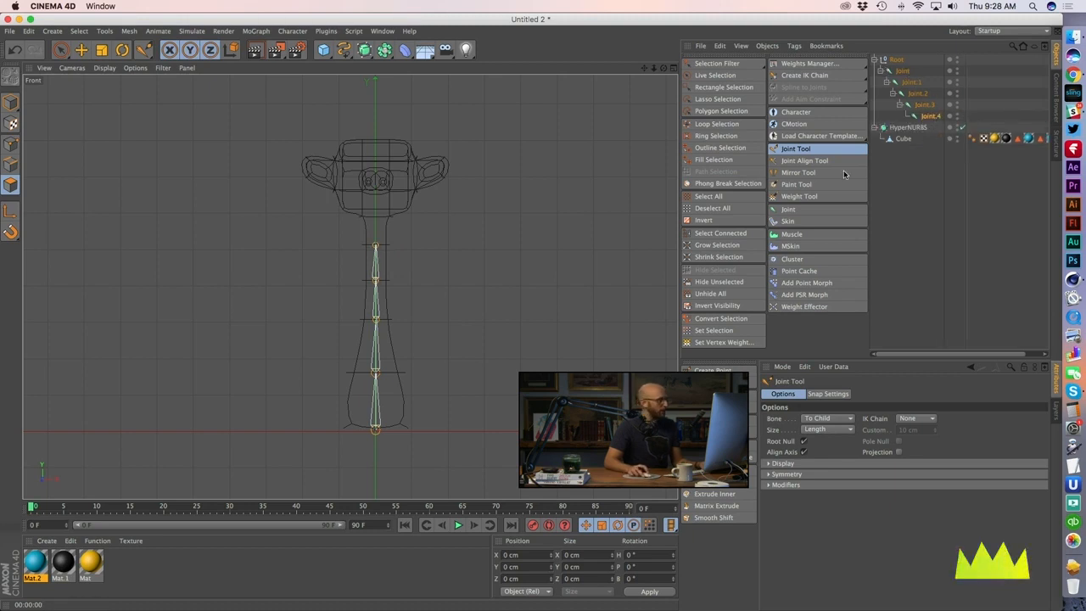
pyautogui.keyDown('ctrl'); pyautogui.click(376, 219); pyautogui.keyUp('ctrl')
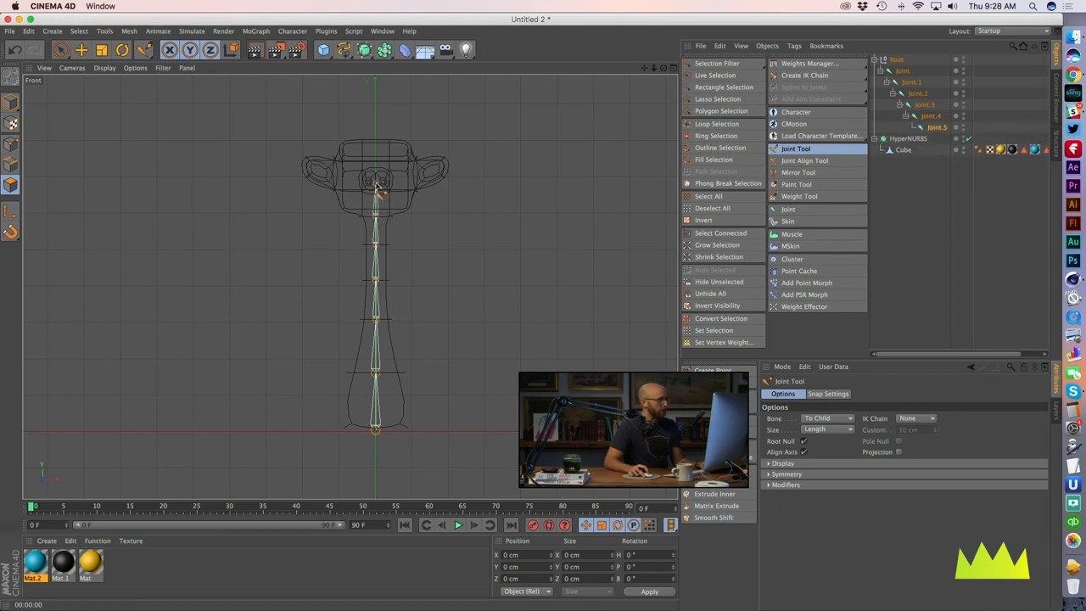
pyautogui.keyDown('ctrl'); pyautogui.click(376, 184); pyautogui.keyUp('ctrl')
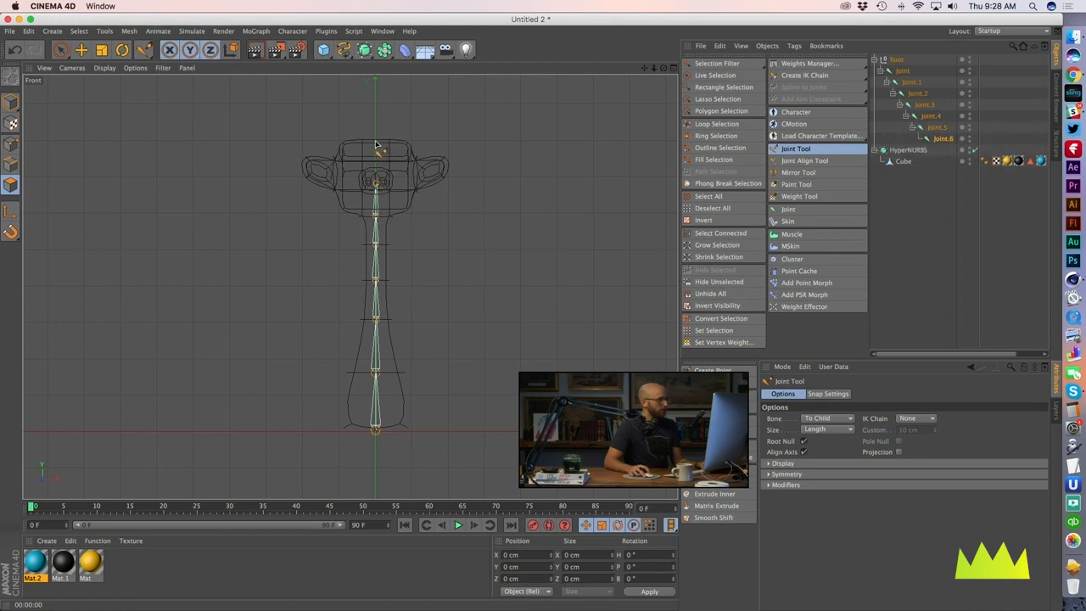
pyautogui.keyDown('ctrl'); pyautogui.click(377, 145); pyautogui.keyUp('ctrl')
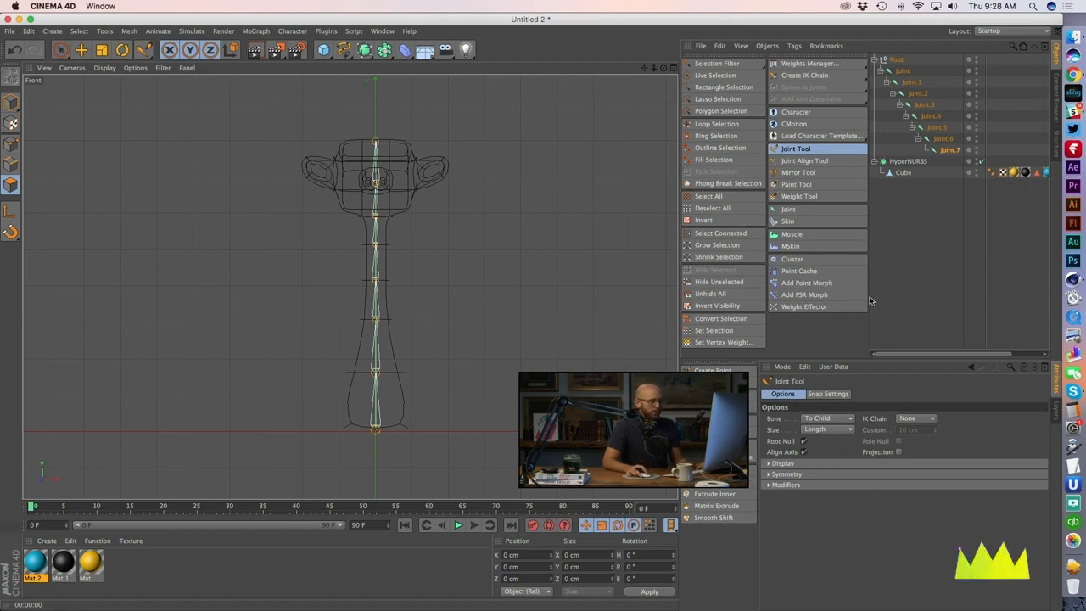
# Step: Select Joint.3 in the chain and set the Joint Tool's symmetry to Draw
pyautogui.click(933, 121)
pyautogui.click(925, 105)
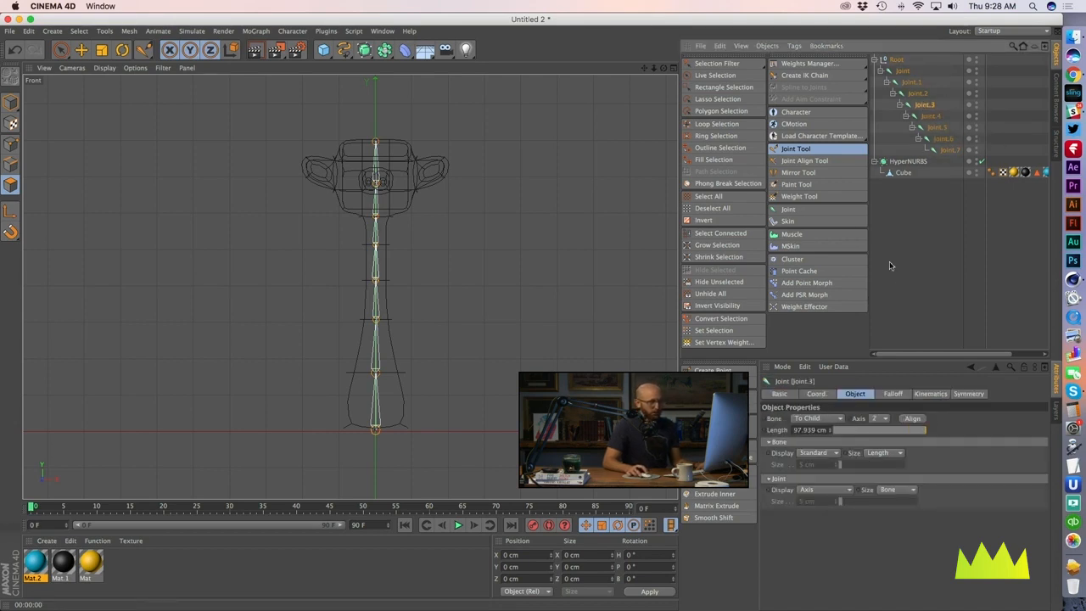
pyautogui.click(796, 149)
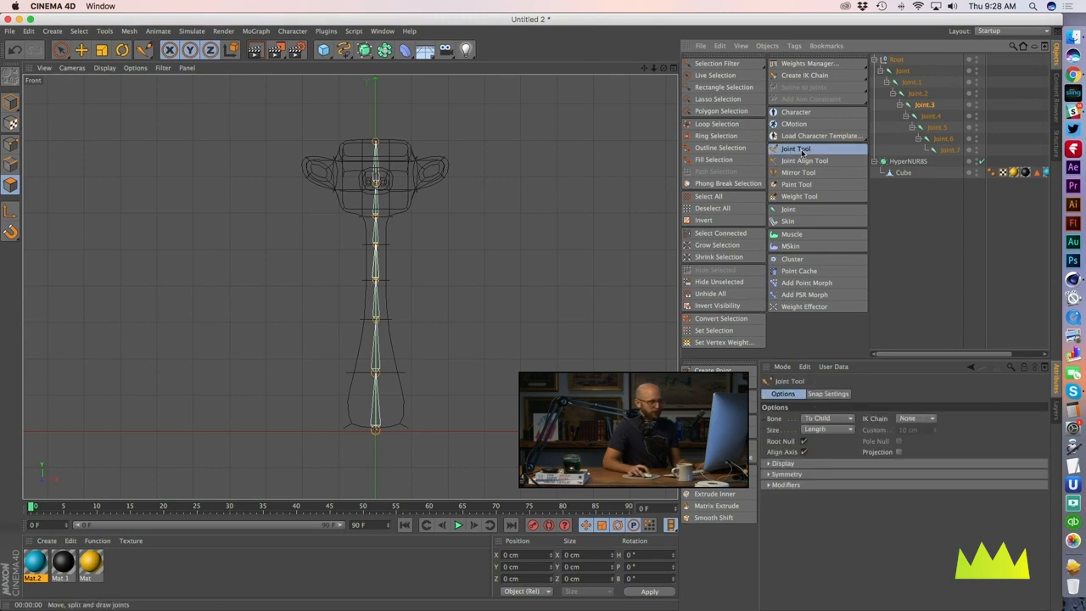
pyautogui.click(768, 475)
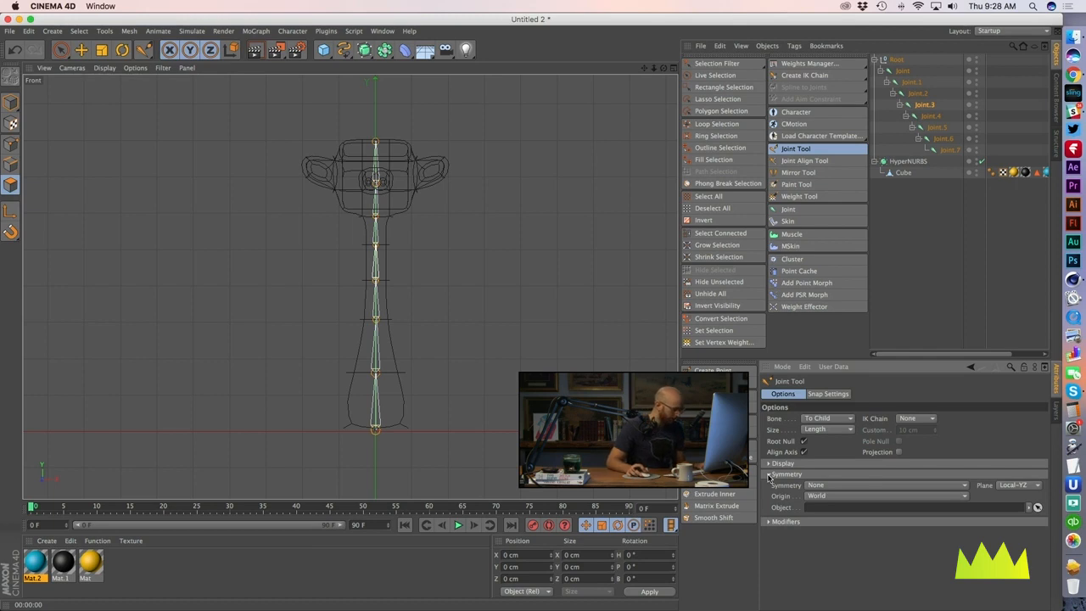
pyautogui.click(820, 486)
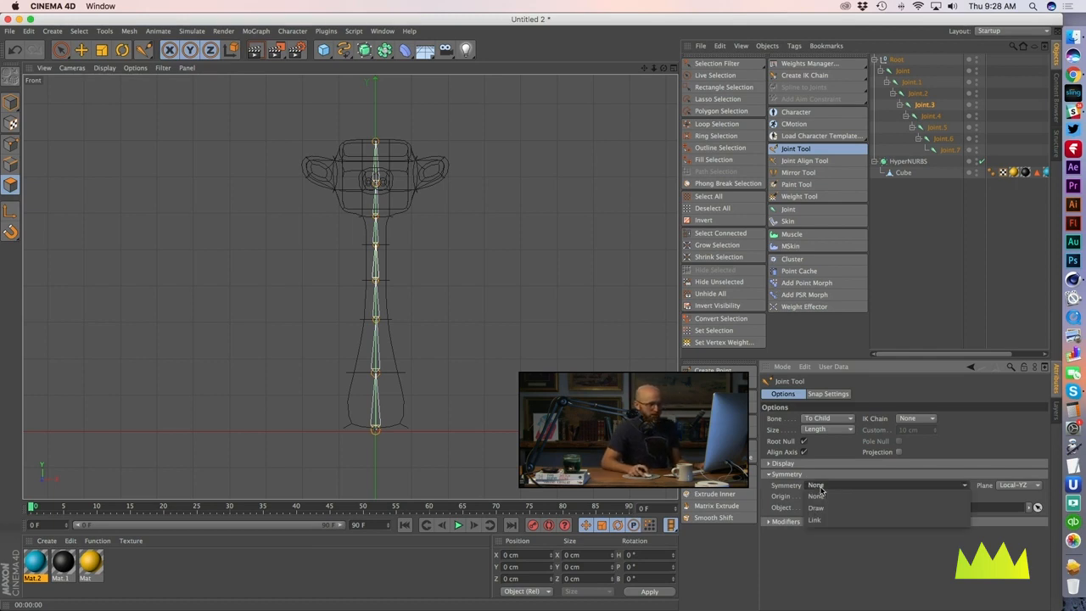
pyautogui.click(817, 507)
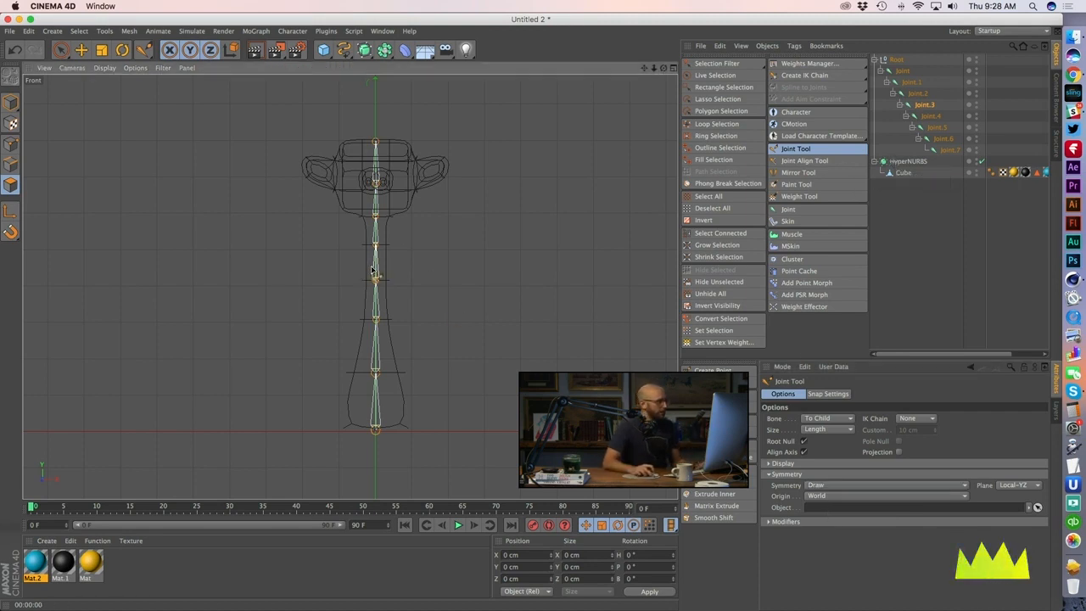
# Step: Turn off the Joint Tool's Root Null option and select Joint.1 on the lower body as the parent for new joints
pyautogui.scroll(5, 485, 255)
pyautogui.click(931, 117)
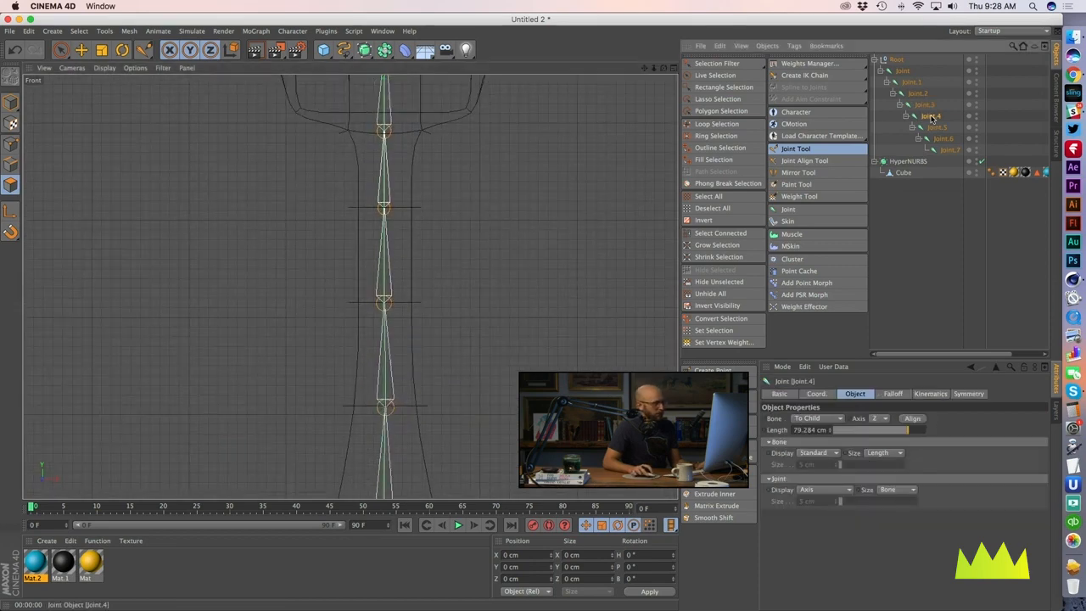
pyautogui.click(925, 104)
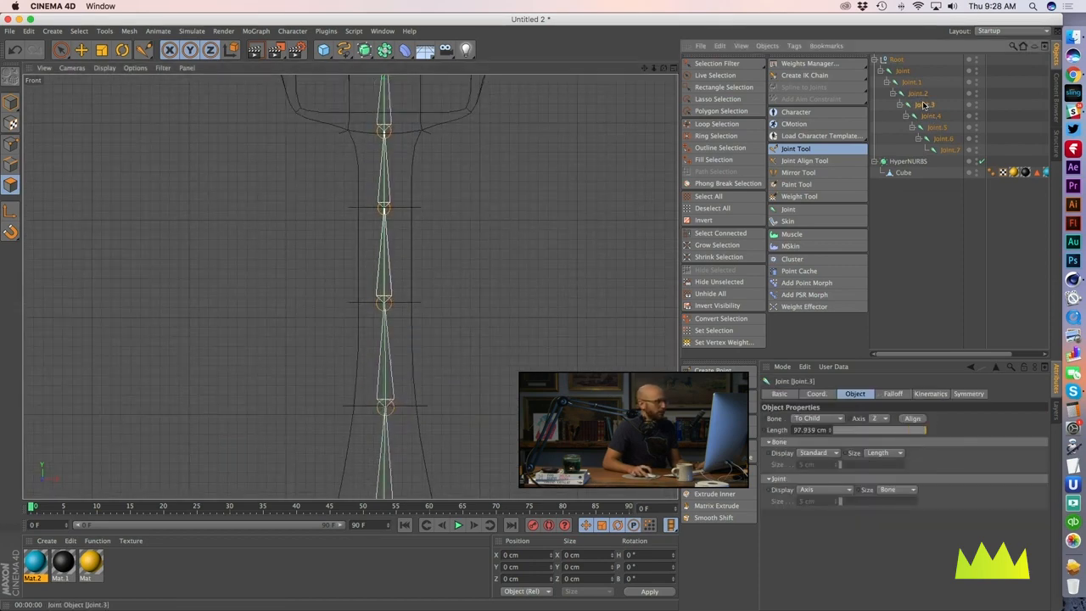
pyautogui.scroll(-6, 496, 339)
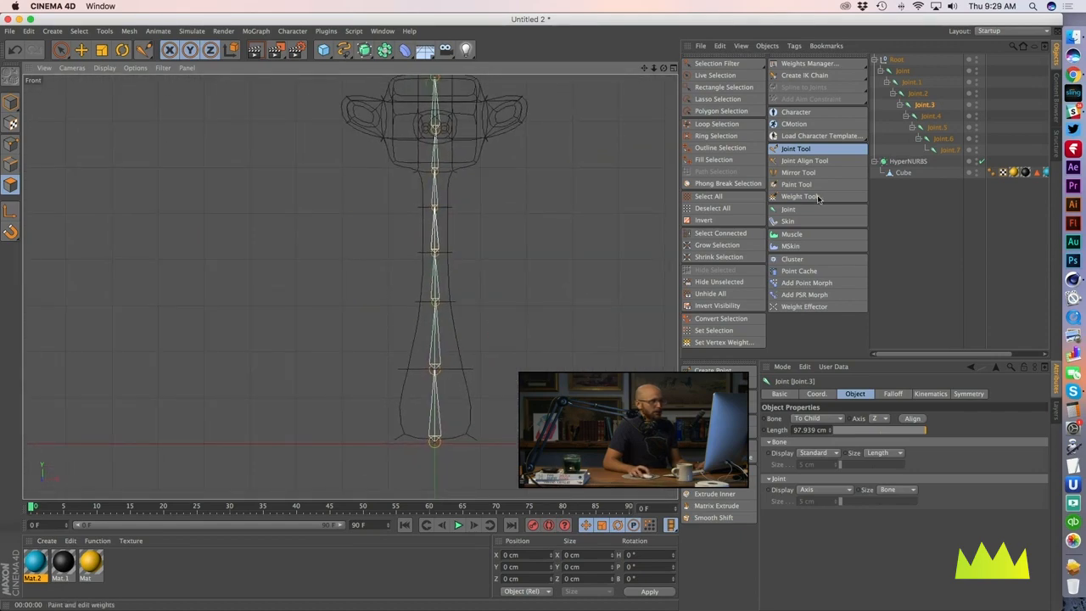
pyautogui.click(918, 94)
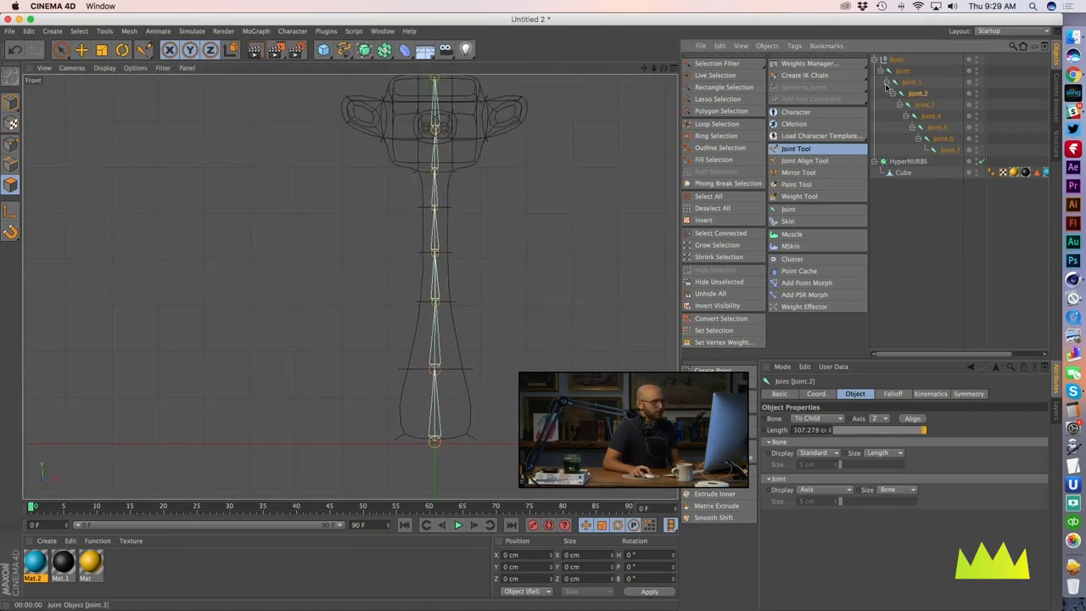
pyautogui.click(912, 82)
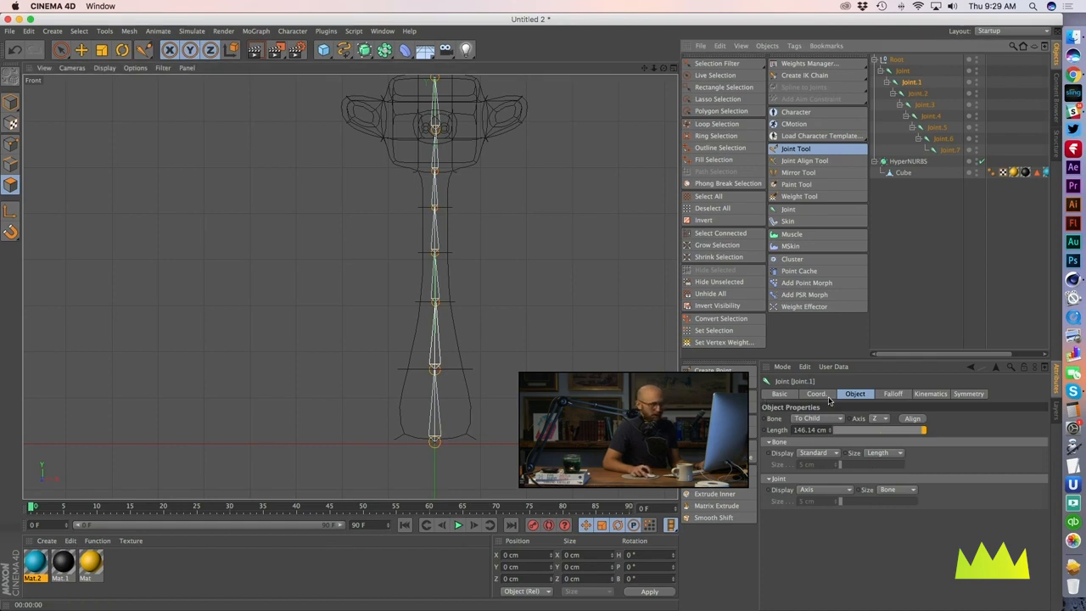
pyautogui.click(797, 148)
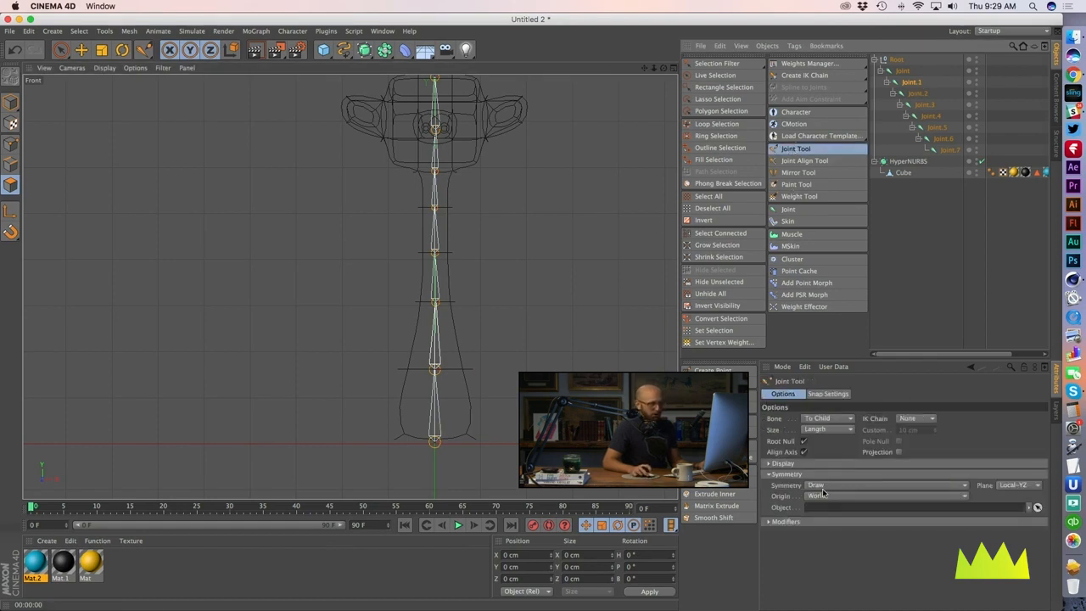
pyautogui.click(802, 441)
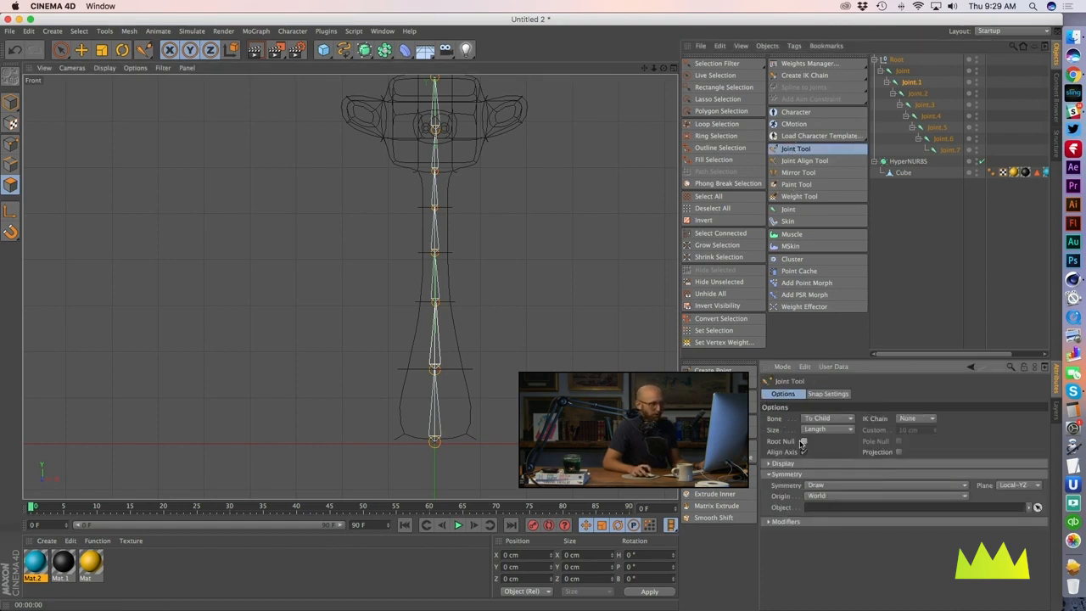
pyautogui.click(909, 83)
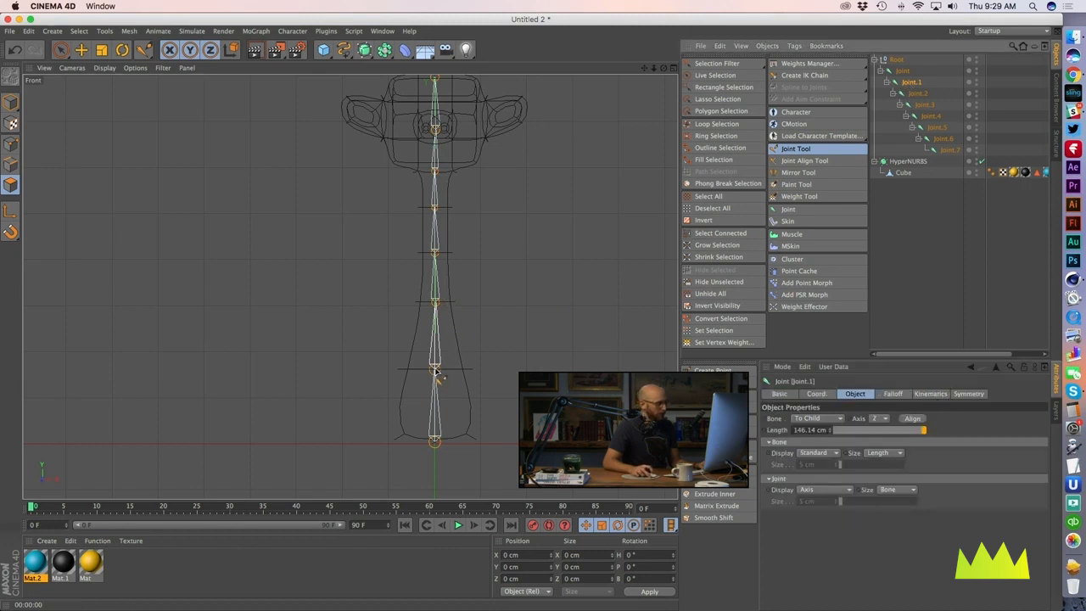
# Step: Draw a horizontal chain of four symmetrical joints outward from Joint.1 on each side of the body
pyautogui.keyDown('ctrl'); pyautogui.click(510, 366); pyautogui.keyUp('ctrl')
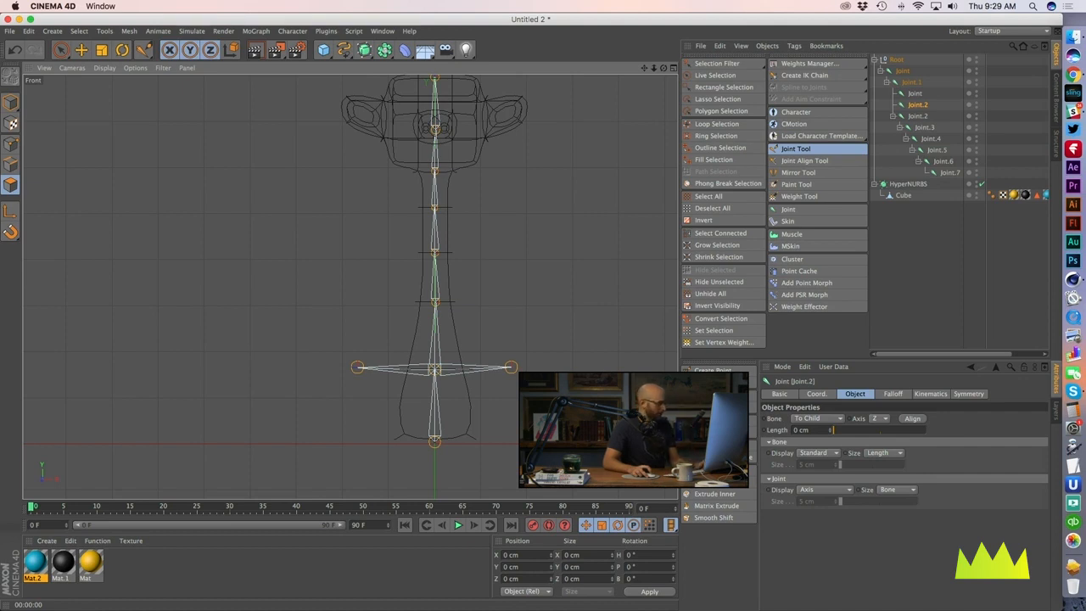
pyautogui.scroll(-3, 349, 286)
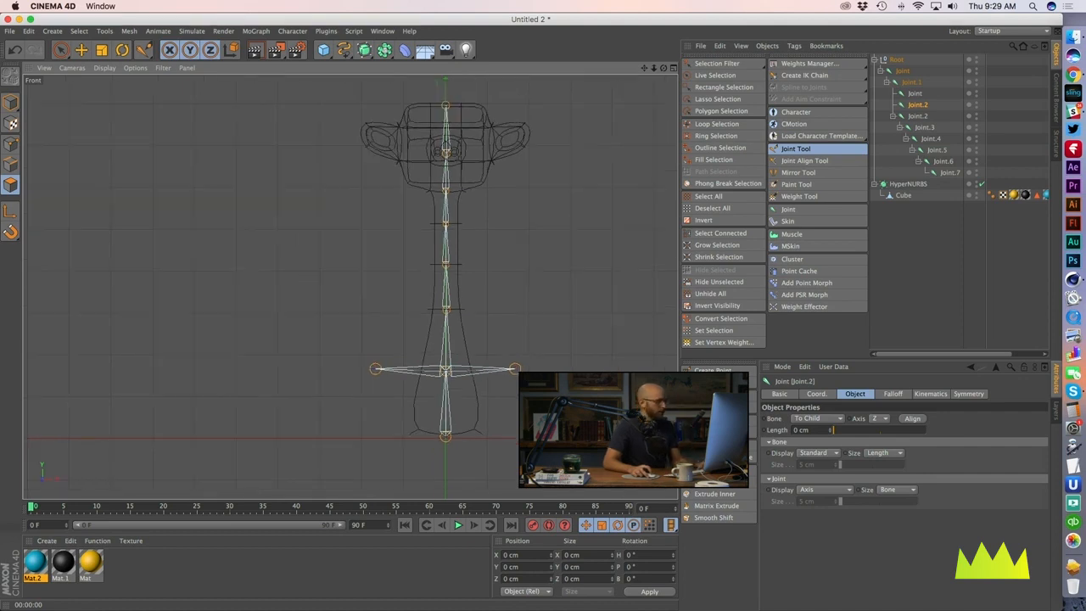
pyautogui.keyDown('ctrl'); pyautogui.click(530, 347); pyautogui.keyUp('ctrl')
pyautogui.keyDown('ctrl'); pyautogui.click(597, 347); pyautogui.keyUp('ctrl')
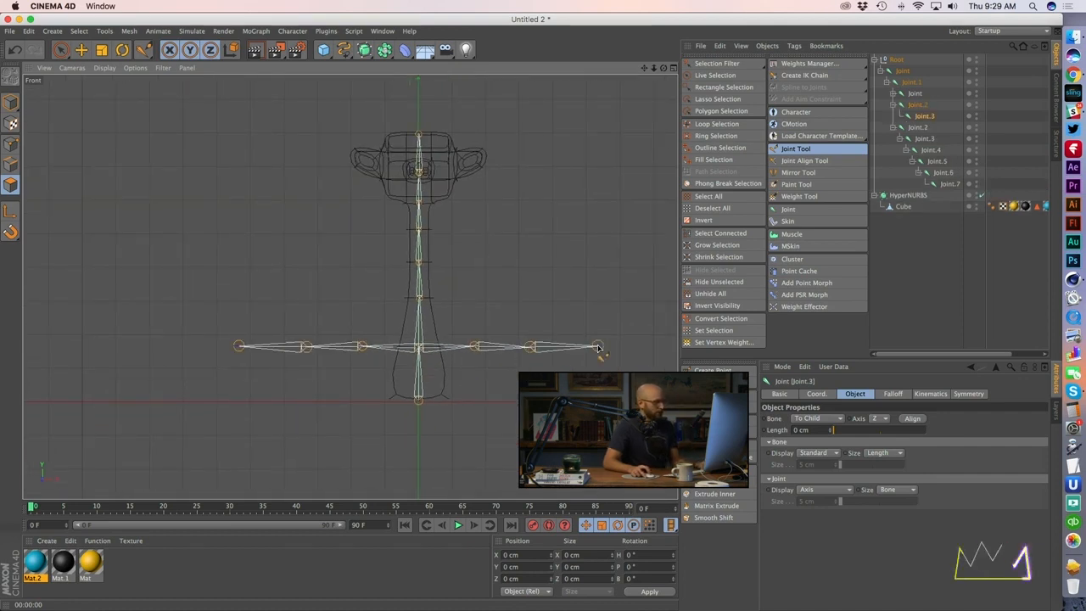
pyautogui.keyDown('ctrl'); pyautogui.click(645, 347); pyautogui.keyUp('ctrl')
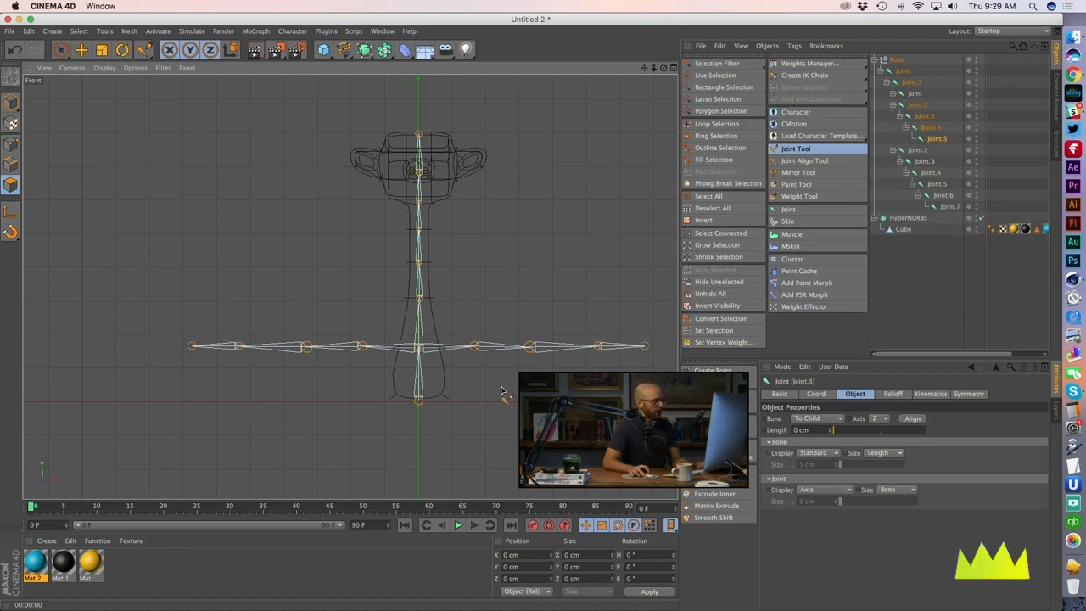
# Step: Try moving the whole Root joint hierarchy sideways with the Move tool, and undo the move
pyautogui.scroll(-3, 505, 394)
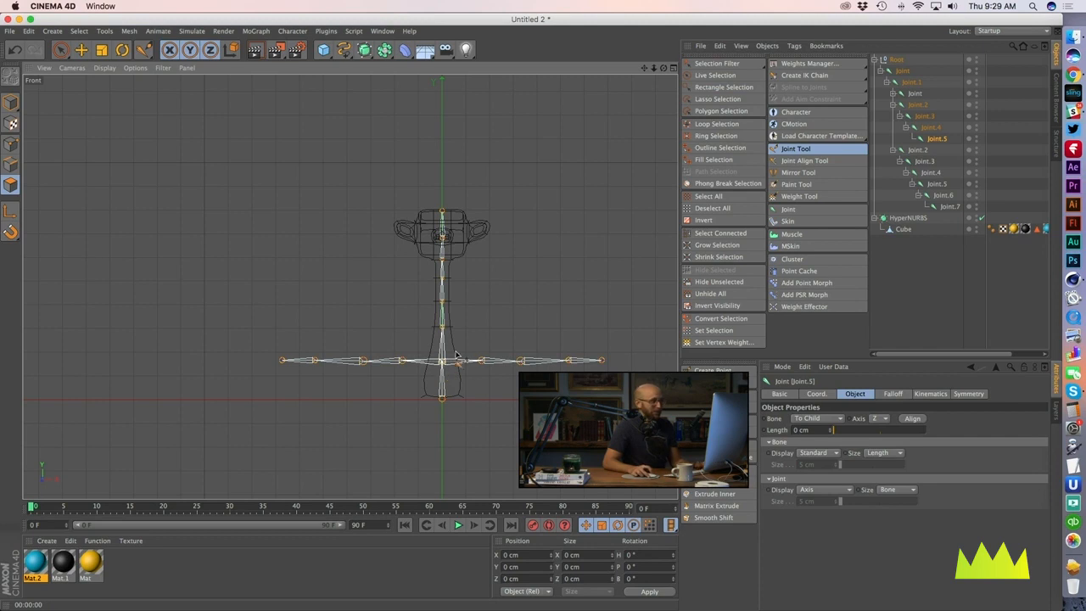
pyautogui.click(905, 73)
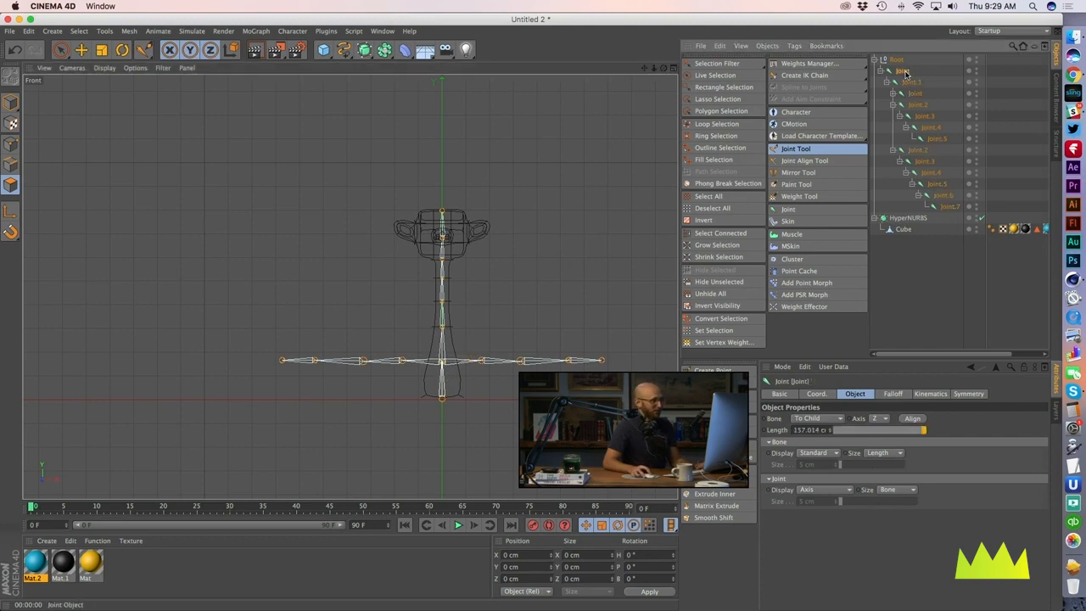
pyautogui.click(898, 61)
pyautogui.press('e')
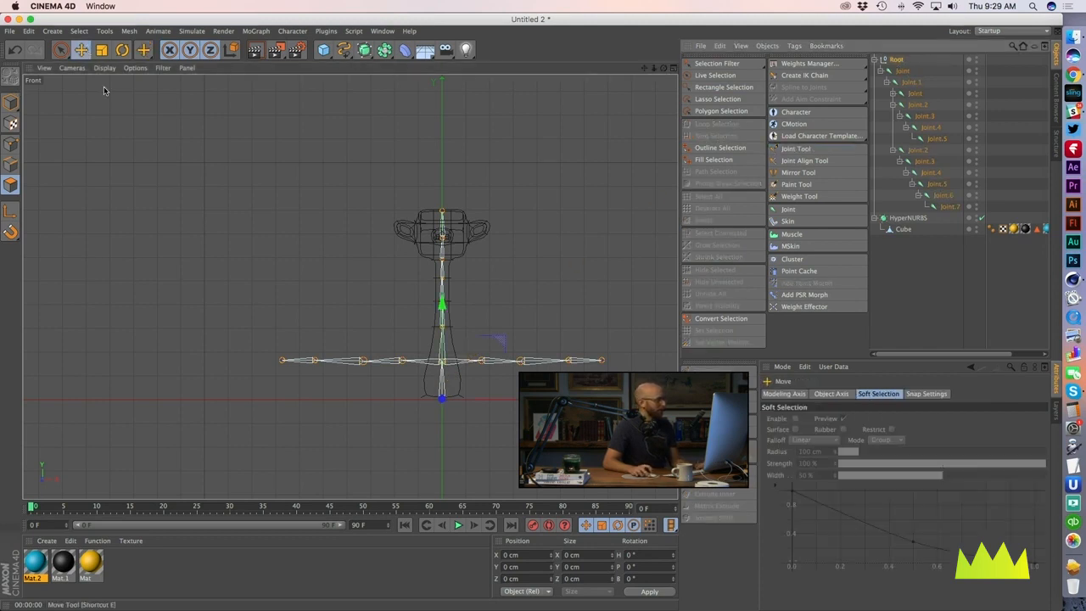
pyautogui.moveTo(501, 397); pyautogui.dragTo(398, 396)
pyautogui.press('super+z')
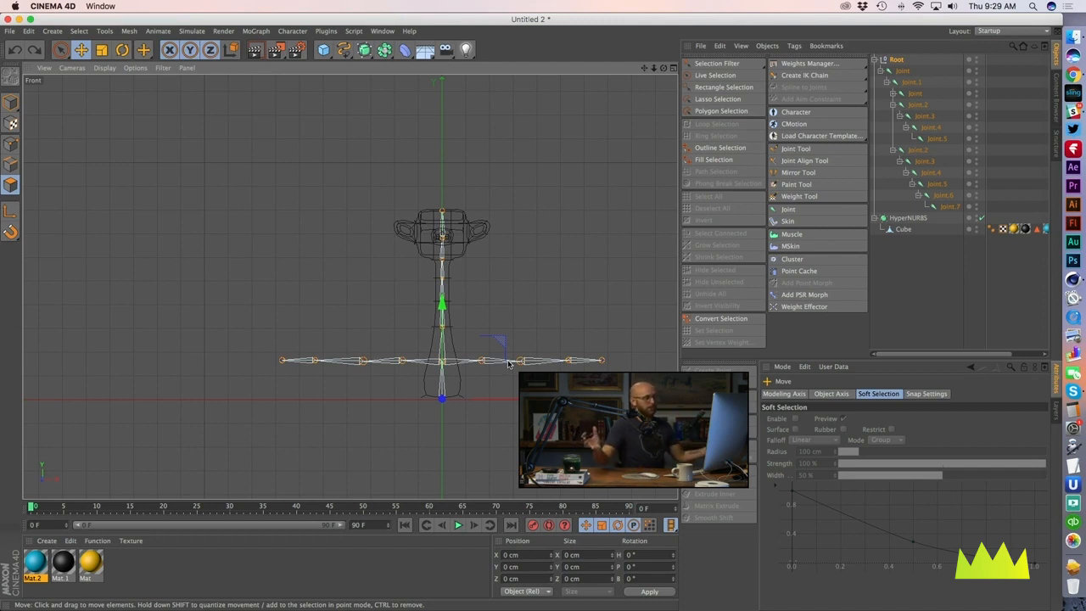
# Step: Undo the symmetrical side joints one after another, back to the single chain up the body
pyautogui.click(878, 206)
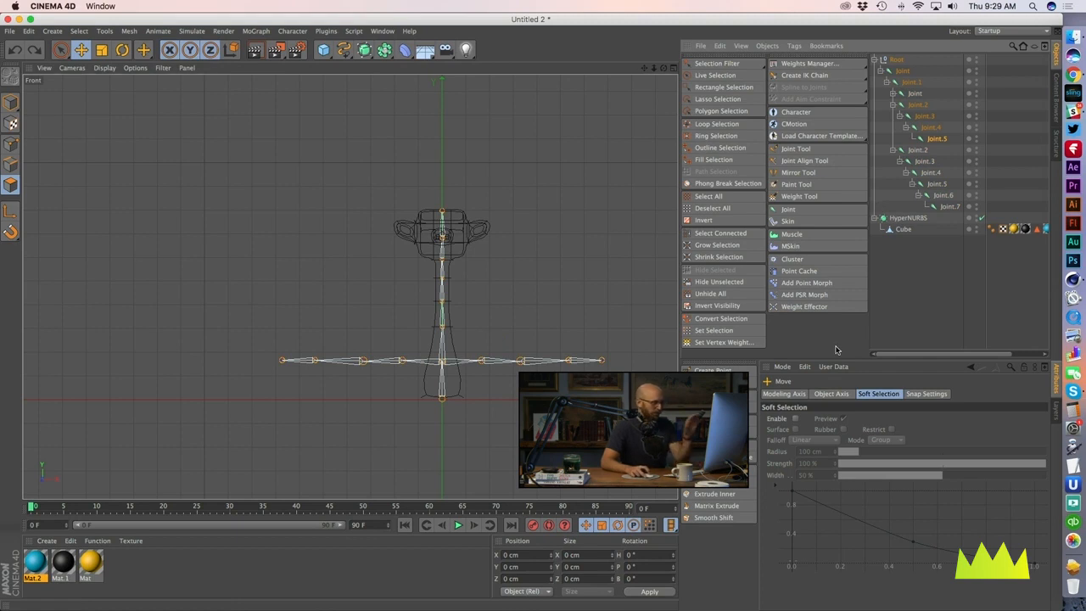
pyautogui.press('Delete')
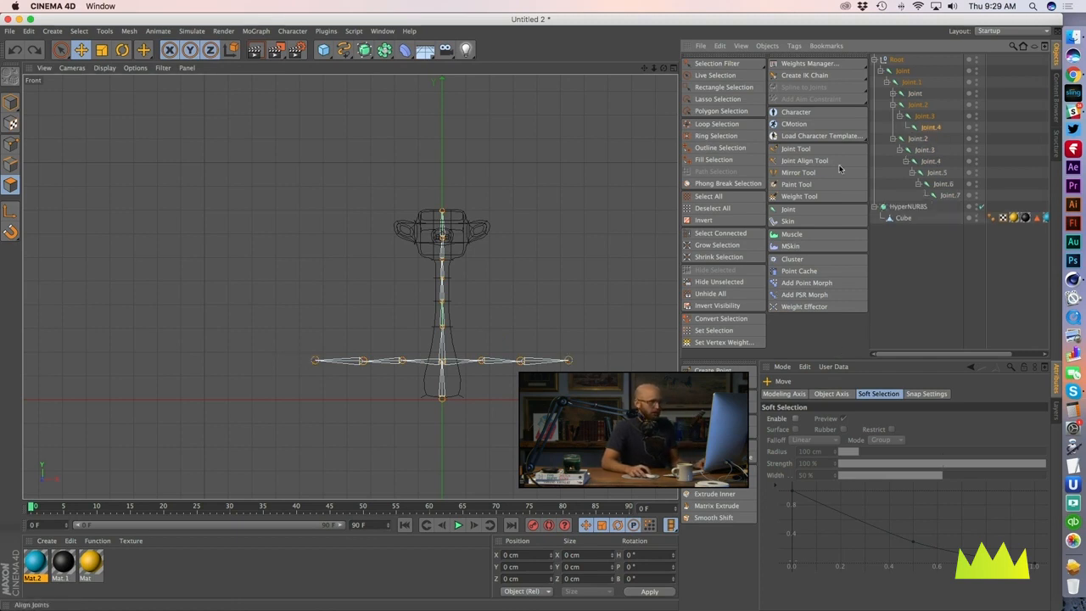
pyautogui.press('Delete')
pyautogui.press('Delete')
pyautogui.press('Delete')
pyautogui.press('Delete')
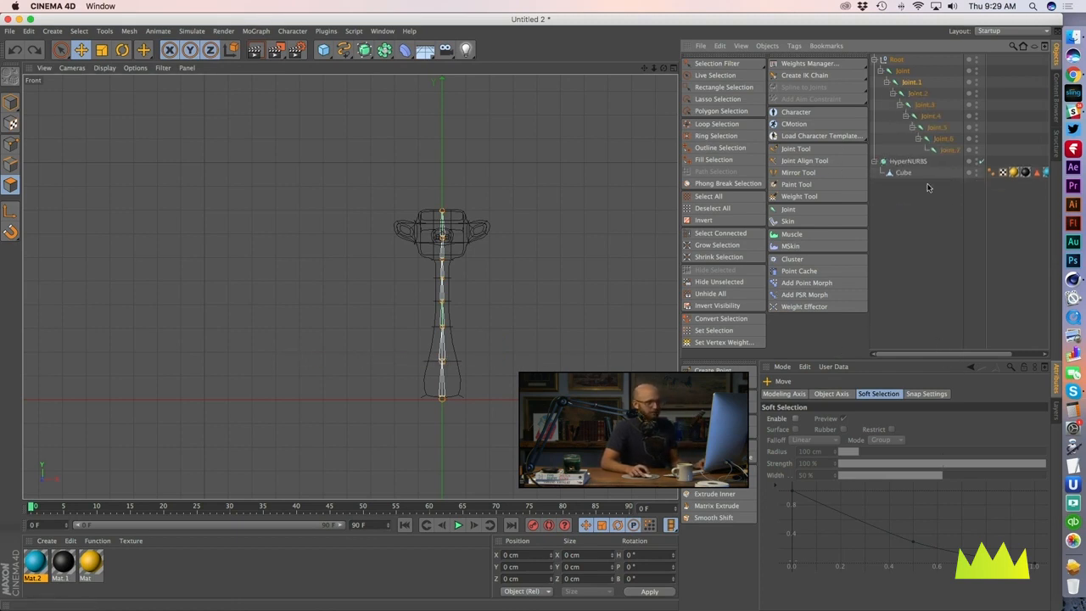
# Step: Select the Cube mesh, switch to Model mode and clear the selection
pyautogui.click(928, 234)
pyautogui.click(903, 173)
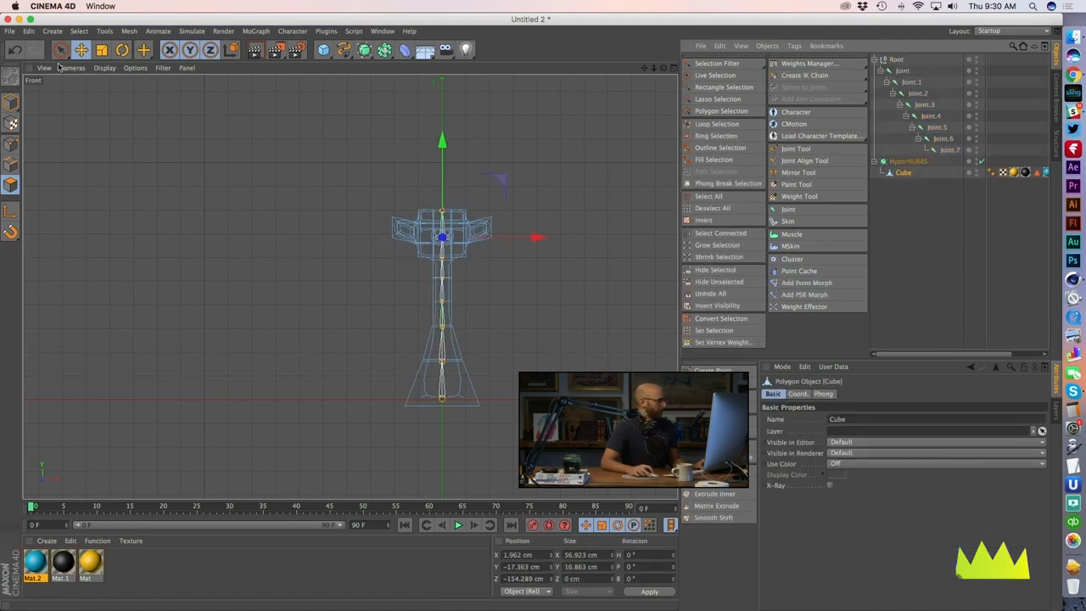
pyautogui.click(16, 109)
pyautogui.click(900, 245)
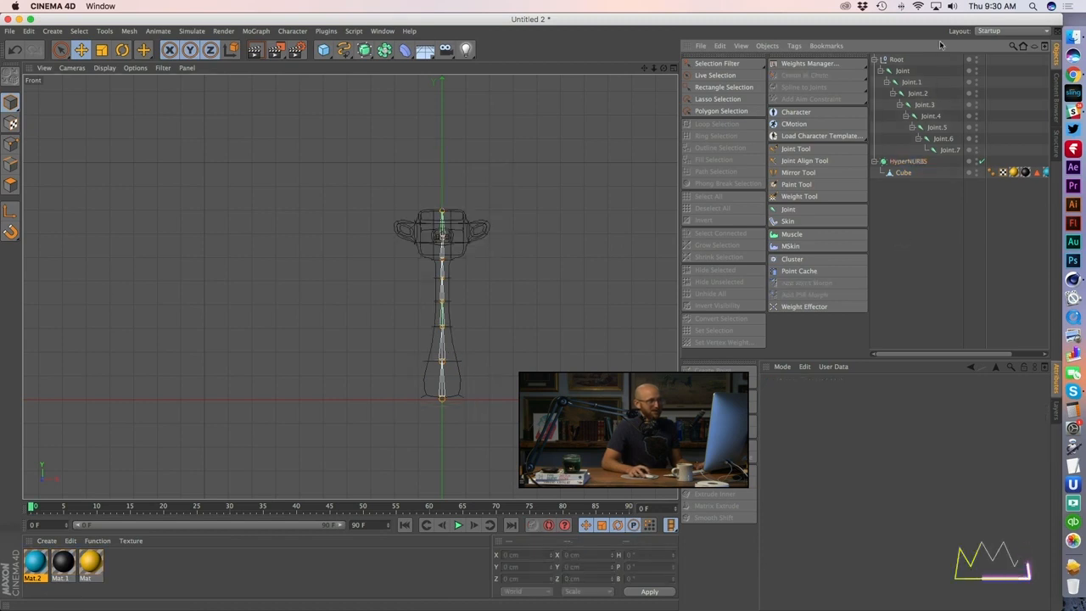
pyautogui.click(902, 74)
pyautogui.keyDown('shift'); pyautogui.click(947, 149); pyautogui.keyUp('shift')
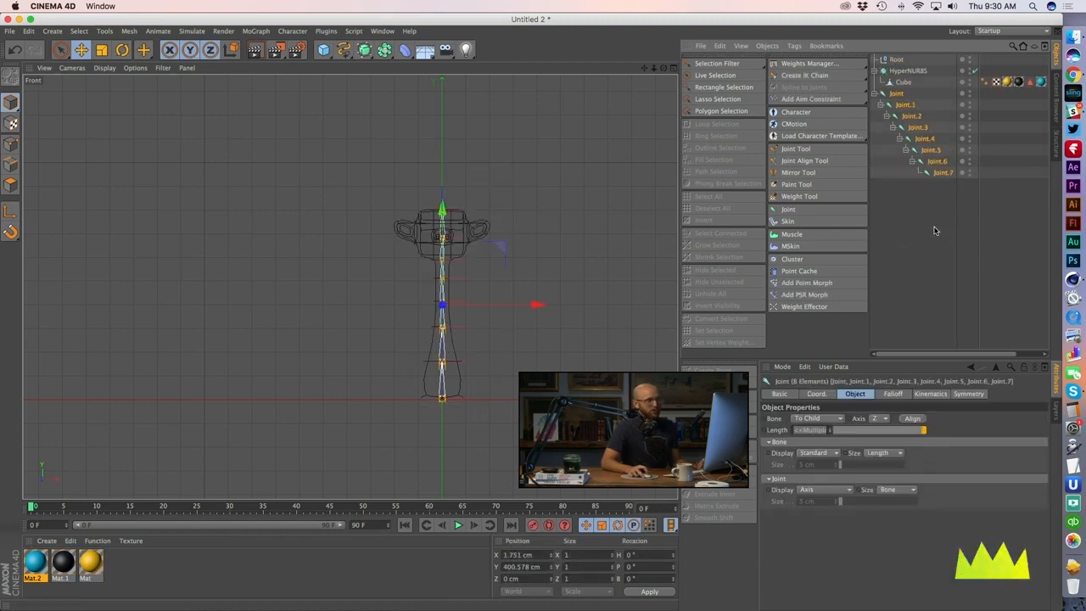
pyautogui.press('super+z')
# Step: Move the Root hierarchy below HyperNURBS in the object list and disable HyperNURBS, showing the unsmoothed mesh in a full perspective view
pyautogui.moveTo(894, 61); pyautogui.dragTo(921, 235)
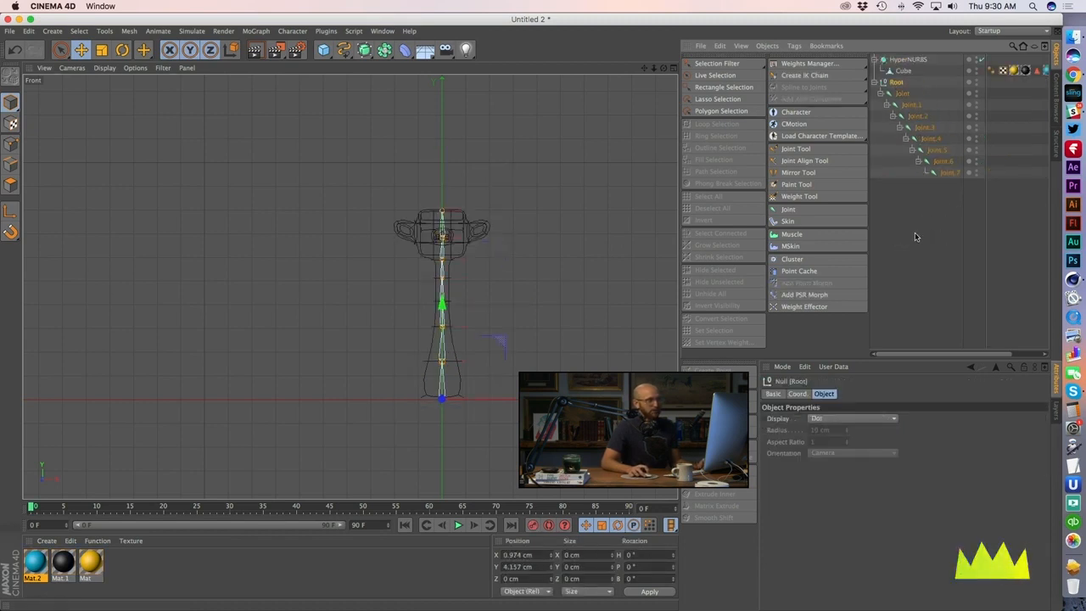
pyautogui.click(903, 71)
pyautogui.click(669, 68)
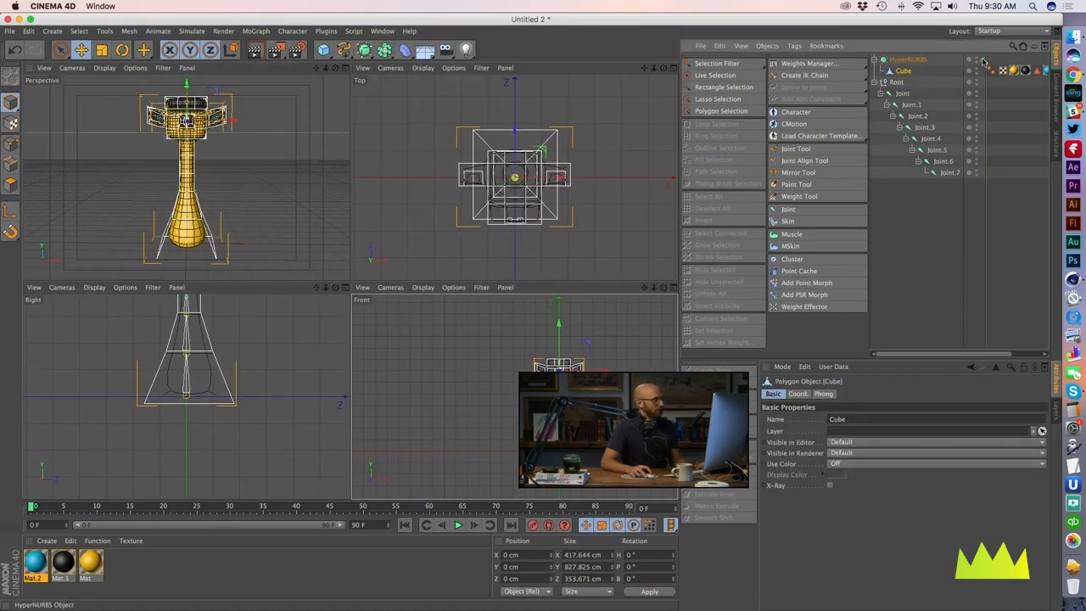
pyautogui.click(344, 69)
pyautogui.keyDown('alt'); pyautogui.moveTo(343, 345); pyautogui.dragTo(354, 365); pyautogui.keyUp('alt')
# Step: Bind the Cube mesh to the Root null and all joints from Joint to Joint.7
pyautogui.keyDown('shift'); pyautogui.click(950, 174); pyautogui.keyUp('shift')
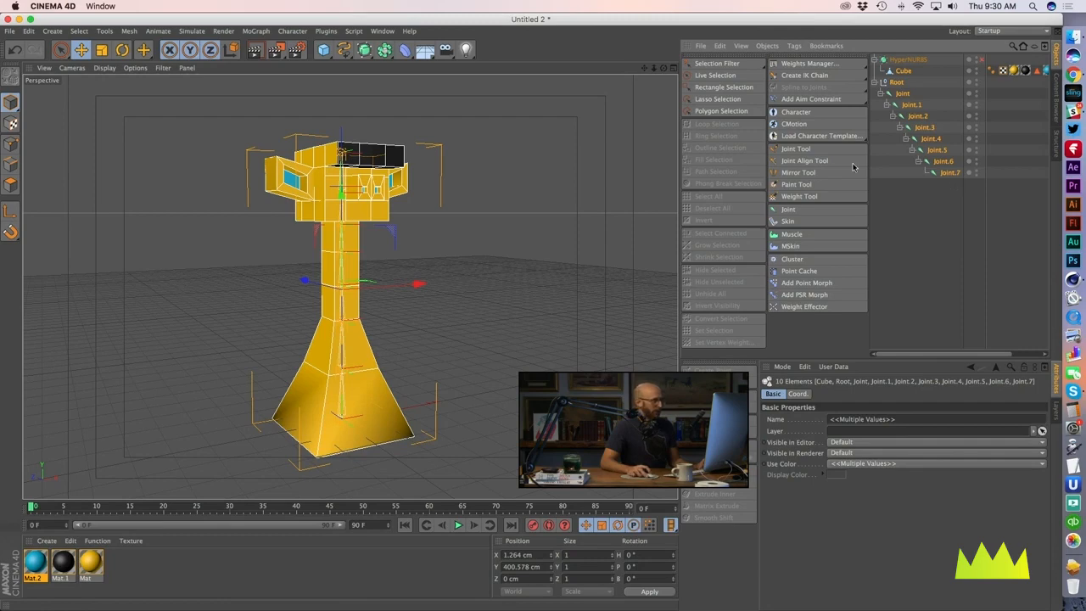
pyautogui.click(292, 31)
pyautogui.moveTo(308, 61)
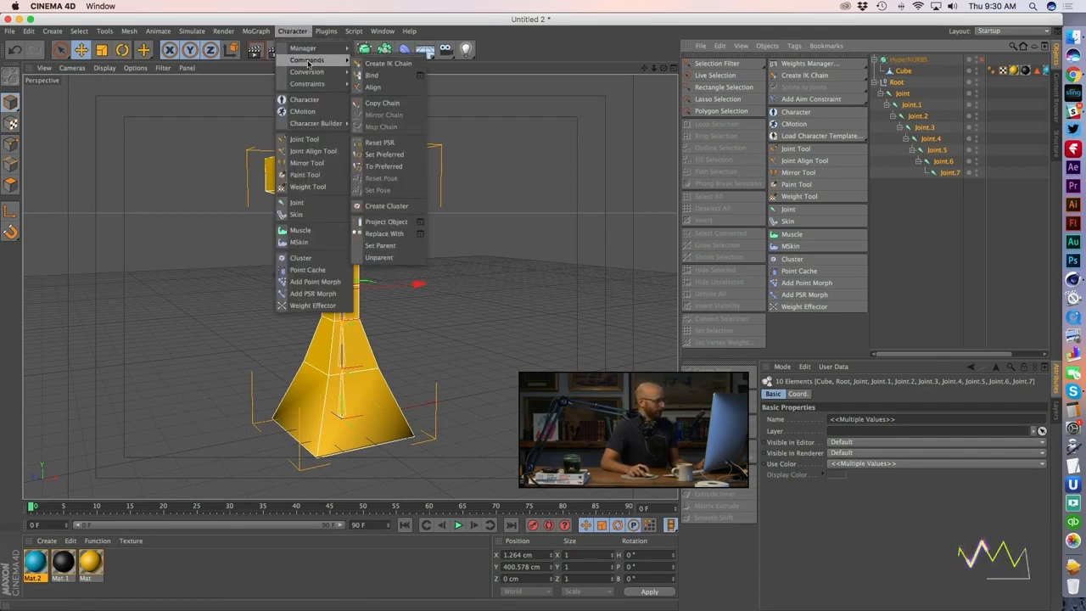
pyautogui.click(371, 77)
pyautogui.click(915, 219)
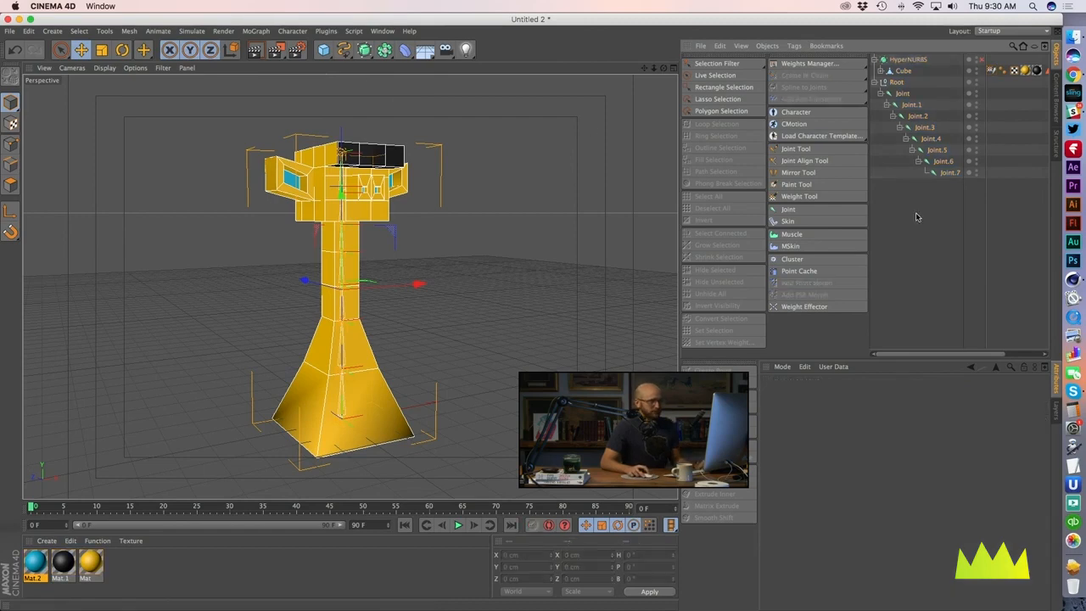
# Step: Test the binding by setting the pitch rotation of Joint.1 through Joint.7 to -19°, and undo the bend
pyautogui.click(908, 106)
pyautogui.keyDown('shift'); pyautogui.click(941, 173); pyautogui.keyUp('shift')
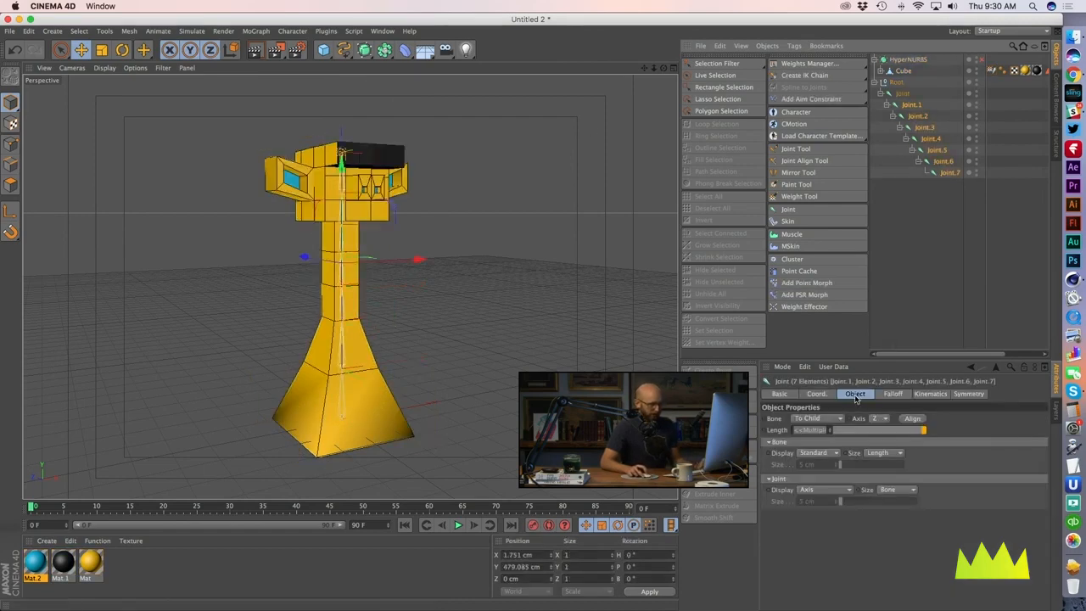
pyautogui.click(816, 395)
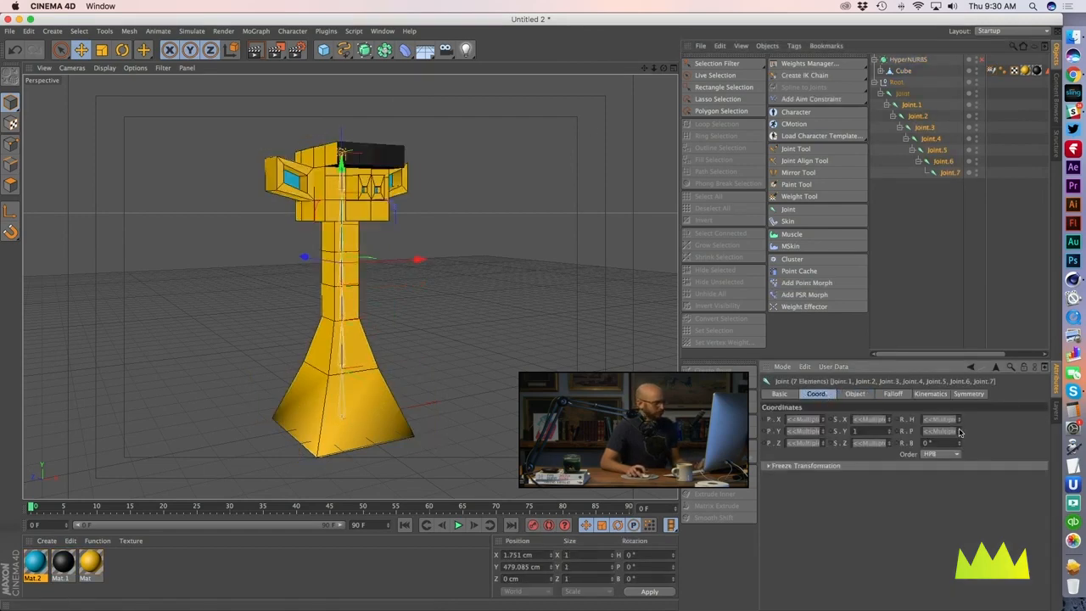
pyautogui.moveTo(960, 433)
pyautogui.mouseDown()
pyautogui.moveTo(960, 420)
pyautogui.moveTo(960, 436)
pyautogui.mouseUp()
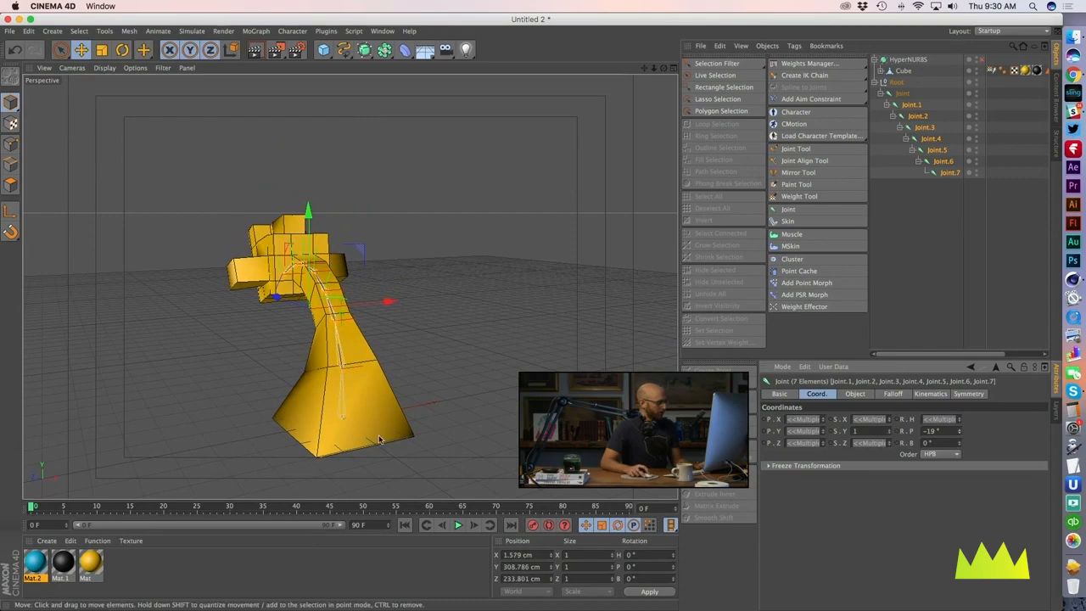
pyautogui.keyDown('alt'); pyautogui.moveTo(271, 381); pyautogui.dragTo(383, 367); pyautogui.keyUp('alt')
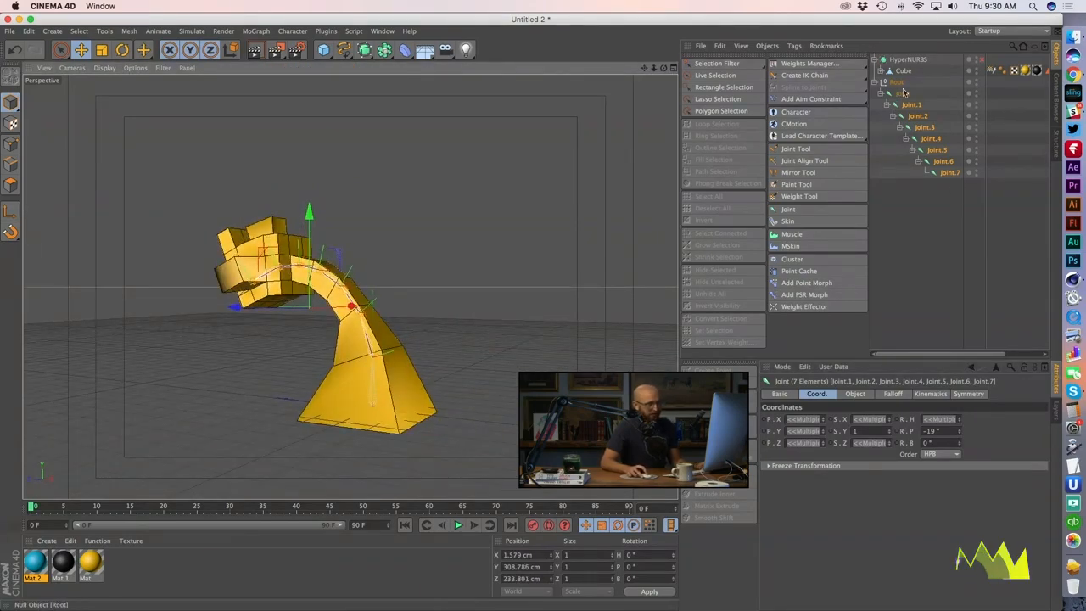
pyautogui.press('super+z')
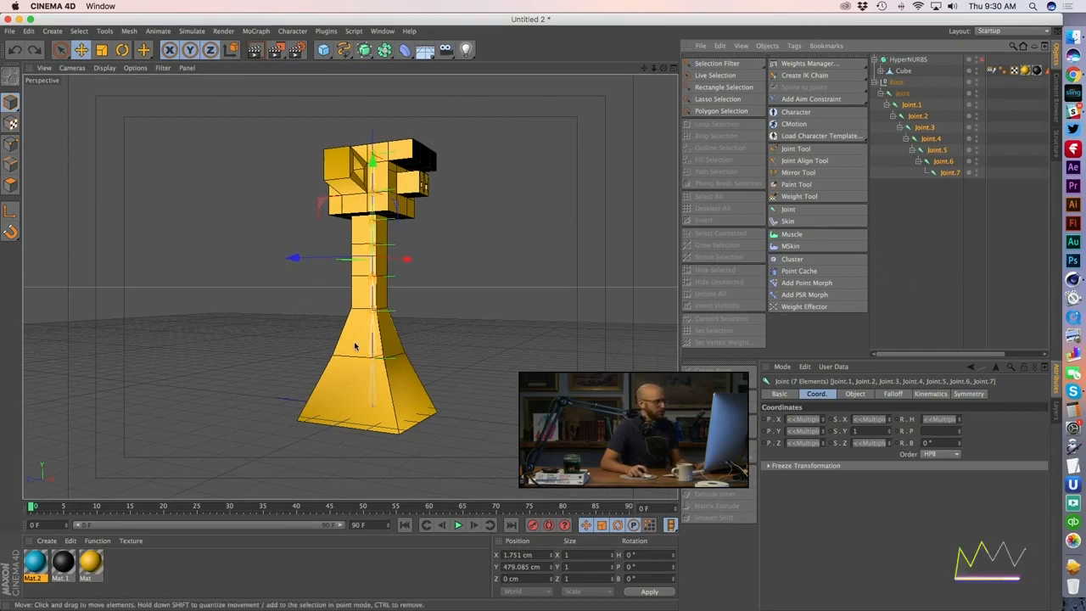
pyautogui.moveTo(373, 357)
pyautogui.keyDown('alt'); pyautogui.mouseDown()
pyautogui.moveTo(149, 363)
pyautogui.moveTo(386, 363)
pyautogui.mouseUp(); pyautogui.keyUp('alt')
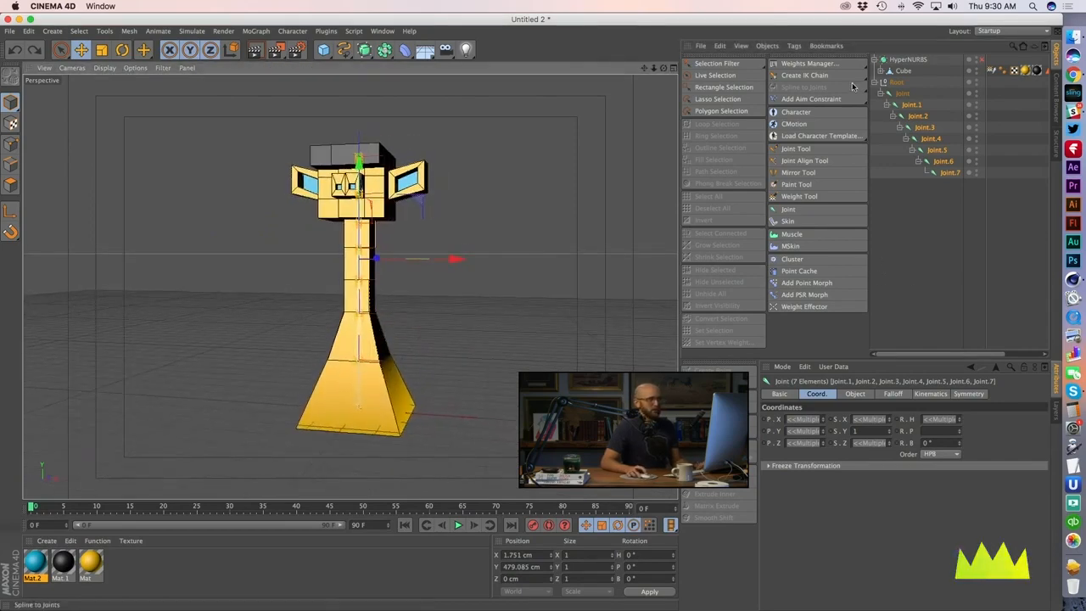
# Step: Open the Cube's Weight tag properties and examine its joint list alongside the mesh from the front
pyautogui.click(995, 71)
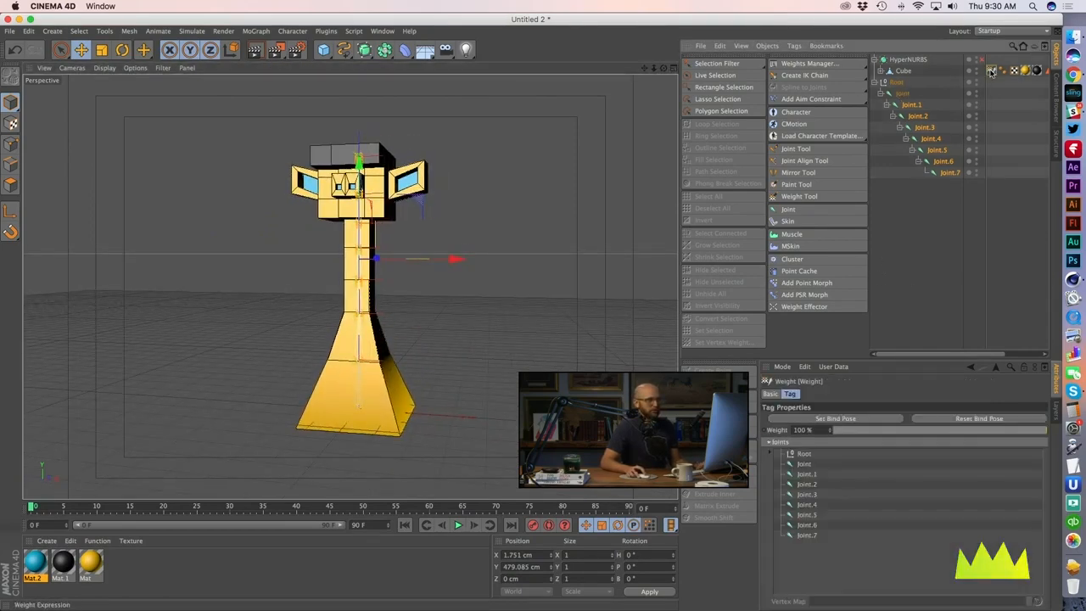
pyautogui.keyDown('alt'); pyautogui.moveTo(391, 361); pyautogui.dragTo(356, 388); pyautogui.keyUp('alt')
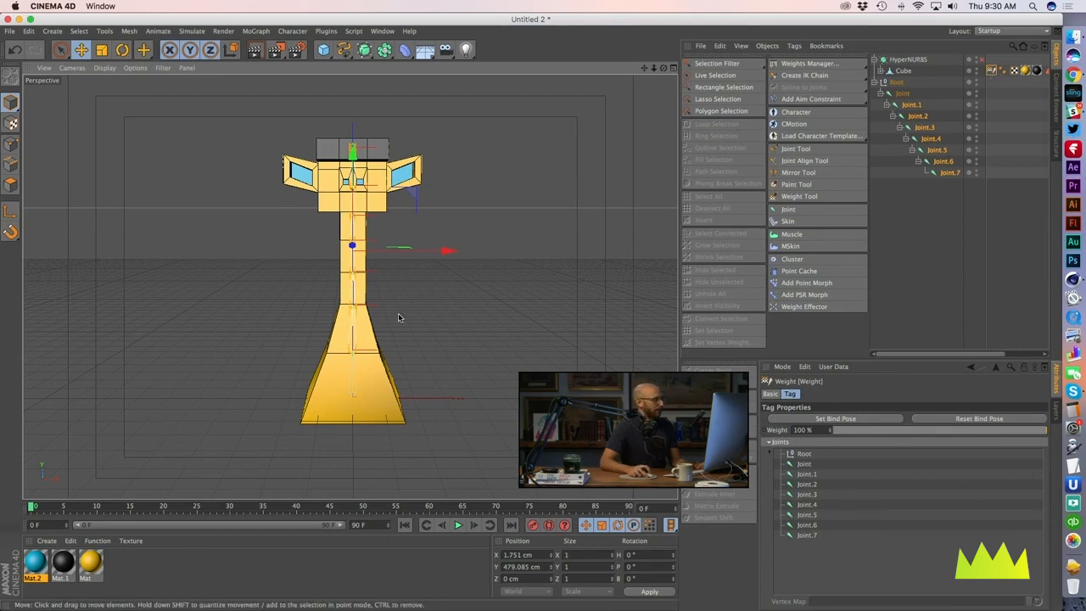
# Step: Set the bind pose in the Cube's Weight tag and clear the object selection
pyautogui.click(837, 419)
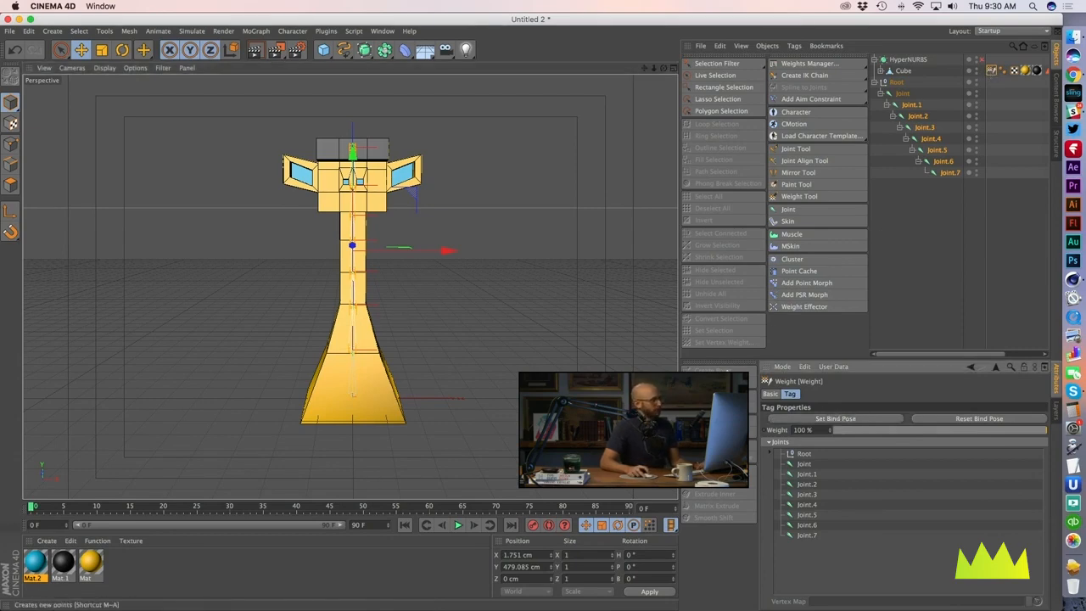
pyautogui.click(916, 253)
pyautogui.keyDown('alt'); pyautogui.moveTo(392, 318); pyautogui.dragTo(354, 397); pyautogui.keyUp('alt')
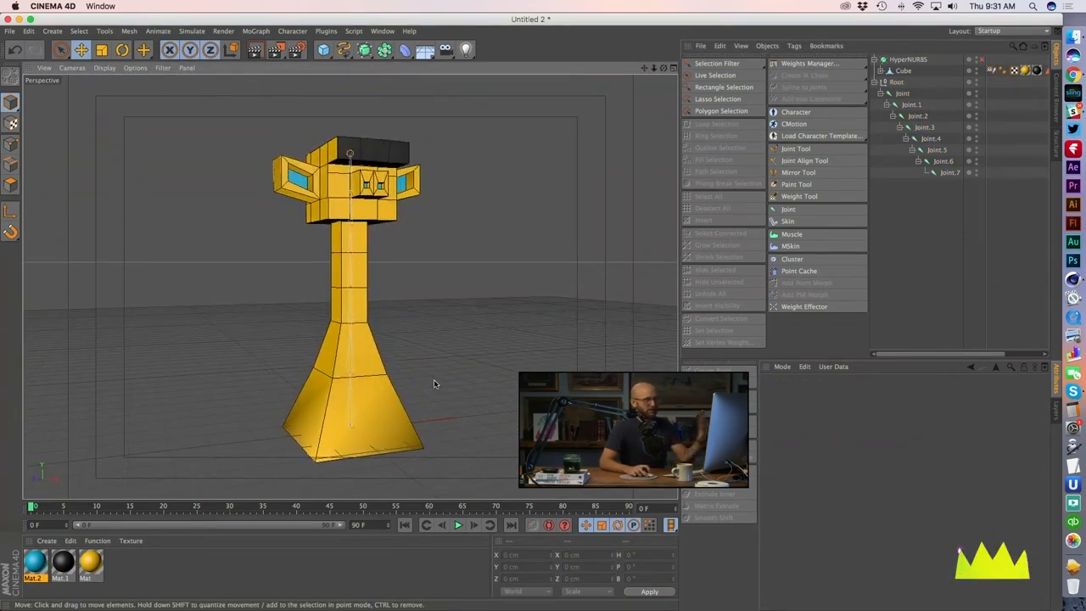
# Step: Test the binding by bending Joint.2 through Joint.7 with a pitch of 15° and a bank of 17°
pyautogui.click(920, 116)
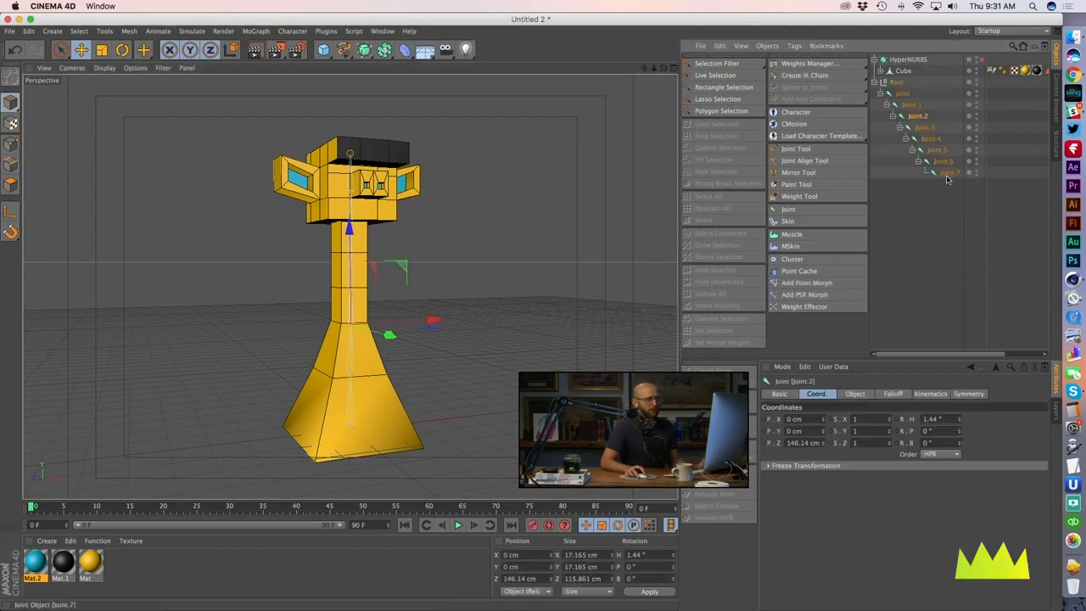
pyautogui.keyDown('shift'); pyautogui.click(949, 174); pyautogui.keyUp('shift')
pyautogui.moveTo(960, 432)
pyautogui.mouseDown()
pyautogui.moveTo(960, 420)
pyautogui.moveTo(960, 442)
pyautogui.mouseUp()
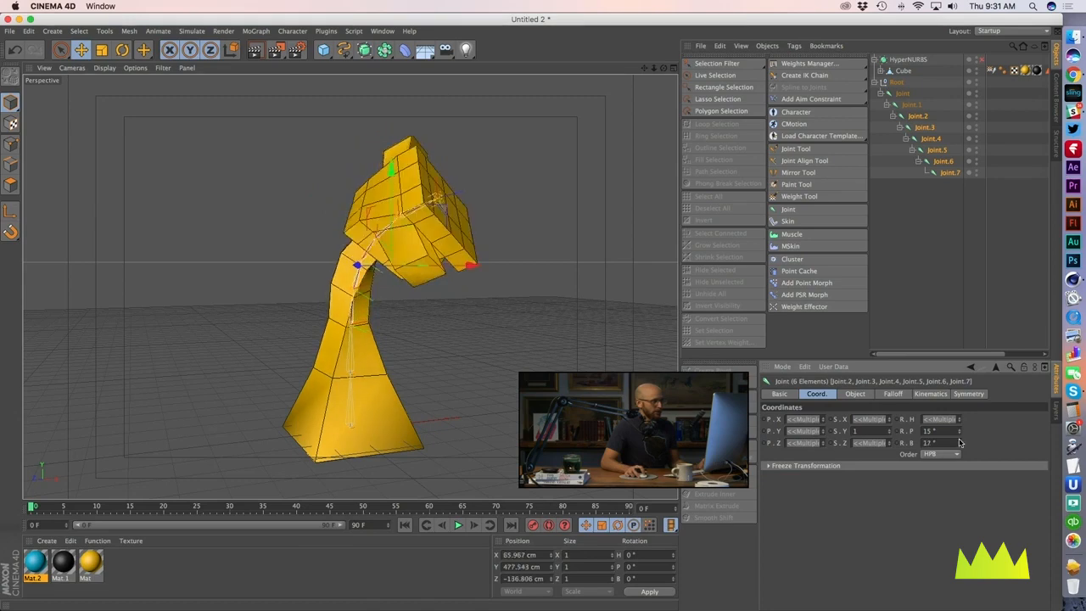
# Step: Reset the Cube's bind pose in its Weight tag and re-enable HyperNURBS
pyautogui.click(993, 71)
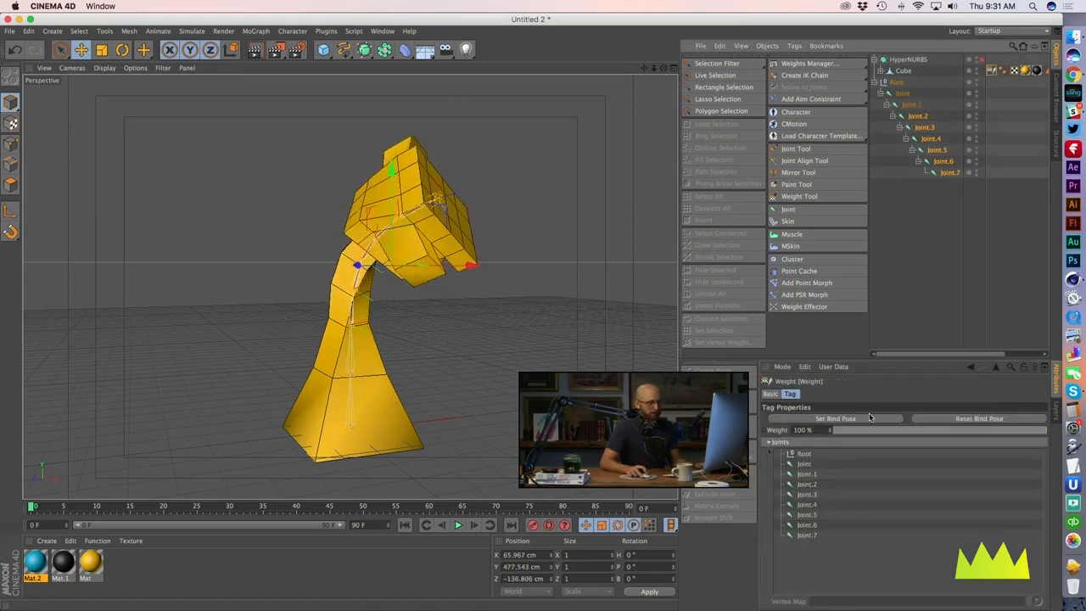
pyautogui.click(929, 419)
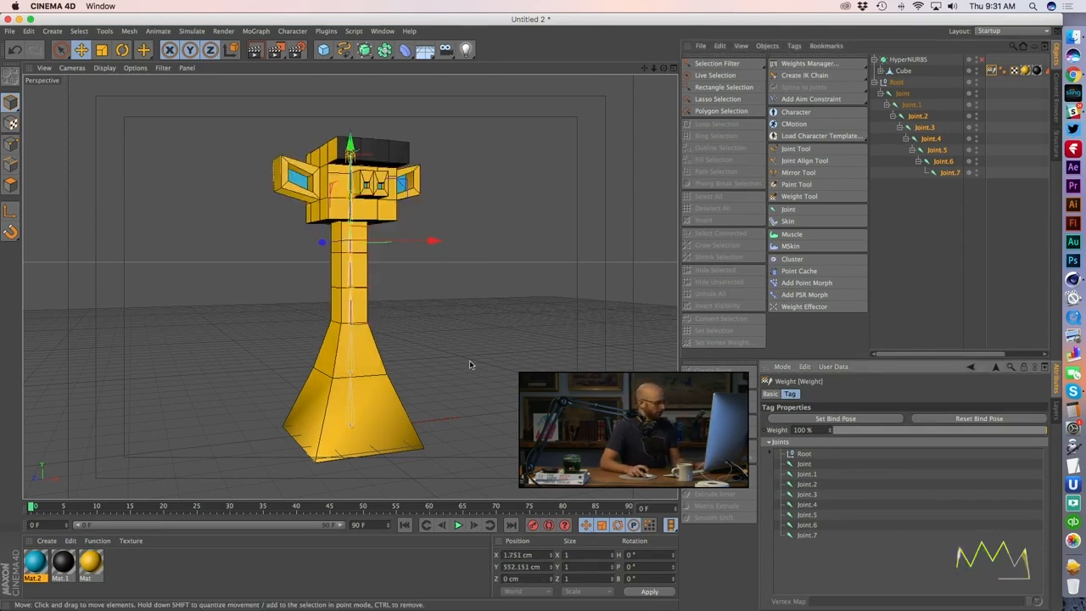
pyautogui.keyDown('alt'); pyautogui.moveTo(469, 359); pyautogui.dragTo(482, 288); pyautogui.keyUp('alt')
pyautogui.click(982, 61)
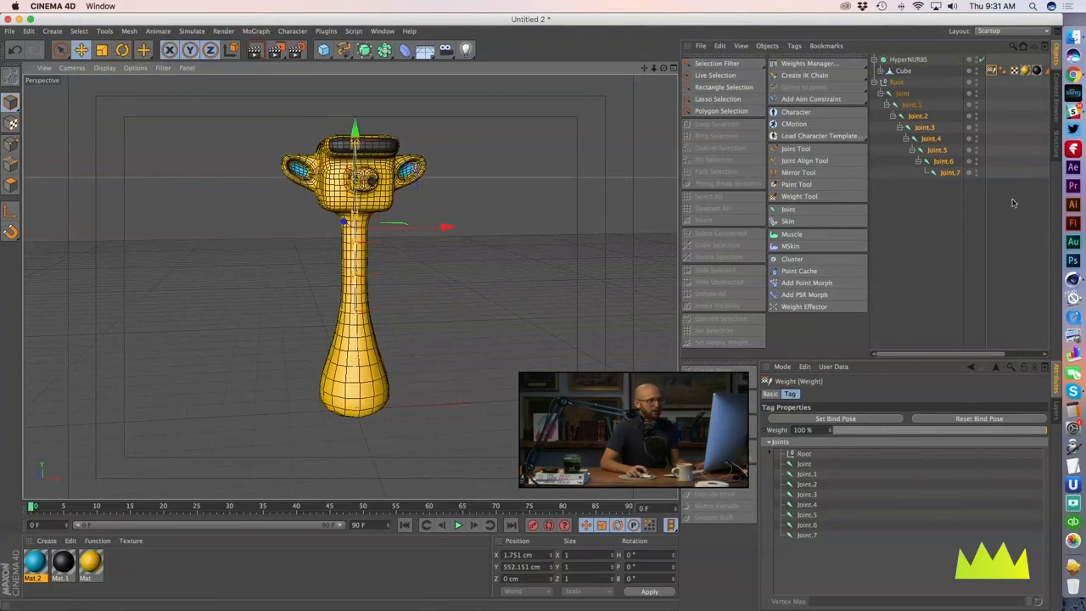
# Step: Bend Joint.2 through Joint.7 sideways to a heading of 26° and render the view to check the deformation
pyautogui.click(919, 115)
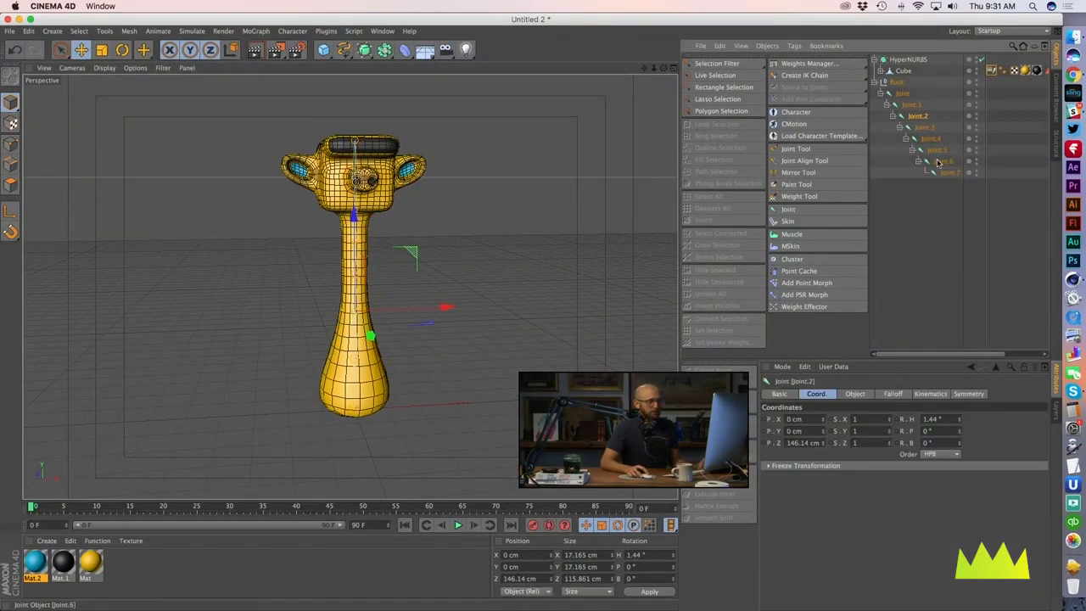
pyautogui.keyDown('shift'); pyautogui.click(954, 174); pyautogui.keyUp('shift')
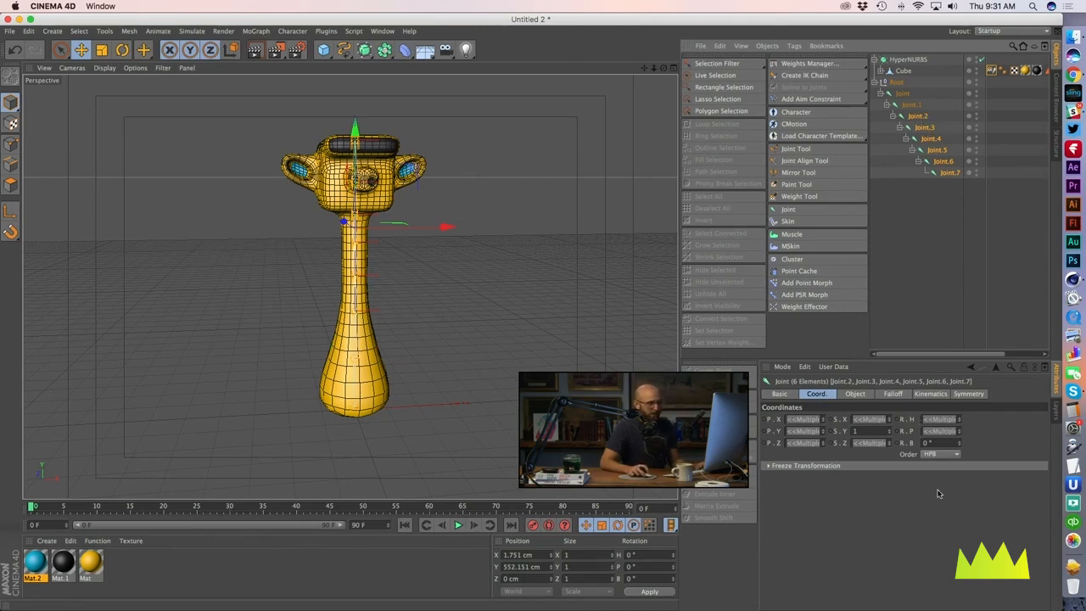
pyautogui.moveTo(959, 443); pyautogui.dragTo(960, 423)
pyautogui.keyDown('alt'); pyautogui.moveTo(358, 335); pyautogui.dragTo(426, 352); pyautogui.keyUp('alt')
pyautogui.moveTo(941, 443); pyautogui.dragTo(961, 417)
pyautogui.write('0')
pyautogui.press('Return')
pyautogui.press('super+z')
pyautogui.keyDown('alt'); pyautogui.moveTo(332, 223); pyautogui.dragTo(324, 200); pyautogui.keyUp('alt')
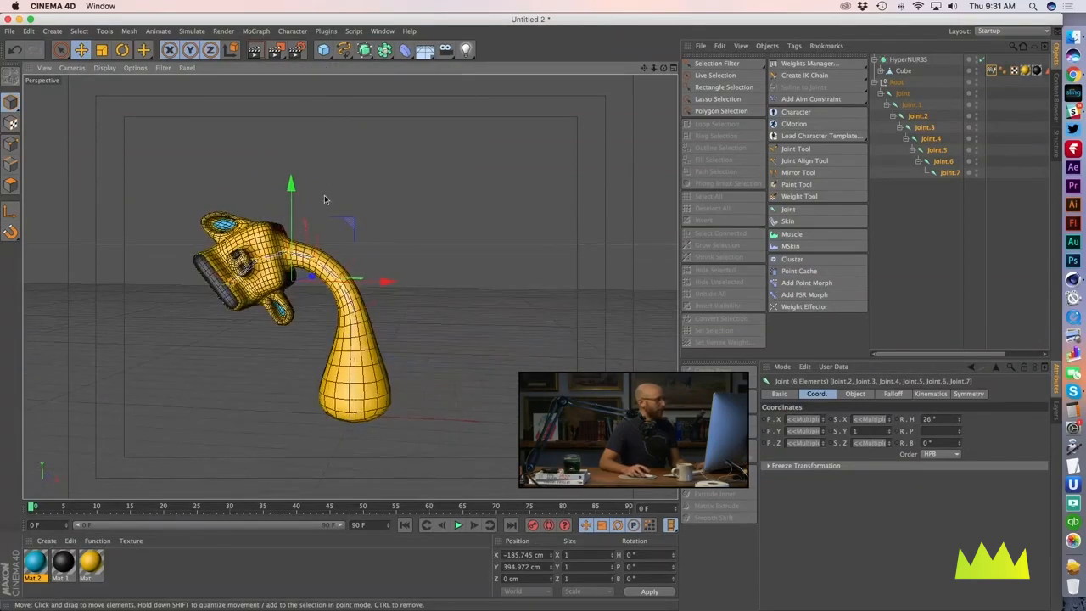
pyautogui.hotkey('ctrl', 'r')
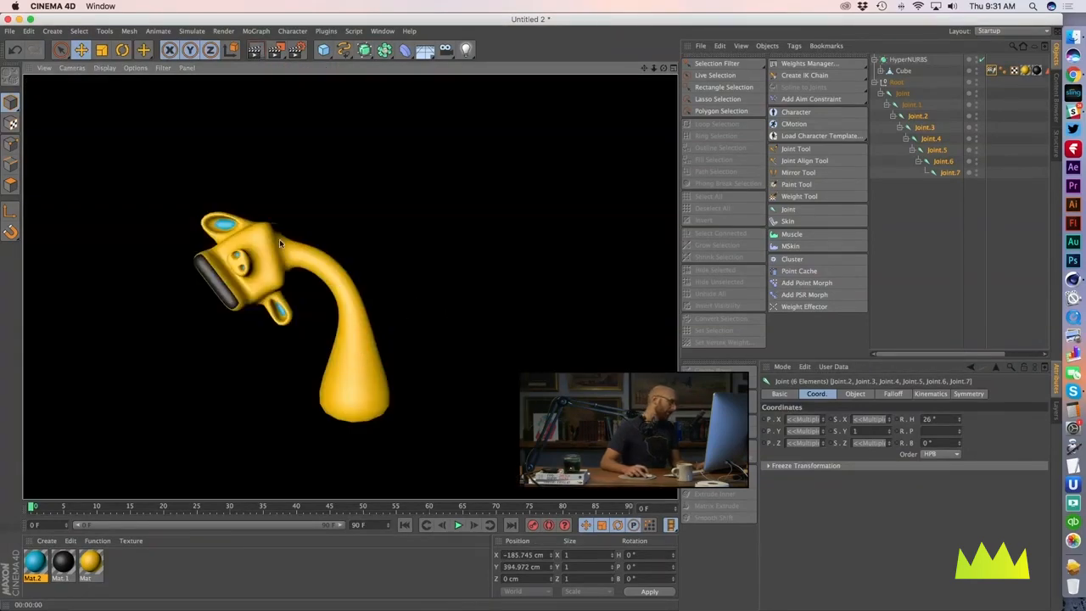
# Step: Test a heading of -19° on Joint.2 through Joint.7, and set their heading to 0°
pyautogui.click(918, 116)
pyautogui.keyDown('shift'); pyautogui.click(948, 174); pyautogui.keyUp('shift')
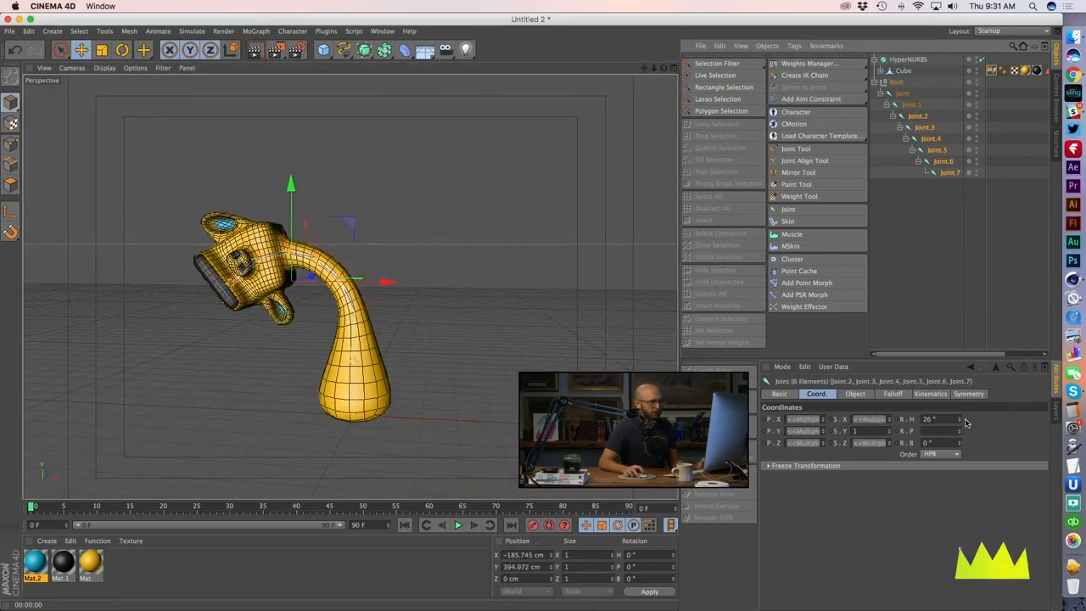
pyautogui.moveTo(960, 419); pyautogui.dragTo(960, 422)
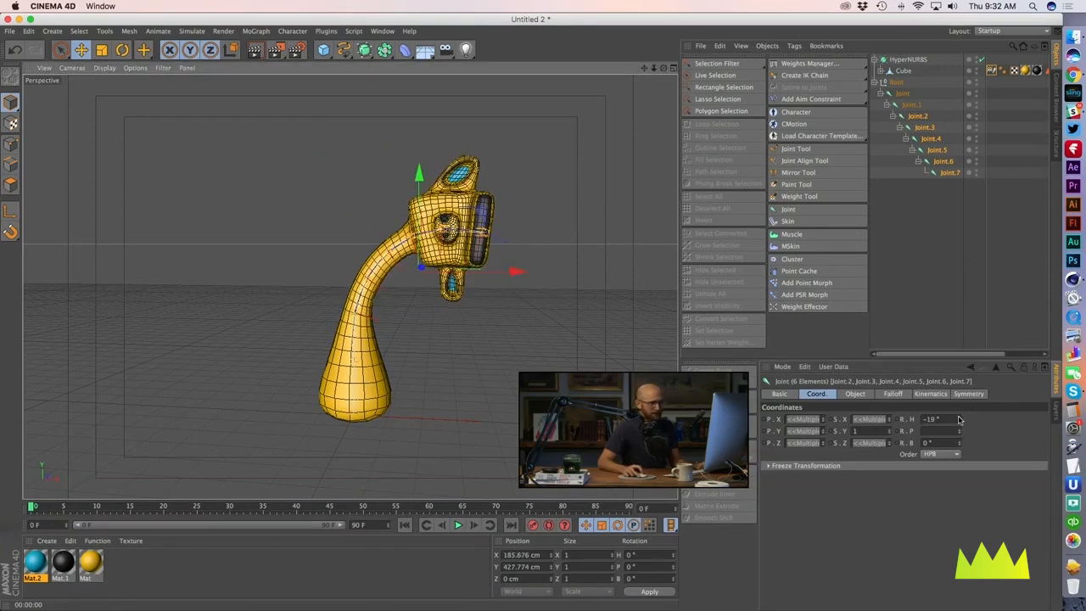
pyautogui.moveTo(950, 419); pyautogui.dragTo(891, 418)
pyautogui.write('0')
pyautogui.press('Return')
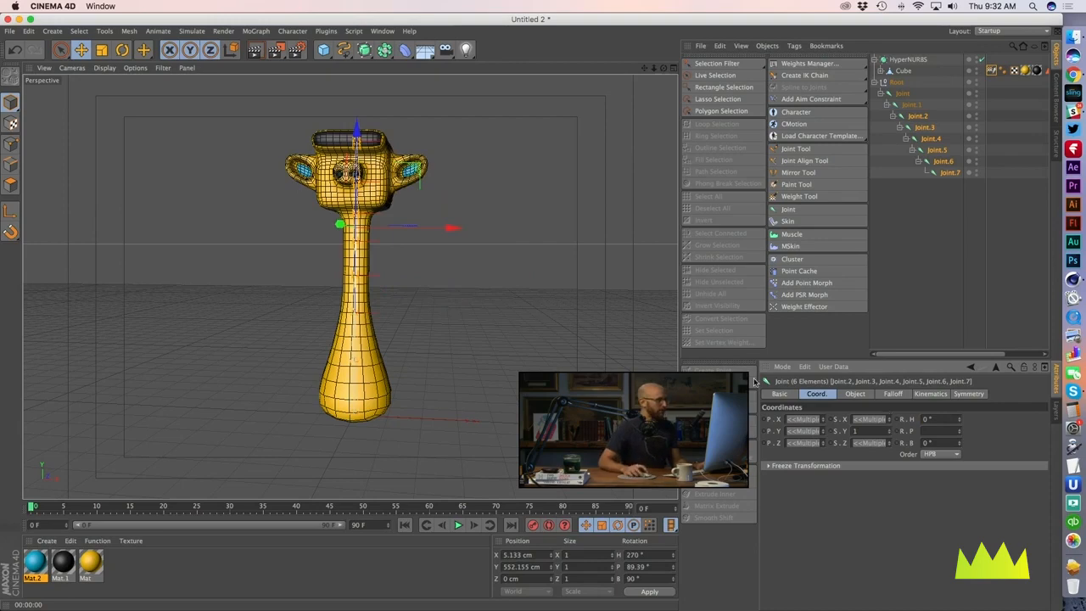
# Step: Bend Joint.2 through Joint.7 forward to a pitch of 15° and on to 18°, checking the neck deformation from the side
pyautogui.moveTo(959, 434); pyautogui.dragTo(960, 421)
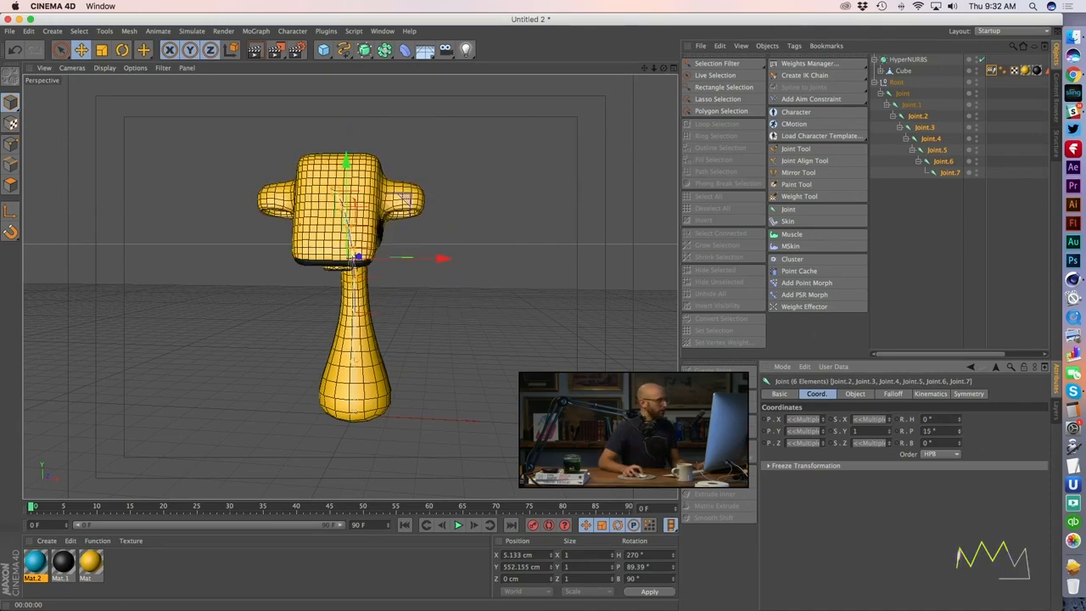
pyautogui.keyDown('alt'); pyautogui.moveTo(221, 325); pyautogui.dragTo(370, 387); pyautogui.keyUp('alt')
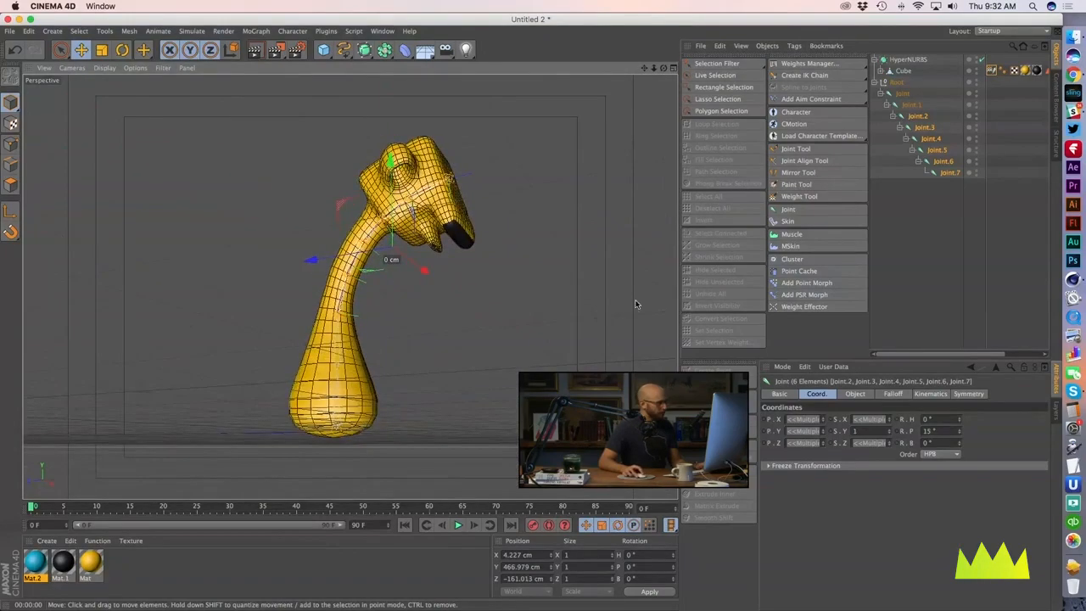
pyautogui.keyDown('alt'); pyautogui.moveTo(419, 242); pyautogui.dragTo(513, 245, button='right'); pyautogui.keyUp('alt')
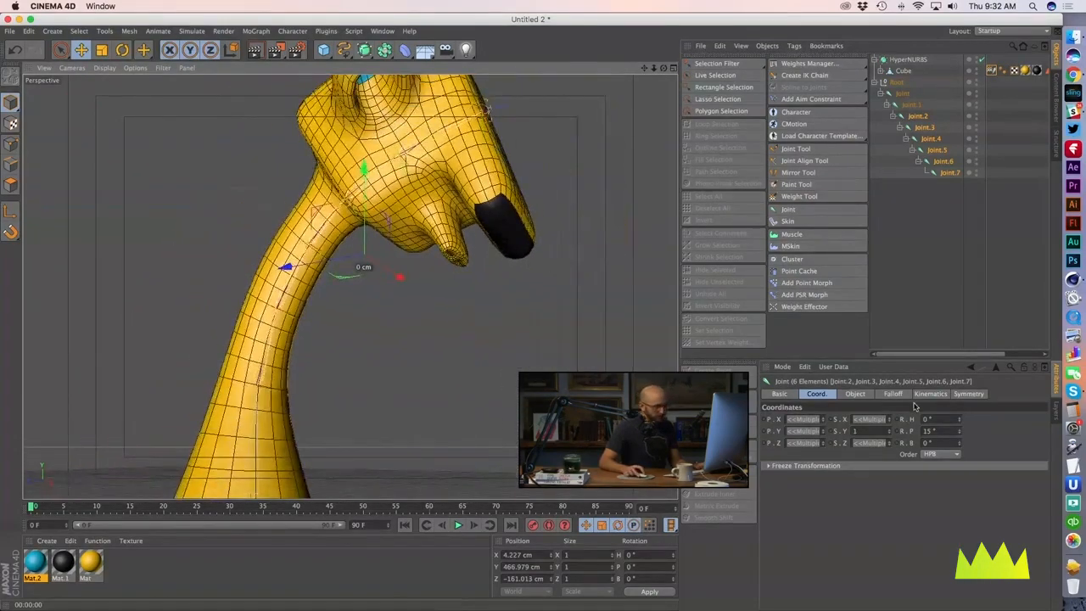
pyautogui.click(961, 431)
pyautogui.click(960, 431)
pyautogui.click(961, 431)
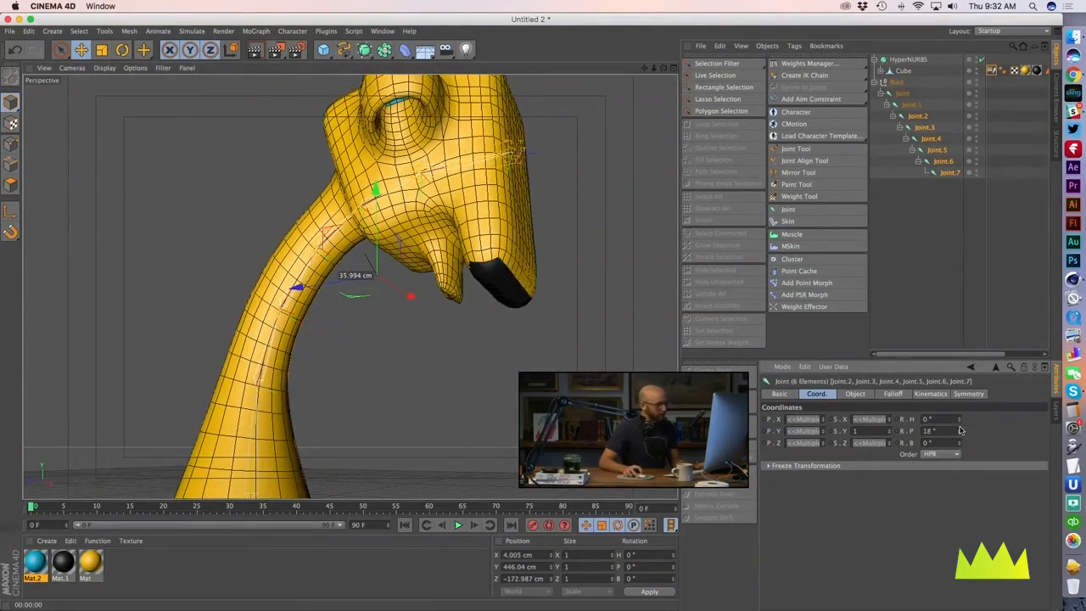
pyautogui.click(961, 431)
# Step: Test a backward bend on Joint.2 through Joint.7, and set their pitch to 0°
pyautogui.moveTo(960, 433); pyautogui.dragTo(960, 468)
pyautogui.keyDown('alt'); pyautogui.moveTo(304, 279); pyautogui.dragTo(194, 301); pyautogui.keyUp('alt')
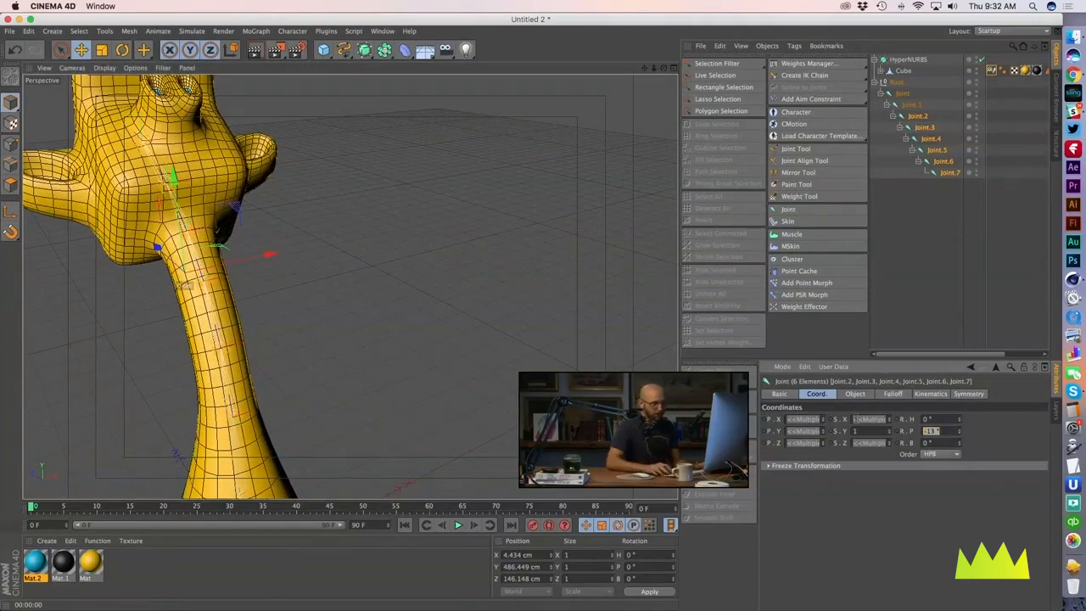
pyautogui.write('0')
pyautogui.press('Return')
pyautogui.press('shift+super+z')
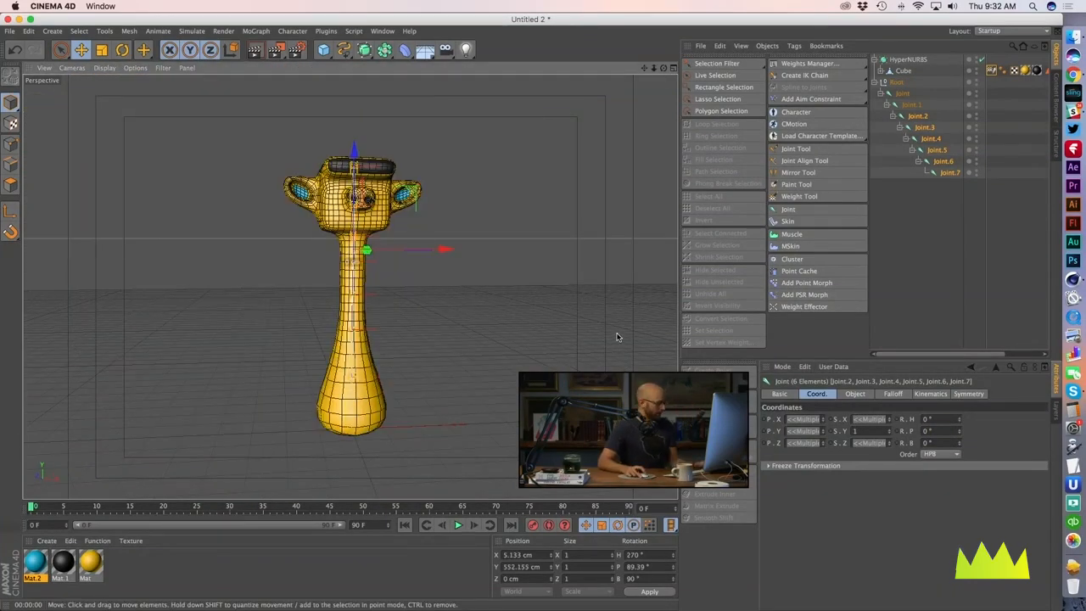
# Step: Switch to Chrome, review the "Rig Test : The Hero's Journey" video as an animation reference, and return to Cinema 4D
pyautogui.press('super+Tab')
pyautogui.press('super+Tab')
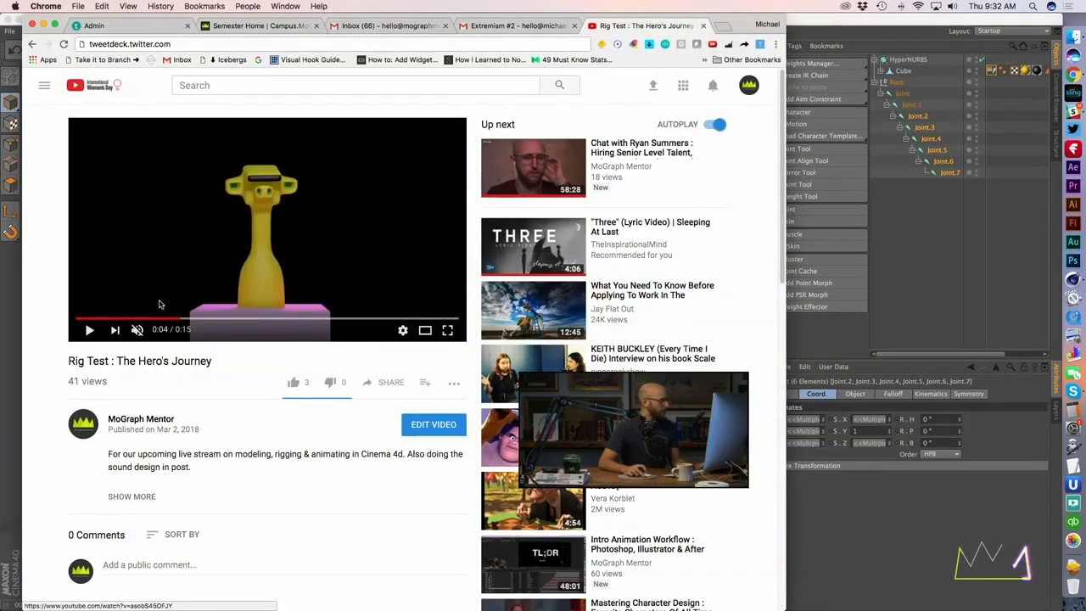
pyautogui.moveTo(49, 323); pyautogui.dragTo(48, 324)
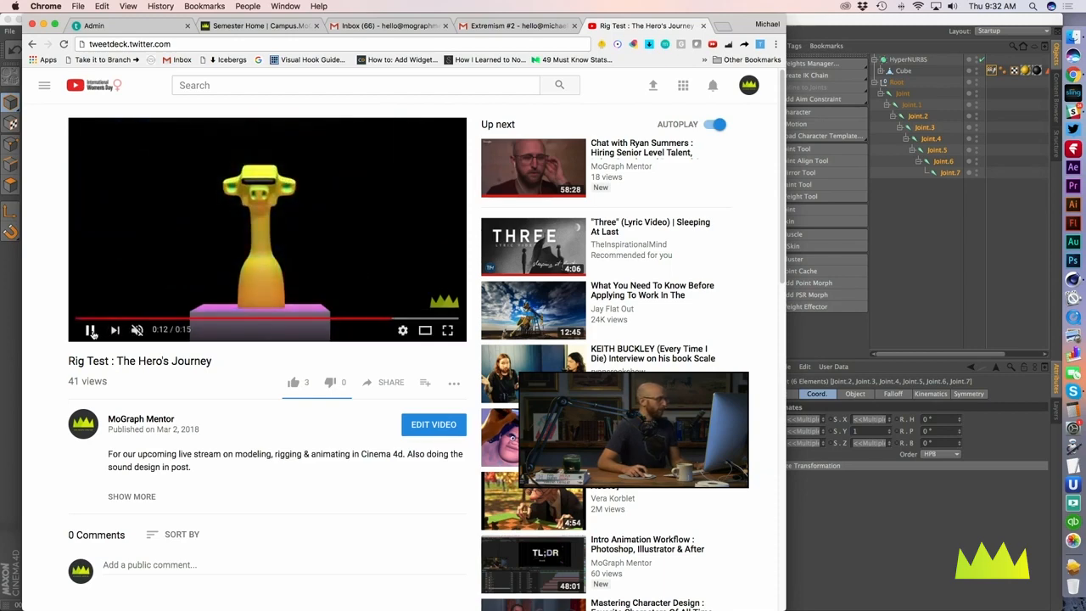
pyautogui.click(90, 331)
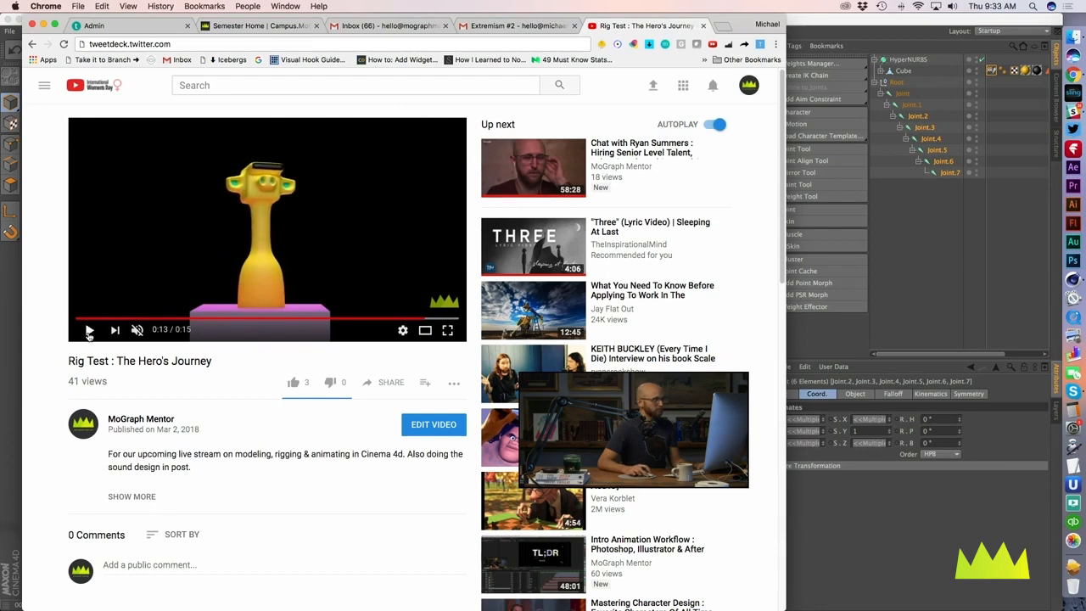
pyautogui.click(929, 257)
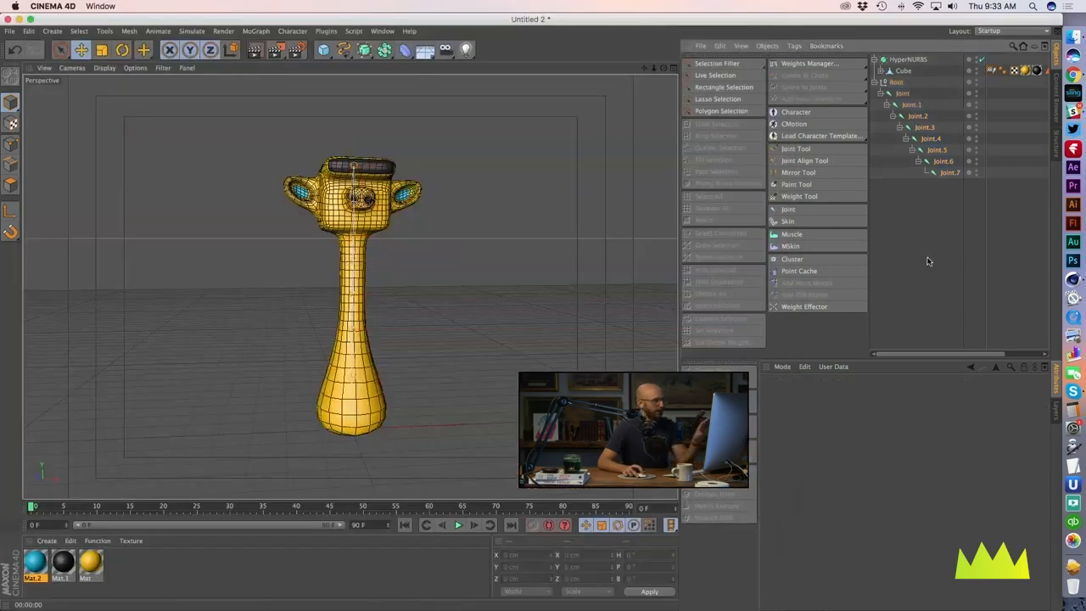
# Step: Turn the head by keyframing the bank rotation of Joint.3 through Joint.7 at -20° on frame 0
pyautogui.keyDown('shift'); pyautogui.click(949, 171); pyautogui.keyUp('shift')
pyautogui.keyDown('alt'); pyautogui.moveTo(369, 259); pyautogui.dragTo(326, 274); pyautogui.keyUp('alt')
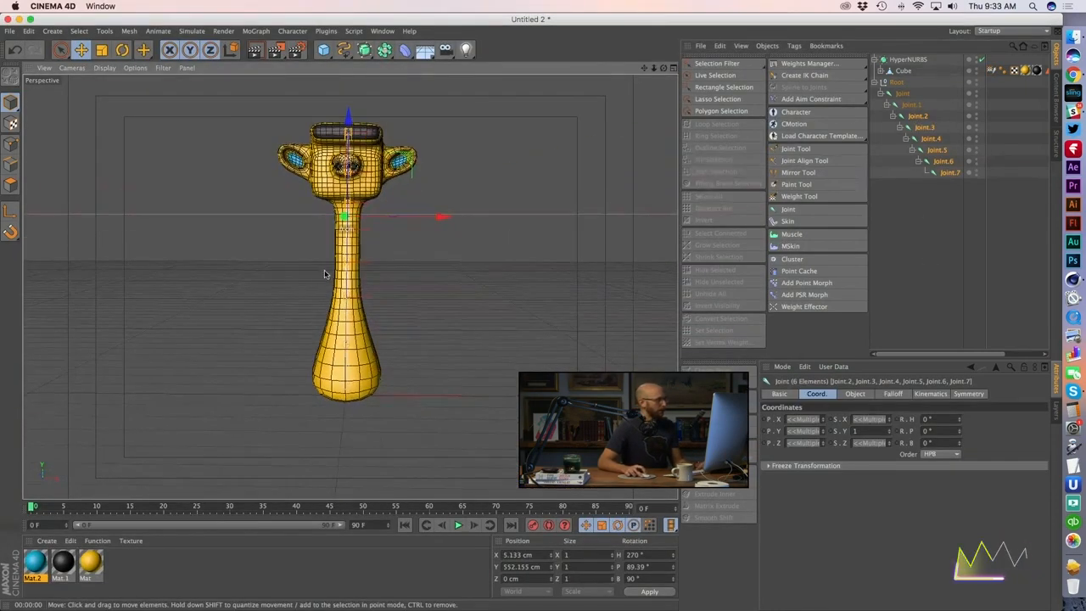
pyautogui.keyDown('alt'); pyautogui.moveTo(324, 272); pyautogui.dragTo(335, 289, button='middle'); pyautogui.keyUp('alt')
pyautogui.keyDown('shift'); pyautogui.click(923, 128); pyautogui.keyUp('shift')
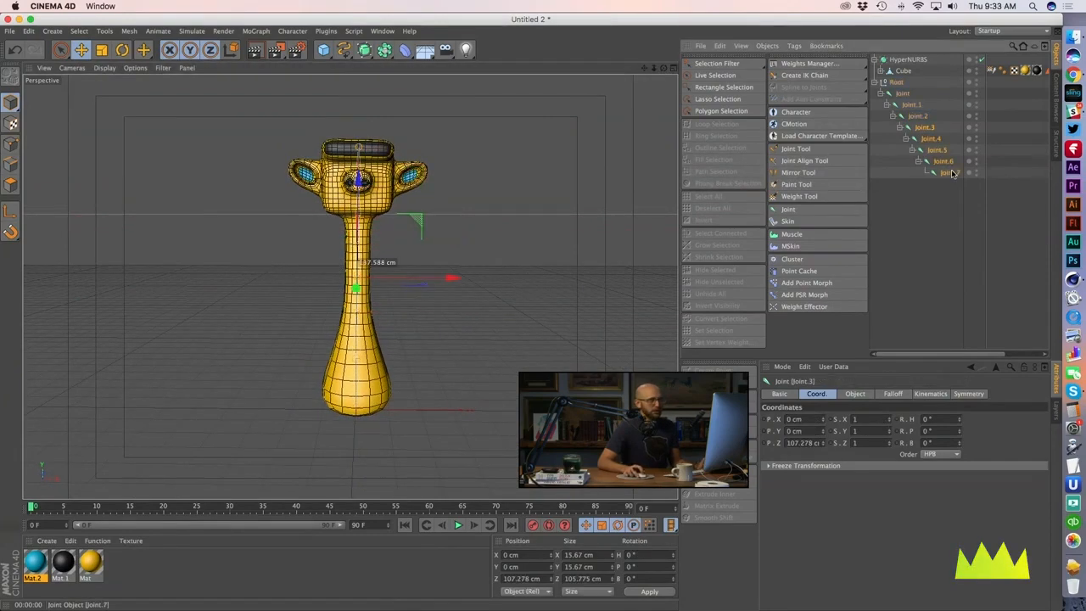
pyautogui.moveTo(959, 442); pyautogui.dragTo(959, 447)
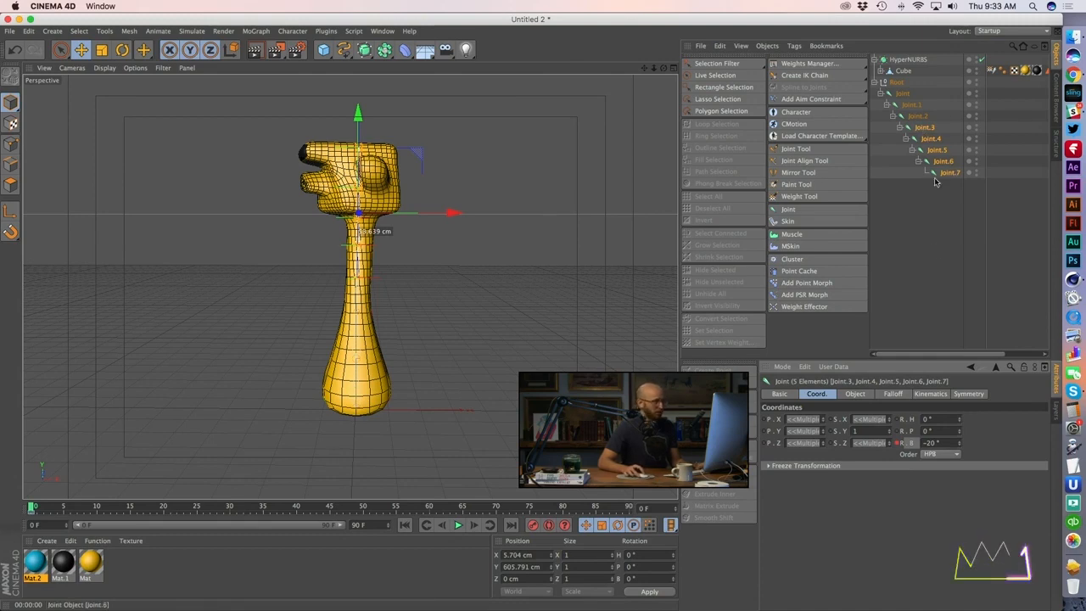
# Step: Keyframe the bank rotation of Joint.3 through Joint.7 at 5° on frame 15 and scrub through the head turn
pyautogui.click(32, 508)
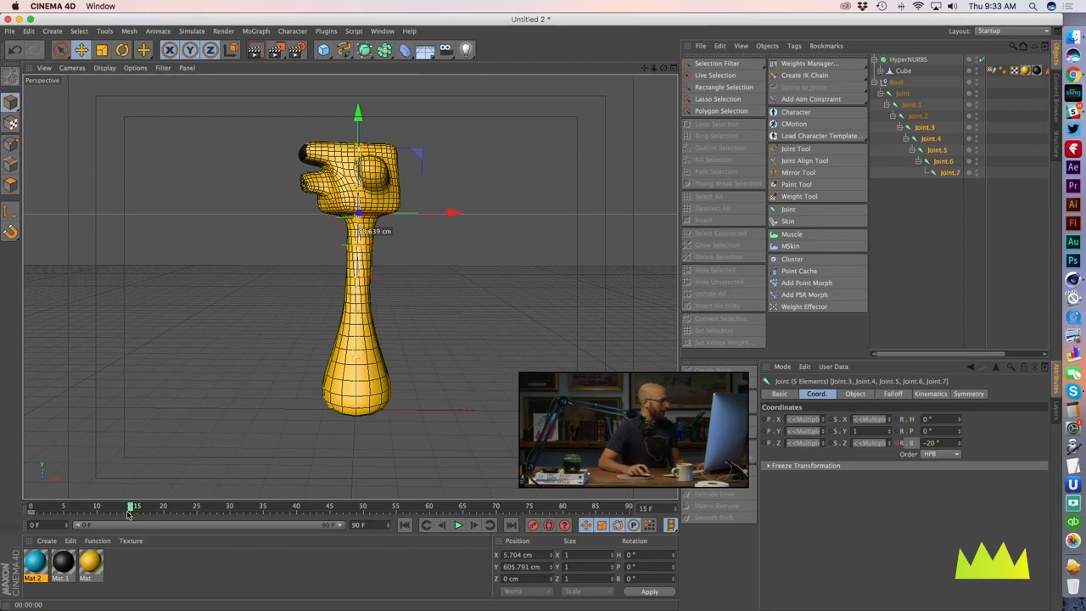
pyautogui.moveTo(958, 447); pyautogui.dragTo(959, 444)
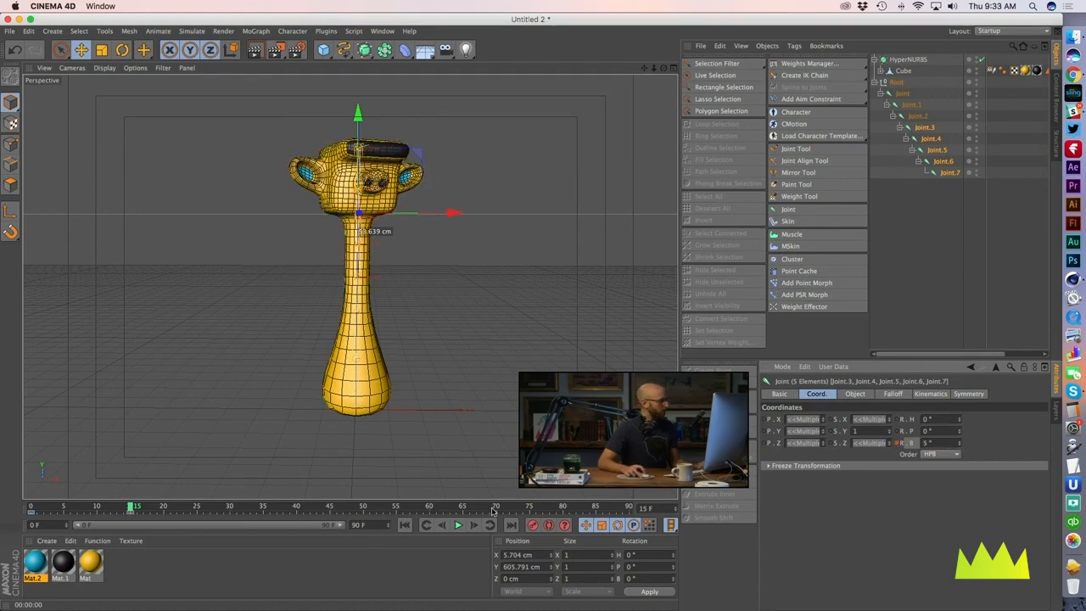
pyautogui.click(30, 507)
pyautogui.moveTo(30, 507); pyautogui.dragTo(137, 507)
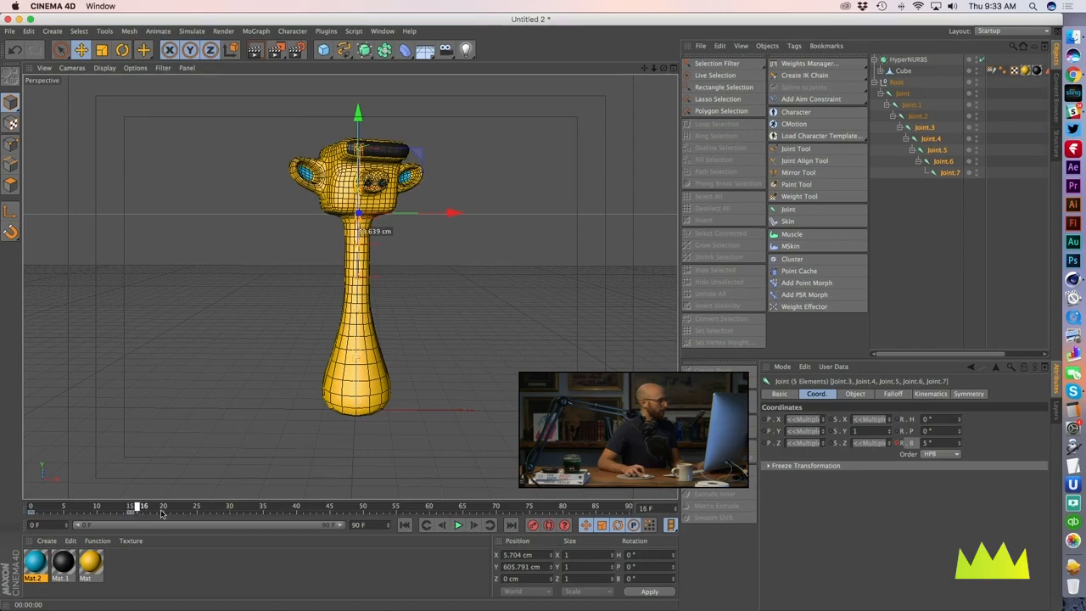
# Step: Copy the joints' frame 15 keyframe to frame 40 to hold the head turn
pyautogui.click(131, 514)
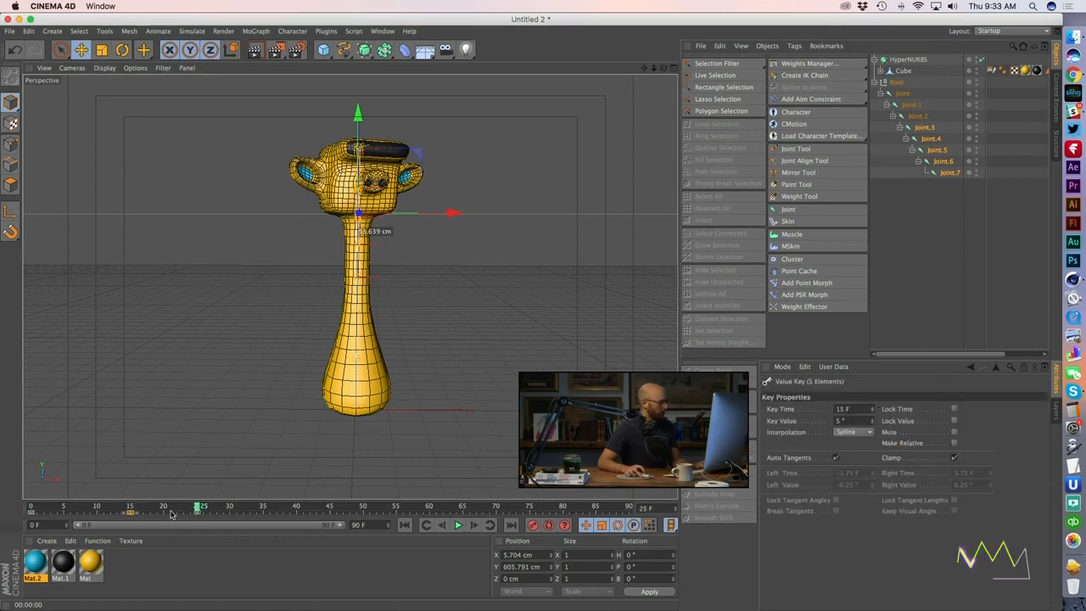
pyautogui.click(237, 509)
pyautogui.keyDown('ctrl'); pyautogui.moveTo(132, 514); pyautogui.dragTo(287, 515); pyautogui.keyUp('ctrl')
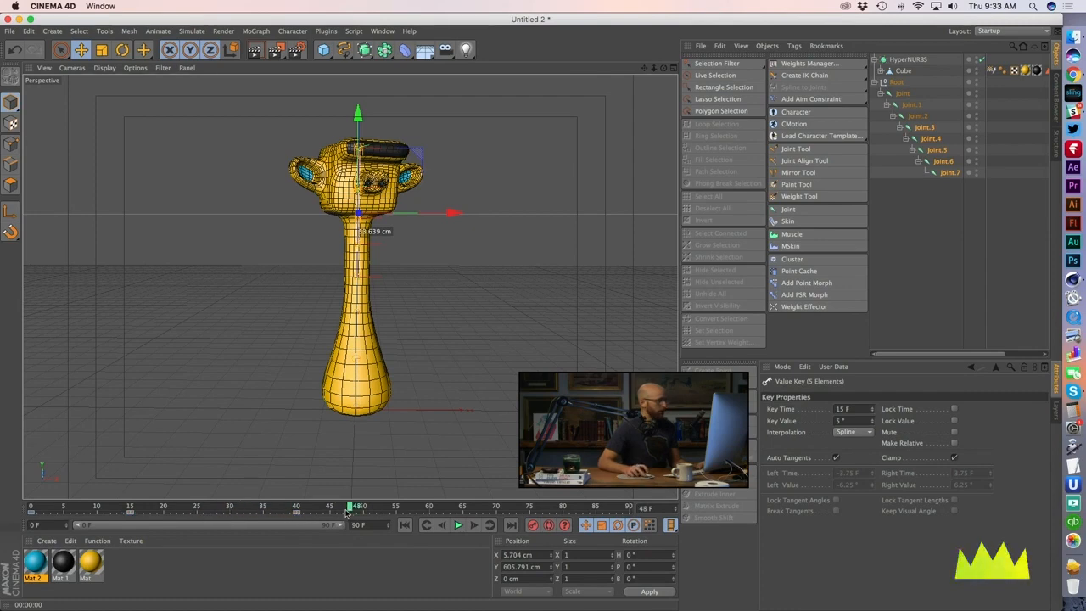
# Step: Keyframe the bank rotation of Joint.3 through Joint.7 at -5° on frame 48 and scrub back to frame 40
pyautogui.click(926, 128)
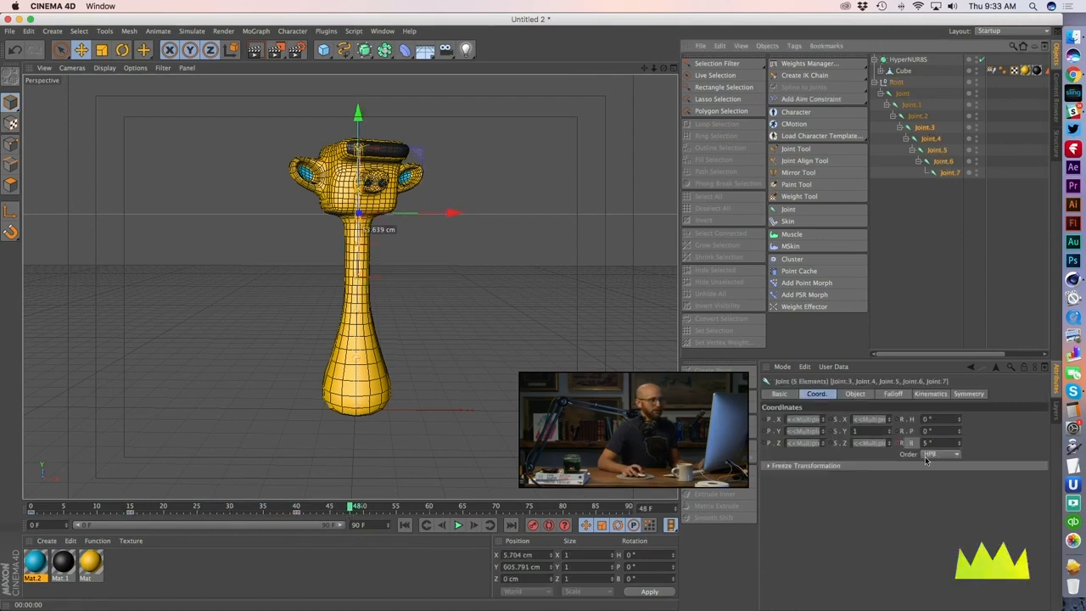
pyautogui.moveTo(958, 447); pyautogui.dragTo(907, 454)
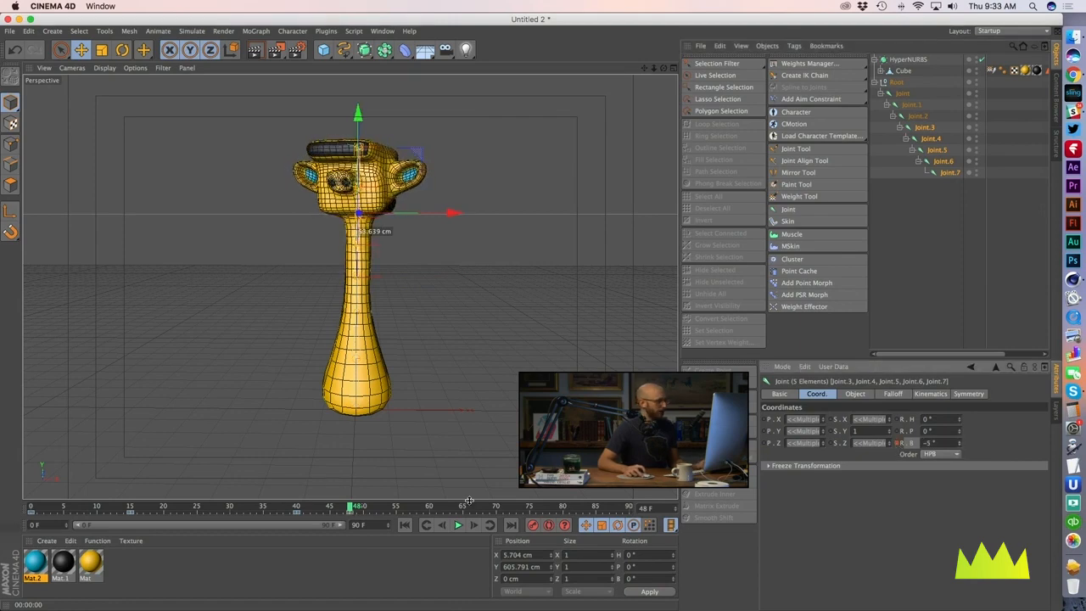
pyautogui.moveTo(357, 508); pyautogui.dragTo(300, 508)
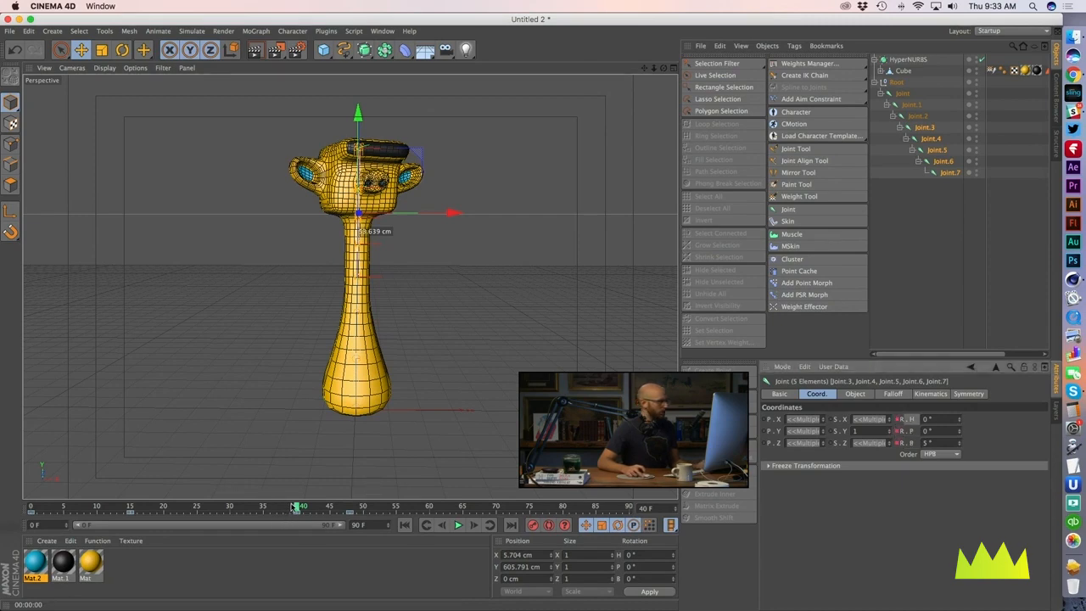
# Step: Go to frame 48 and try a 1° pitch rotation on Joint.3 through Joint.7
pyautogui.moveTo(300, 507); pyautogui.dragTo(357, 508)
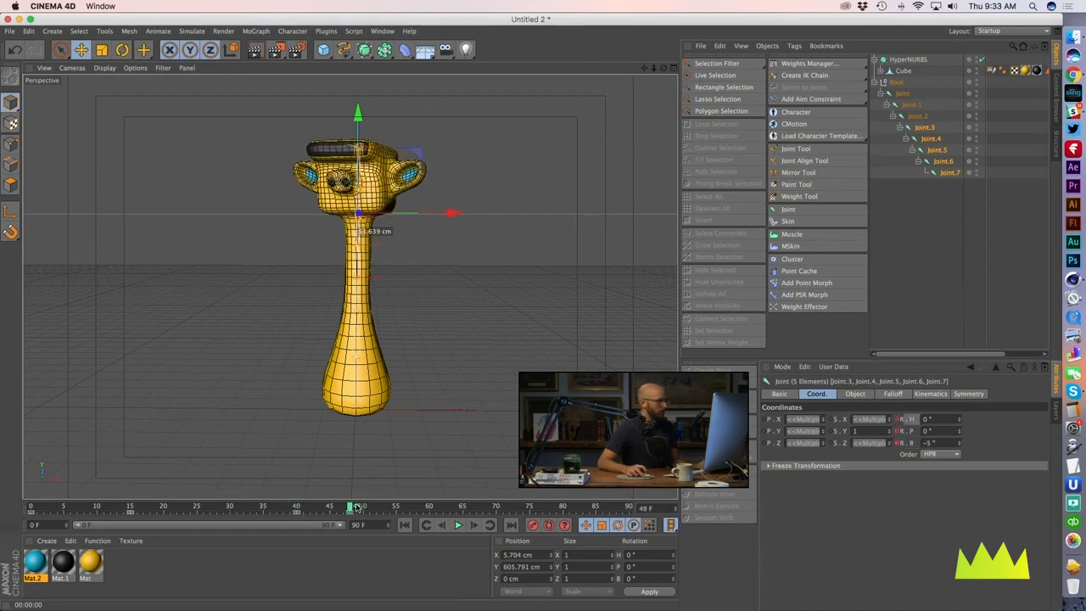
pyautogui.click(961, 432)
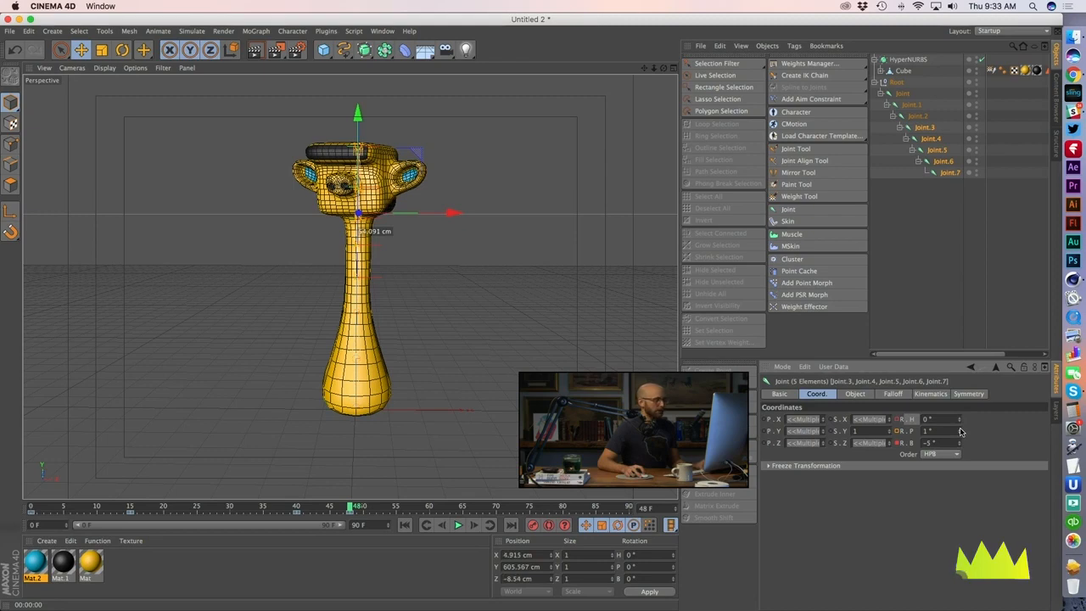
pyautogui.click(959, 434)
# Step: Select only Joint.5 through Joint.7 and try out pitch rotations on the head, ending back at 0°
pyautogui.click(937, 150)
pyautogui.keyDown('shift'); pyautogui.click(950, 173); pyautogui.keyUp('shift')
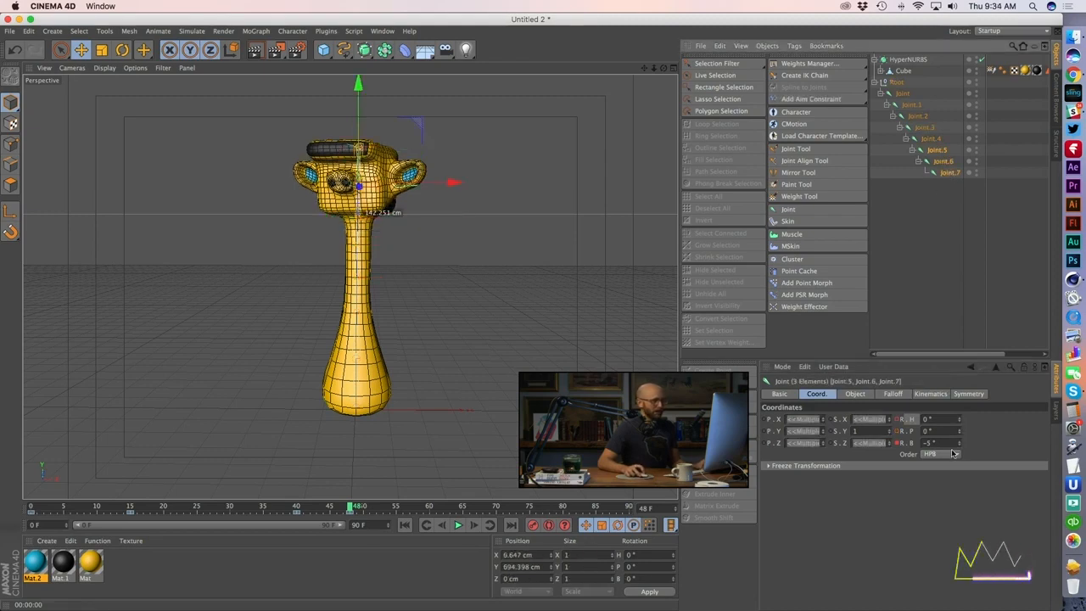
pyautogui.click(959, 431)
pyautogui.click(960, 431)
pyautogui.click(960, 431)
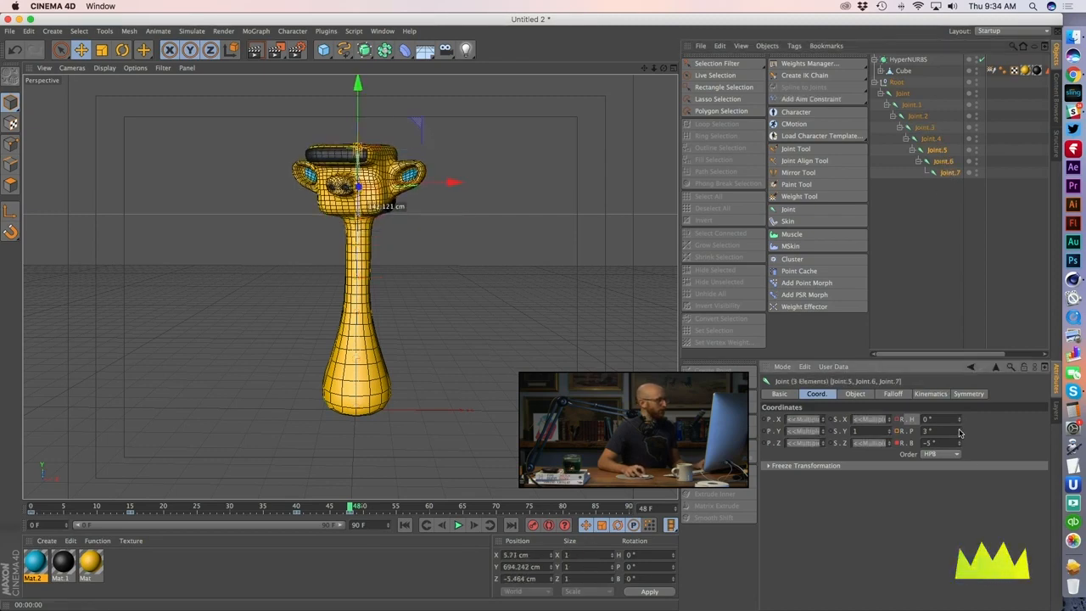
pyautogui.click(960, 431)
pyautogui.click(960, 431)
pyautogui.click(960, 431)
pyautogui.click(959, 437)
pyautogui.click(960, 437)
pyautogui.click(959, 436)
pyautogui.click(960, 436)
pyautogui.click(960, 436)
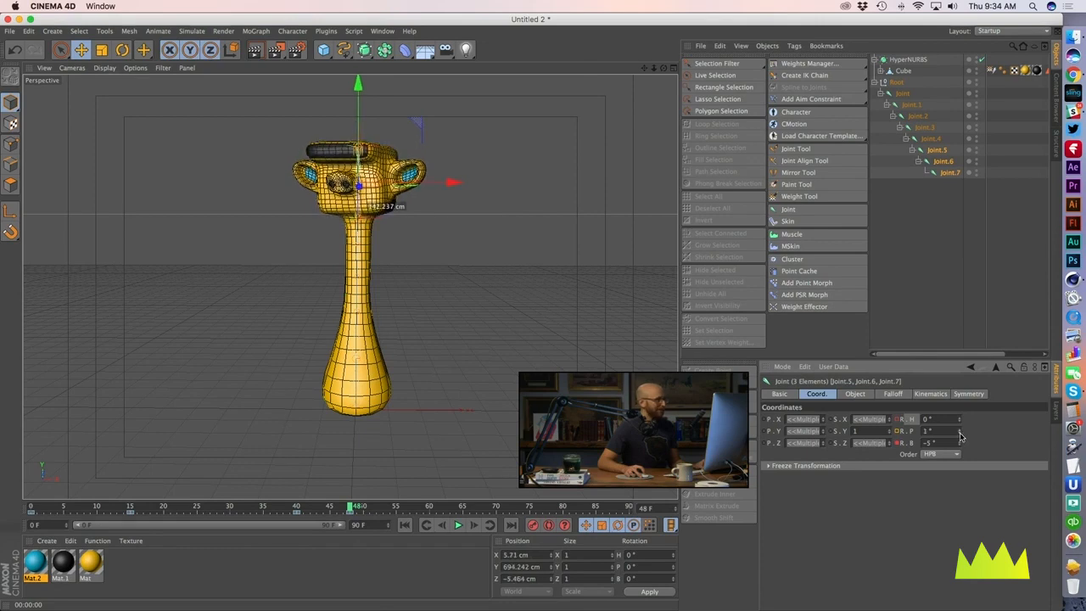
pyautogui.click(959, 437)
pyautogui.click(960, 436)
pyautogui.click(960, 431)
# Step: Tilt the head by keyframing the heading rotation of Joint.5 through Joint.7 at 9° on frame 48
pyautogui.click(960, 418)
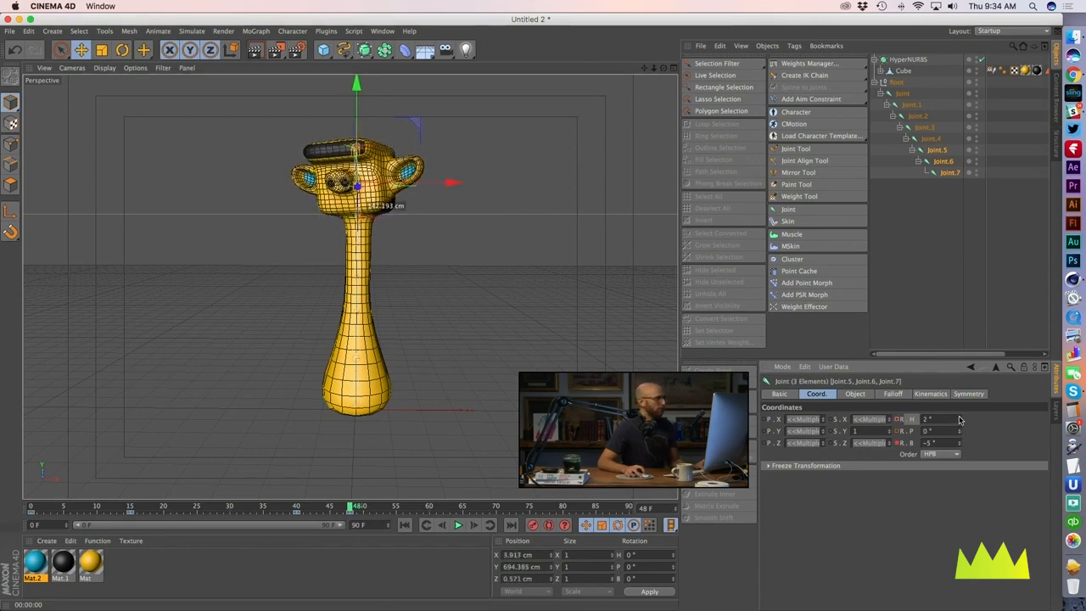
pyautogui.click(960, 418)
pyautogui.click(959, 418)
pyautogui.click(960, 417)
pyautogui.click(960, 418)
pyautogui.click(959, 418)
pyautogui.click(960, 417)
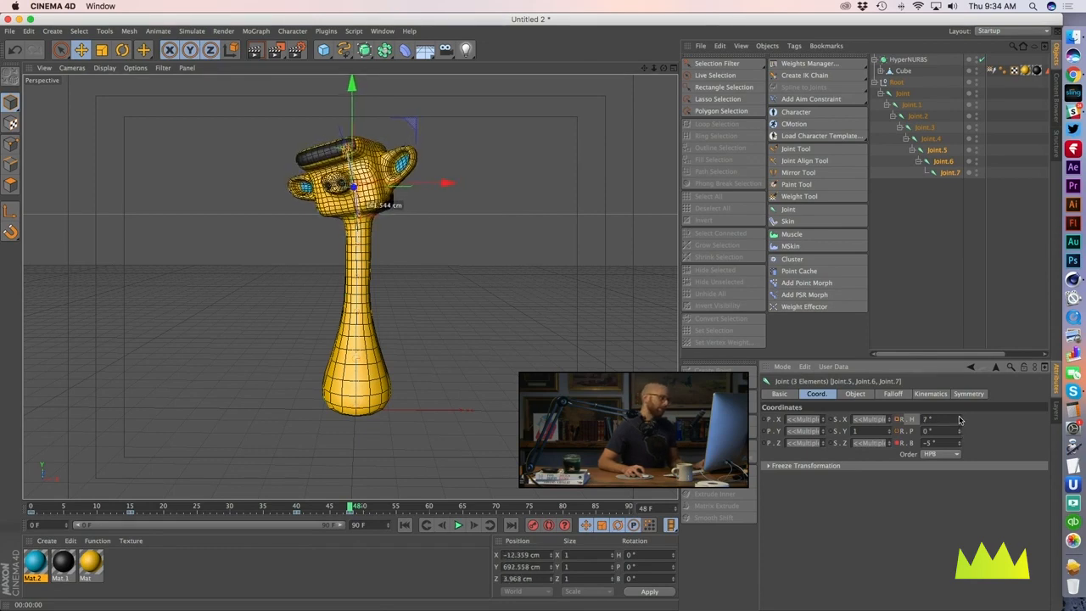
pyautogui.click(960, 418)
pyautogui.click(960, 418)
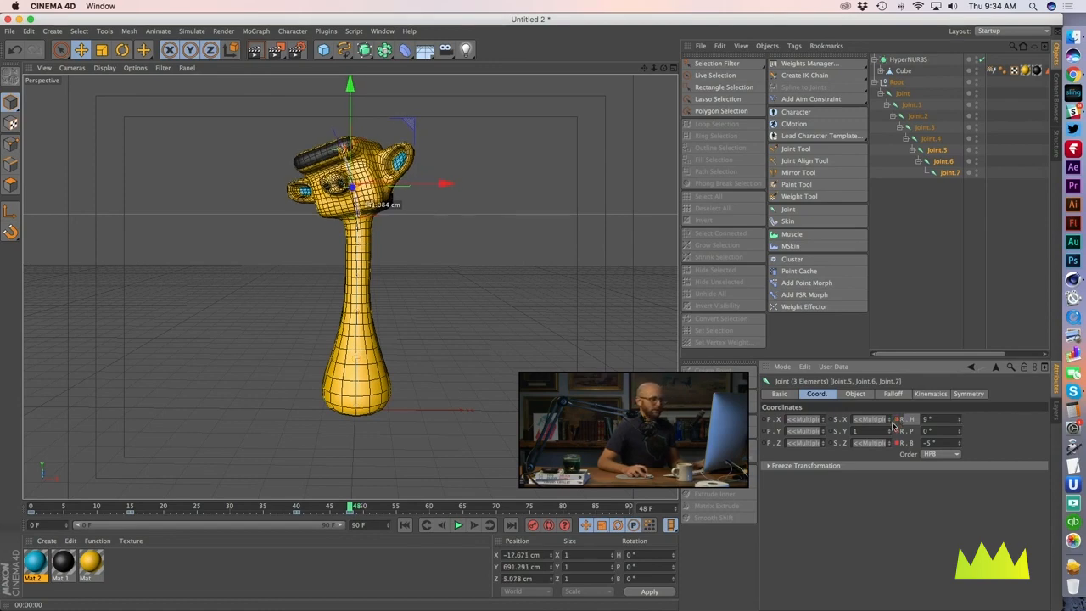
# Step: Keyframe Joint.3 through Joint.7 on frame 66 with the bank rotation at 4° and the heading rotation at -8°
pyautogui.moveTo(348, 507); pyautogui.dragTo(435, 508)
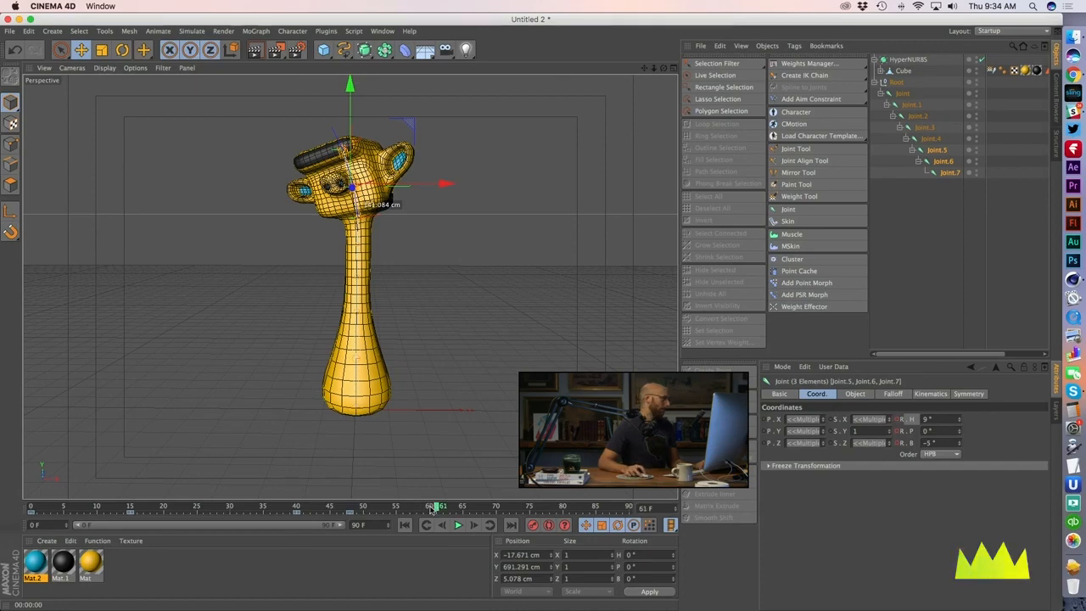
pyautogui.click(349, 513)
pyautogui.moveTo(424, 507); pyautogui.dragTo(473, 511)
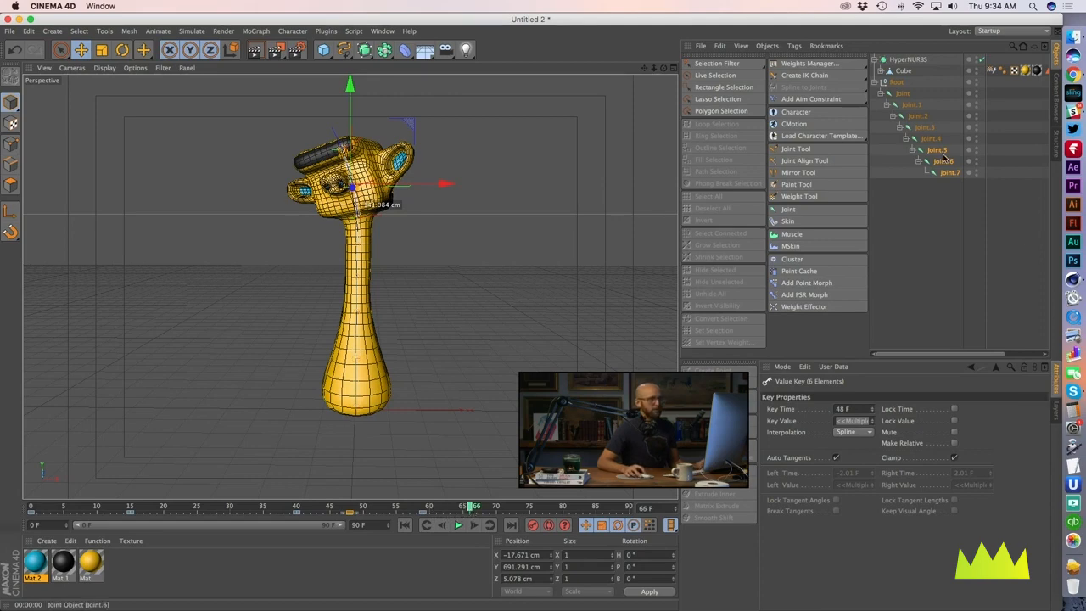
pyautogui.click(919, 117)
pyautogui.keyDown('shift'); pyautogui.click(950, 175); pyautogui.keyUp('shift')
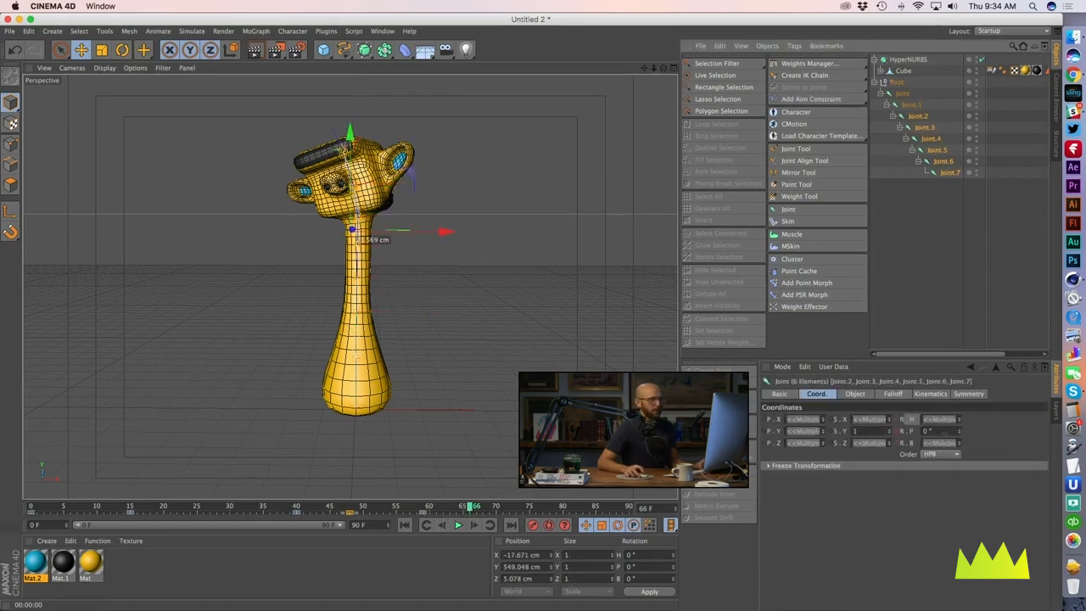
pyautogui.click(925, 129)
pyautogui.keyDown('shift'); pyautogui.click(951, 174); pyautogui.keyUp('shift')
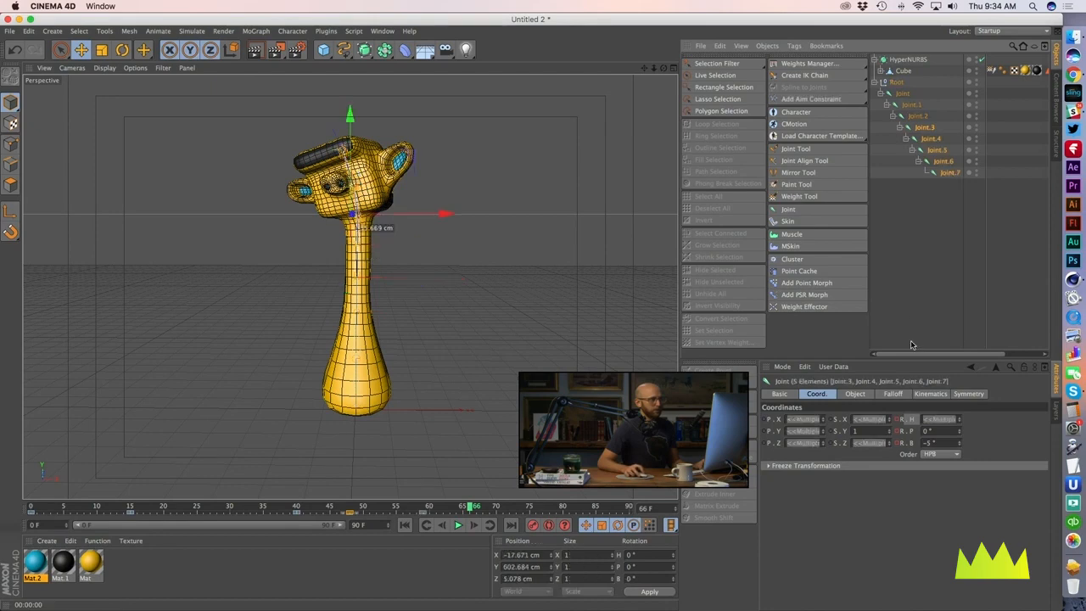
pyautogui.moveTo(960, 442); pyautogui.dragTo(960, 435)
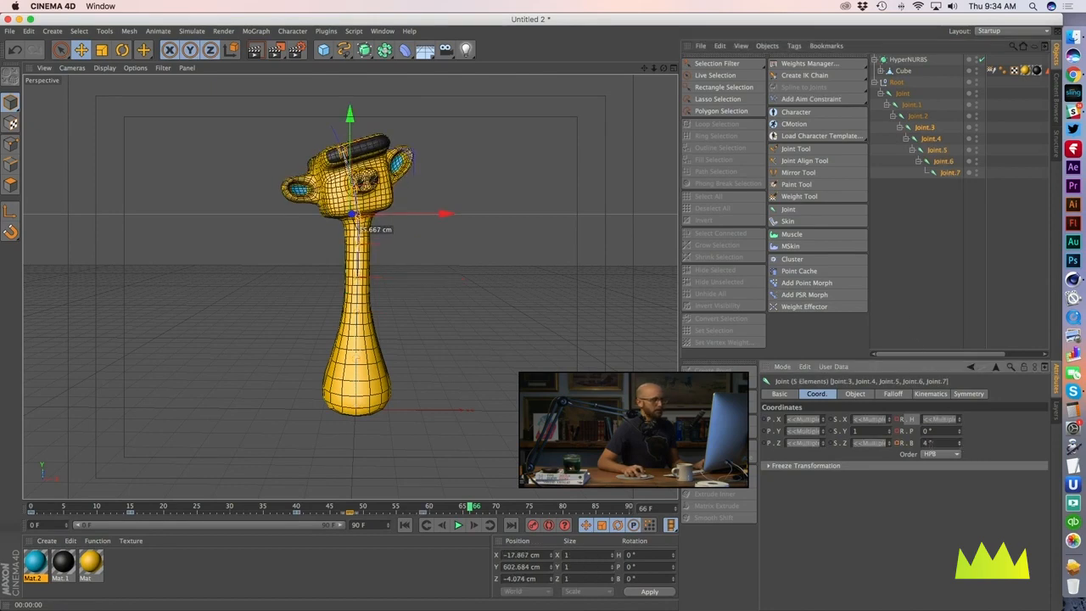
pyautogui.keyDown('ctrl'); pyautogui.click(897, 444); pyautogui.keyUp('ctrl')
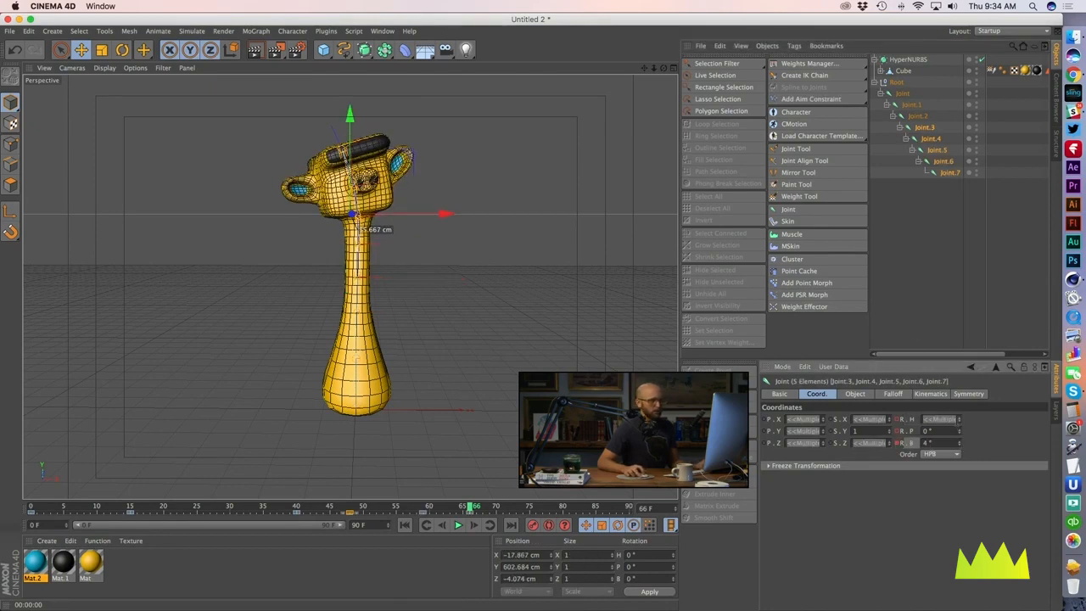
pyautogui.moveTo(959, 419); pyautogui.dragTo(960, 422)
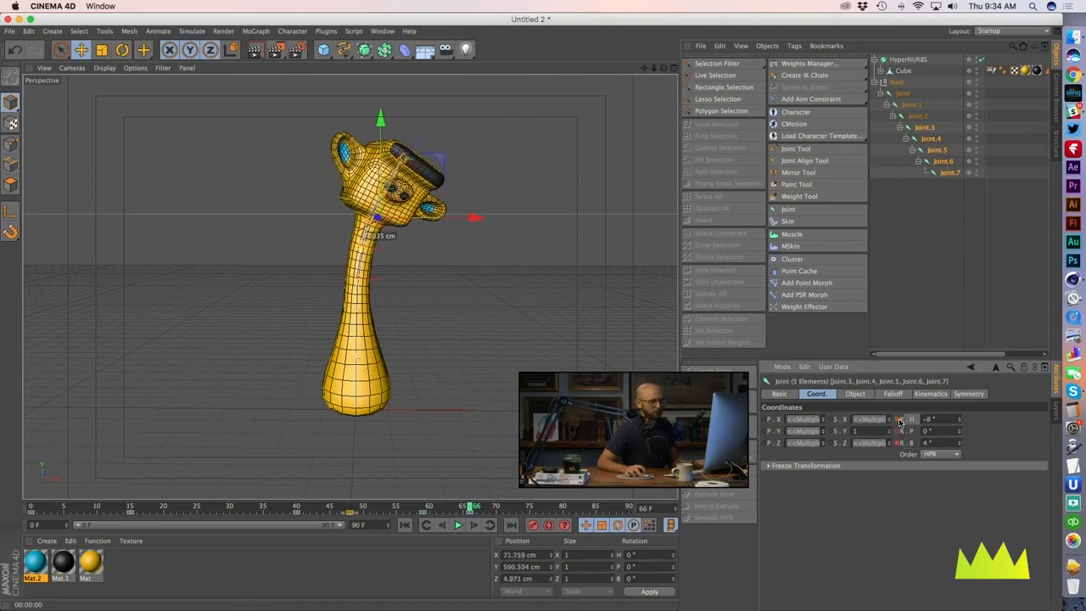
# Step: Scrub back and forth through the timeline and play the animation to check the head turns and tilts
pyautogui.moveTo(466, 501); pyautogui.dragTo(449, 508)
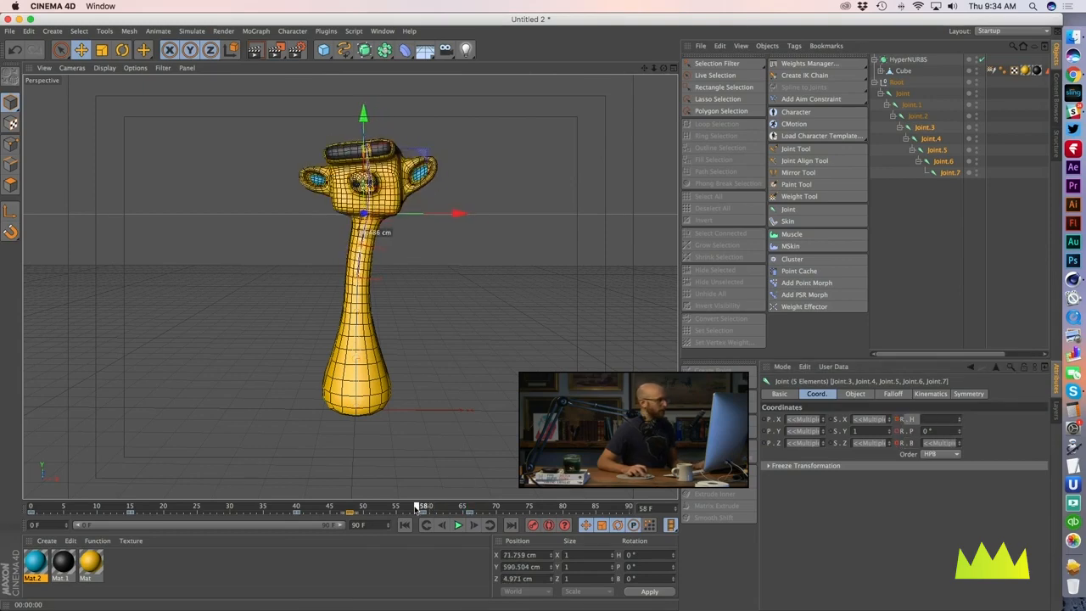
pyautogui.moveTo(364, 508); pyautogui.dragTo(349, 508)
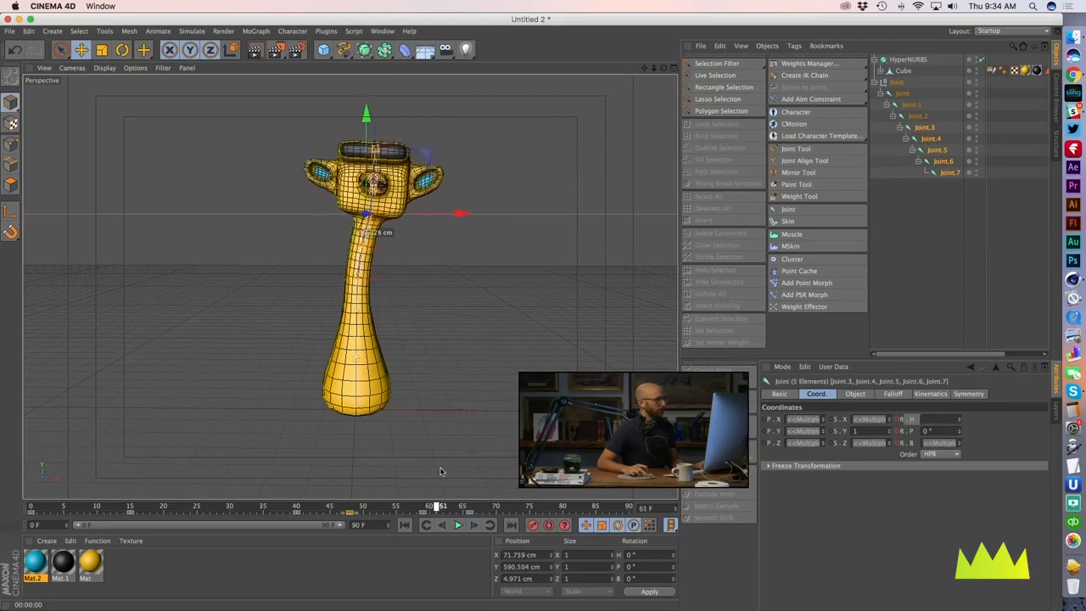
pyautogui.moveTo(441, 471); pyautogui.dragTo(223, 476)
pyautogui.moveTo(17, 486); pyautogui.dragTo(318, 474)
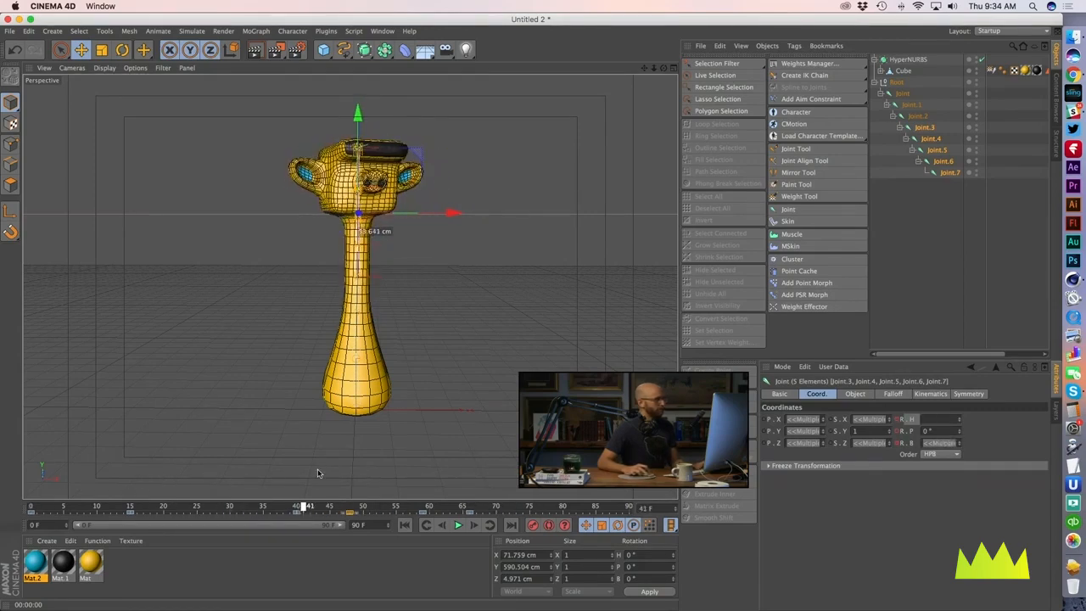
pyautogui.moveTo(458, 475); pyautogui.dragTo(512, 481)
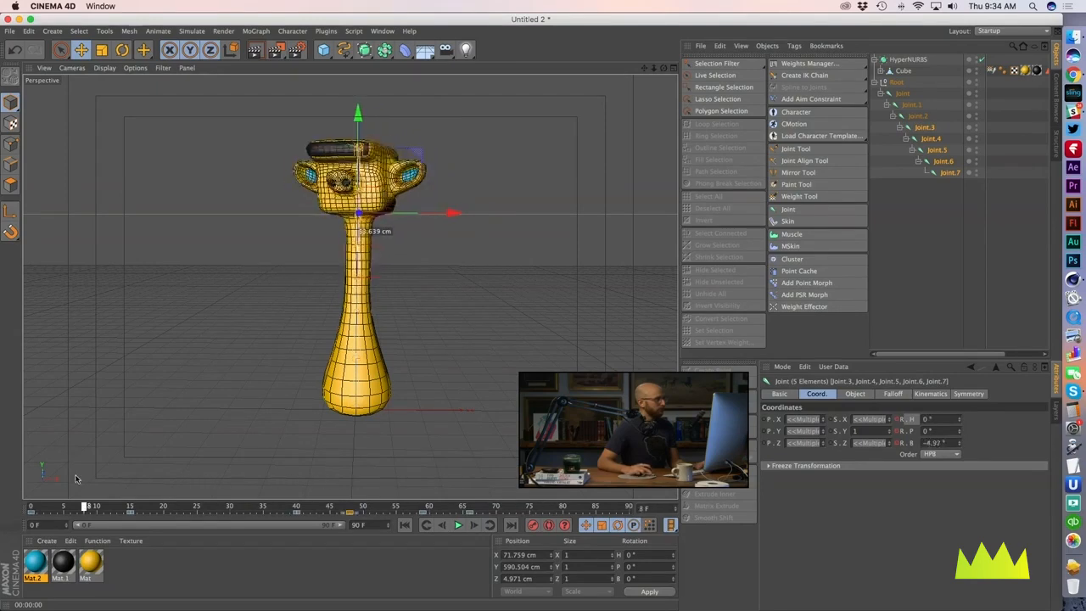
pyautogui.moveTo(77, 479); pyautogui.dragTo(77, 481)
pyautogui.click(458, 526)
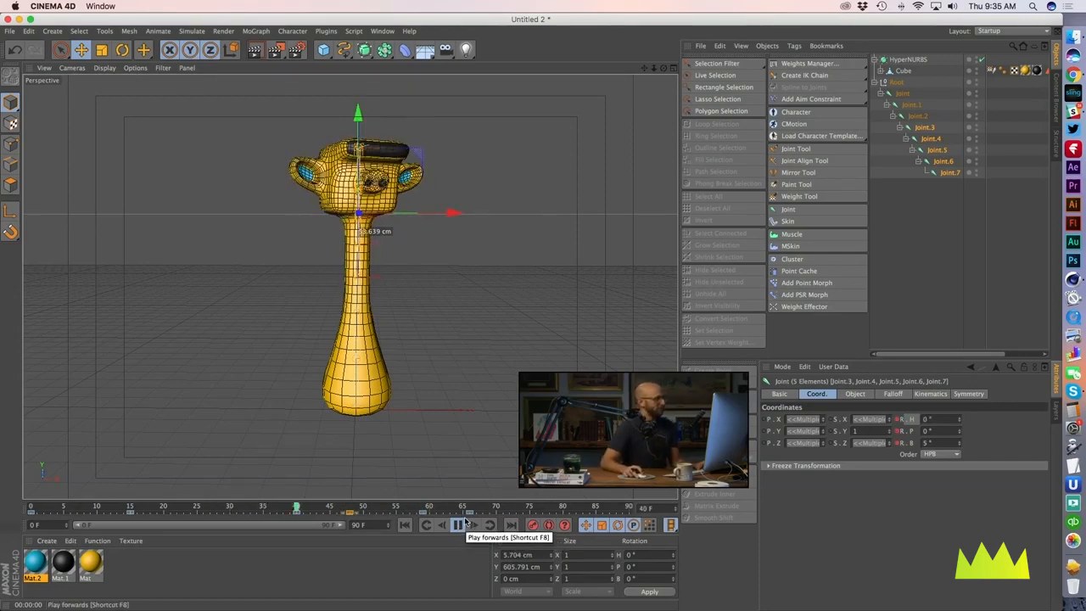
pyautogui.click(458, 524)
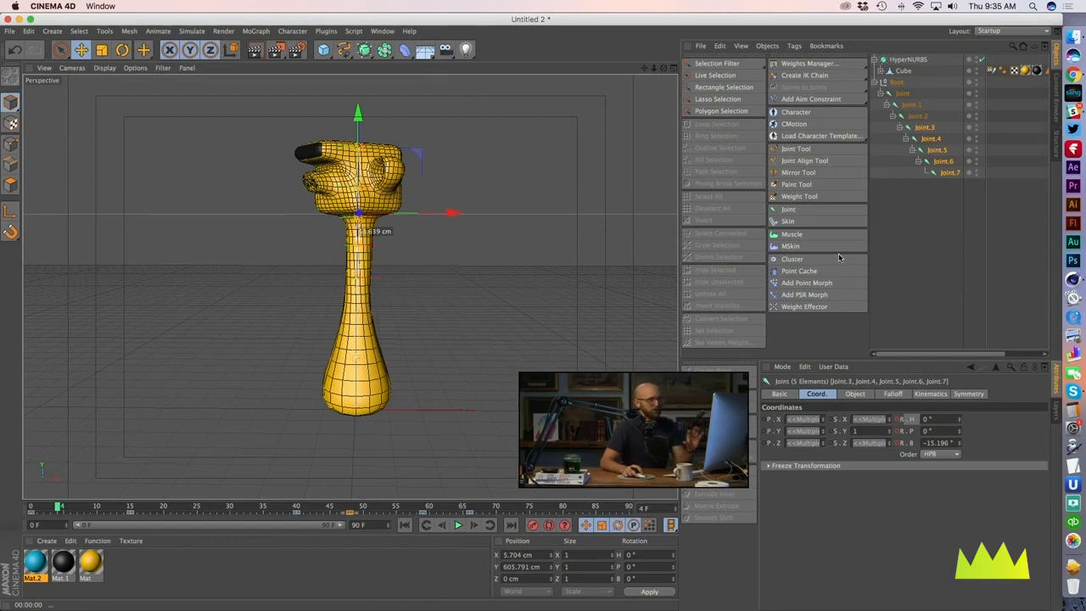
# Step: Deselect the joints and create a new empty project
pyautogui.click(383, 31)
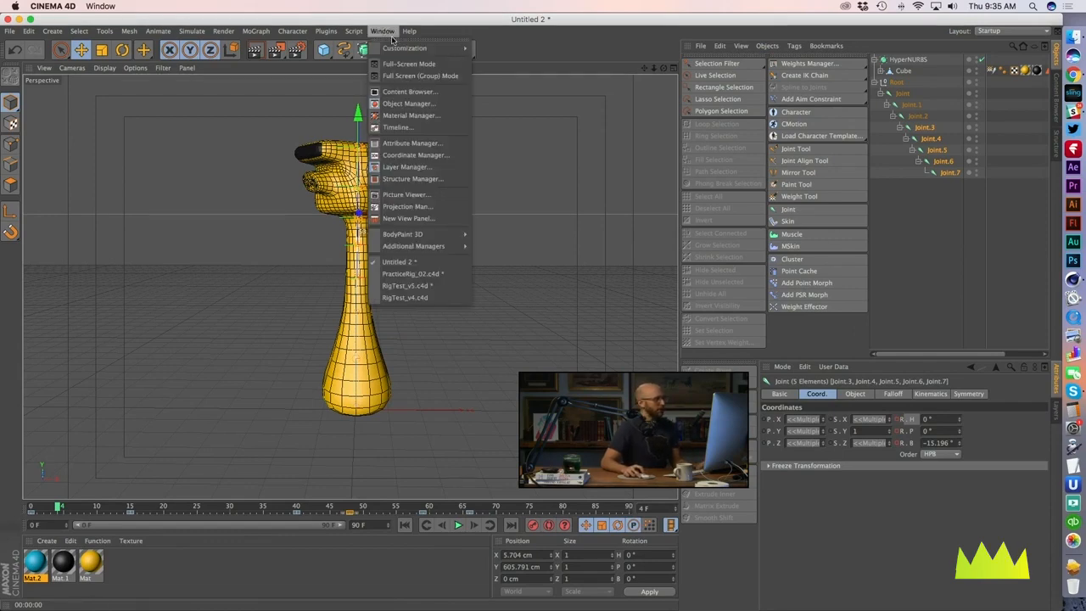
pyautogui.click(543, 93)
pyautogui.click(937, 229)
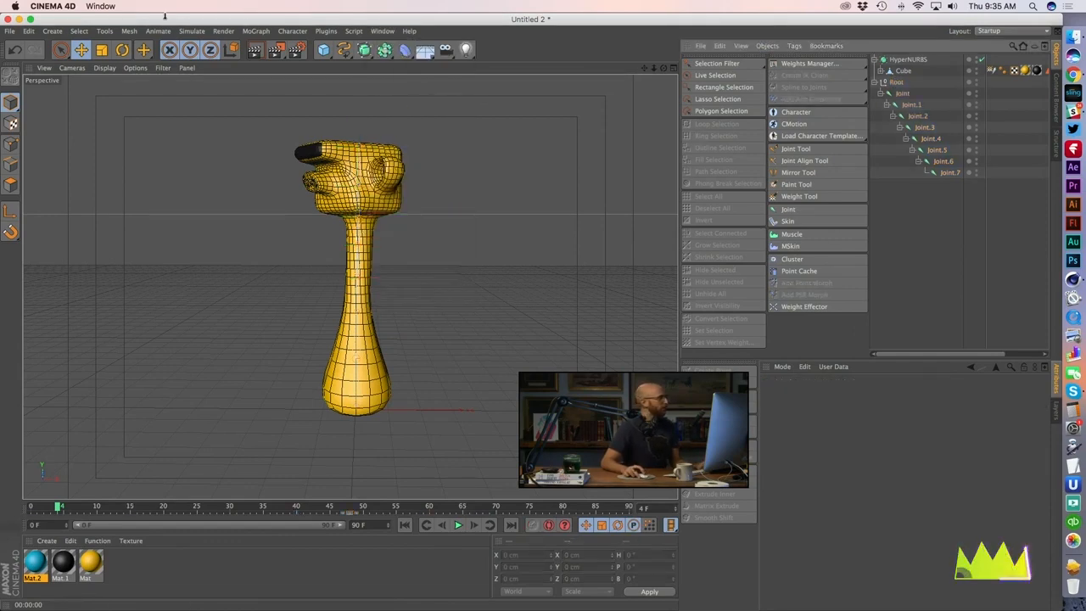
pyautogui.click(10, 31)
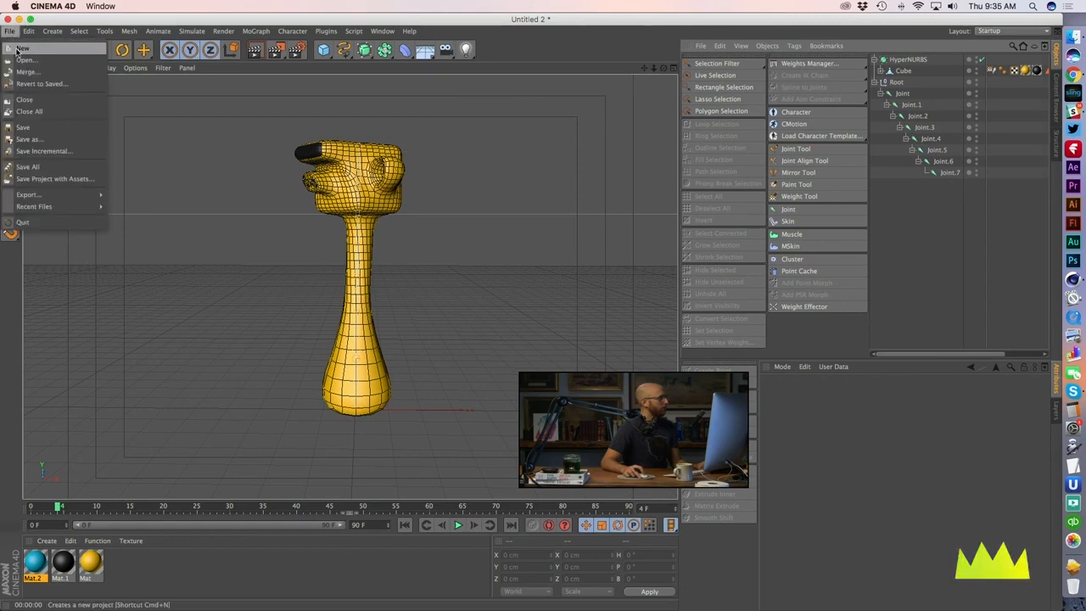
pyautogui.click(19, 49)
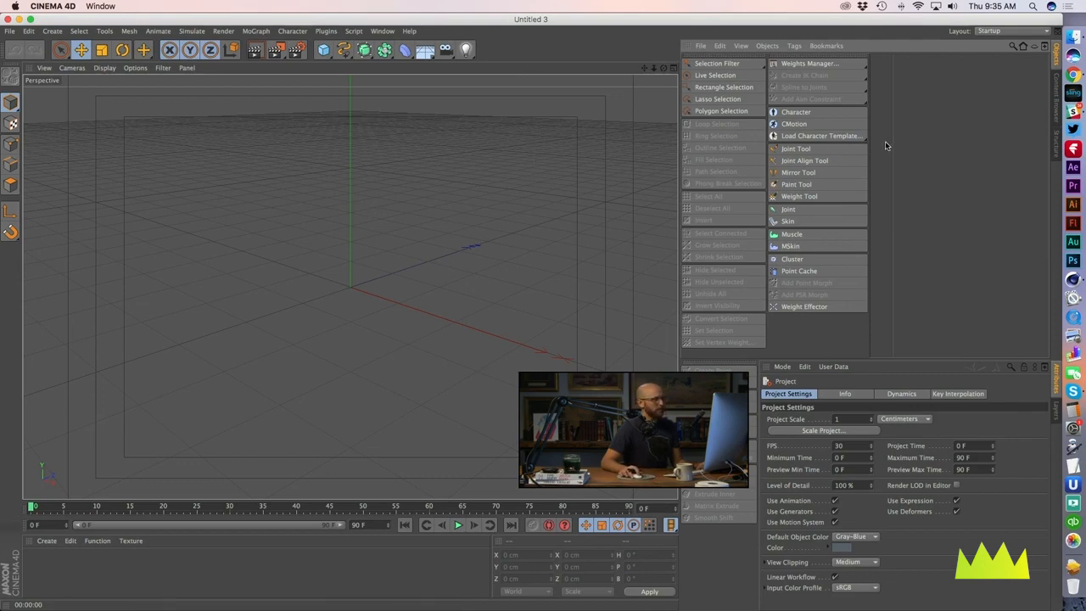
# Step: Draw four joints straight up from the origin in the Front view with the Joint Tool, about 300 to 325 cm apart
pyautogui.click(791, 149)
pyautogui.click(671, 68)
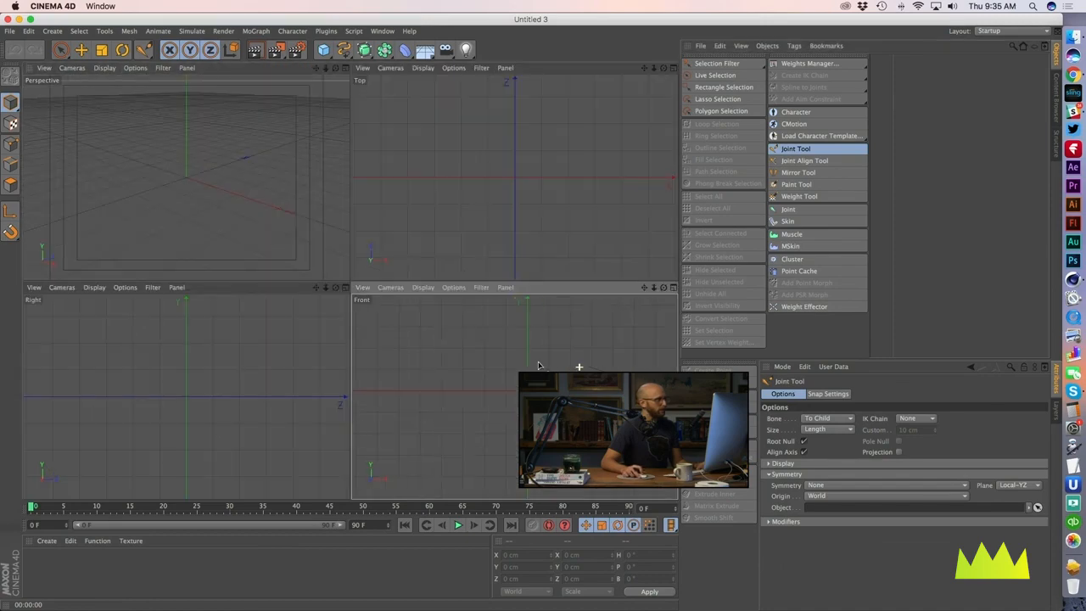
pyautogui.keyDown('ctrl'); pyautogui.click(513, 425); pyautogui.keyUp('ctrl')
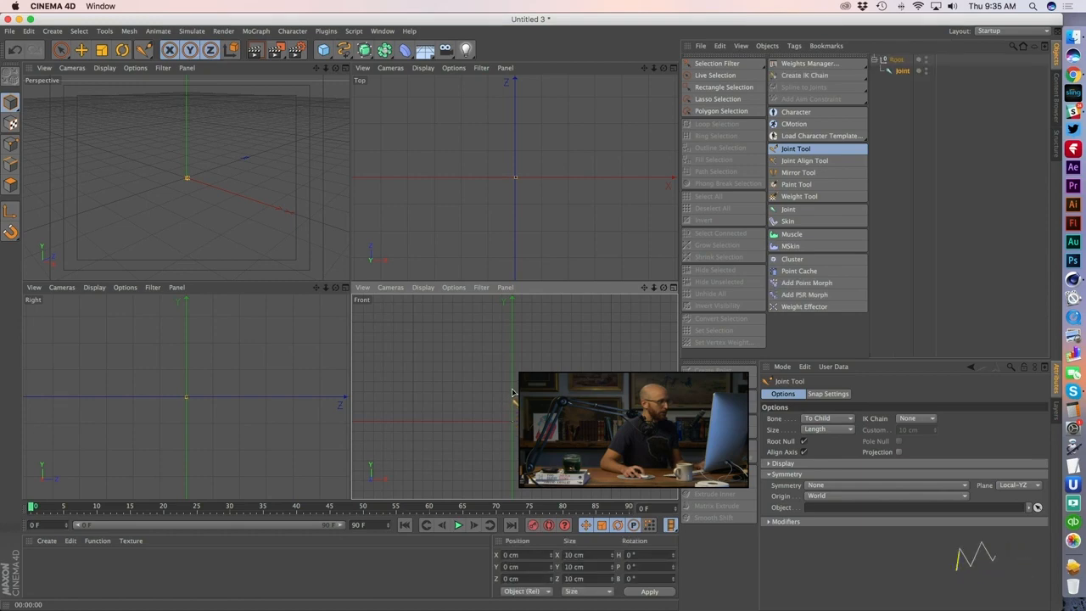
pyautogui.keyDown('ctrl'); pyautogui.click(512, 393); pyautogui.keyUp('ctrl')
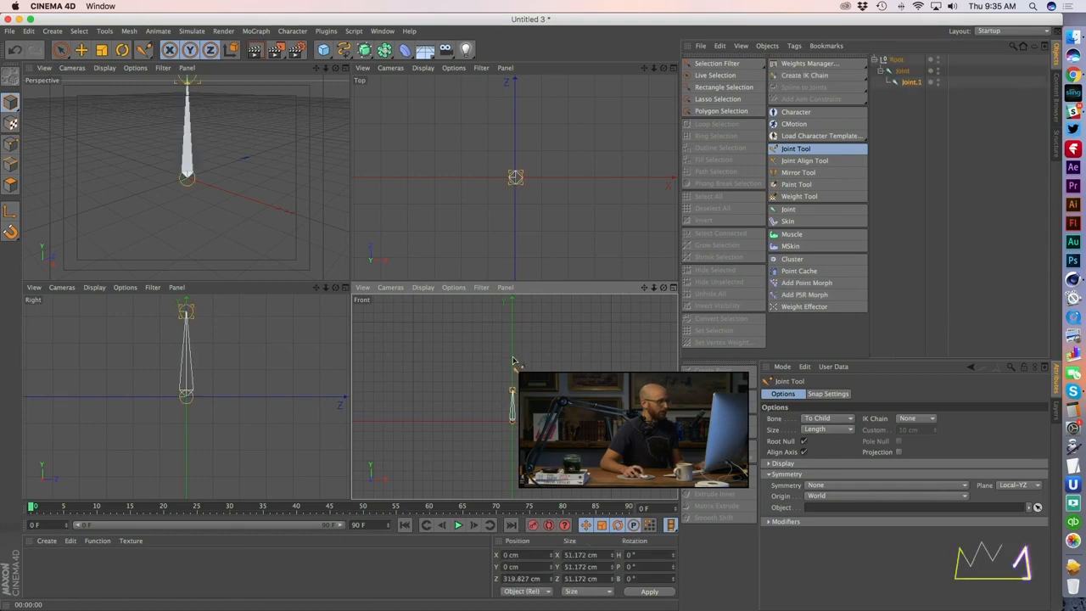
pyautogui.keyDown('ctrl'); pyautogui.click(512, 357); pyautogui.keyUp('ctrl')
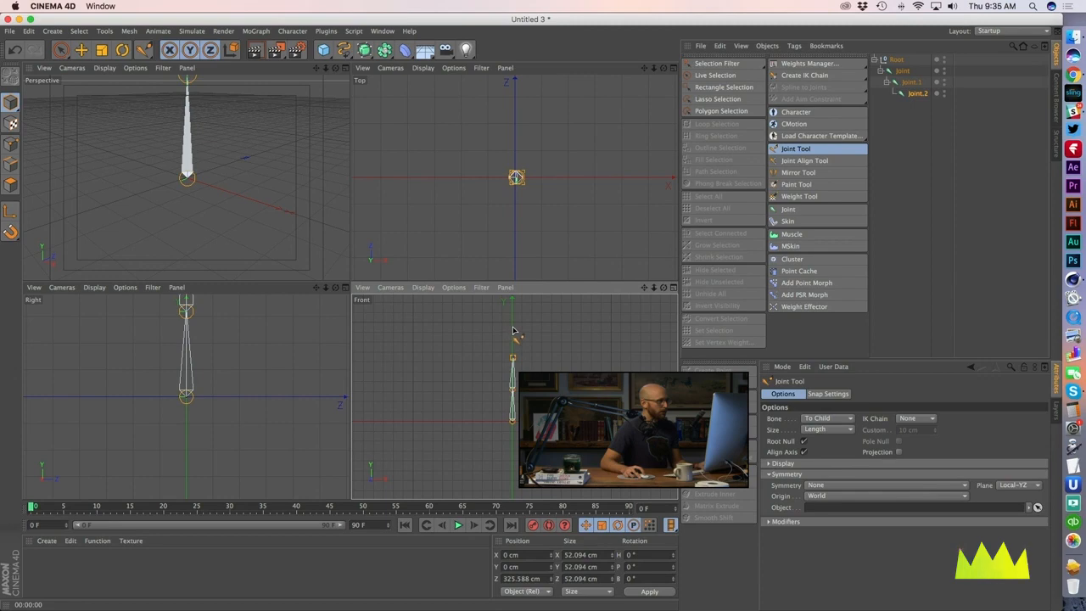
pyautogui.keyDown('ctrl'); pyautogui.click(513, 330); pyautogui.keyUp('ctrl')
# Step: Extend the chain upward with four more joints about 215 to 275 cm apart, and view it deselected in the maximized Perspective view
pyautogui.keyDown('alt'); pyautogui.moveTo(547, 346); pyautogui.dragTo(549, 406, button='middle'); pyautogui.keyUp('alt')
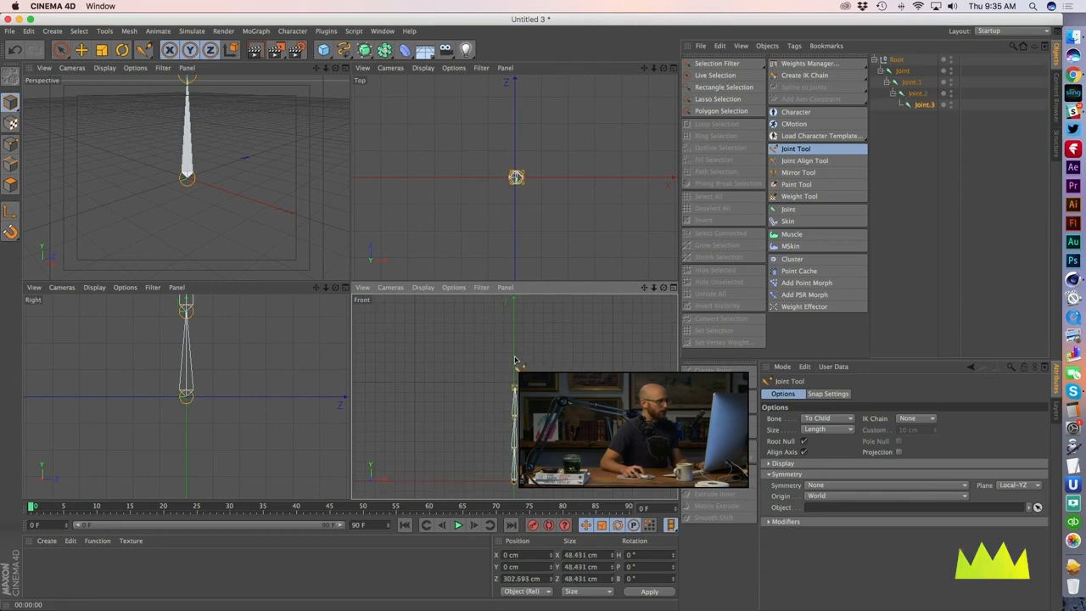
pyautogui.keyDown('ctrl'); pyautogui.click(515, 355); pyautogui.keyUp('ctrl')
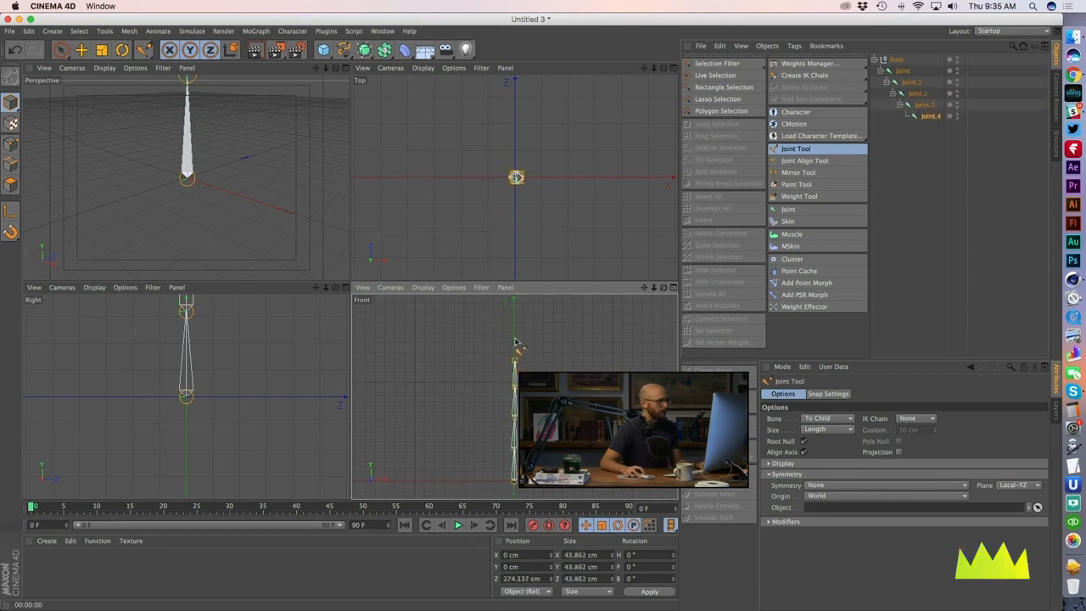
pyautogui.keyDown('ctrl'); pyautogui.click(515, 343); pyautogui.keyUp('ctrl')
pyautogui.keyDown('ctrl'); pyautogui.click(515, 317); pyautogui.keyUp('ctrl')
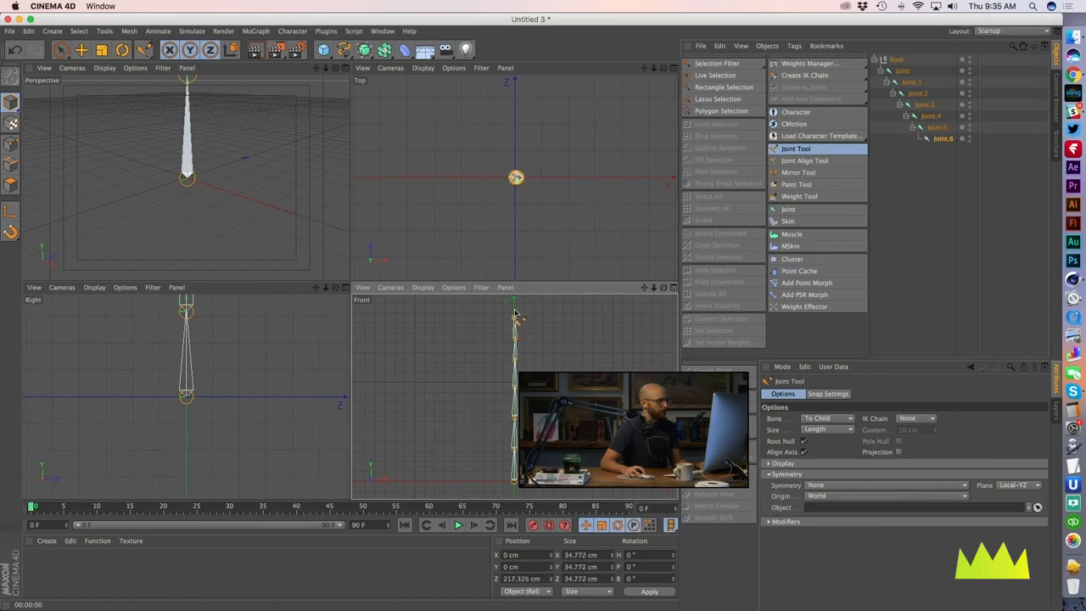
pyautogui.keyDown('alt'); pyautogui.moveTo(557, 350); pyautogui.dragTo(560, 393, button='middle'); pyautogui.keyUp('alt')
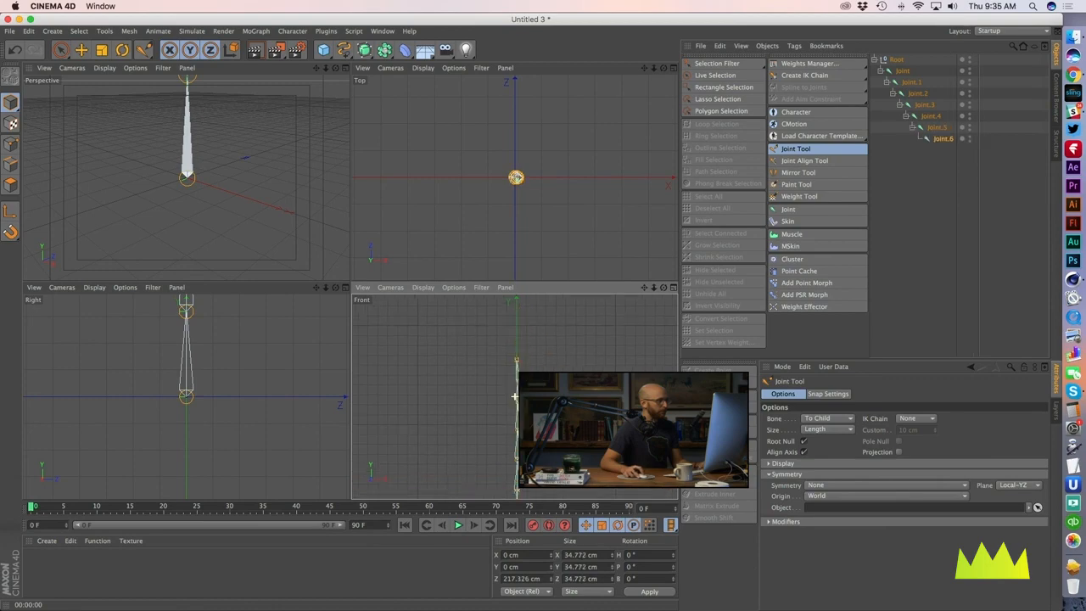
pyautogui.keyDown('ctrl'); pyautogui.click(518, 344); pyautogui.keyUp('ctrl')
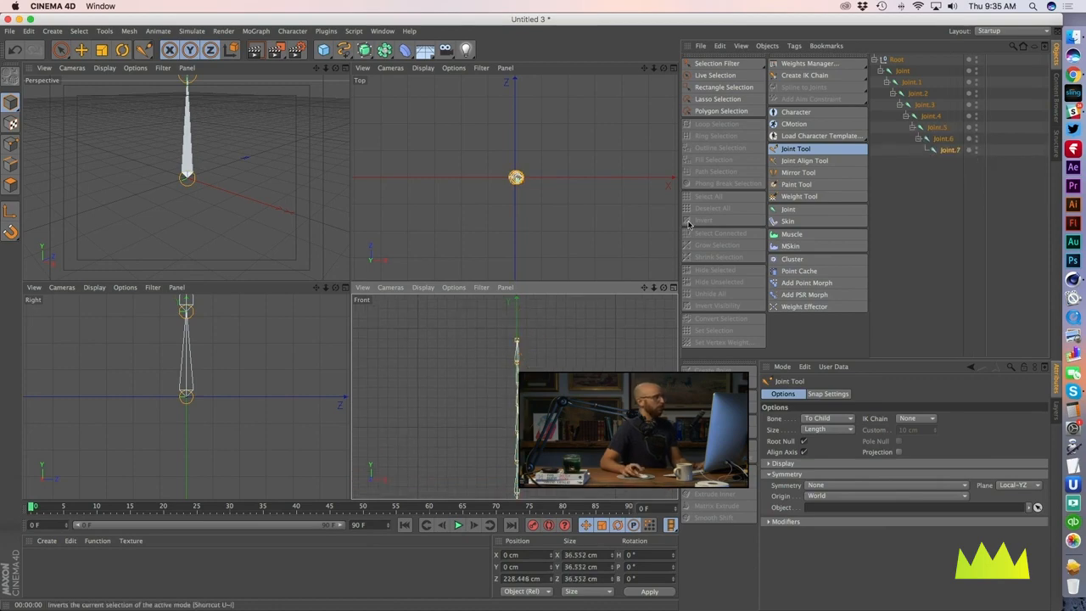
pyautogui.click(345, 67)
pyautogui.keyDown('alt'); pyautogui.moveTo(412, 297); pyautogui.dragTo(53, 336, button='right'); pyautogui.keyUp('alt')
pyautogui.click(957, 218)
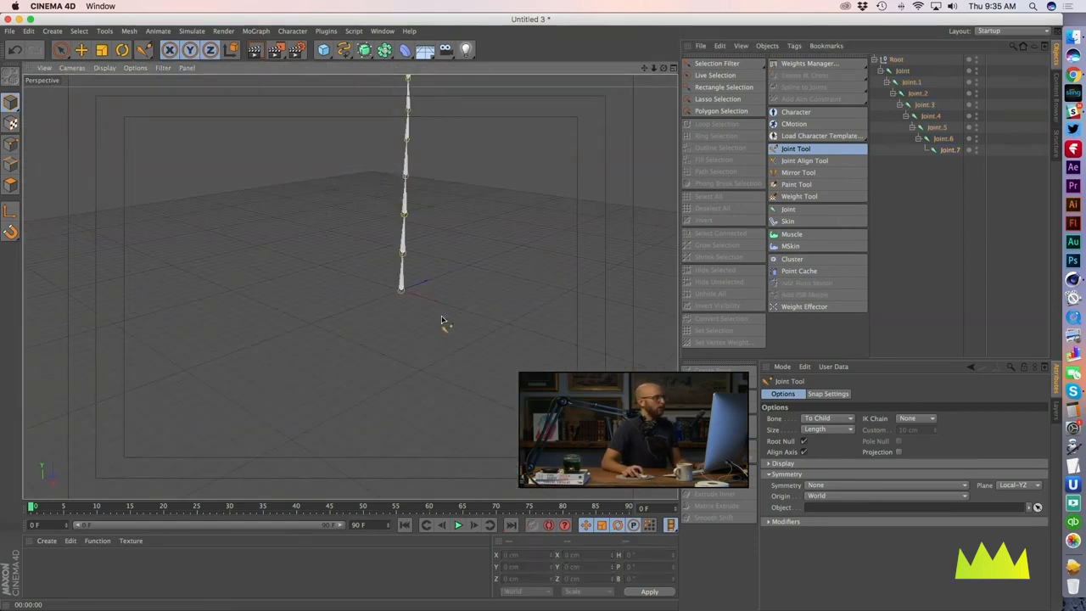
# Step: Select all eight joints of the chain and key their heading rotation at 30° on frame 0
pyautogui.keyDown('alt'); pyautogui.moveTo(491, 310); pyautogui.dragTo(468, 381, button='middle'); pyautogui.keyUp('alt')
pyautogui.keyDown('alt'); pyautogui.moveTo(468, 381); pyautogui.dragTo(424, 383, button='right'); pyautogui.keyUp('alt')
pyautogui.keyDown('alt'); pyautogui.moveTo(425, 383); pyautogui.dragTo(541, 354); pyautogui.keyUp('alt')
pyautogui.keyDown('alt'); pyautogui.moveTo(423, 395); pyautogui.dragTo(413, 387, button='middle'); pyautogui.keyUp('alt')
pyautogui.keyDown('alt'); pyautogui.moveTo(413, 387); pyautogui.dragTo(397, 374); pyautogui.keyUp('alt')
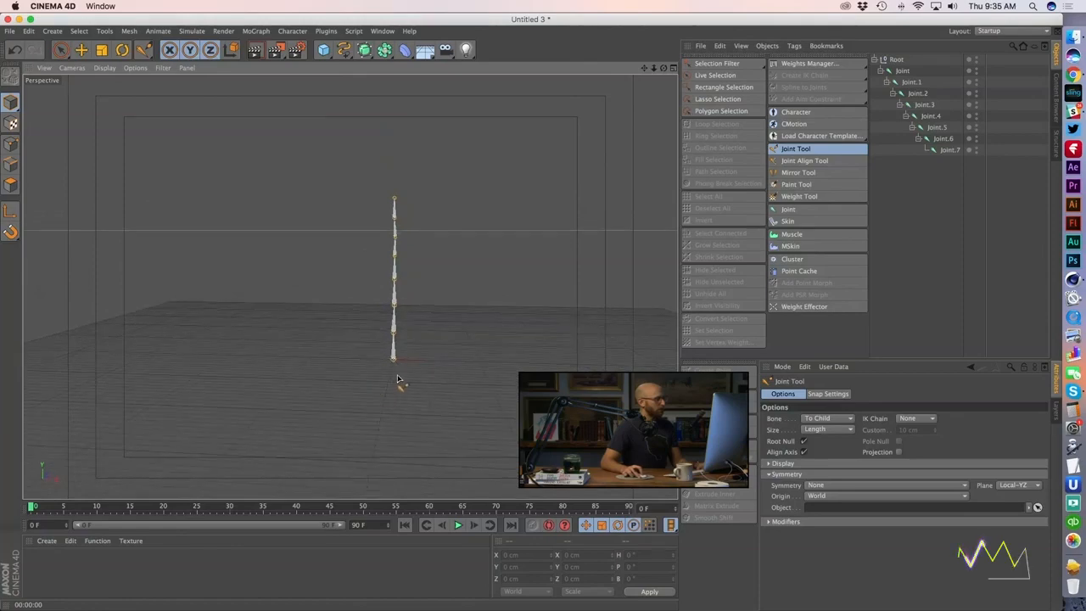
pyautogui.keyDown('alt'); pyautogui.moveTo(397, 374); pyautogui.dragTo(424, 369, button='right'); pyautogui.keyUp('alt')
pyautogui.keyDown('alt'); pyautogui.moveTo(424, 368); pyautogui.dragTo(402, 422, button='middle'); pyautogui.keyUp('alt')
pyautogui.keyDown('alt'); pyautogui.moveTo(402, 422); pyautogui.dragTo(394, 427); pyautogui.keyUp('alt')
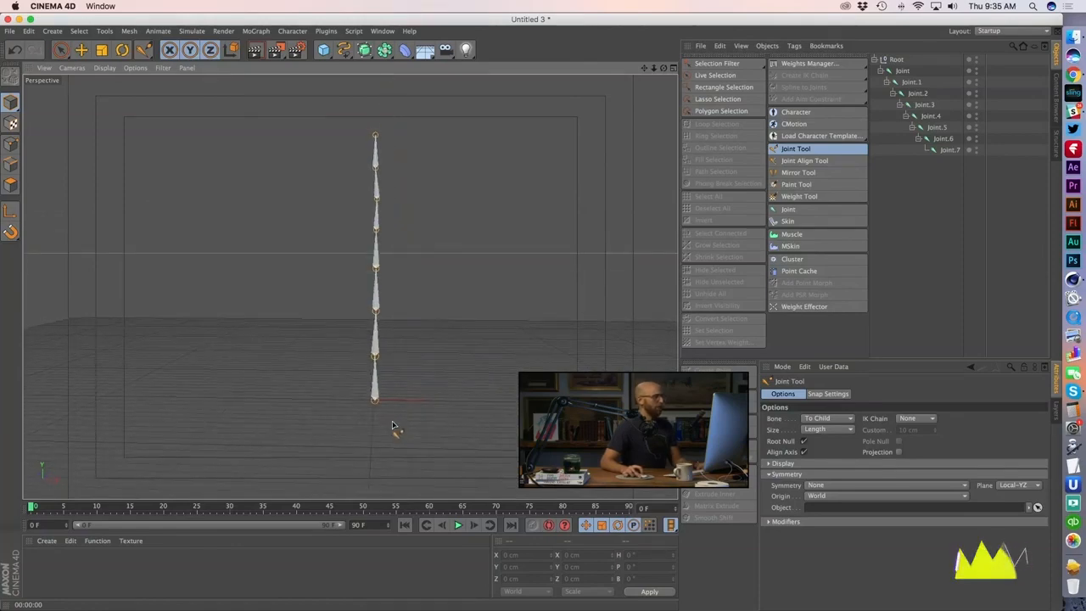
pyautogui.keyDown('alt'); pyautogui.moveTo(395, 428); pyautogui.dragTo(391, 440, button='middle'); pyautogui.keyUp('alt')
pyautogui.moveTo(962, 168); pyautogui.dragTo(892, 72)
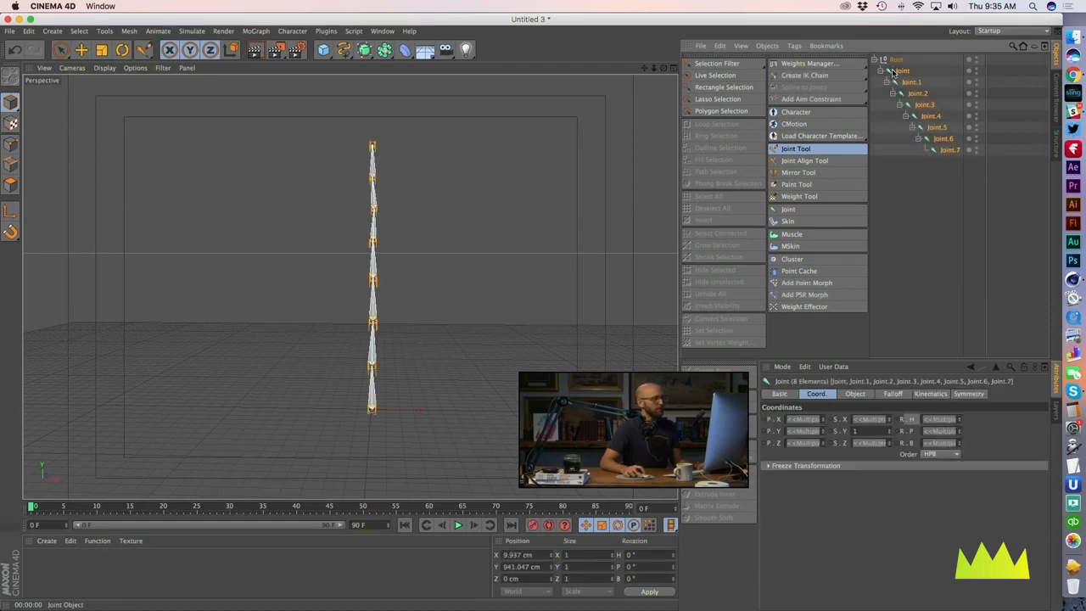
pyautogui.click(960, 440)
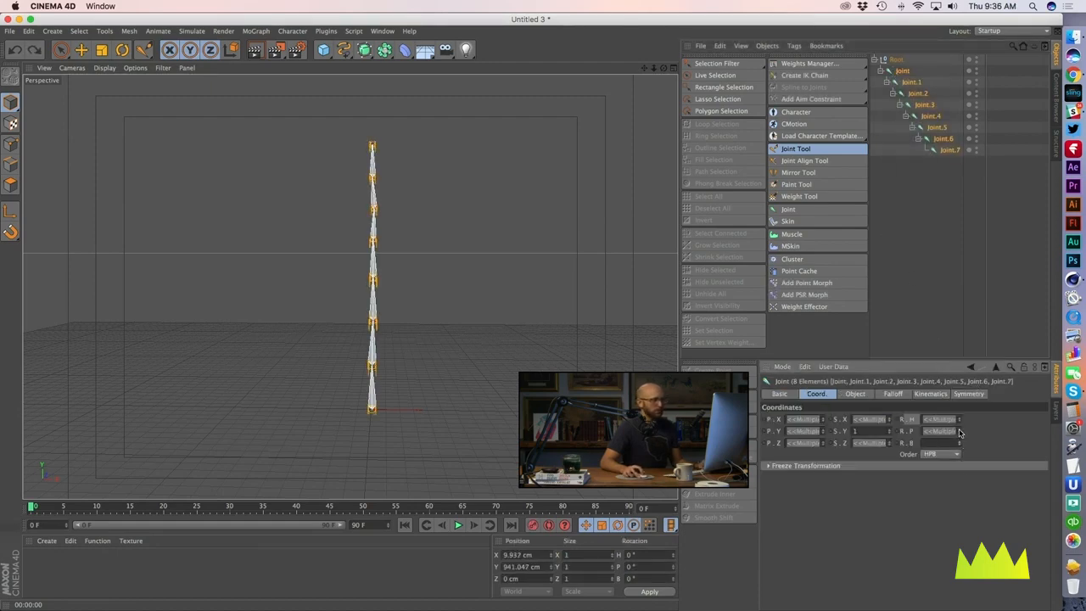
pyautogui.click(960, 433)
pyautogui.moveTo(958, 417); pyautogui.dragTo(959, 407)
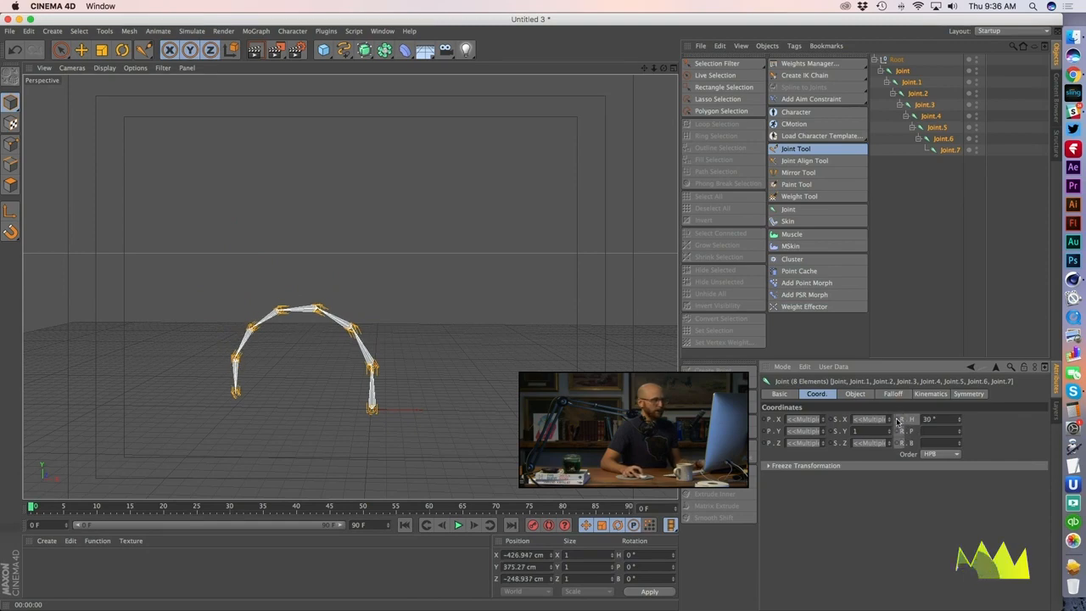
# Step: Key the heading rotation of all selected joints at -30° on frame 60
pyautogui.moveTo(30, 508); pyautogui.dragTo(91, 510)
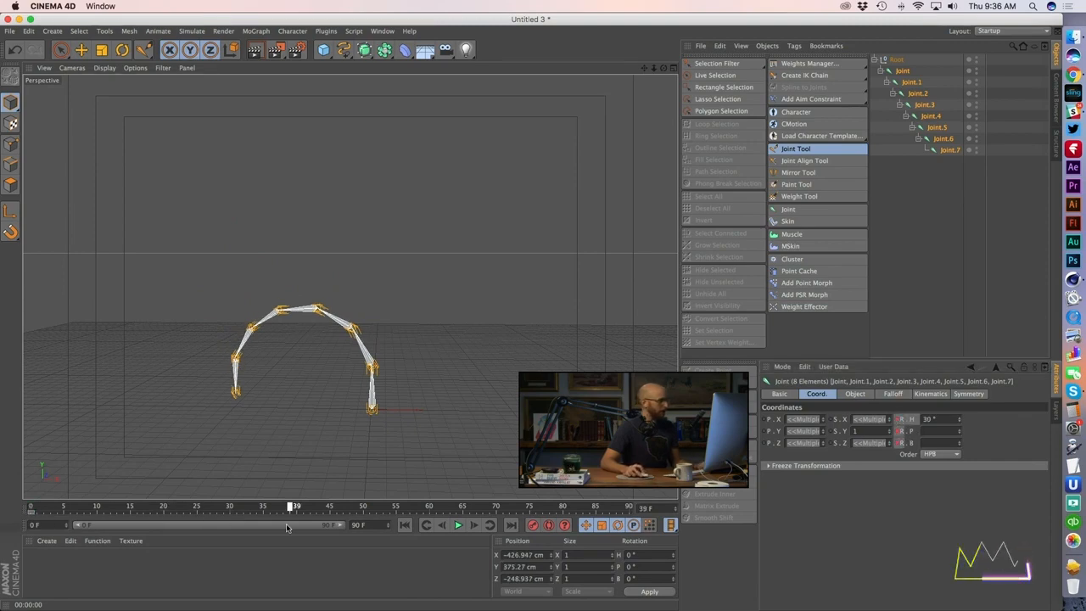
pyautogui.moveTo(361, 521); pyautogui.dragTo(419, 517)
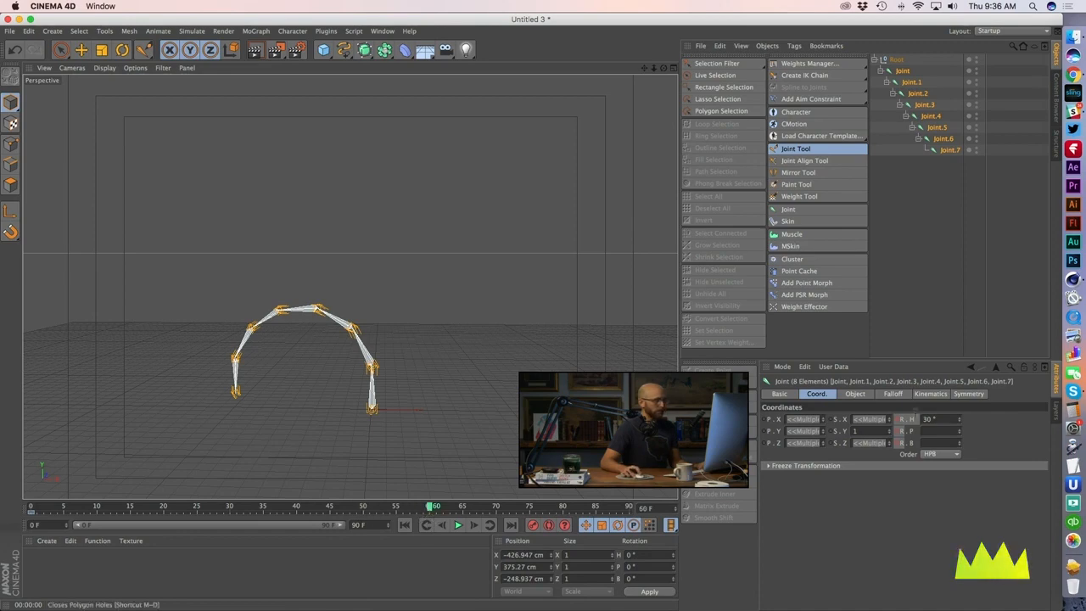
pyautogui.click(940, 419)
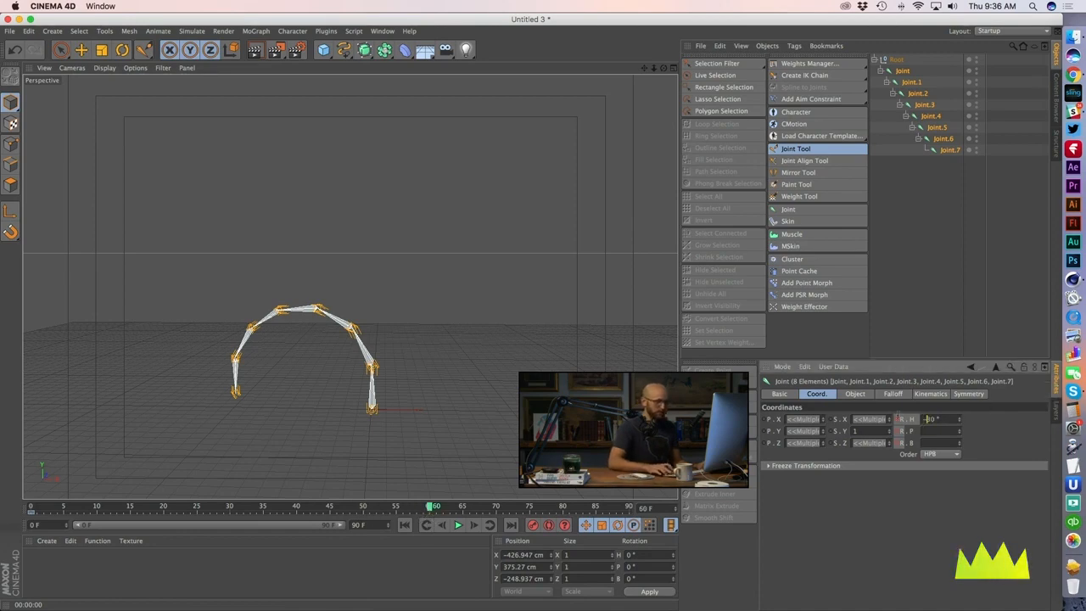
pyautogui.write('-30')
pyautogui.press('Return')
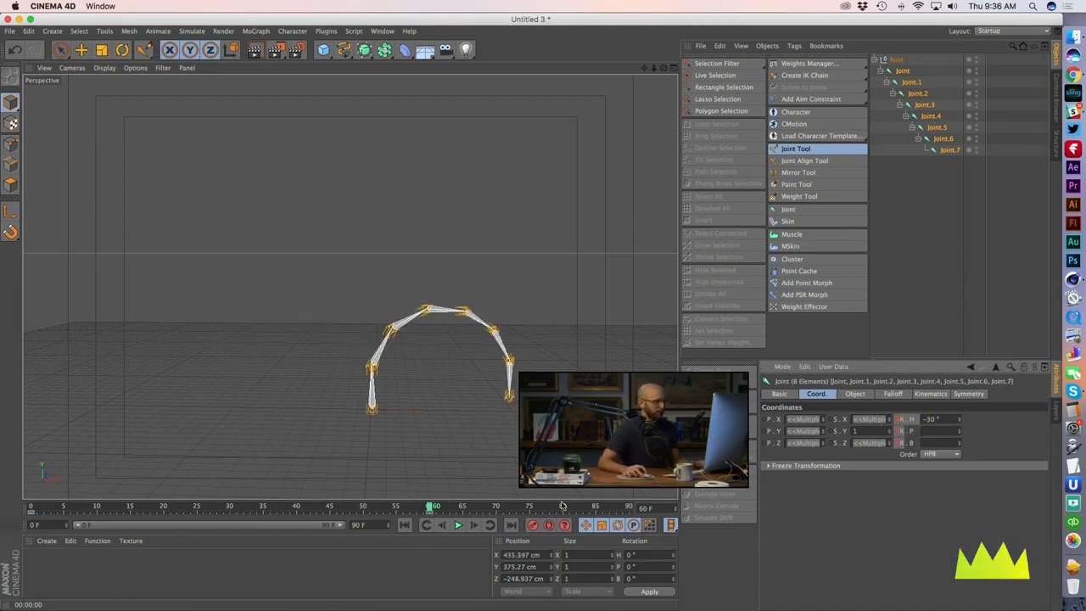
# Step: Extend the project to 300 frames and key the joints' heading rotation at 30° on frame 120
pyautogui.moveTo(433, 516); pyautogui.dragTo(535, 526)
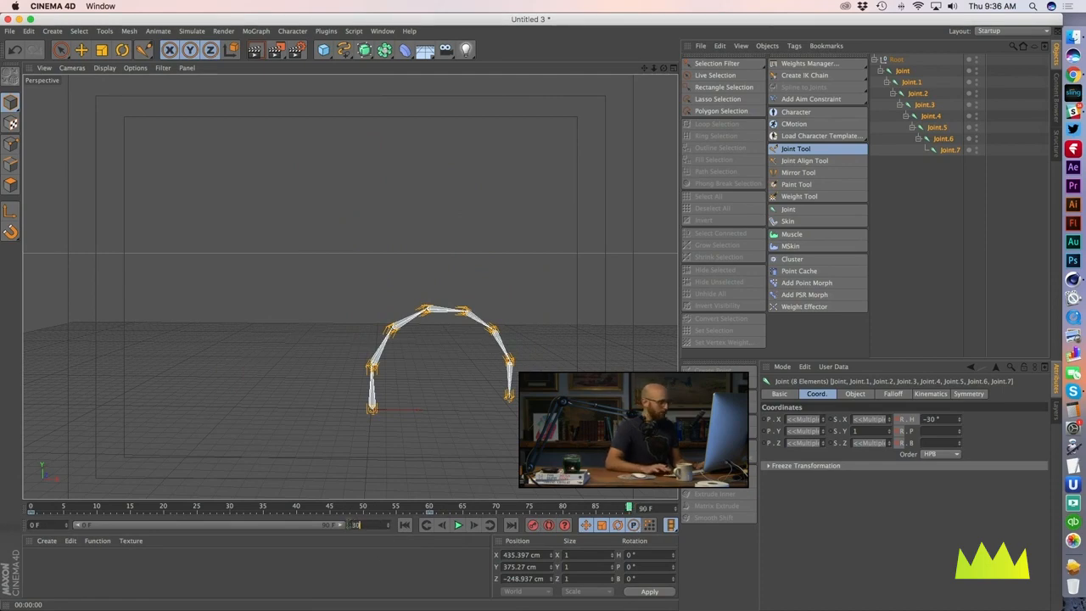
pyautogui.write('0')
pyautogui.press('Return')
pyautogui.moveTo(158, 526); pyautogui.dragTo(314, 526)
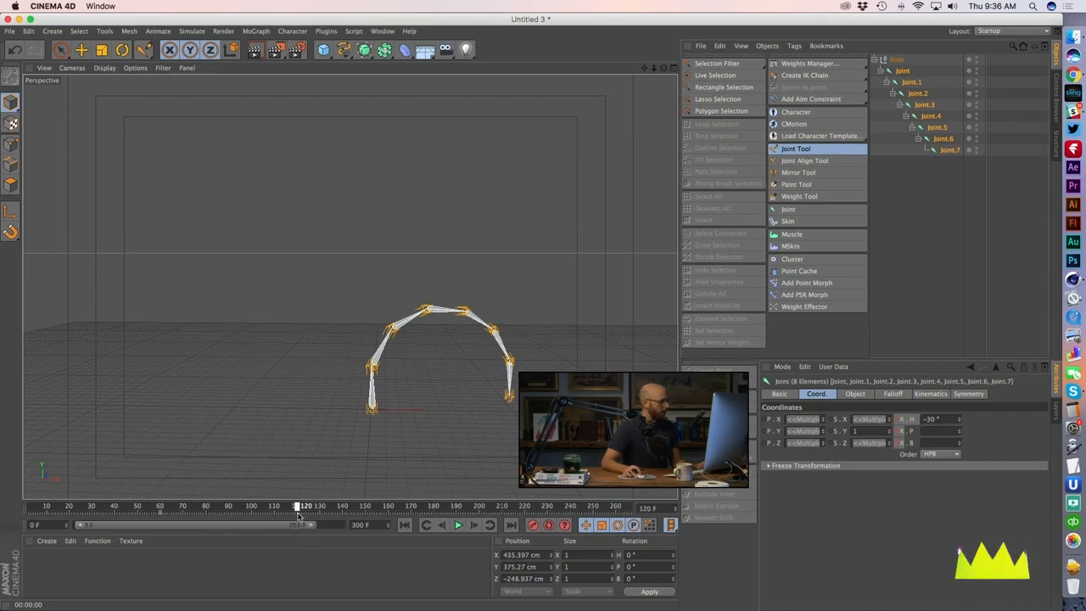
pyautogui.moveTo(954, 419); pyautogui.dragTo(876, 421)
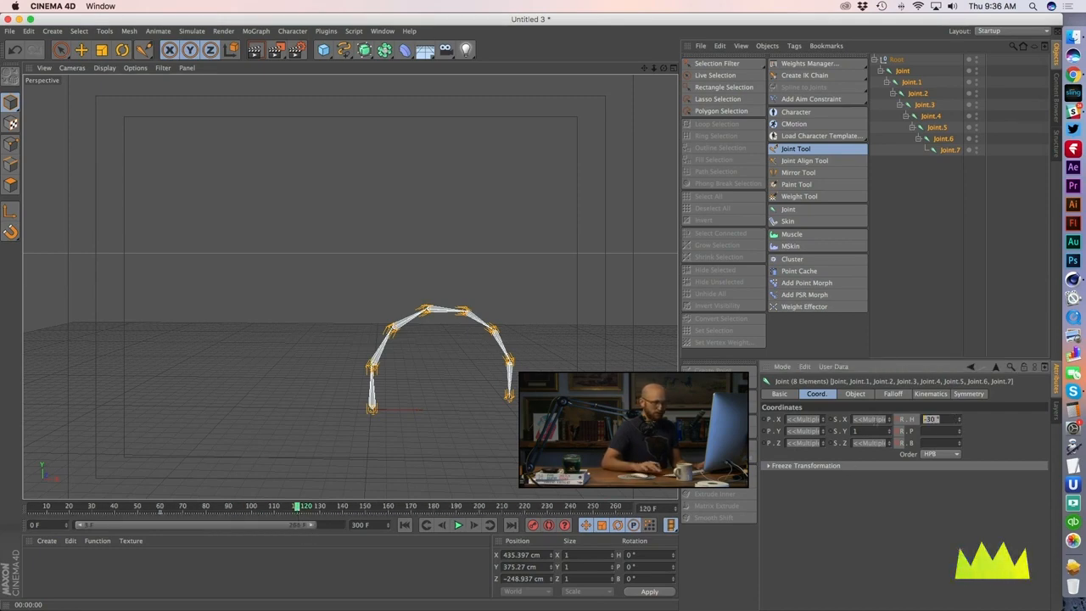
pyautogui.write('30')
pyautogui.press('Return')
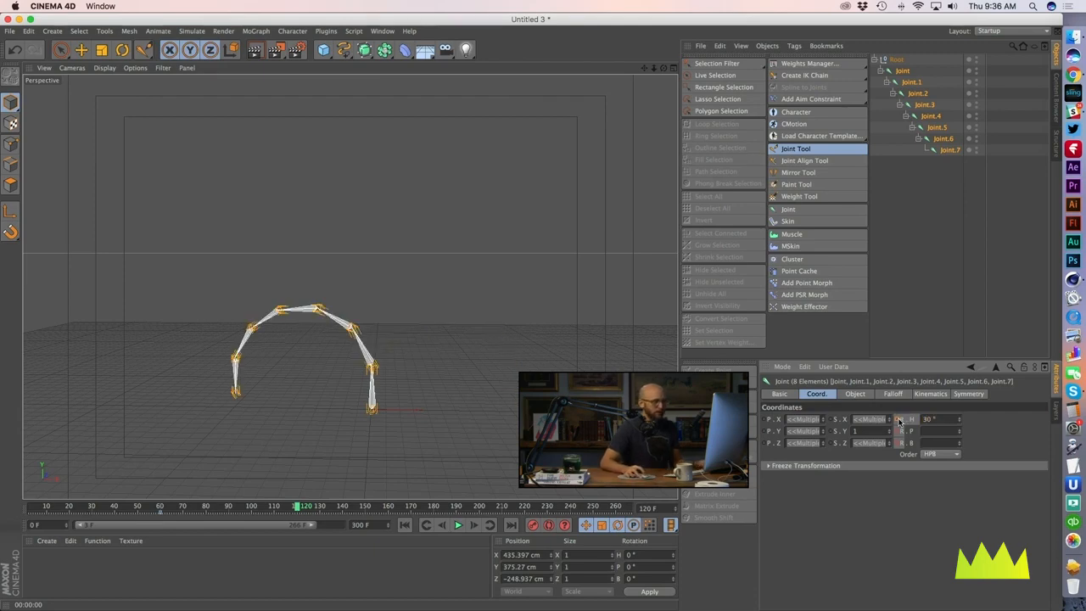
pyautogui.keyDown('alt'); pyautogui.moveTo(395, 346); pyautogui.dragTo(375, 433); pyautogui.keyUp('alt')
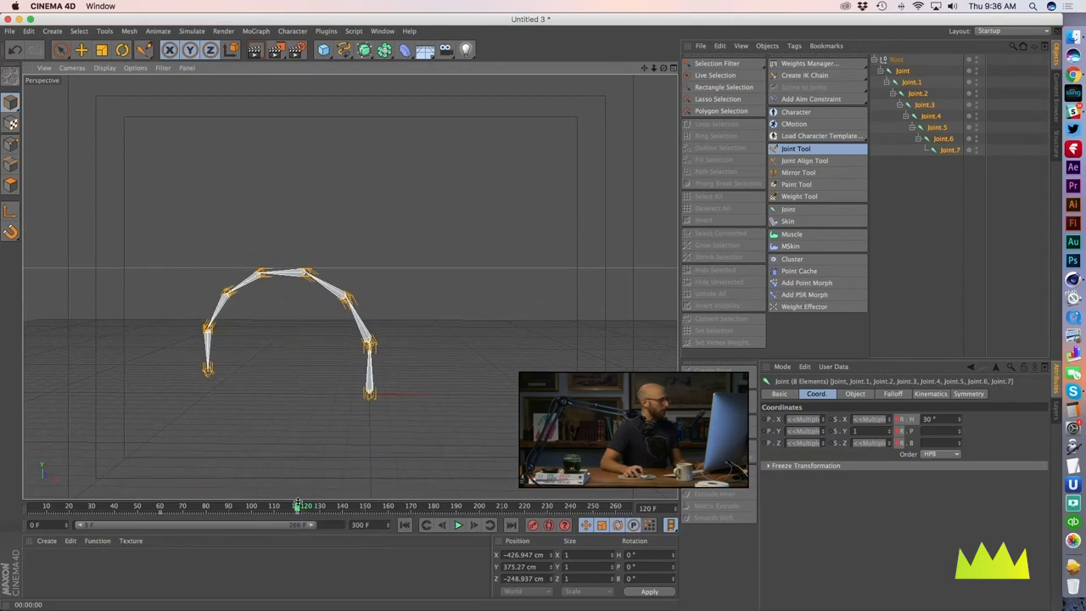
pyautogui.moveTo(284, 507)
pyautogui.mouseDown()
pyautogui.moveTo(38, 505)
pyautogui.moveTo(291, 506)
pyautogui.mouseUp()
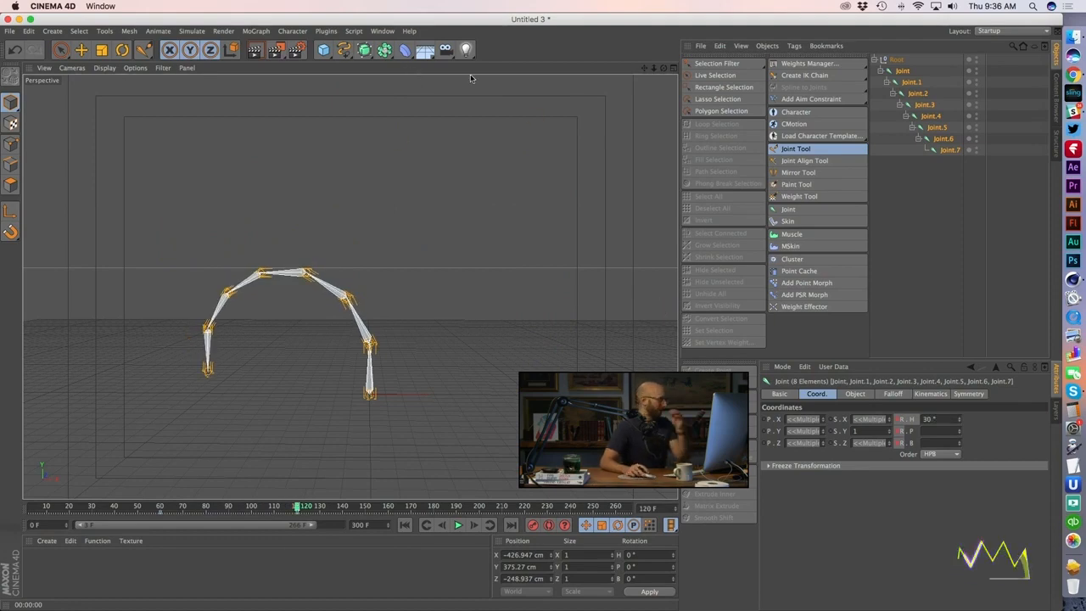
# Step: Bring up the key timeline and expand the joint hierarchy down to Joint.7's rotation track
pyautogui.click(383, 31)
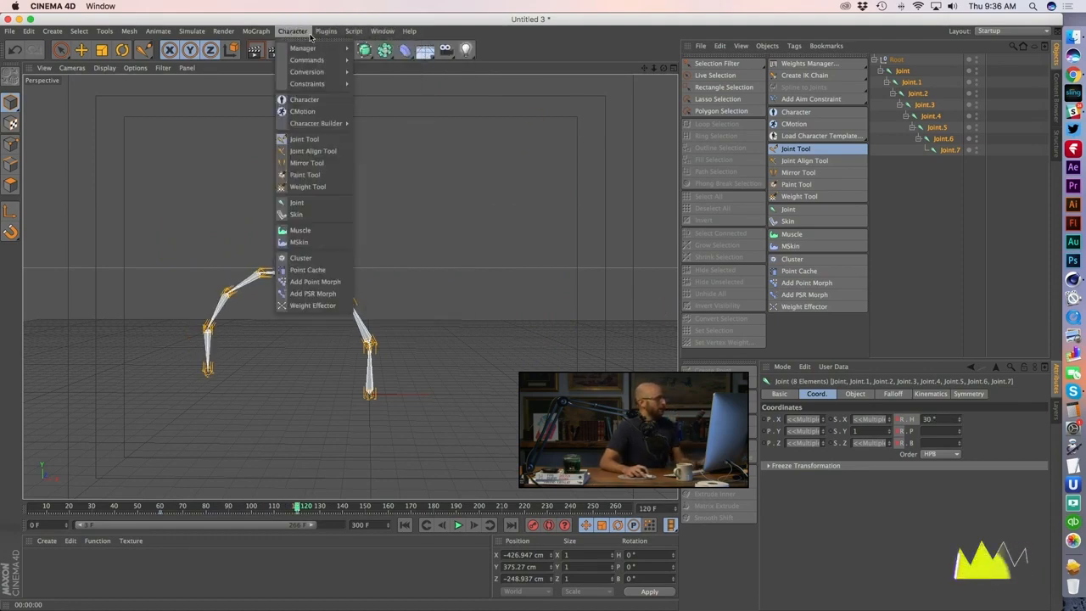
pyautogui.click(400, 128)
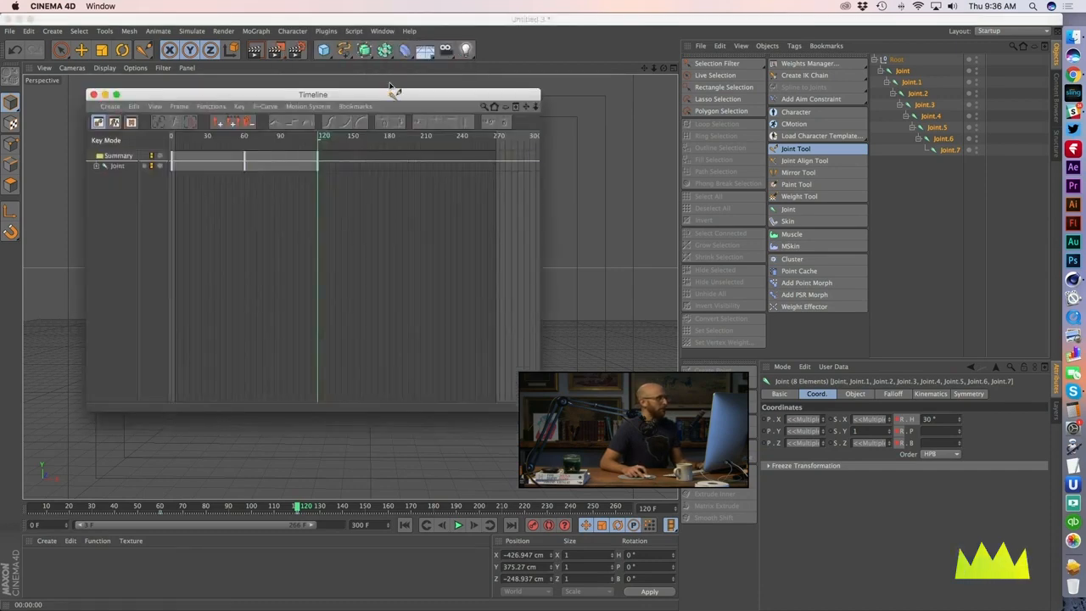
pyautogui.moveTo(390, 86); pyautogui.dragTo(814, 197)
pyautogui.click(519, 266)
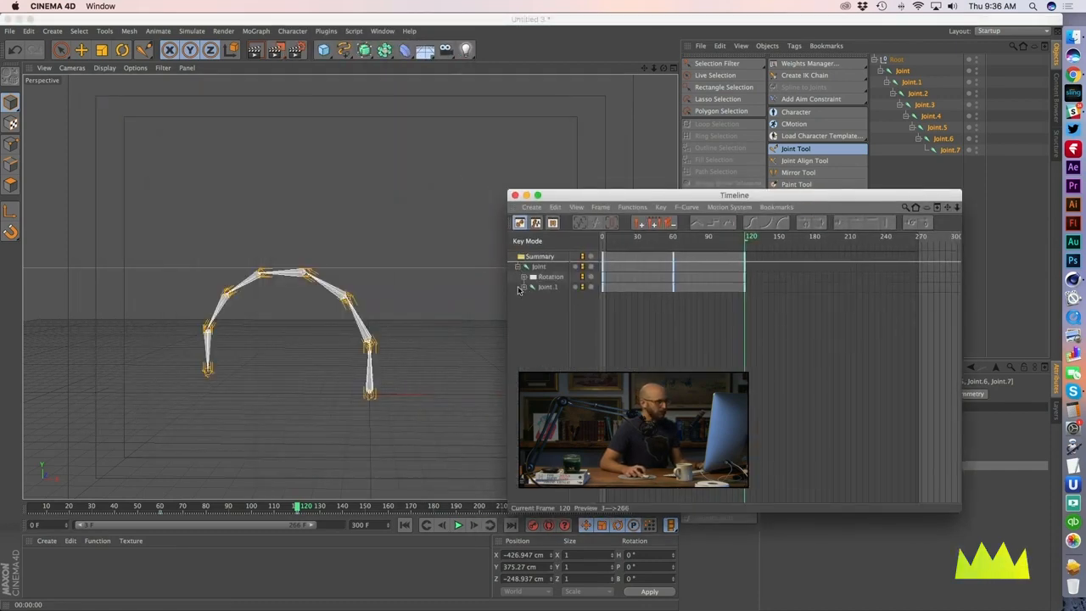
pyautogui.click(524, 287)
pyautogui.click(530, 307)
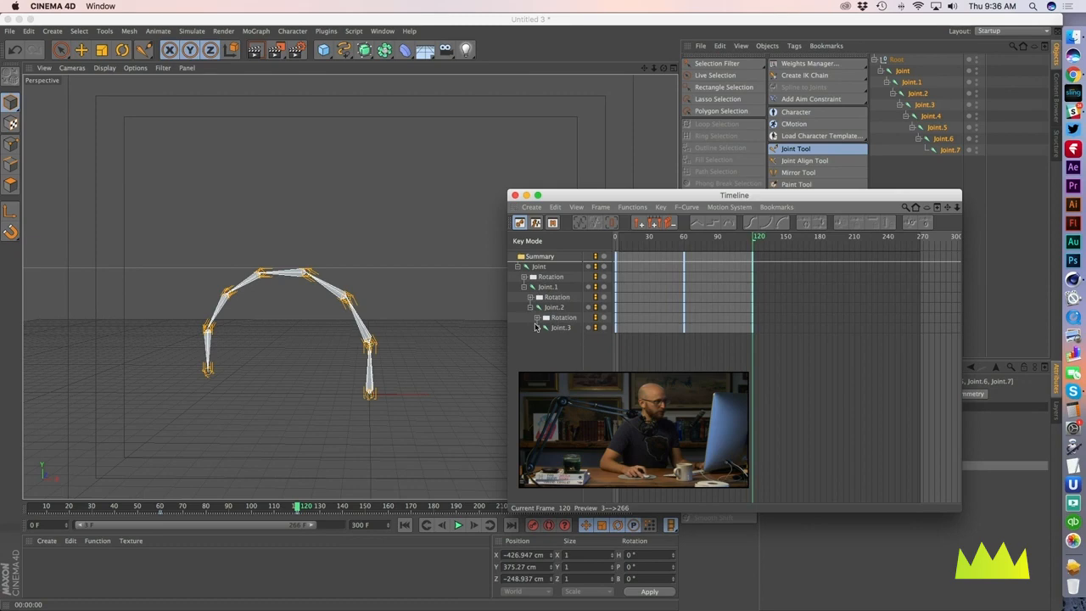
pyautogui.click(536, 327)
pyautogui.click(543, 349)
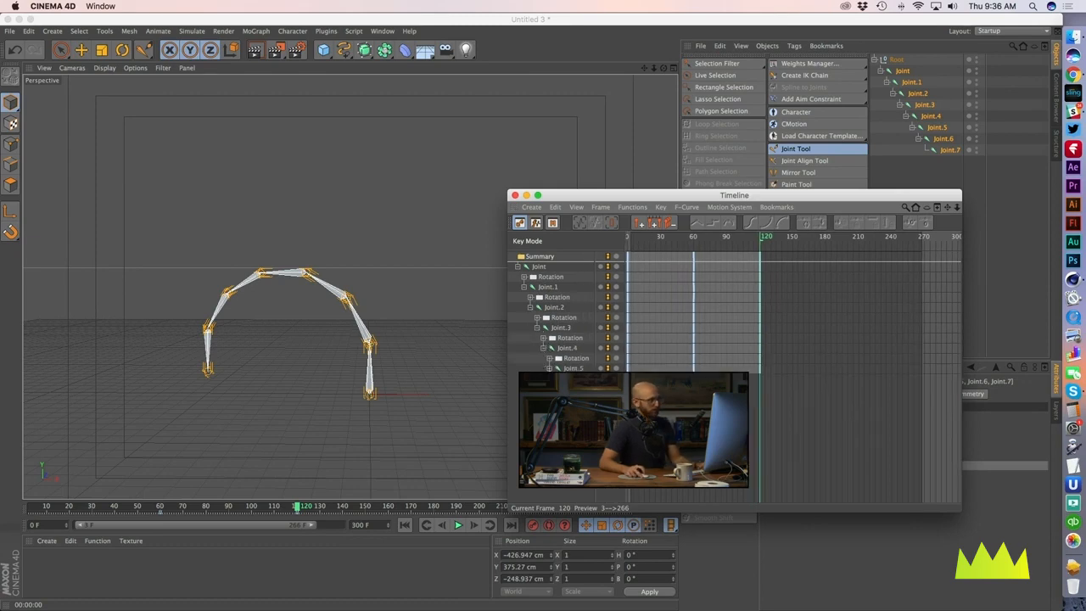
pyautogui.click(549, 369)
pyautogui.click(556, 389)
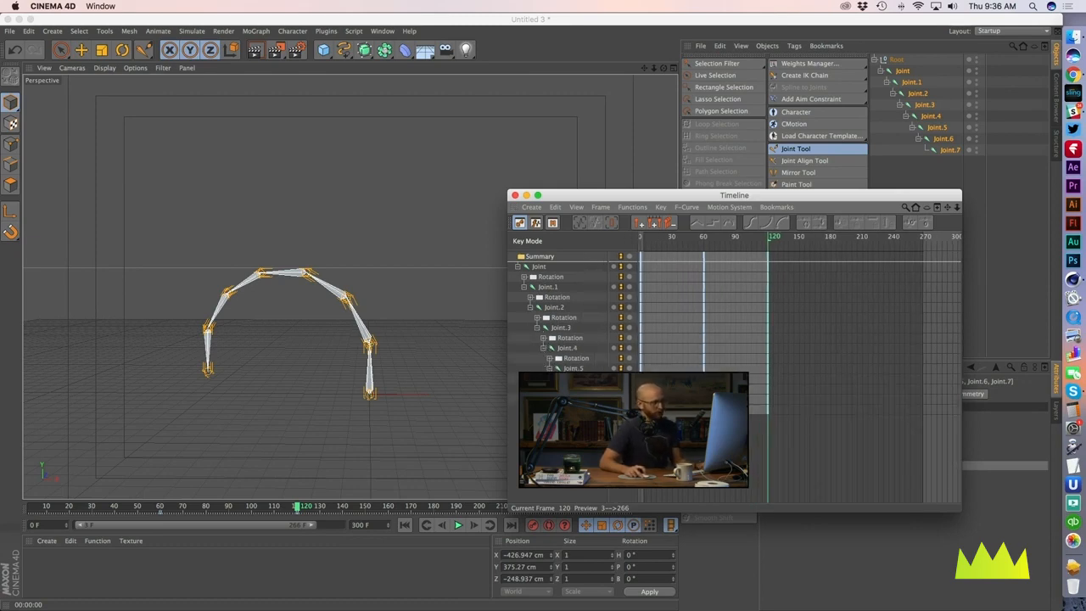
pyautogui.click(561, 409)
# Step: Shift Joint.7's keys 5 frames later, followed by Joint.6 and Joint.7 together by another 5 frames
pyautogui.press('super+a')
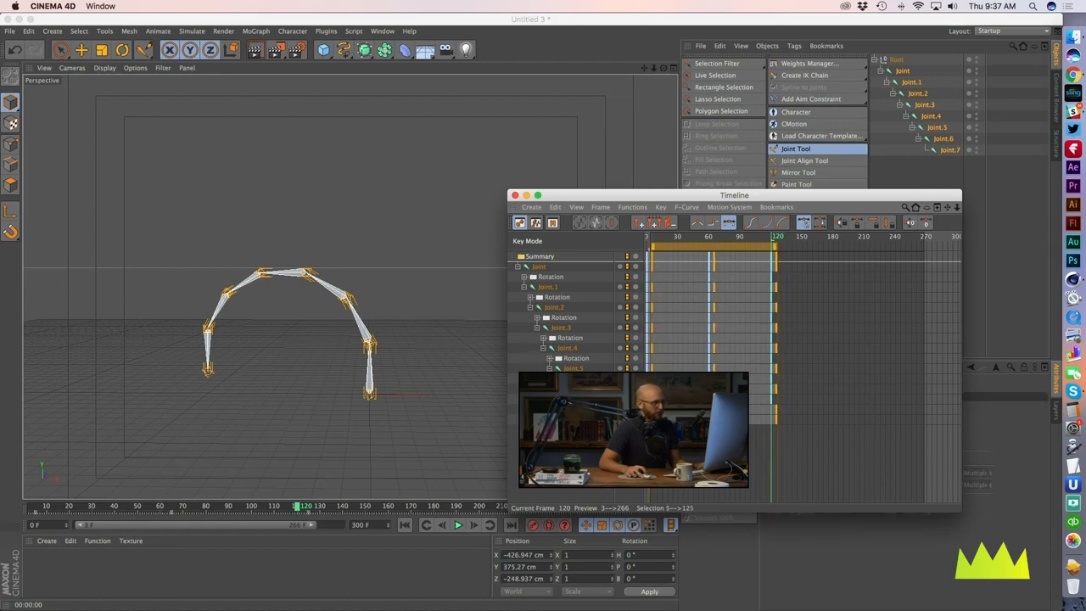
pyautogui.press('super+a')
pyautogui.moveTo(714, 409); pyautogui.dragTo(718, 409)
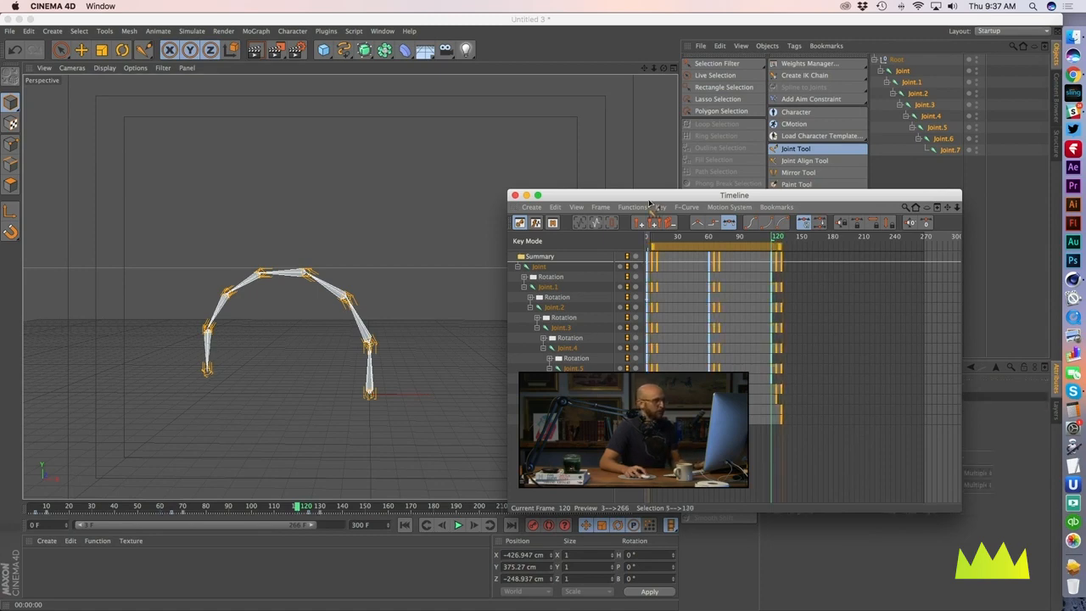
# Step: Enlarge the key timeline and offset the keys of Joint.5, Joint.4, Joint.3 and Joint.2 with their children, each about 3 to 5 frames later
pyautogui.moveTo(651, 195); pyautogui.dragTo(515, 60)
pyautogui.moveTo(822, 373); pyautogui.dragTo(990, 456)
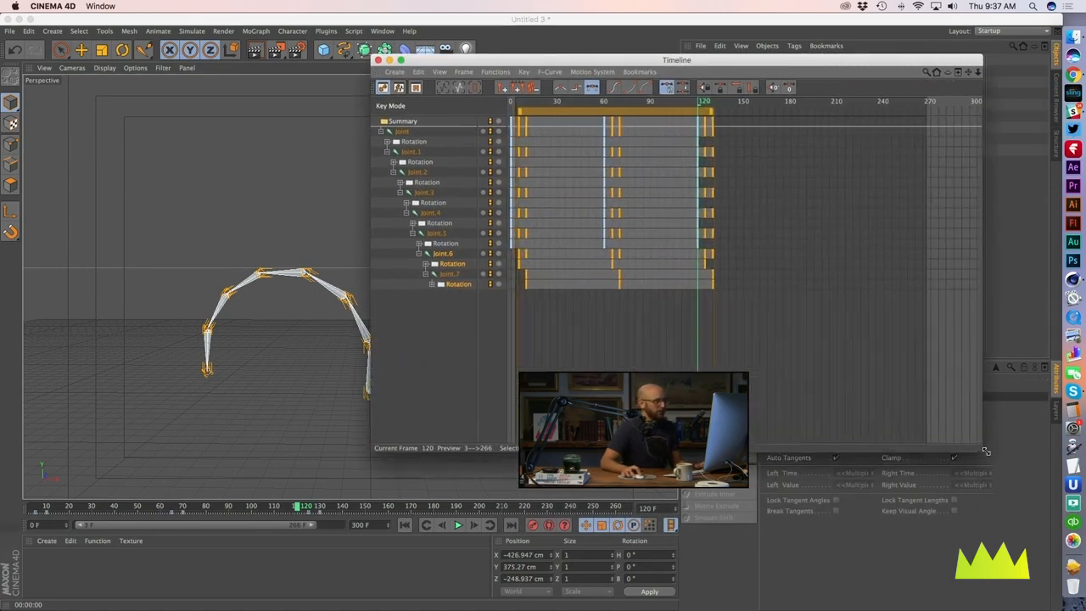
pyautogui.click(438, 234)
pyautogui.moveTo(512, 235); pyautogui.dragTo(516, 176)
pyautogui.click(433, 216)
pyautogui.click(427, 194)
pyautogui.click(420, 172)
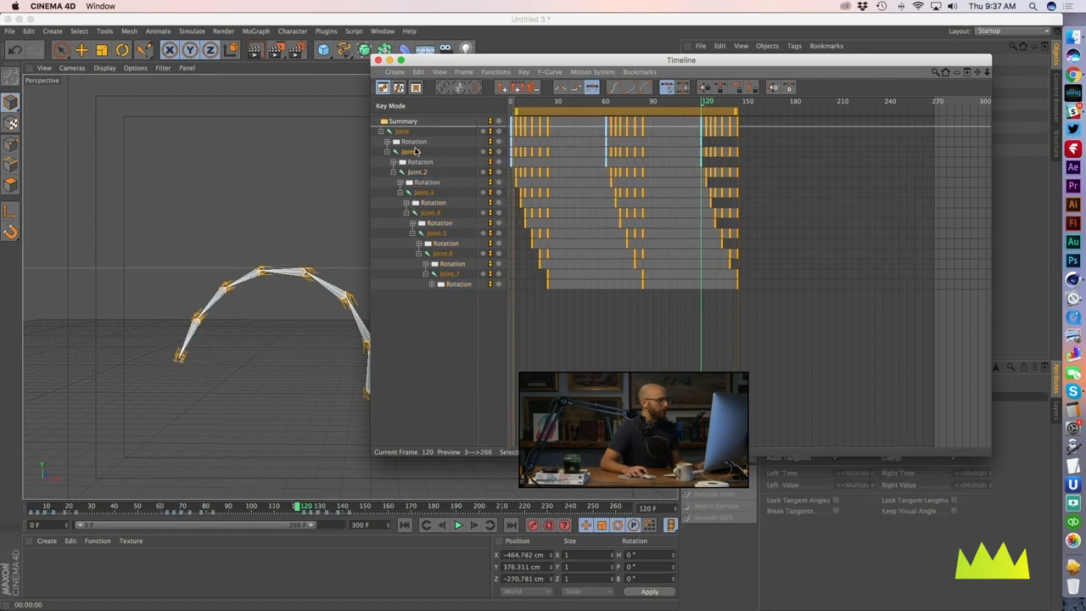
# Step: Shift the keys of Joint.1 and its child joints a few frames later, and close the key timeline
pyautogui.click(416, 151)
pyautogui.click(512, 152)
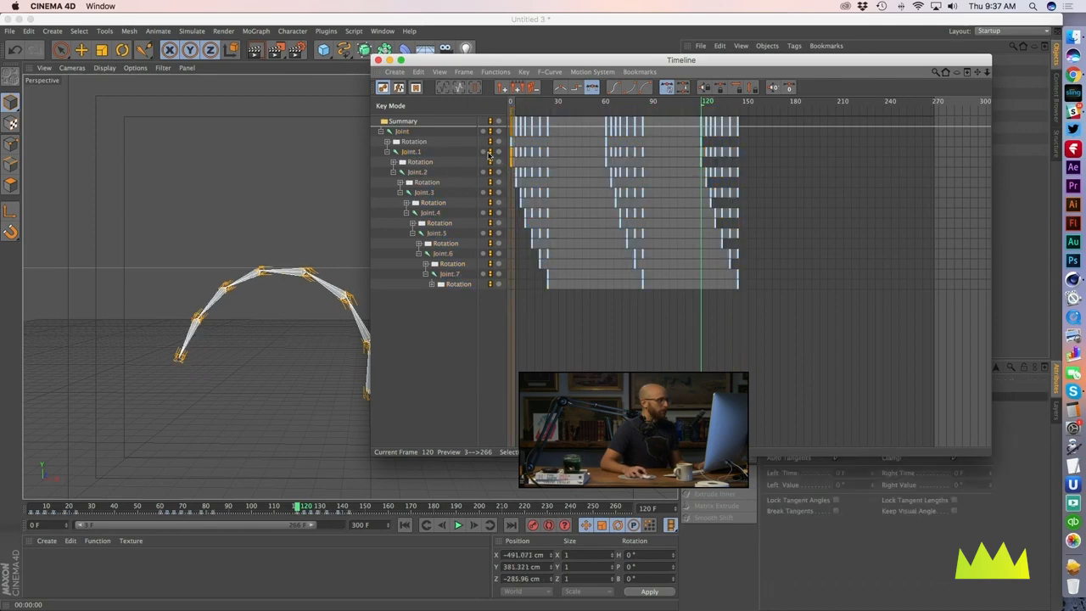
pyautogui.click(419, 154)
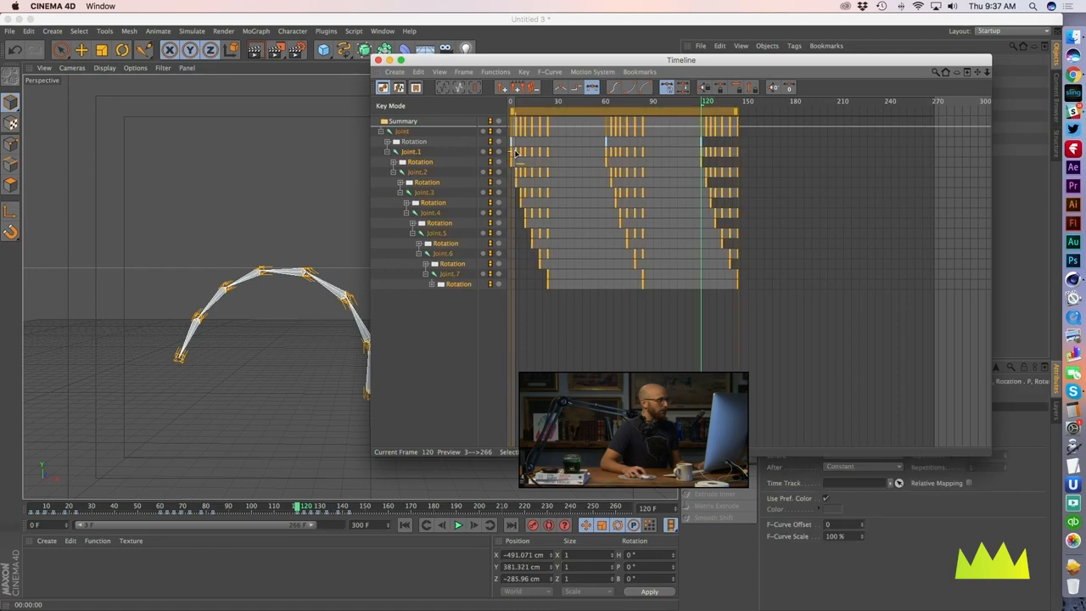
pyautogui.moveTo(518, 153); pyautogui.dragTo(521, 153)
pyautogui.click(379, 61)
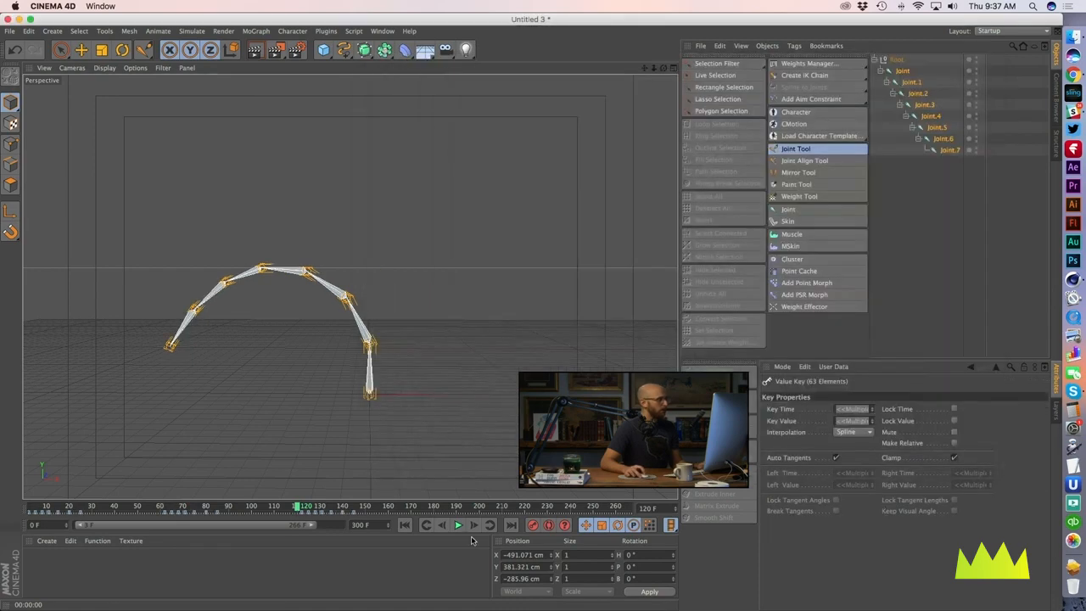
# Step: Play the staggered chain animation from the start and shorten the project length to 150 frames
pyautogui.moveTo(297, 506); pyautogui.dragTo(185, 527)
pyautogui.click(405, 527)
pyautogui.click(458, 525)
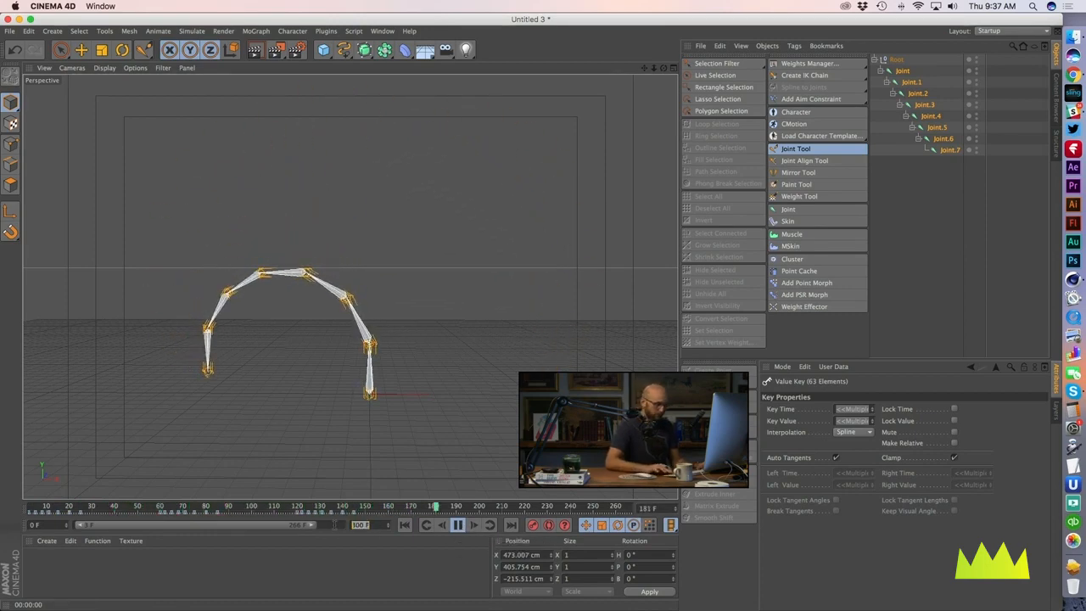
pyautogui.press('Return')
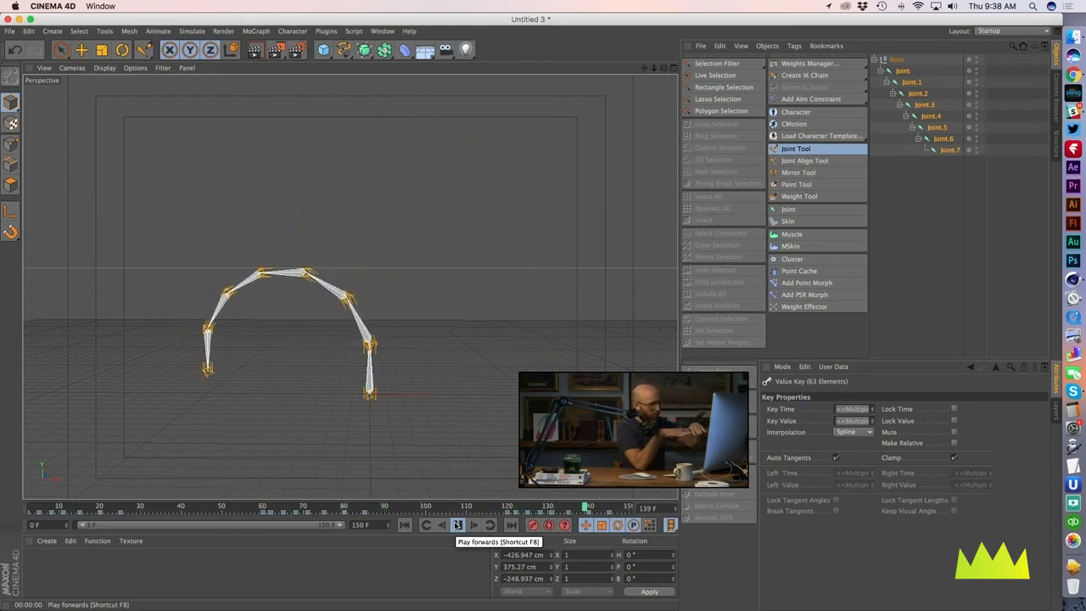
# Step: Switch to the Untitled 2 project with the yellow character and scrub its animation to frame 47
pyautogui.click(386, 33)
pyautogui.click(411, 284)
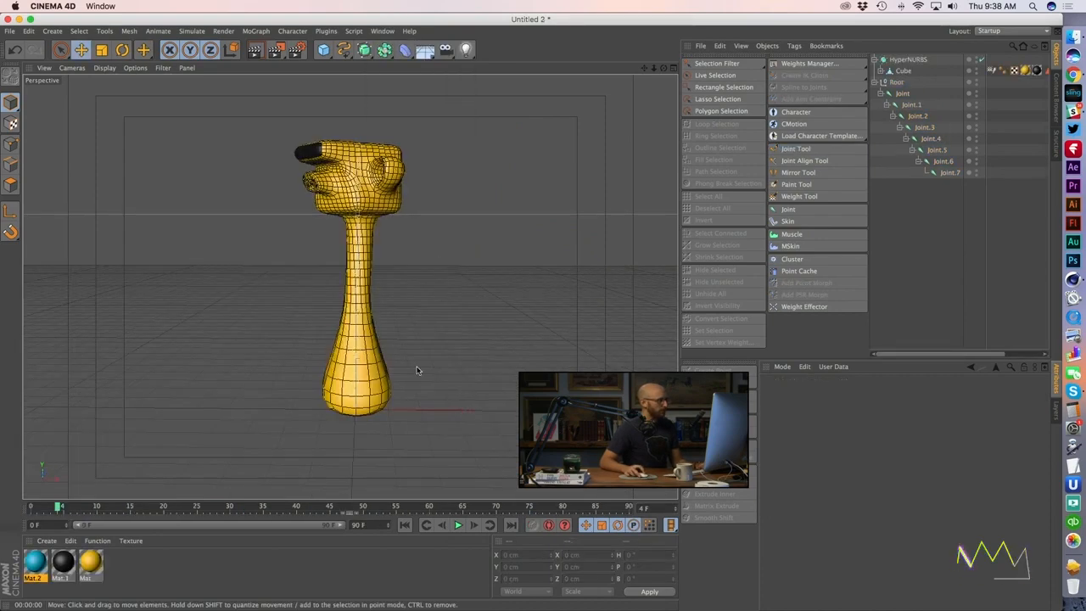
pyautogui.moveTo(408, 508); pyautogui.dragTo(348, 507)
# Step: Review the character's joint keys in the key timeline, close it, and select the whole joint chain from Joint to Joint.7
pyautogui.click(382, 30)
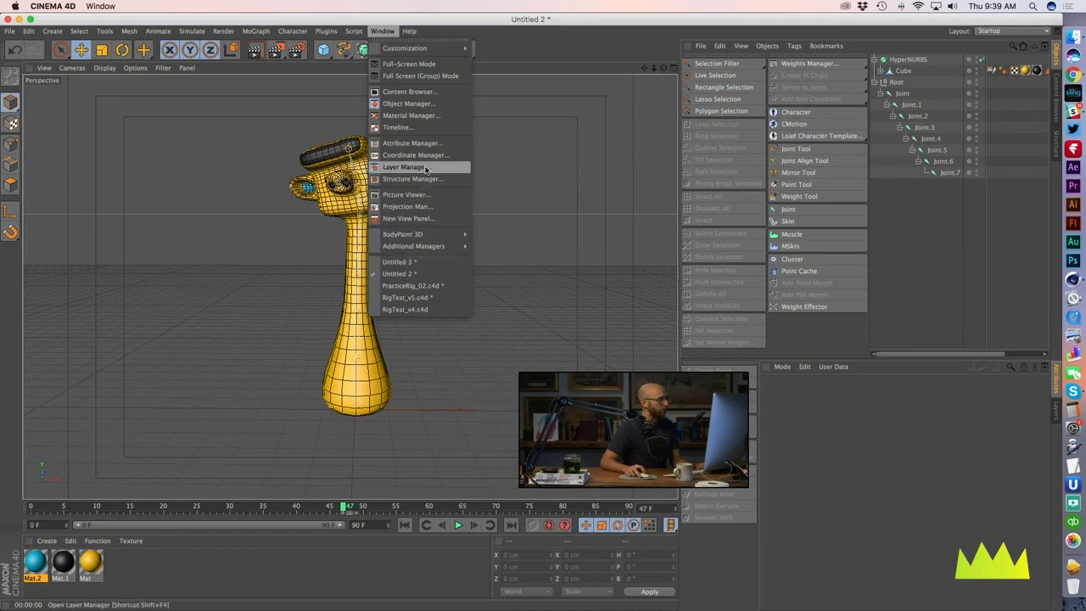
pyautogui.click(408, 127)
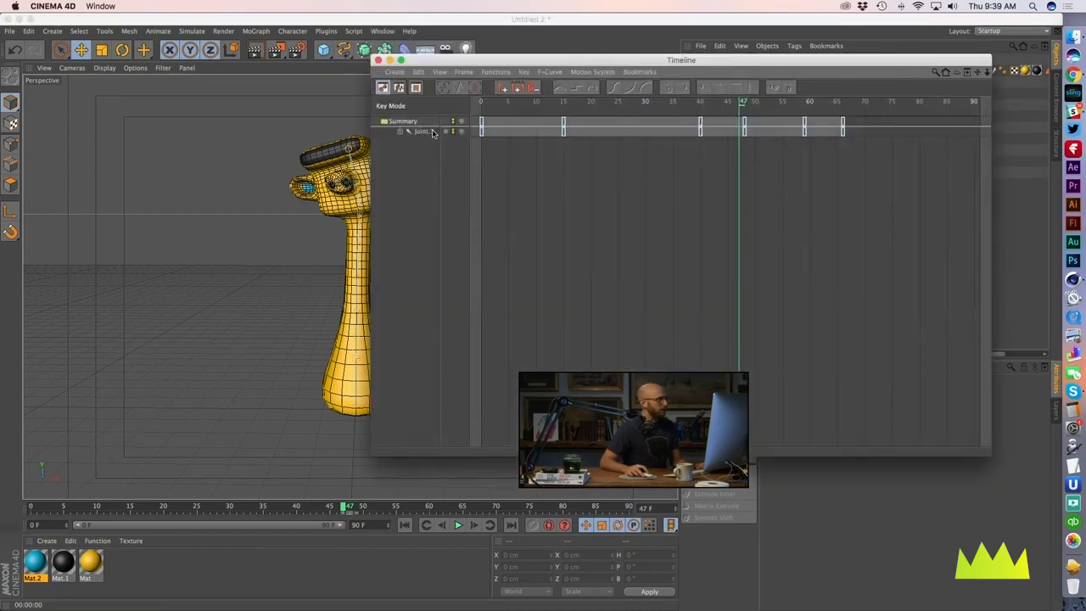
pyautogui.click(425, 132)
pyautogui.click(379, 61)
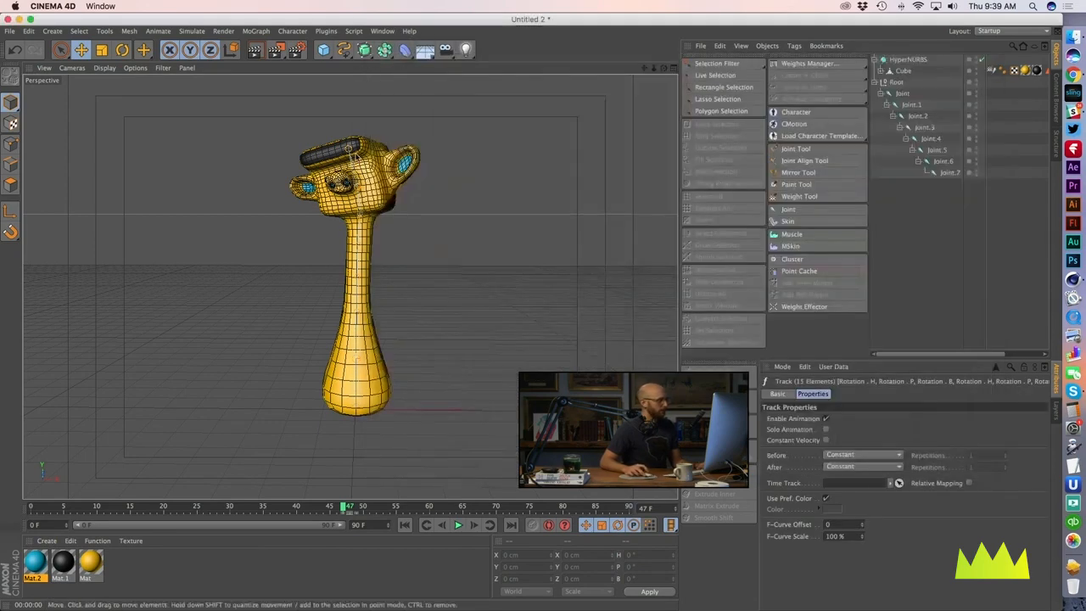
pyautogui.middleClick(906, 94)
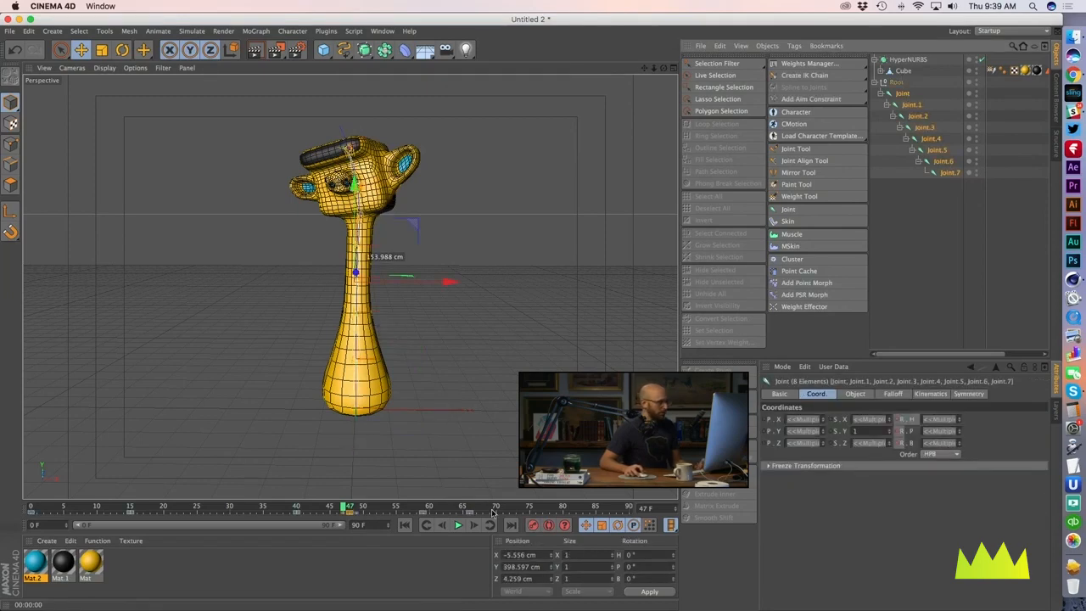
# Step: Delete the joint chain's keys around frame 47 and scrub the shortened animation
pyautogui.moveTo(396, 520); pyautogui.dragTo(342, 516)
pyautogui.press('Delete')
pyautogui.press('Delete')
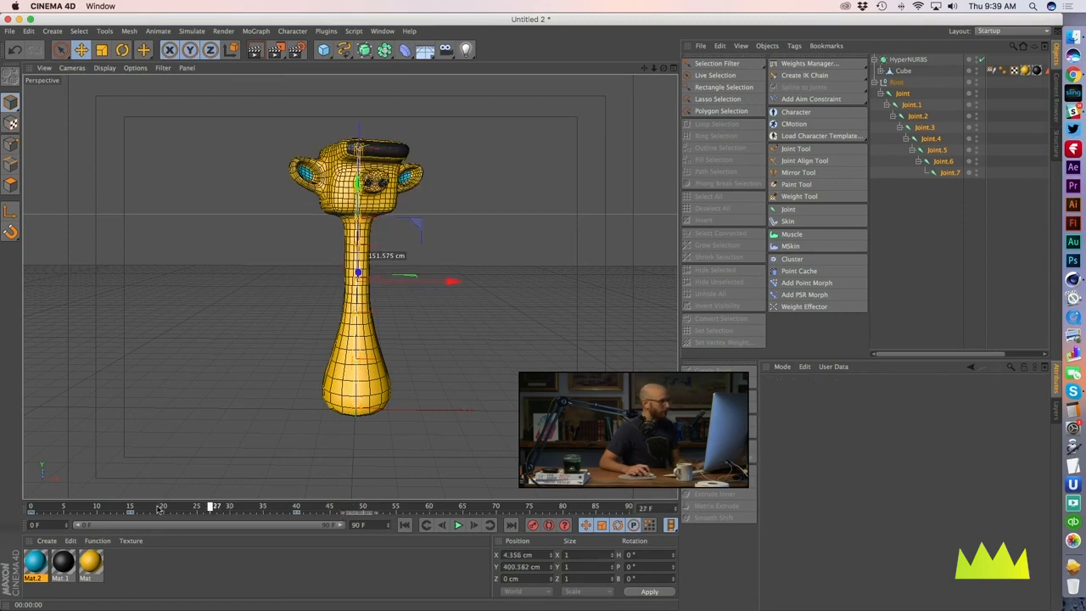
pyautogui.hotkey('ctrl', 'f')
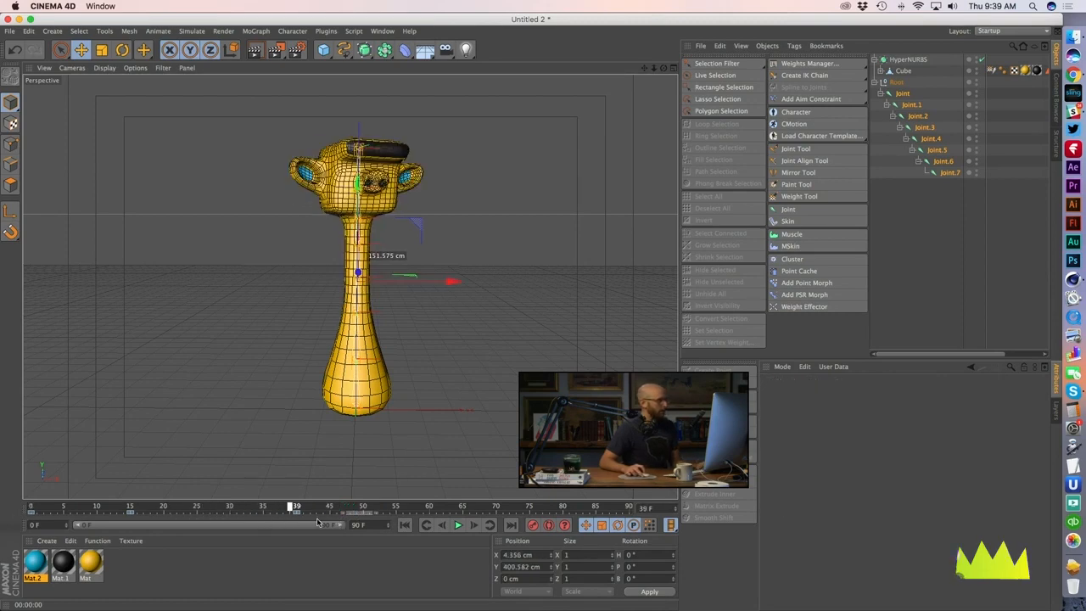
# Step: At frame 57, select Joint.2 through Joint.7 and set their rotation to H 1°, P -2° and B 9°
pyautogui.click(916, 115)
pyautogui.keyDown('shift'); pyautogui.click(948, 173); pyautogui.keyUp('shift')
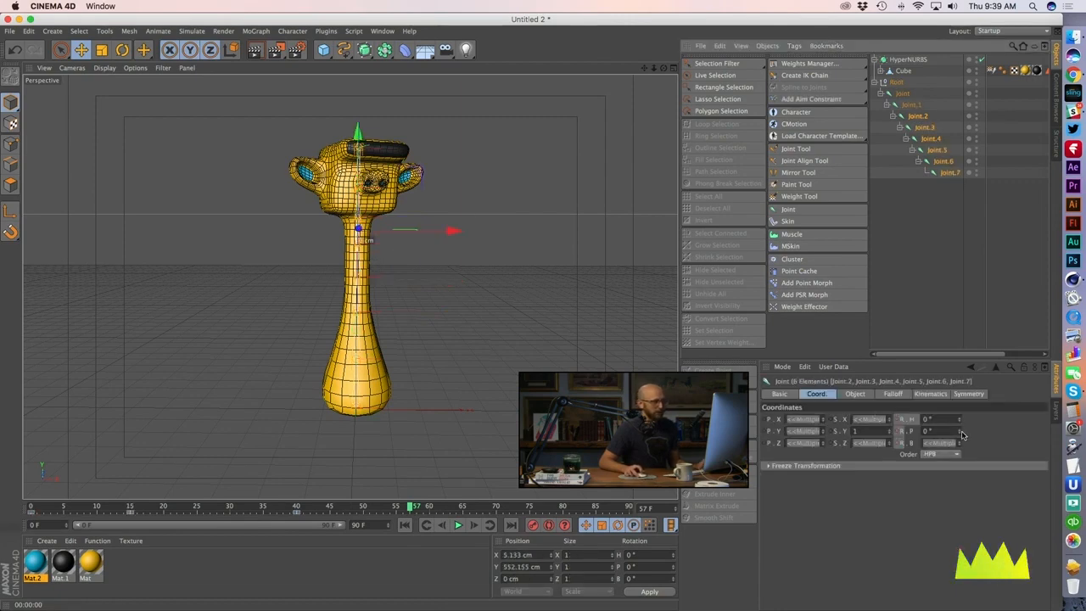
pyautogui.moveTo(960, 433); pyautogui.dragTo(960, 435)
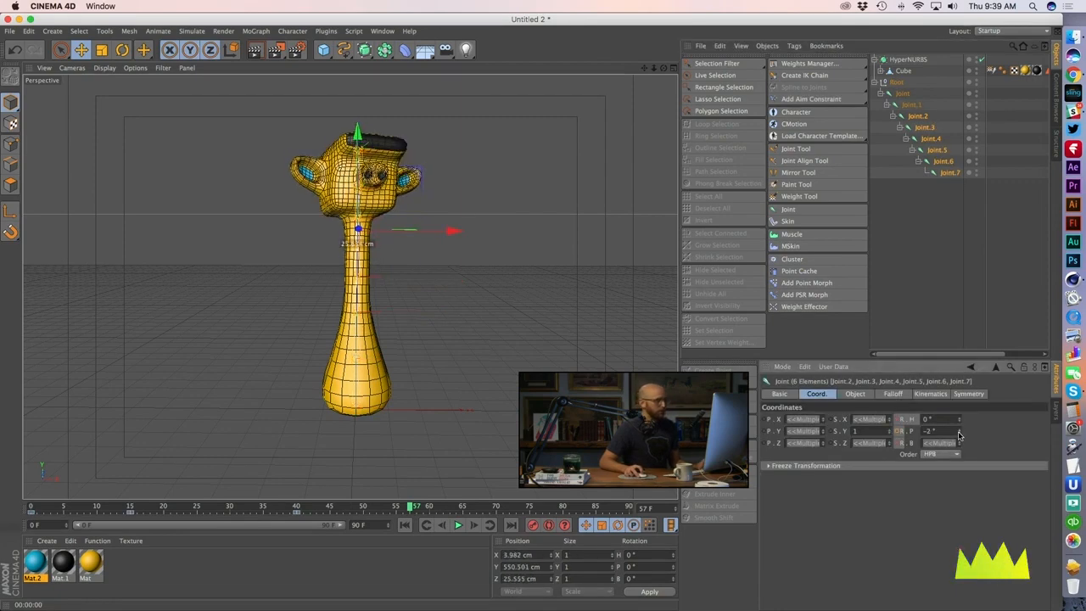
pyautogui.click(959, 432)
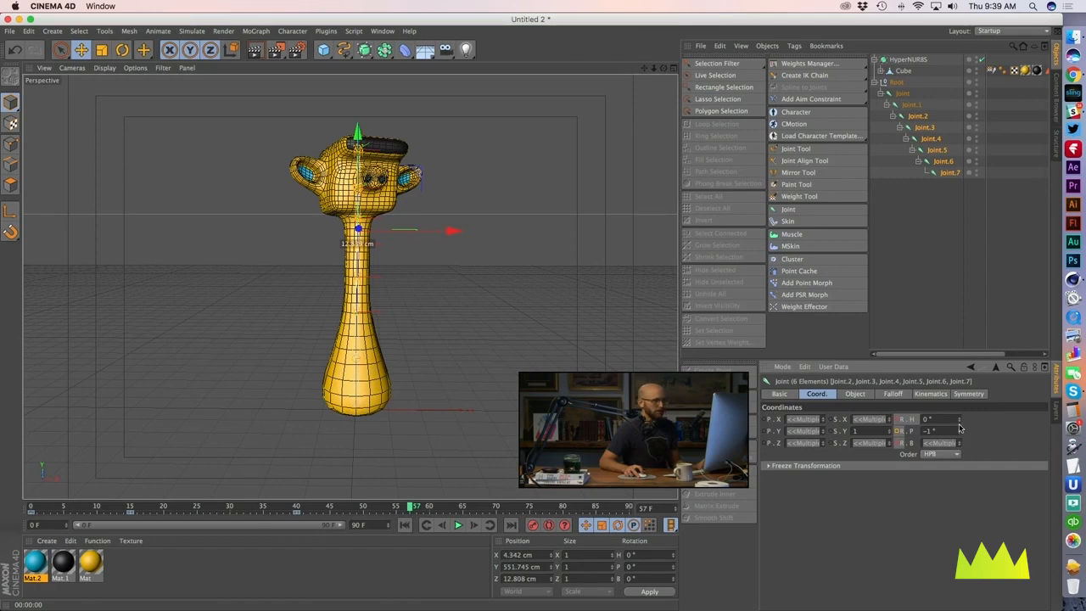
pyautogui.click(958, 420)
pyautogui.click(959, 419)
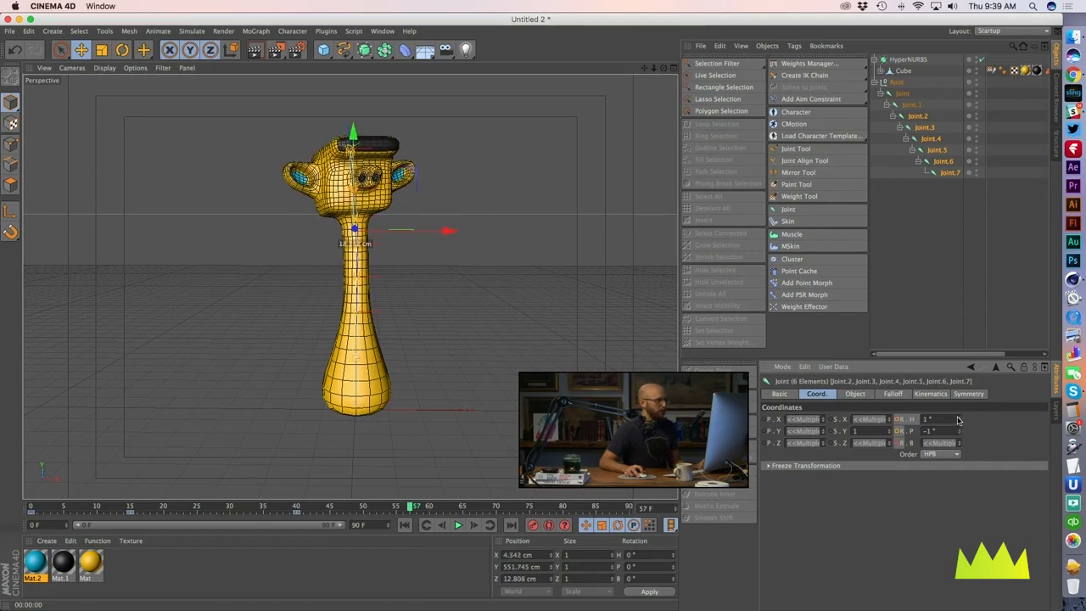
pyautogui.moveTo(960, 443); pyautogui.dragTo(960, 438)
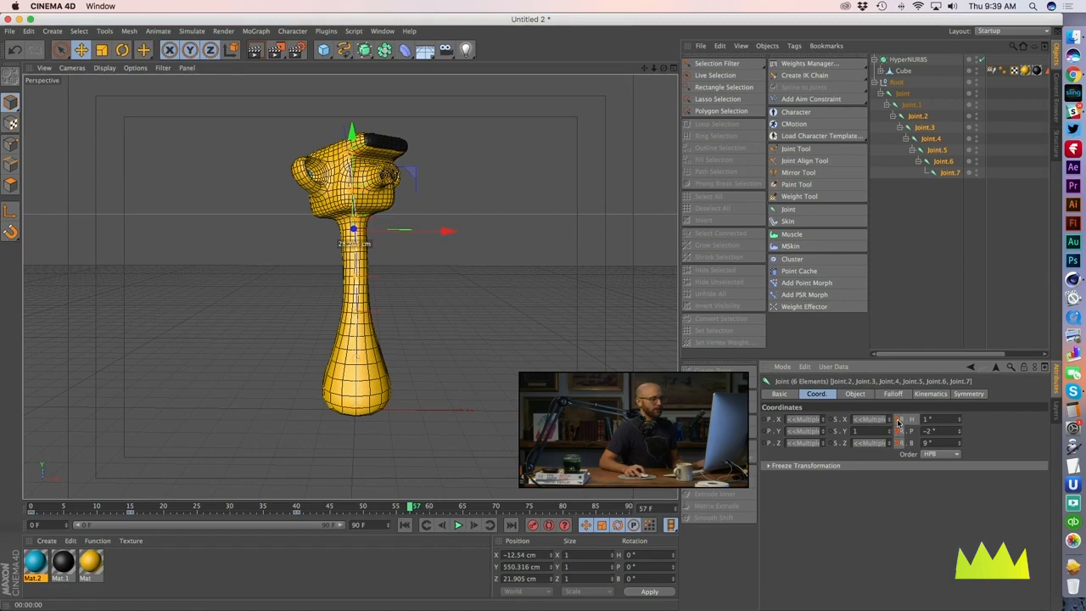
# Step: Scrub the animation back and forth to frame 58, deselect the joints and check the character's head pose
pyautogui.moveTo(412, 506); pyautogui.dragTo(146, 506)
pyautogui.moveTo(228, 505); pyautogui.dragTo(419, 506)
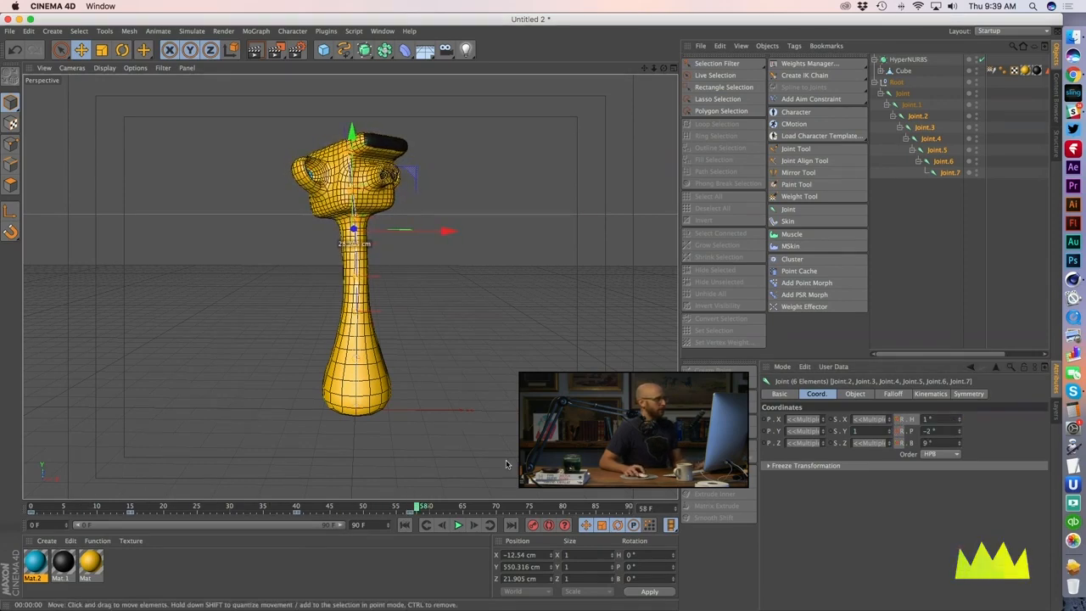
pyautogui.click(908, 227)
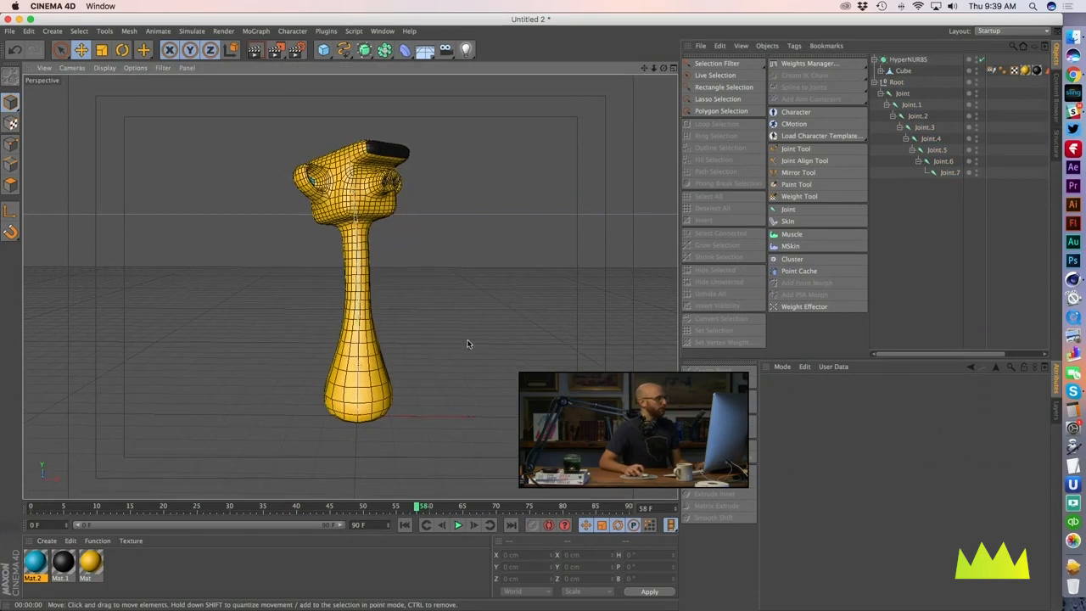
pyautogui.keyDown('alt'); pyautogui.moveTo(467, 343); pyautogui.dragTo(439, 365); pyautogui.keyUp('alt')
# Step: Switch to Chrome and examine the character's lighting in the Rig Test video between 0:08 and 0:06
pyautogui.press('super+Tab')
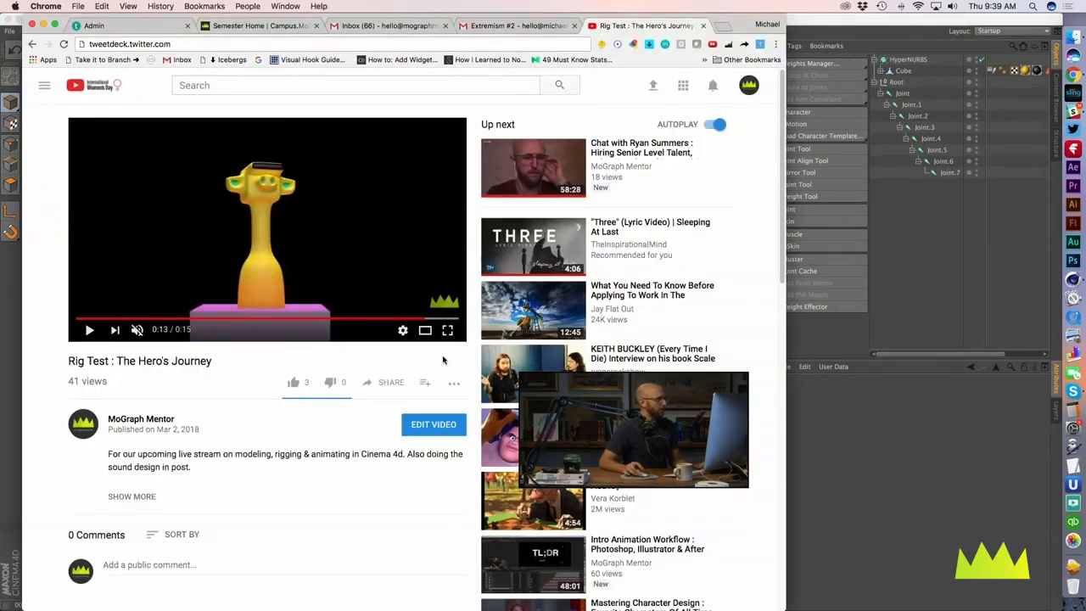
pyautogui.click(282, 320)
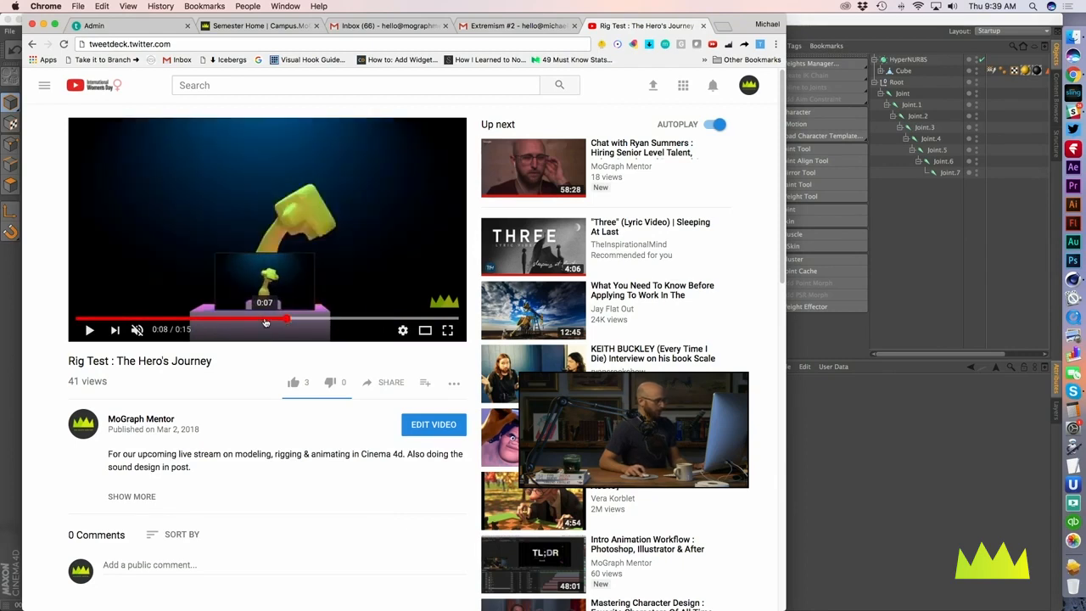
pyautogui.click(265, 320)
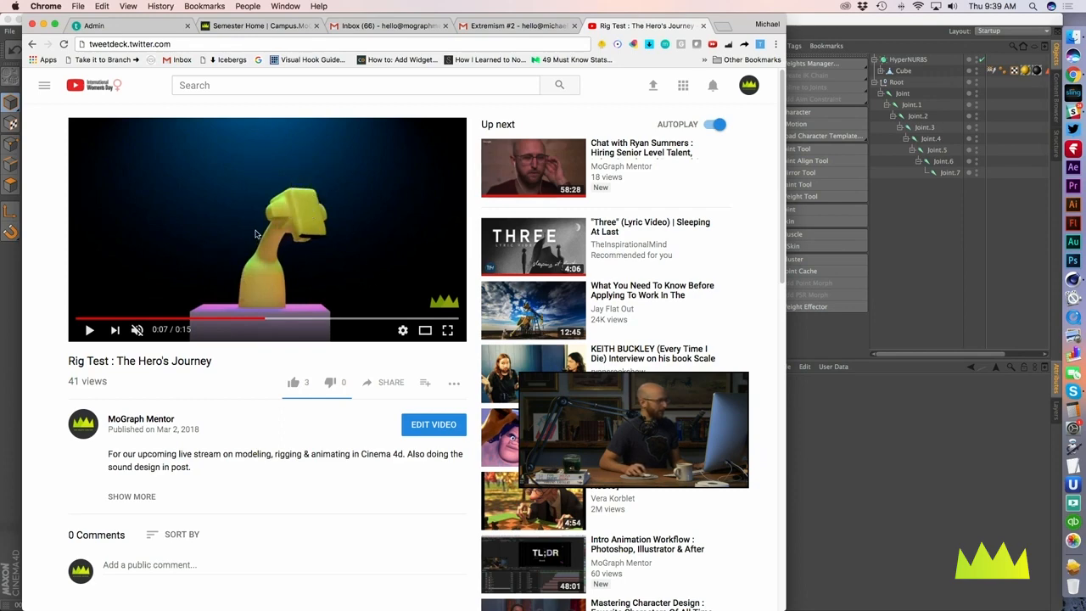
pyautogui.click(240, 320)
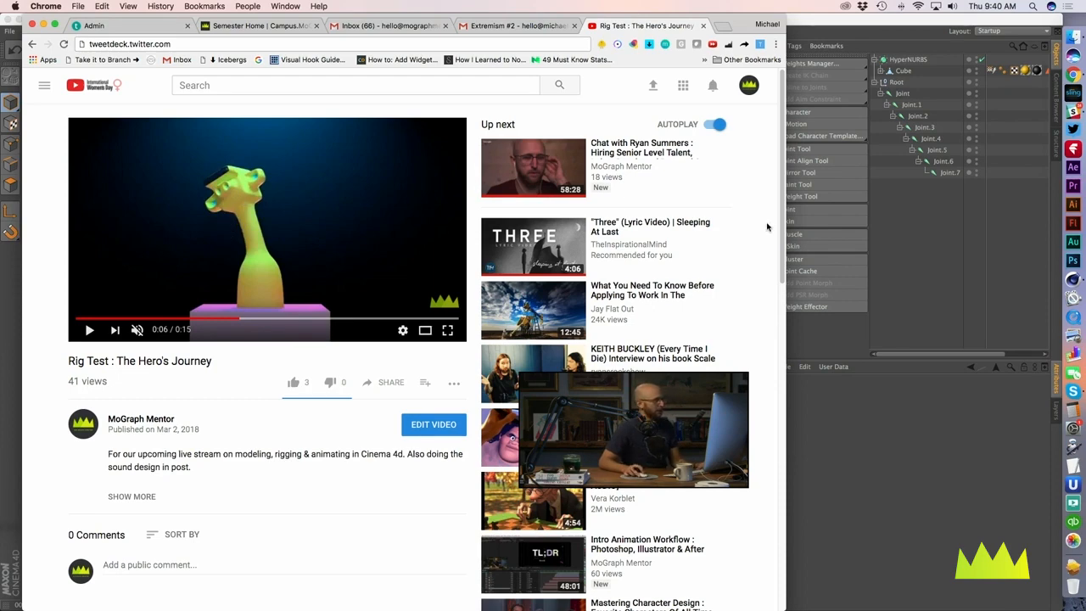
# Step: Switch back to Cinema 4D, add a light and raise it above the character to Y about 1357 cm
pyautogui.click(909, 219)
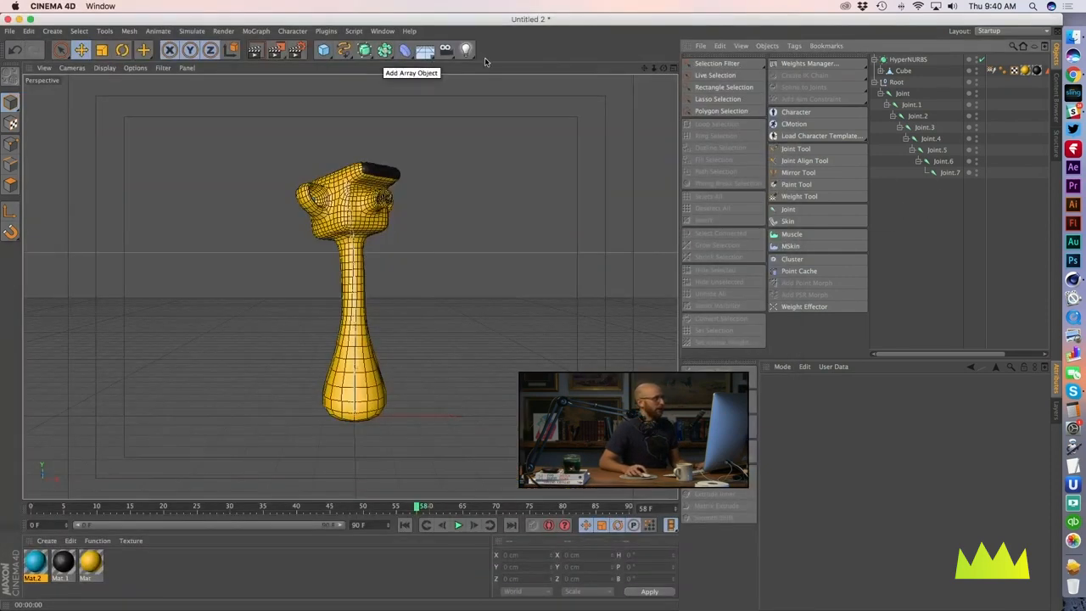
pyautogui.click(467, 52)
pyautogui.click(504, 77)
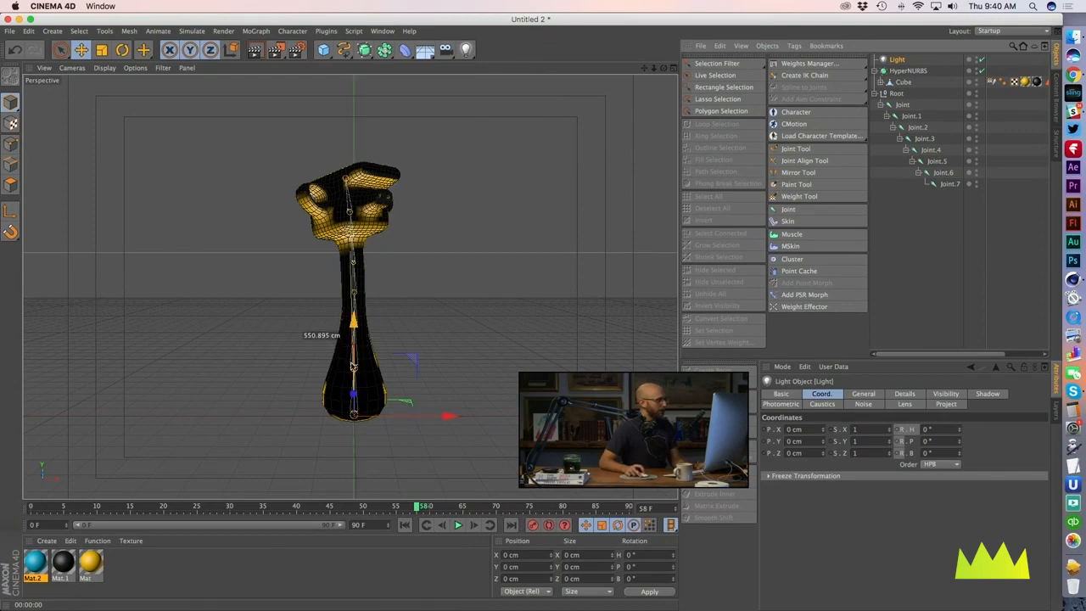
pyautogui.moveTo(353, 365); pyautogui.dragTo(354, 32)
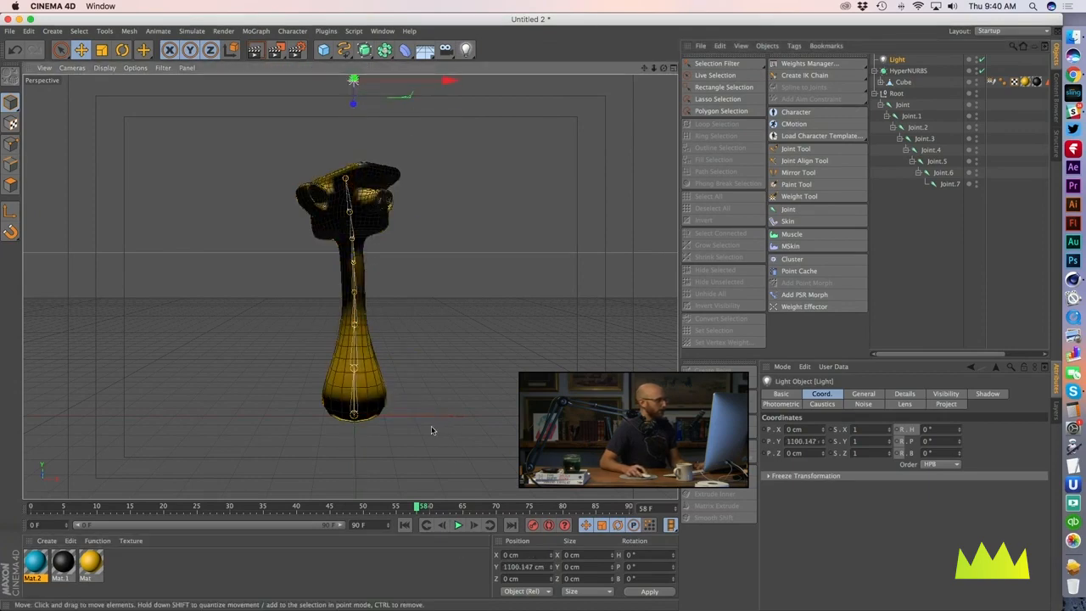
pyautogui.scroll(-5, 433, 431)
pyautogui.keyDown('alt'); pyautogui.moveTo(433, 430); pyautogui.dragTo(431, 340); pyautogui.keyUp('alt')
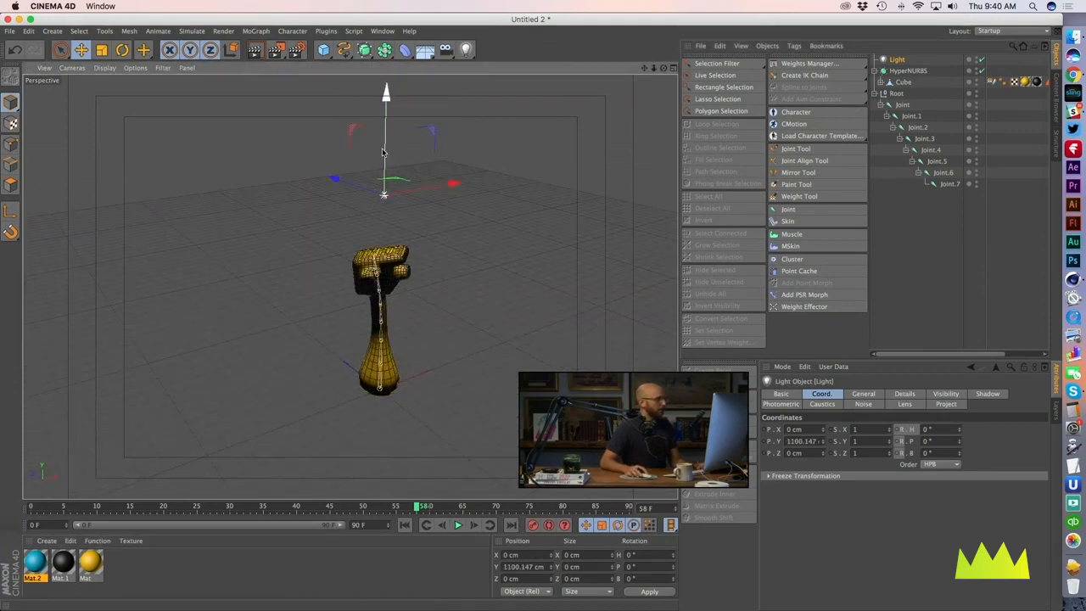
pyautogui.moveTo(383, 152); pyautogui.dragTo(385, 118)
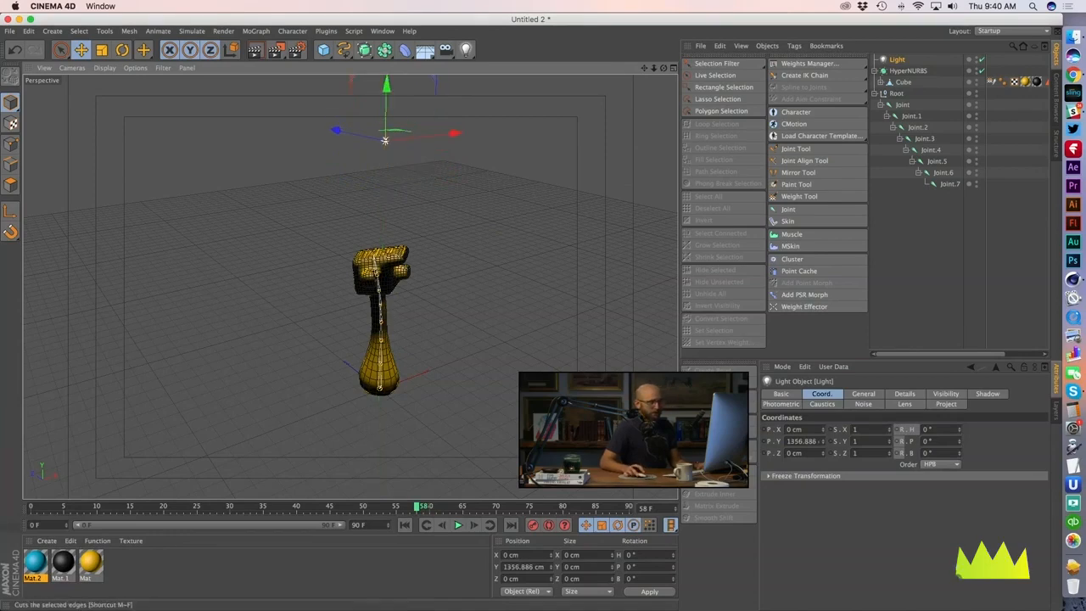
# Step: Set the light's visible light to Volumetric
pyautogui.click(863, 394)
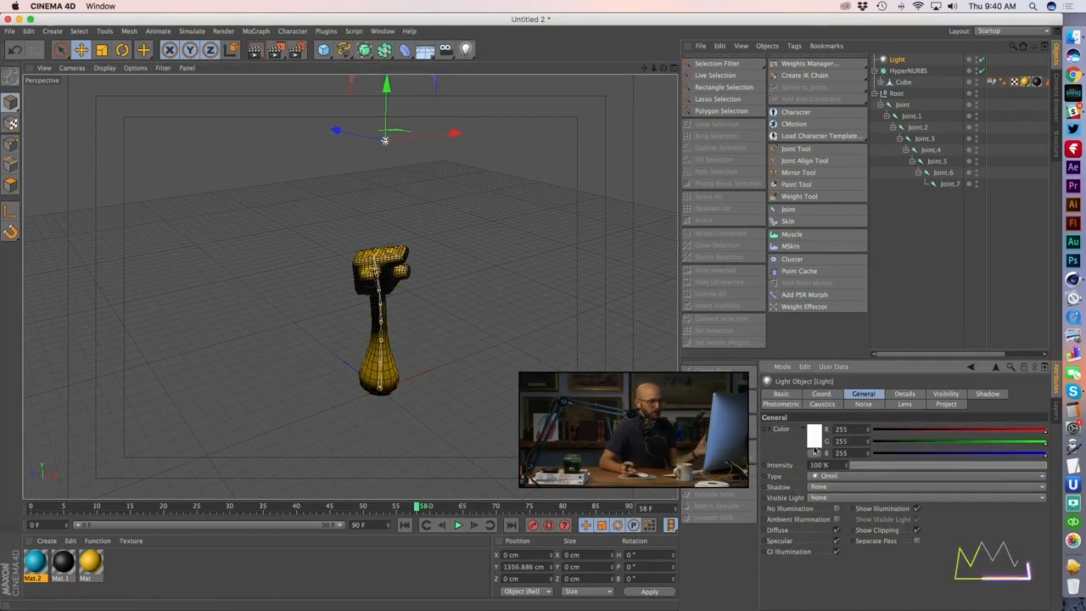
pyautogui.click(820, 497)
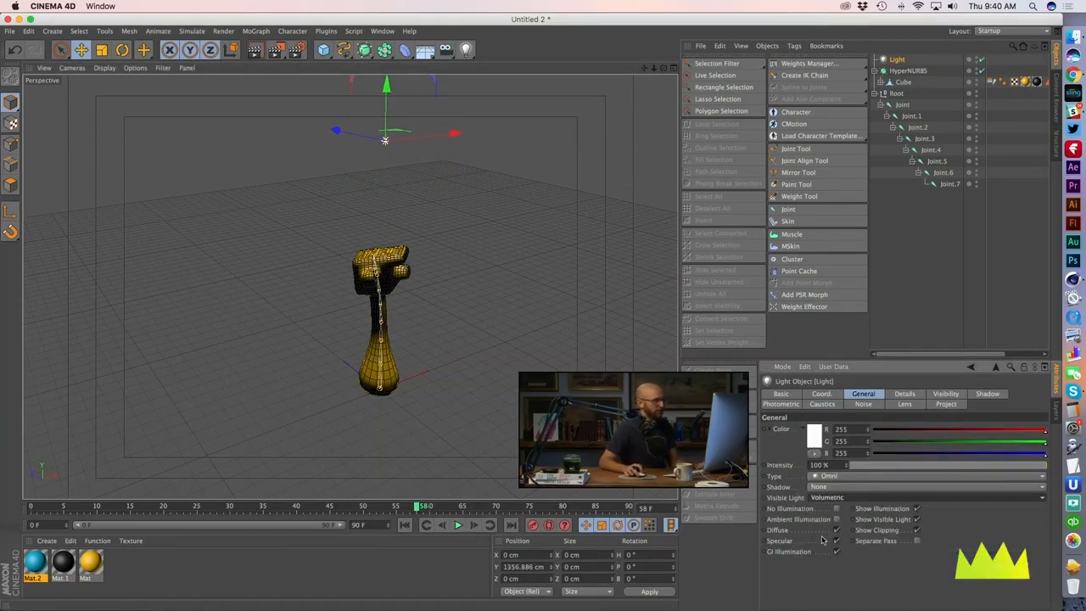
pyautogui.click(840, 521)
pyautogui.moveTo(384, 244); pyautogui.dragTo(350, 342)
# Step: Set the light's falloff to Inverse Square (Physically Accurate) and check the rendered view
pyautogui.click(907, 396)
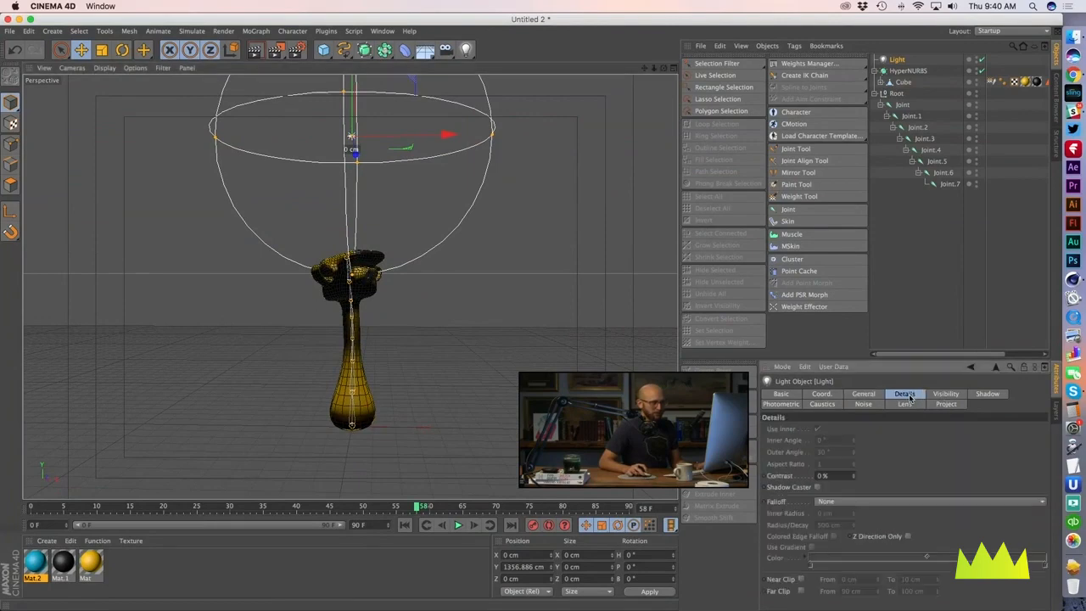
pyautogui.click(833, 501)
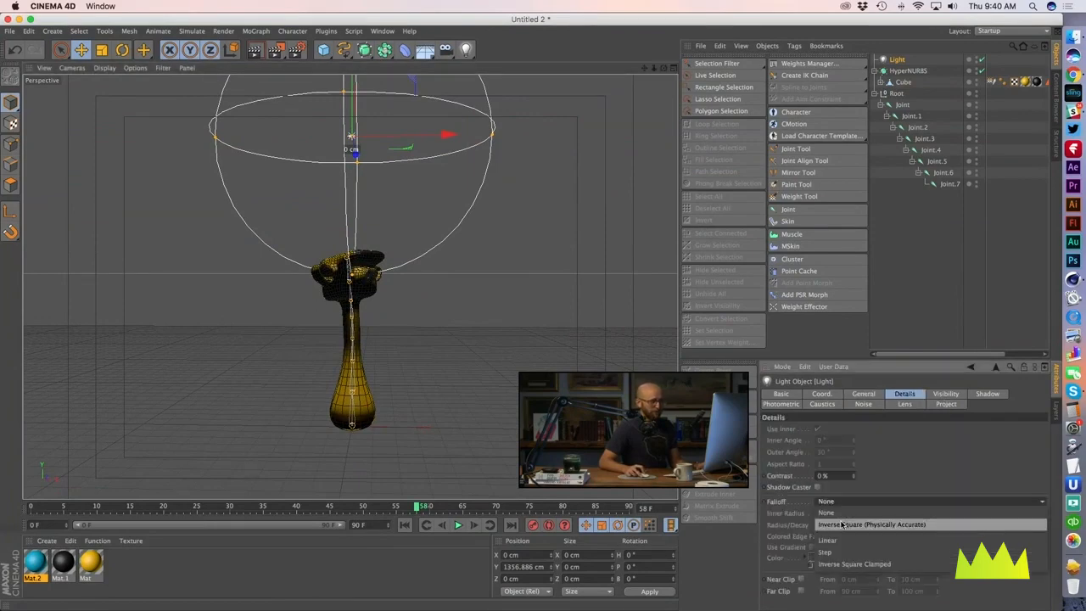
pyautogui.click(842, 525)
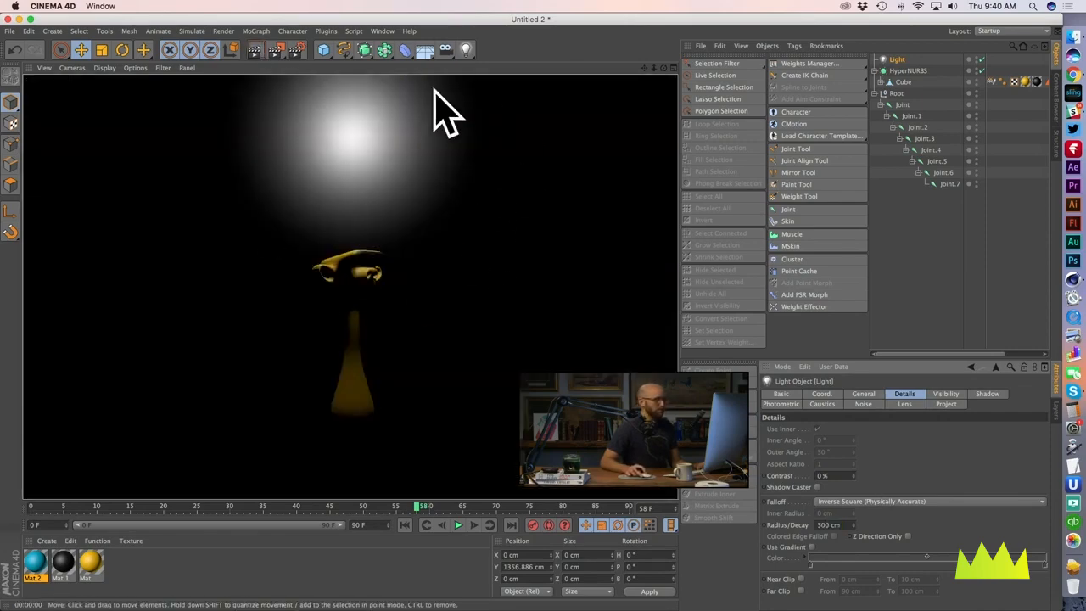
pyautogui.click(946, 252)
pyautogui.keyDown('alt'); pyautogui.moveTo(393, 296); pyautogui.dragTo(344, 276); pyautogui.keyUp('alt')
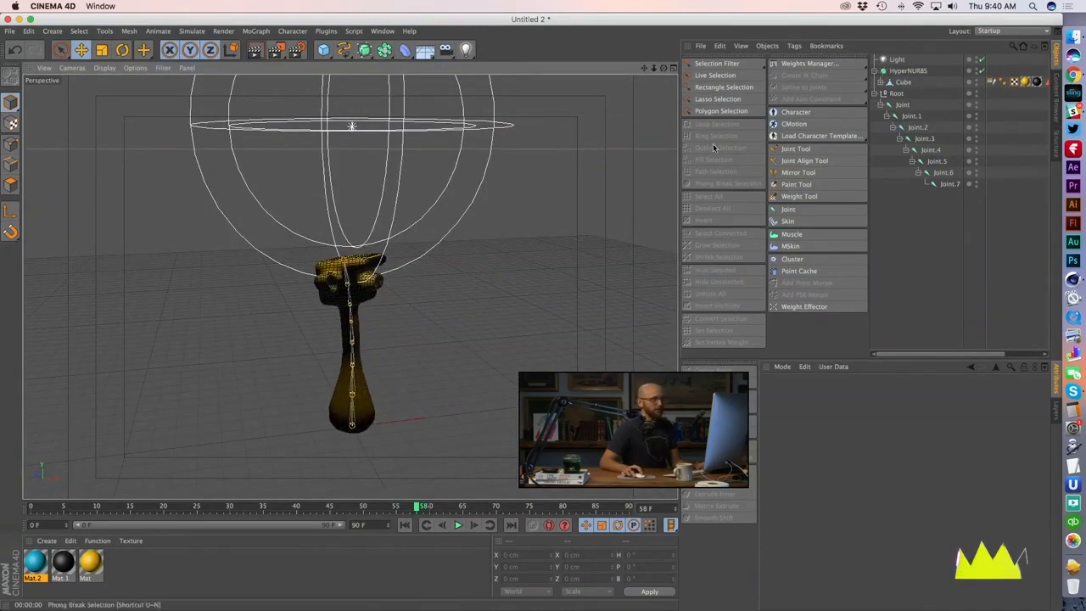
# Step: Raise the volumetric light to Y about 1598 cm and render the active view
pyautogui.click(898, 60)
pyautogui.scroll(-3, 506, 219)
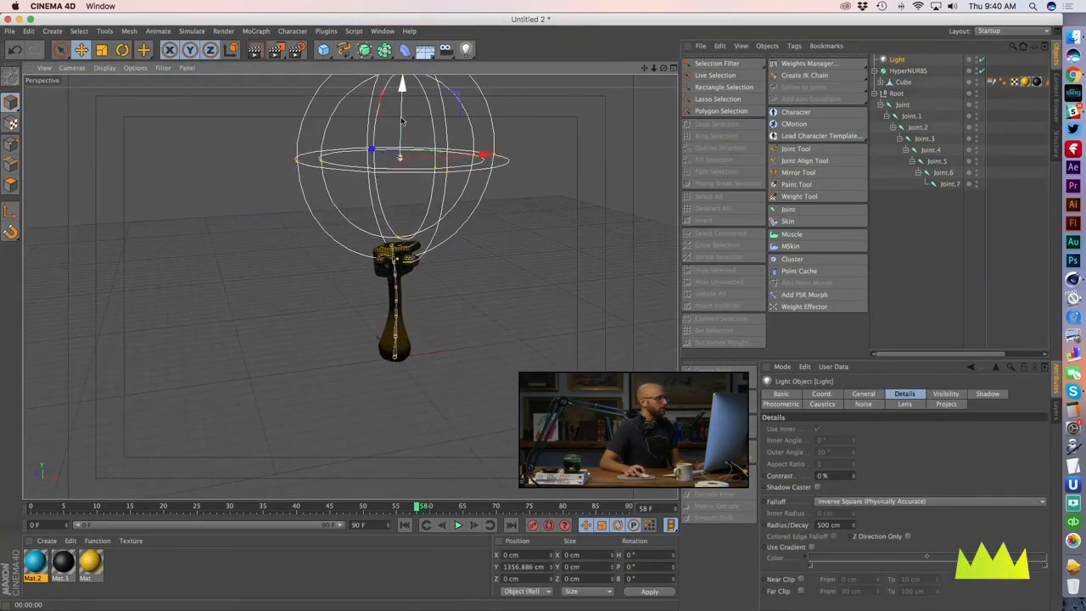
pyautogui.keyDown('alt'); pyautogui.moveTo(399, 230); pyautogui.dragTo(336, 265); pyautogui.keyUp('alt')
pyautogui.moveTo(412, 92); pyautogui.dragTo(400, 81)
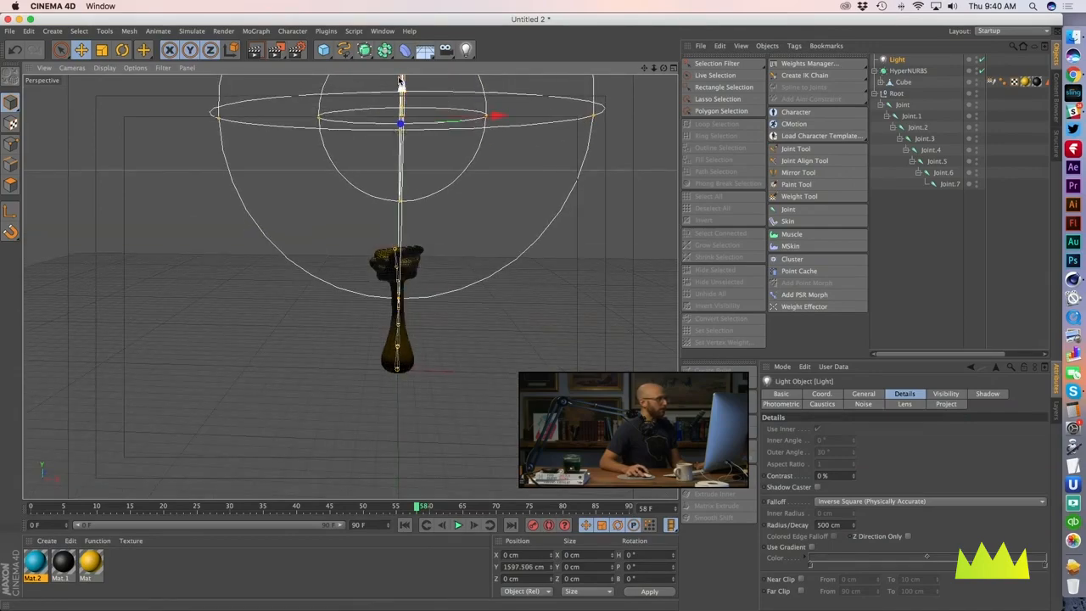
pyautogui.click(255, 49)
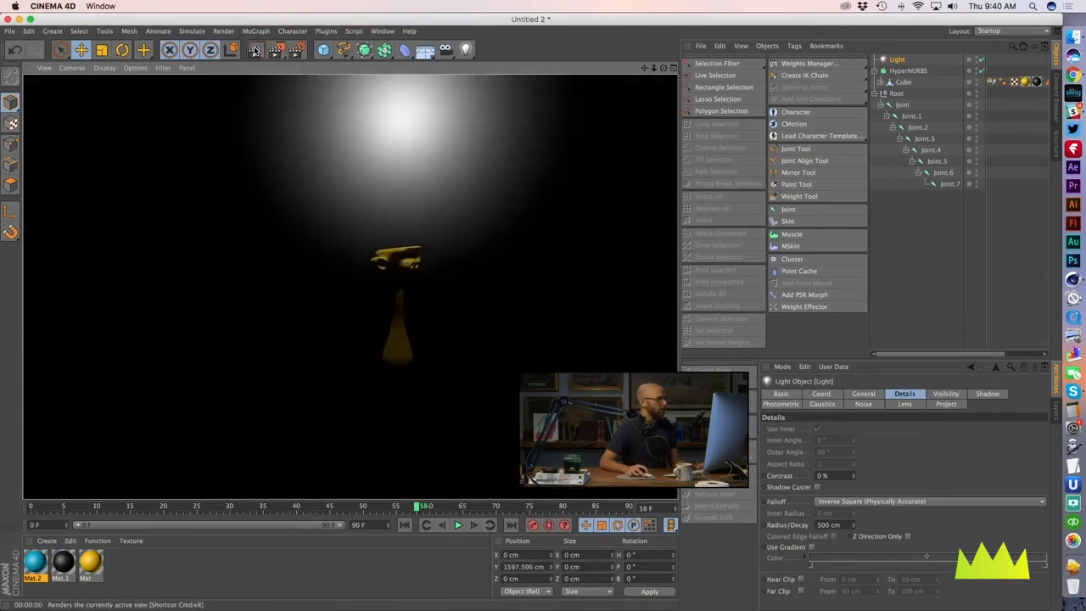
pyautogui.click(917, 237)
# Step: Add a second light and move it to Y about 617 cm and Z about 1160 cm
pyautogui.keyDown('alt'); pyautogui.moveTo(451, 259); pyautogui.dragTo(123, 378); pyautogui.keyUp('alt')
pyautogui.click(465, 53)
pyautogui.click(515, 61)
pyautogui.moveTo(216, 294); pyautogui.dragTo(230, 189)
pyautogui.keyDown('alt'); pyautogui.moveTo(305, 338); pyautogui.dragTo(121, 277); pyautogui.keyUp('alt')
pyautogui.keyDown('alt'); pyautogui.moveTo(268, 311); pyautogui.dragTo(448, 323, button='middle'); pyautogui.keyUp('alt')
pyautogui.keyDown('alt'); pyautogui.moveTo(399, 365); pyautogui.dragTo(361, 389); pyautogui.keyUp('alt')
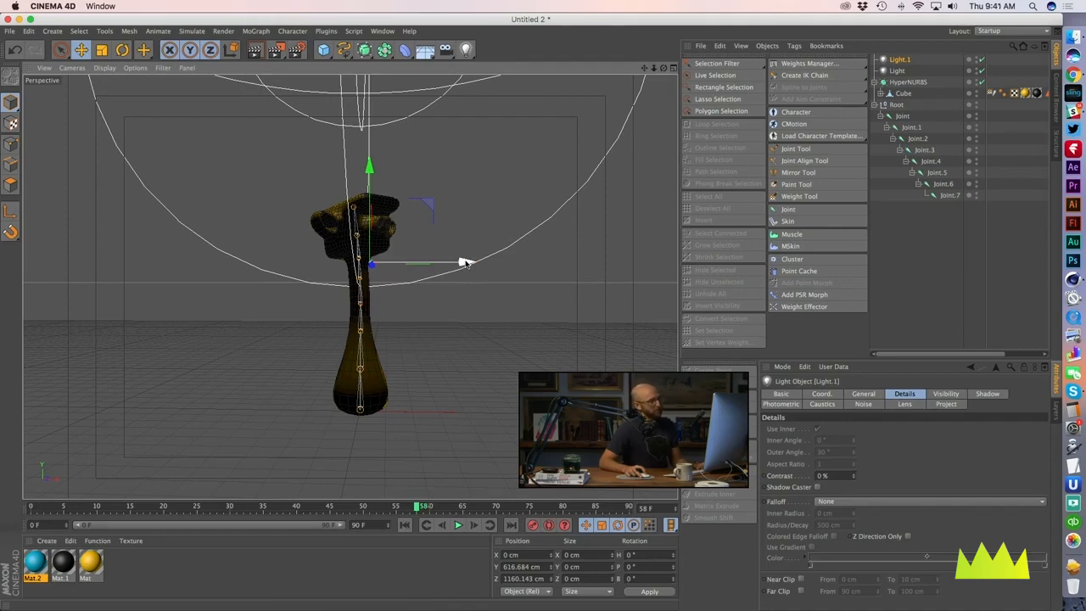
# Step: Try the second light on both sides of the character, placing it at X about 682 cm, and check the render
pyautogui.moveTo(466, 263); pyautogui.dragTo(267, 274)
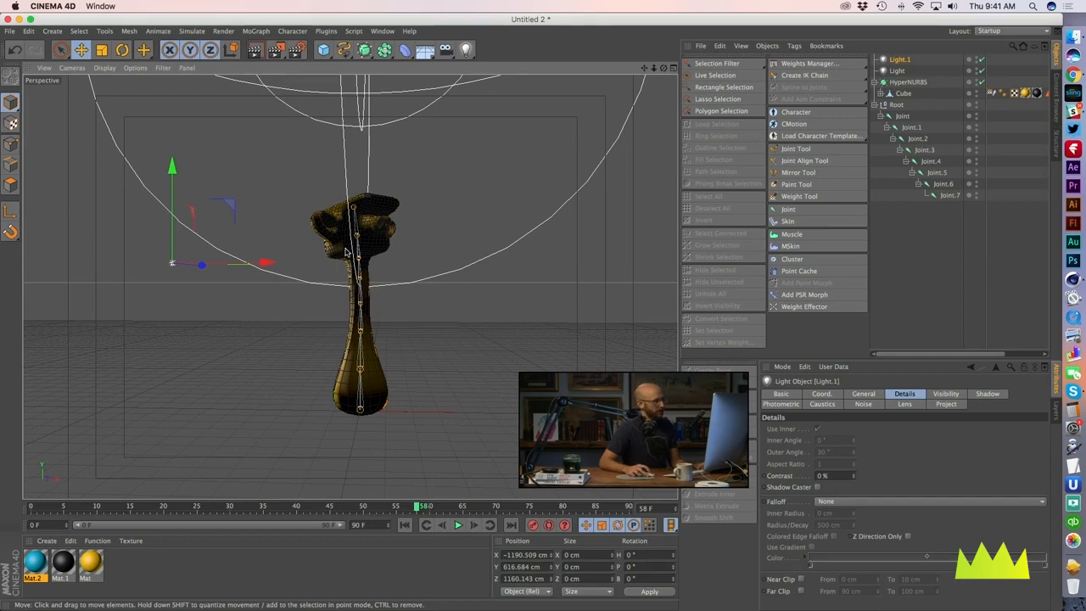
pyautogui.moveTo(266, 262); pyautogui.dragTo(580, 288)
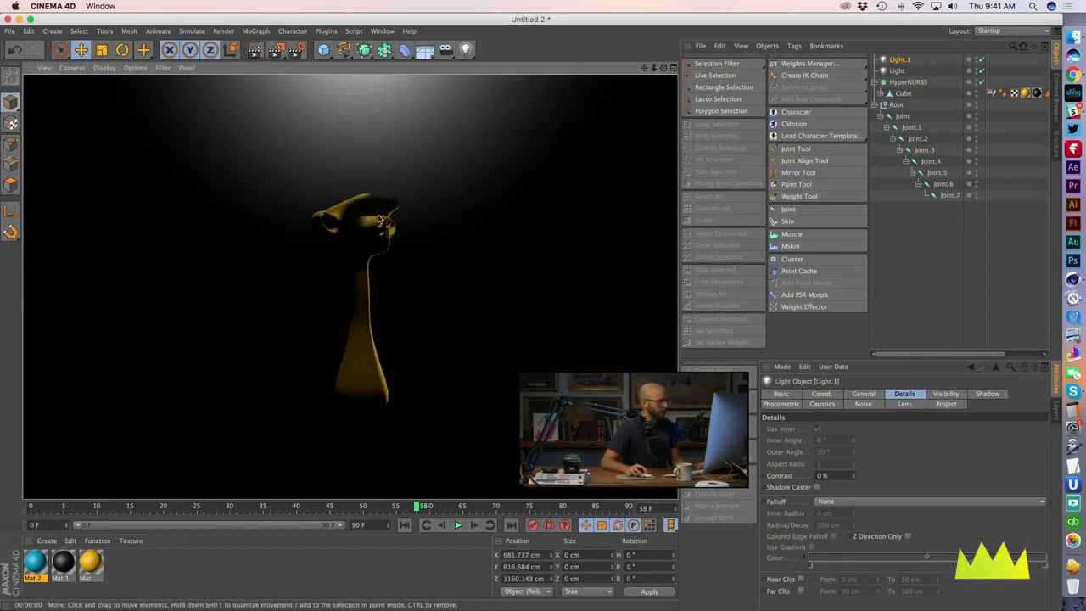
pyautogui.click(904, 228)
# Step: Set Light.1's color to a warm white with RGB 255, 250, 236
pyautogui.click(902, 61)
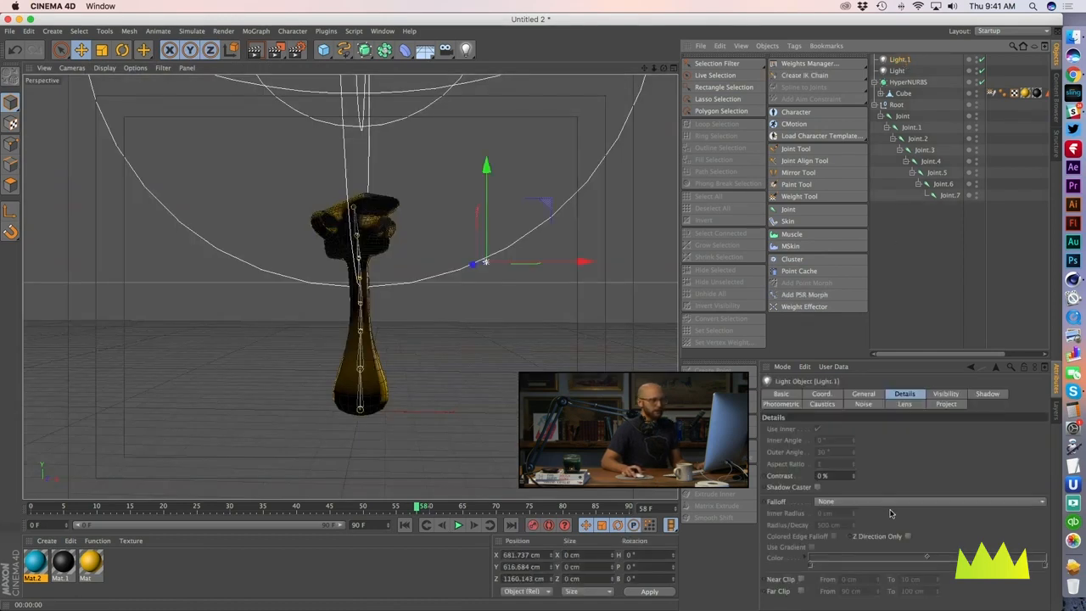
pyautogui.click(862, 395)
pyautogui.click(813, 434)
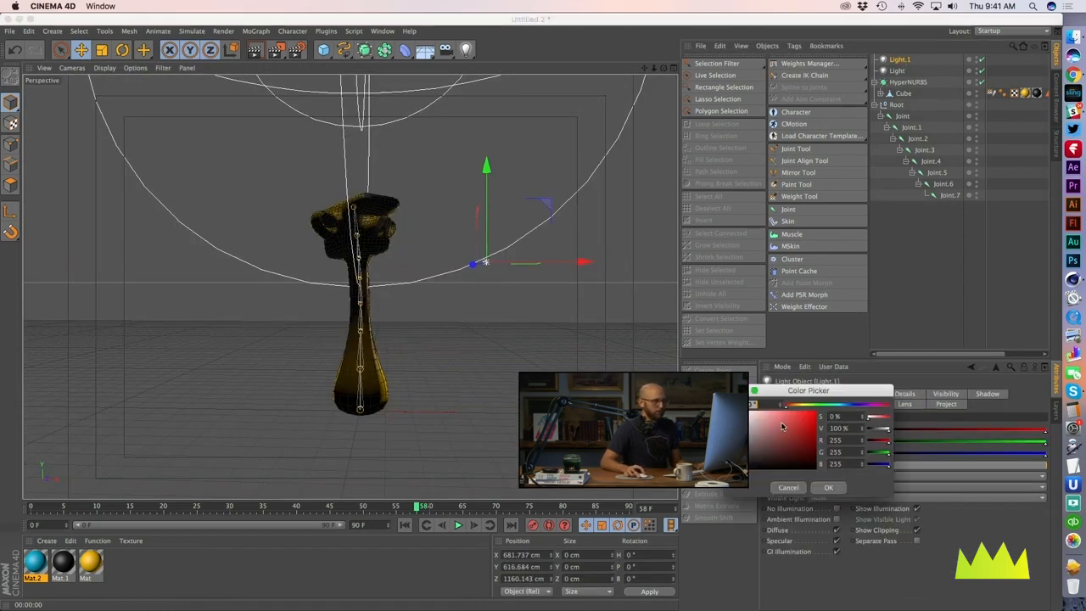
pyautogui.moveTo(836, 410); pyautogui.dragTo(841, 409)
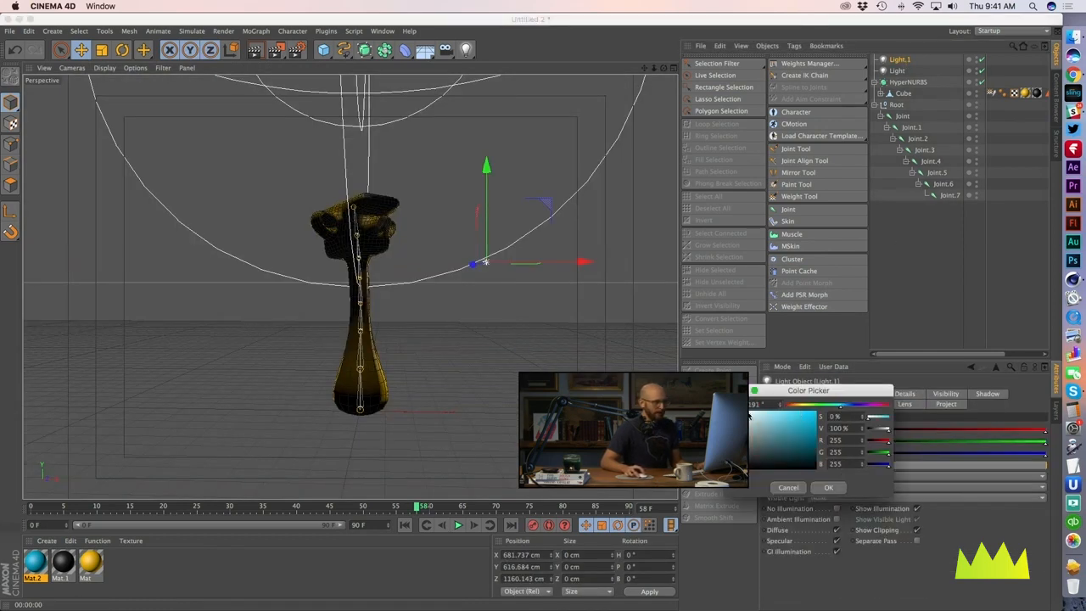
pyautogui.click(801, 405)
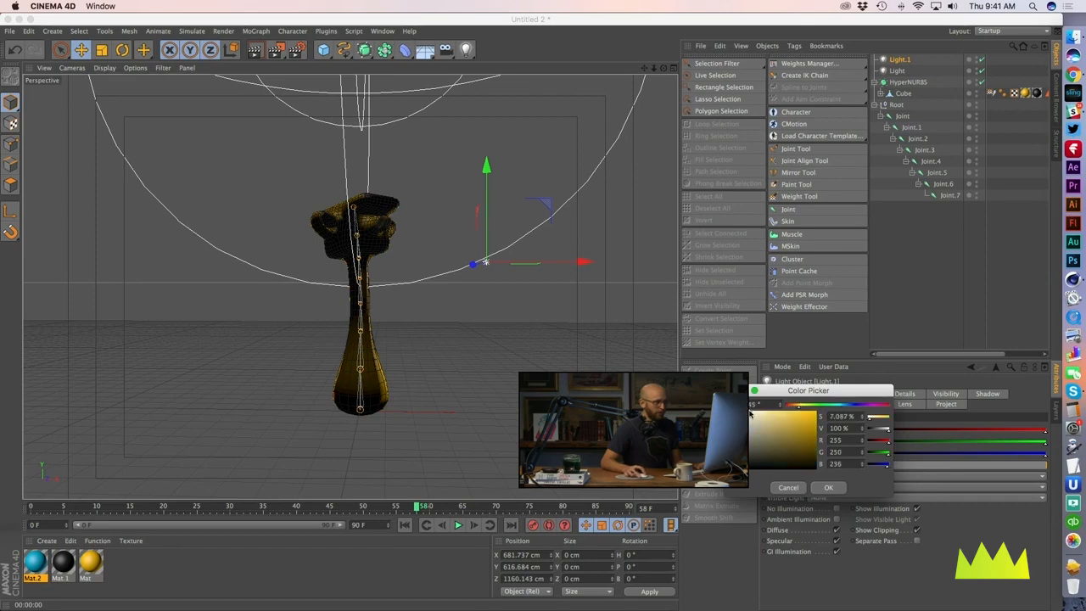
pyautogui.click(828, 488)
pyautogui.click(901, 62)
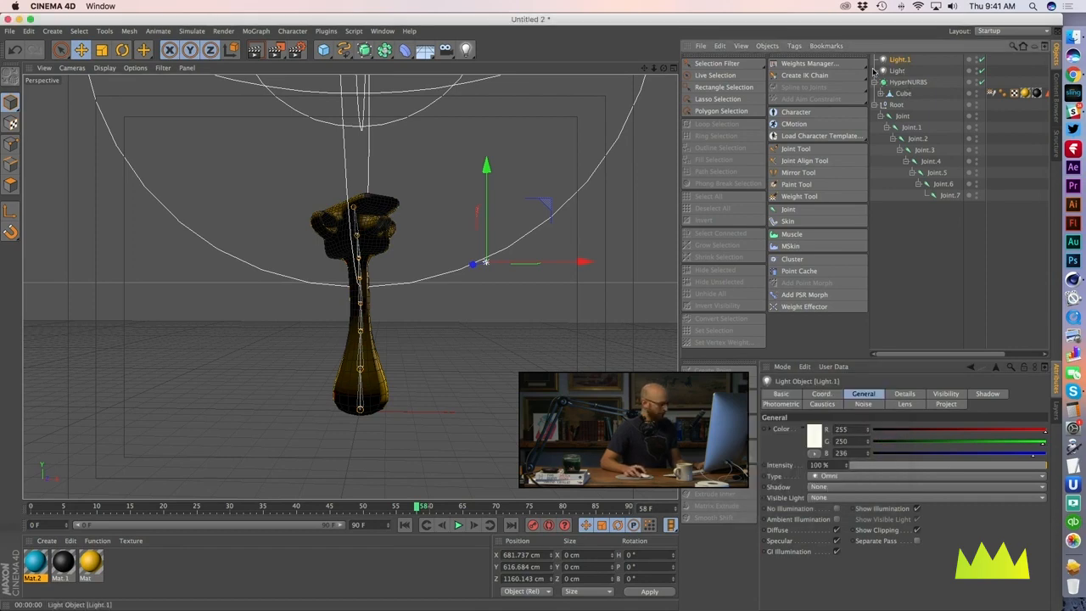
pyautogui.press('super+c')
pyautogui.press('super+v')
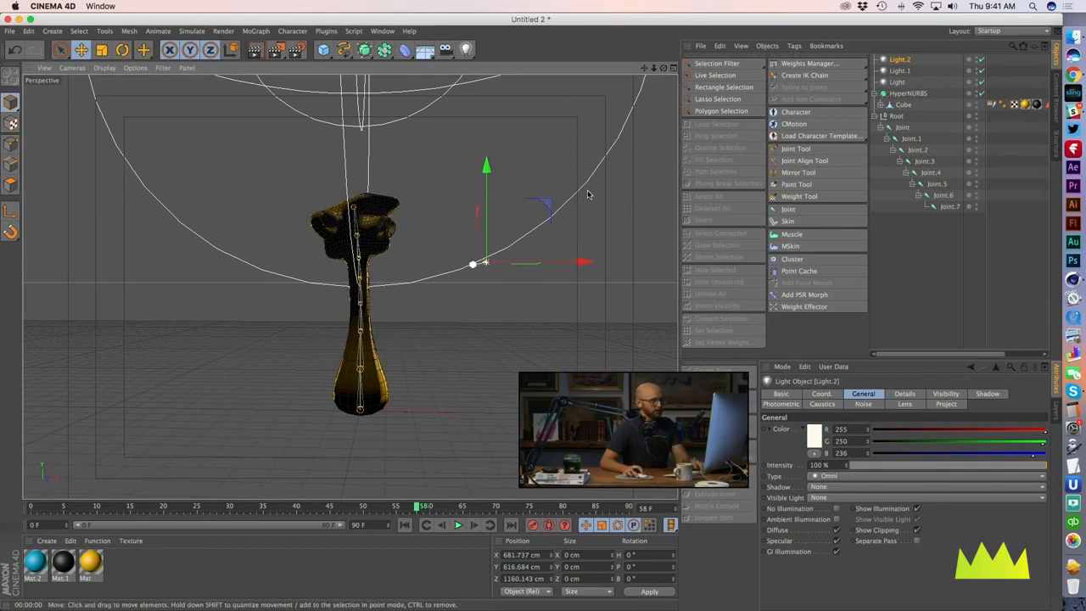
pyautogui.press('super+z')
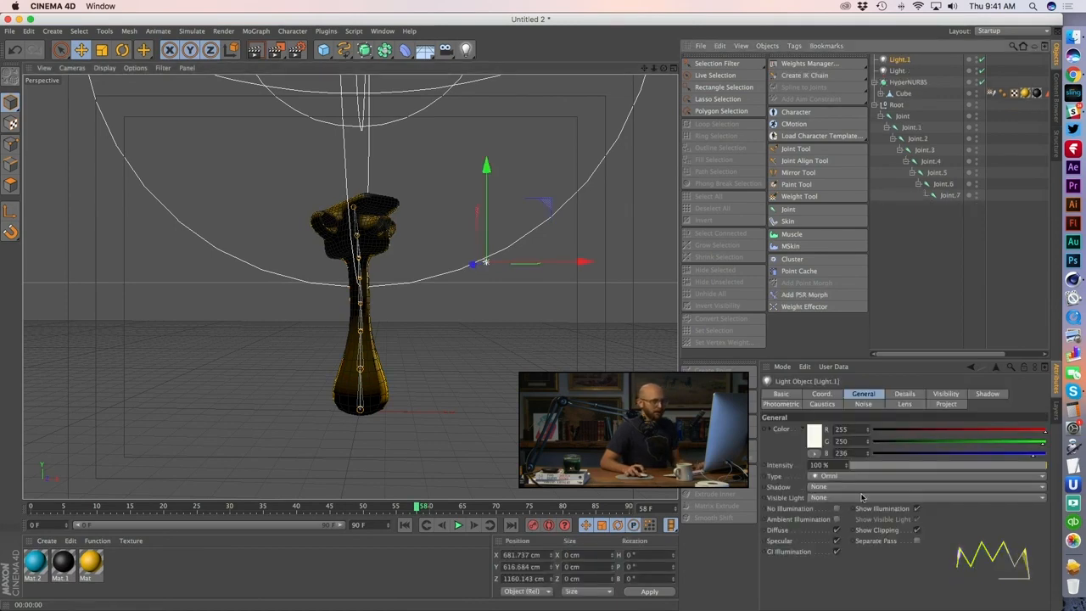
# Step: Set Light.1's shadow type to Area
pyautogui.click(817, 487)
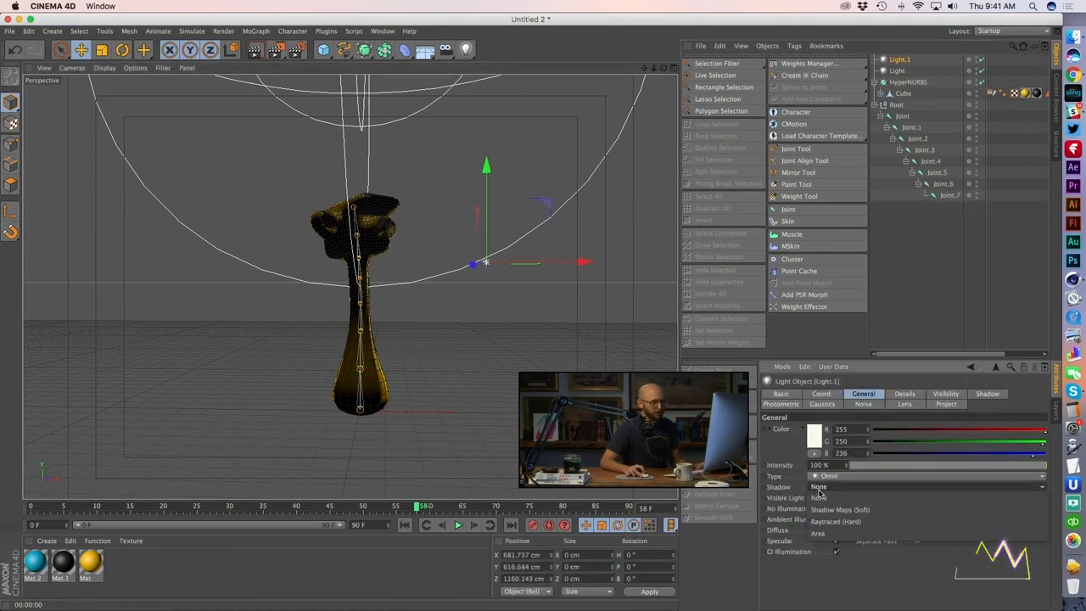
pyautogui.click(817, 533)
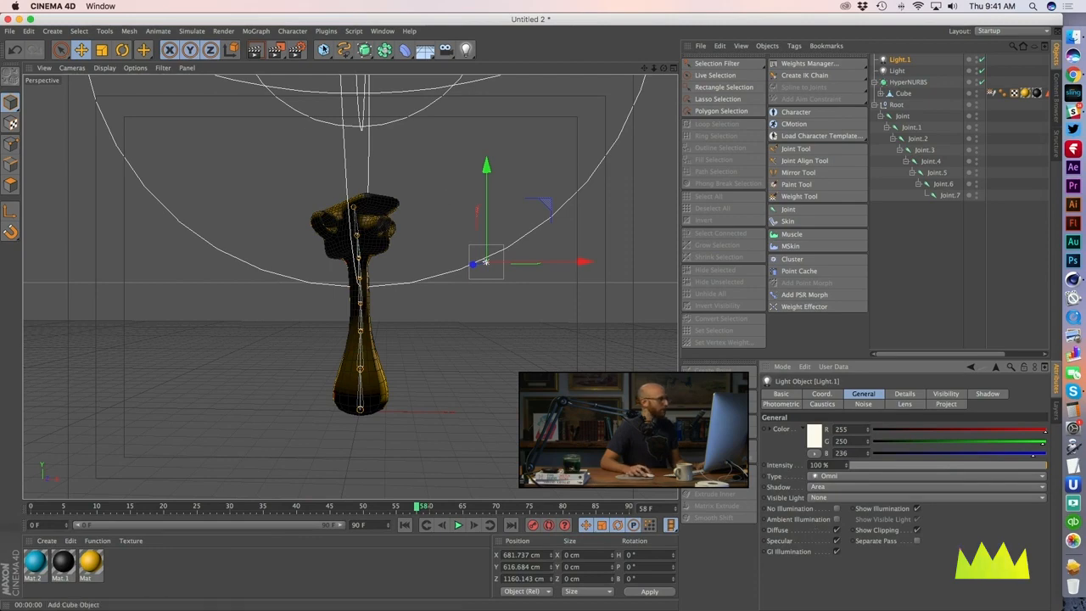
# Step: Add a cube at the character's base and widen it to about 754 cm in X and 619 cm in Z
pyautogui.moveTo(323, 51); pyautogui.dragTo(415, 60)
pyautogui.moveTo(390, 413); pyautogui.dragTo(453, 401)
pyautogui.press('super+z')
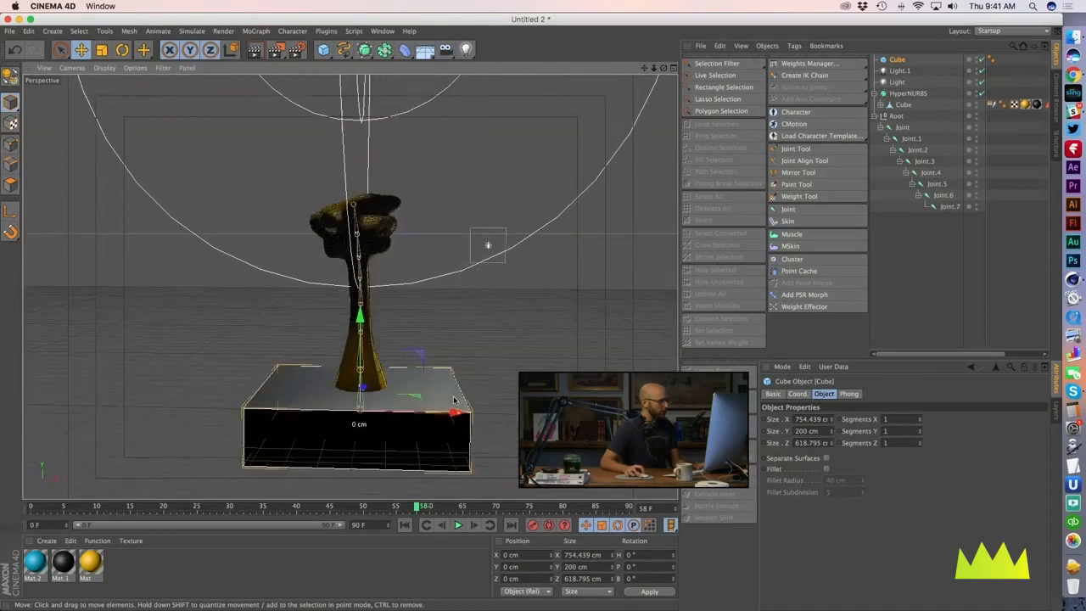
# Step: Lower the cube to Y about -51 cm and render the active view
pyautogui.moveTo(363, 326); pyautogui.dragTo(363, 337)
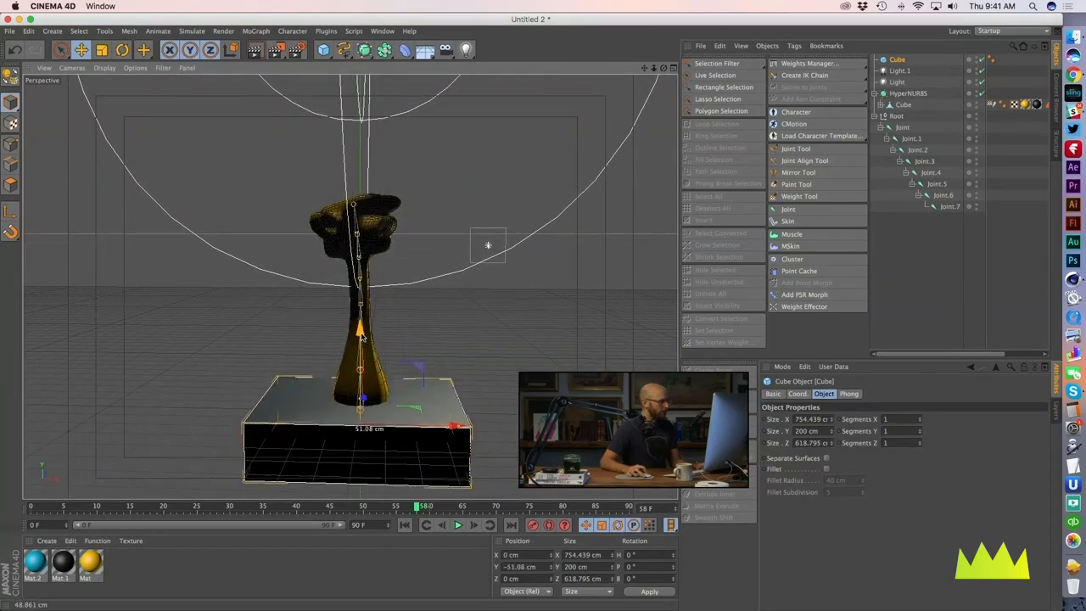
pyautogui.keyDown('alt'); pyautogui.moveTo(360, 404); pyautogui.dragTo(364, 401); pyautogui.keyUp('alt')
pyautogui.keyDown('alt'); pyautogui.moveTo(365, 406); pyautogui.dragTo(380, 390, button='middle'); pyautogui.keyUp('alt')
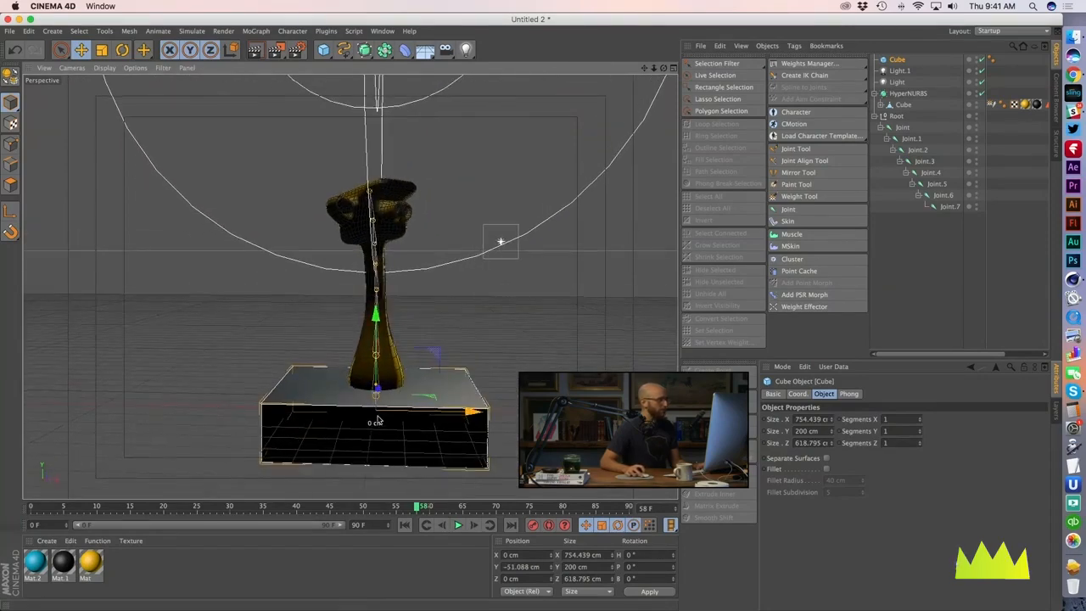
pyautogui.click(255, 49)
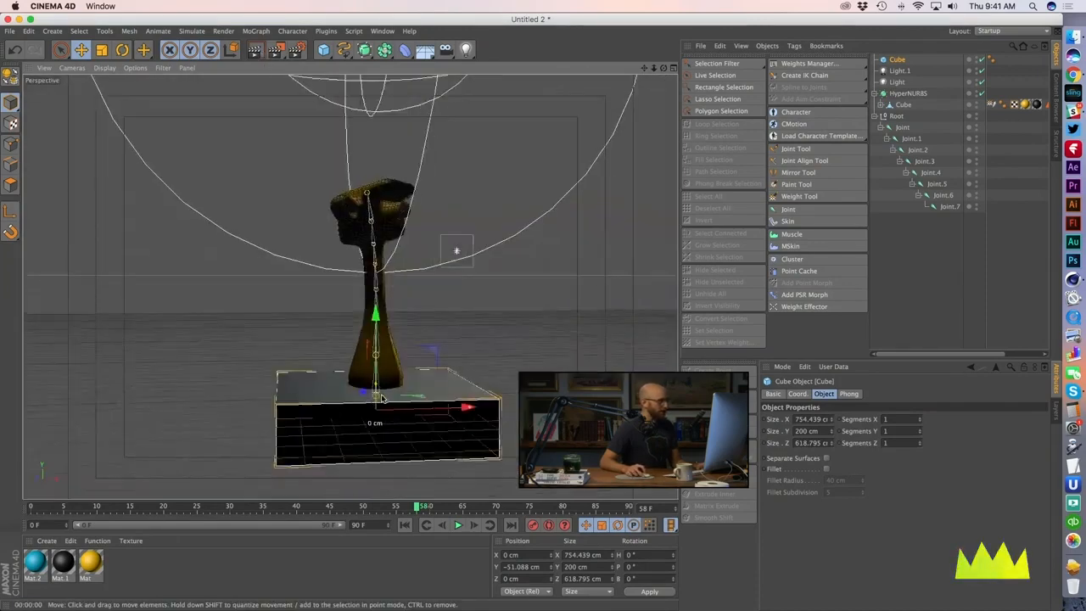
pyautogui.click(369, 405)
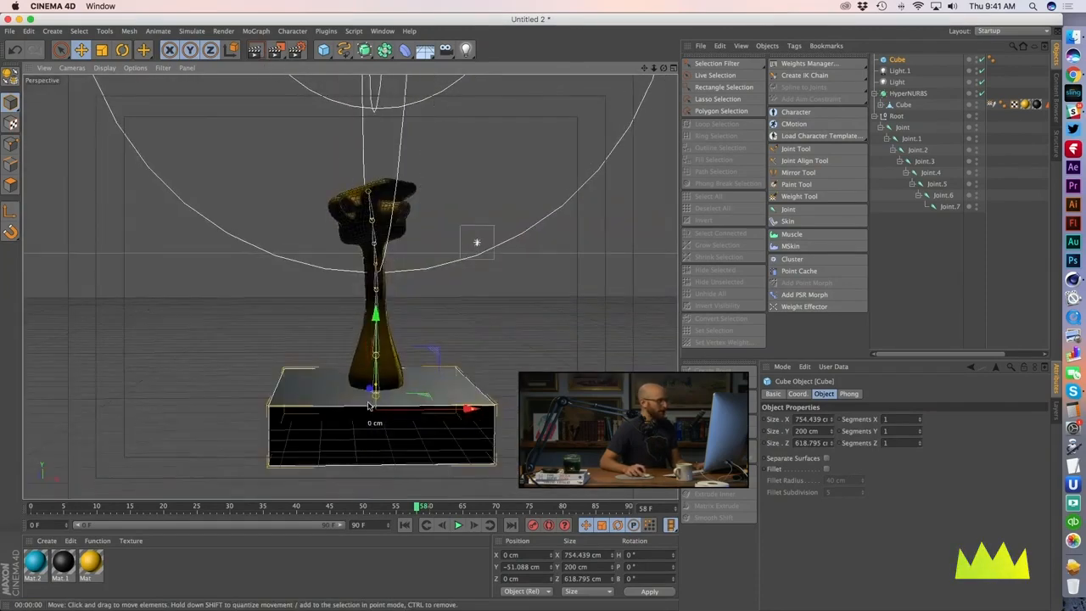
pyautogui.keyDown('alt'); pyautogui.moveTo(477, 339); pyautogui.dragTo(476, 332, button='middle'); pyautogui.keyUp('alt')
# Step: Duplicate Light.1 and move the copy to X about 40 cm and Z about -1548 cm
pyautogui.click(905, 72)
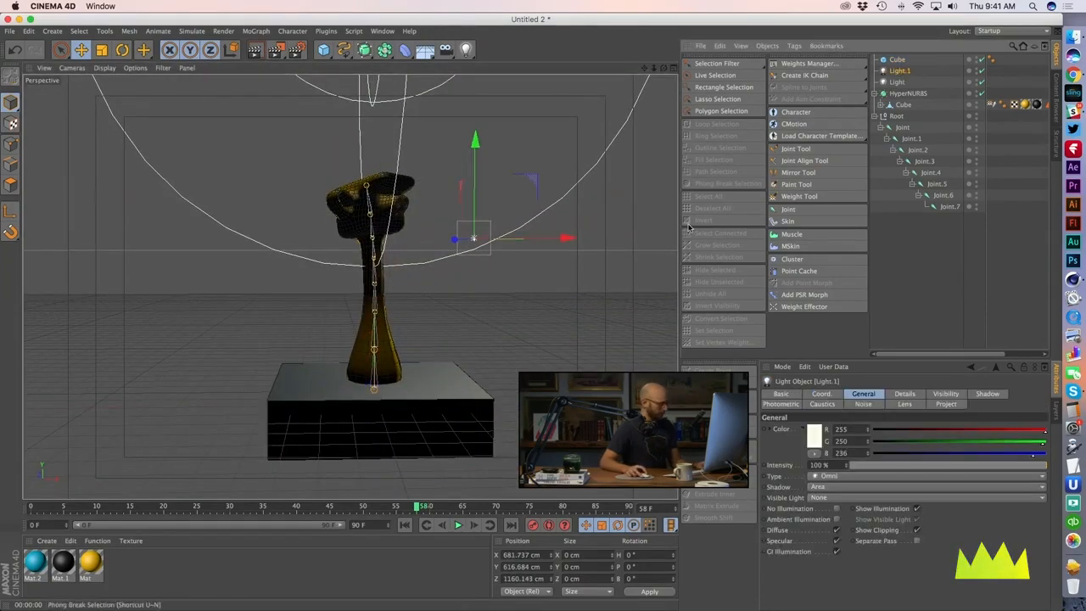
pyautogui.press('super+c')
pyautogui.press('super+v')
pyautogui.moveTo(449, 241); pyautogui.dragTo(667, 231)
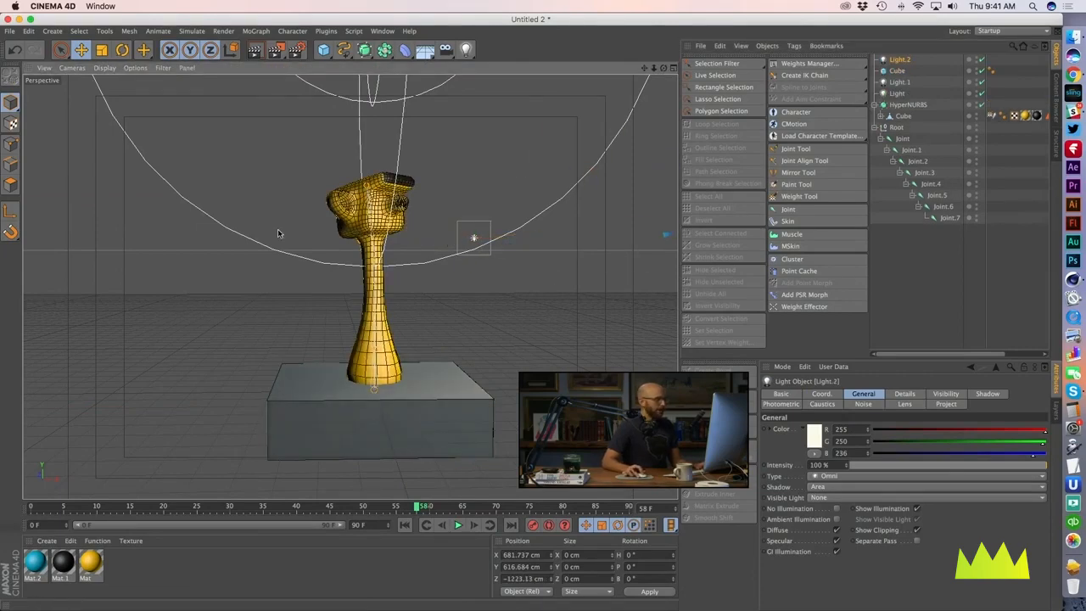
pyautogui.keyDown('alt'); pyautogui.moveTo(405, 269); pyautogui.dragTo(416, 383, button='right'); pyautogui.keyUp('alt')
pyautogui.keyDown('alt'); pyautogui.moveTo(416, 383); pyautogui.dragTo(281, 406); pyautogui.keyUp('alt')
pyautogui.moveTo(581, 290); pyautogui.dragTo(264, 348)
pyautogui.moveTo(340, 244); pyautogui.dragTo(334, 364)
pyautogui.keyDown('alt'); pyautogui.moveTo(335, 365); pyautogui.dragTo(362, 371, button='middle'); pyautogui.keyUp('alt')
# Step: Set Light.2's intensity to 50% and its color to a cool white with RGB 236, 254, 255
pyautogui.click(829, 465)
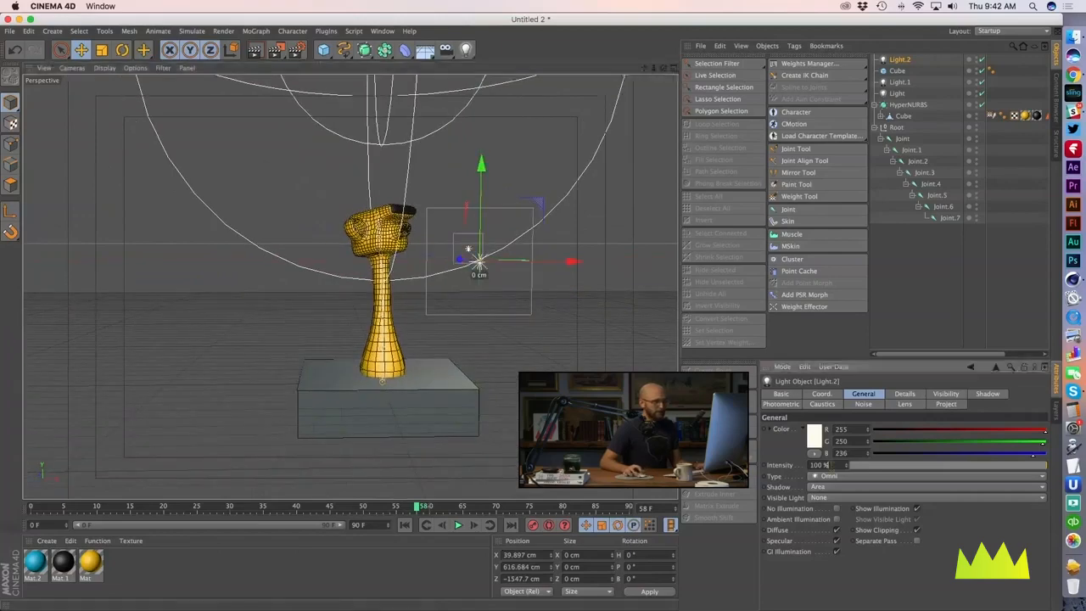
pyautogui.write('50')
pyautogui.press('Return')
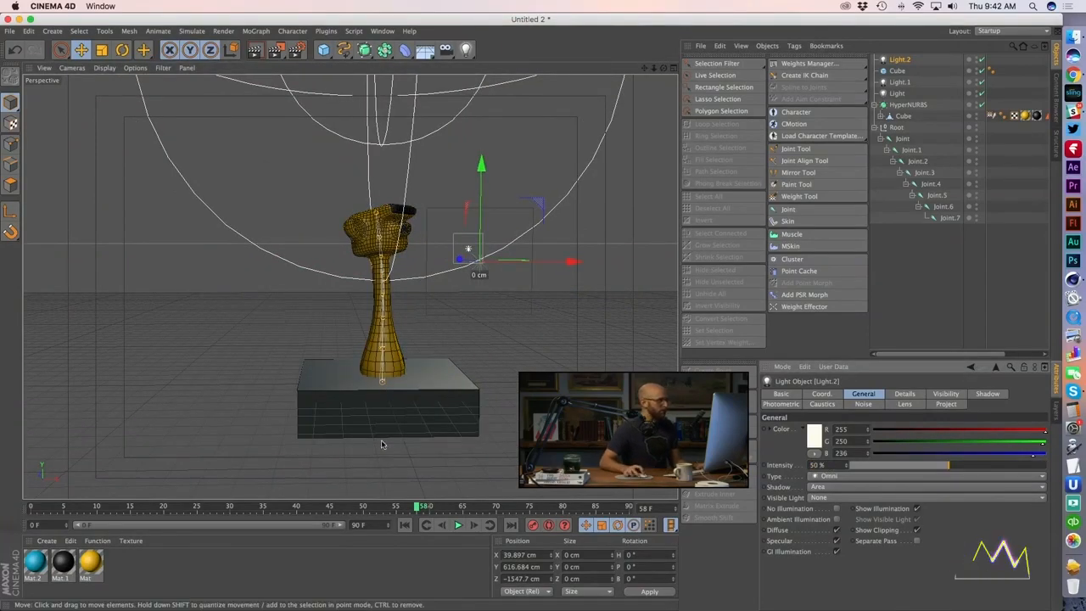
pyautogui.click(809, 440)
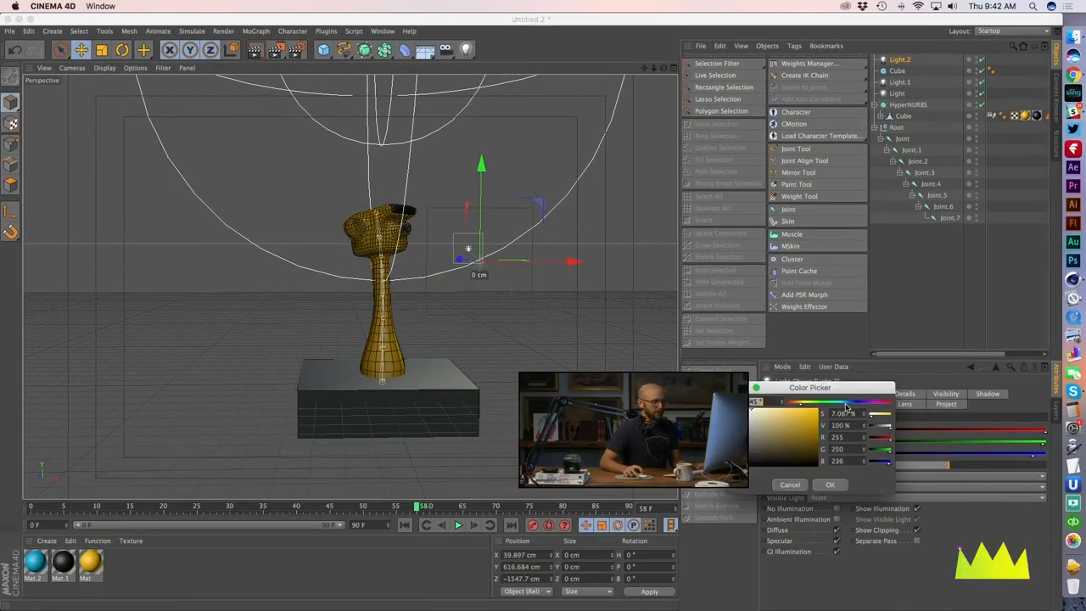
pyautogui.click(831, 486)
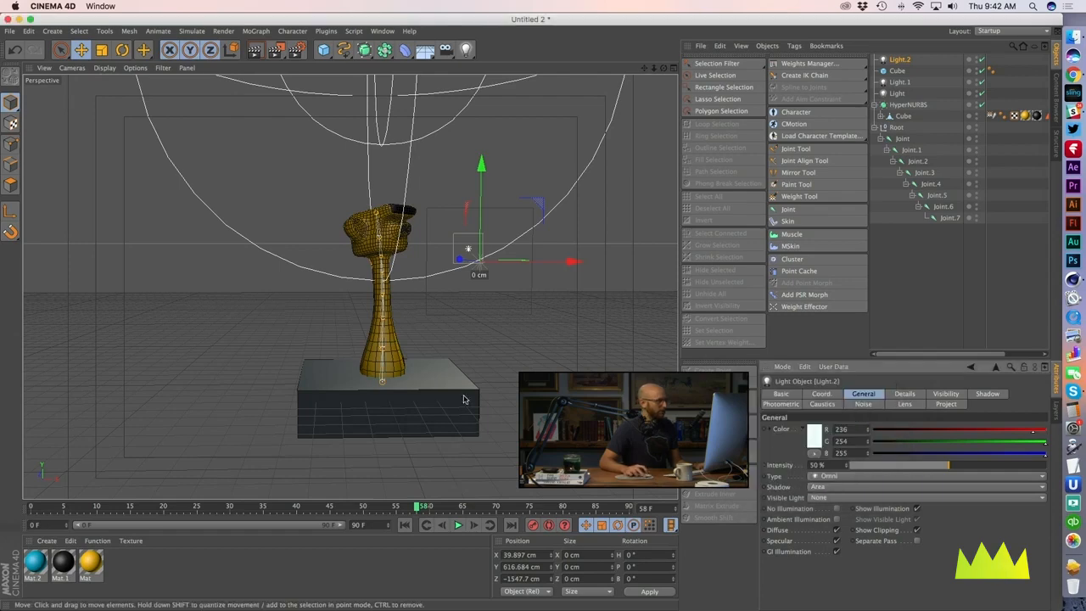
# Step: Deselect all objects and render the active view to check the lighting on the character and cube
pyautogui.keyDown('alt'); pyautogui.moveTo(403, 381); pyautogui.dragTo(381, 408); pyautogui.keyUp('alt')
pyautogui.click(947, 247)
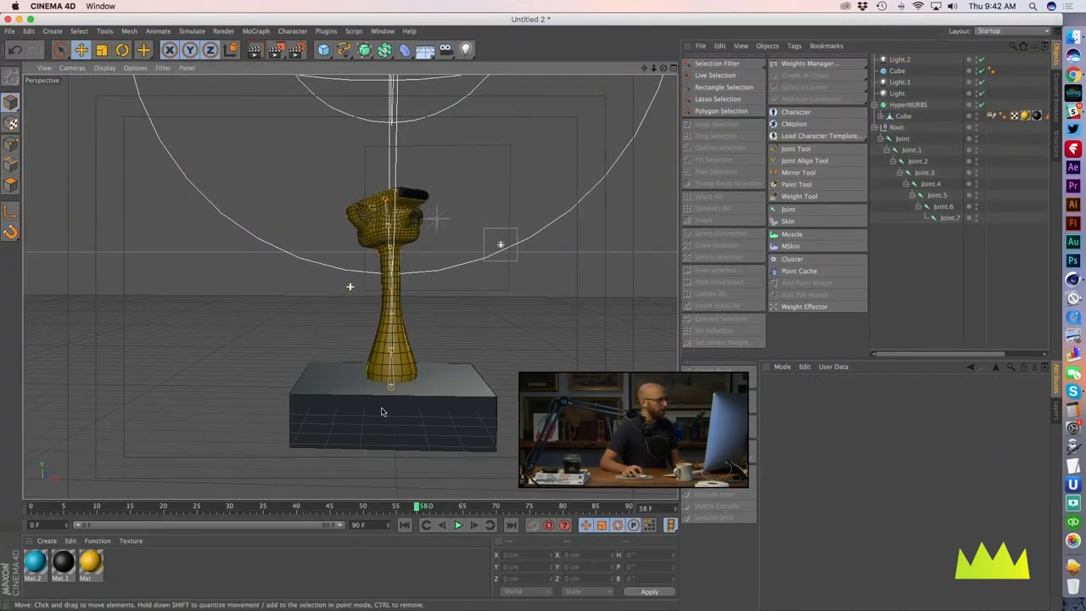
pyautogui.click(255, 49)
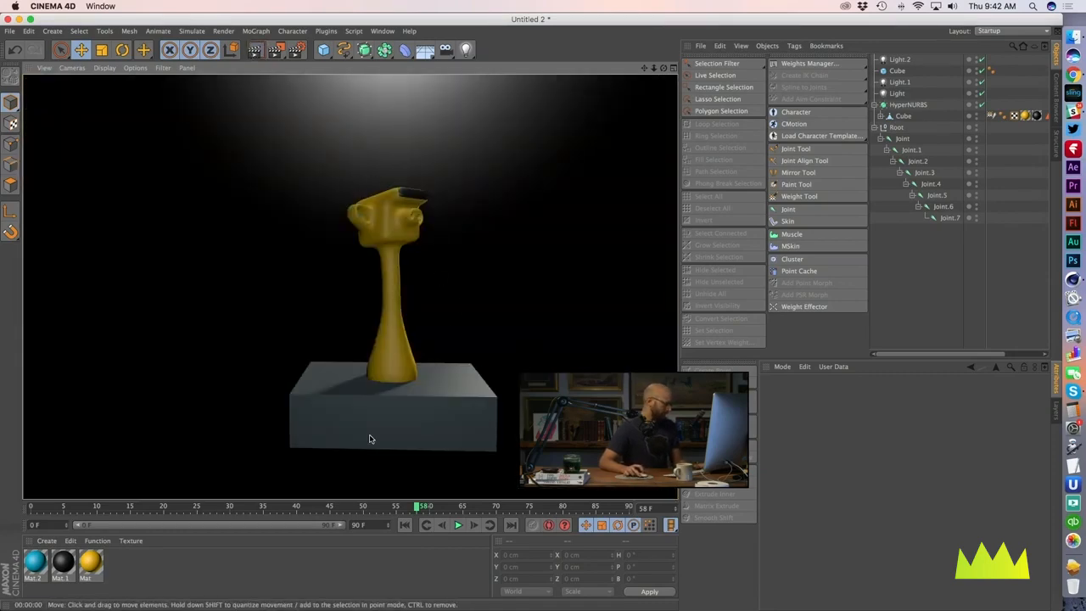
pyautogui.keyDown('alt'); pyautogui.moveTo(415, 454); pyautogui.dragTo(374, 442); pyautogui.keyUp('alt')
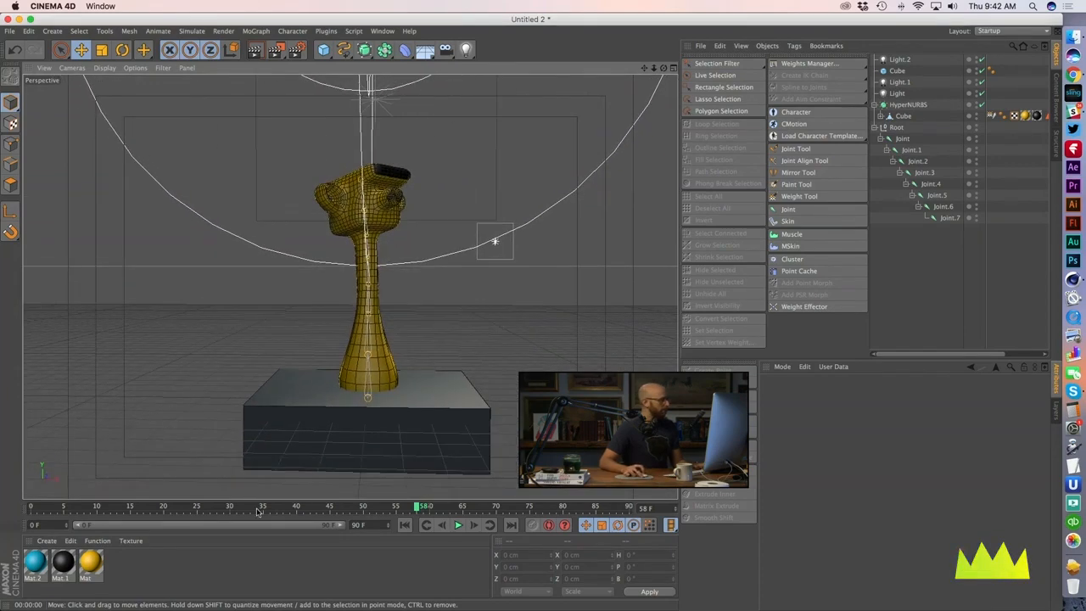
# Step: Create a new material with Luminance enabled and a pink luminance color of RGB 255, 84, 249
pyautogui.doubleClick(138, 577)
pyautogui.doubleClick(36, 559)
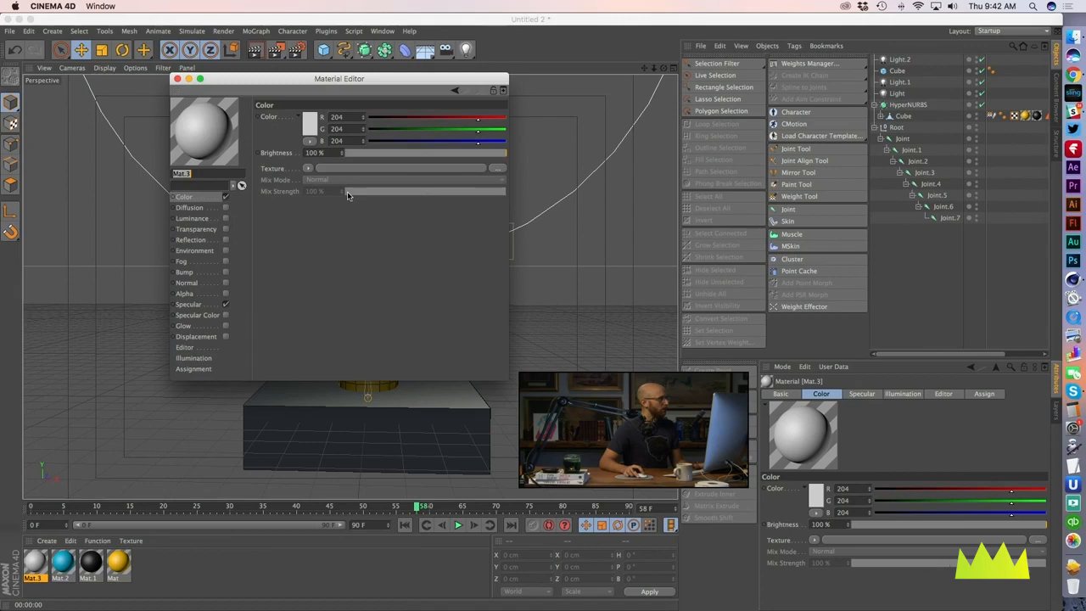
pyautogui.click(225, 219)
pyautogui.click(311, 125)
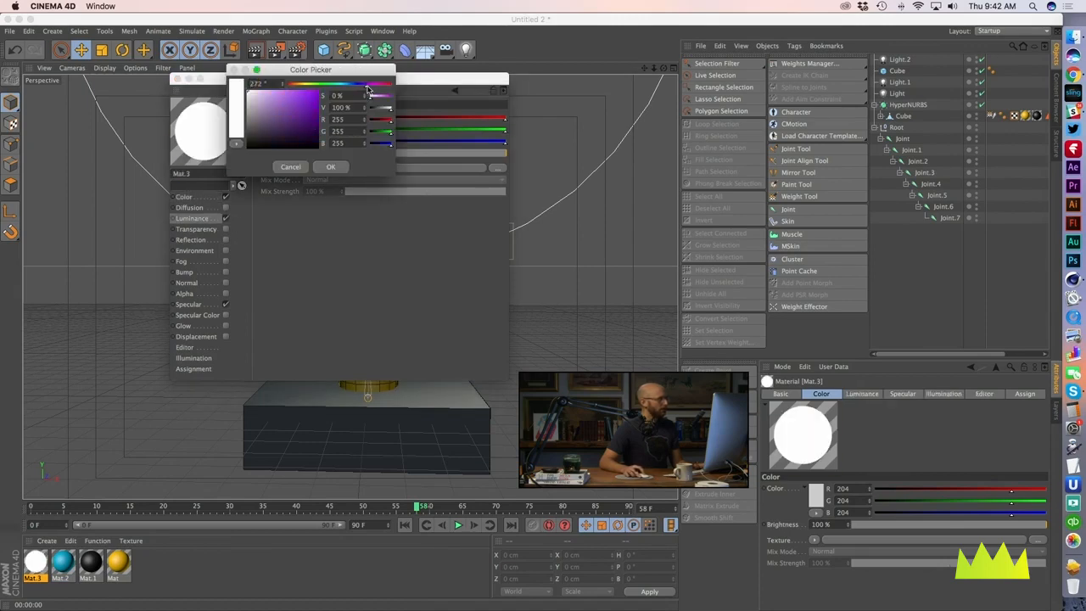
pyautogui.moveTo(367, 89); pyautogui.dragTo(372, 88)
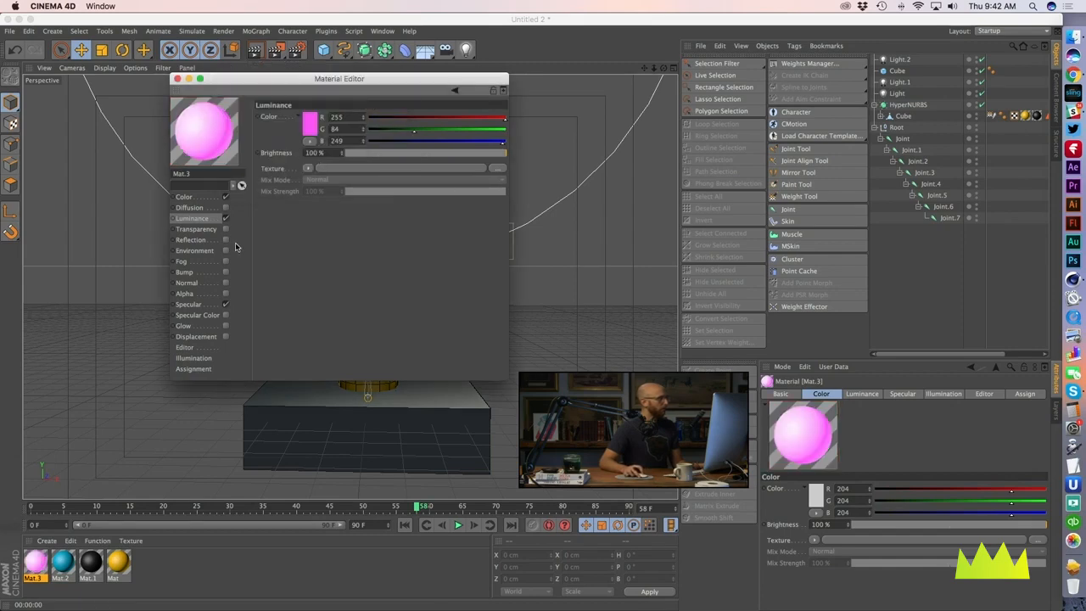
pyautogui.click(177, 78)
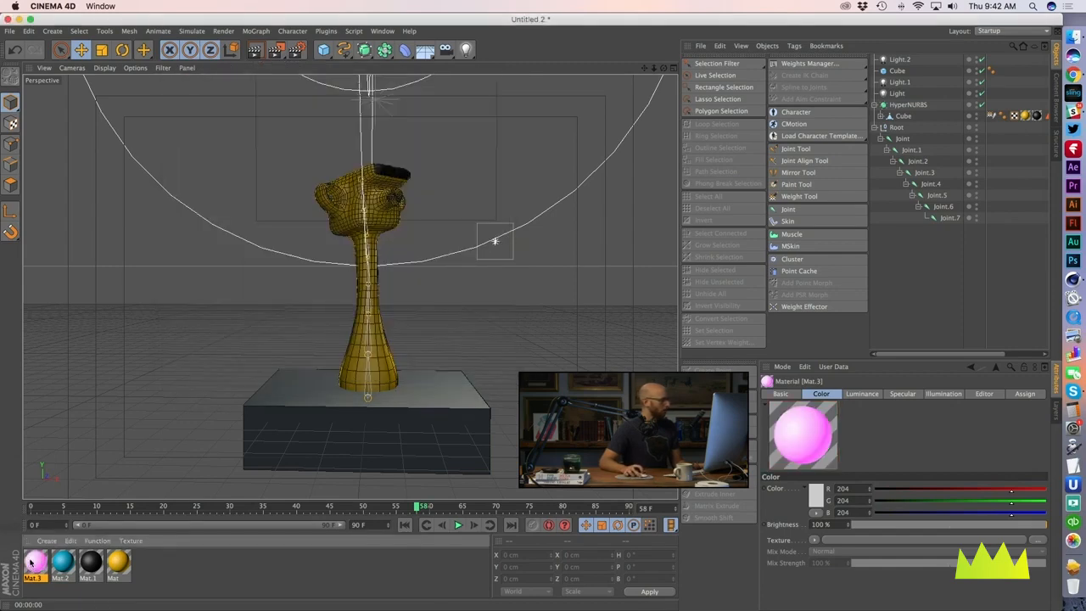
# Step: Apply the pink luminous material to the cube under the character and render the active view
pyautogui.moveTo(360, 438); pyautogui.dragTo(356, 437)
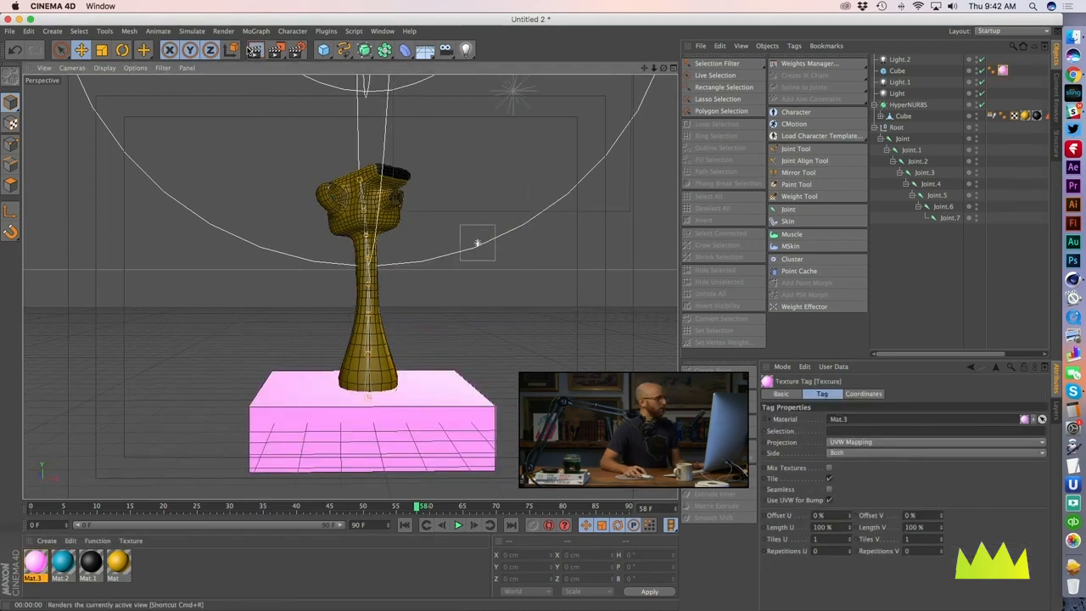
pyautogui.press('super+r')
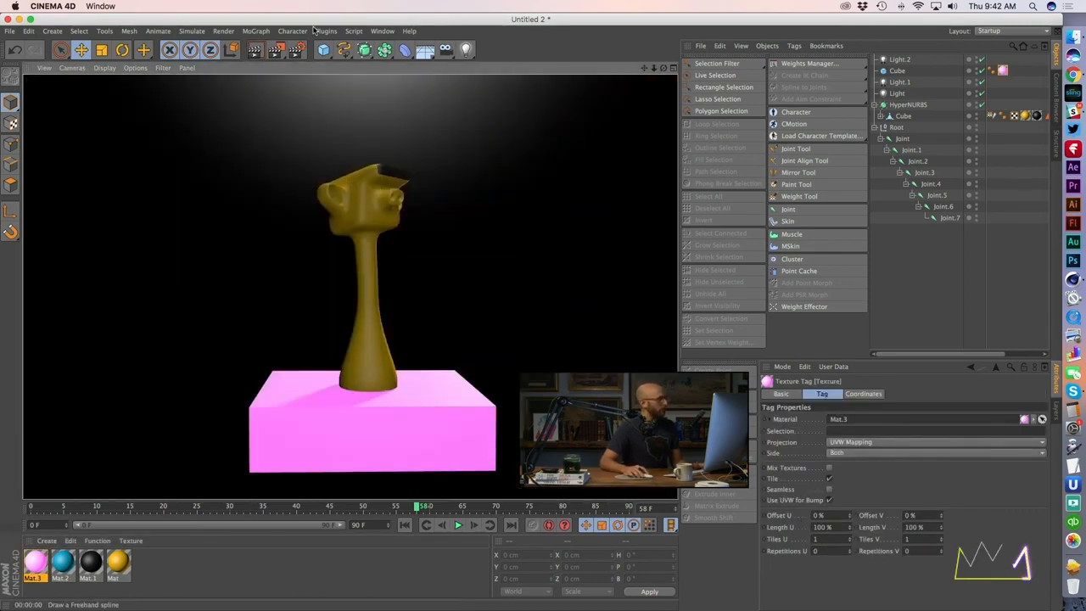
# Step: Add Global Illumination to the render settings with the GI mode IR + QMC (Still Image)
pyautogui.click(299, 53)
pyautogui.click(80, 221)
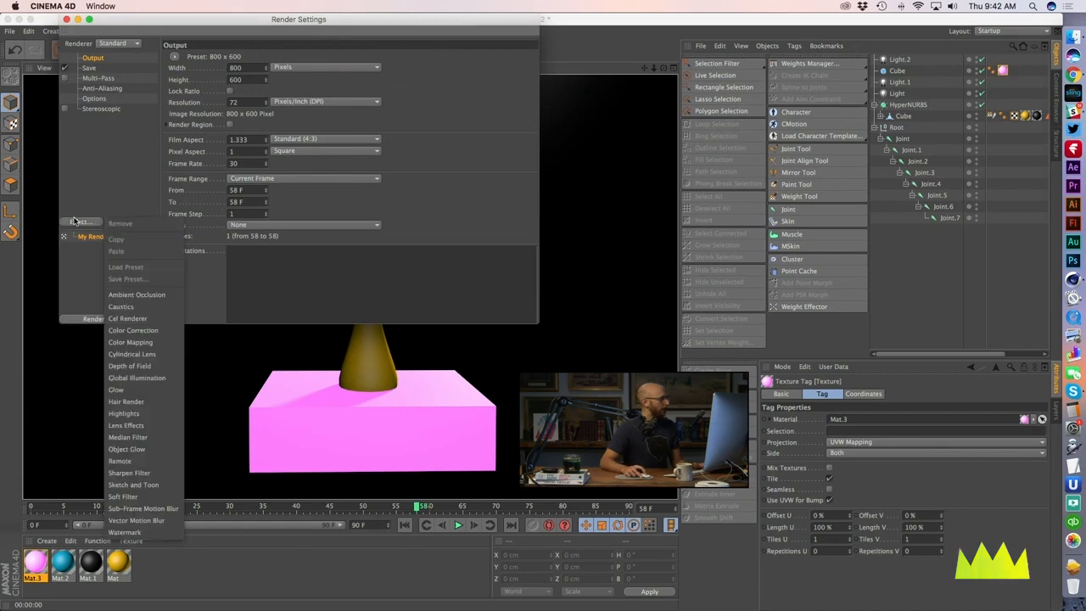
pyautogui.click(136, 377)
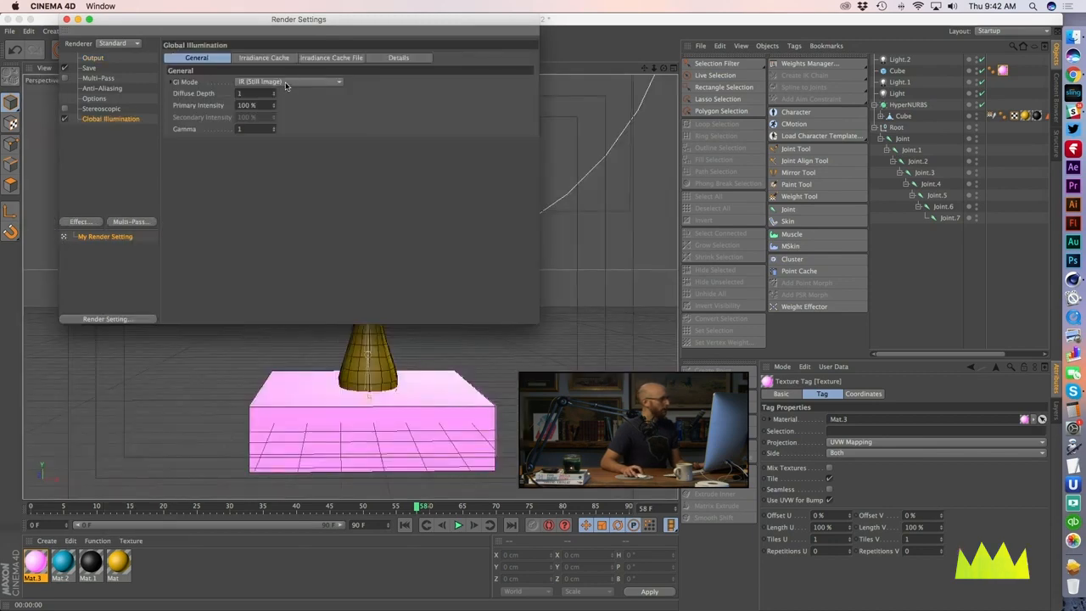
pyautogui.click(286, 82)
pyautogui.click(263, 136)
# Step: Set the irradiance cache's stochastic samples and record density to Low
pyautogui.click(248, 58)
pyautogui.click(272, 83)
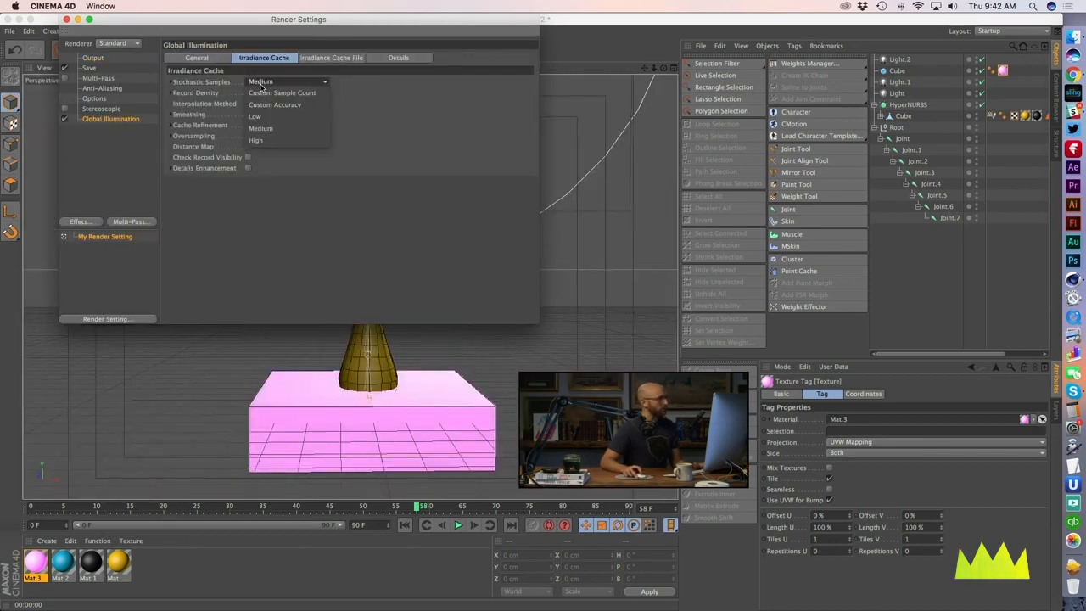
pyautogui.click(263, 116)
pyautogui.click(272, 92)
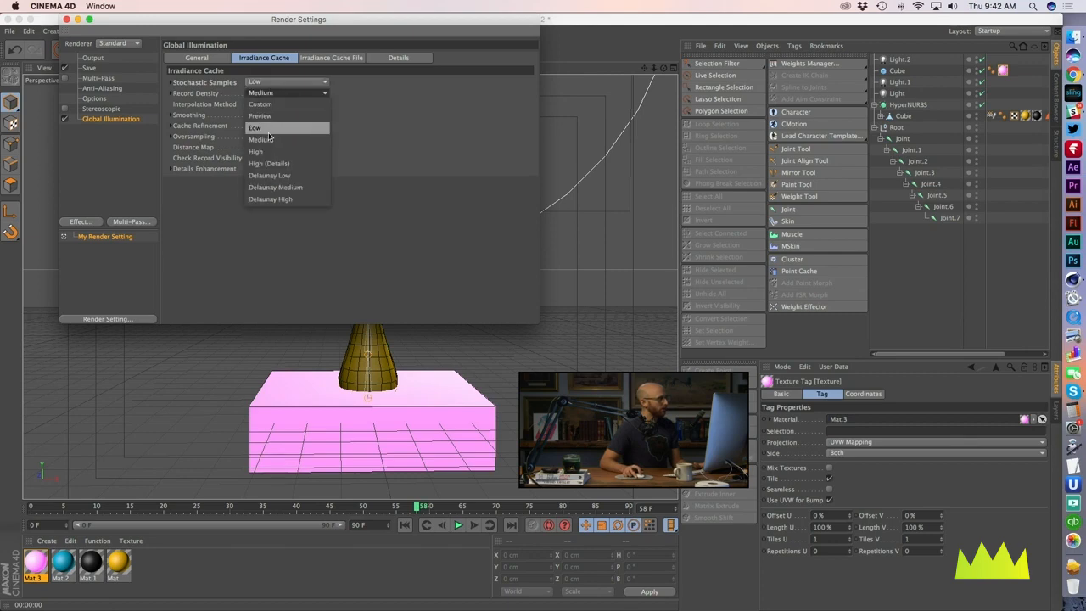
pyautogui.click(257, 127)
pyautogui.click(196, 57)
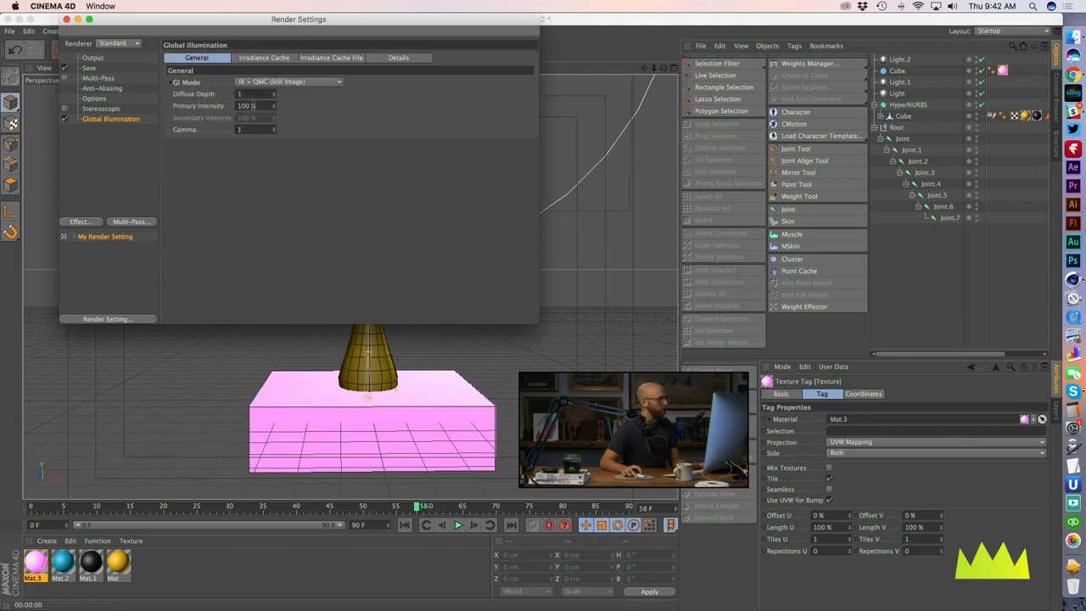
pyautogui.click(260, 84)
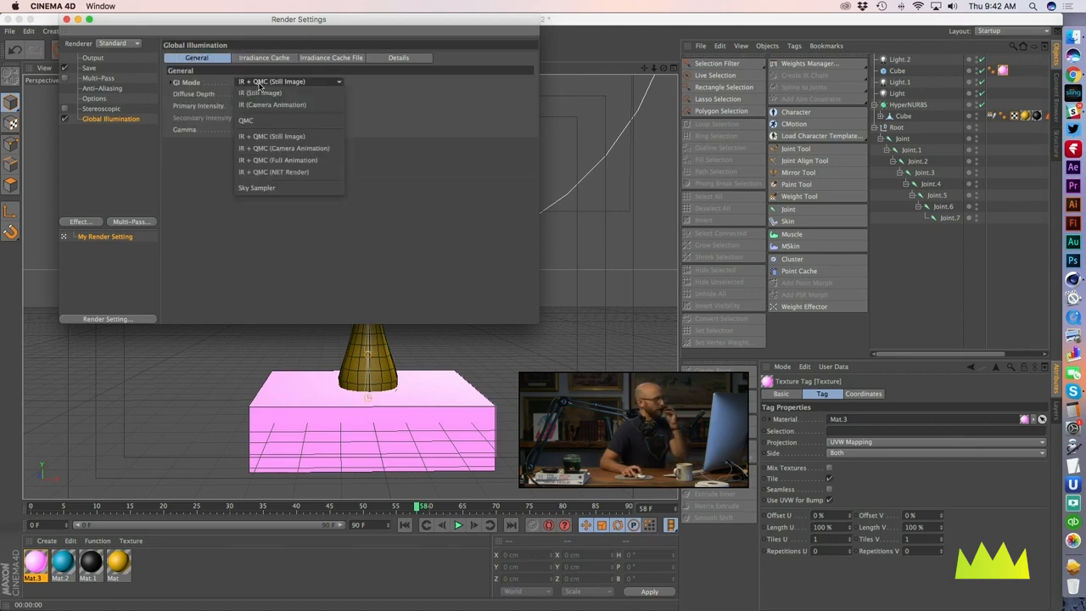
pyautogui.click(283, 138)
pyautogui.click(252, 94)
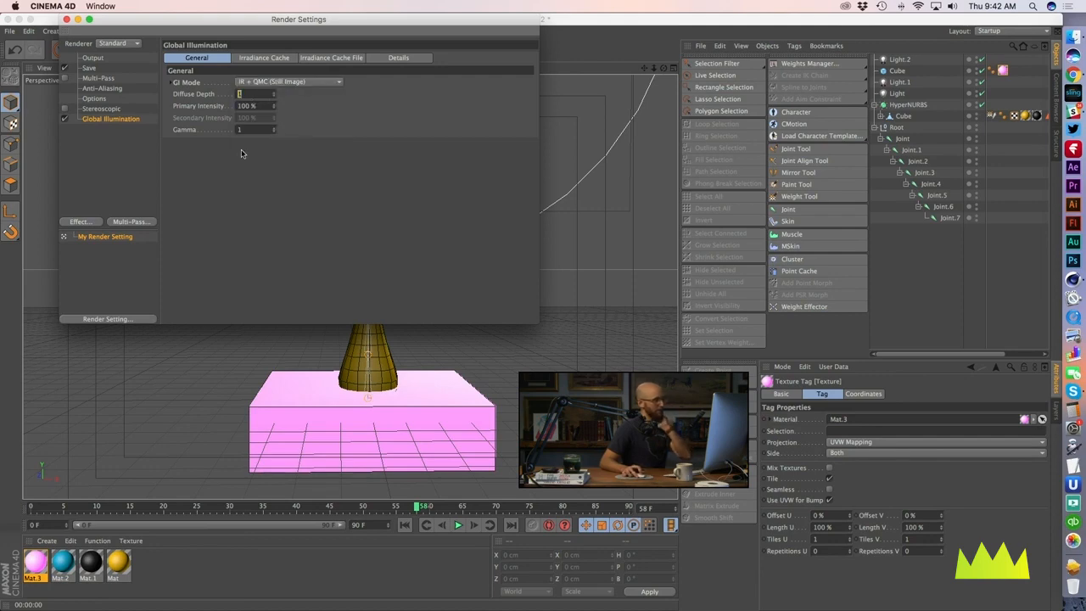
# Step: Add Ambient Occlusion to the render settings and set its gradient's dark end to gray RGB 163, 163, 163
pyautogui.click(80, 222)
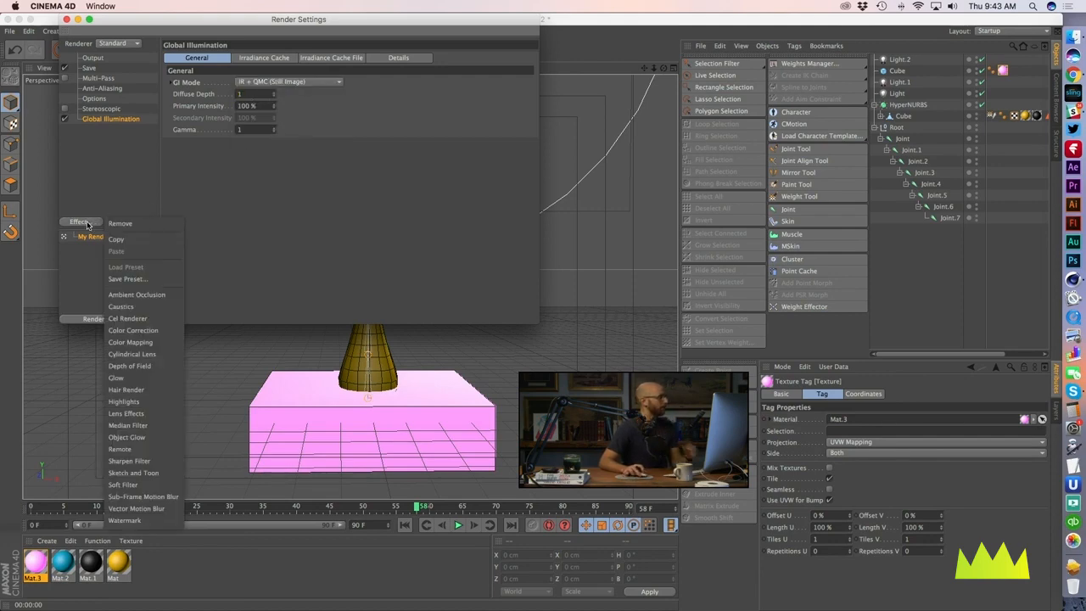
pyautogui.click(136, 294)
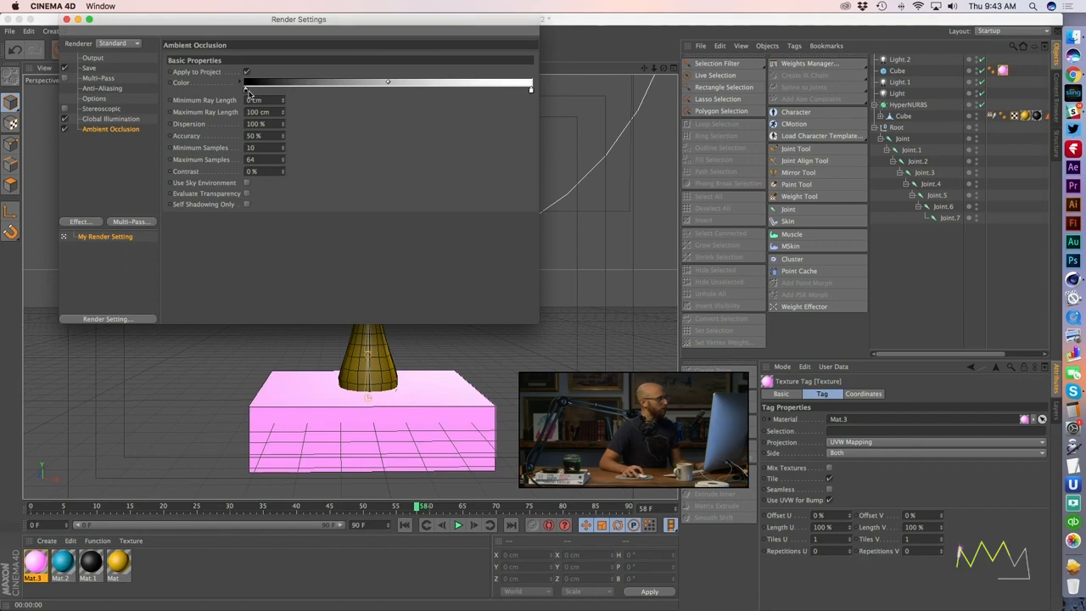
pyautogui.doubleClick(247, 90)
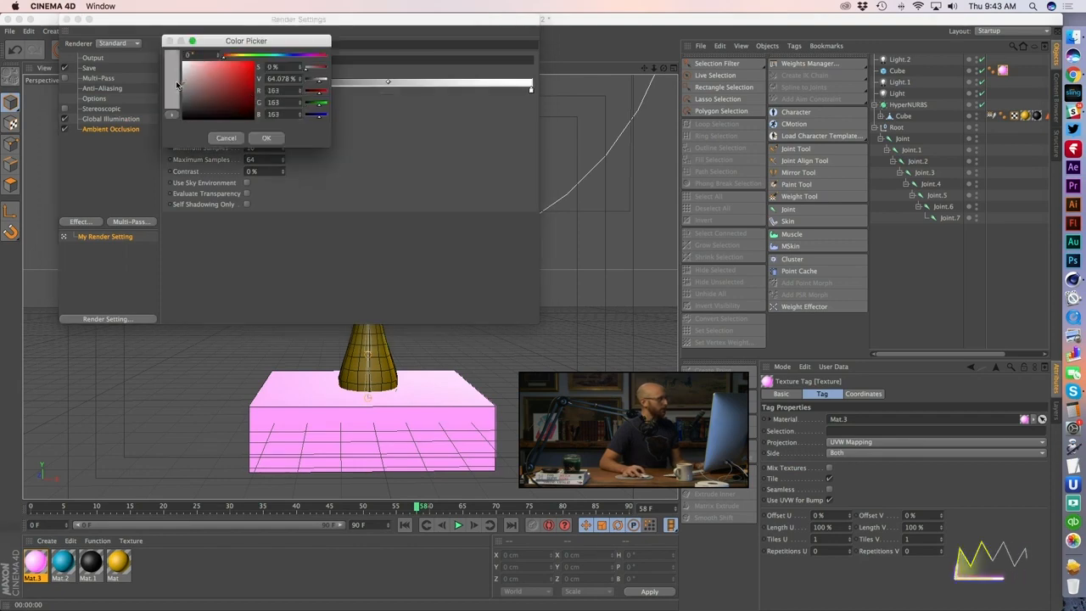
pyautogui.click(266, 137)
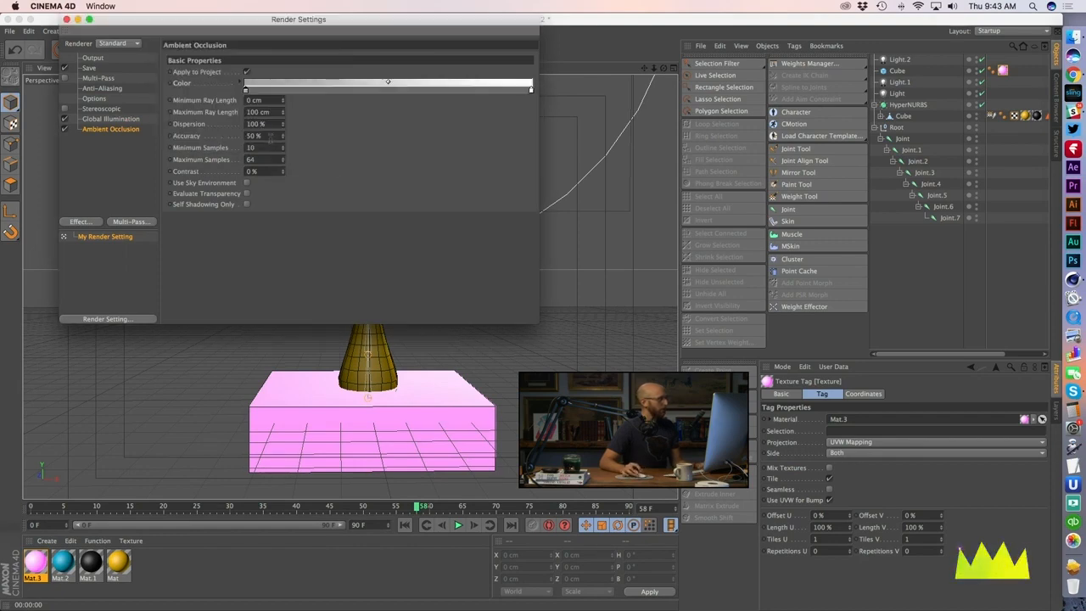
# Step: Close the render settings and render the active view from two different angles to check the lighting
pyautogui.click(67, 20)
pyautogui.hotkey('ctrl', 'r')
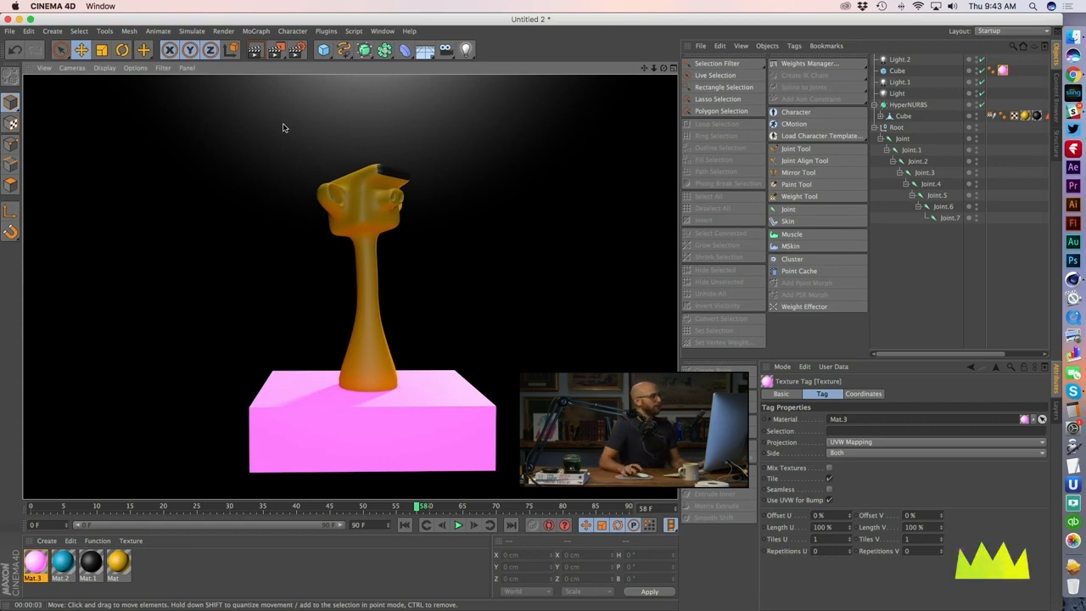
pyautogui.keyDown('alt'); pyautogui.moveTo(385, 212); pyautogui.dragTo(330, 227); pyautogui.keyUp('alt')
pyautogui.click(260, 52)
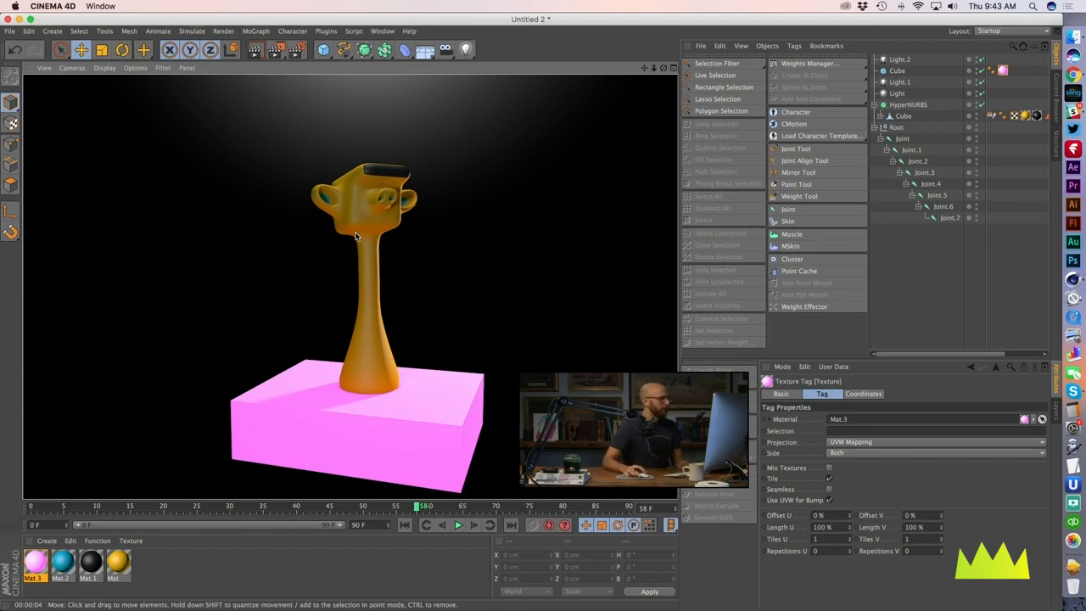
pyautogui.click(439, 356)
pyautogui.keyDown('alt'); pyautogui.moveTo(439, 355); pyautogui.dragTo(379, 399); pyautogui.keyUp('alt')
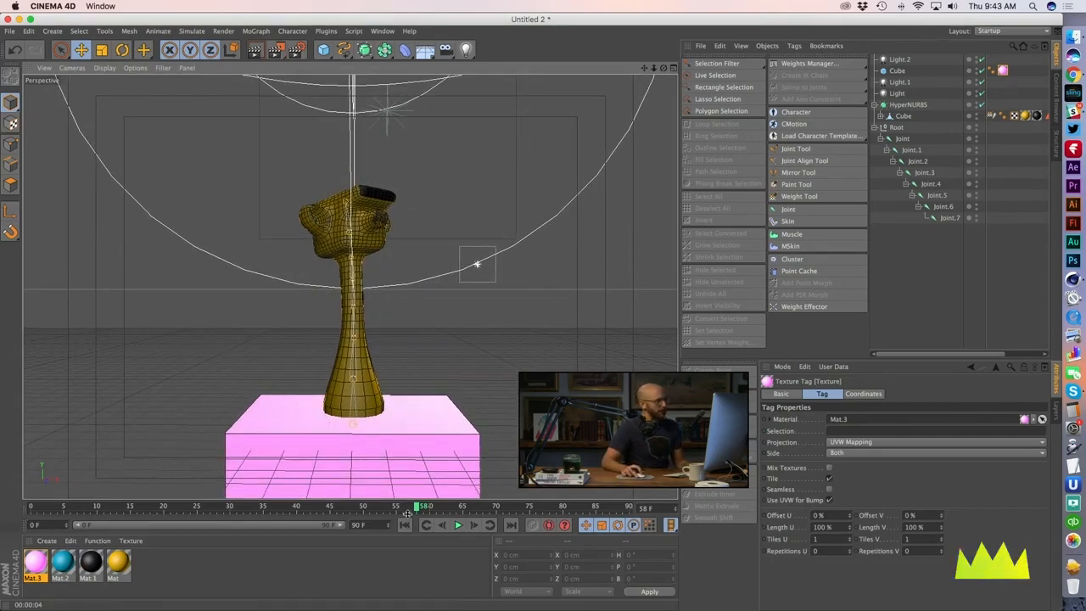
# Step: Move the timeline to frame 40 and set the Live Selection tool's mode to Soft Selection
pyautogui.moveTo(421, 507); pyautogui.dragTo(155, 506)
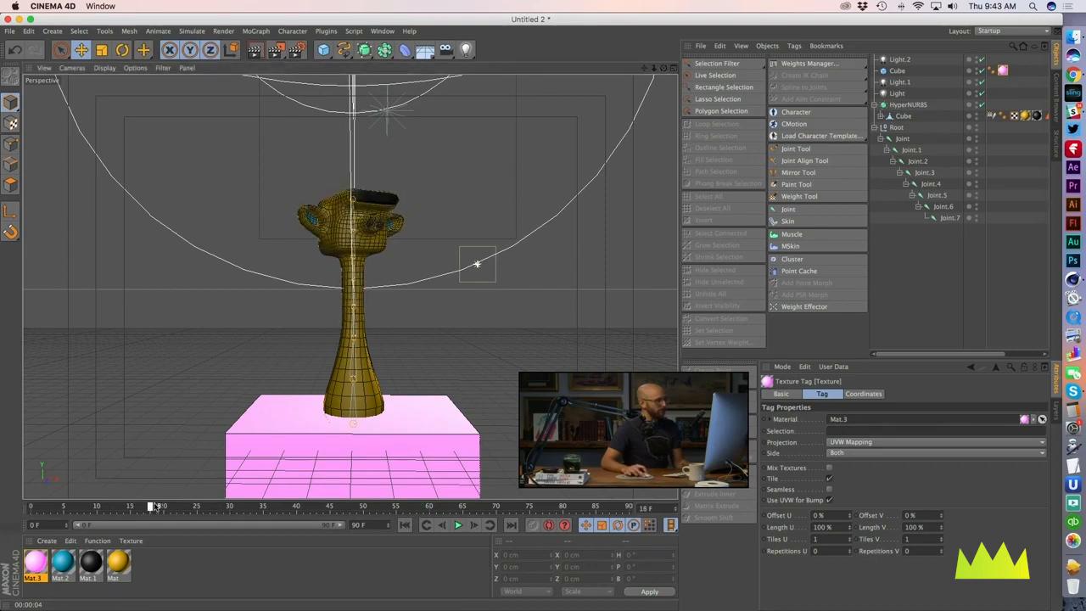
pyautogui.click(715, 75)
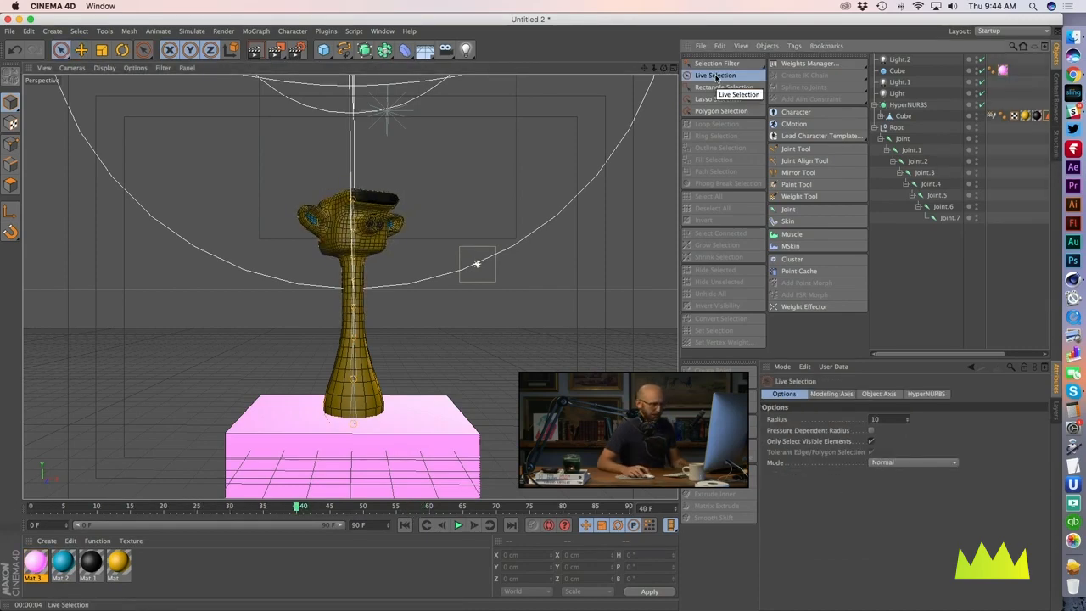
pyautogui.click(905, 465)
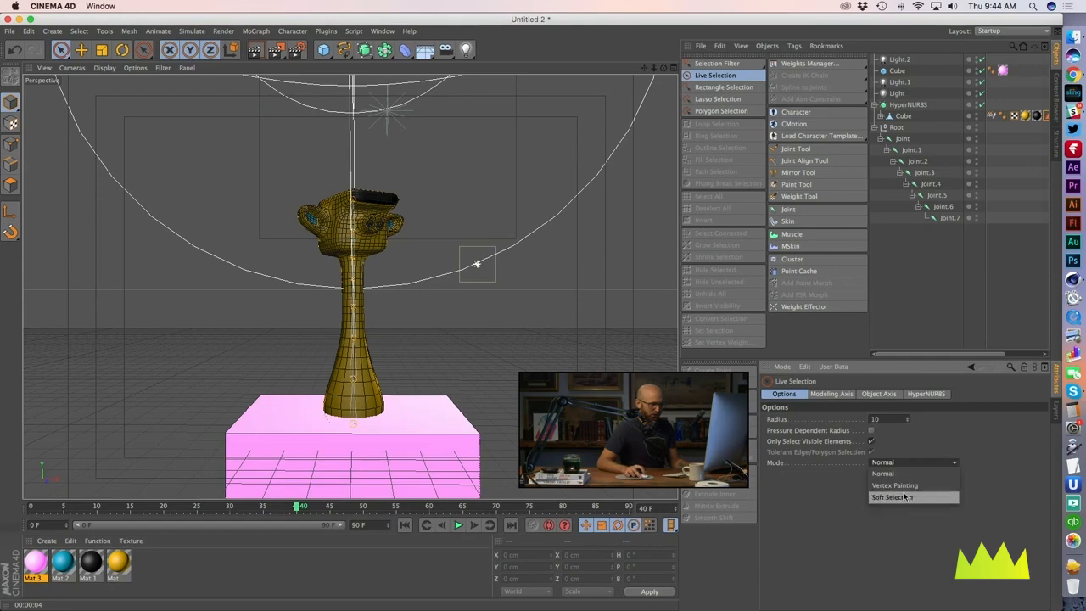
pyautogui.click(904, 497)
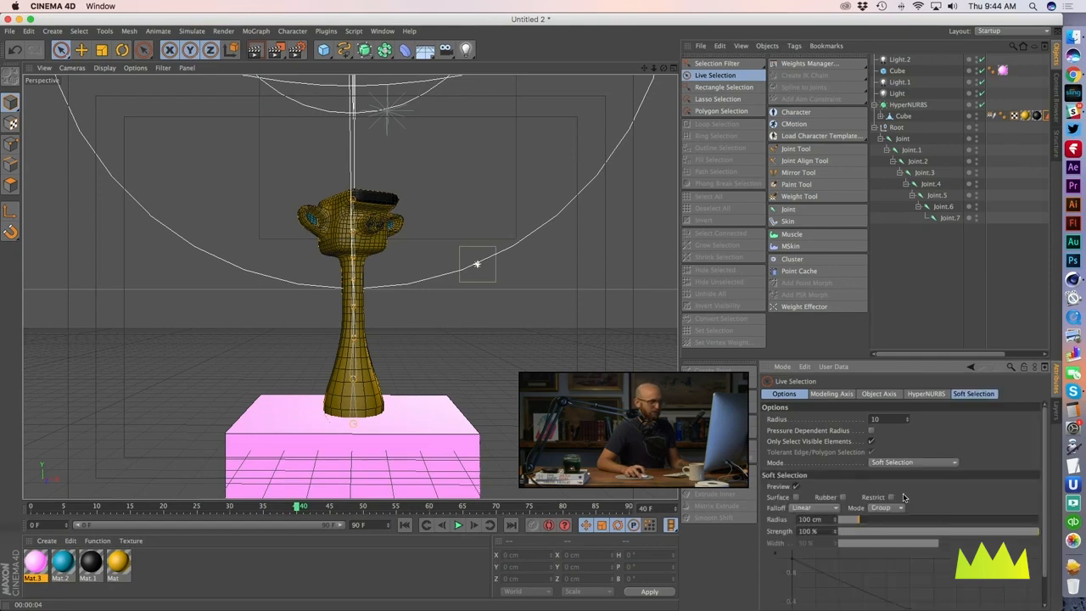
pyautogui.click(324, 50)
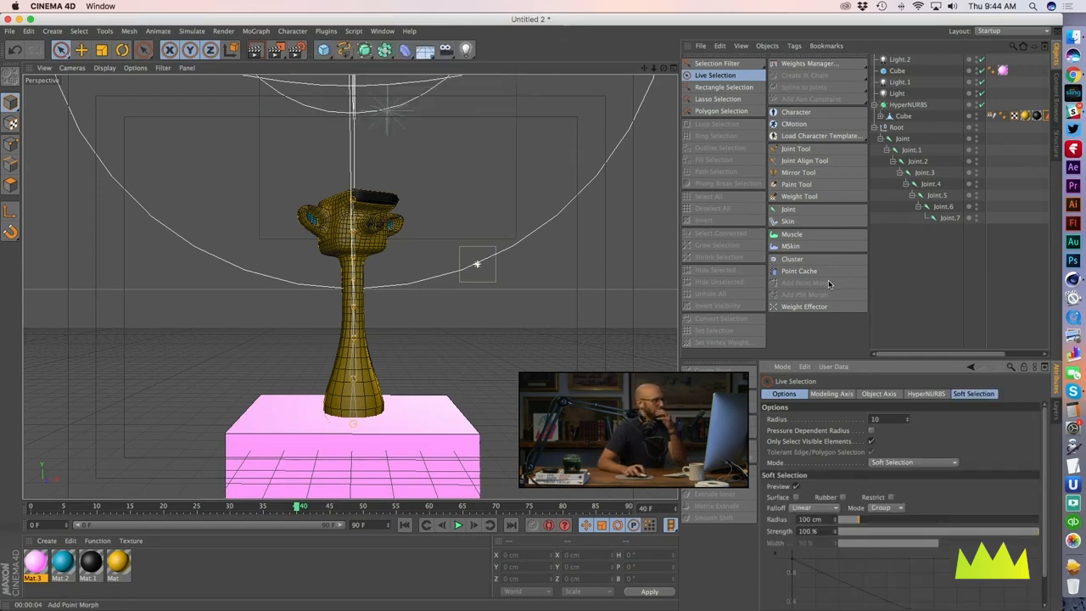
pyautogui.click(323, 49)
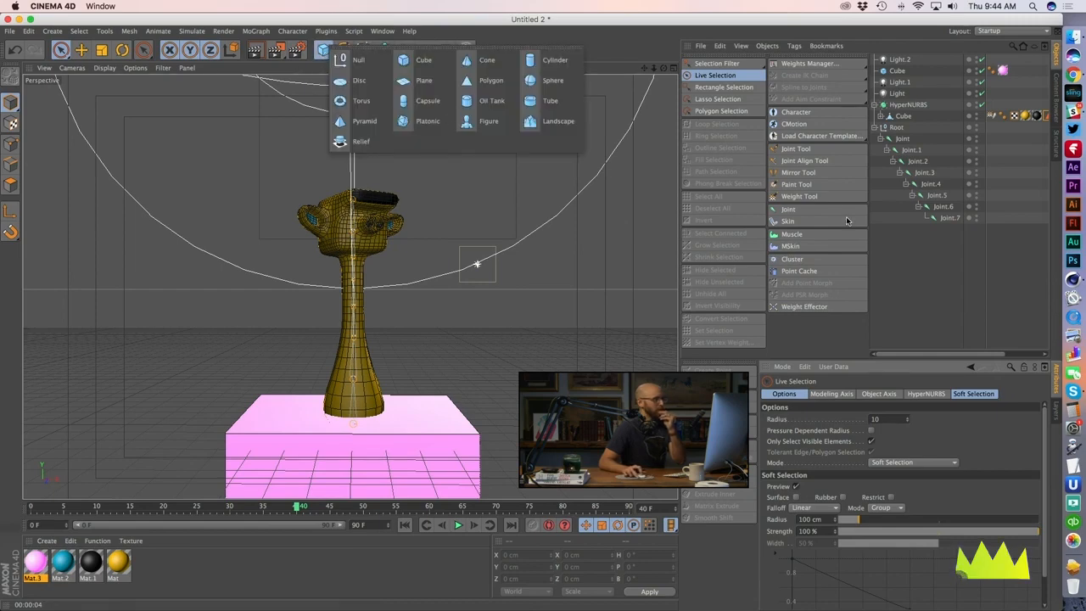
# Step: Disable the HyperNURBS and select its child Cube to work on the unsmoothed mesh
pyautogui.click(982, 106)
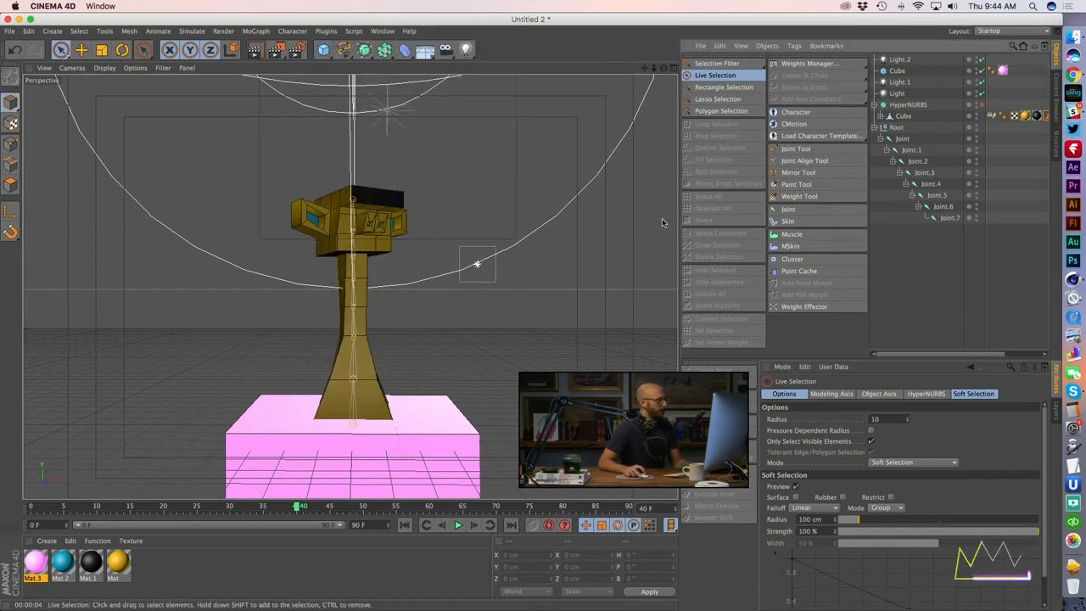
pyautogui.scroll(5, 495, 245)
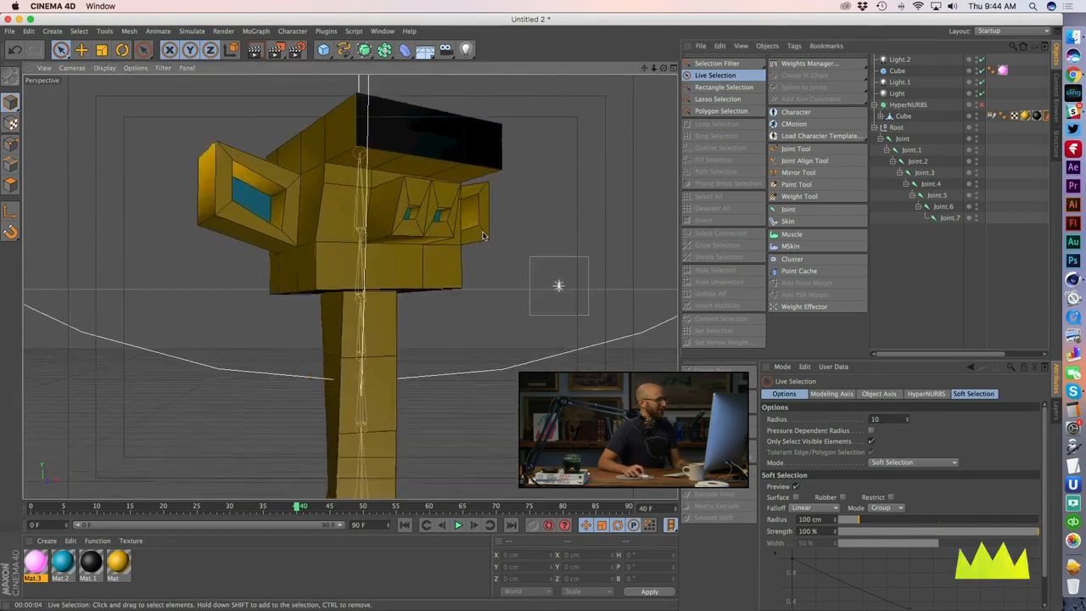
pyautogui.keyDown('alt'); pyautogui.moveTo(495, 245); pyautogui.dragTo(299, 306); pyautogui.keyUp('alt')
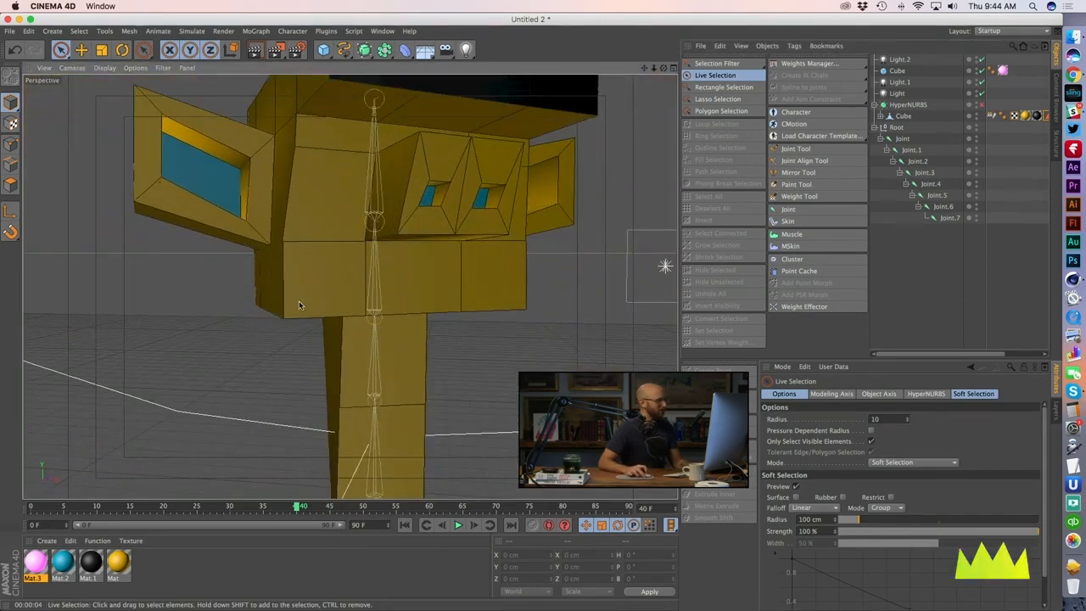
pyautogui.click(902, 116)
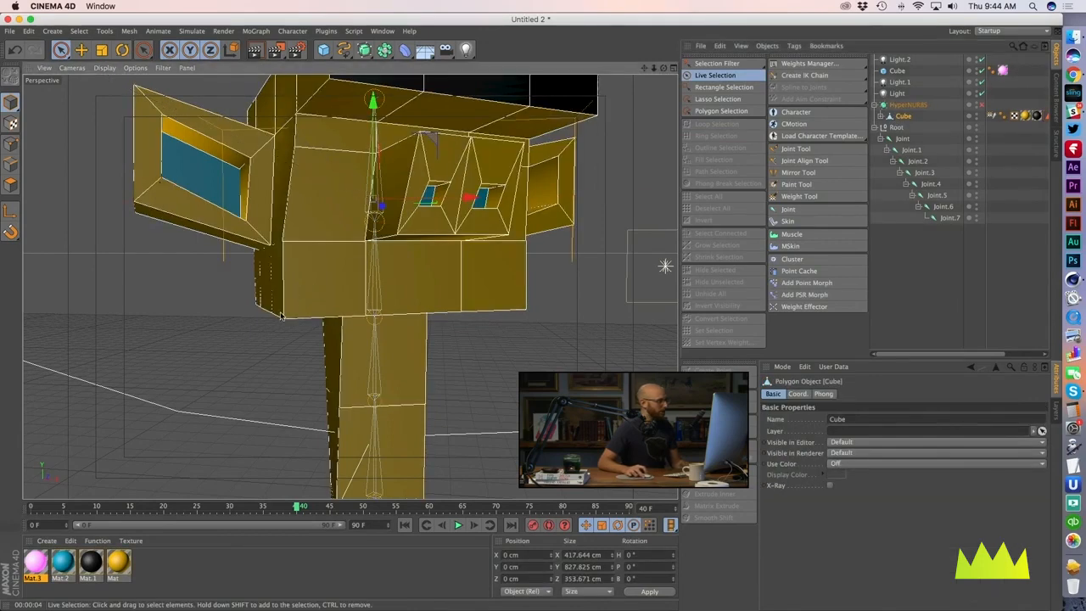
pyautogui.keyDown('alt'); pyautogui.moveTo(282, 316); pyautogui.dragTo(543, 305); pyautogui.keyUp('alt')
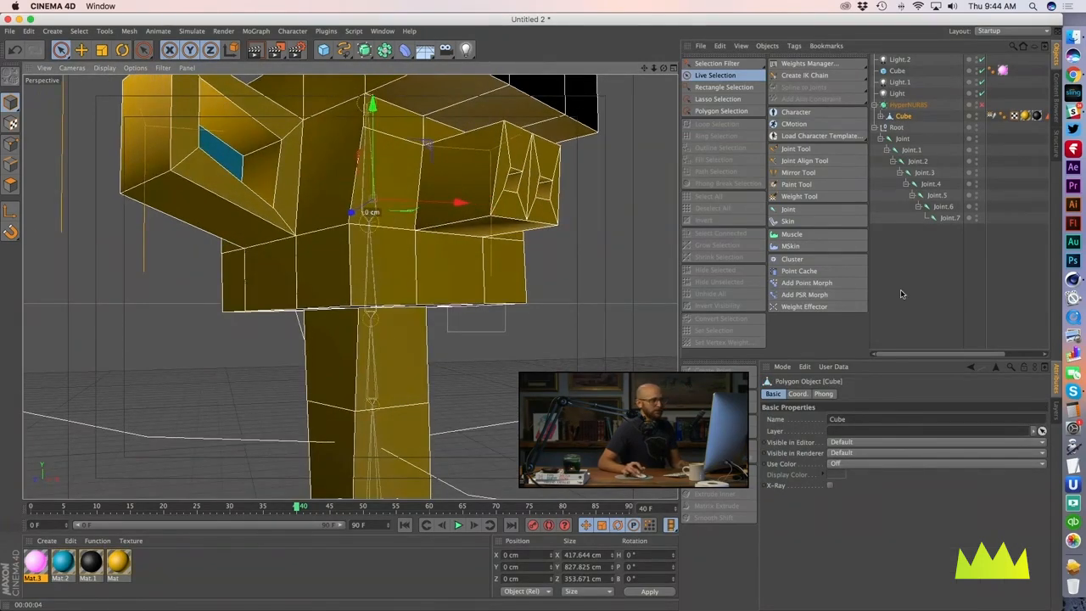
pyautogui.click(724, 78)
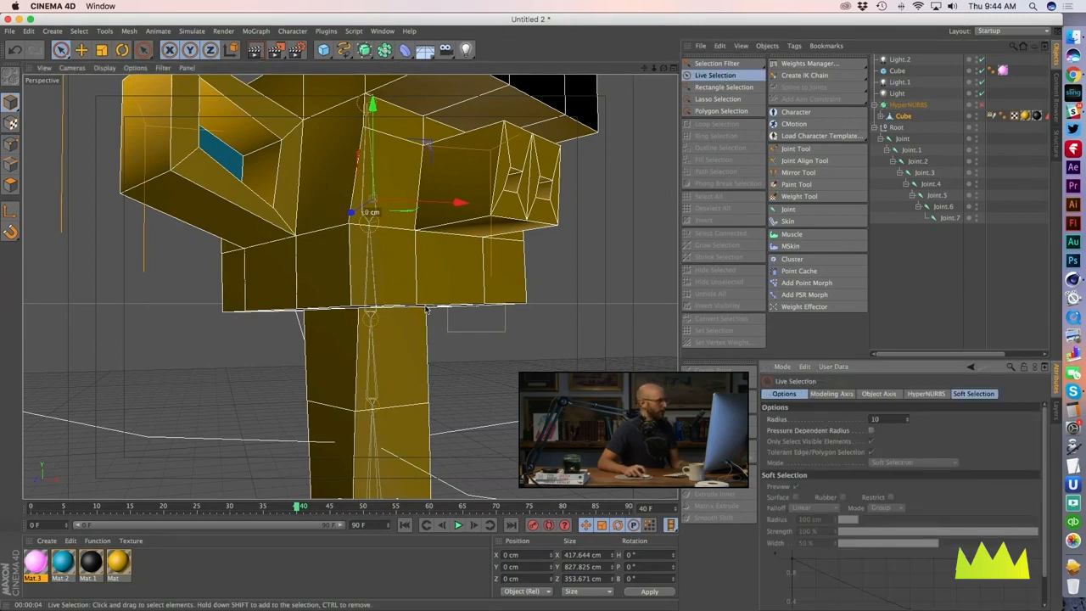
pyautogui.scroll(-5, 310, 308)
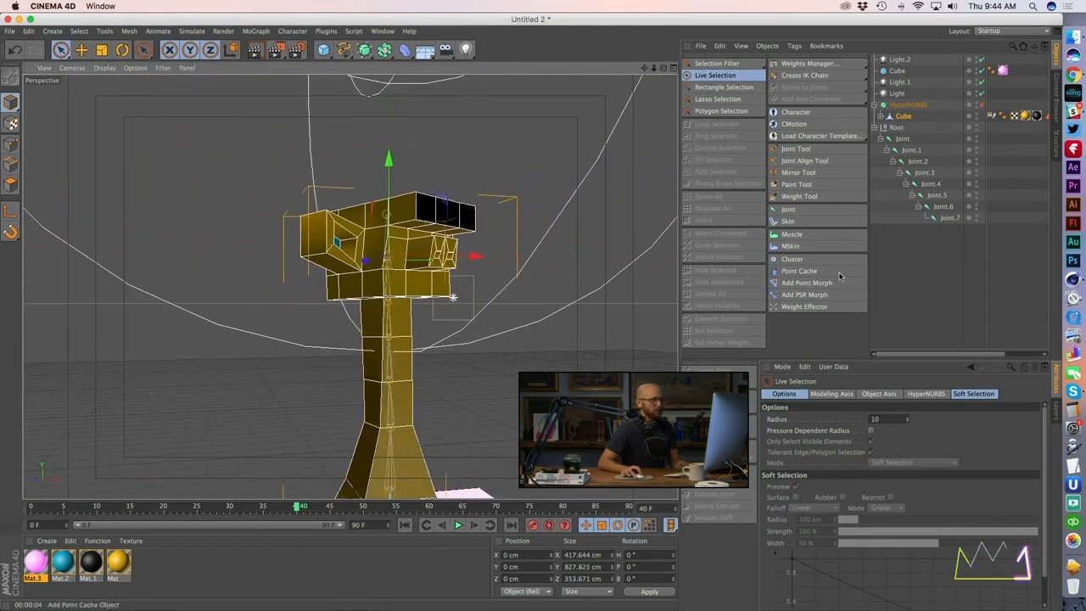
pyautogui.click(407, 222)
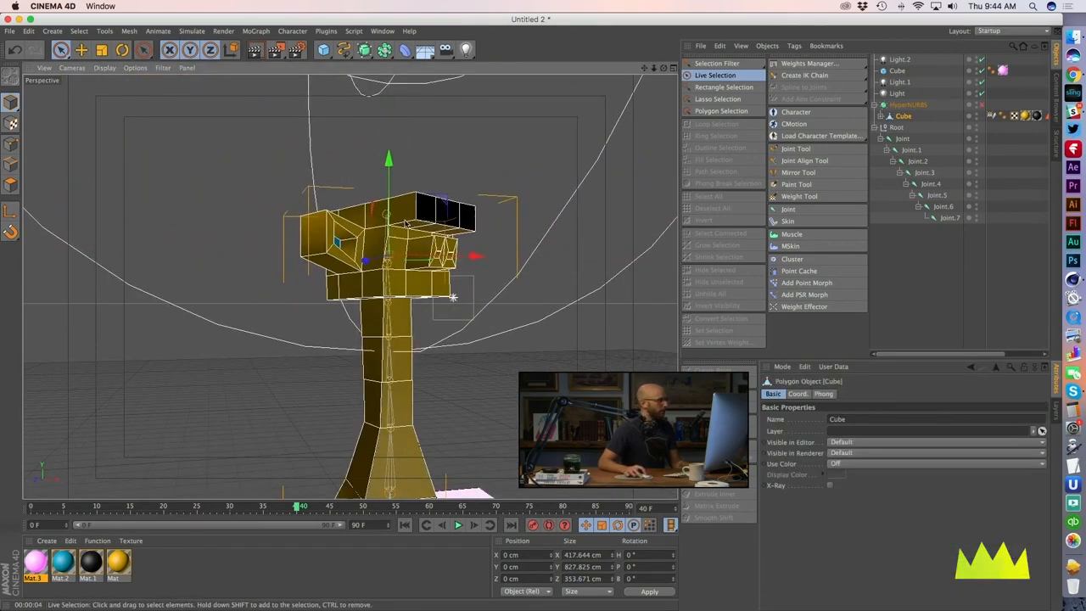
# Step: Switch to polygon mode and soft-select a polygon on the character's ear
pyautogui.click(11, 184)
pyautogui.scroll(5, 414, 297)
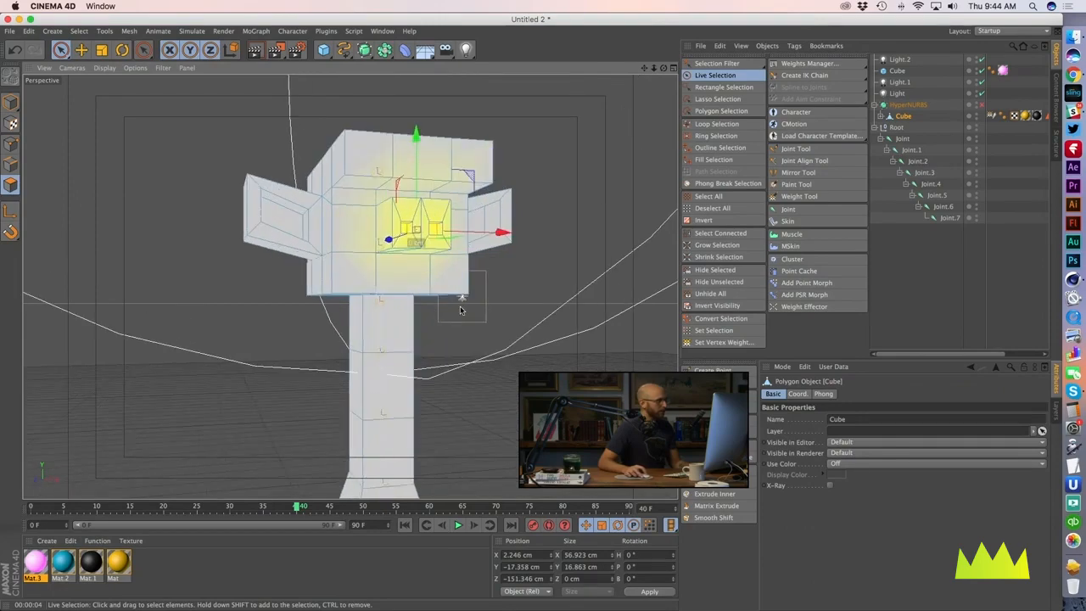
pyautogui.keyDown('alt'); pyautogui.moveTo(347, 295); pyautogui.dragTo(373, 296, button='right'); pyautogui.keyUp('alt')
pyautogui.keyDown('alt'); pyautogui.moveTo(372, 297); pyautogui.dragTo(331, 287); pyautogui.keyUp('alt')
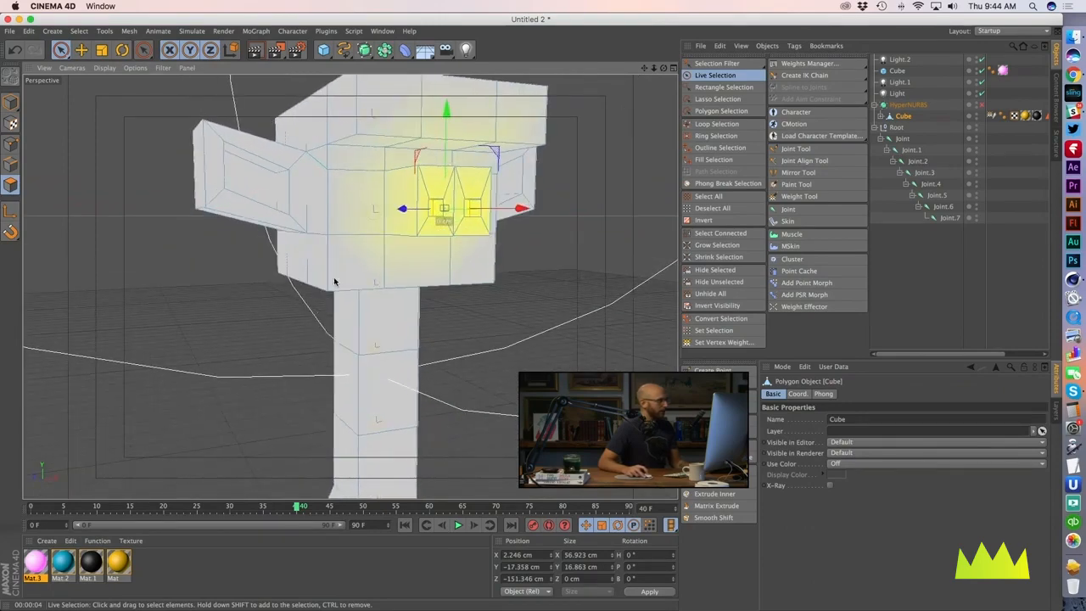
pyautogui.click(249, 184)
pyautogui.keyDown('alt'); pyautogui.moveTo(249, 183); pyautogui.dragTo(314, 208); pyautogui.keyUp('alt')
# Step: Clear the object selection, re-enable the HyperNURBS and render a close-up of the character's face
pyautogui.click(942, 307)
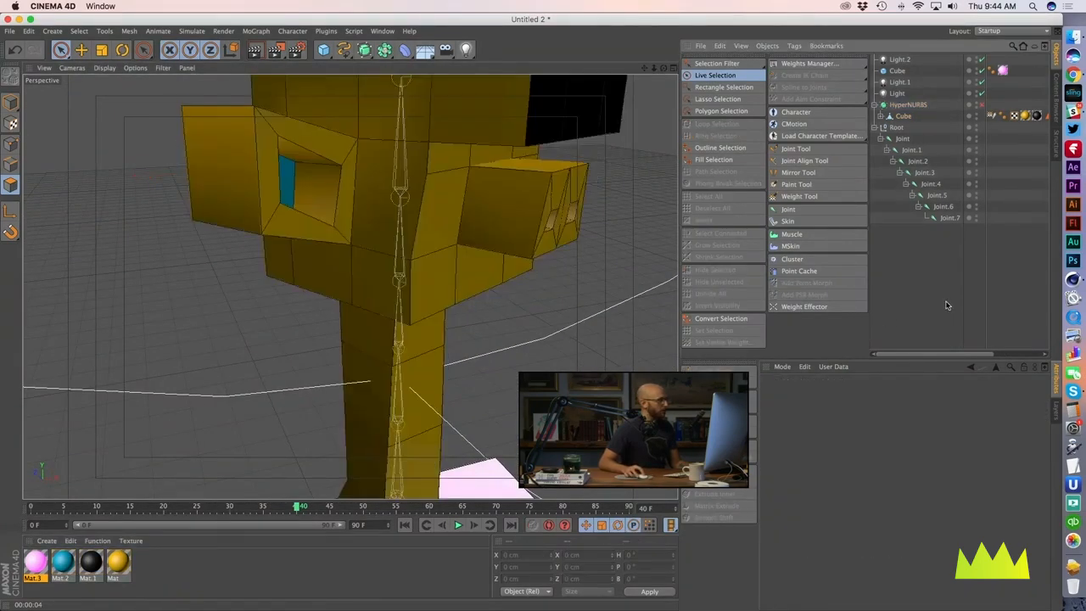
pyautogui.moveTo(346, 279)
pyautogui.keyDown('alt'); pyautogui.mouseDown()
pyautogui.moveTo(192, 229)
pyautogui.moveTo(242, 238)
pyautogui.mouseUp(); pyautogui.keyUp('alt')
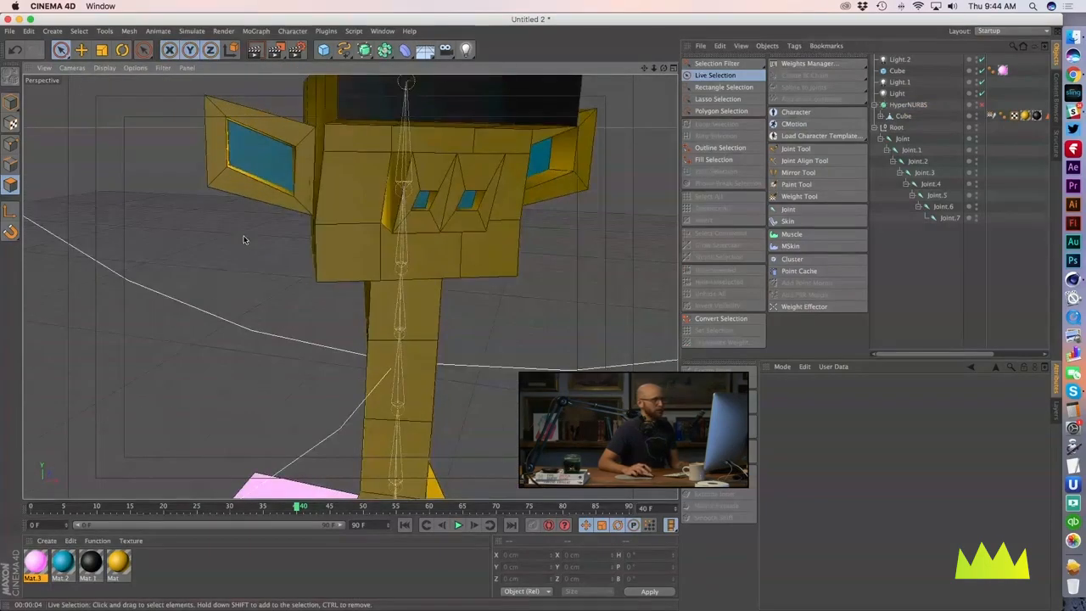
pyautogui.click(980, 104)
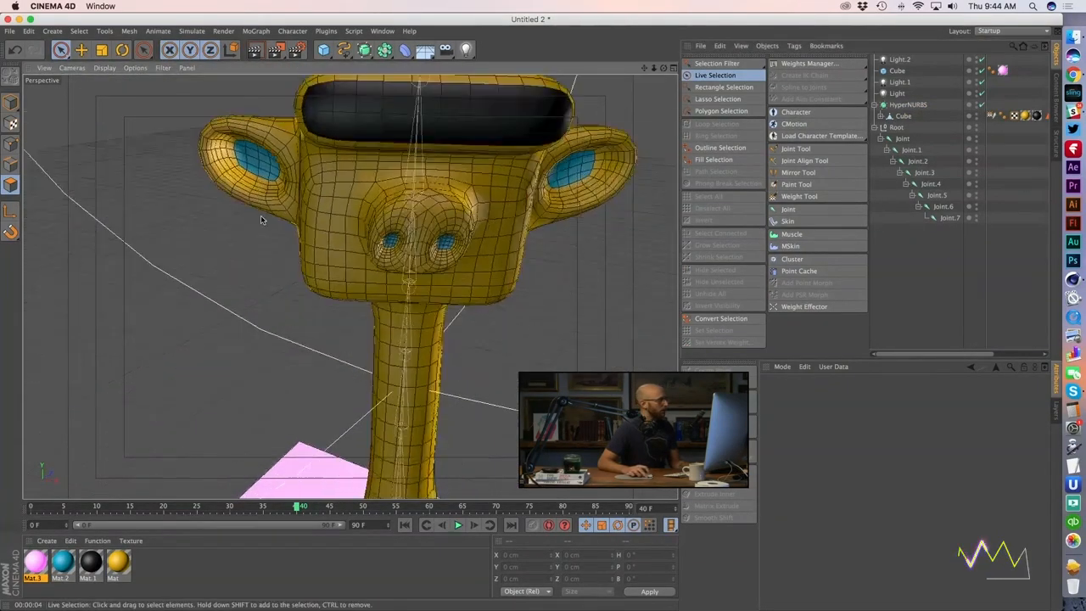
pyautogui.click(256, 49)
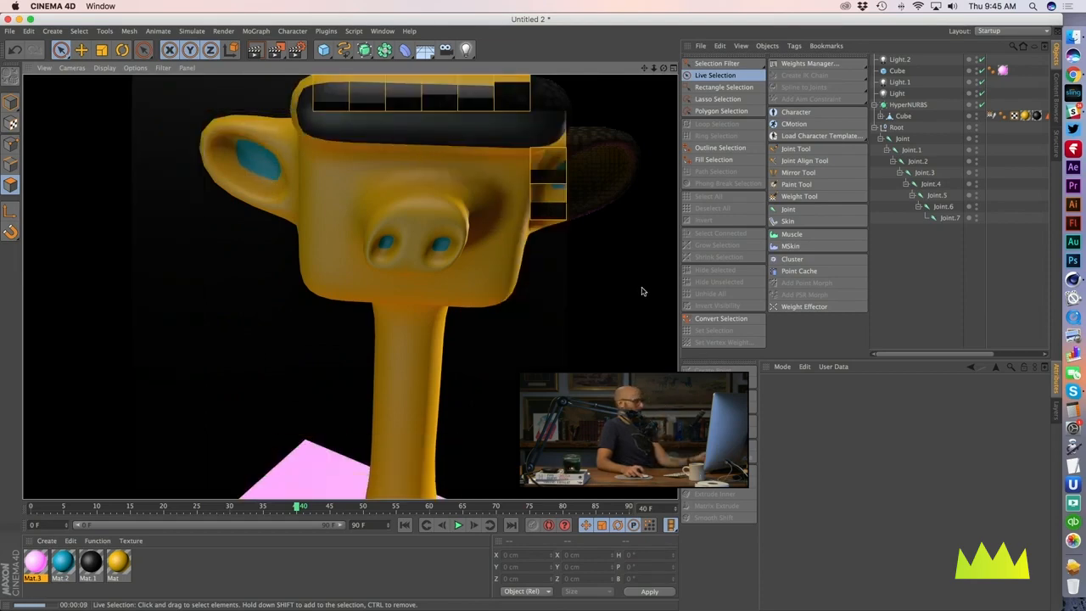
pyautogui.click(944, 252)
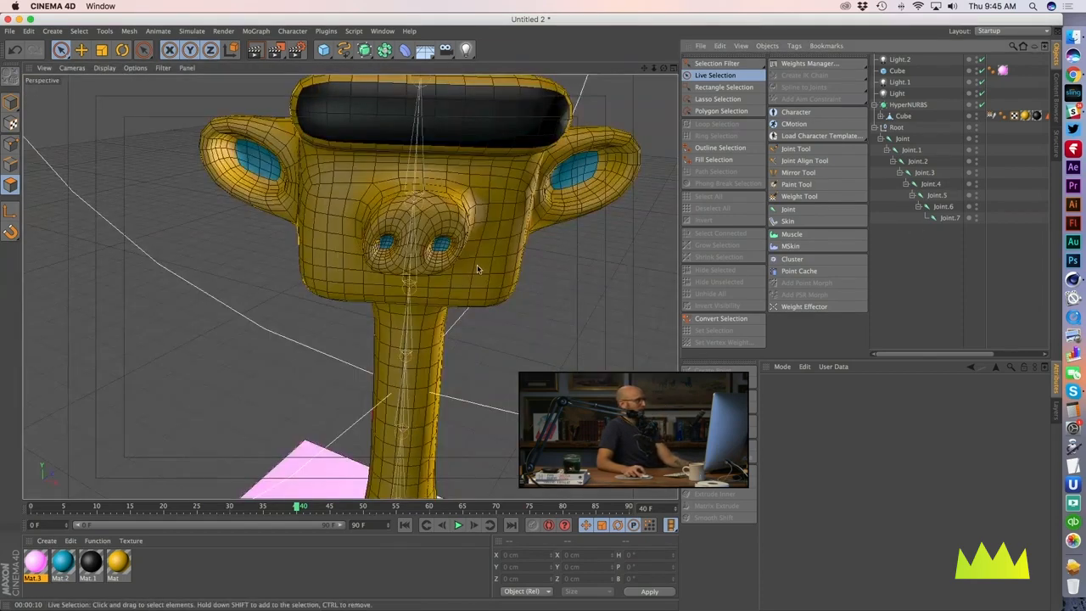
# Step: Select the HyperNURBS's child Cube and try pulling a lower side polygon of the head outward with soft selection
pyautogui.keyDown('alt'); pyautogui.moveTo(477, 269); pyautogui.dragTo(415, 271, button='right'); pyautogui.keyUp('alt')
pyautogui.keyDown('alt'); pyautogui.moveTo(475, 271); pyautogui.dragTo(518, 263); pyautogui.keyUp('alt')
pyautogui.keyDown('alt'); pyautogui.moveTo(474, 275); pyautogui.dragTo(416, 277, button='right'); pyautogui.keyUp('alt')
pyautogui.keyDown('alt'); pyautogui.moveTo(470, 279); pyautogui.dragTo(517, 285); pyautogui.keyUp('alt')
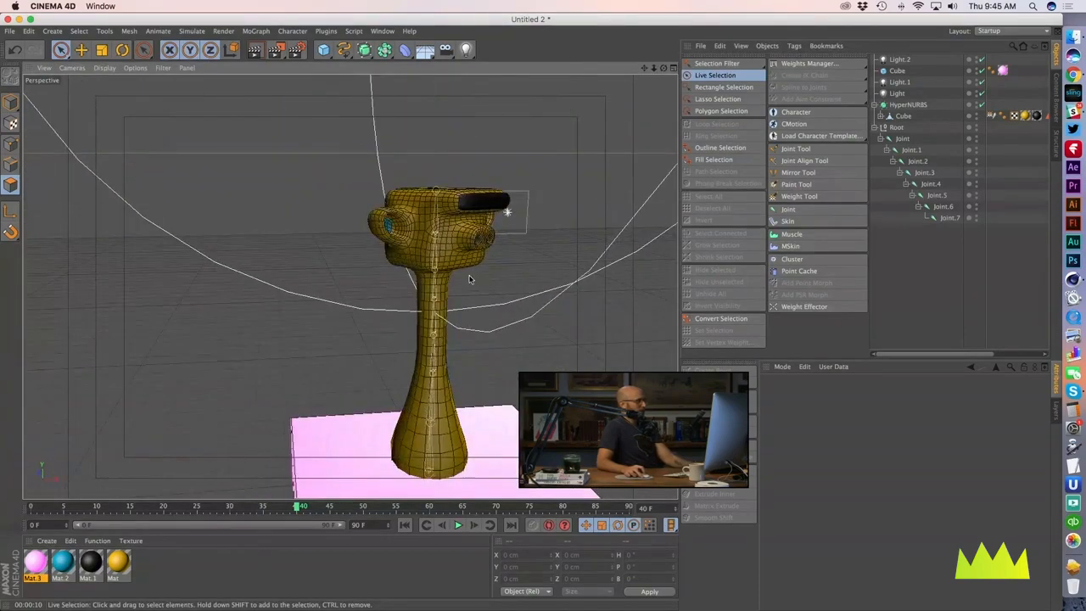
pyautogui.click(904, 117)
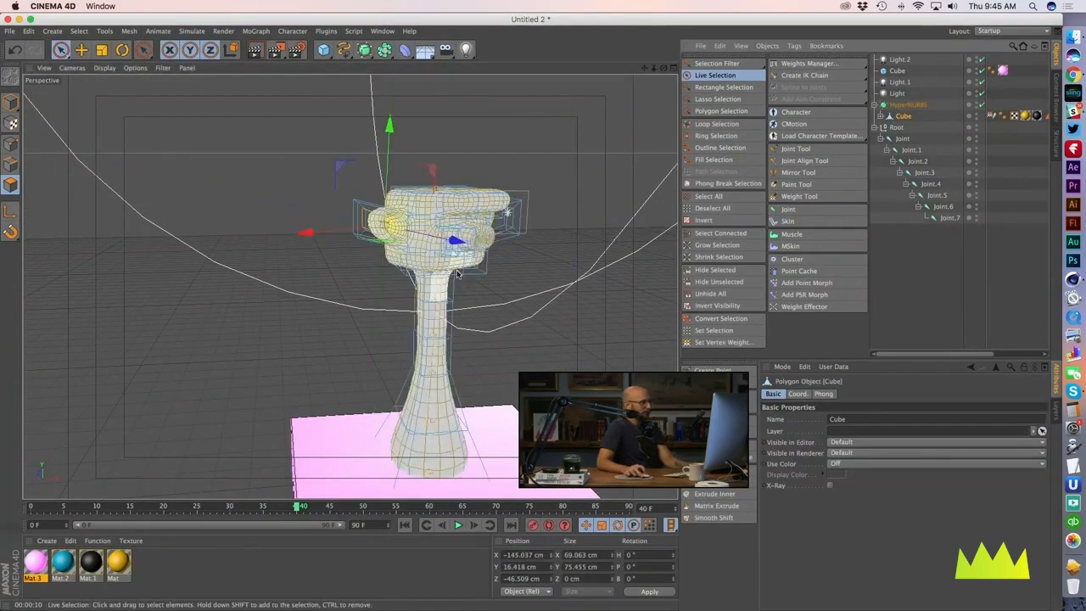
pyautogui.click(432, 403)
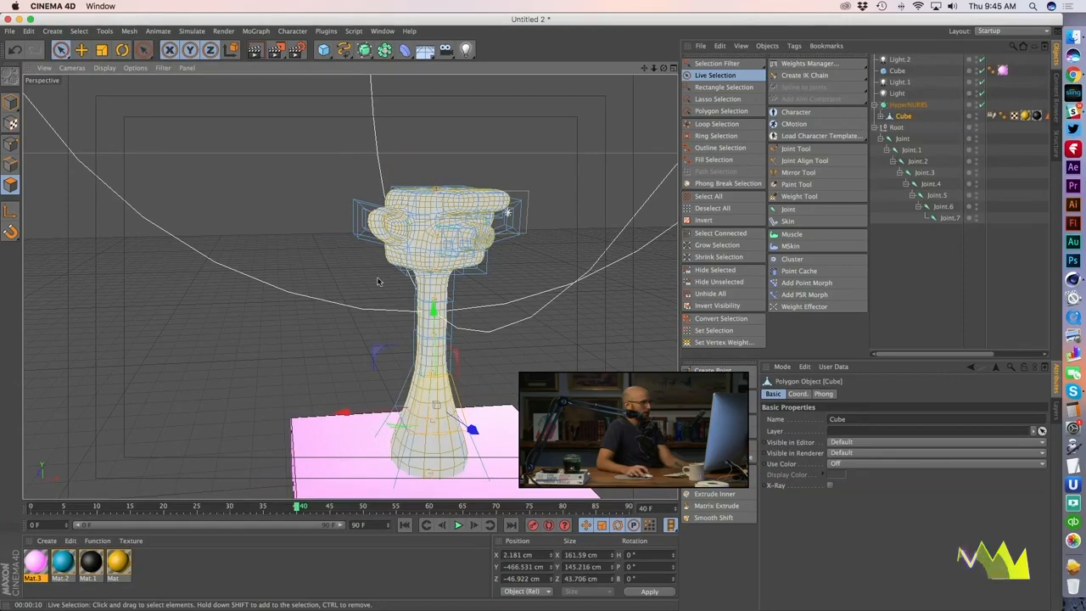
pyautogui.click(418, 261)
pyautogui.scroll(5, 411, 297)
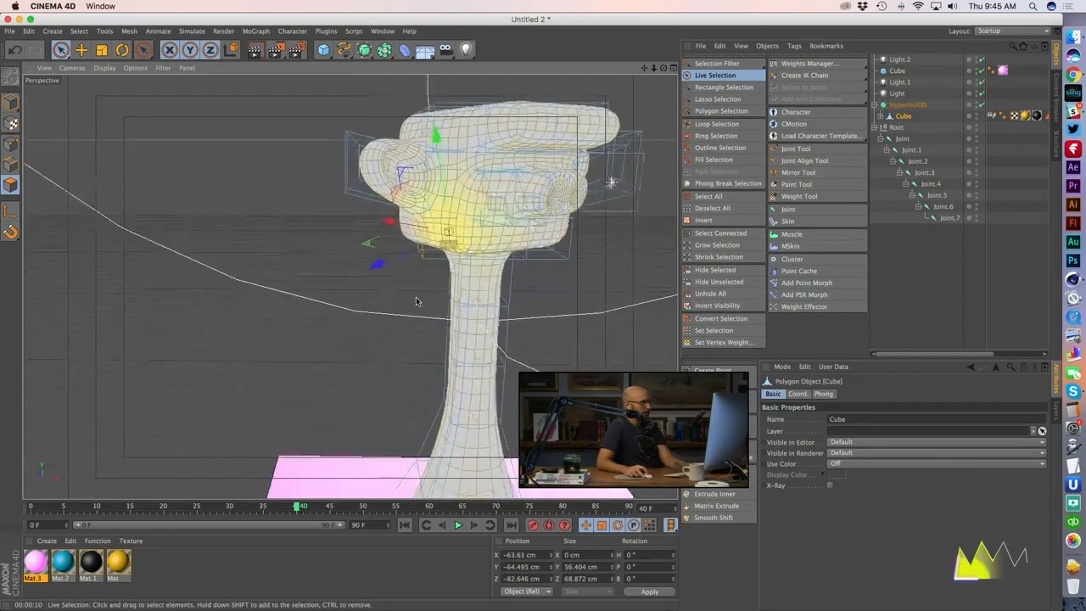
pyautogui.moveTo(379, 270); pyautogui.dragTo(269, 294)
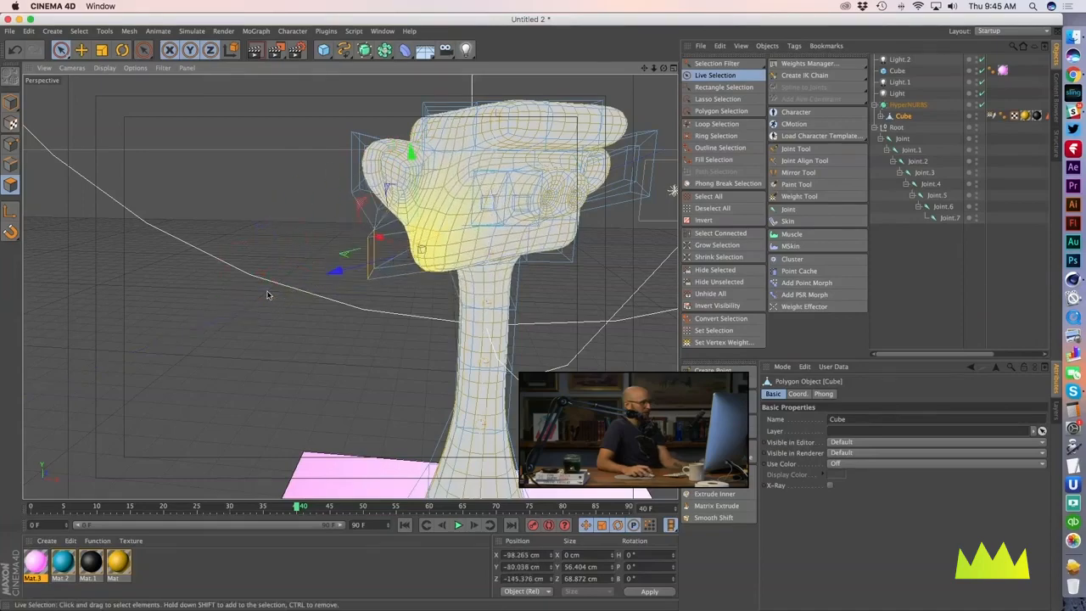
# Step: Try applying the black material Mat.1 to the character's head, and delete the resulting texture tag from the HyperNURBS
pyautogui.keyDown('alt'); pyautogui.moveTo(528, 277); pyautogui.dragTo(462, 289); pyautogui.keyUp('alt')
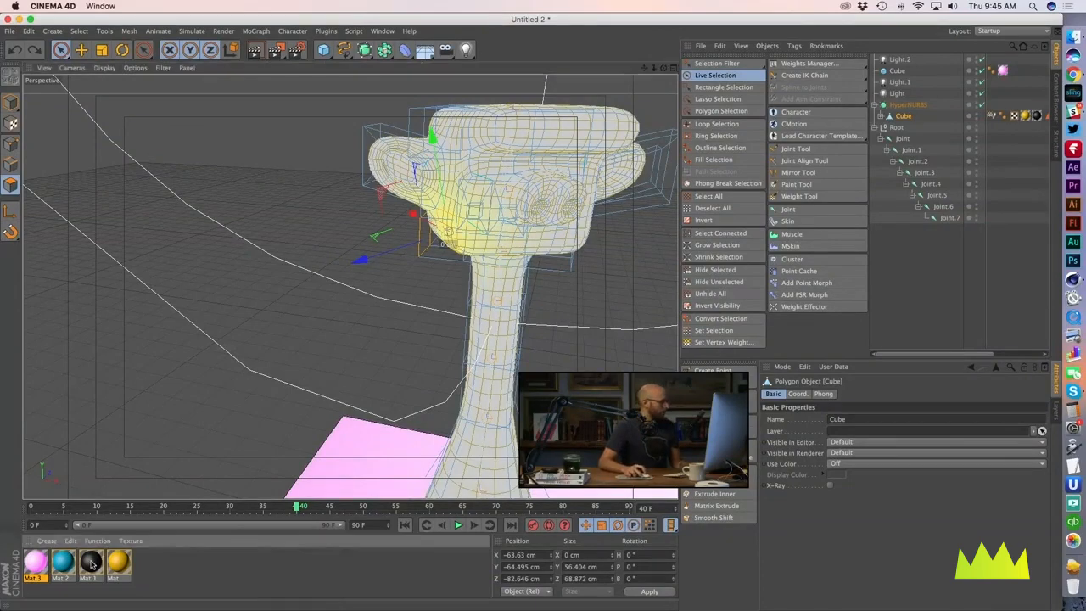
pyautogui.moveTo(458, 244); pyautogui.dragTo(459, 245)
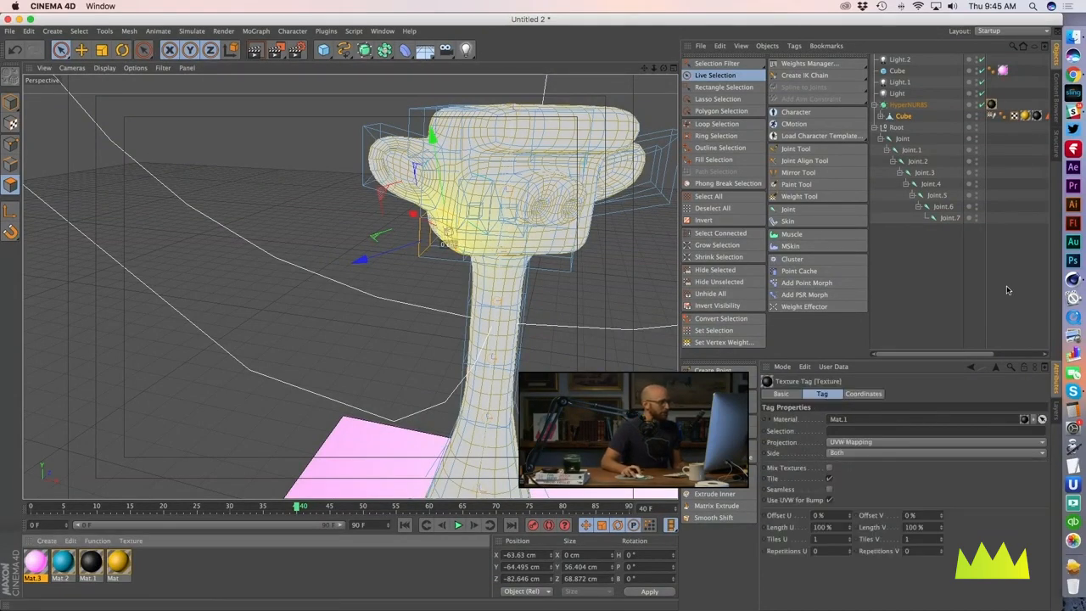
pyautogui.click(992, 104)
pyautogui.press('Delete')
# Step: Inspect the soft-selected area with the HyperNURBS turned off, turn it back on and clear the object selection
pyautogui.click(982, 104)
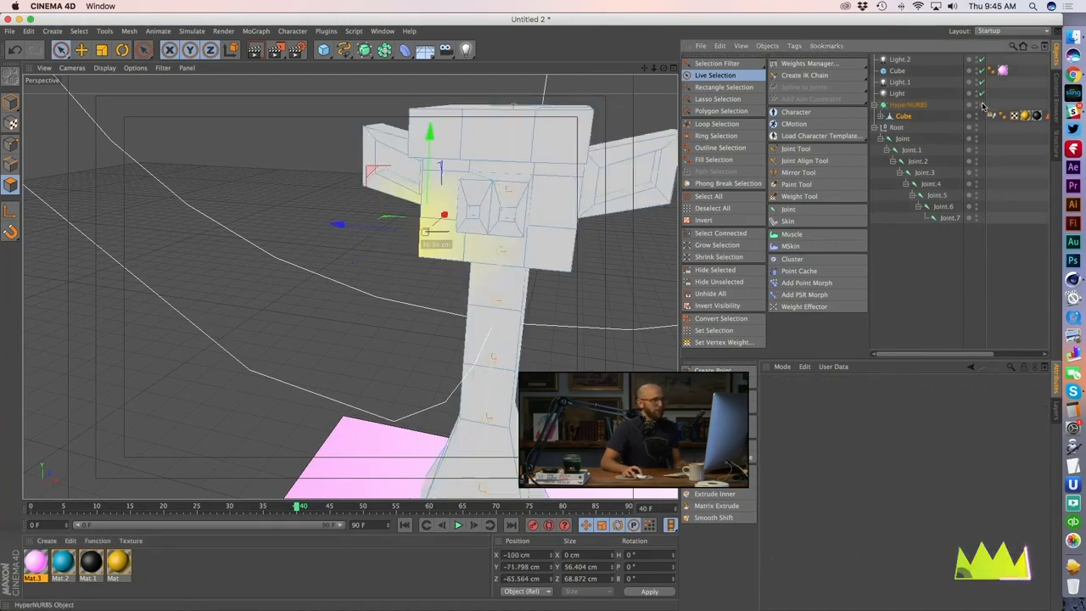
pyautogui.keyDown('alt'); pyautogui.moveTo(503, 249); pyautogui.dragTo(568, 237); pyautogui.keyUp('alt')
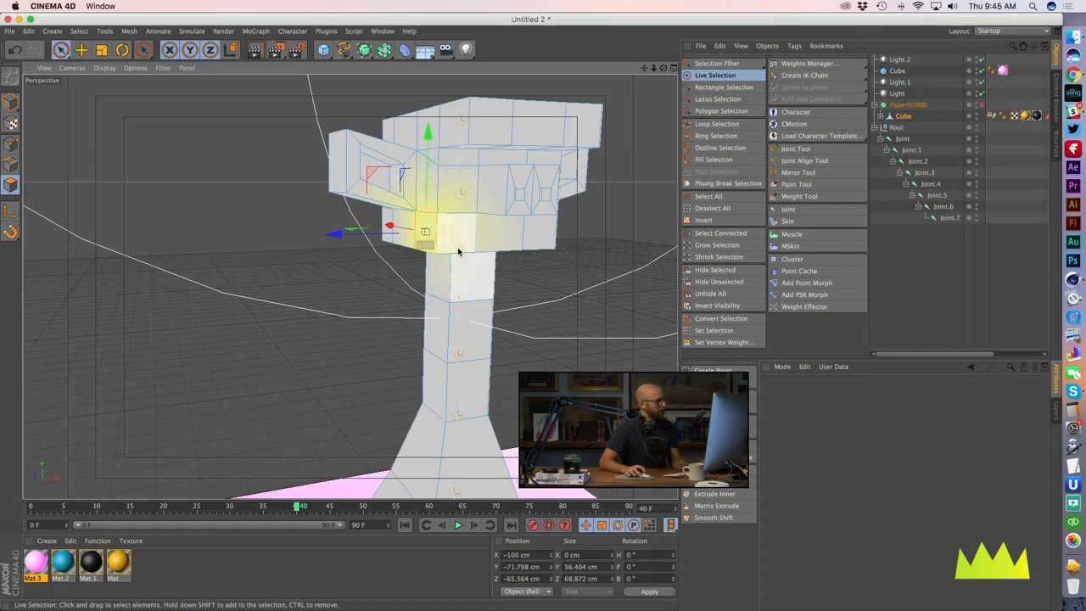
pyautogui.keyDown('alt'); pyautogui.moveTo(458, 251); pyautogui.dragTo(398, 261); pyautogui.keyUp('alt')
pyautogui.click(981, 106)
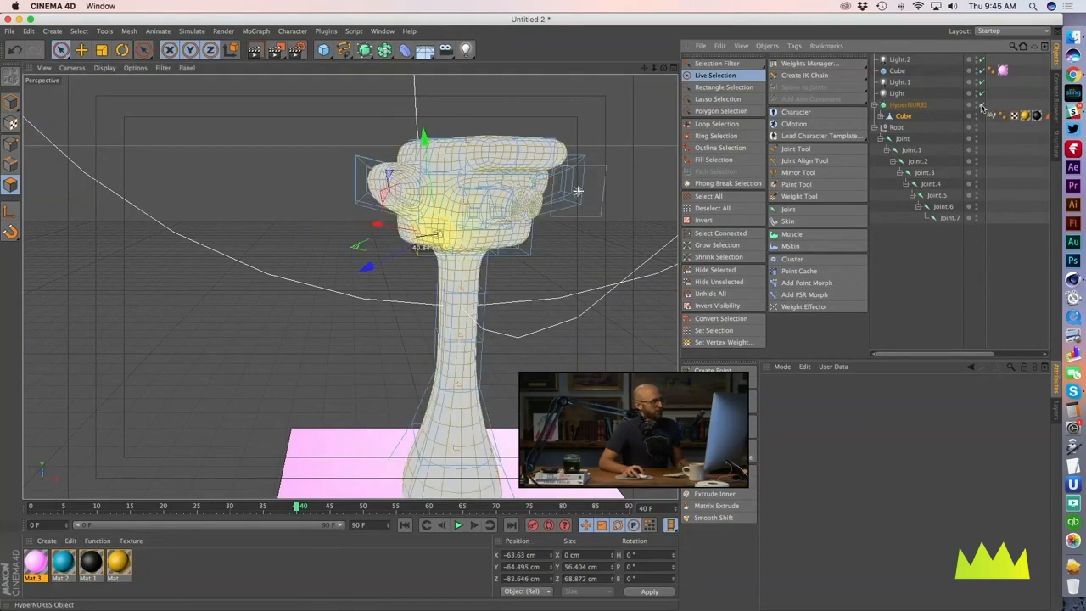
pyautogui.click(948, 297)
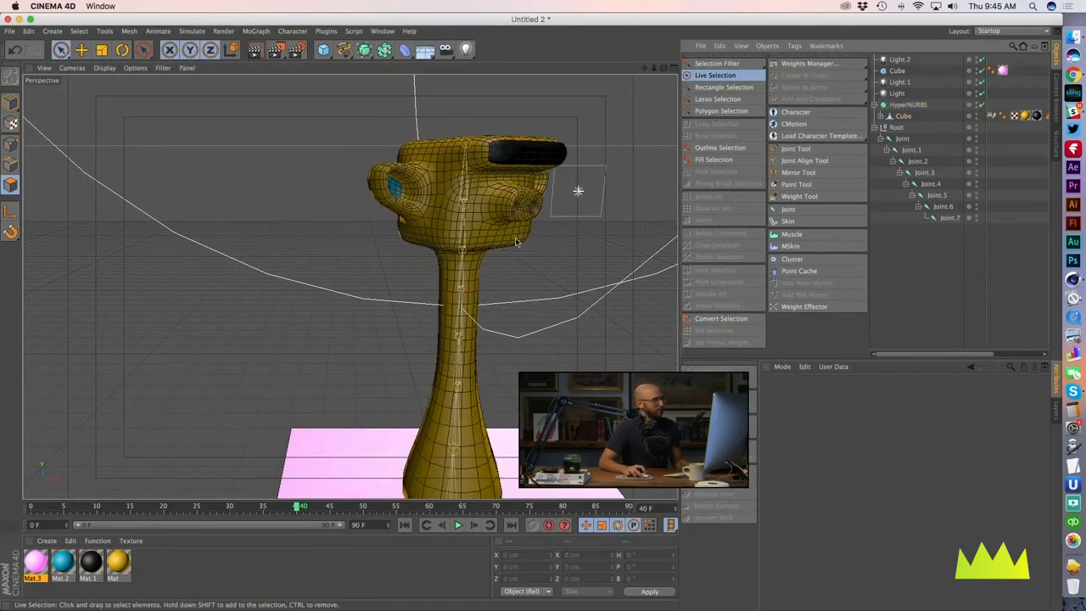
# Step: Move the timeline to frame 9 and frame the whole character on its pink base in the perspective view
pyautogui.click(283, 507)
pyautogui.moveTo(281, 510); pyautogui.dragTo(91, 502)
pyautogui.keyDown('alt'); pyautogui.moveTo(458, 353); pyautogui.dragTo(425, 345); pyautogui.keyUp('alt')
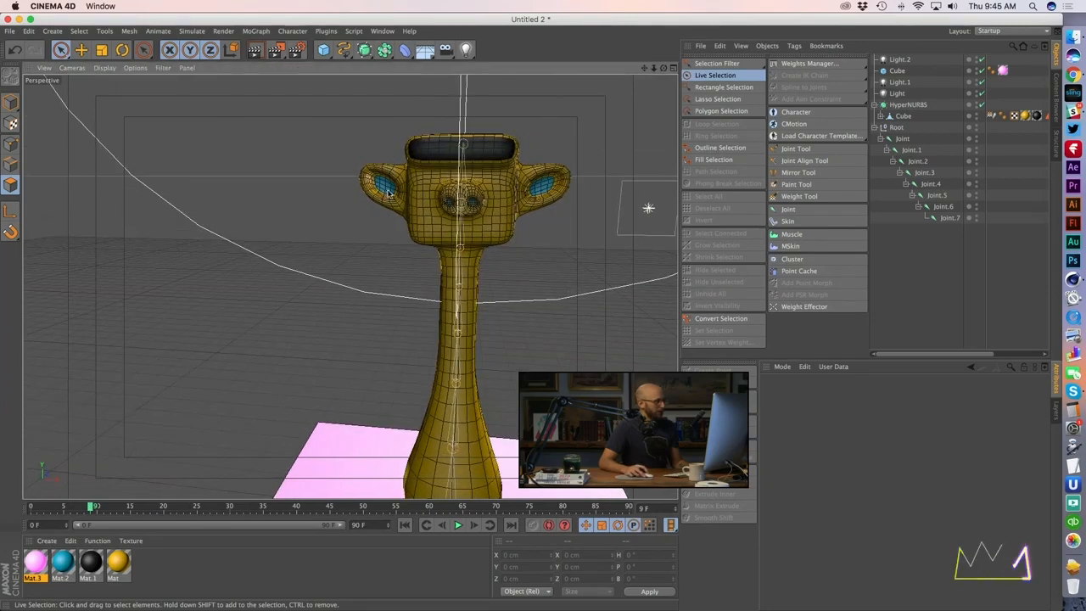
pyautogui.keyDown('alt'); pyautogui.moveTo(425, 219); pyautogui.dragTo(465, 212); pyautogui.keyUp('alt')
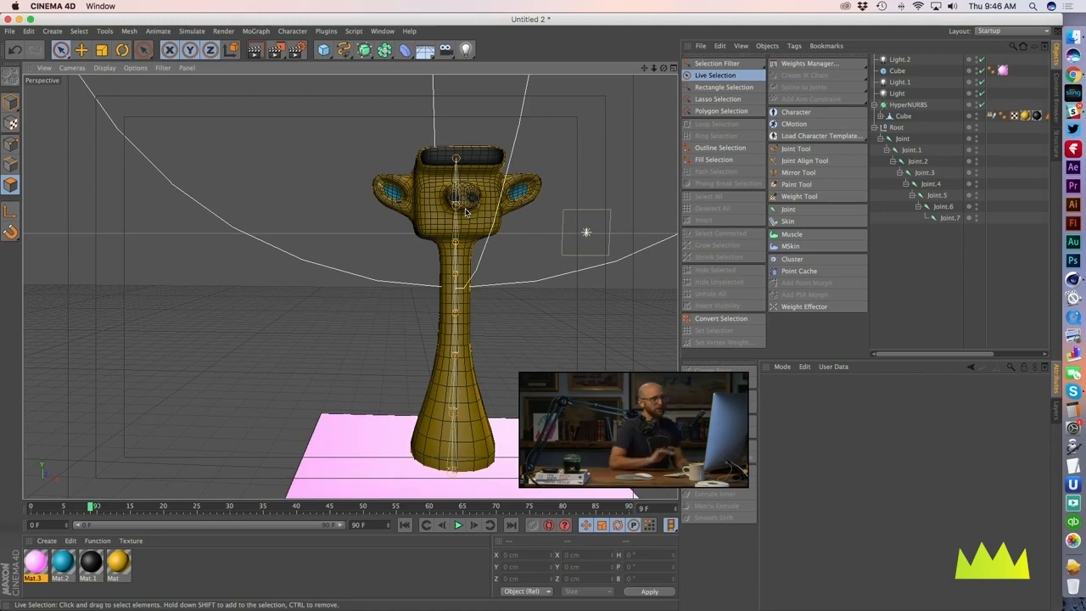
pyautogui.moveTo(475, 238)
pyautogui.keyDown('alt'); pyautogui.mouseDown()
pyautogui.moveTo(493, 223)
pyautogui.moveTo(463, 246)
pyautogui.mouseUp(); pyautogui.keyUp('alt')
pyautogui.keyDown('alt'); pyautogui.moveTo(448, 246); pyautogui.dragTo(461, 248, button='right'); pyautogui.keyUp('alt')
pyautogui.keyDown('alt'); pyautogui.moveTo(462, 248); pyautogui.dragTo(427, 225, button='middle'); pyautogui.keyUp('alt')
pyautogui.keyDown('alt'); pyautogui.moveTo(426, 226); pyautogui.dragTo(402, 232, button='right'); pyautogui.keyUp('alt')
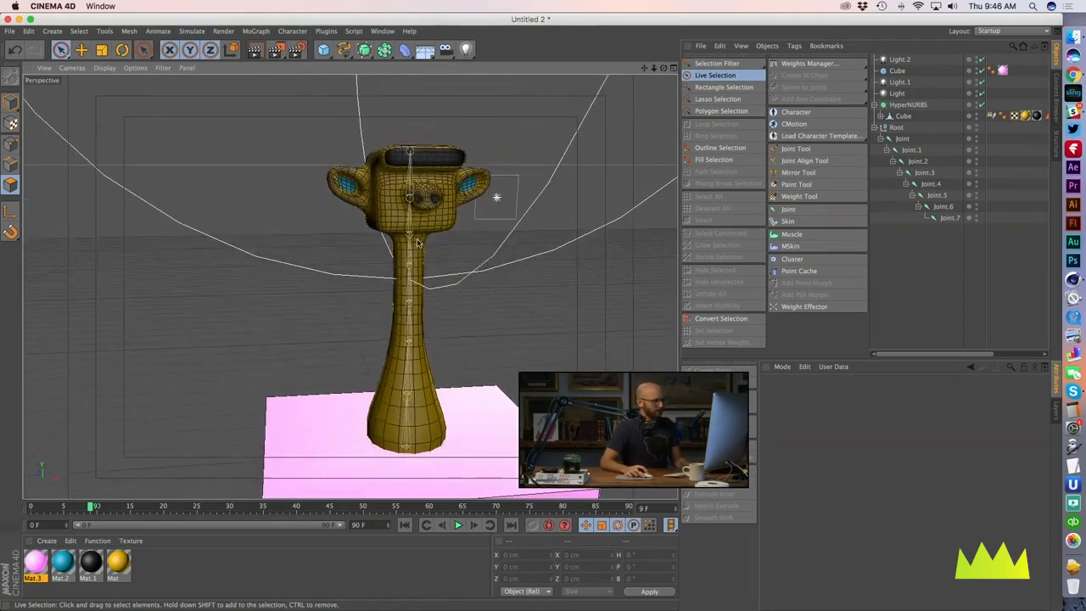
pyautogui.keyDown('alt'); pyautogui.moveTo(402, 238); pyautogui.dragTo(394, 263); pyautogui.keyUp('alt')
pyautogui.keyDown('alt'); pyautogui.moveTo(394, 276); pyautogui.dragTo(391, 269, button='middle'); pyautogui.keyUp('alt')
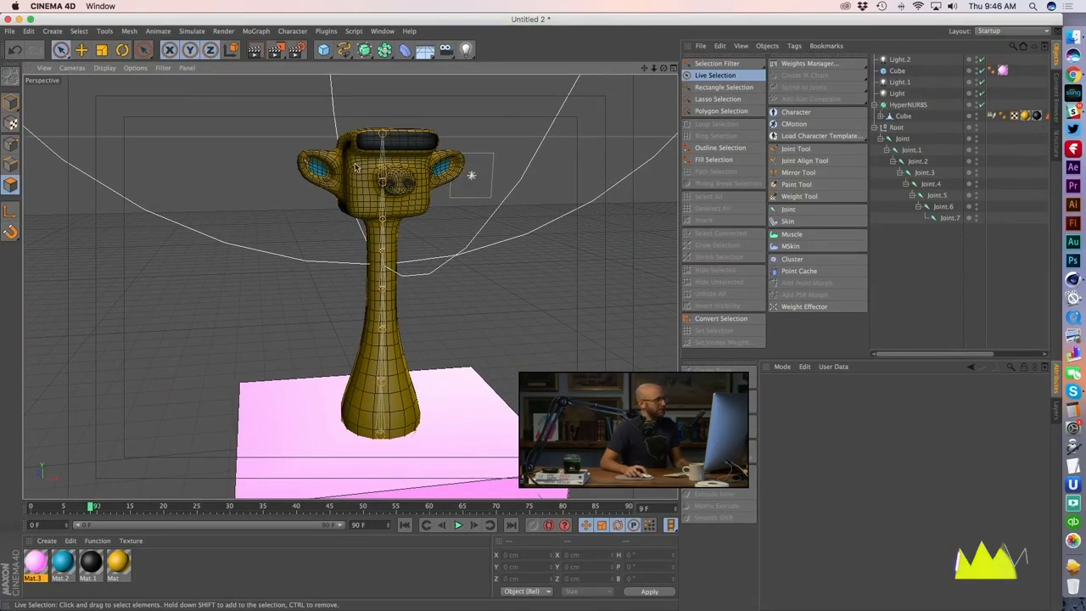
pyautogui.moveTo(378, 197)
pyautogui.keyDown('alt'); pyautogui.mouseDown()
pyautogui.moveTo(353, 192)
pyautogui.moveTo(385, 192)
pyautogui.moveTo(378, 202)
pyautogui.mouseUp(); pyautogui.keyUp('alt')
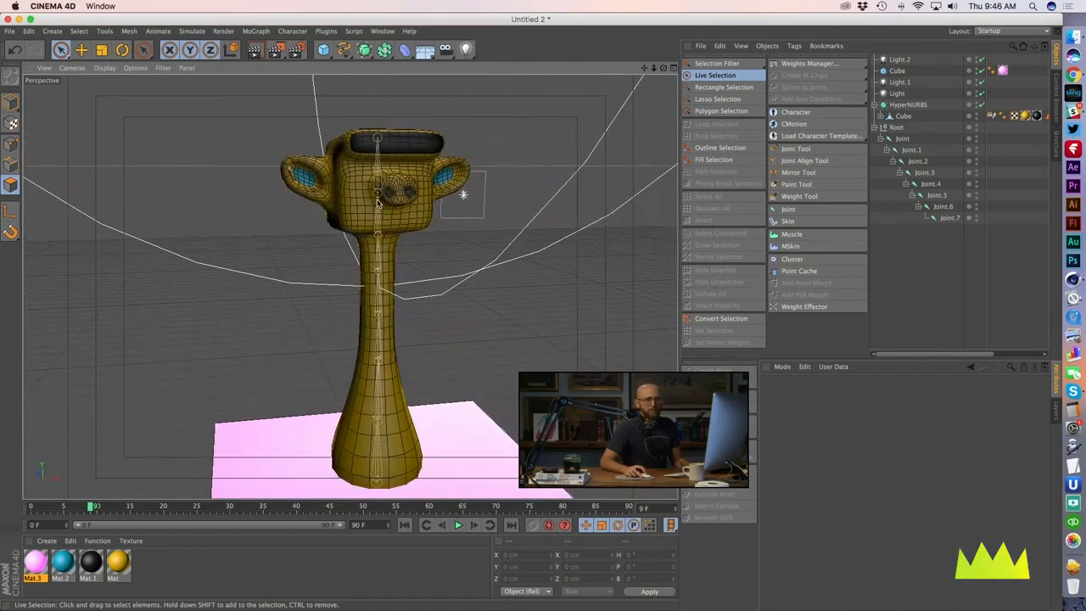